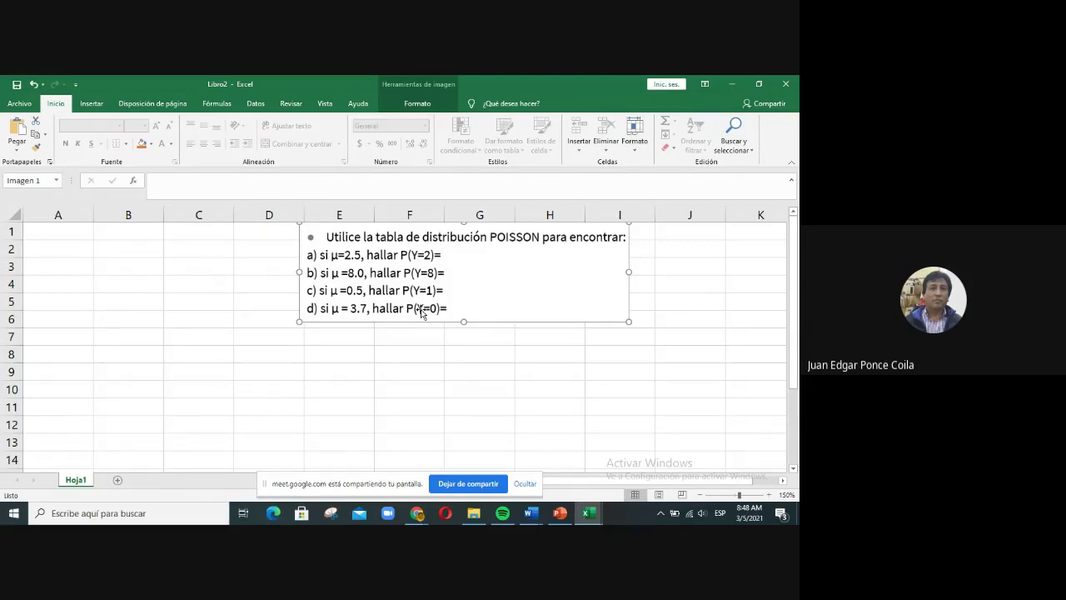
Step: Label cell A2 "a)" and enter "Lambda" in A3 with the value 2.5 in B3
{"action": "left_click", "coordinate": [169, 286]}
{"action": "left_click", "coordinate": [62, 243]}
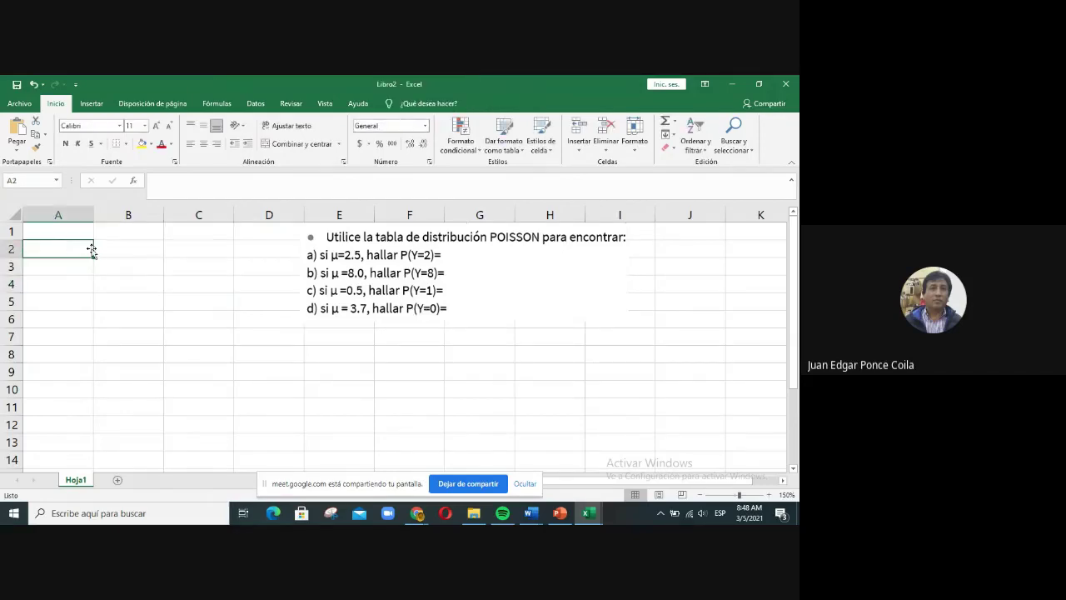
{"action": "type", "text": "a)"}
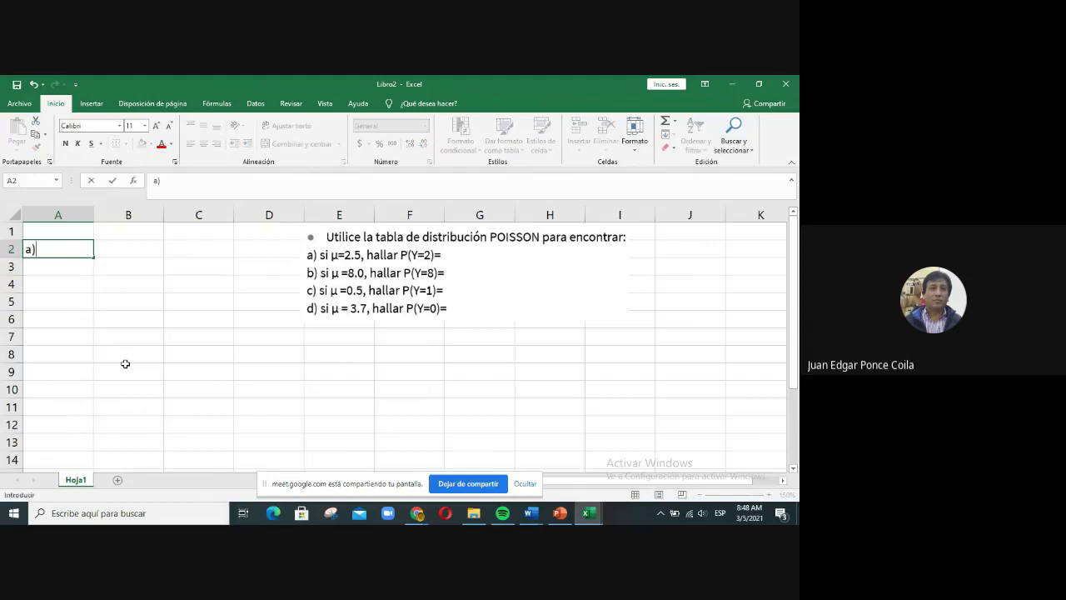
{"action": "key", "text": "Return"}
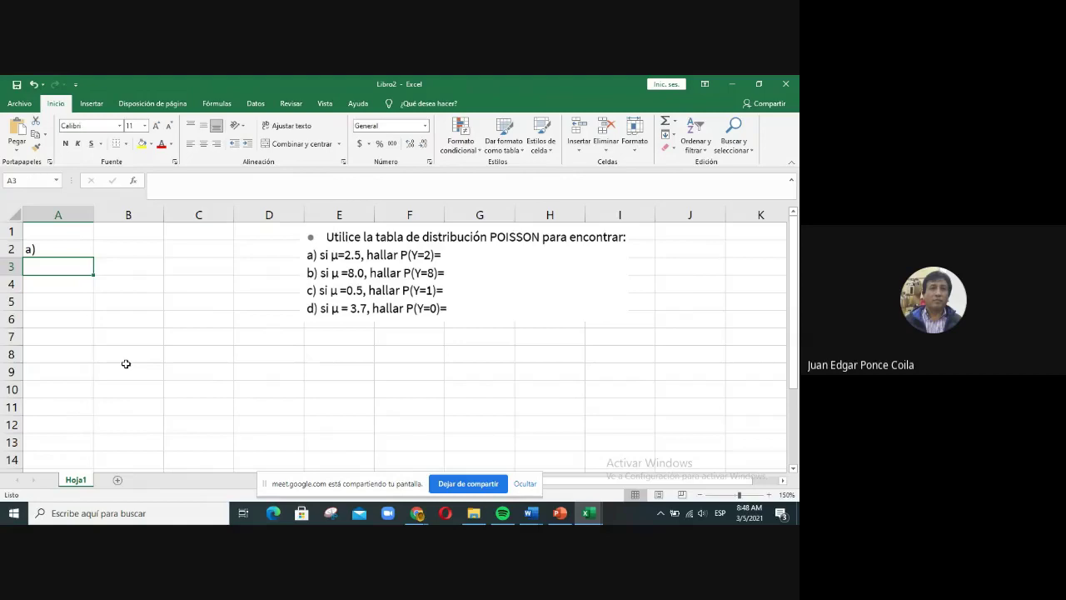
{"action": "type", "text": "Lambda"}
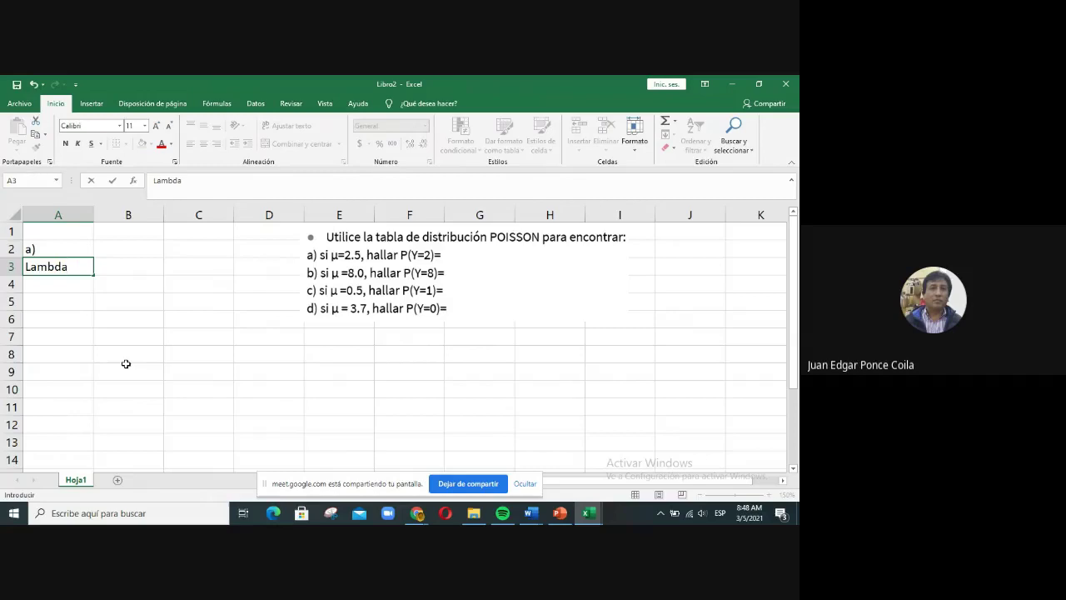
{"action": "key", "text": "Tab"}
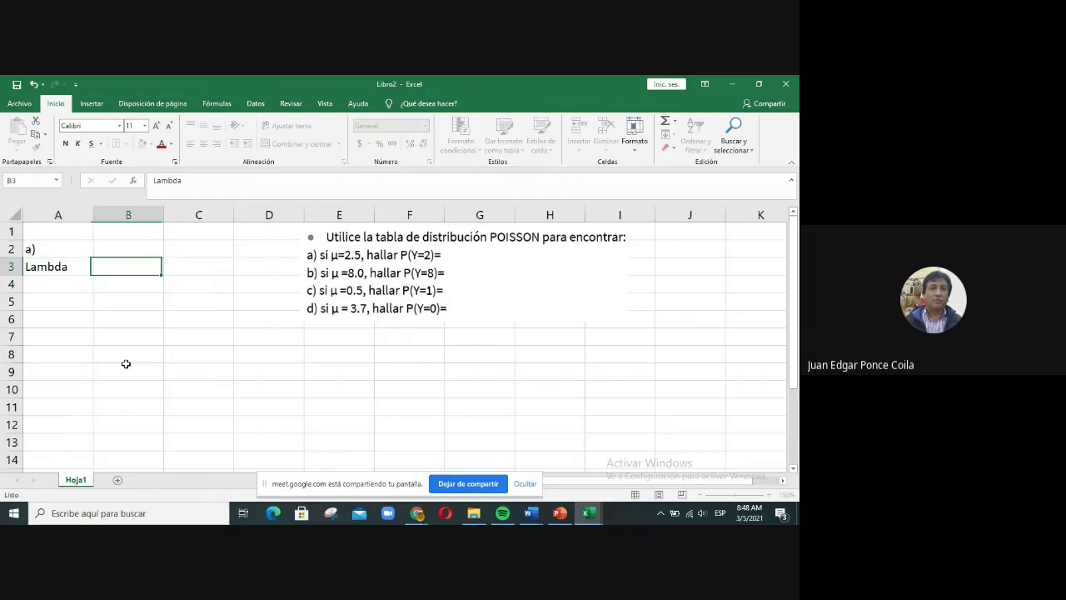
{"action": "type", "text": "2.5"}
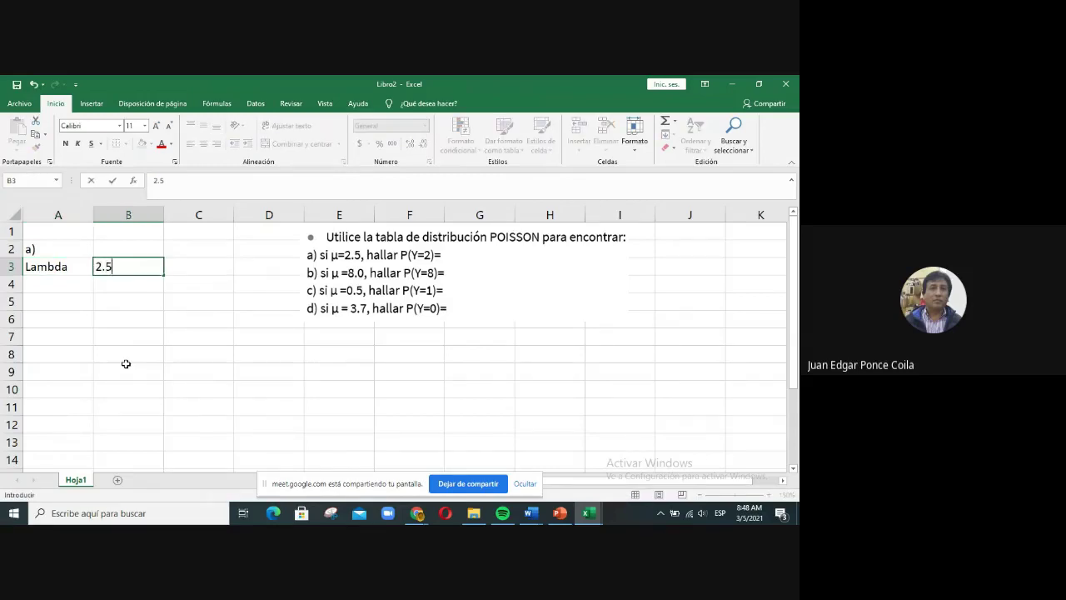
{"action": "key", "text": "Return"}
Step: Enter the question label "P(Y=2)?" in cell A4
{"action": "key", "text": "Left"}
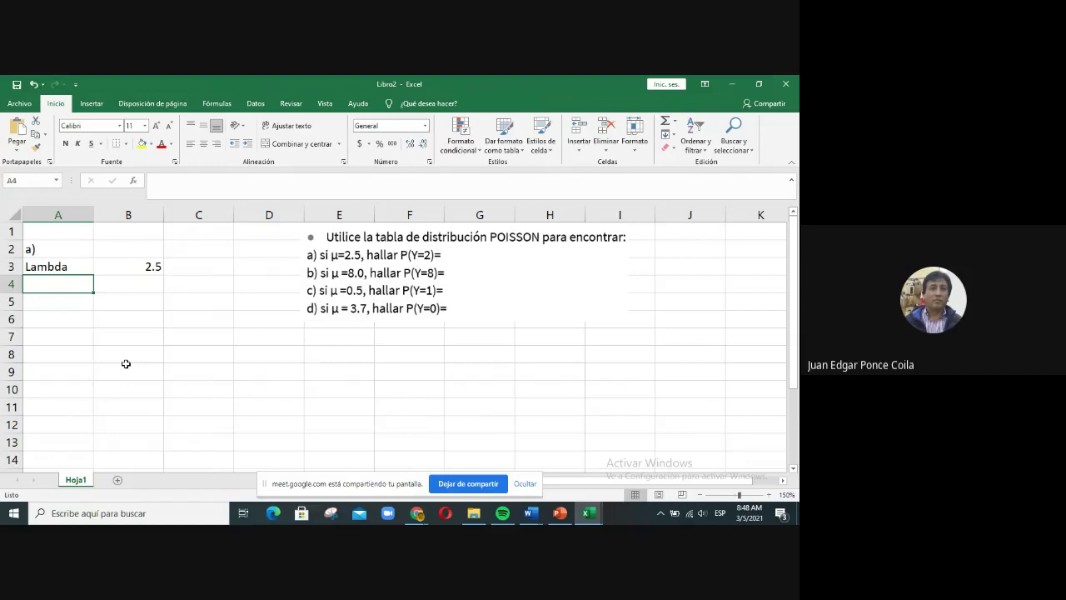
{"action": "type", "text": "P("}
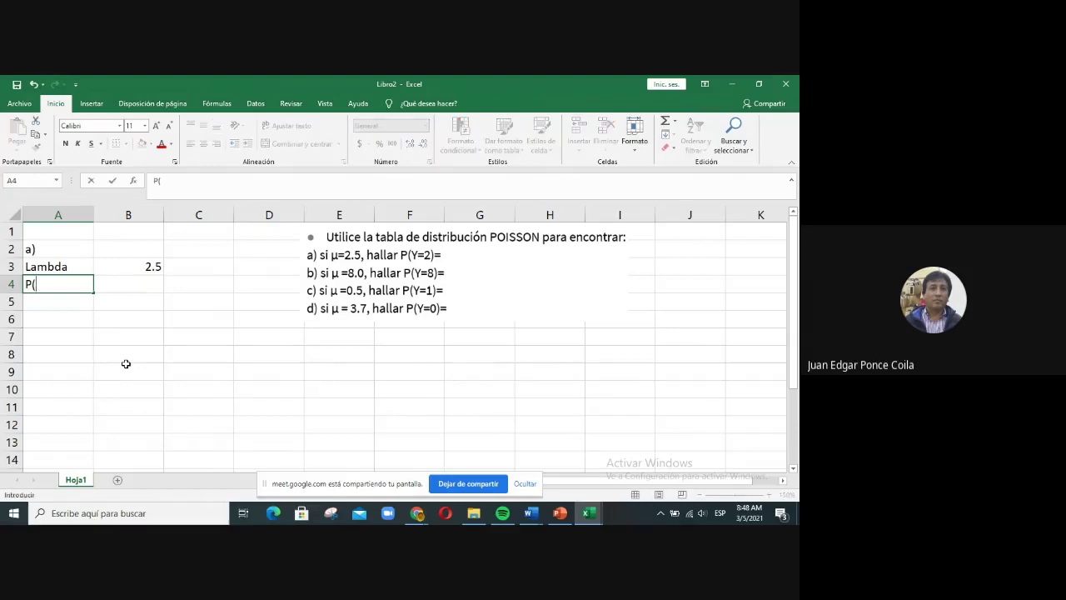
{"action": "type", "text": "Y=2)?"}
{"action": "key", "text": "Return"}
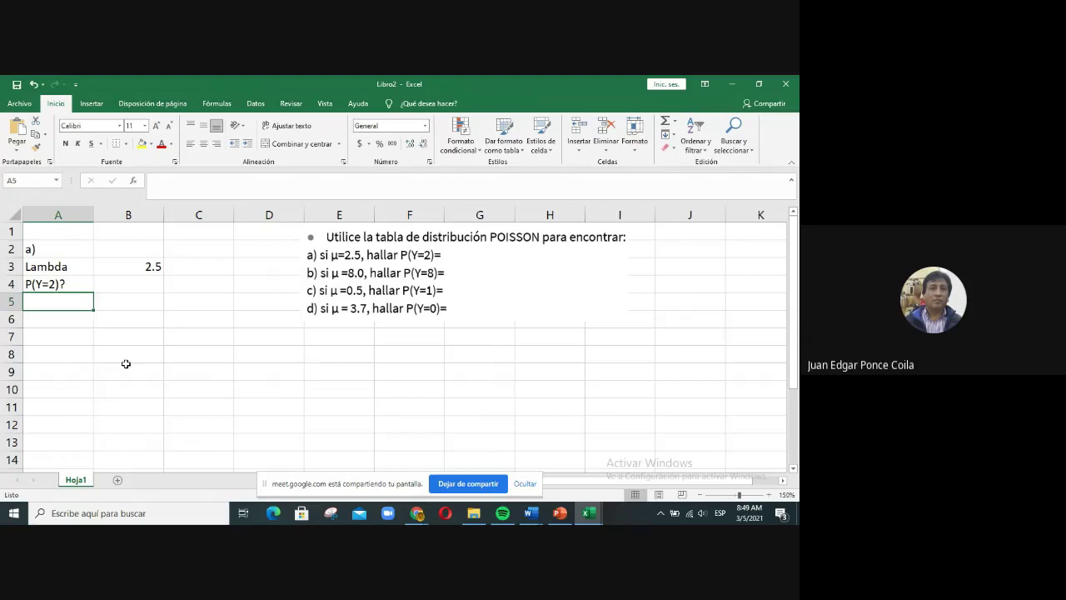
Step: Enter the label "Y" in cell A5 and its value 2 in B5
{"action": "type", "text": "Y"}
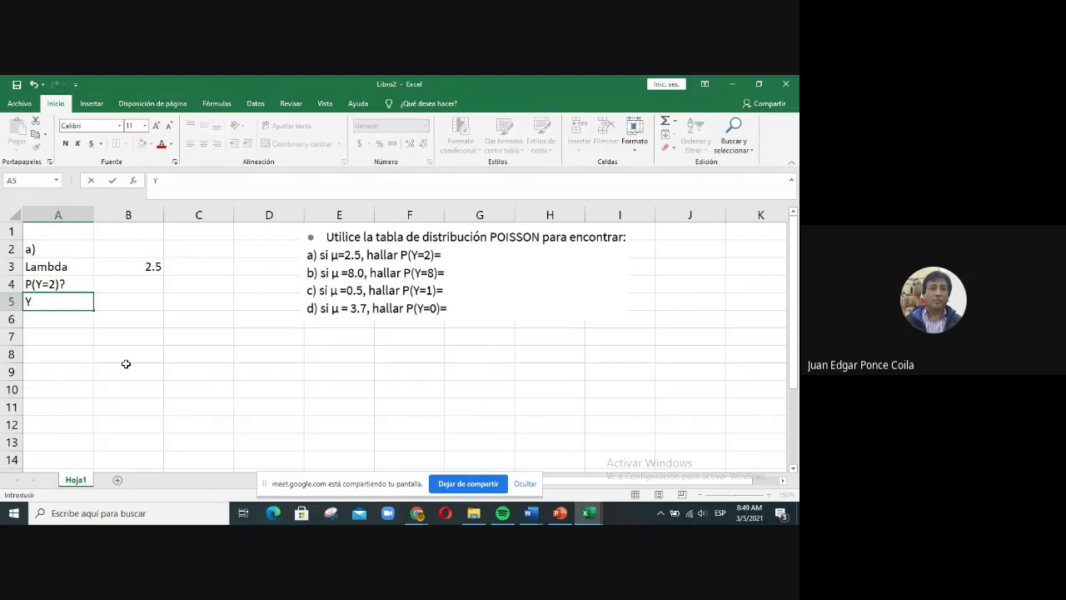
{"action": "key", "text": "Tab"}
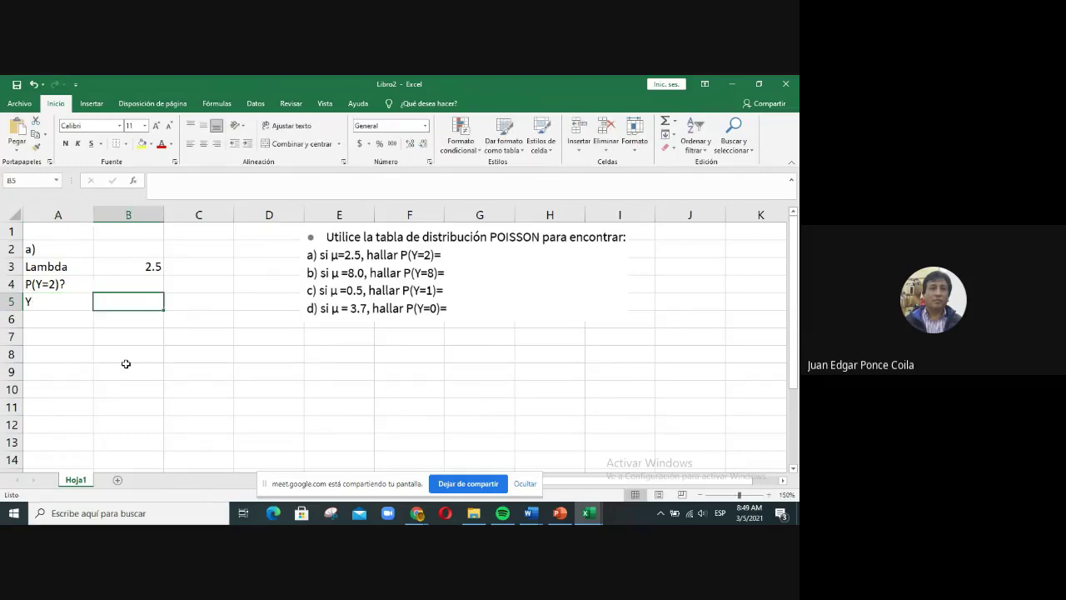
{"action": "type", "text": "\""}
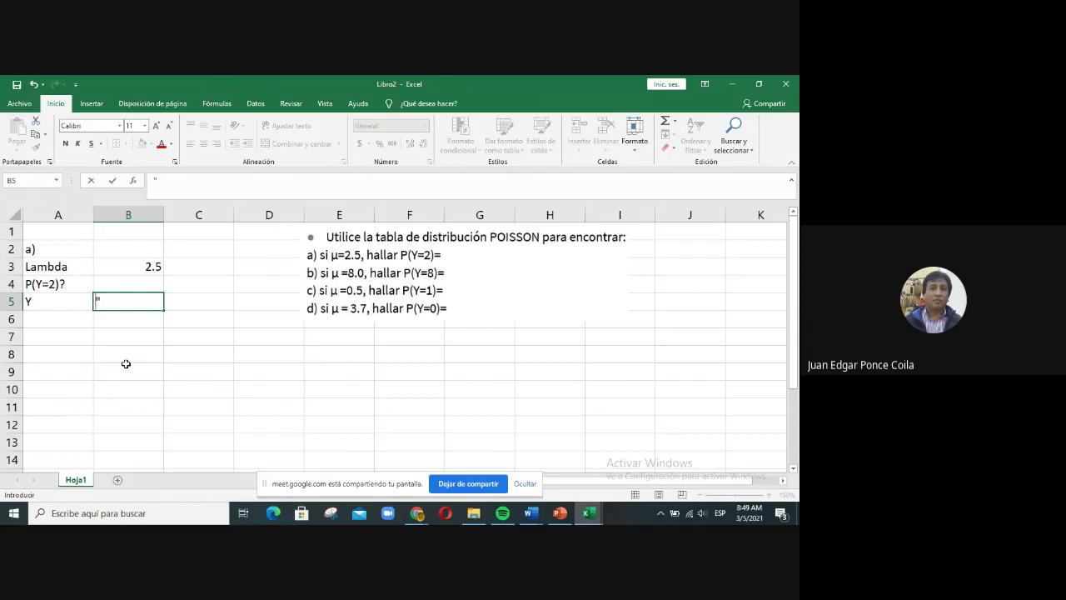
{"action": "key", "text": "BackSpace"}
{"action": "type", "text": "2"}
{"action": "key", "text": "Return"}
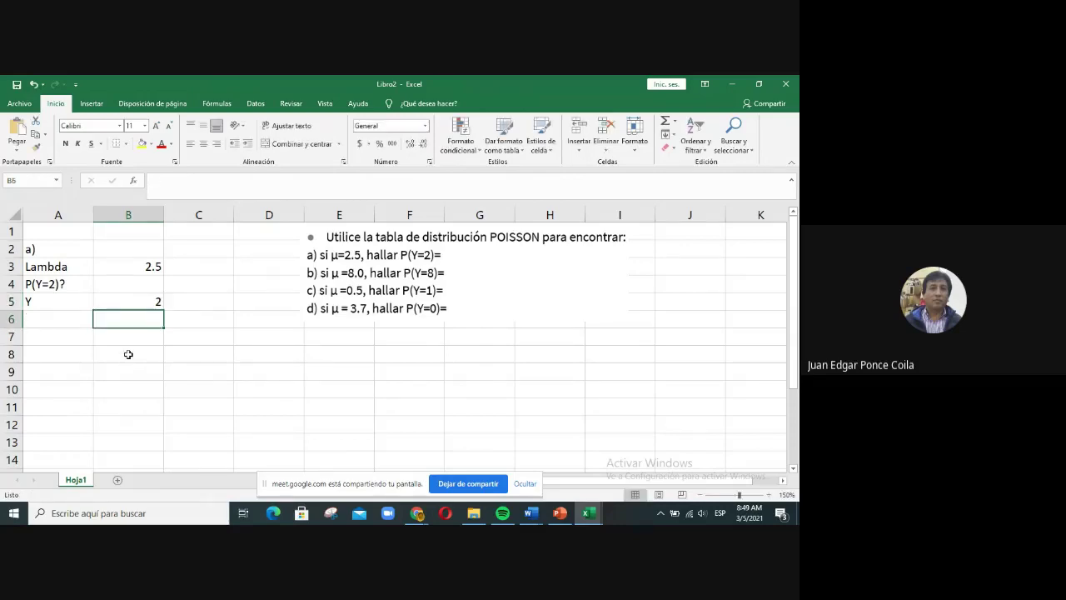
{"action": "left_click", "coordinate": [101, 355]}
{"action": "left_click", "coordinate": [68, 343]}
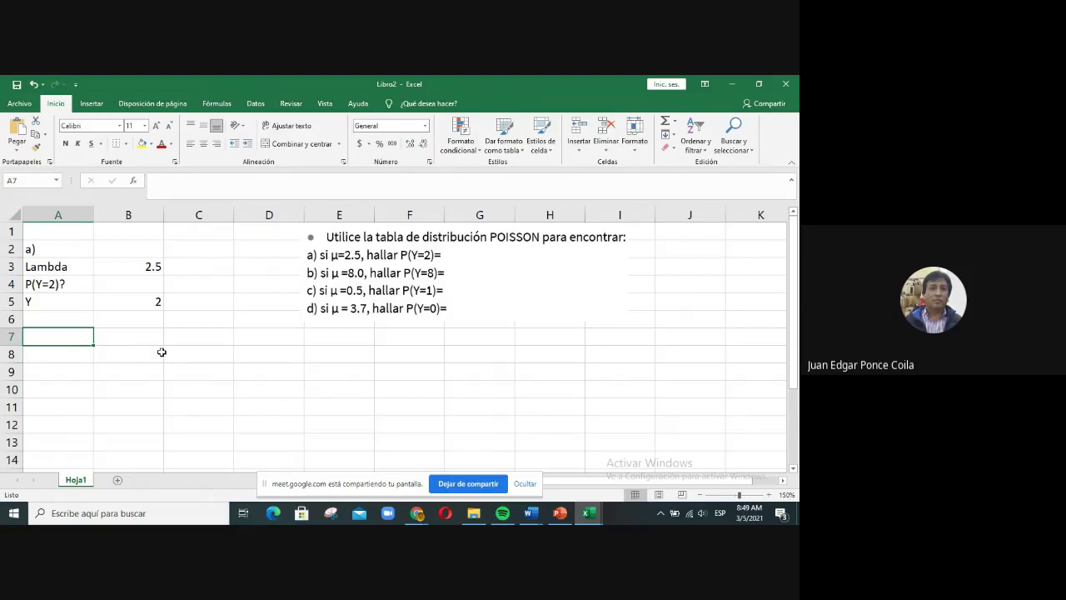
{"action": "left_click", "coordinate": [127, 270]}
{"action": "left_click", "coordinate": [108, 305]}
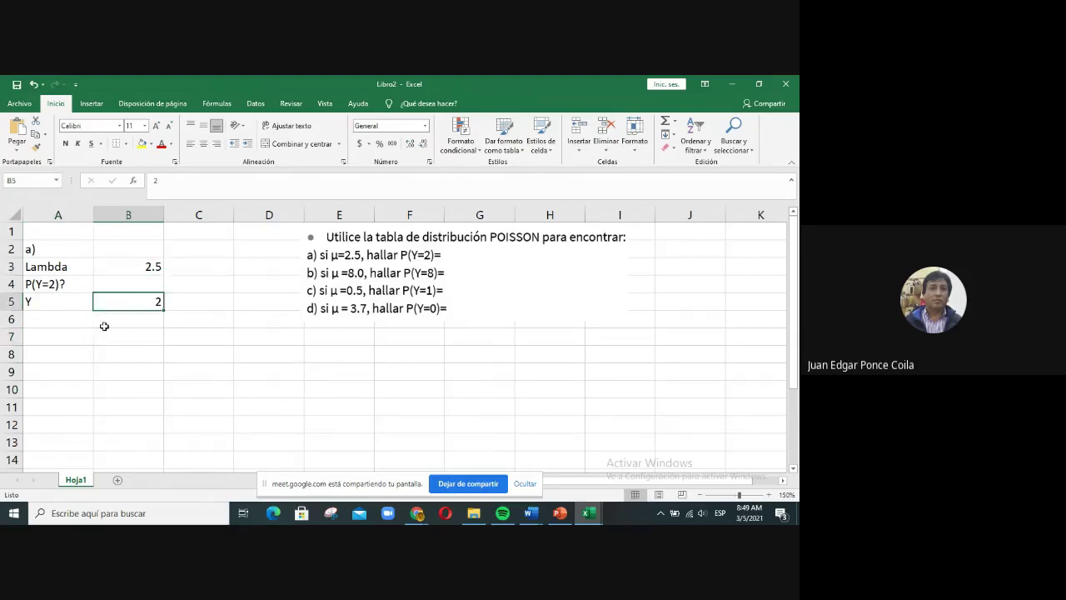
Step: Build a column headed "Y" in A7 with the values 0 to 6 in cells A8 to A14
{"action": "left_click", "coordinate": [78, 336]}
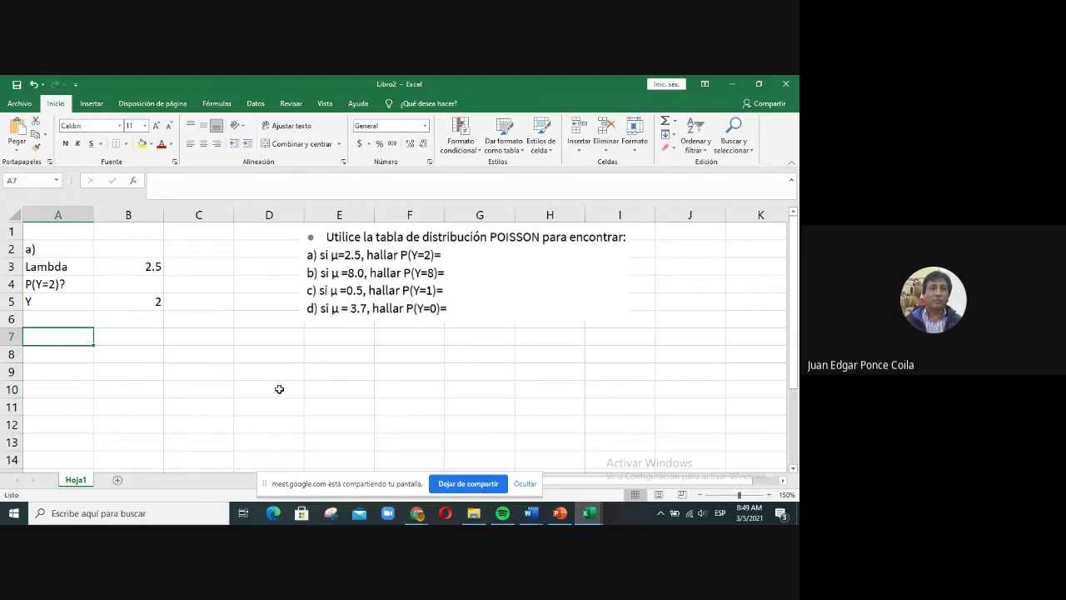
{"action": "type", "text": "Y"}
{"action": "key", "text": "Return"}
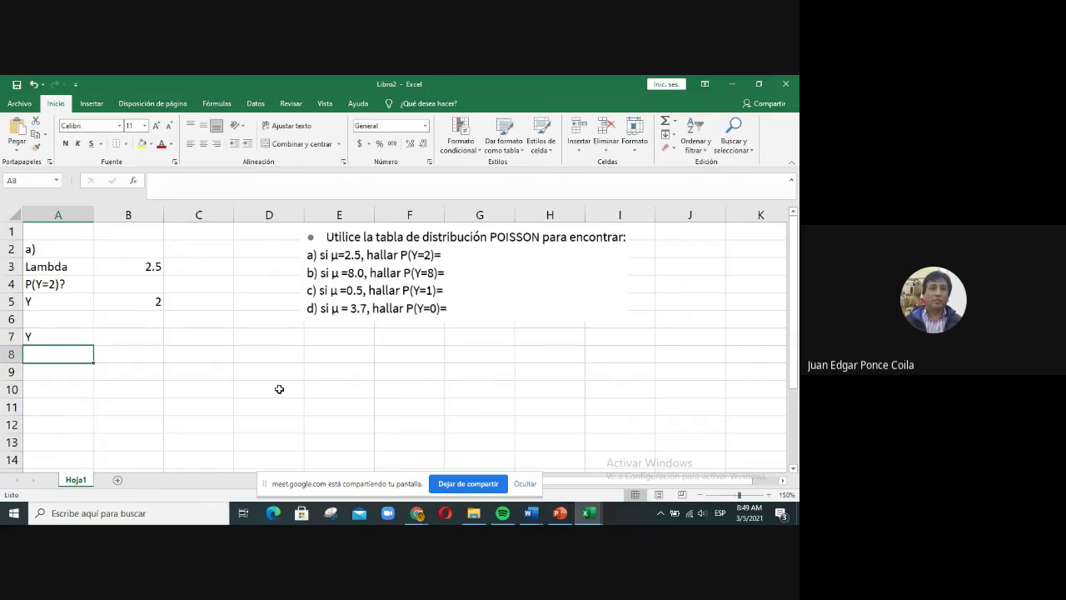
{"action": "type", "text": "0"}
{"action": "key", "text": "Return"}
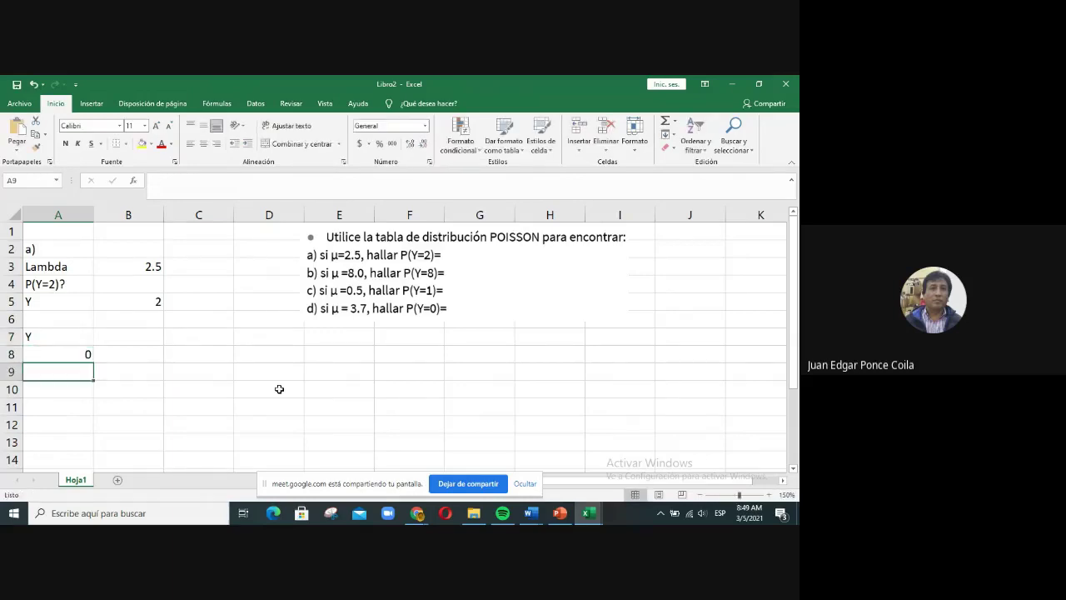
{"action": "type", "text": "0"}
{"action": "key", "text": "BackSpace"}
{"action": "type", "text": "1"}
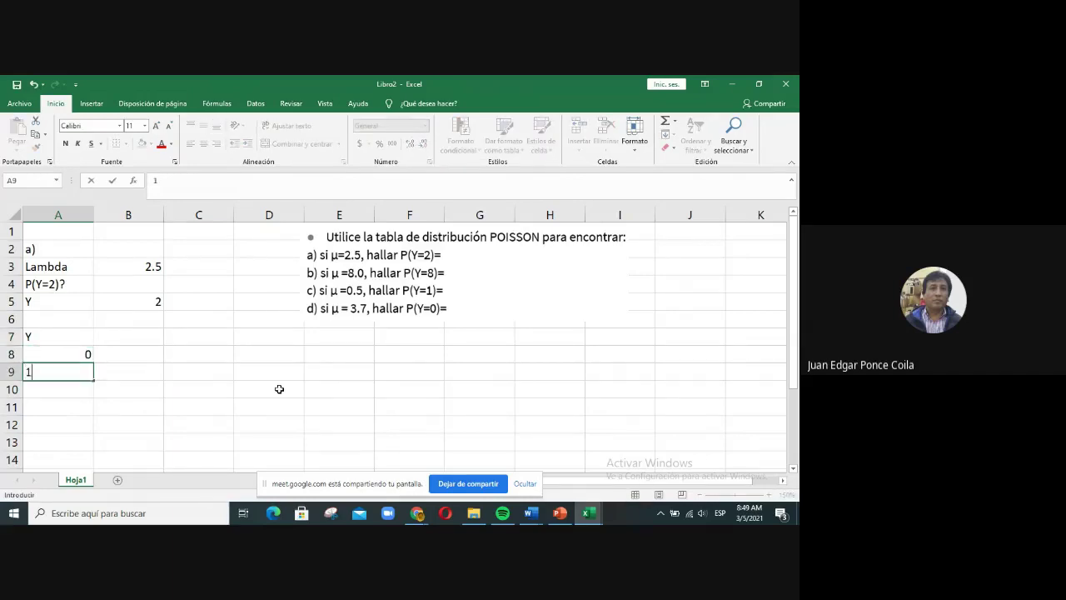
{"action": "key", "text": "Return"}
{"action": "type", "text": "2"}
{"action": "key", "text": "Return"}
{"action": "type", "text": "3"}
{"action": "key", "text": "Return"}
{"action": "type", "text": "4"}
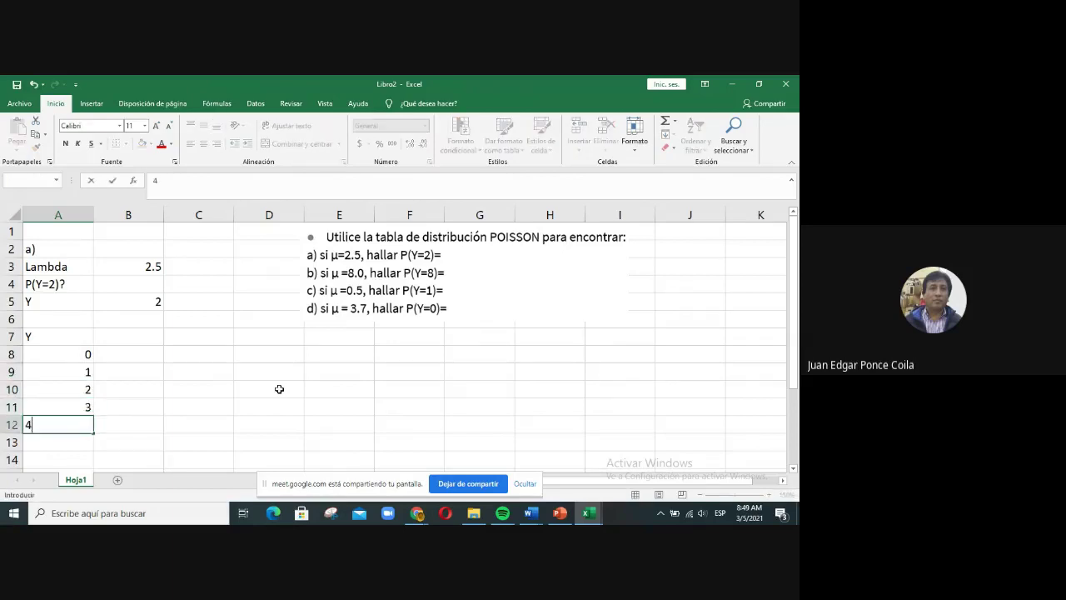
{"action": "key", "text": "Return"}
{"action": "type", "text": "5"}
{"action": "key", "text": "Return"}
{"action": "type", "text": "6"}
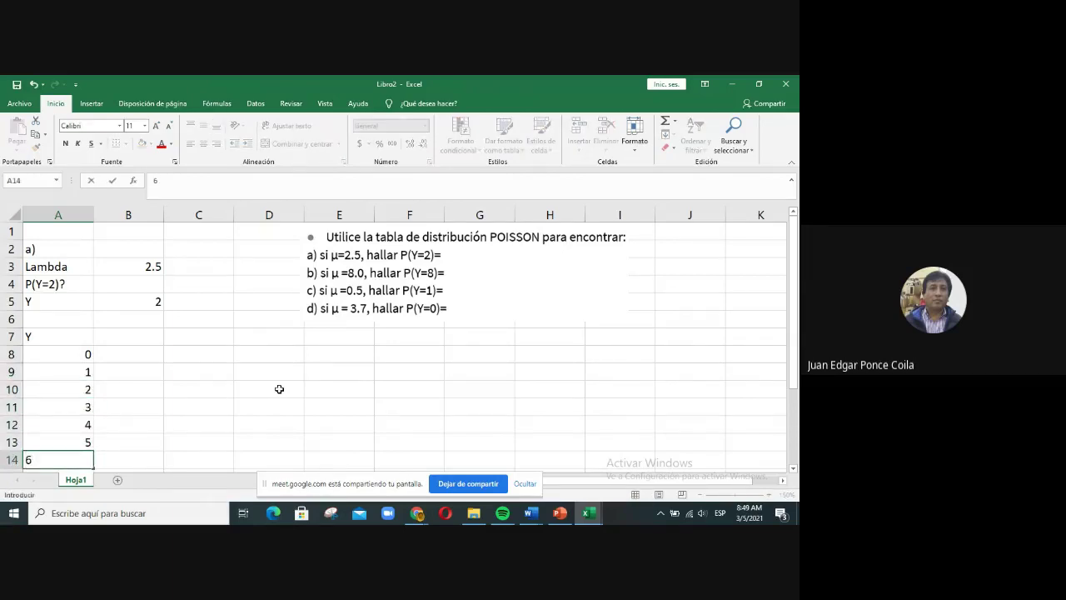
{"action": "key", "text": "Return"}
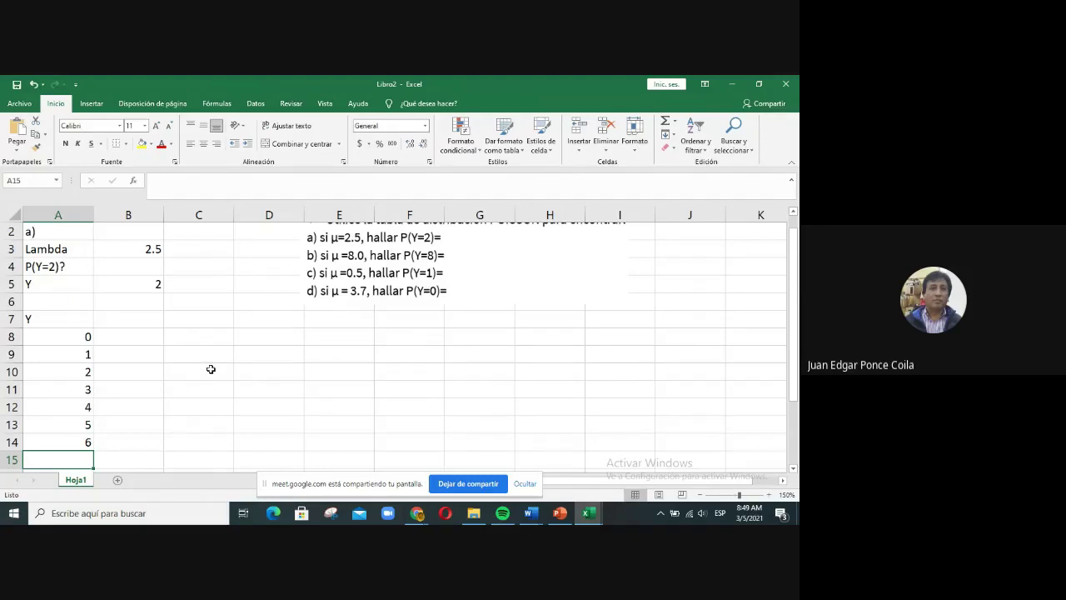
Step: Add the column heading "P(Y=y)" in cell B7, beside the Y heading
{"action": "scroll", "coordinate": [211, 369], "scroll_direction": "down", "scroll_amount": 1}
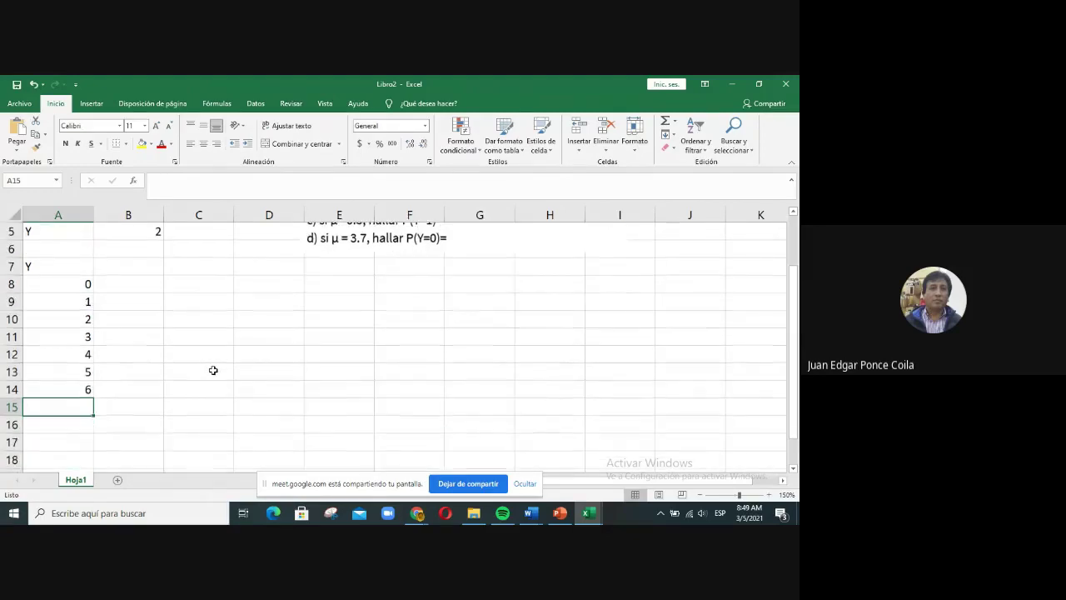
{"action": "scroll", "coordinate": [211, 367], "scroll_direction": "up", "scroll_amount": 2}
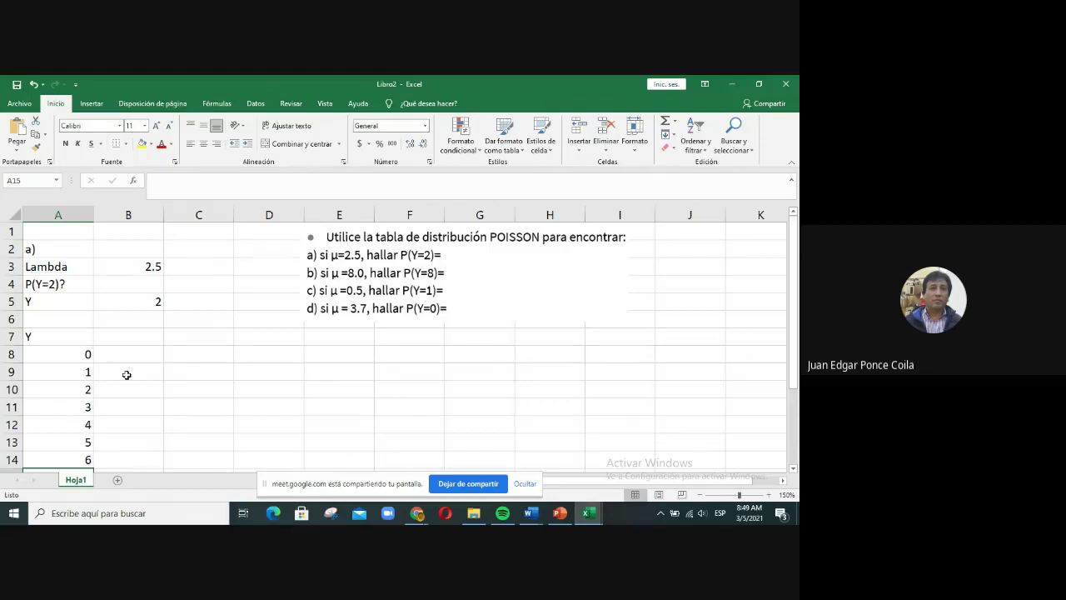
{"action": "left_click", "coordinate": [150, 339]}
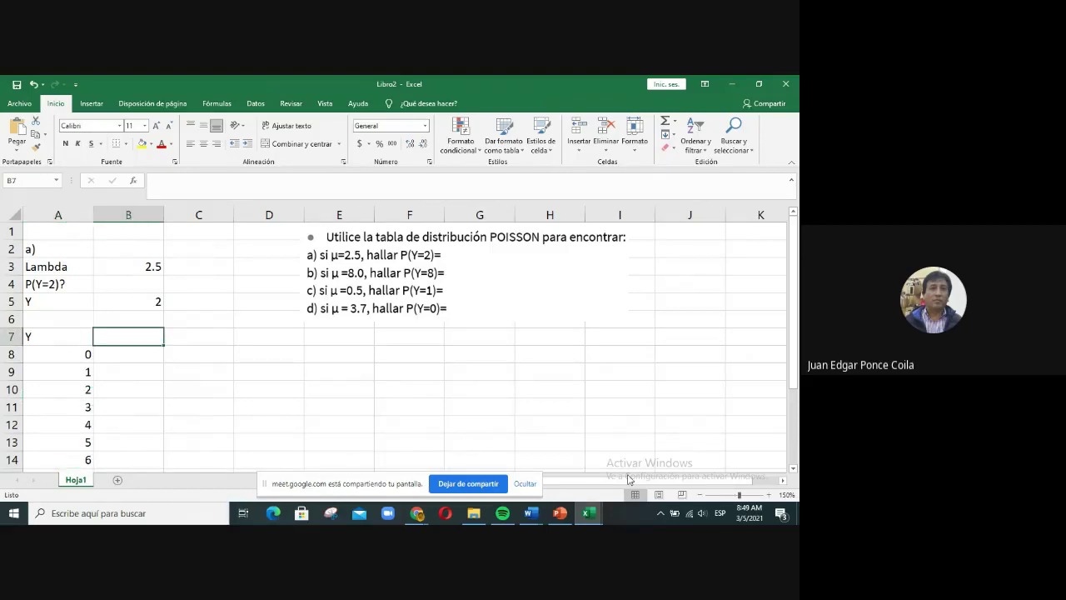
{"action": "type", "text": "P("}
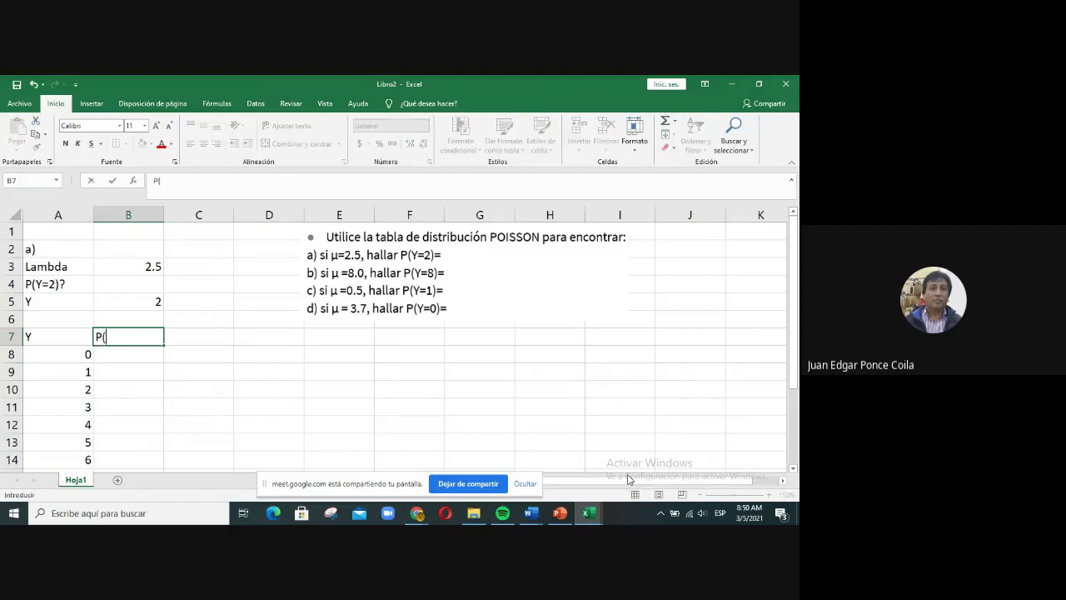
{"action": "type", "text": "Y=y)"}
{"action": "key", "text": "Return"}
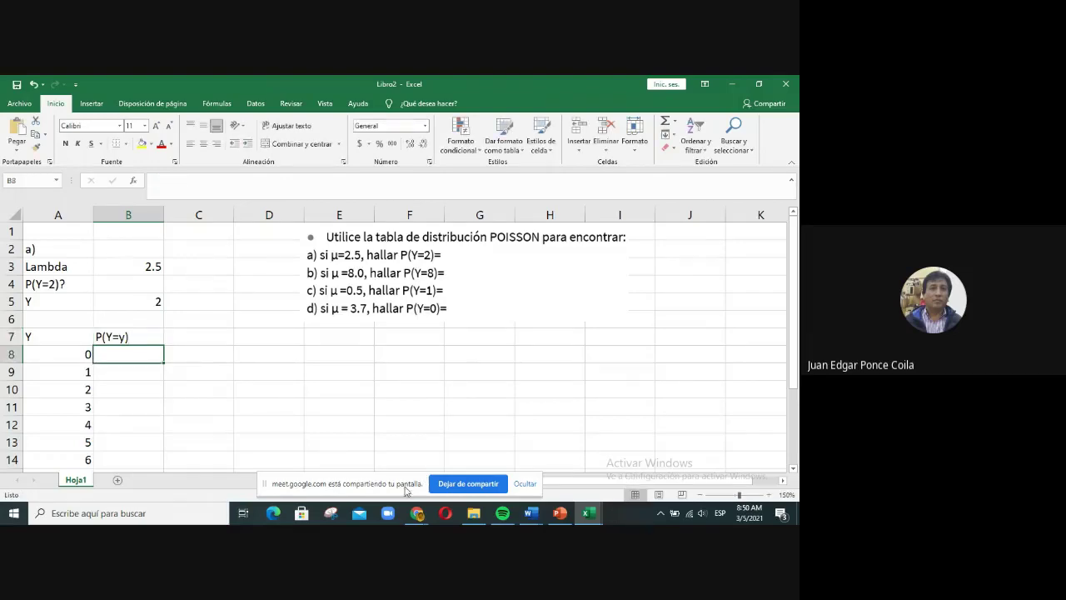
Step: Centre the contents of the table range A7:C14 horizontally
{"action": "left_click", "coordinate": [44, 333]}
{"action": "left_click_drag", "start_coordinate": [44, 333], "coordinate": [192, 376]}
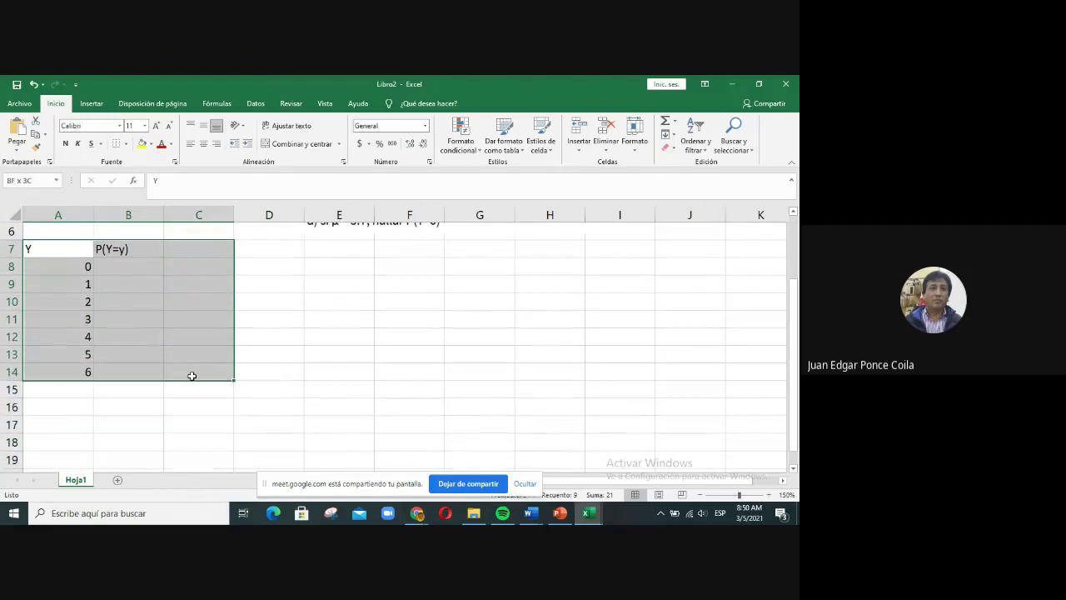
{"action": "left_click", "coordinate": [204, 143]}
{"action": "left_click", "coordinate": [226, 315]}
{"action": "left_click", "coordinate": [325, 301]}
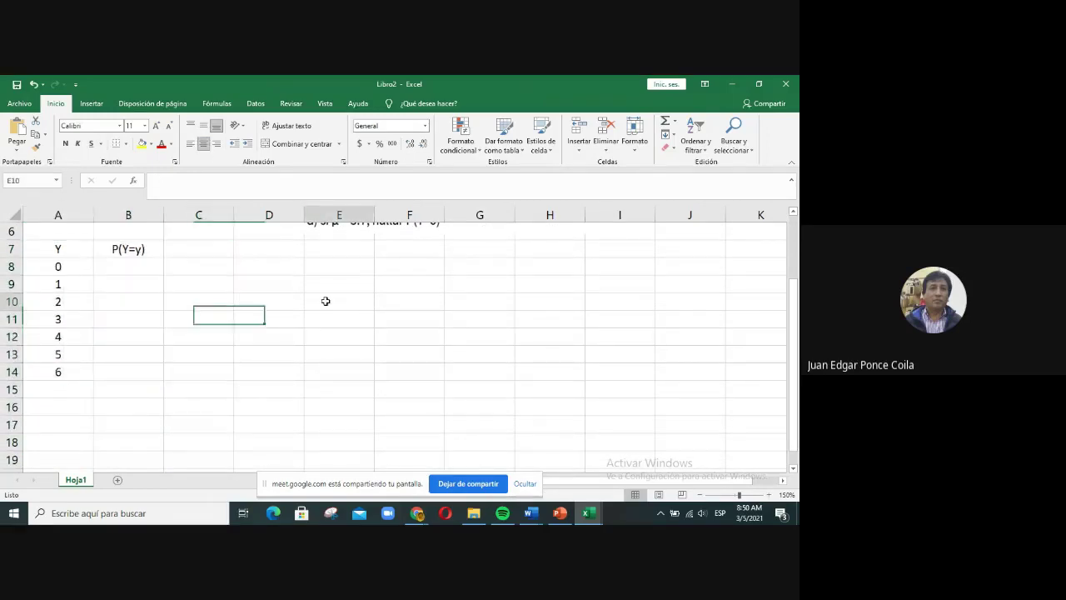
Step: Start a POISSON.DIST formula in cell B8 with the Y value in A8 as its x argument
{"action": "left_click", "coordinate": [145, 265]}
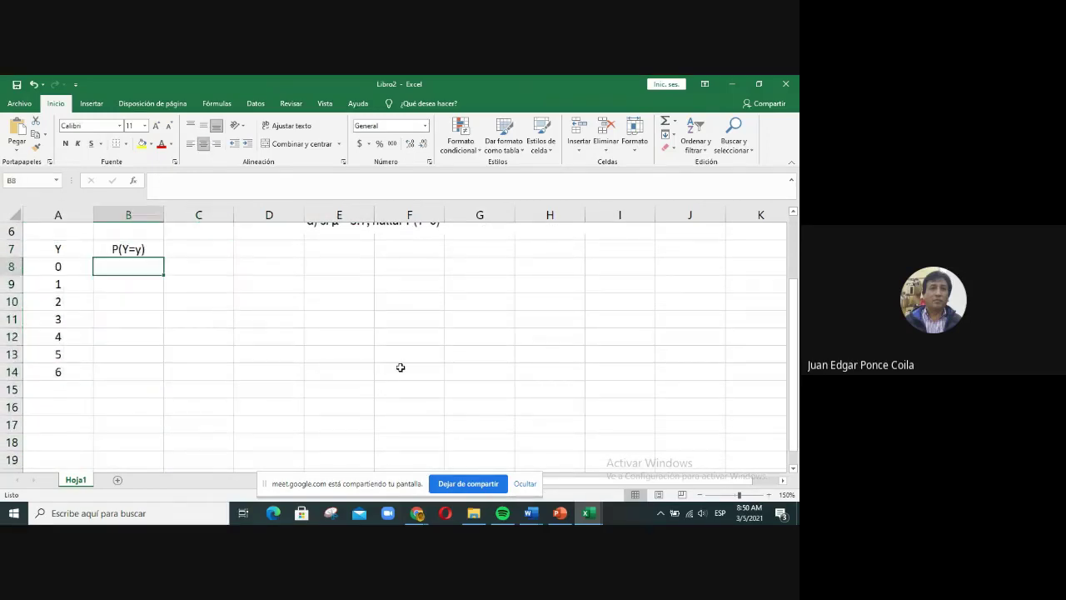
{"action": "type", "text": "="}
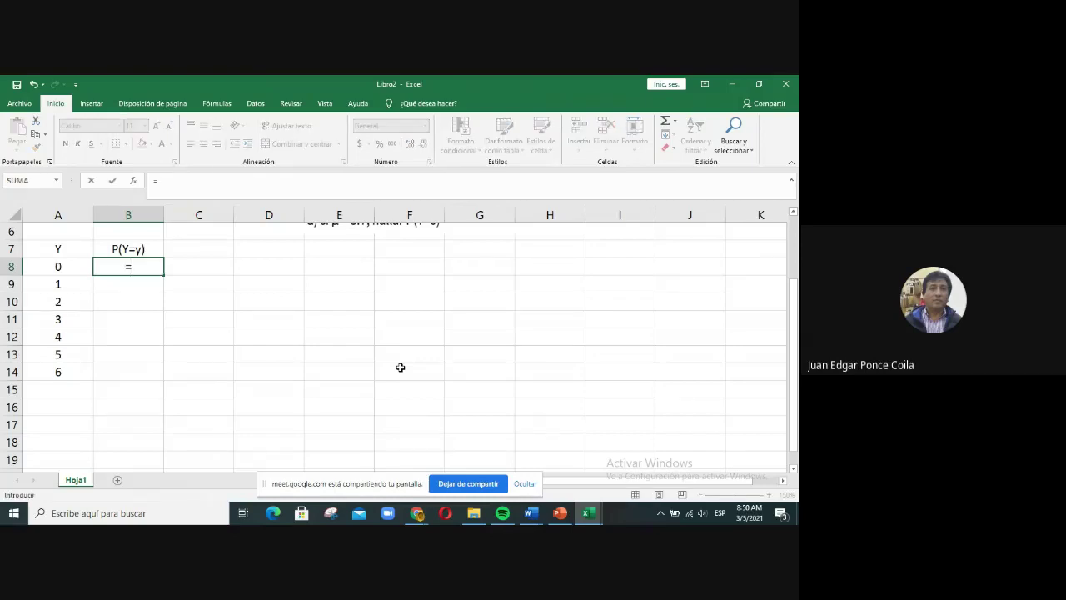
{"action": "scroll", "coordinate": [393, 367], "scroll_direction": "up", "scroll_amount": 2}
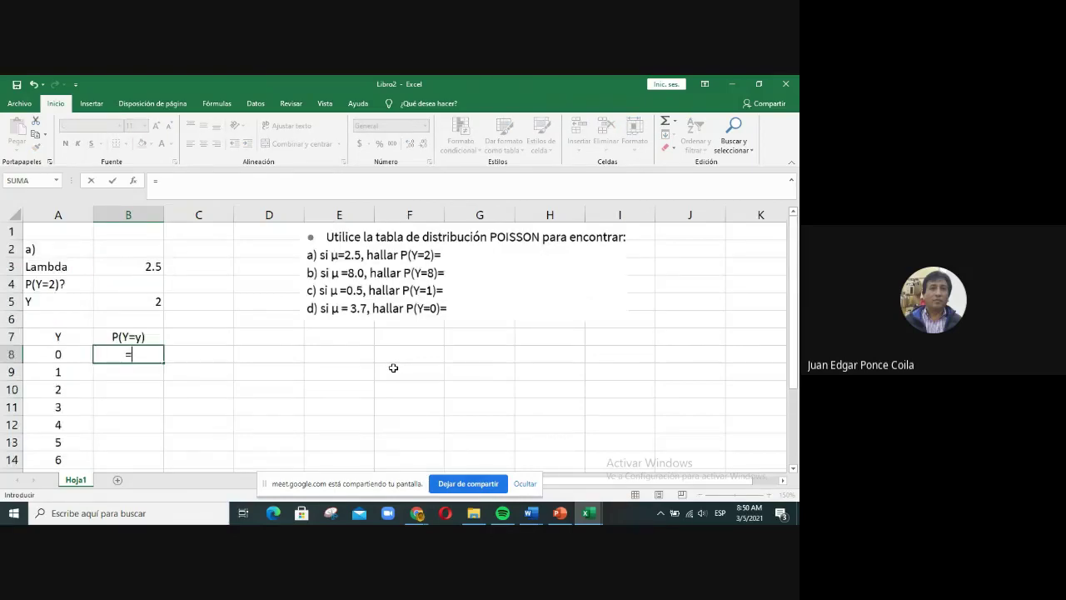
{"action": "type", "text": "P"}
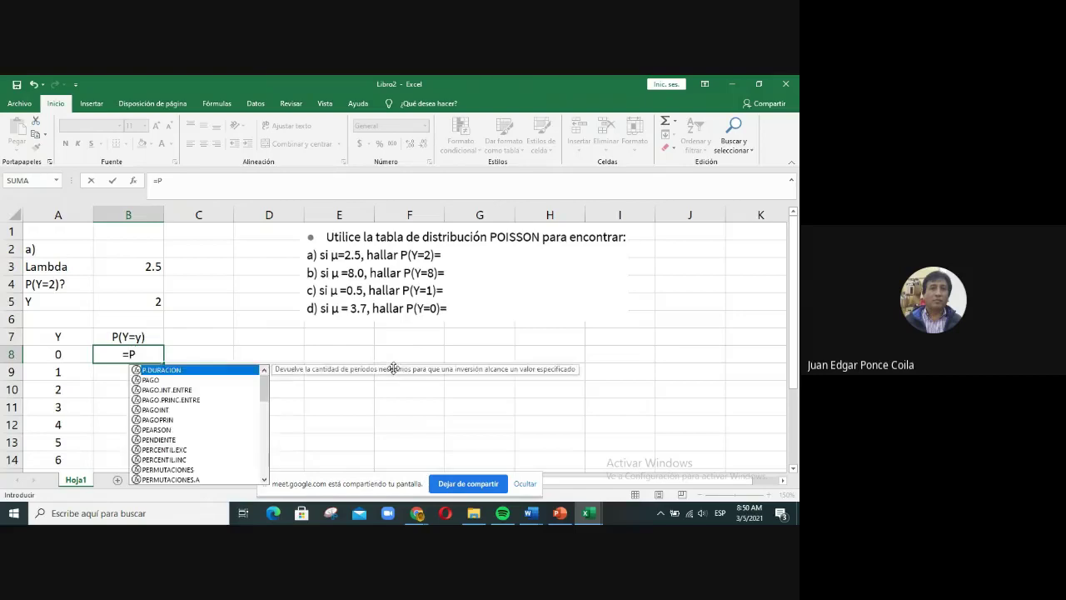
{"action": "type", "text": "o"}
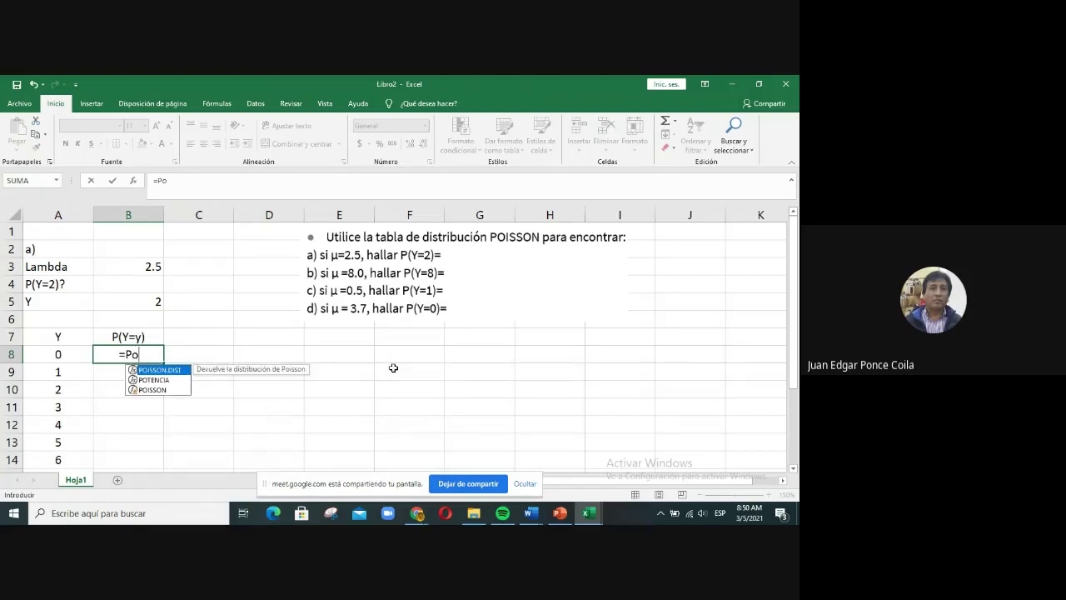
{"action": "double_click", "coordinate": [161, 370]}
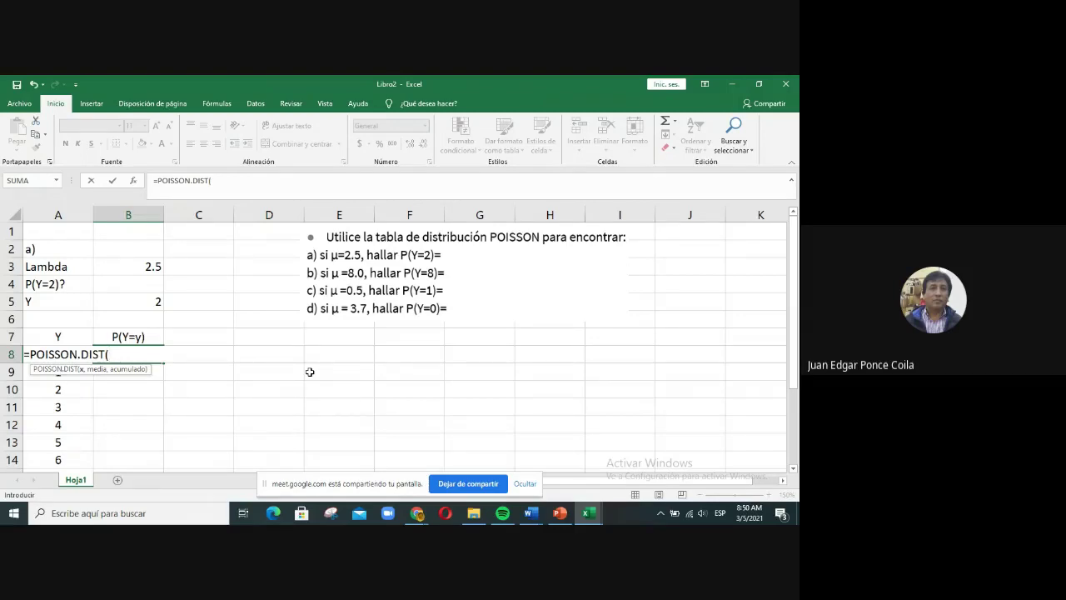
{"action": "key", "text": "Down"}
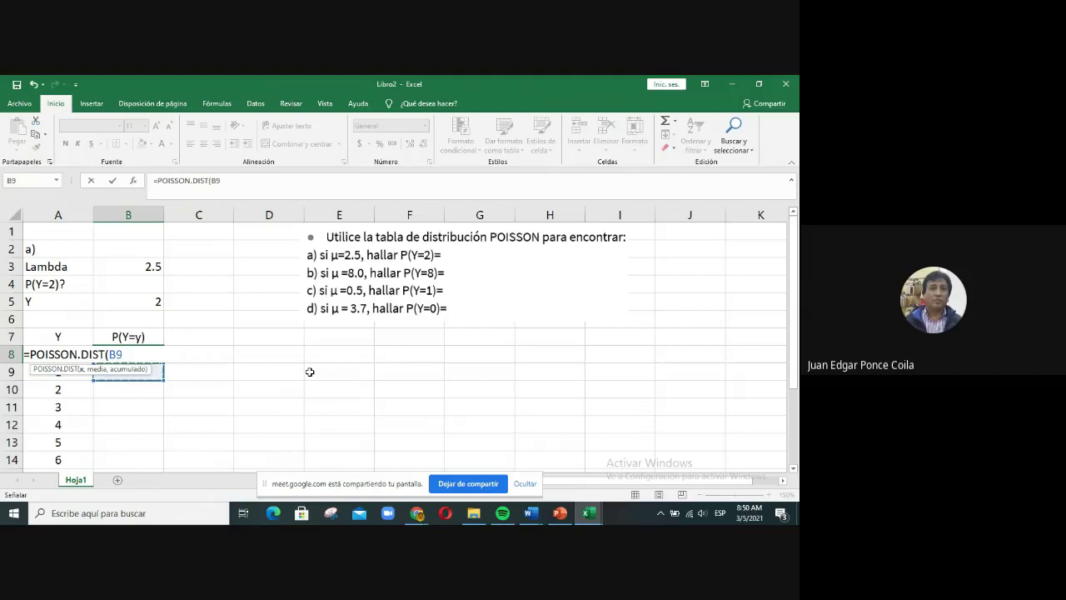
{"action": "key", "text": "Left"}
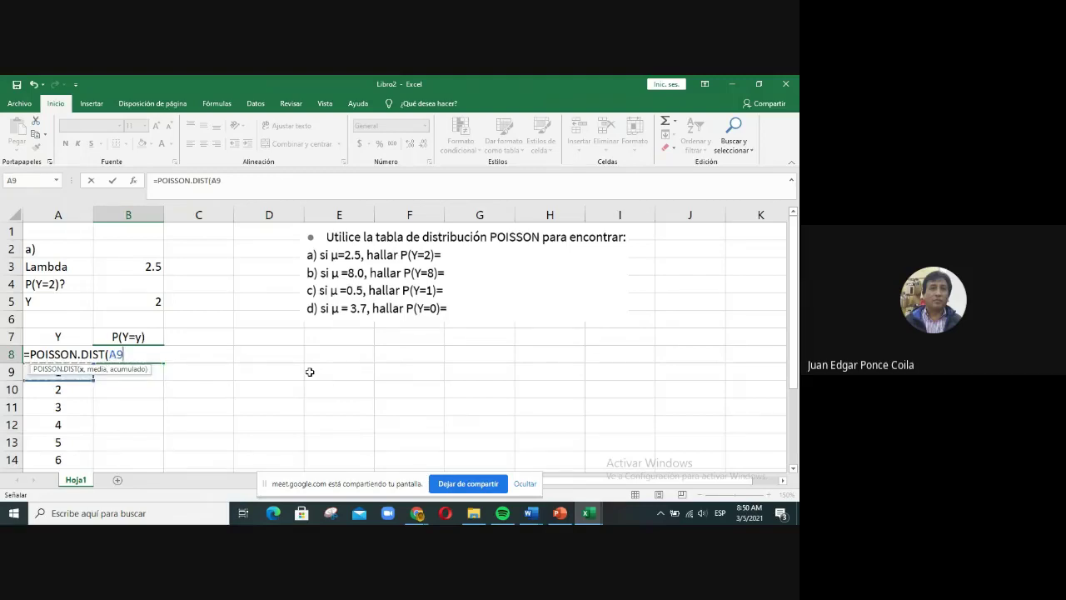
{"action": "key", "text": "Up"}
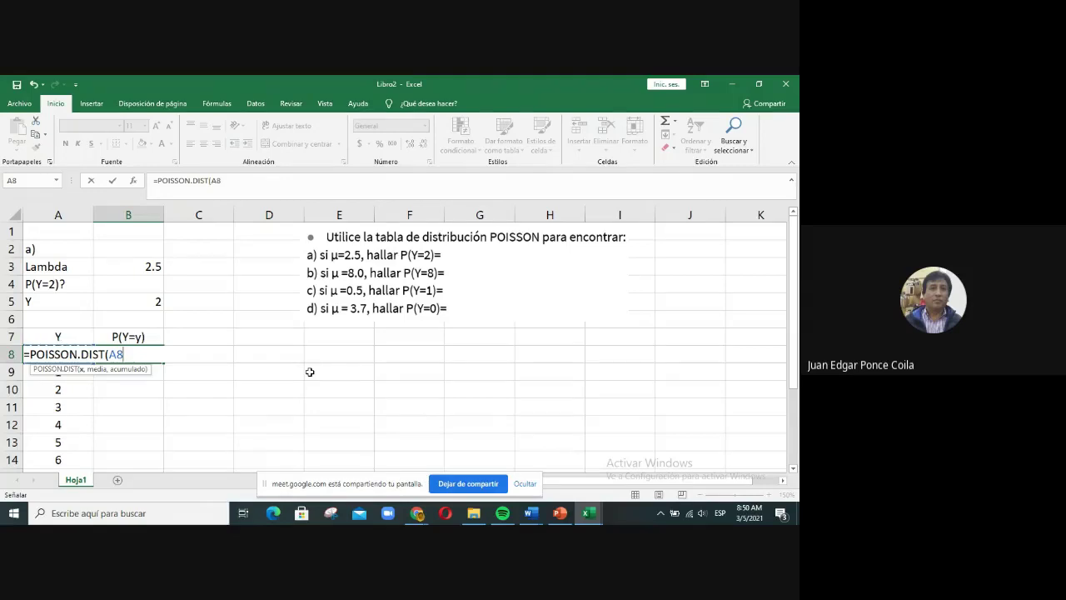
Step: Complete the B8 formula with B3 as the mean and an empty cumulative argument, giving =POISSON.DIST(A8,B3,)
{"action": "type", "text": ","}
{"action": "key", "text": "Up"}
{"action": "key", "text": "Up"}
{"action": "key", "text": "Up"}
{"action": "key", "text": "Up"}
{"action": "key", "text": "Up"}
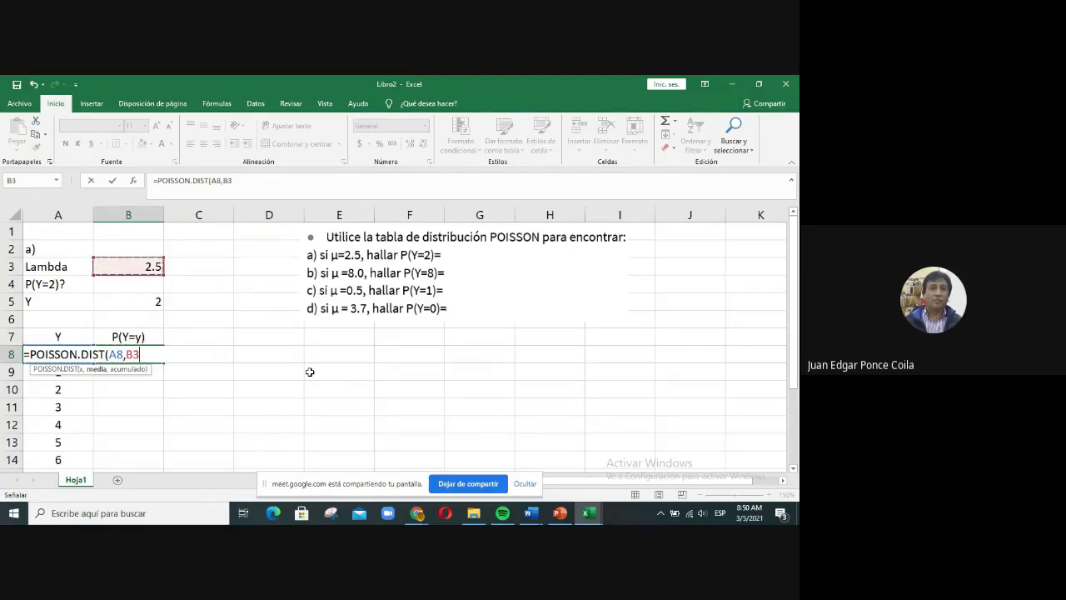
{"action": "type", "text": ","}
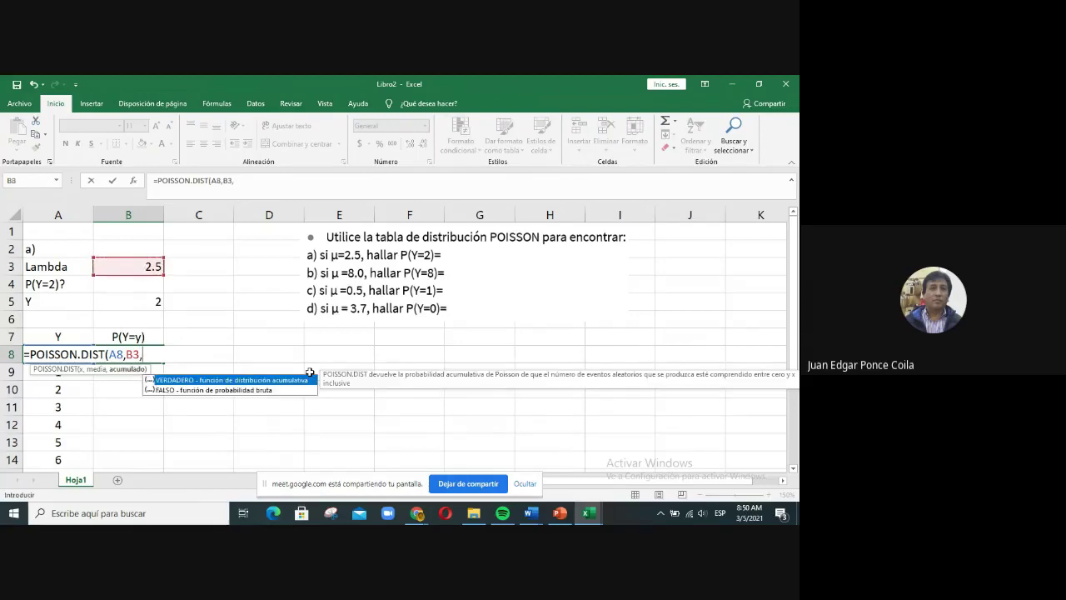
{"action": "key", "text": "Down"}
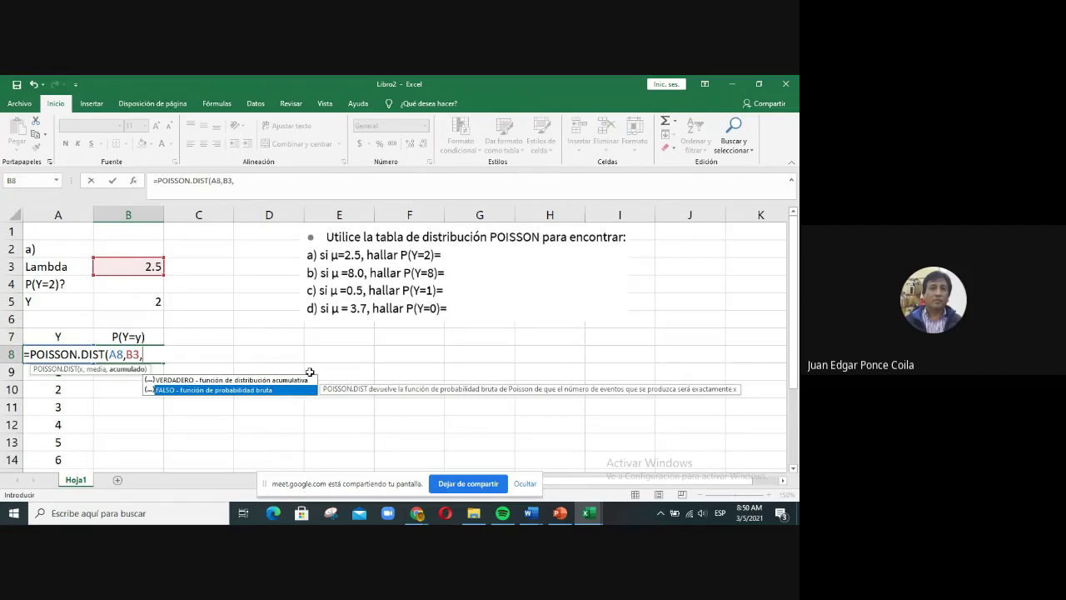
{"action": "key", "text": "Tab"}
{"action": "key", "text": "Return"}
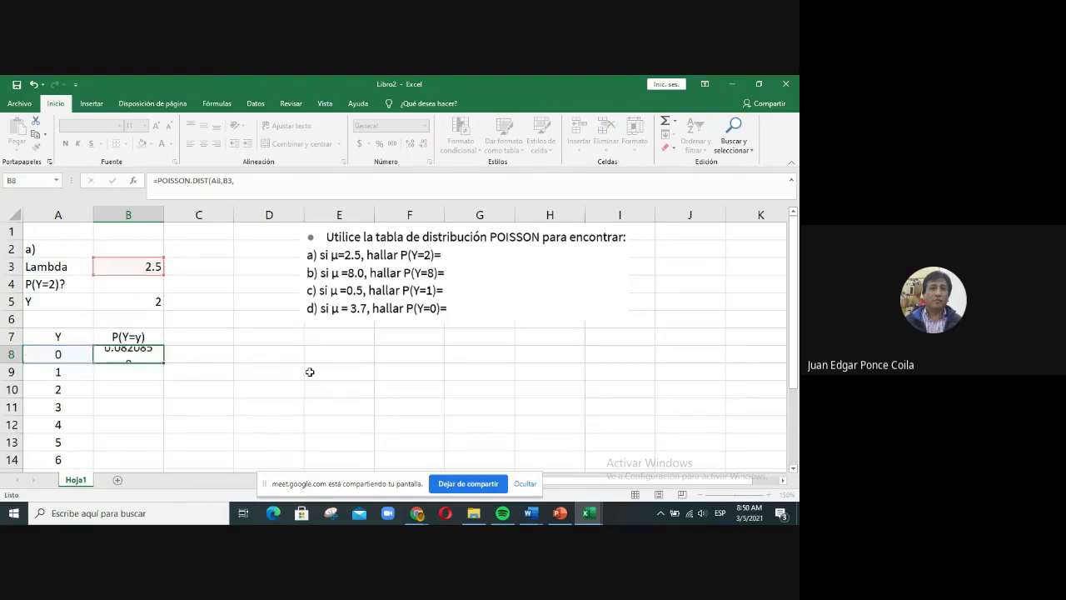
{"action": "key", "text": "Up"}
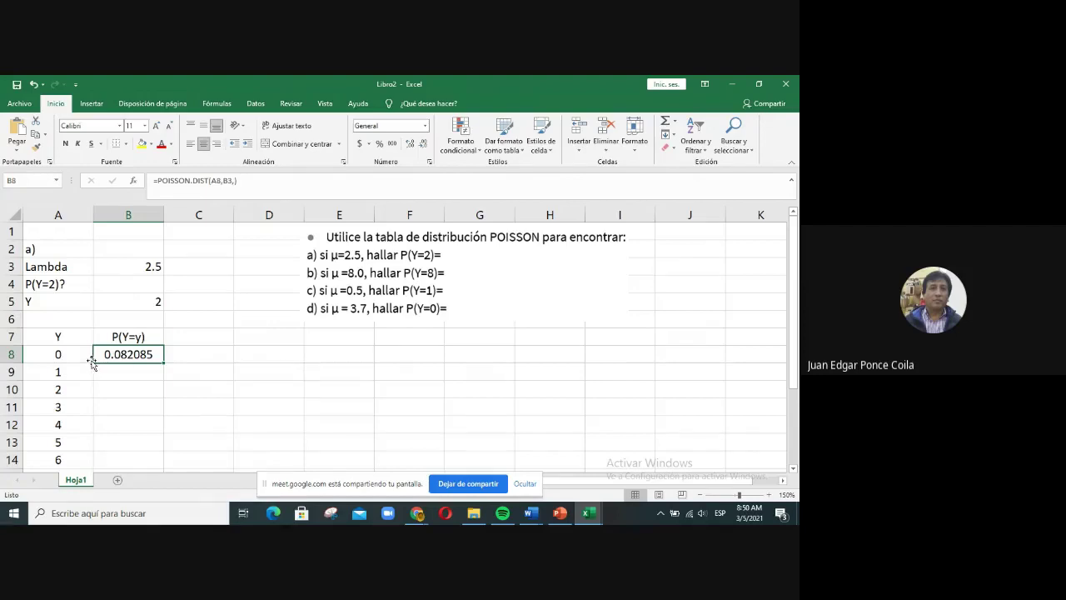
Step: Enter the text label "B8" in cell C8, beside the first probability
{"action": "left_click", "coordinate": [186, 352]}
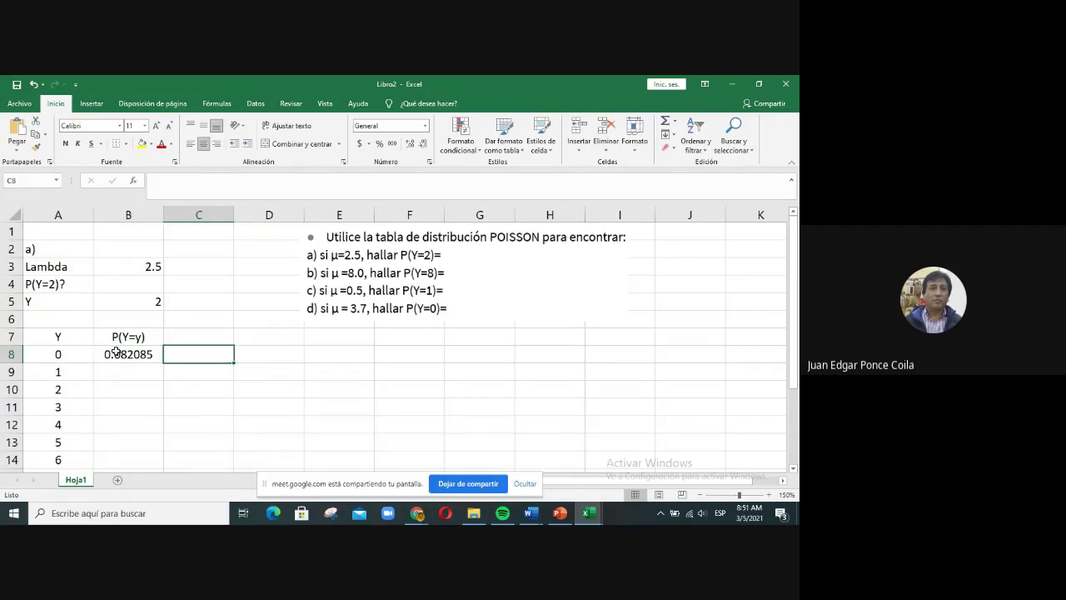
{"action": "key", "text": "Left"}
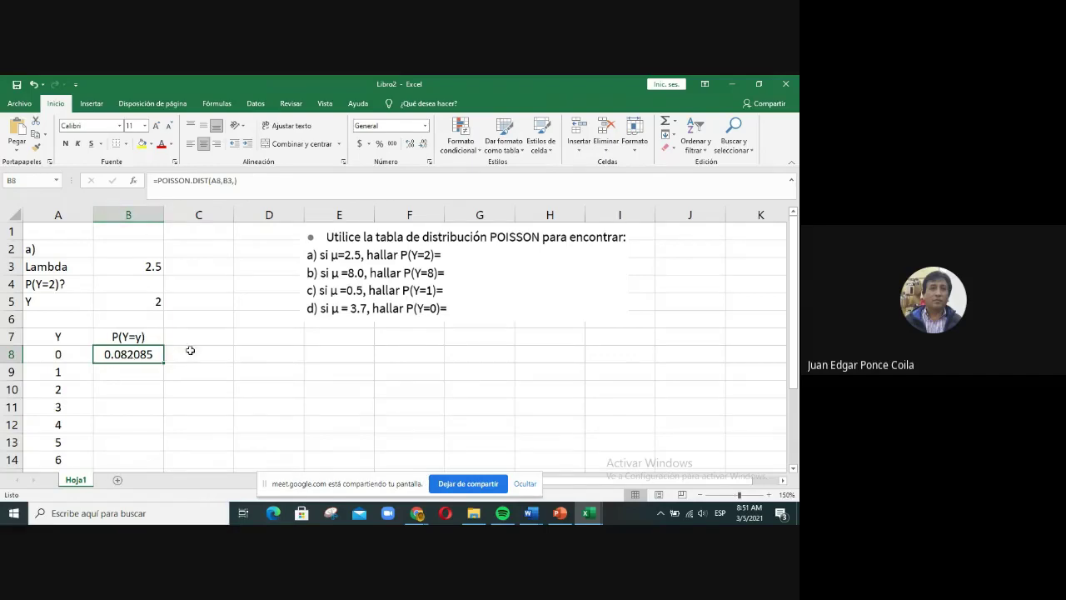
{"action": "left_click", "coordinate": [200, 353]}
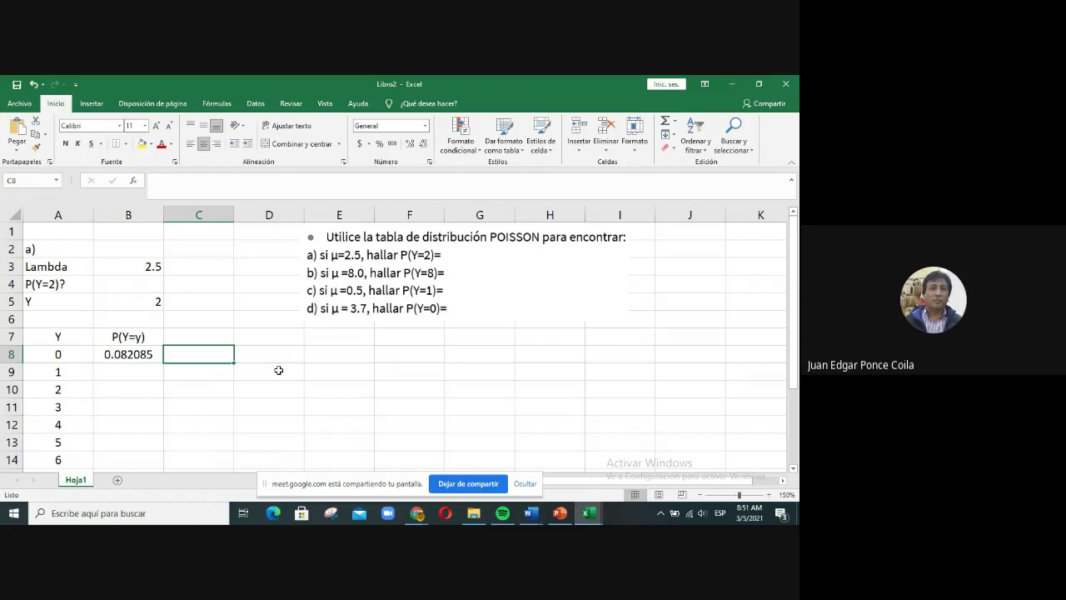
{"action": "type", "text": "B"}
{"action": "type", "text": "("}
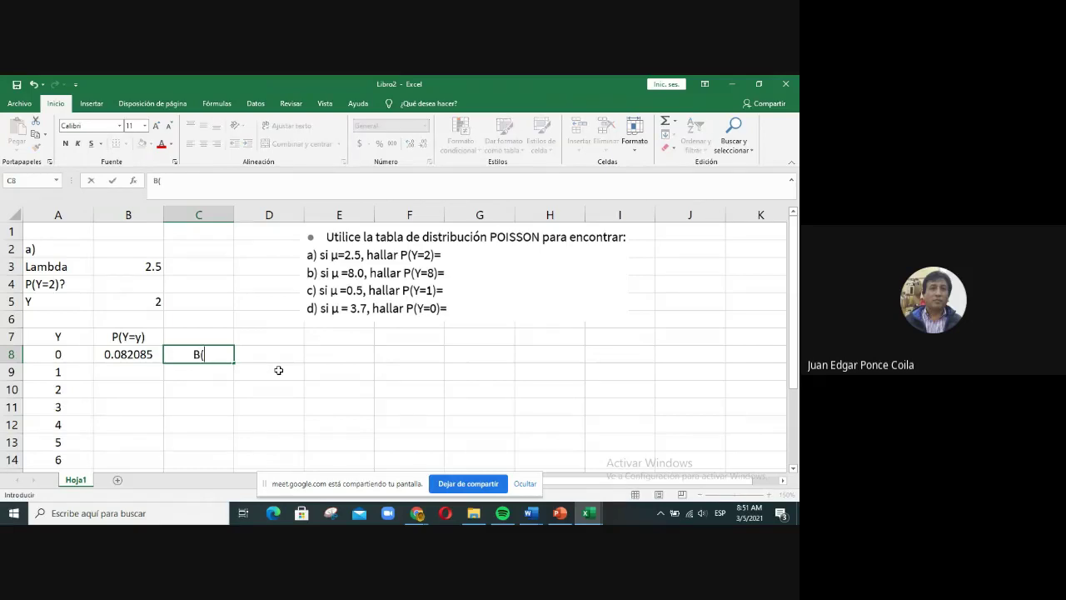
{"action": "type", "text": "8"}
{"action": "key", "text": "Tab"}
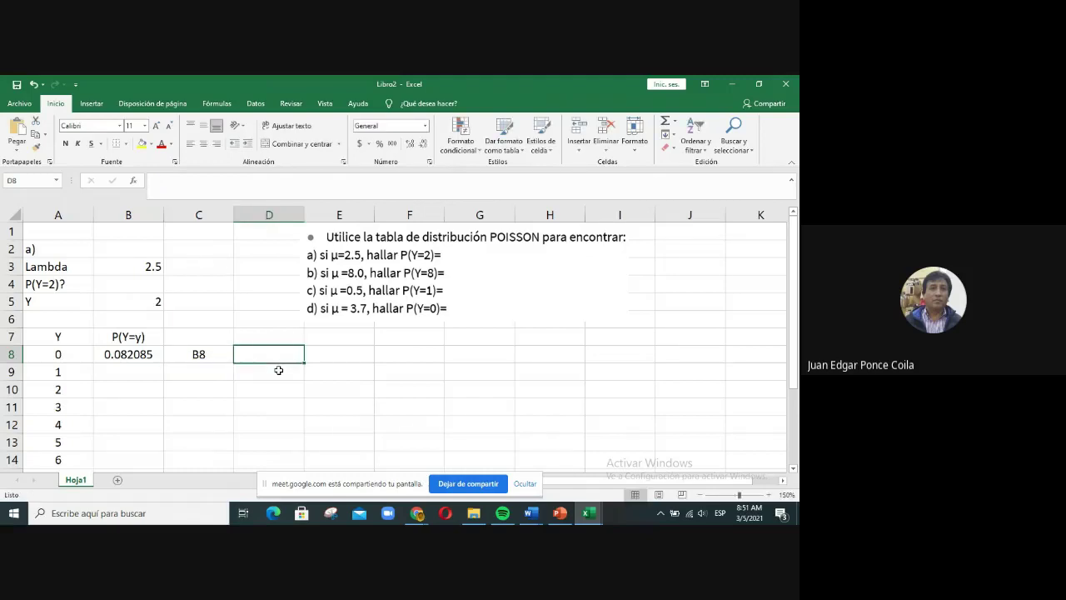
Step: Copy the probability formula from B8 into cell D8
{"action": "left_click", "coordinate": [131, 355]}
{"action": "key", "text": "ctrl+c"}
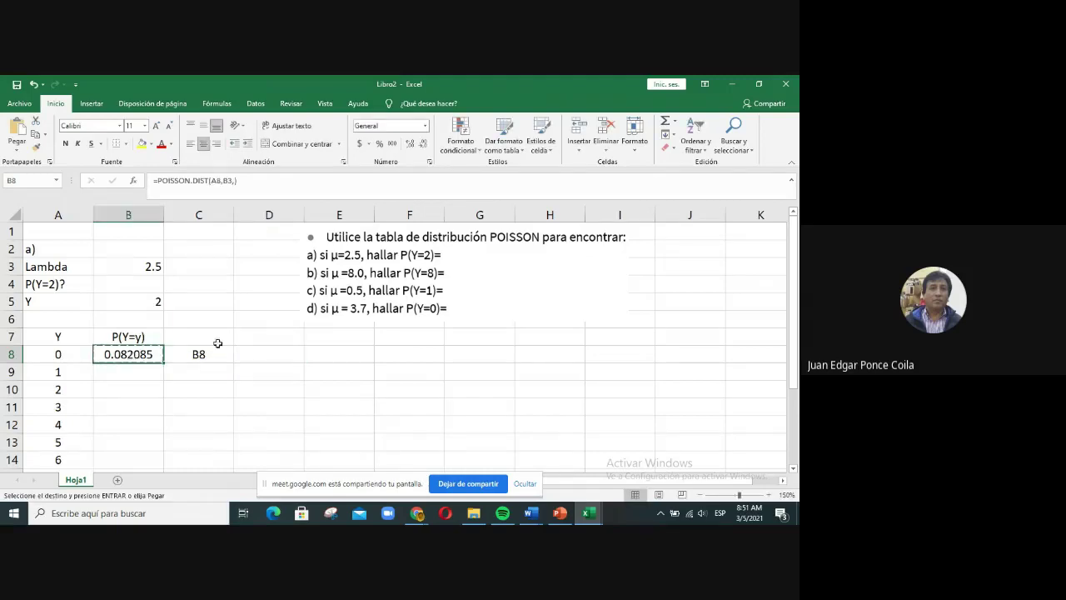
{"action": "left_click", "coordinate": [285, 351]}
{"action": "key", "text": "ctrl+v"}
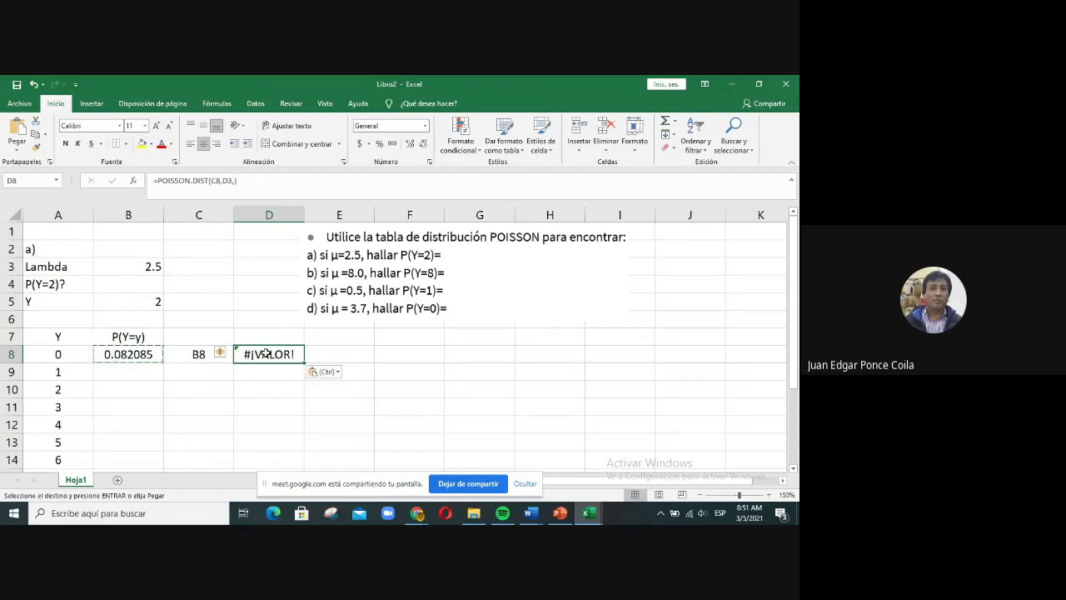
Step: Correct the arguments of the D8 formula so that it reads =POISSON.DIST(A8,B3,FALSO)
{"action": "left_click", "coordinate": [211, 179]}
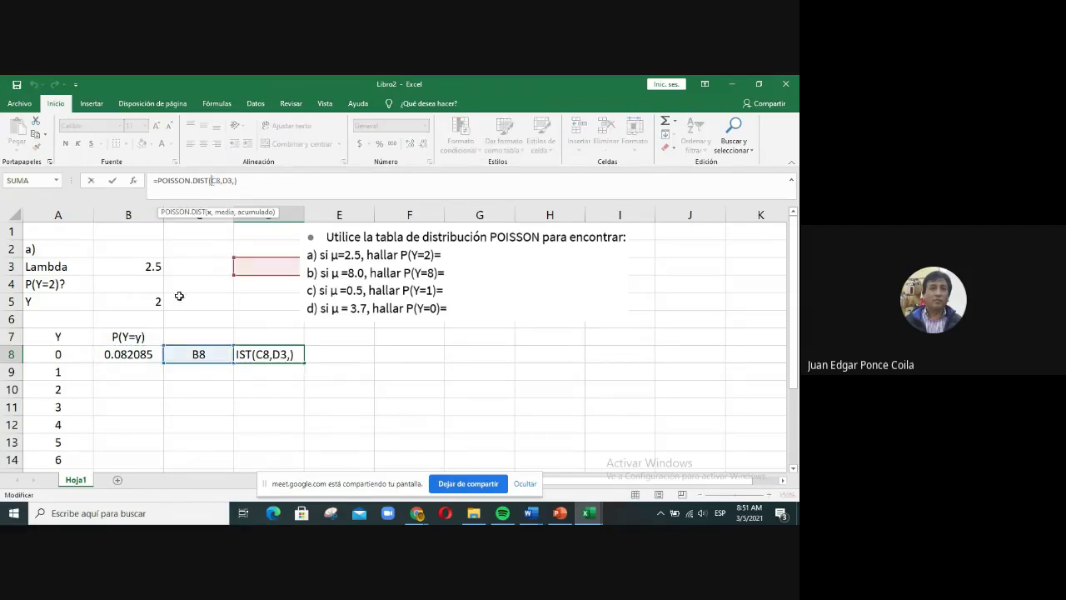
{"action": "left_click", "coordinate": [56, 354]}
{"action": "type", "text": ","}
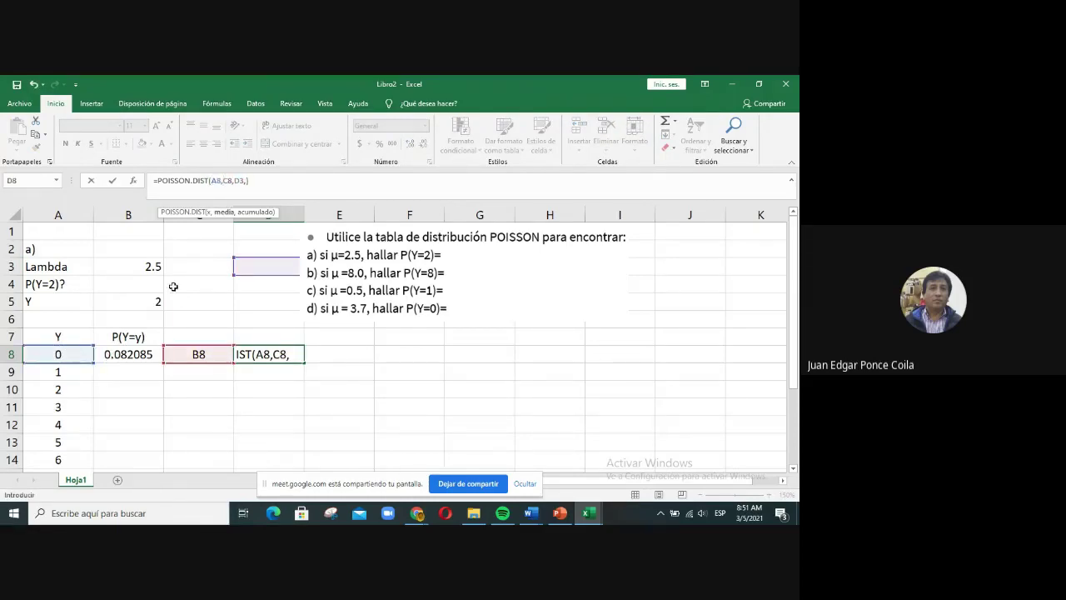
{"action": "left_click", "coordinate": [141, 266]}
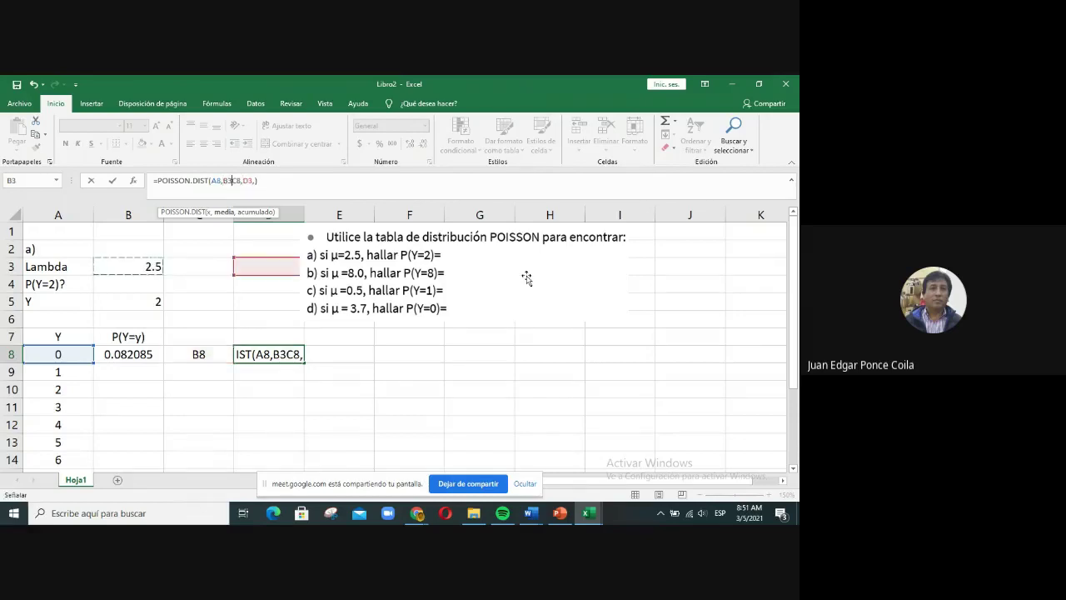
{"action": "type", "text": ","}
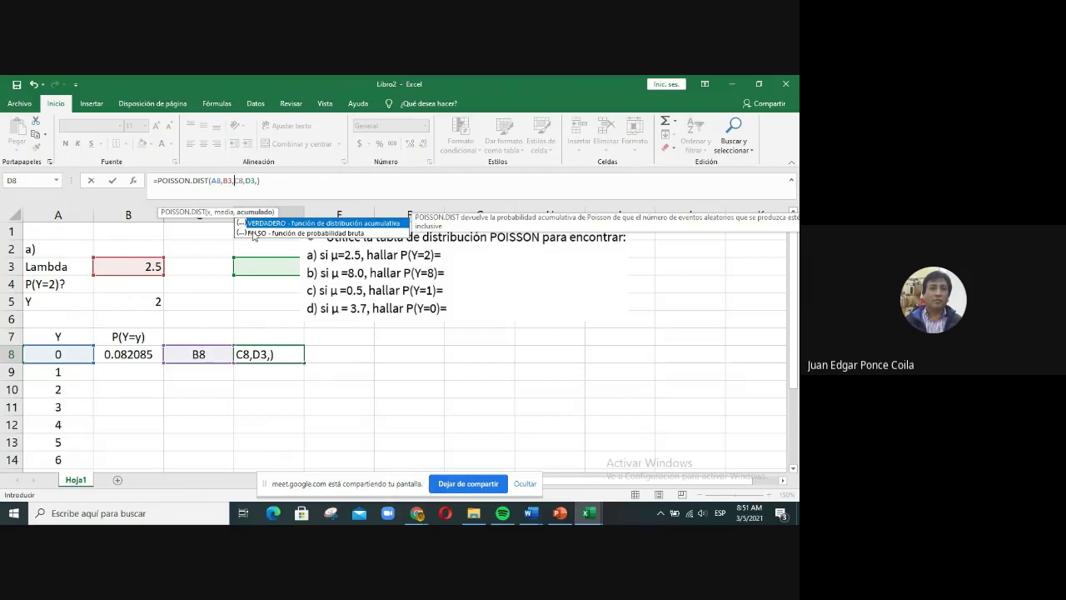
{"action": "double_click", "coordinate": [253, 234]}
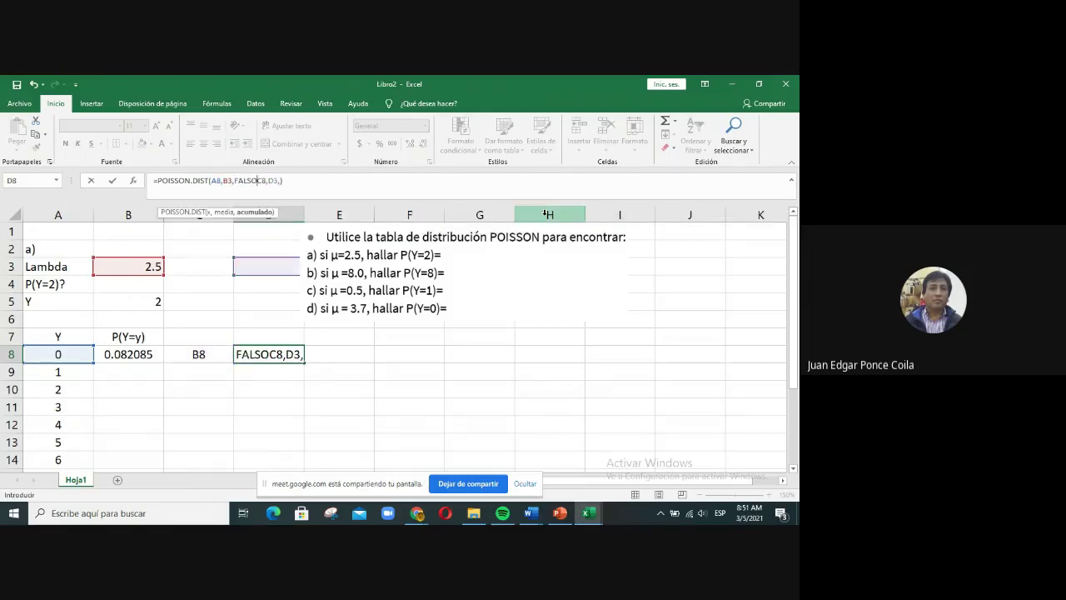
{"action": "key", "text": "Delete"}
{"action": "key", "text": "Delete"}
{"action": "key", "text": "Delete"}
{"action": "key", "text": "Delete"}
{"action": "key", "text": "Delete"}
{"action": "key", "text": "Delete"}
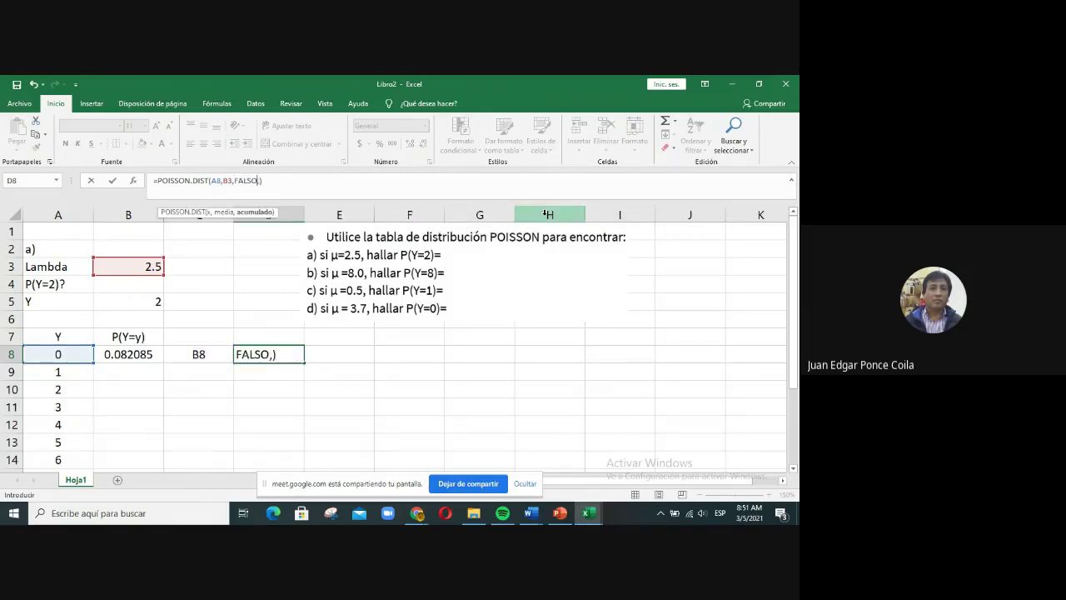
{"action": "key", "text": "Return"}
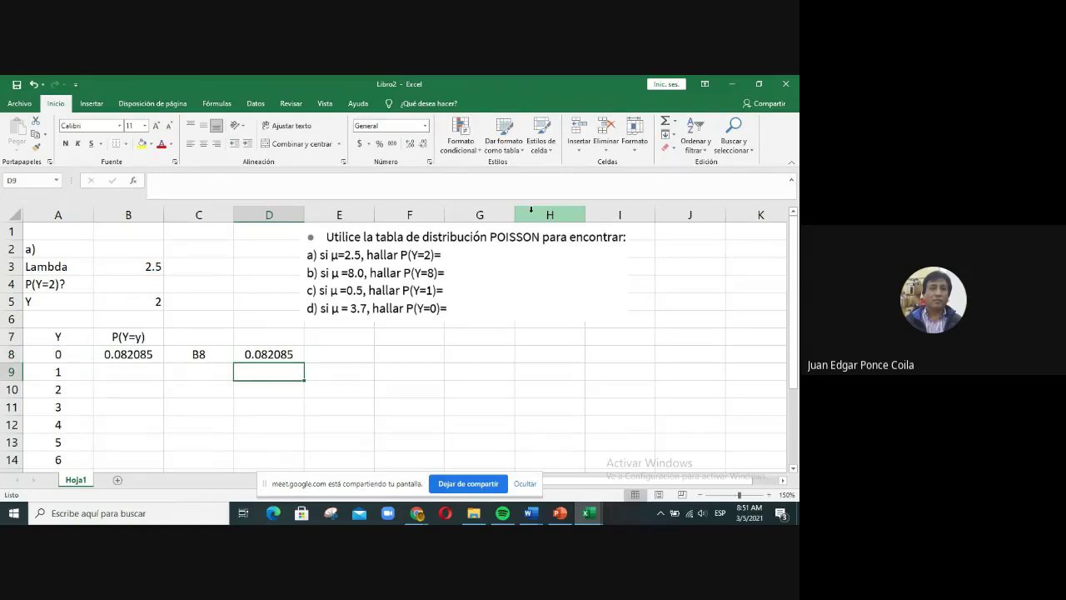
Step: Enclose the D8 function in quotation marks as ="POISSON.DIST(A8,B3,FALSO)" to show it as text, and left-align the cell
{"action": "left_click", "coordinate": [140, 354]}
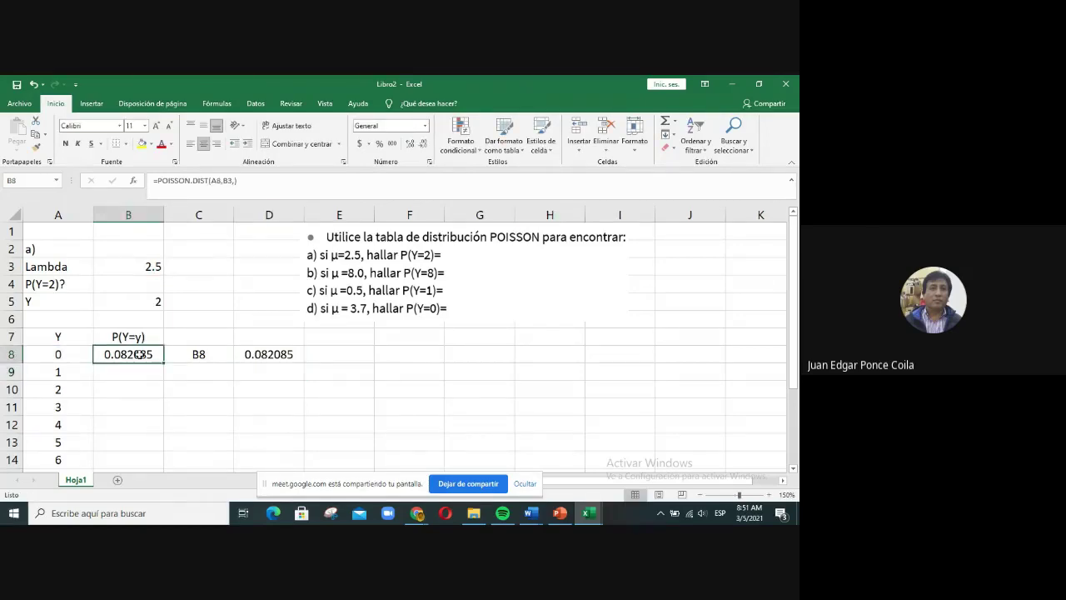
{"action": "left_click", "coordinate": [252, 353]}
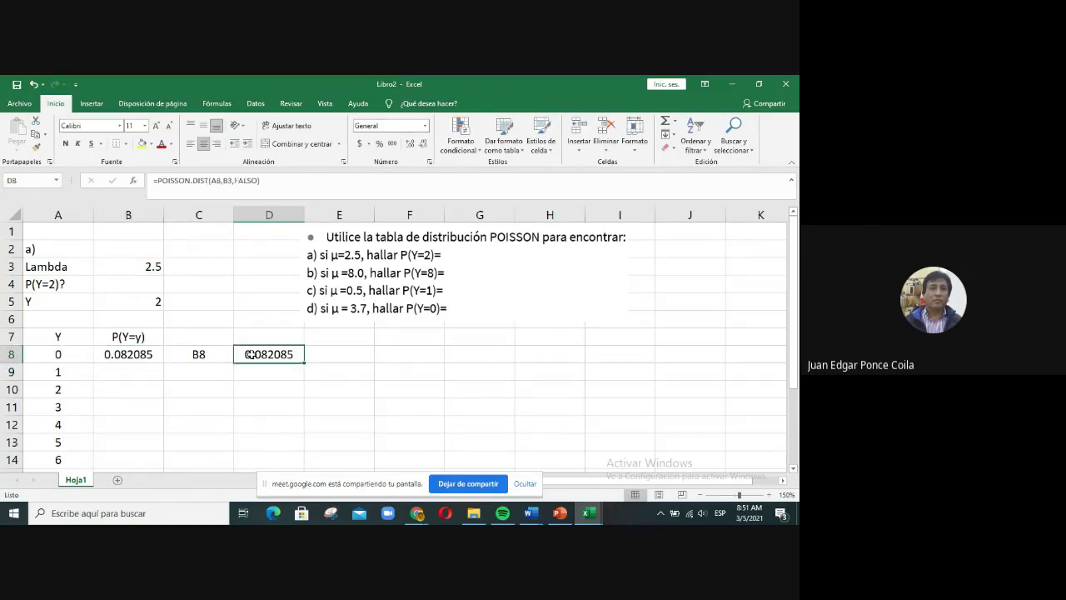
{"action": "left_click", "coordinate": [159, 183]}
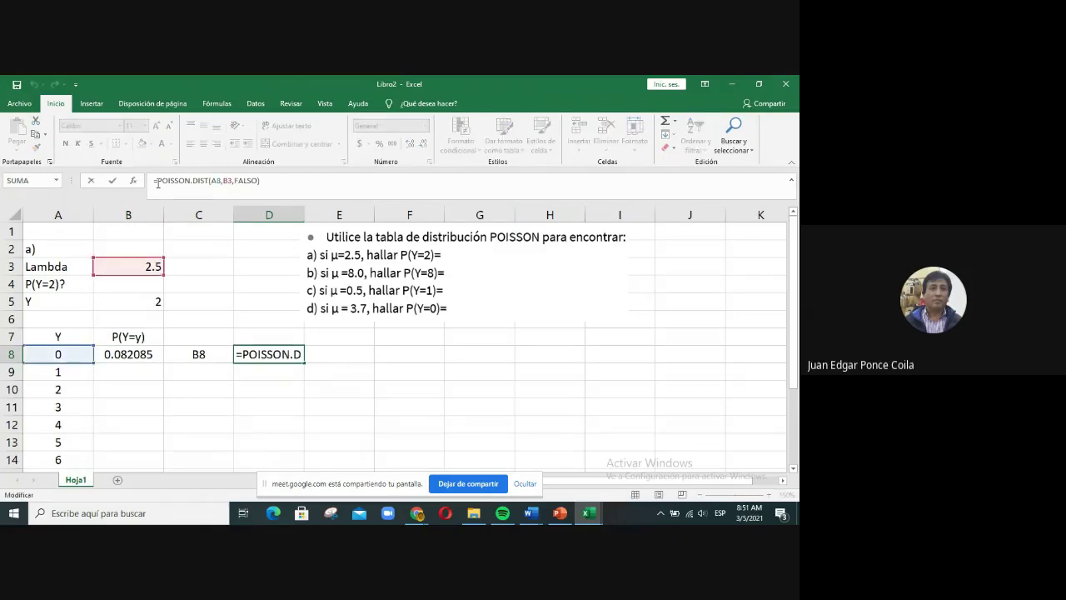
{"action": "type", "text": "\""}
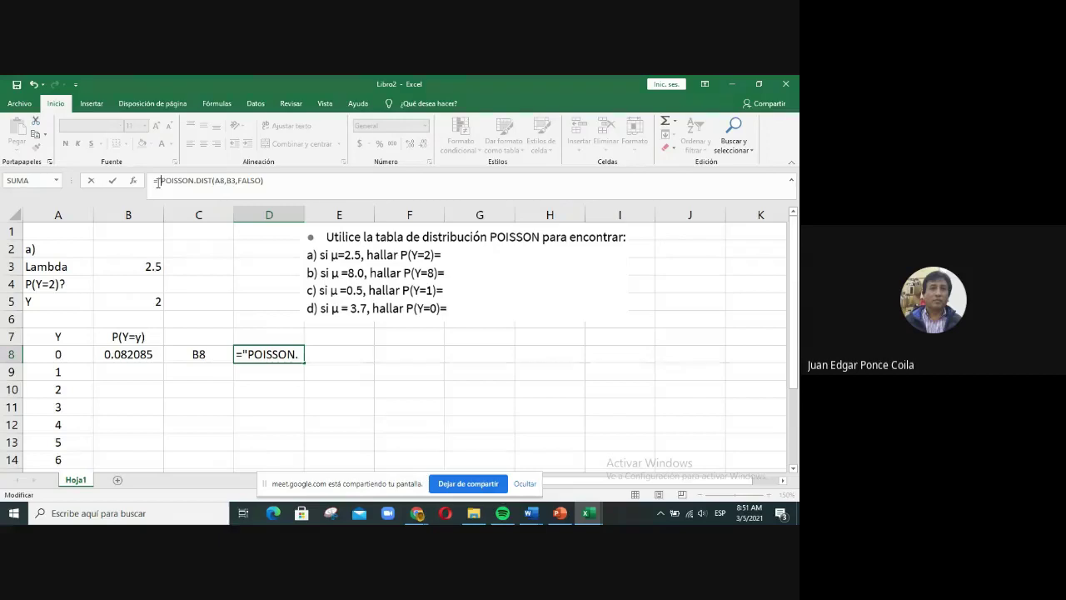
{"action": "left_click", "coordinate": [281, 178]}
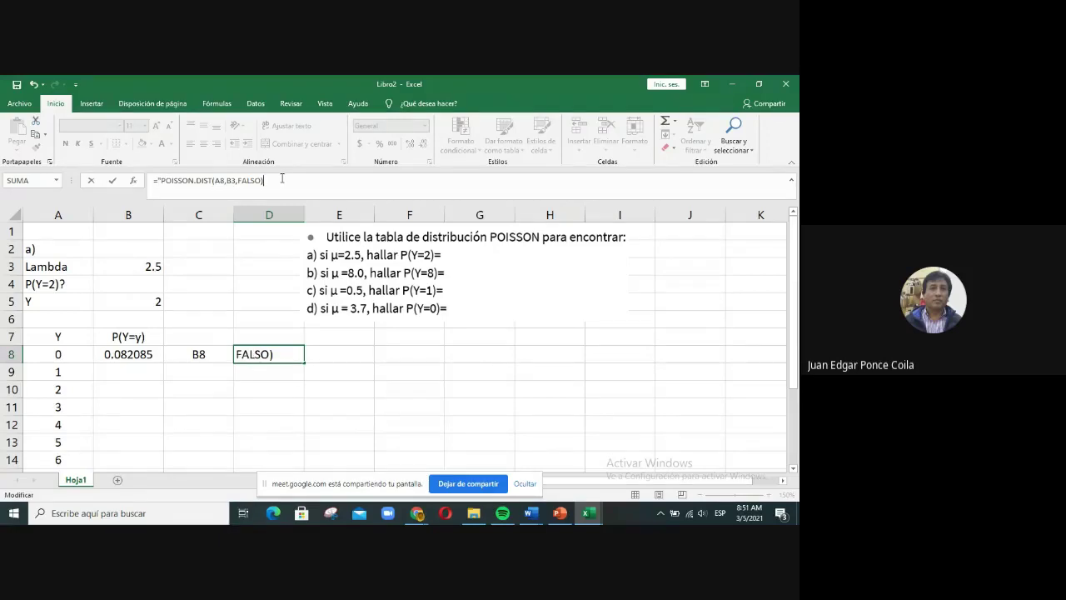
{"action": "type", "text": "\""}
{"action": "key", "text": "Return"}
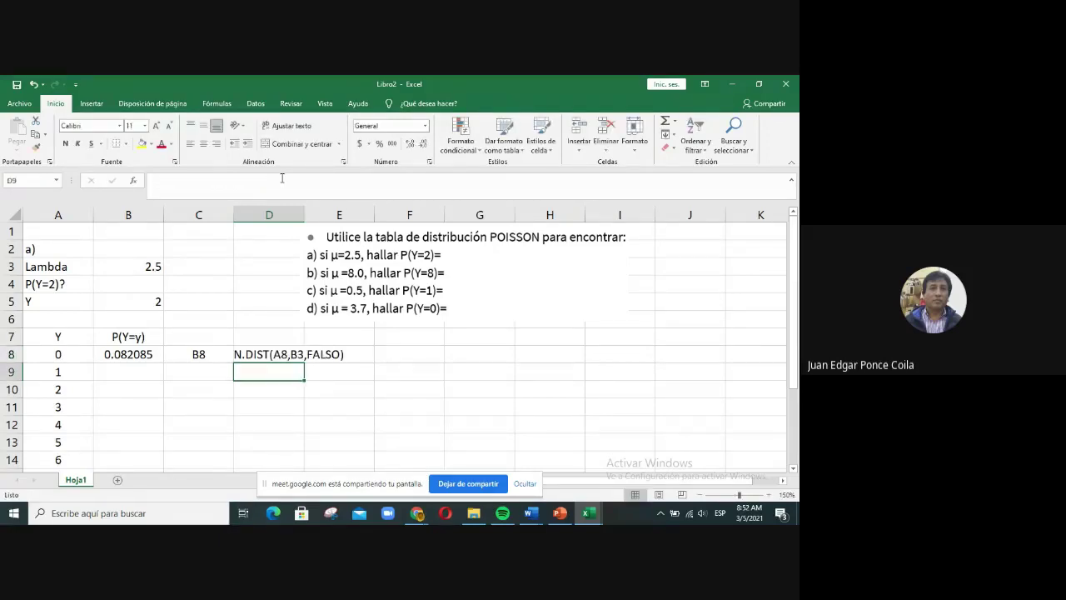
{"action": "left_click", "coordinate": [291, 352]}
{"action": "left_click", "coordinate": [191, 143]}
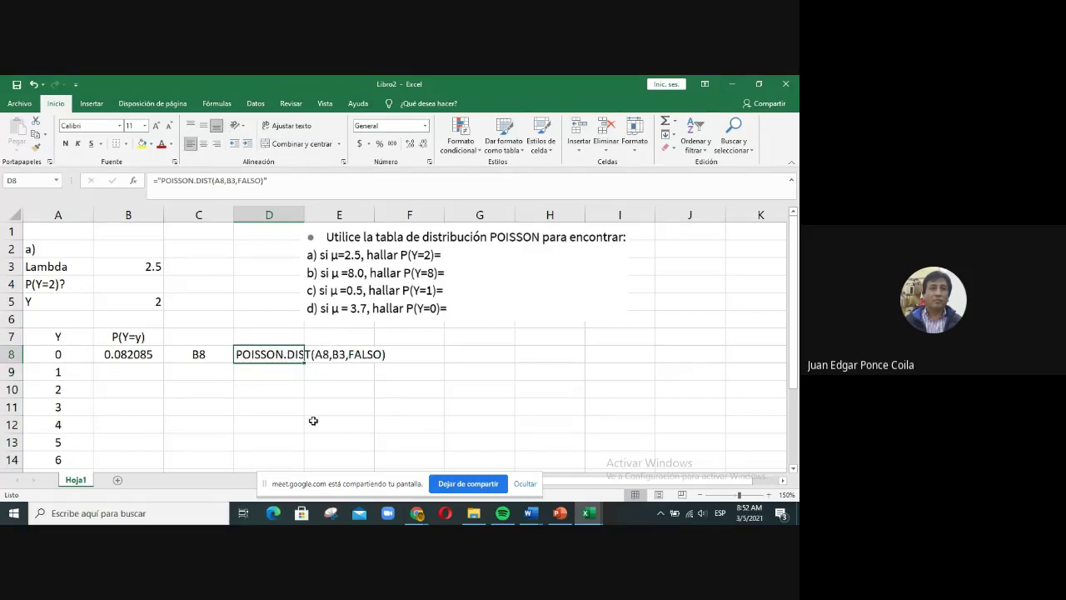
{"action": "left_click", "coordinate": [279, 389]}
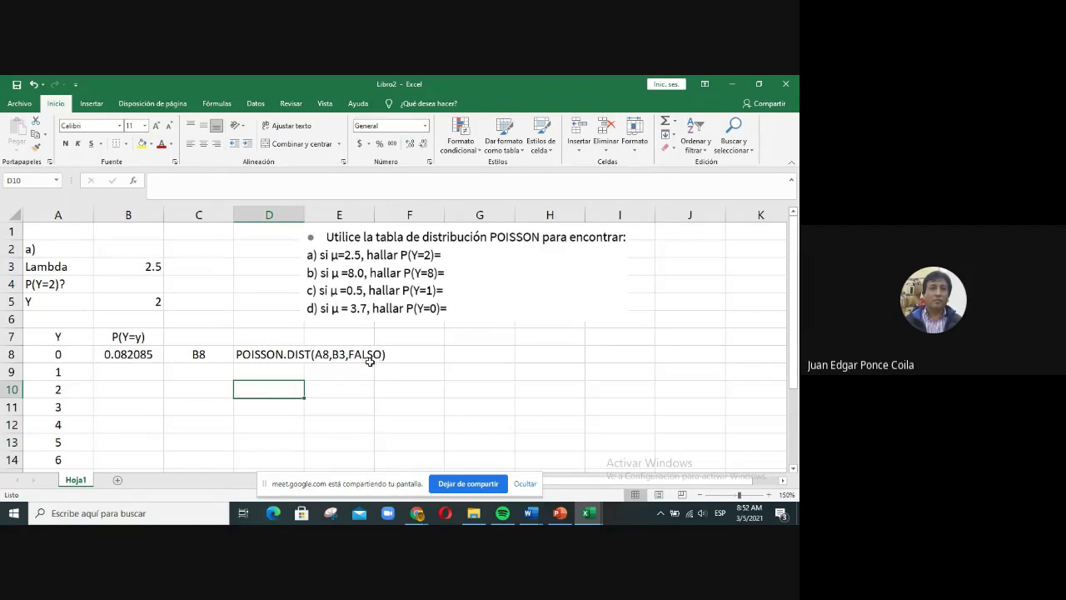
{"action": "left_click", "coordinate": [127, 355]}
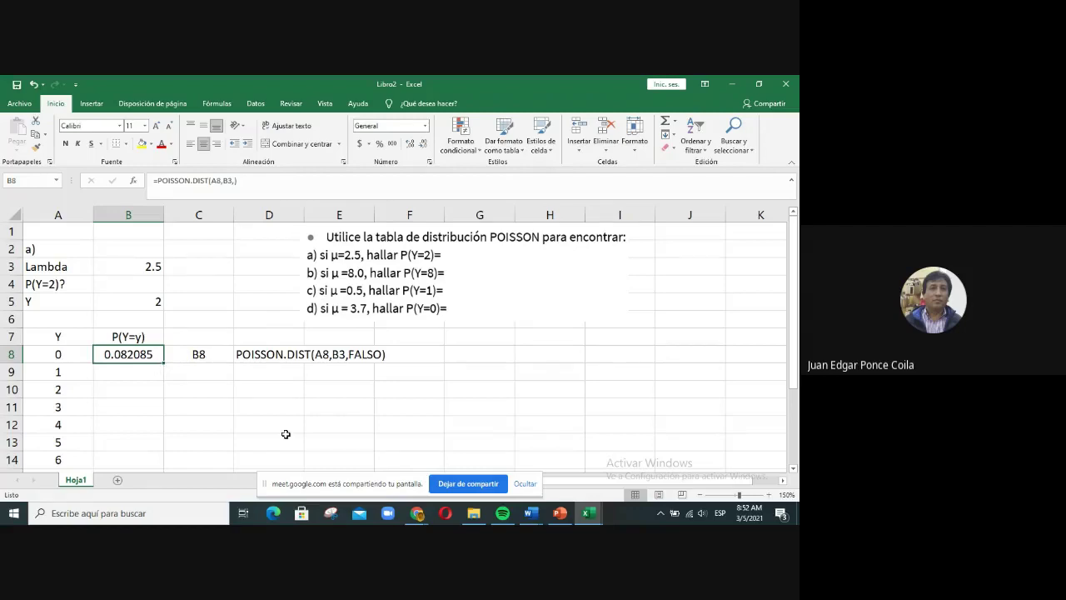
Step: Center the contents of cells B3:B5 and fill the lambda cell B3 with yellow
{"action": "left_click_drag", "start_coordinate": [127, 265], "coordinate": [125, 300]}
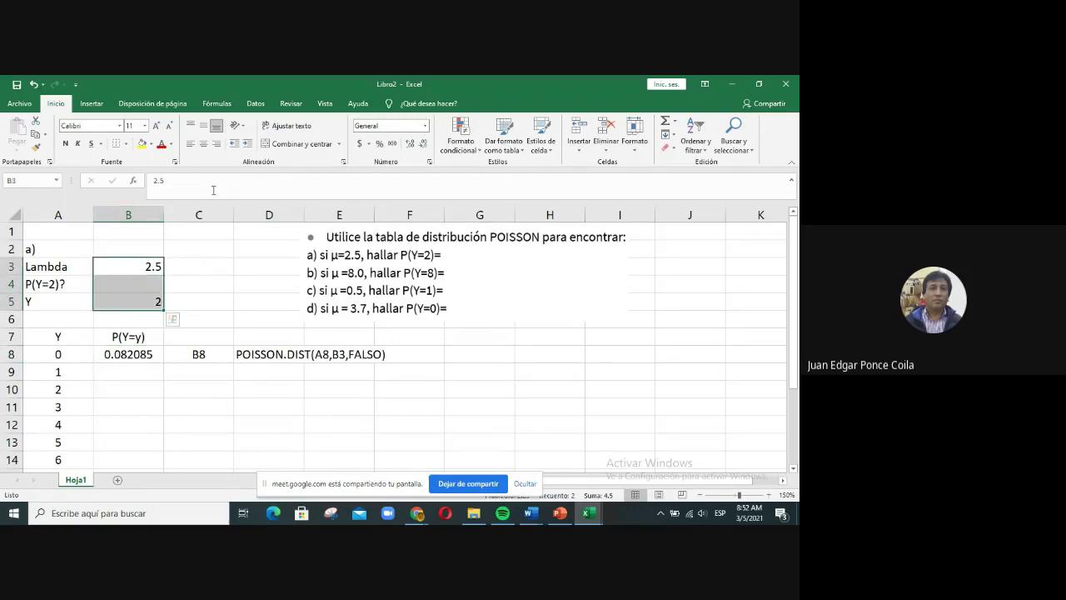
{"action": "left_click", "coordinate": [204, 145]}
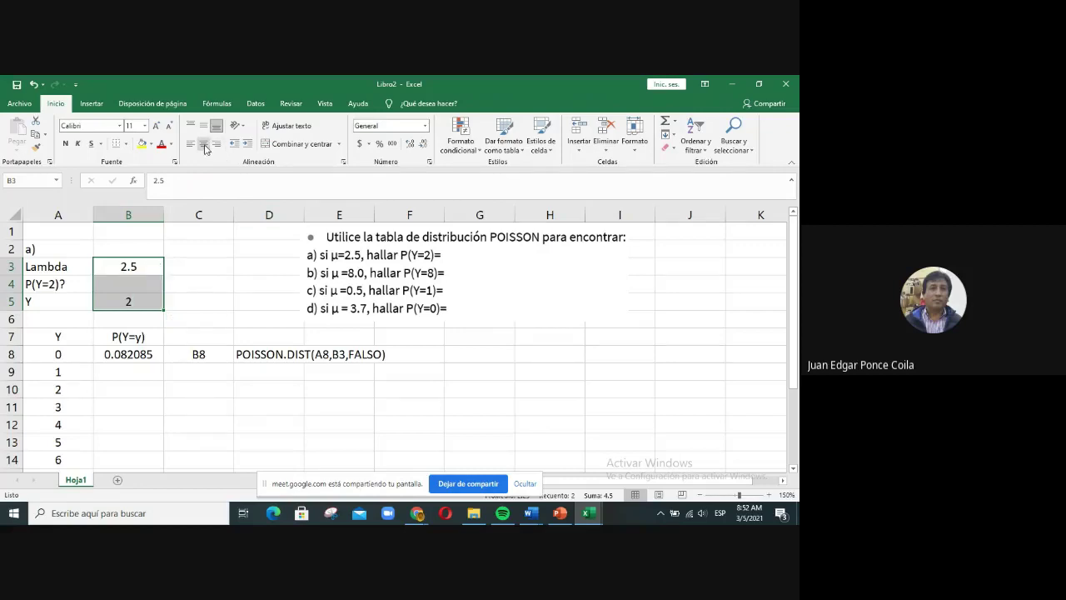
{"action": "left_click", "coordinate": [200, 265]}
{"action": "left_click", "coordinate": [125, 266]}
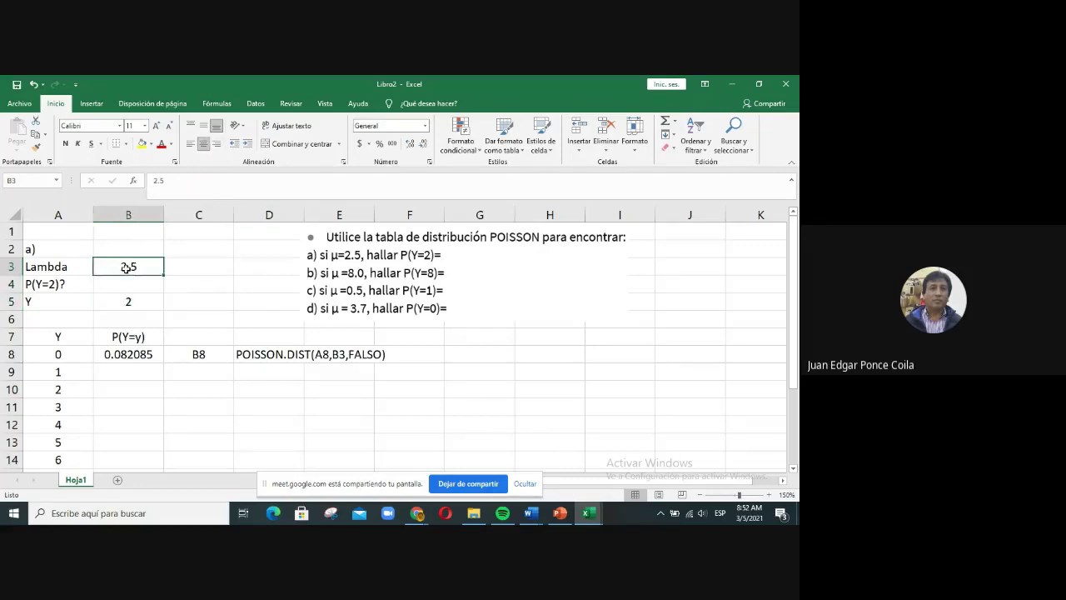
{"action": "left_click", "coordinate": [142, 143]}
{"action": "left_click", "coordinate": [235, 290]}
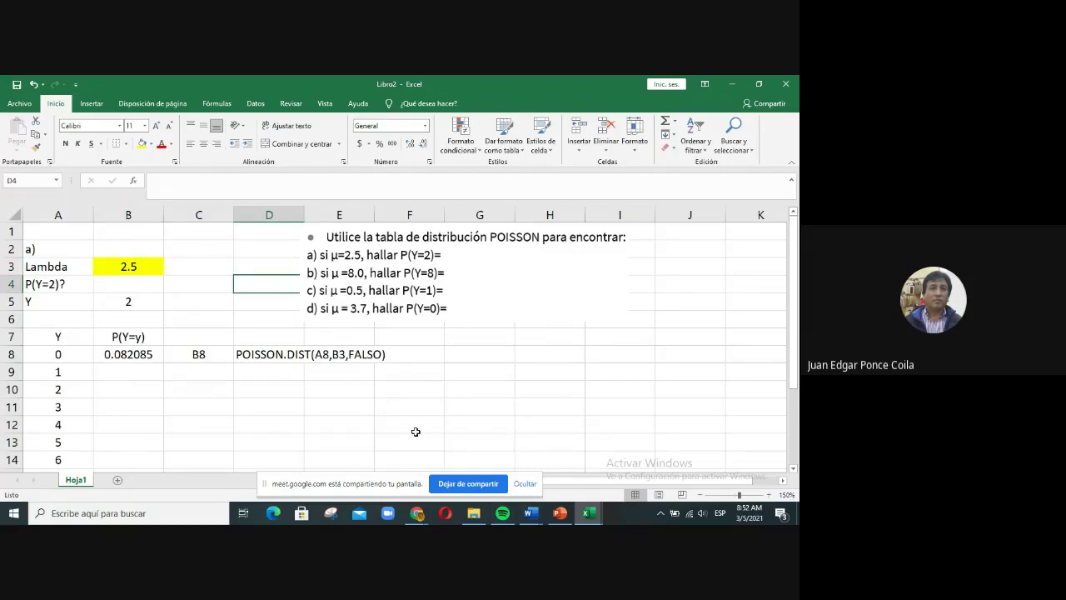
Step: Complete the formula in B8 with FALSO as the cumulative argument, closing the parenthesis
{"action": "left_click", "coordinate": [135, 353]}
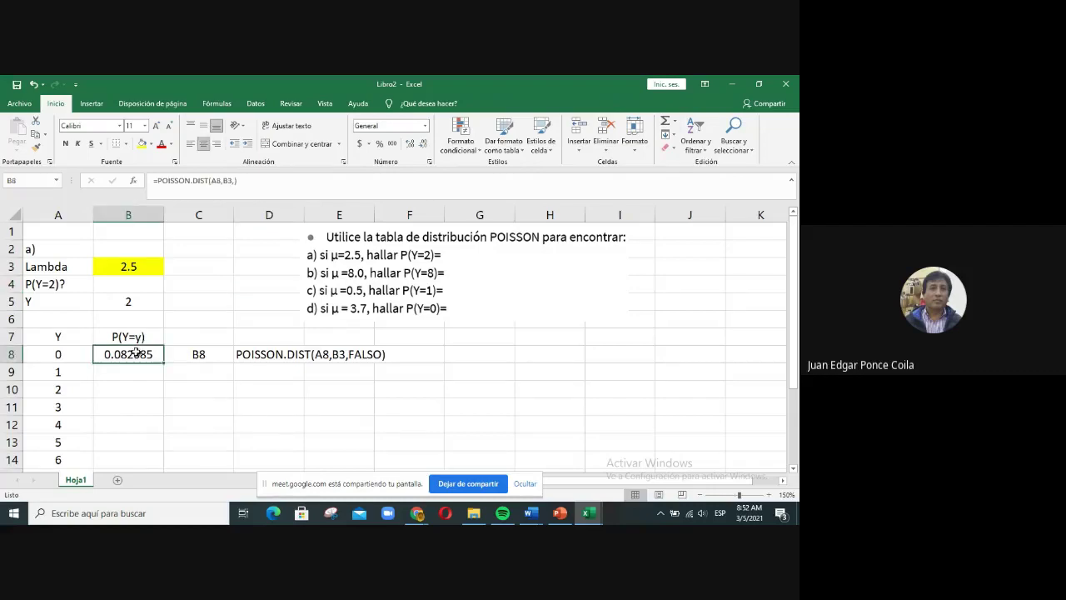
{"action": "left_click", "coordinate": [236, 181]}
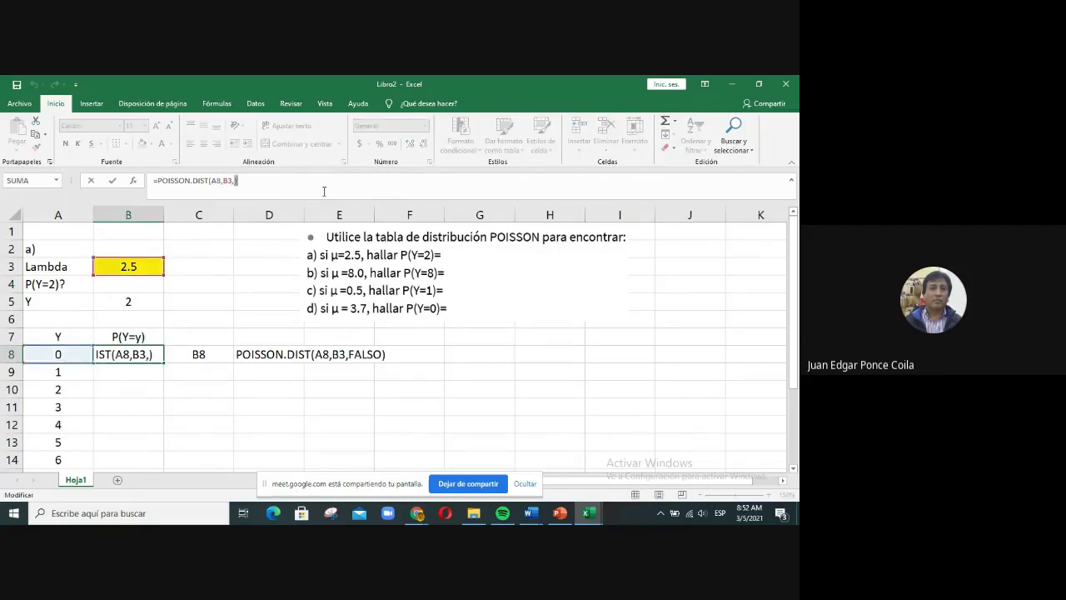
{"action": "key", "text": "BackSpace"}
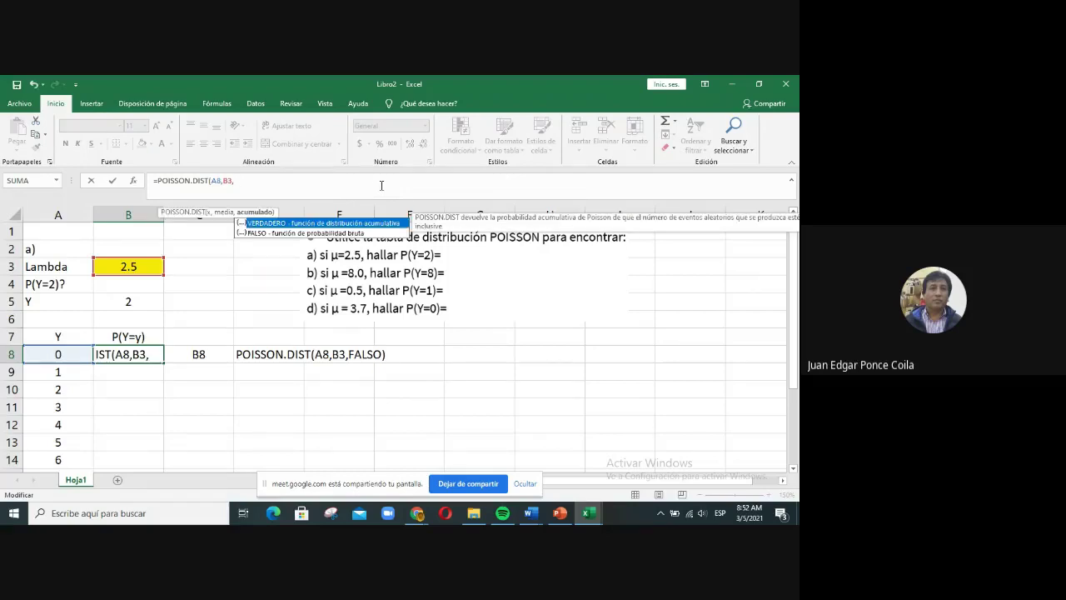
{"action": "double_click", "coordinate": [255, 233]}
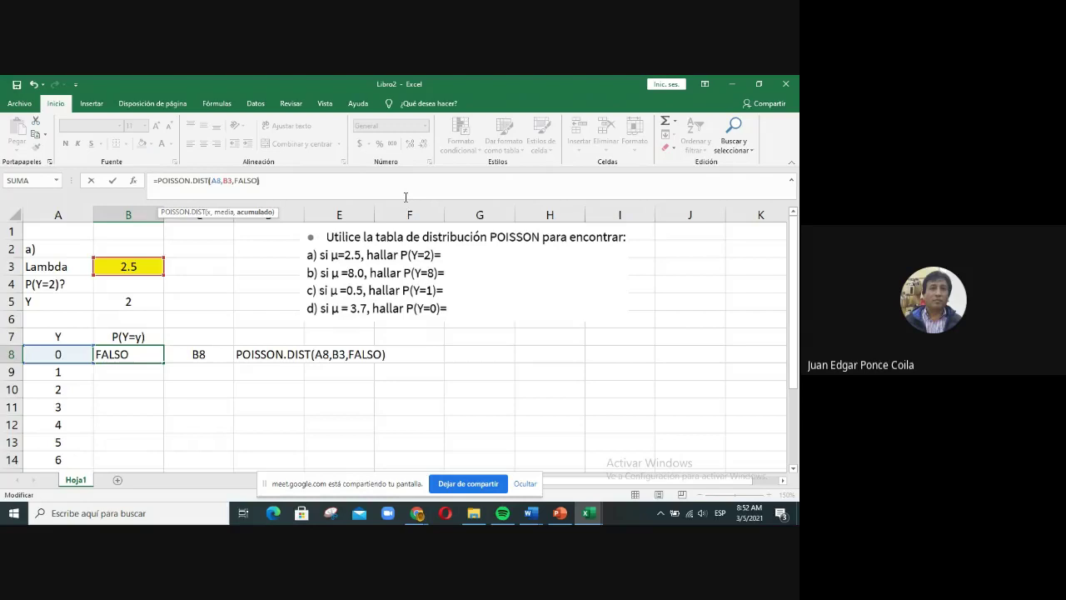
{"action": "type", "text": ")"}
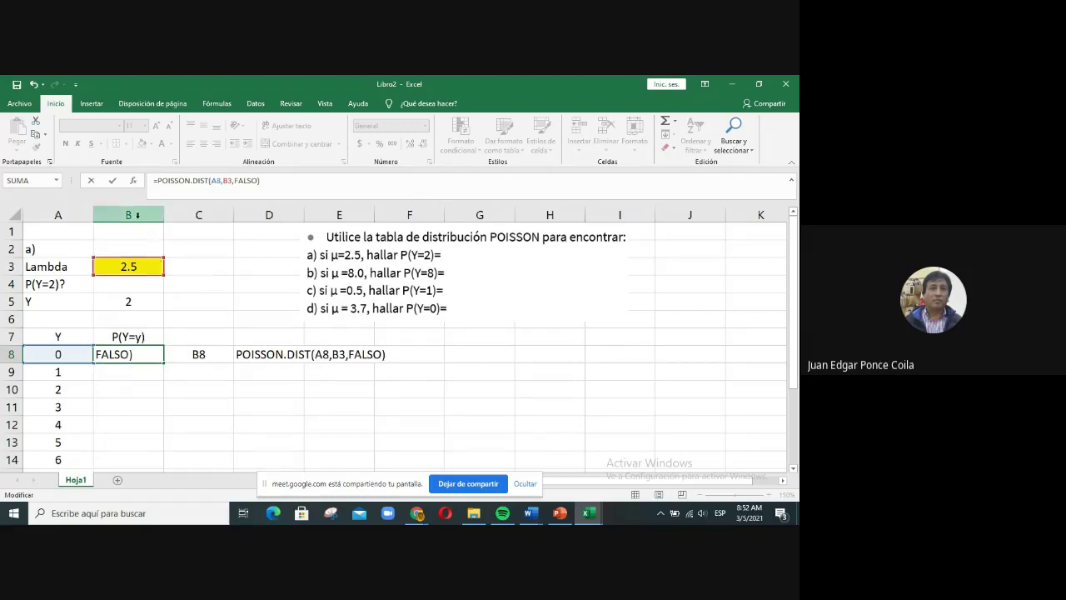
Step: Make the lambda reference in the B8 formula absolute so that it reads =POISSON.DIST(A8,$B$3,FALSO)
{"action": "left_click", "coordinate": [234, 180]}
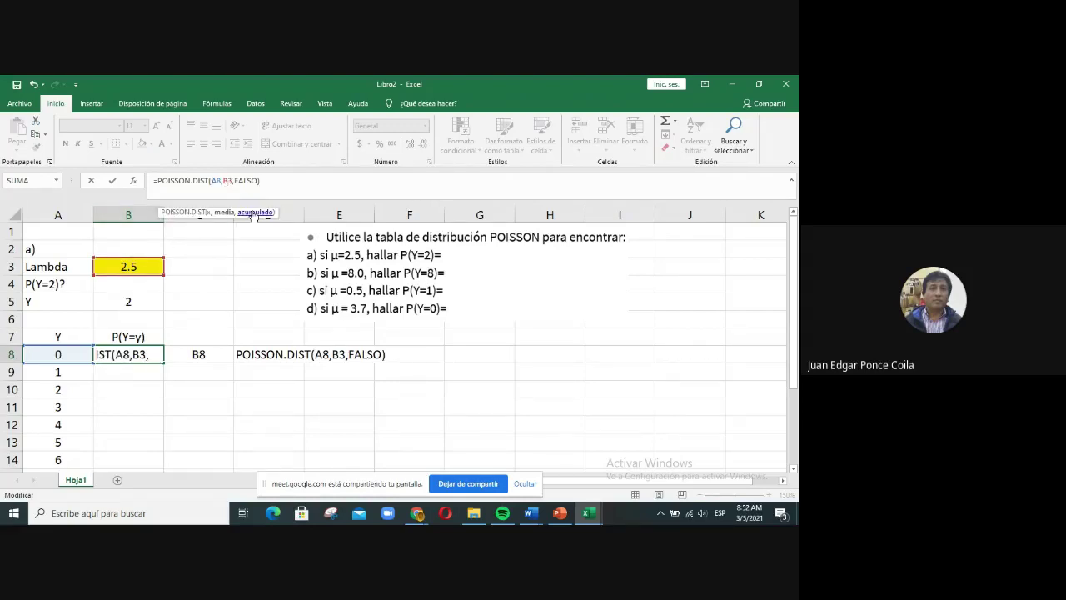
{"action": "key", "text": "F4"}
{"action": "key", "text": "Return"}
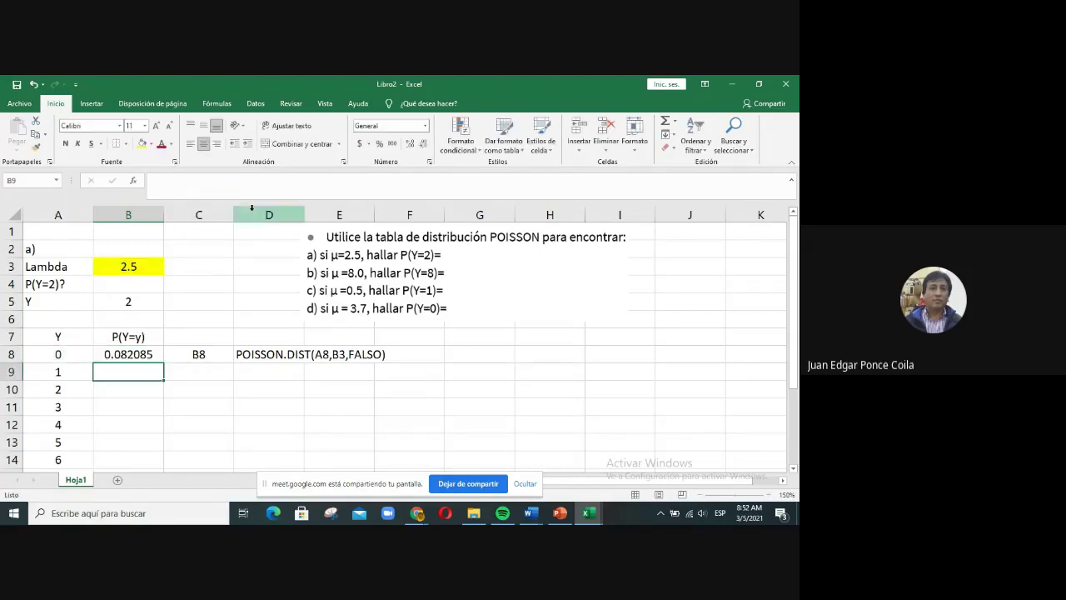
Step: Fill the B8 probability formula down through B14 for Y values 1 to 6
{"action": "left_click", "coordinate": [155, 355]}
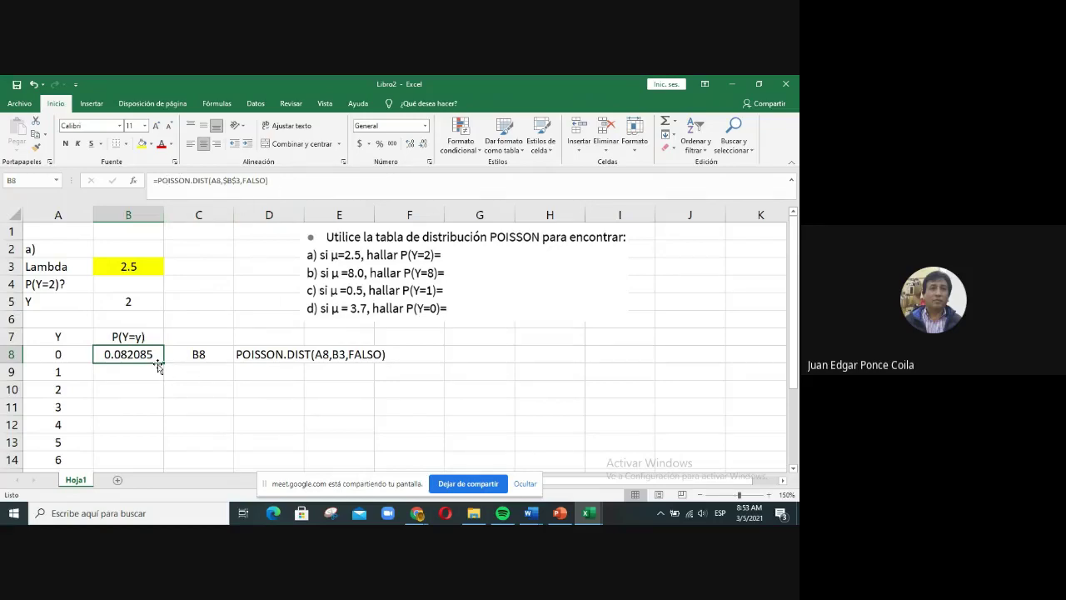
{"action": "left_click_drag", "start_coordinate": [165, 363], "coordinate": [161, 465]}
{"action": "left_click", "coordinate": [264, 439]}
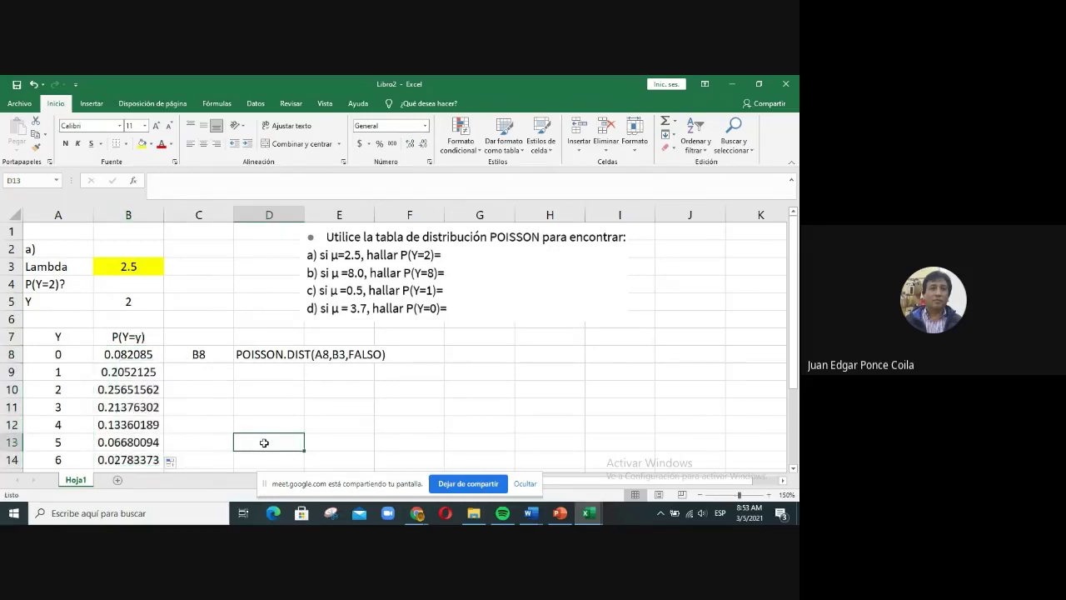
{"action": "scroll", "coordinate": [264, 439], "scroll_direction": "down", "scroll_amount": 2}
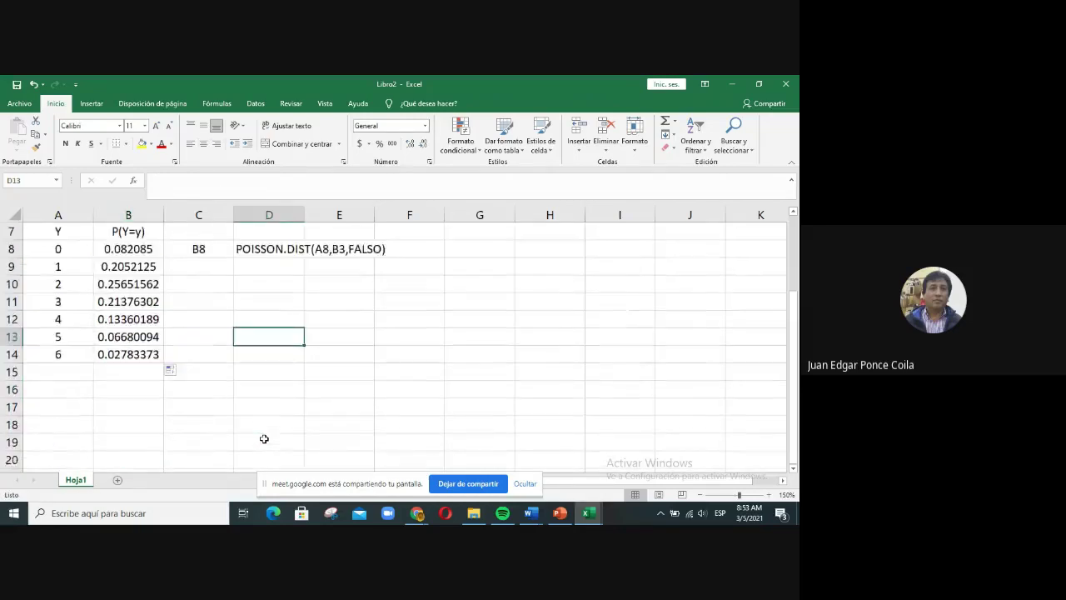
{"action": "scroll", "coordinate": [264, 421], "scroll_direction": "up", "scroll_amount": 1}
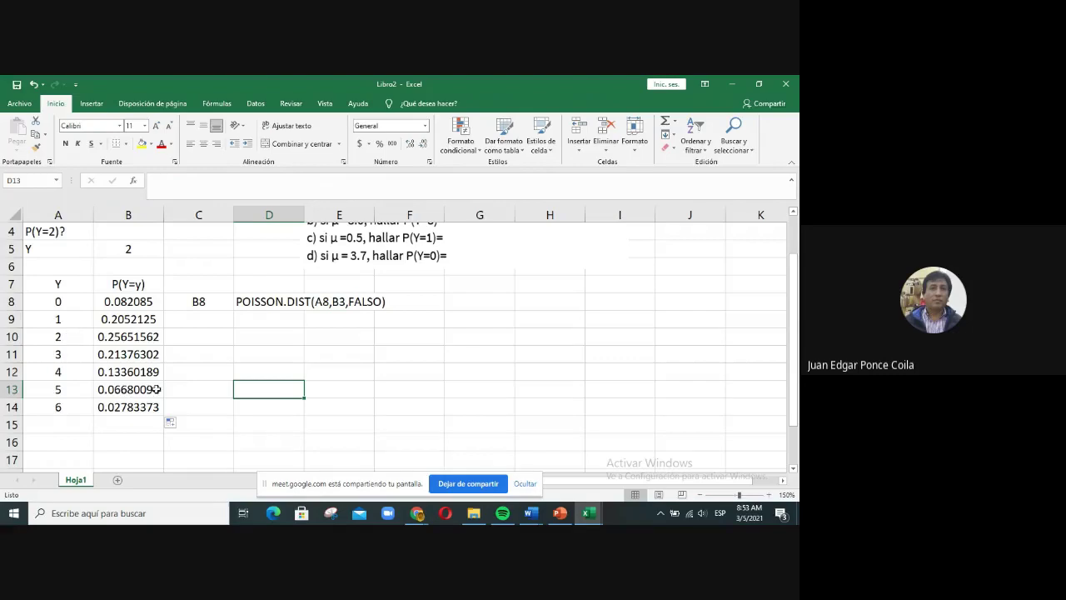
{"action": "scroll", "coordinate": [360, 386], "scroll_direction": "down", "scroll_amount": 1}
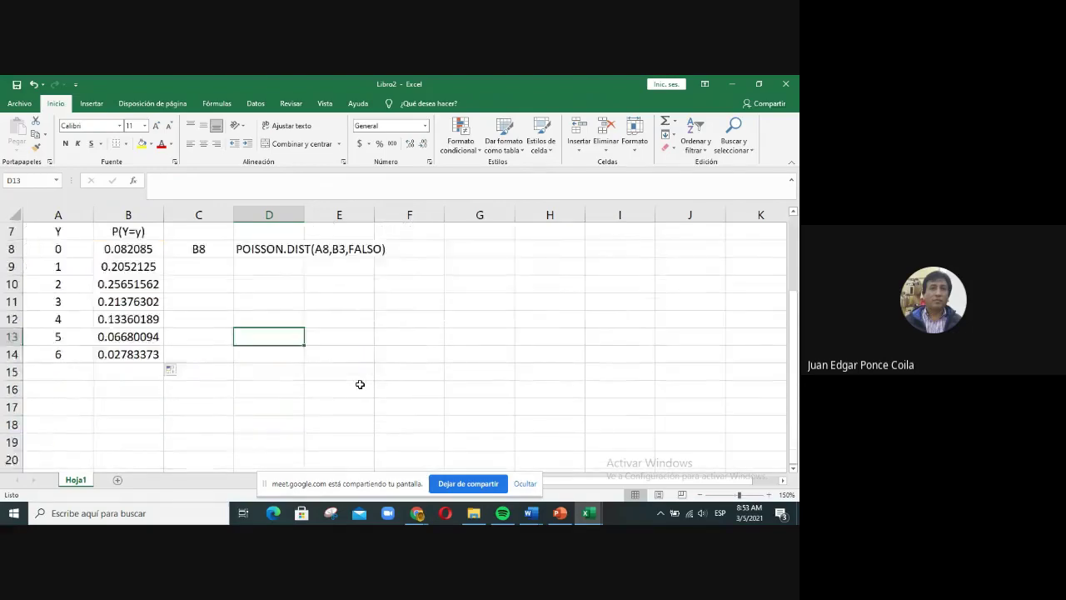
{"action": "scroll", "coordinate": [360, 384], "scroll_direction": "up", "scroll_amount": 2}
{"action": "scroll", "coordinate": [360, 384], "scroll_direction": "down", "scroll_amount": 2}
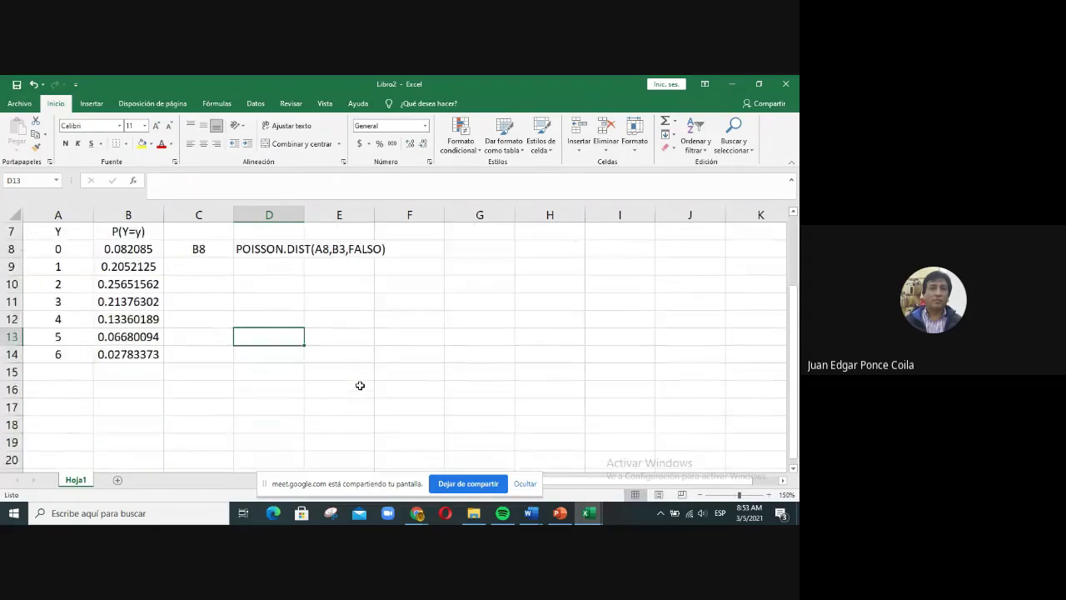
{"action": "scroll", "coordinate": [360, 384], "scroll_direction": "up", "scroll_amount": 2}
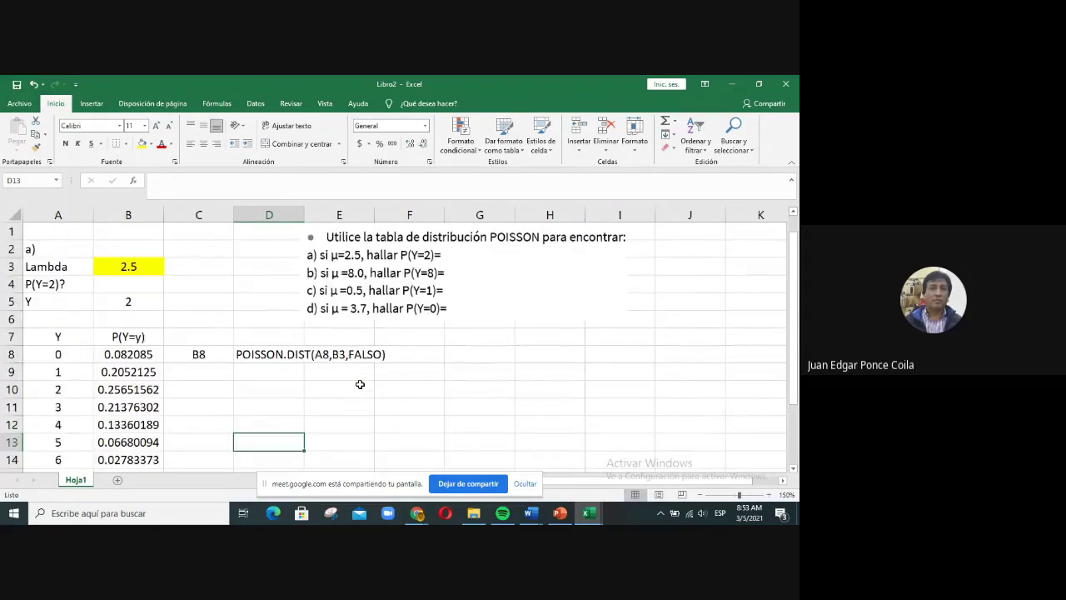
Step: Enter =B10 in cell B4 to bring in the table's probability for Y=2
{"action": "left_click", "coordinate": [120, 281]}
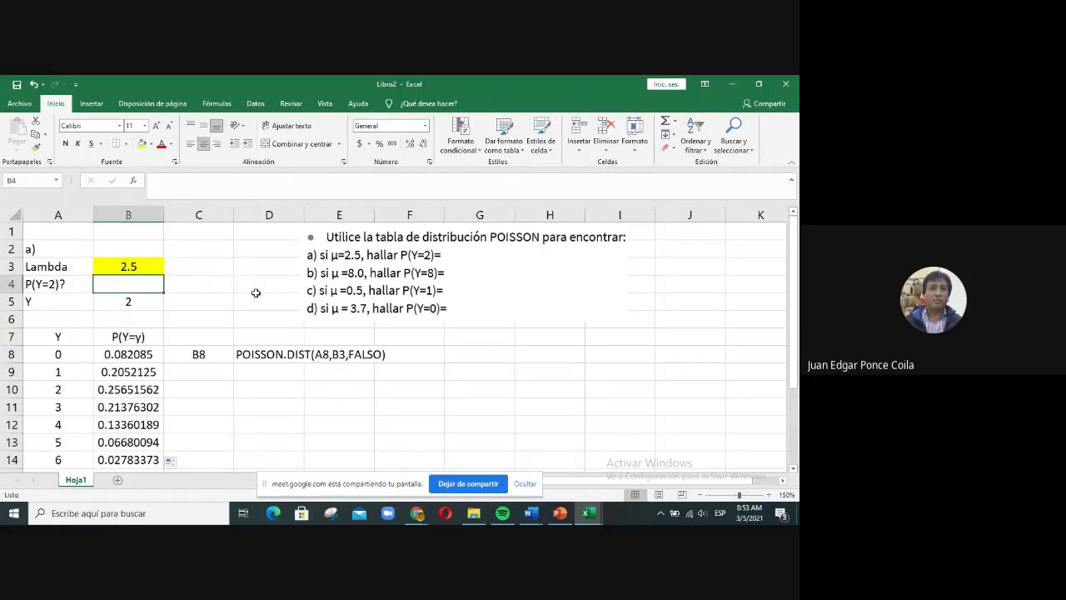
{"action": "type", "text": "="}
{"action": "key", "text": "Down"}
{"action": "key", "text": "Down"}
{"action": "key", "text": "Down"}
{"action": "key", "text": "Down"}
{"action": "key", "text": "Down"}
{"action": "key", "text": "Down"}
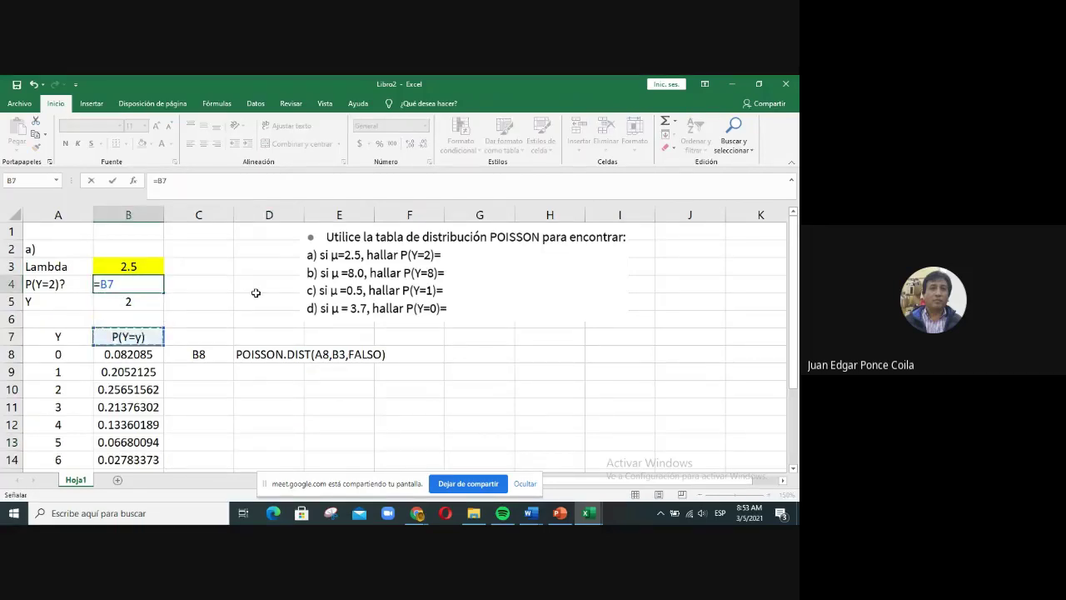
{"action": "key", "text": "Return"}
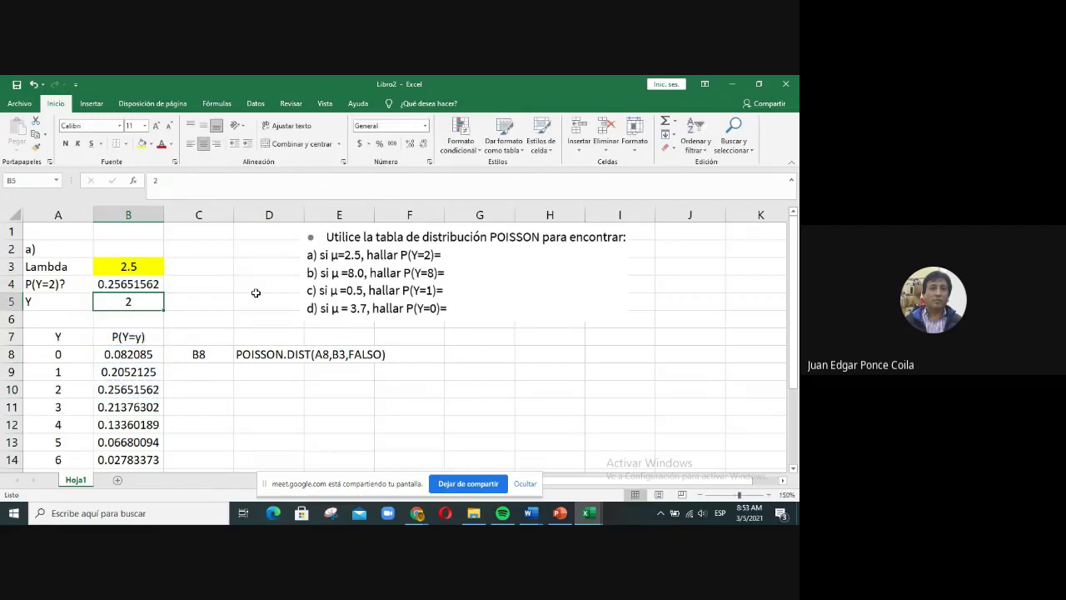
Step: Format the P(Y=2) result in B4 as Número with 3 decimal places
{"action": "key", "text": "Up"}
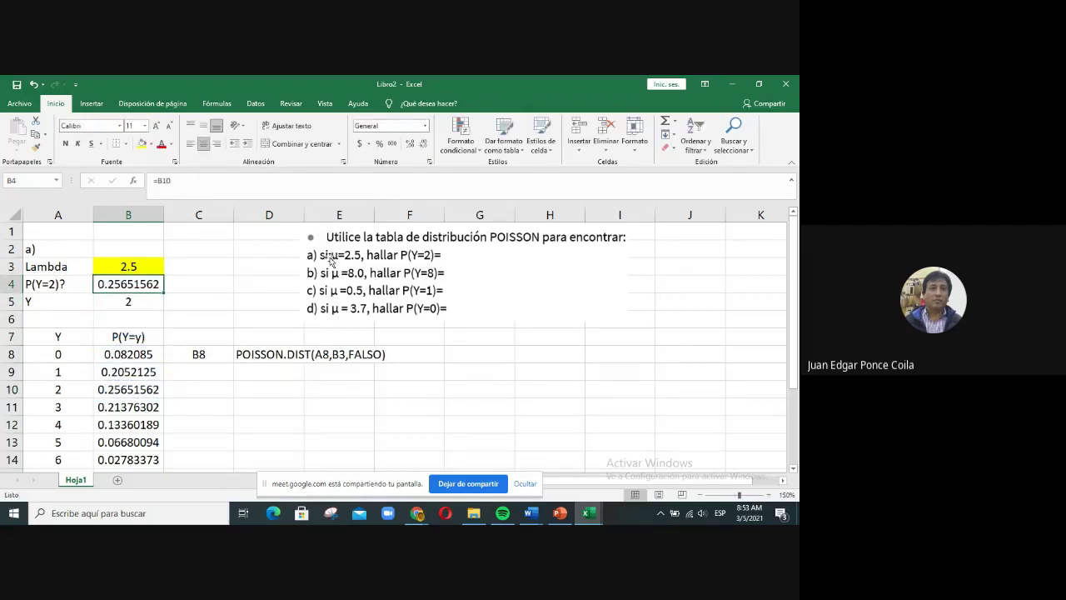
{"action": "right_click", "coordinate": [145, 284]}
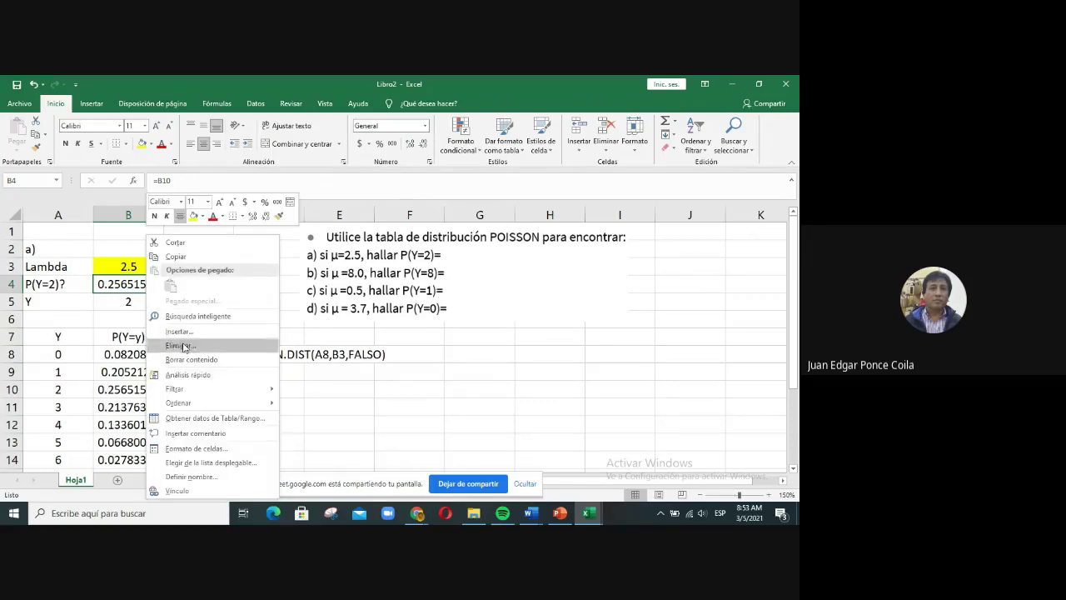
{"action": "left_click", "coordinate": [213, 449]}
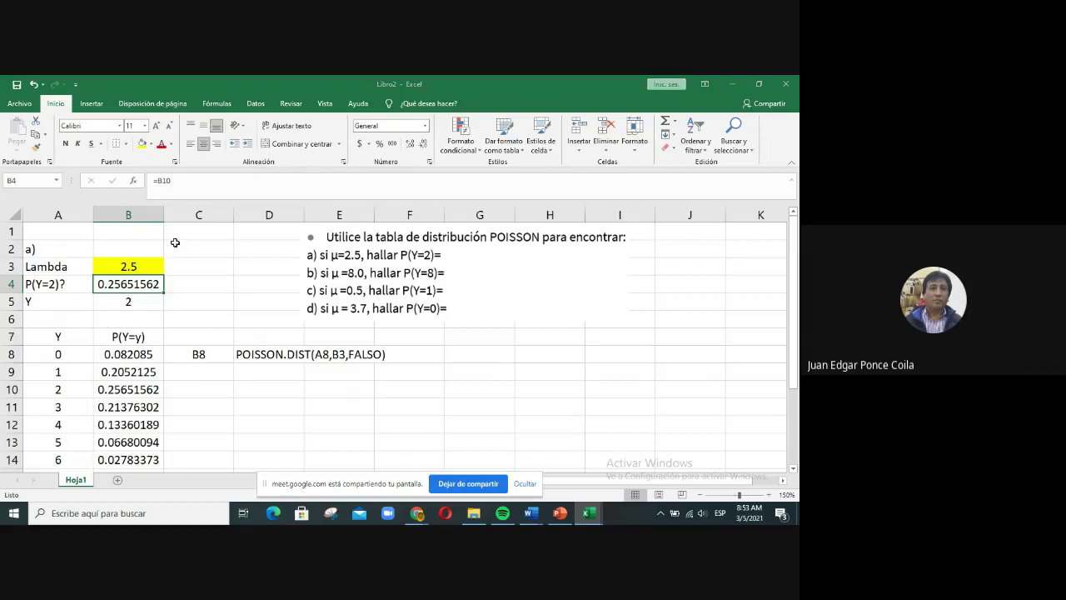
{"action": "left_click", "coordinate": [96, 276]}
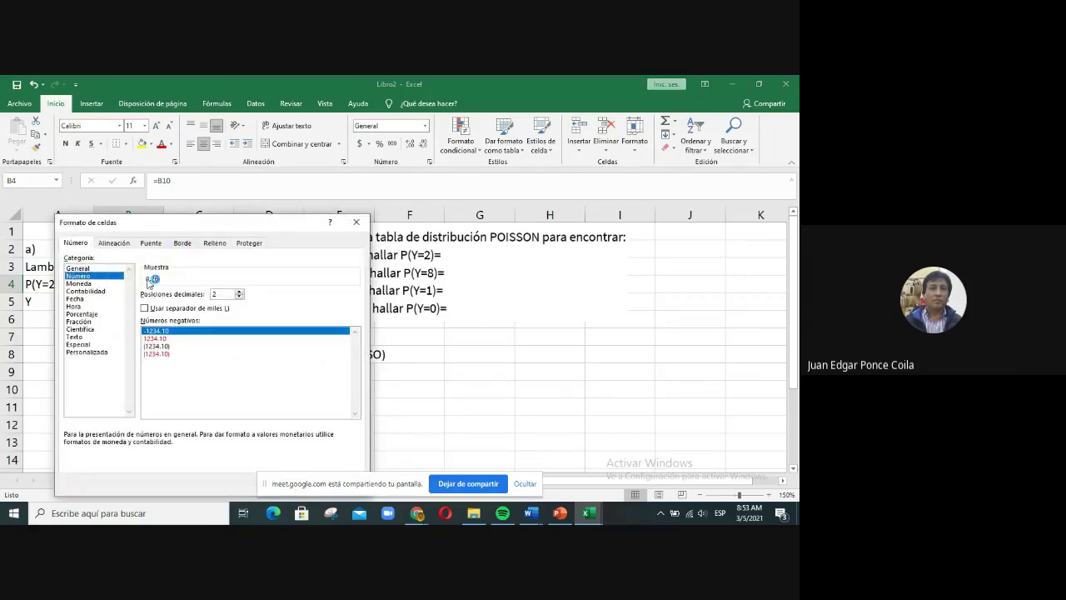
{"action": "left_click", "coordinate": [240, 291]}
{"action": "key", "text": "Return"}
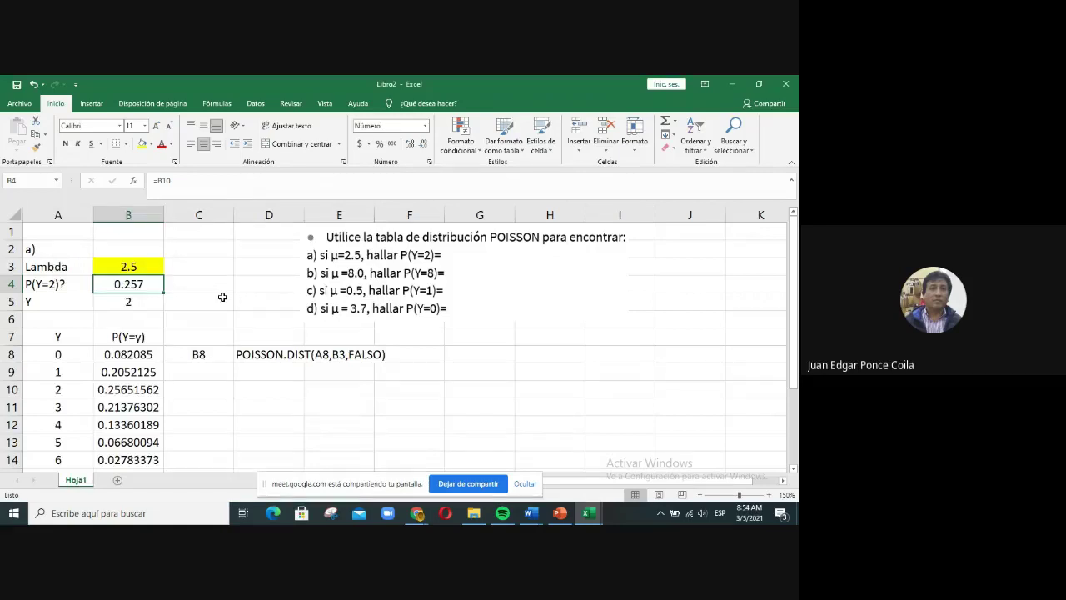
Step: Copy the P(Y=2) result from B4 and paste it into C4 as a value only
{"action": "key", "text": "ctrl+c"}
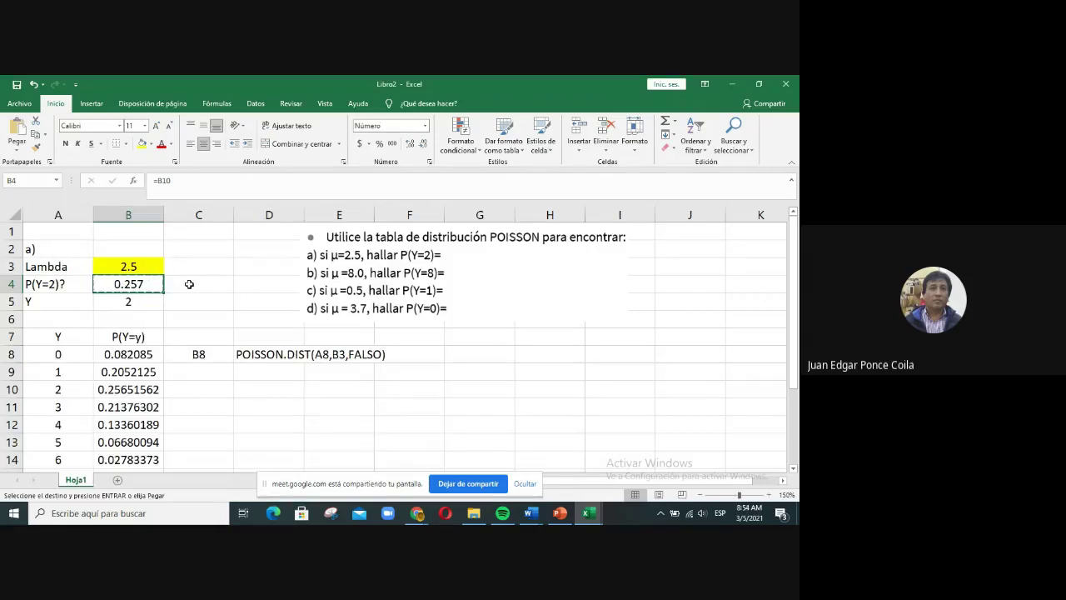
{"action": "left_click", "coordinate": [189, 284]}
{"action": "right_click", "coordinate": [190, 285]}
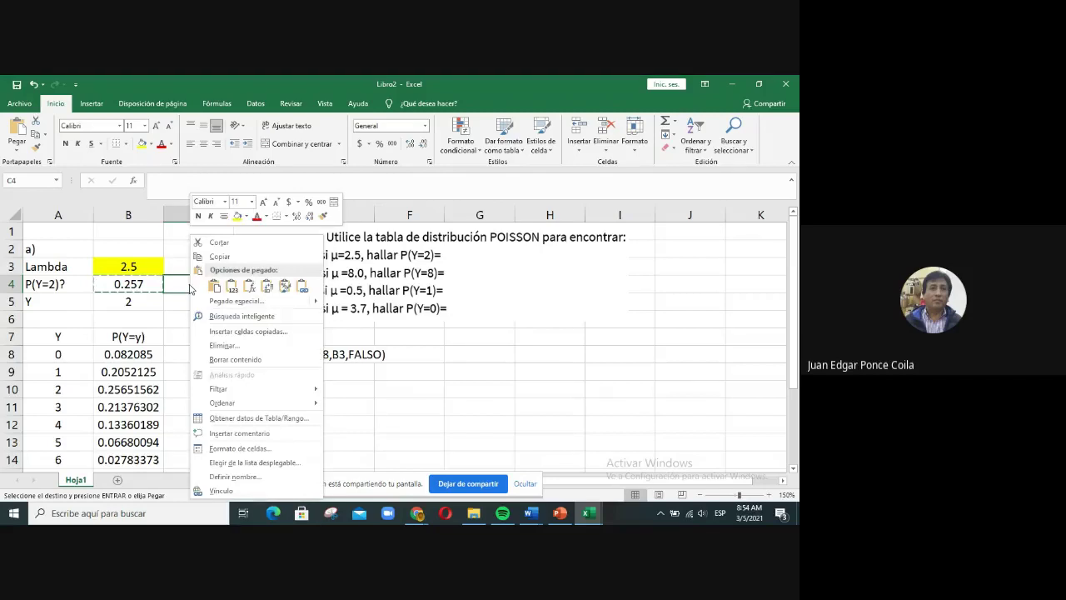
{"action": "left_click", "coordinate": [231, 285]}
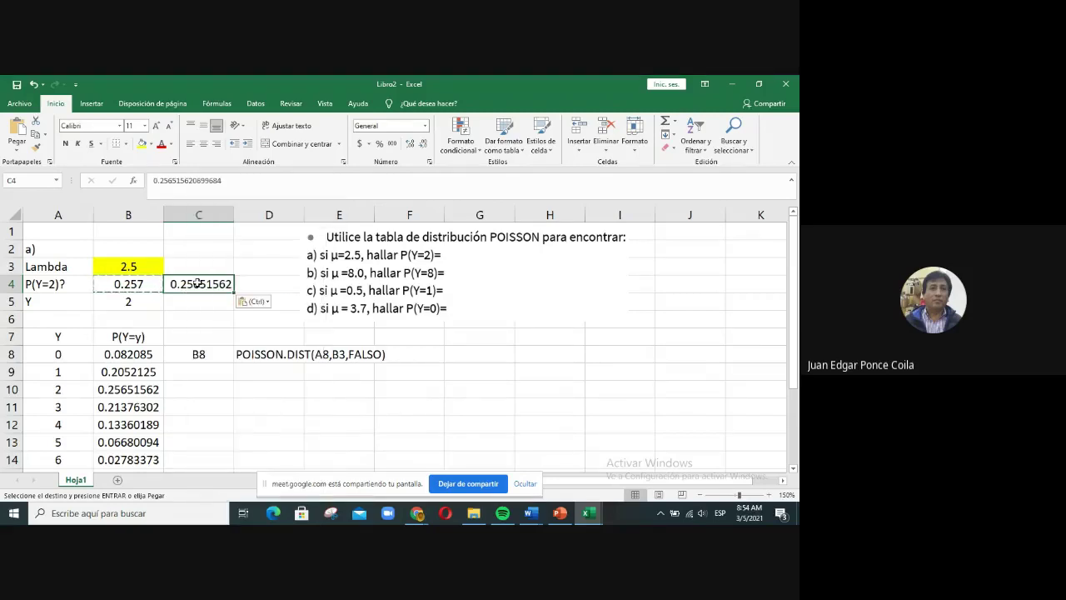
Step: Format cell C4 as Porcentaje with 2 decimal places
{"action": "right_click", "coordinate": [197, 284]}
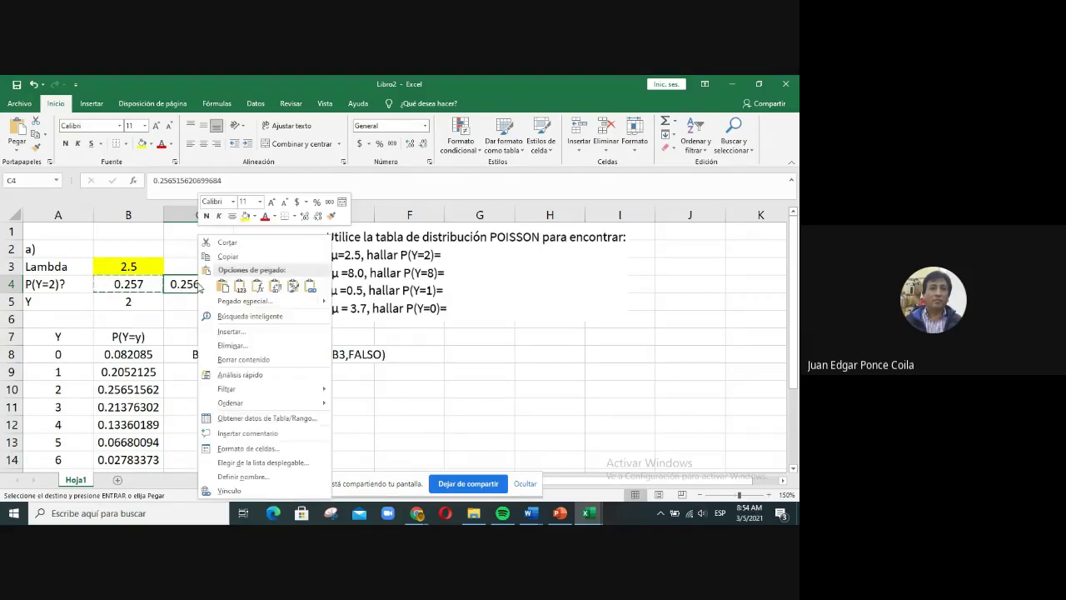
{"action": "left_click", "coordinate": [232, 449]}
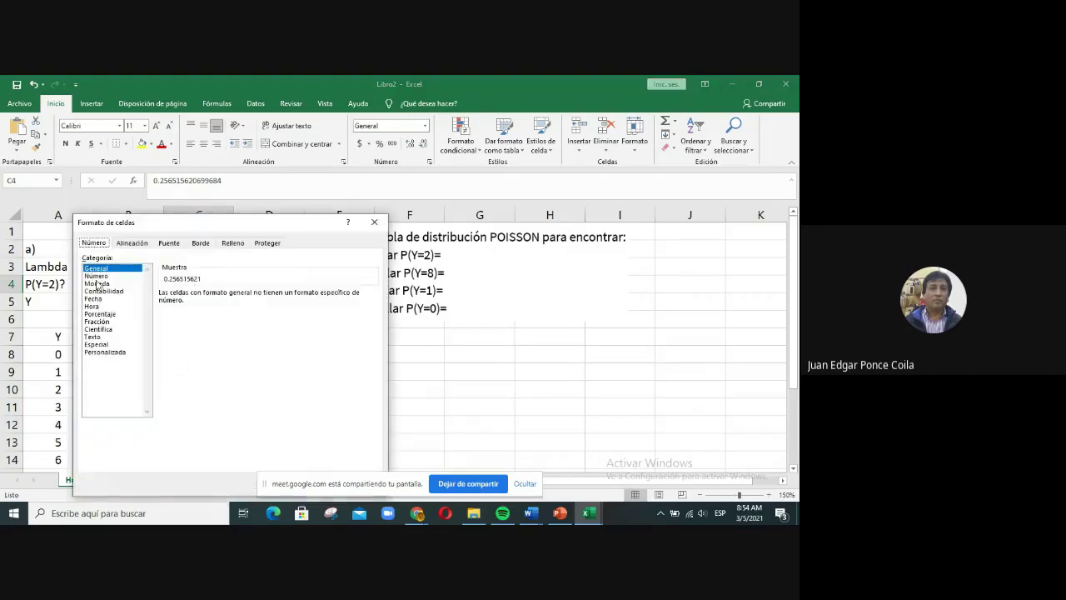
{"action": "left_click", "coordinate": [98, 314]}
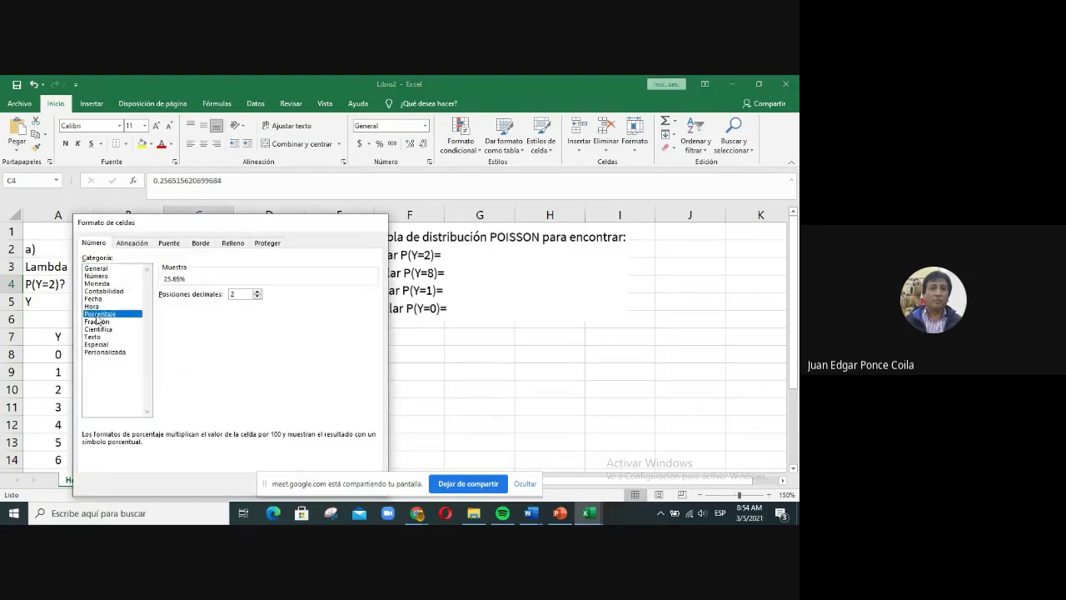
{"action": "key", "text": "Return"}
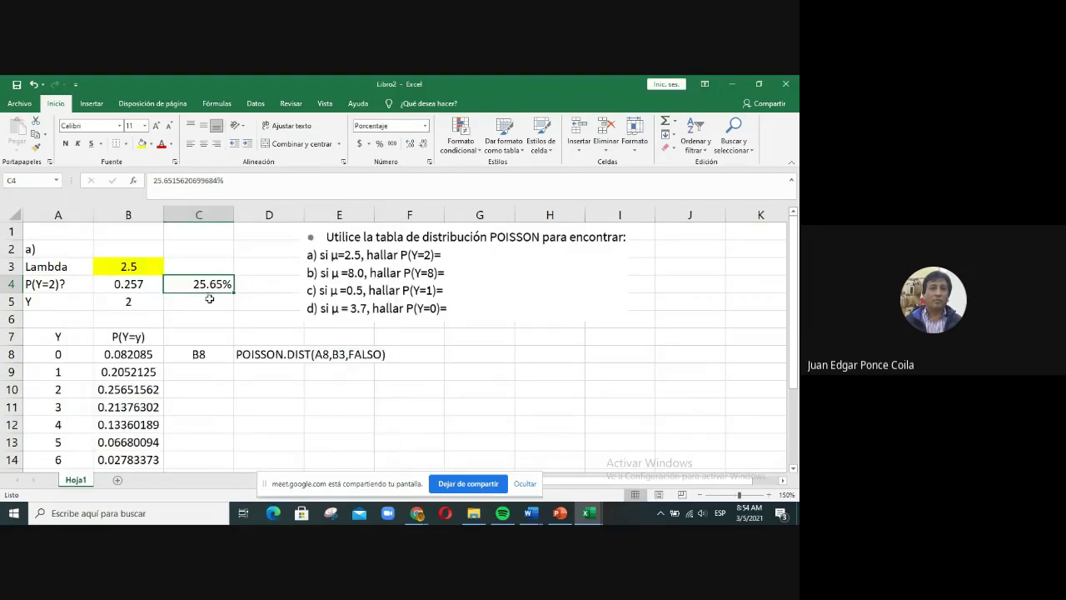
{"action": "left_click", "coordinate": [207, 148]}
{"action": "left_click", "coordinate": [255, 374]}
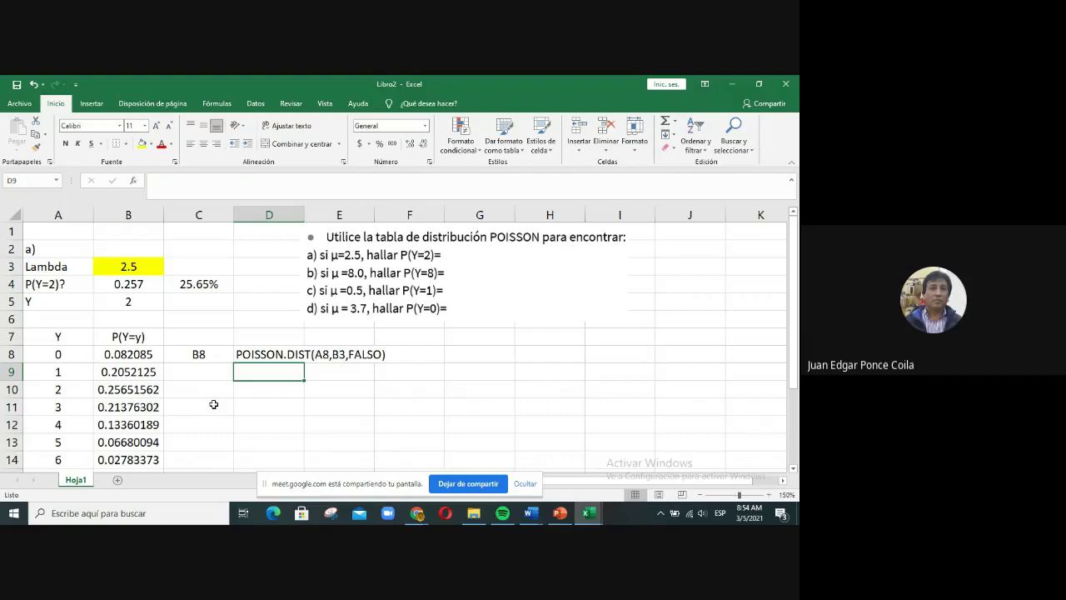
{"action": "scroll", "coordinate": [213, 404], "scroll_direction": "down", "scroll_amount": 1}
{"action": "left_click", "coordinate": [307, 393]}
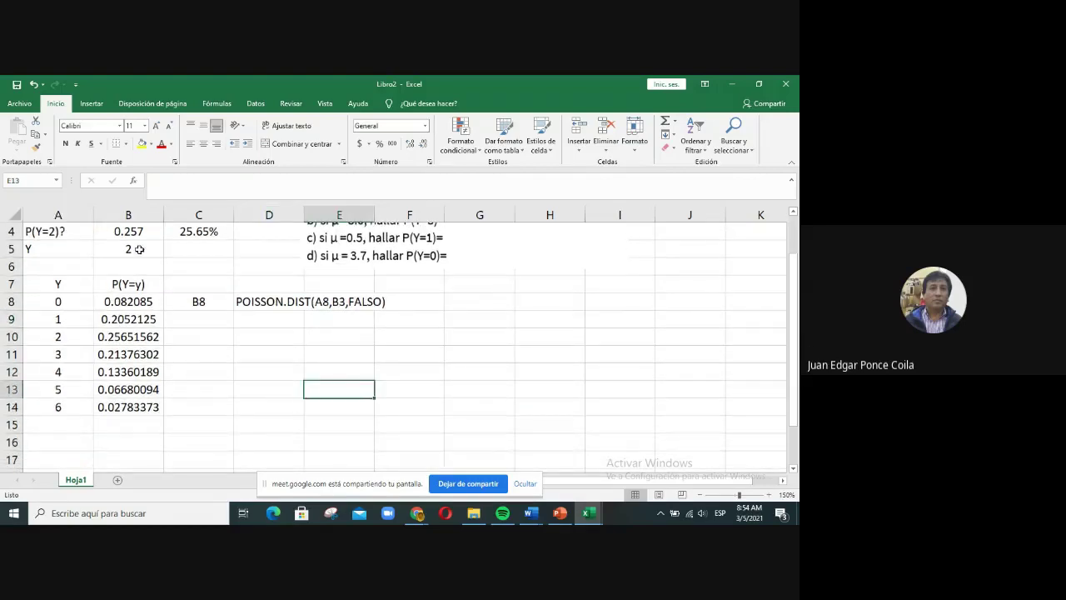
{"action": "scroll", "coordinate": [133, 267], "scroll_direction": "up", "scroll_amount": 1}
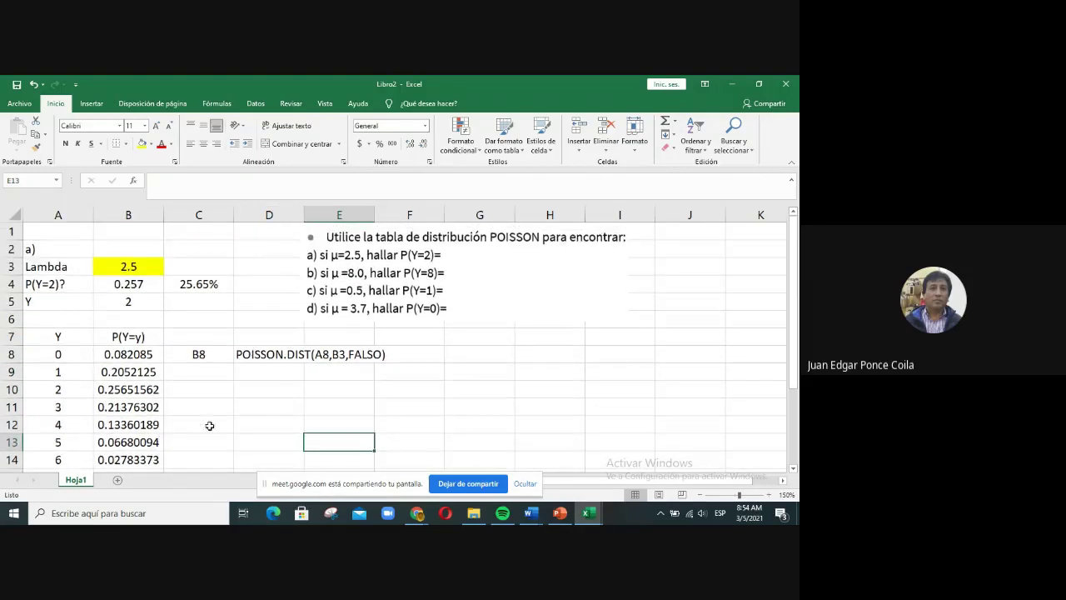
{"action": "left_click", "coordinate": [261, 428]}
{"action": "type", "text": "=inv"}
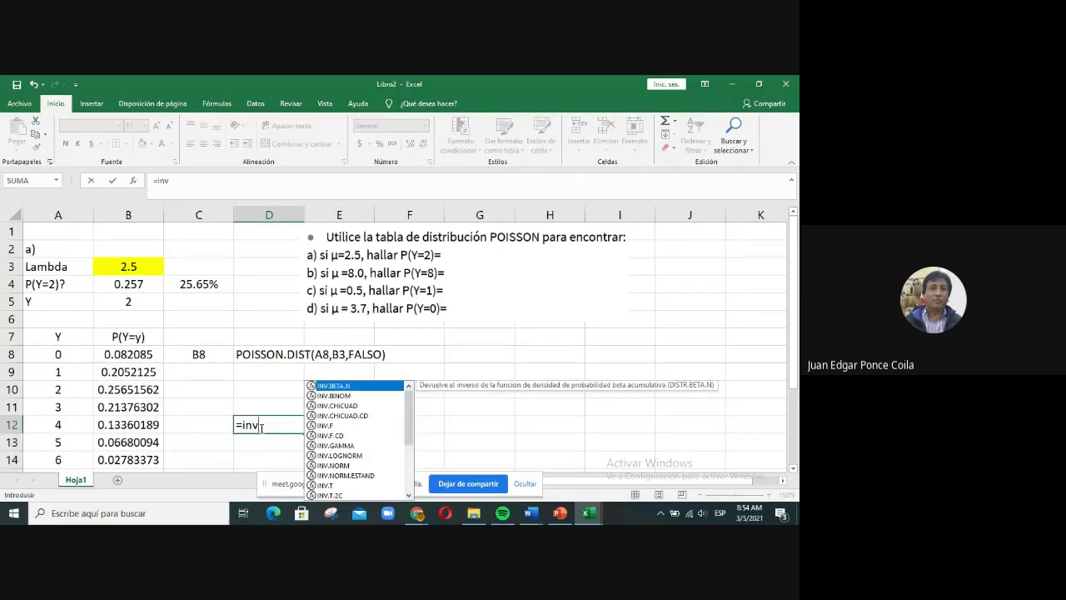
{"action": "type", "text": ".p"}
{"action": "key", "text": "BackSpace"}
{"action": "key", "text": "BackSpace"}
{"action": "key", "text": "BackSpace"}
{"action": "key", "text": "BackSpace"}
{"action": "key", "text": "BackSpace"}
{"action": "key", "text": "BackSpace"}
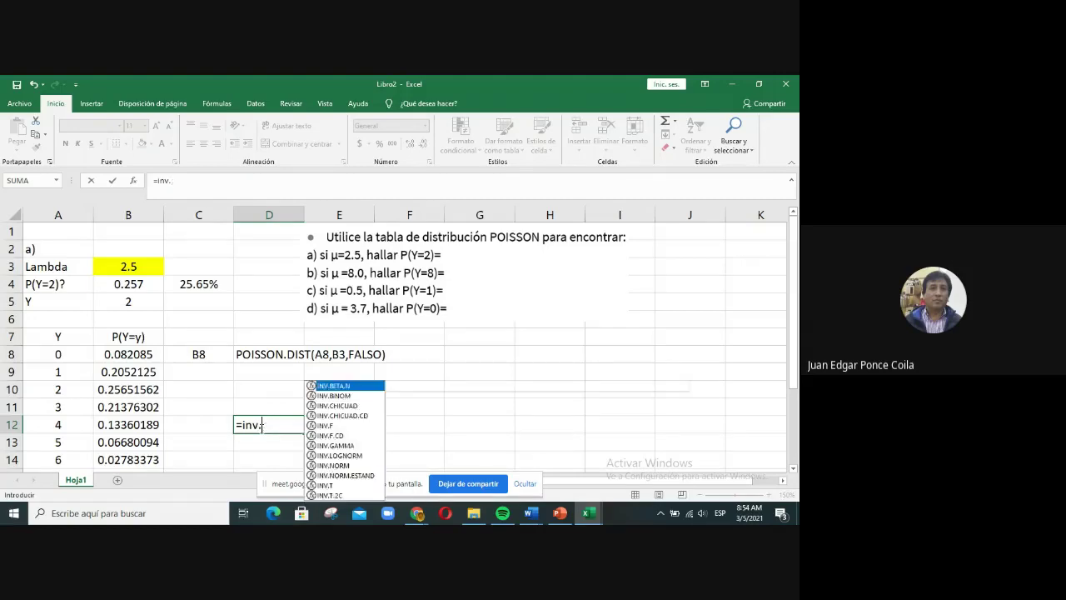
{"action": "key", "text": "Escape"}
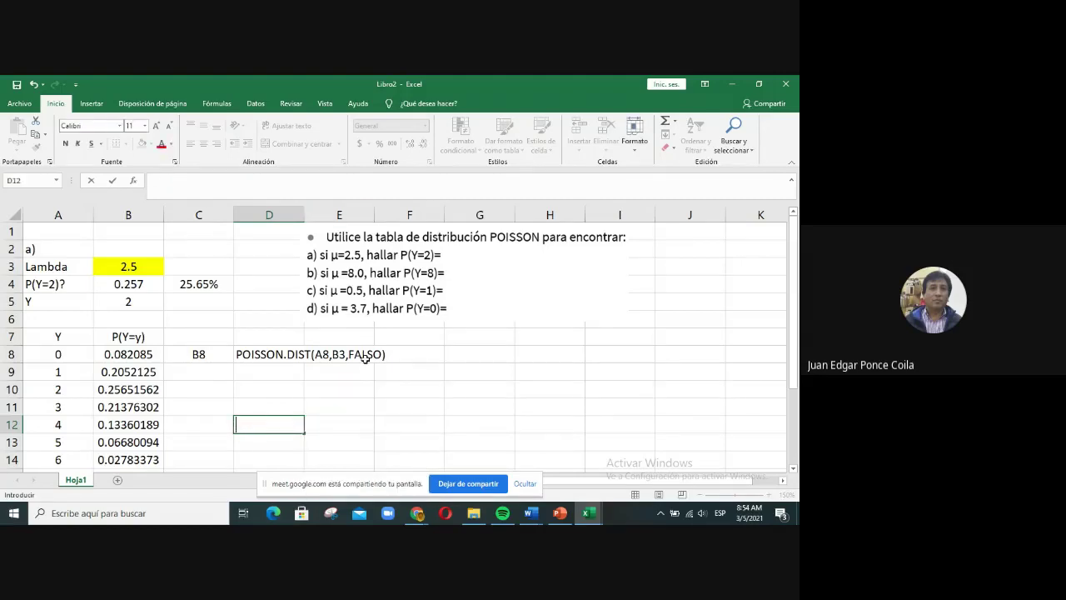
{"action": "left_click", "coordinate": [403, 422]}
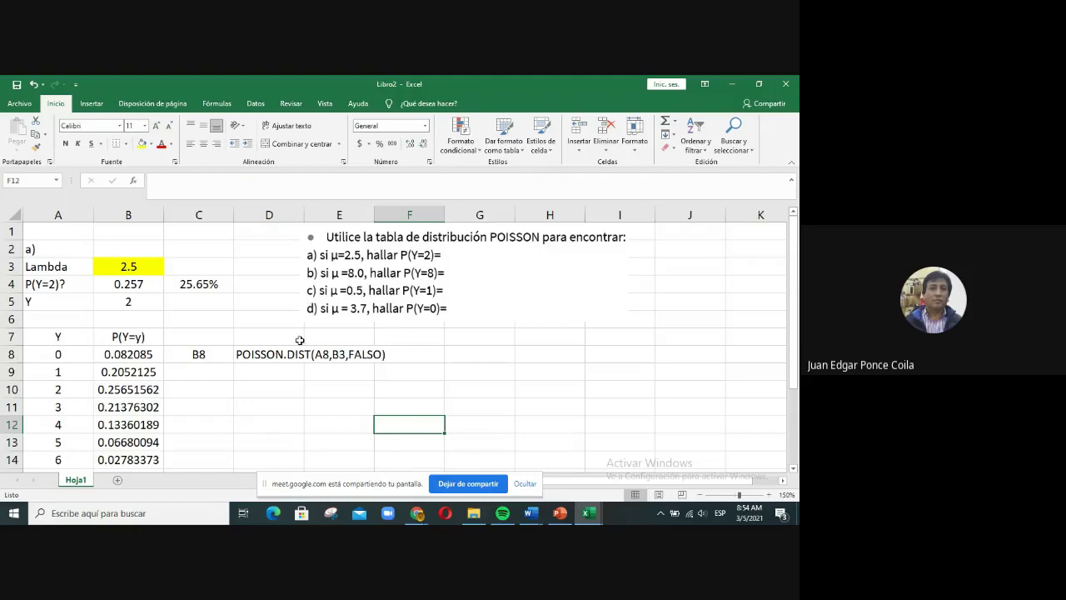
Step: Enter the exercise label b) in cell A16, below the first probability table
{"action": "scroll", "coordinate": [364, 341], "scroll_direction": "down", "scroll_amount": 2}
{"action": "scroll", "coordinate": [73, 389], "scroll_direction": "up", "scroll_amount": 2}
{"action": "scroll", "coordinate": [73, 390], "scroll_direction": "down", "scroll_amount": 3}
{"action": "left_click", "coordinate": [48, 336]}
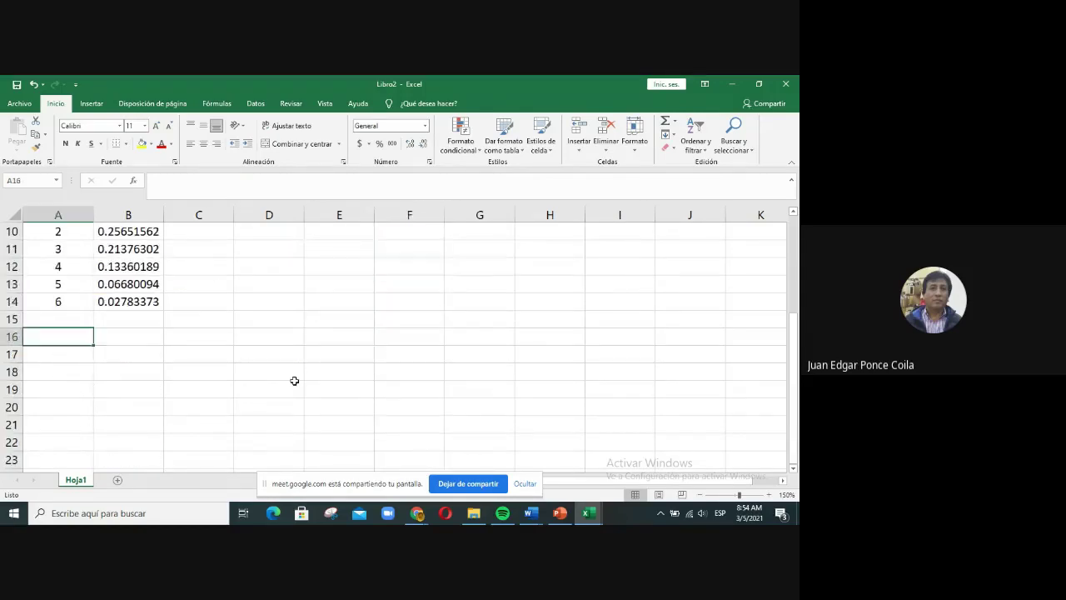
{"action": "type", "text": "b"}
{"action": "key", "text": "Return"}
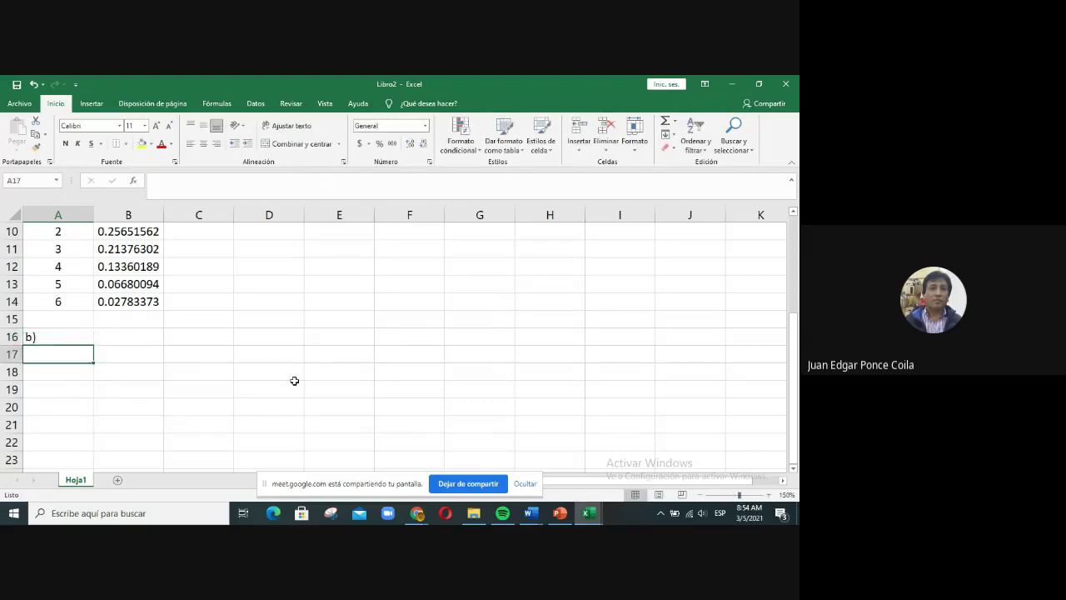
Step: Copy the Lambda, P(Y=2)? and Y block from A3:B5 and paste it at A17 under label b)
{"action": "scroll", "coordinate": [294, 380], "scroll_direction": "up", "scroll_amount": 3}
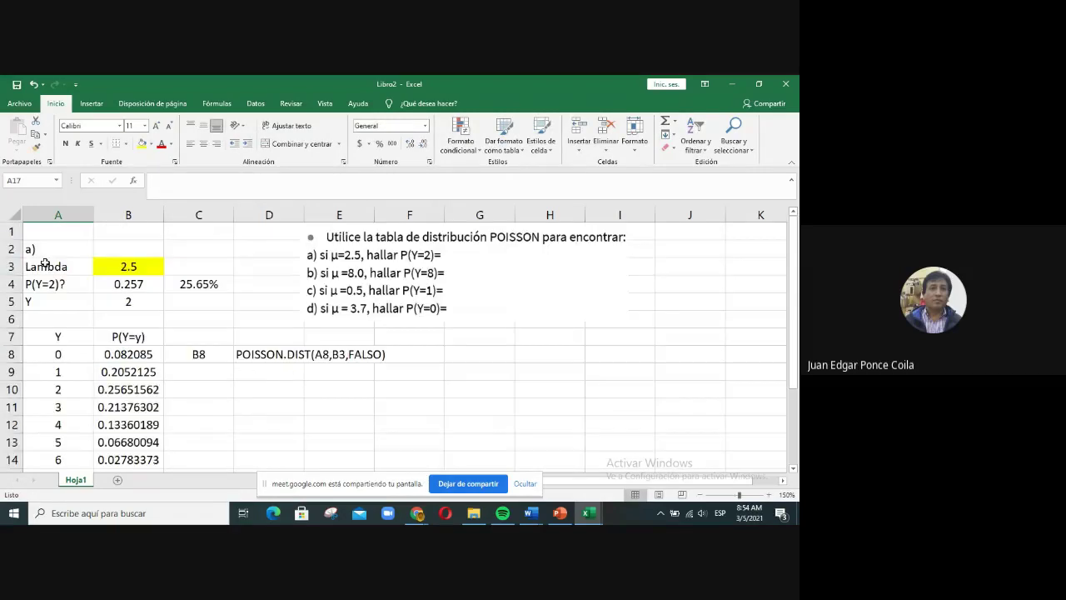
{"action": "left_click_drag", "start_coordinate": [45, 263], "coordinate": [98, 295]}
{"action": "key", "text": "ctrl+c"}
{"action": "scroll", "coordinate": [121, 370], "scroll_direction": "down", "scroll_amount": 5}
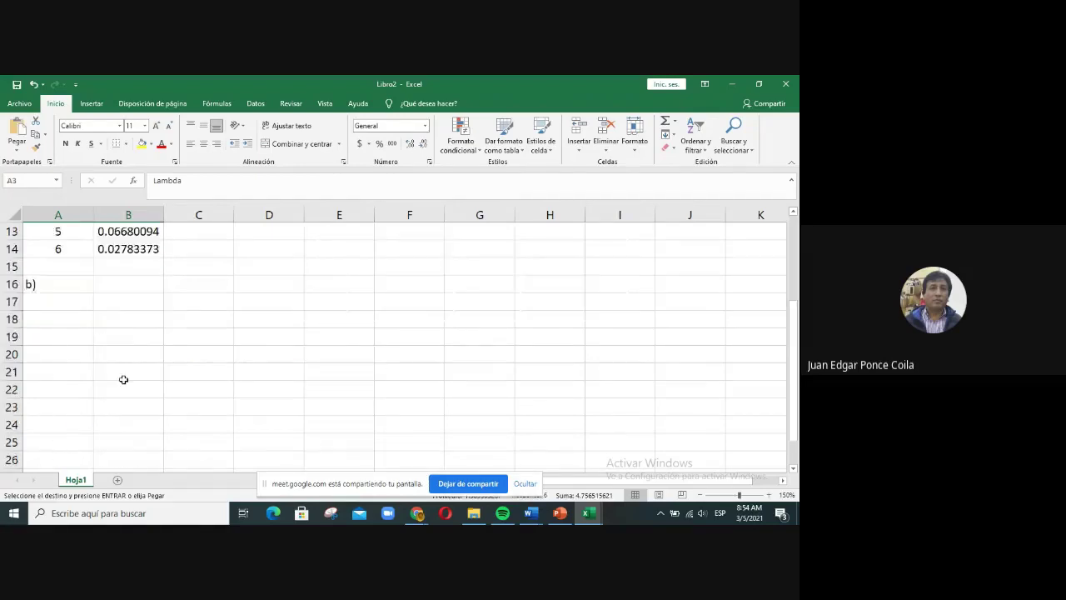
{"action": "scroll", "coordinate": [116, 363], "scroll_direction": "up", "scroll_amount": 2}
{"action": "scroll", "coordinate": [109, 358], "scroll_direction": "up", "scroll_amount": 3}
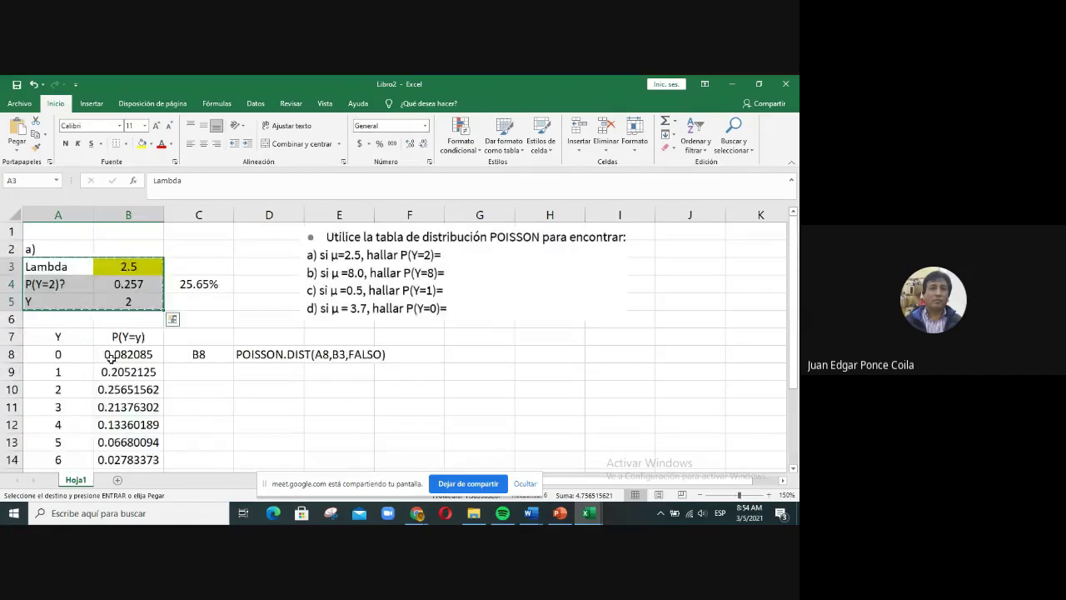
{"action": "scroll", "coordinate": [72, 363], "scroll_direction": "down", "scroll_amount": 3}
{"action": "left_click", "coordinate": [70, 351]}
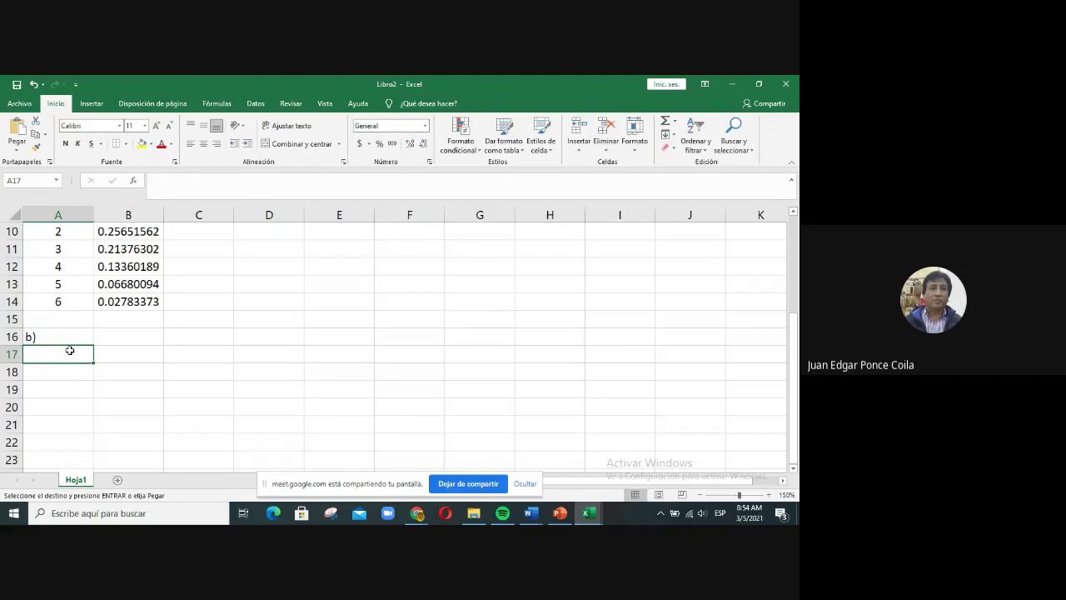
{"action": "scroll", "coordinate": [167, 366], "scroll_direction": "up", "scroll_amount": 3}
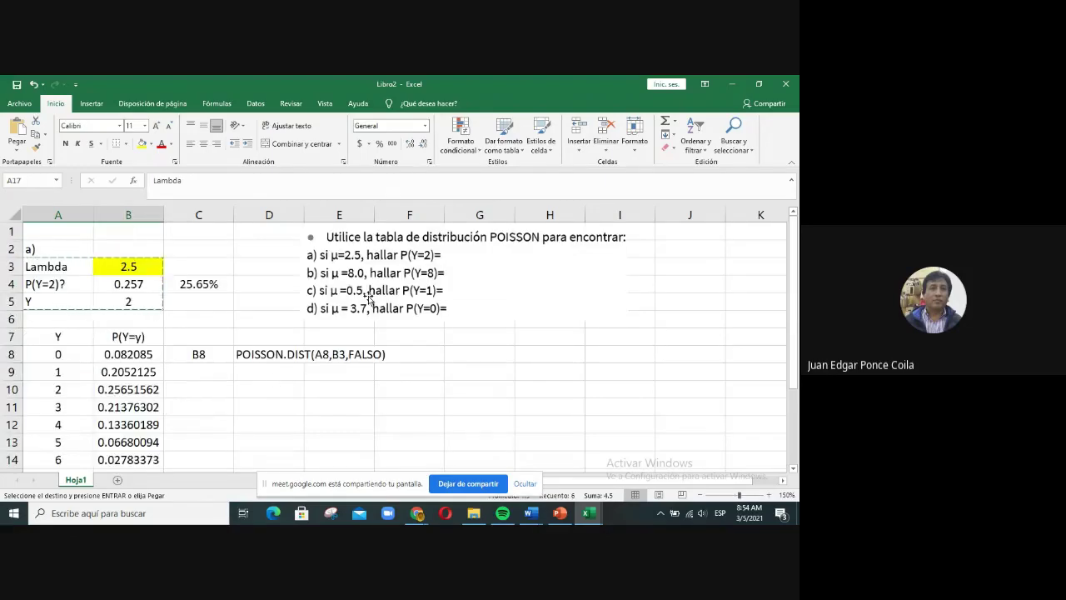
{"action": "scroll", "coordinate": [324, 355], "scroll_direction": "down", "scroll_amount": 3}
{"action": "key", "text": "ctrl+v"}
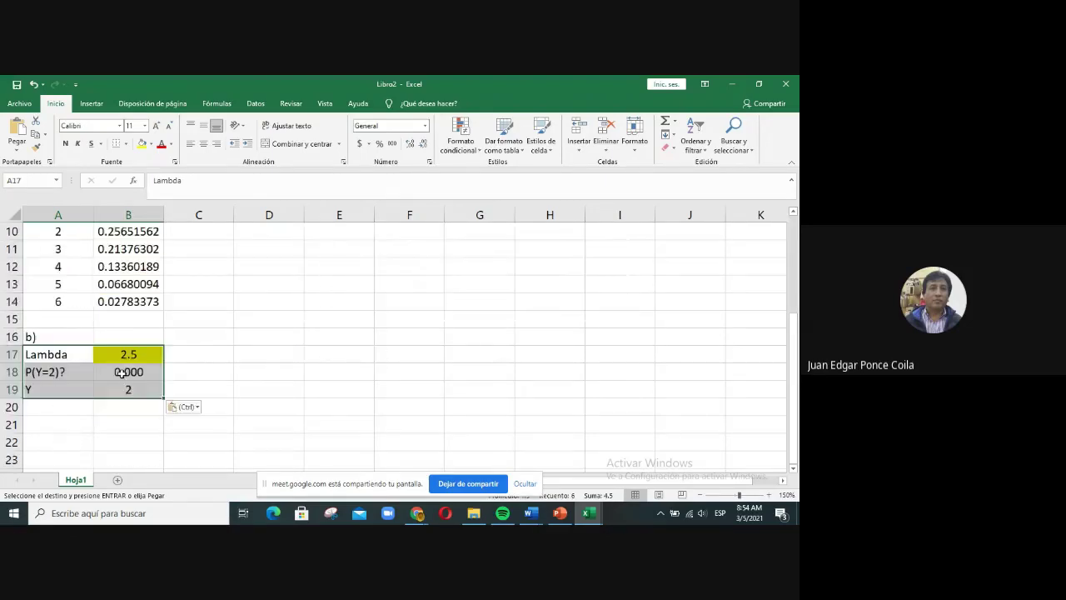
Step: Change the label in A18 to P(Y=8)? and clear the copied result in B18
{"action": "left_click", "coordinate": [55, 372]}
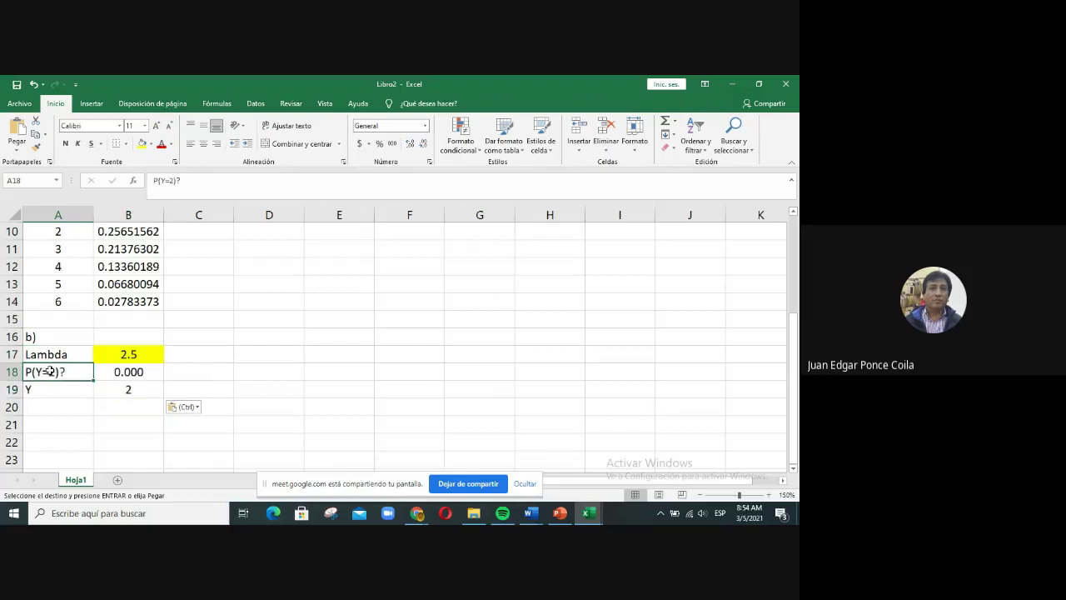
{"action": "left_click", "coordinate": [170, 182]}
{"action": "type", "text": "8"}
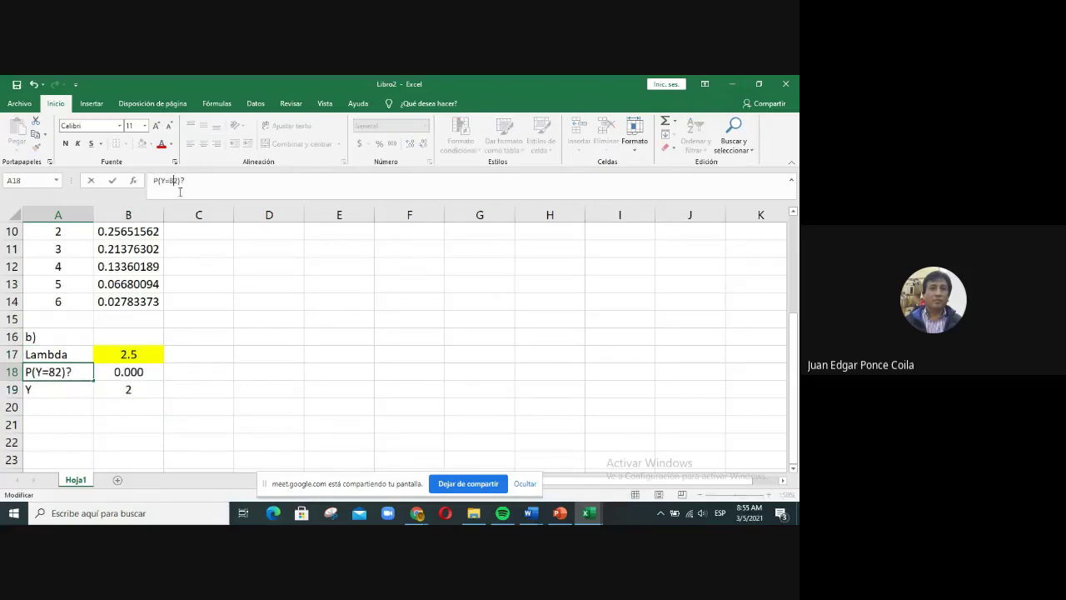
{"action": "key", "text": "Delete"}
{"action": "key", "text": "Return"}
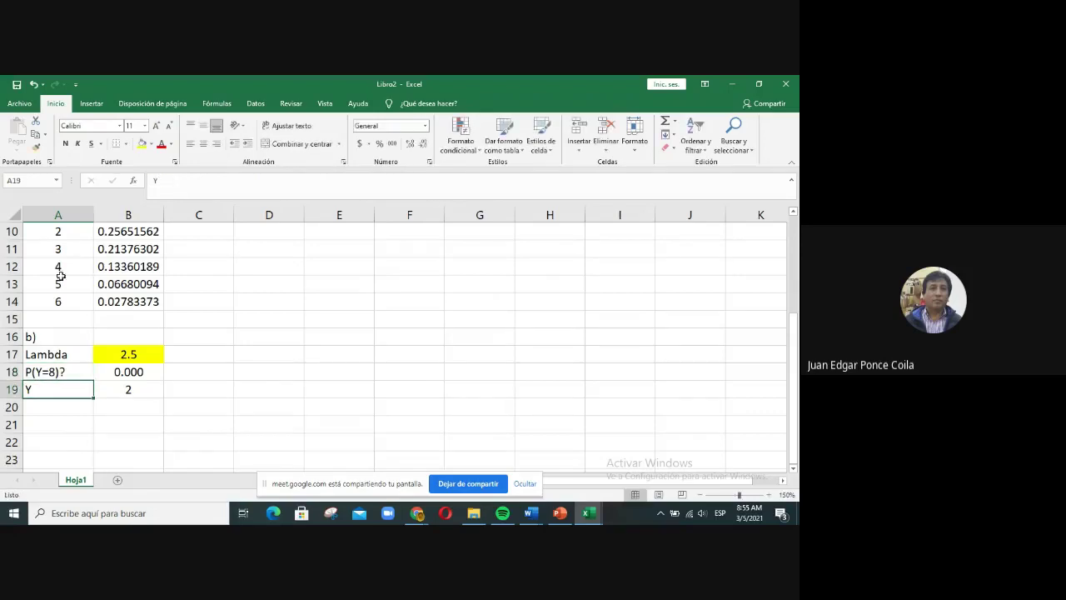
{"action": "left_click", "coordinate": [132, 373]}
{"action": "key", "text": "Delete"}
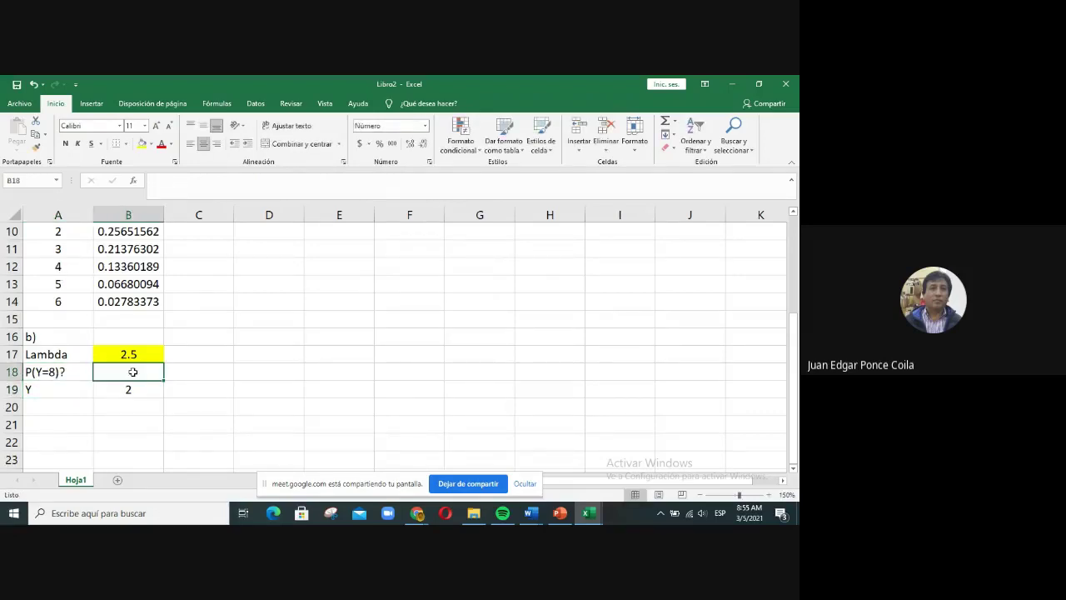
Step: Set the Lambda value for exercise b) in B17 to 8
{"action": "scroll", "coordinate": [138, 397], "scroll_direction": "up", "scroll_amount": 3}
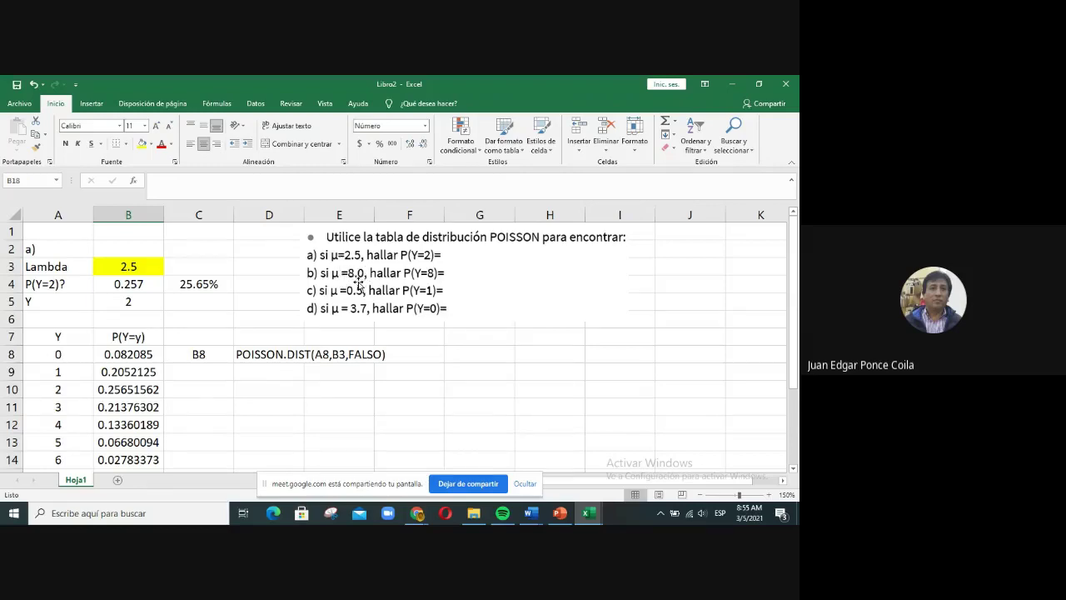
{"action": "scroll", "coordinate": [337, 288], "scroll_direction": "down", "scroll_amount": 4}
{"action": "left_click", "coordinate": [145, 299]}
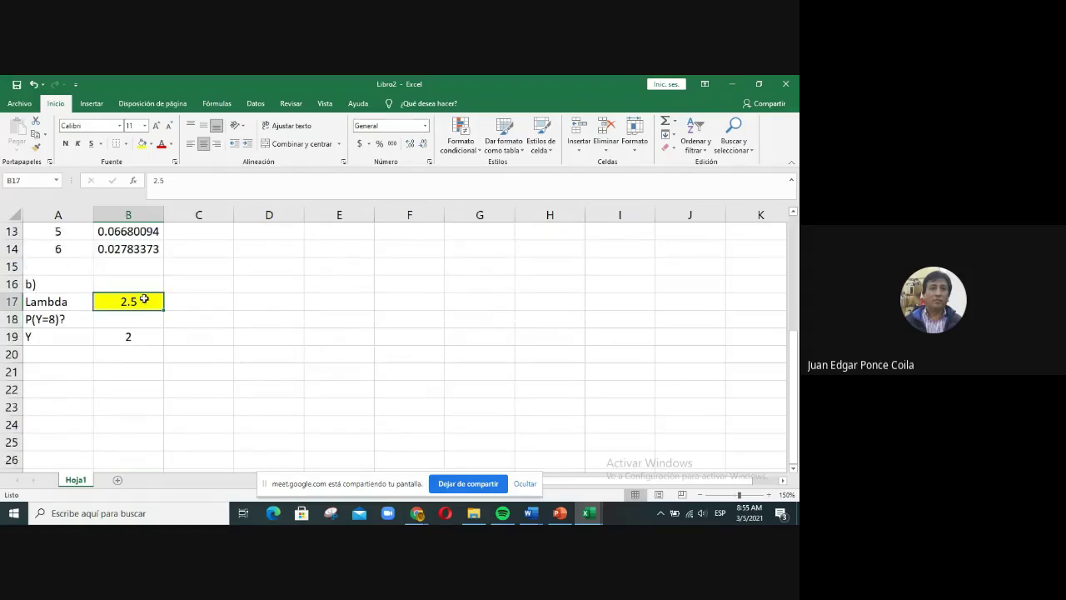
{"action": "type", "text": "8"}
{"action": "key", "text": "Return"}
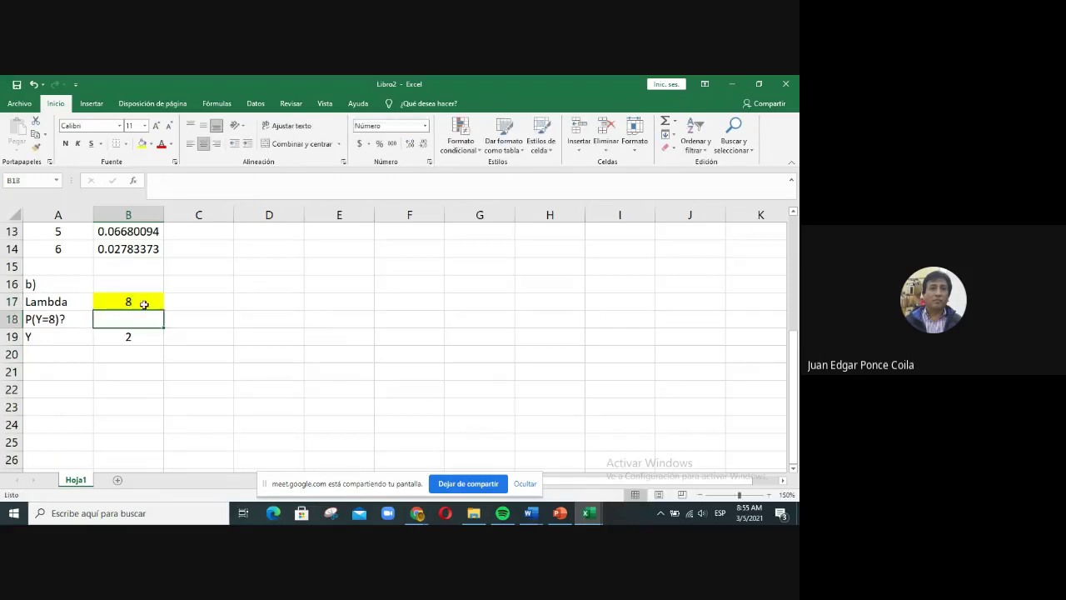
Step: Set the Y value for exercise b) in B19 to 8, checking it against the exercise statement
{"action": "left_click", "coordinate": [115, 337]}
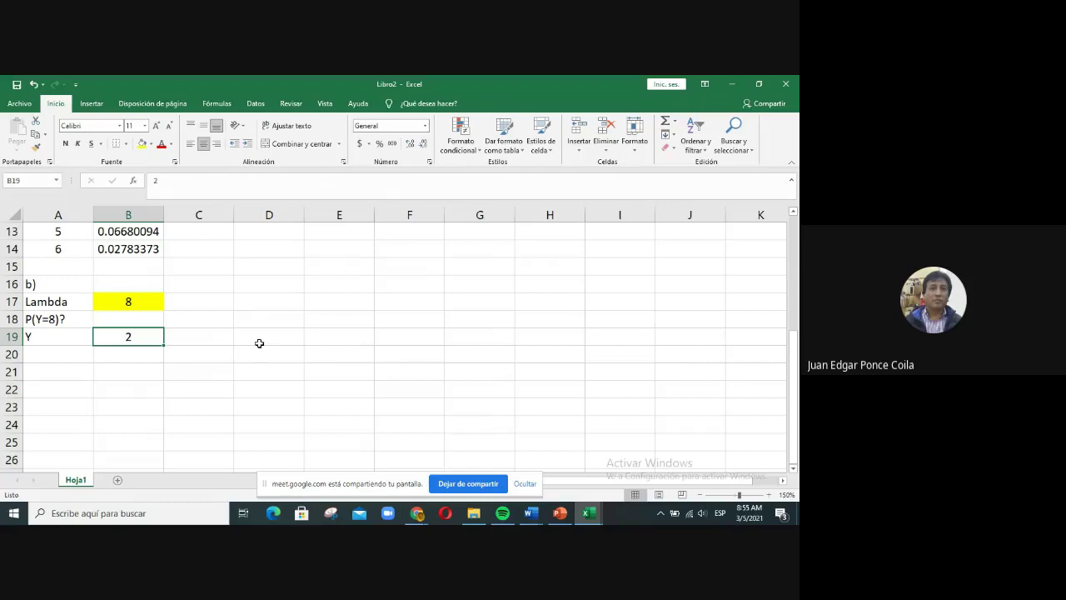
{"action": "type", "text": "8"}
{"action": "scroll", "coordinate": [358, 286], "scroll_direction": "up", "scroll_amount": 4}
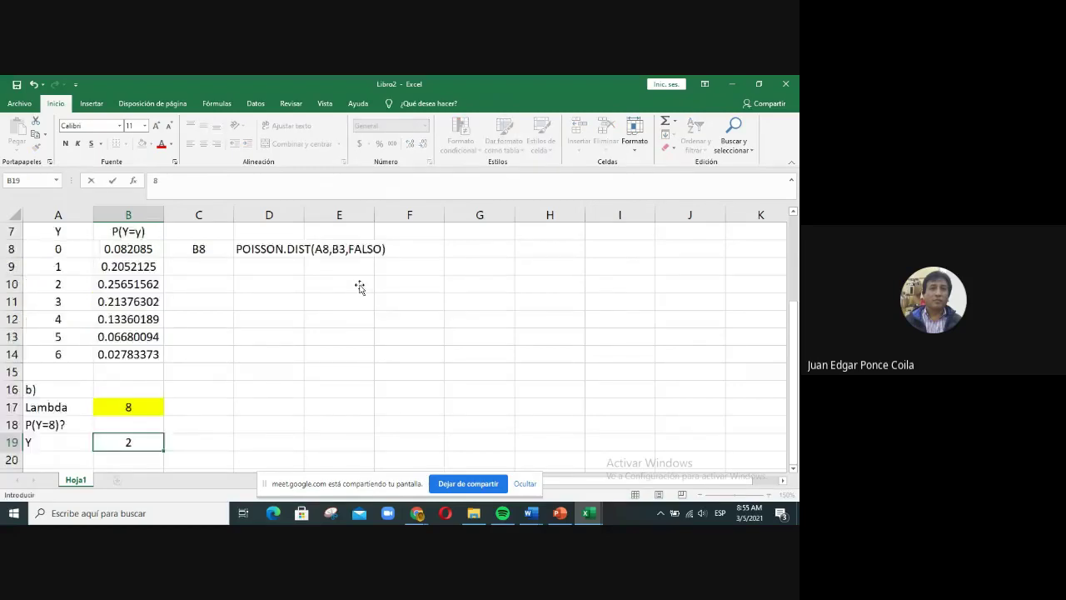
{"action": "scroll", "coordinate": [358, 287], "scroll_direction": "down", "scroll_amount": 5}
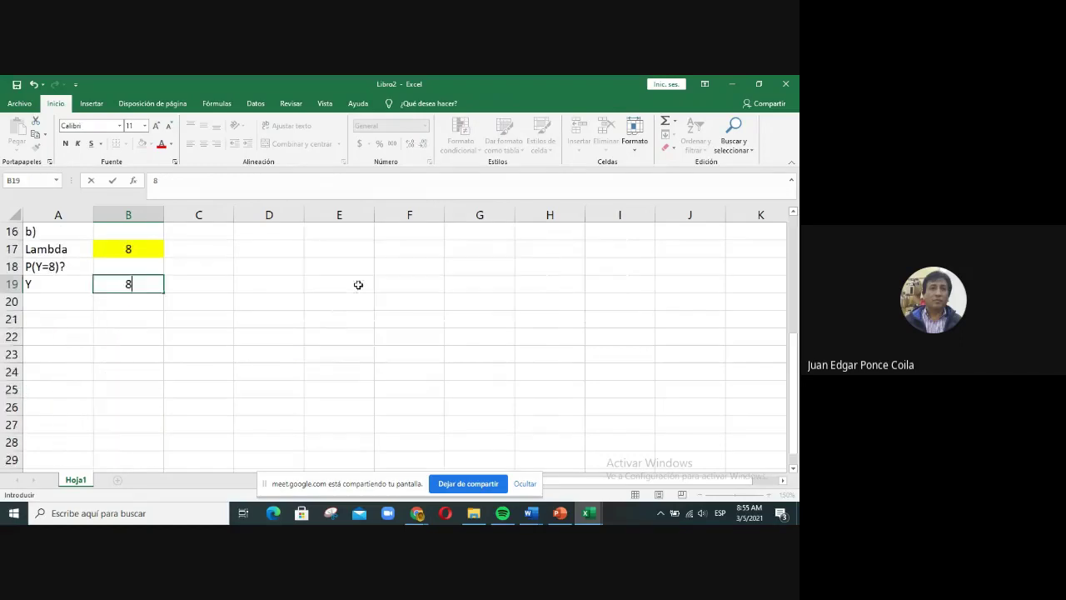
{"action": "scroll", "coordinate": [355, 283], "scroll_direction": "up", "scroll_amount": 4}
{"action": "scroll", "coordinate": [354, 283], "scroll_direction": "up", "scroll_amount": 1}
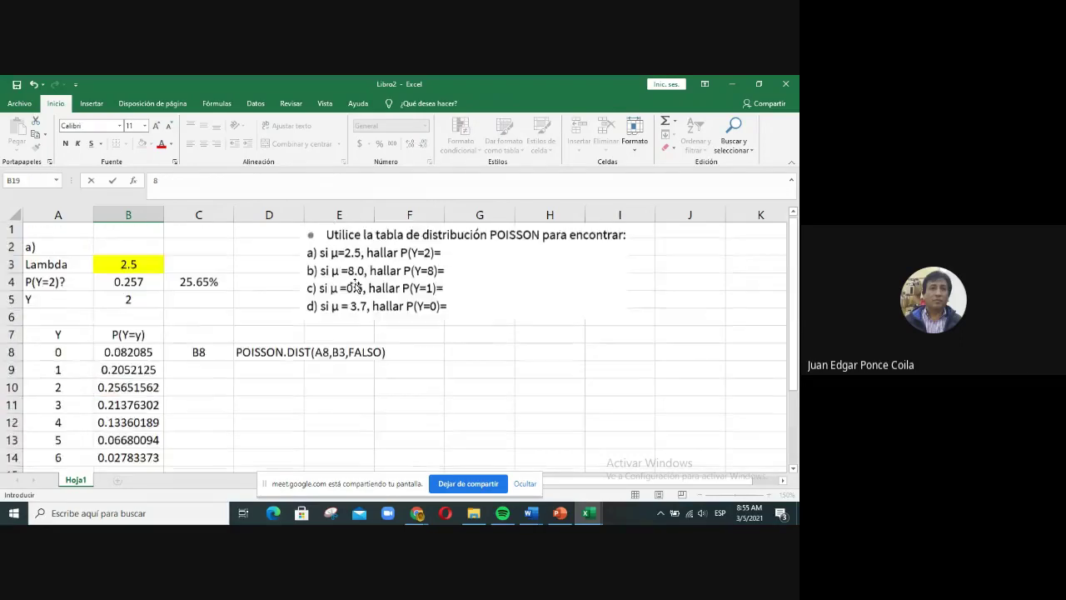
{"action": "scroll", "coordinate": [353, 286], "scroll_direction": "down", "scroll_amount": 4}
{"action": "scroll", "coordinate": [351, 288], "scroll_direction": "up", "scroll_amount": 2}
{"action": "scroll", "coordinate": [350, 288], "scroll_direction": "down", "scroll_amount": 2}
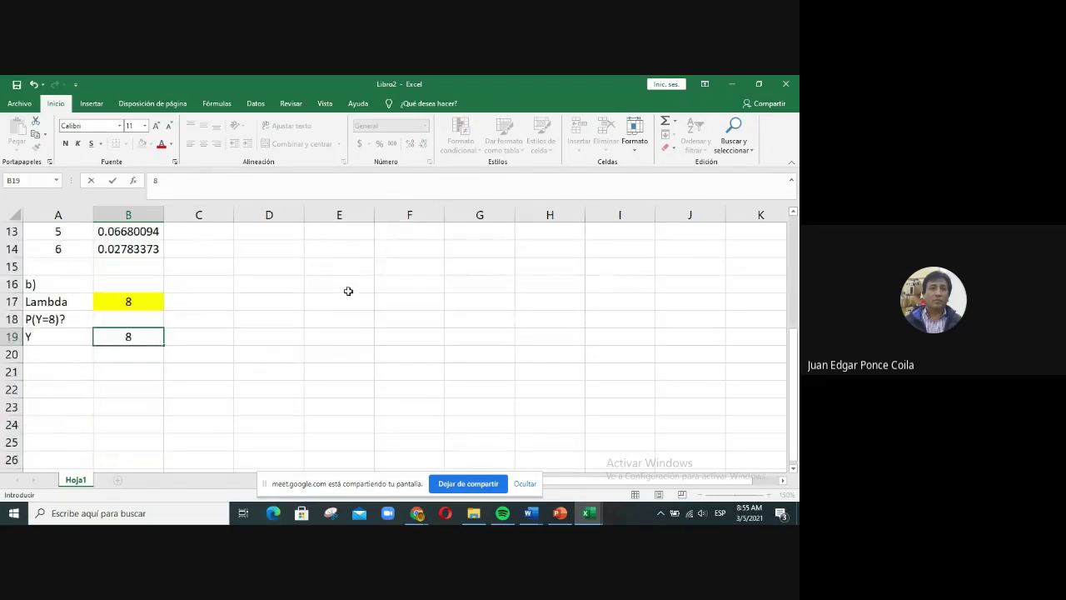
{"action": "key", "text": "Return"}
Step: Copy the Y and P(Y=y) table from A7:B14 and paste it at A21
{"action": "left_click", "coordinate": [55, 371]}
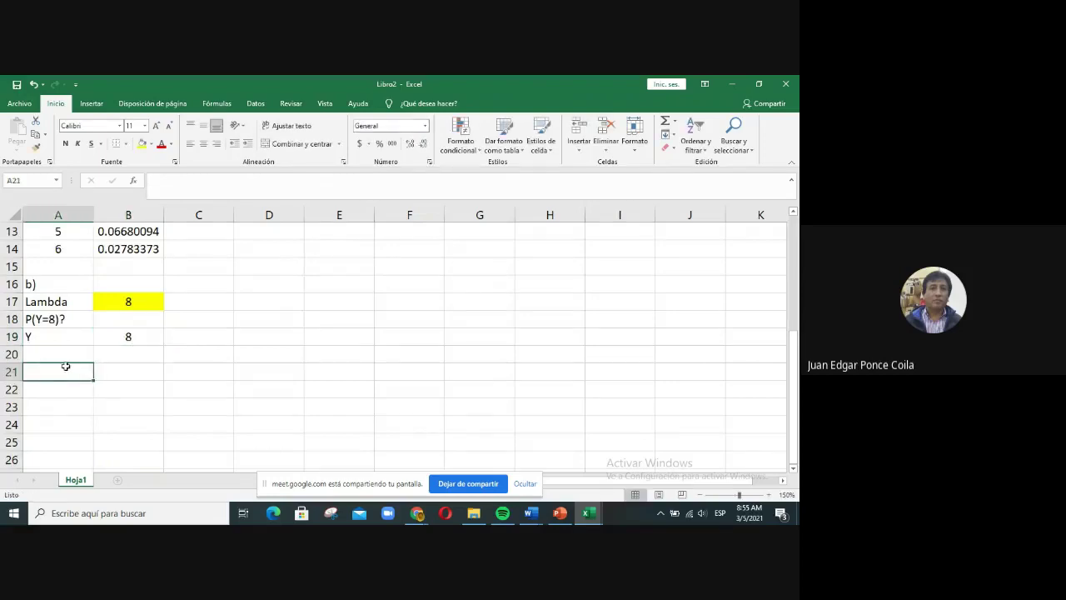
{"action": "scroll", "coordinate": [70, 365], "scroll_direction": "up", "scroll_amount": 2}
{"action": "left_click_drag", "start_coordinate": [53, 232], "coordinate": [113, 354]}
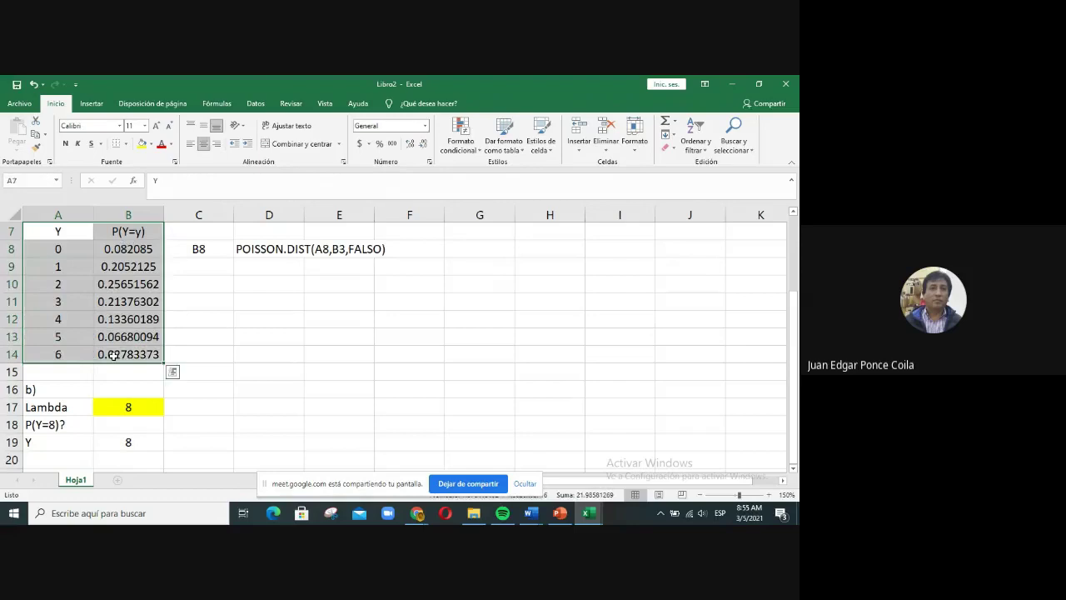
{"action": "key", "text": "ctrl+c"}
{"action": "scroll", "coordinate": [113, 358], "scroll_direction": "down", "scroll_amount": 2}
{"action": "scroll", "coordinate": [115, 362], "scroll_direction": "up", "scroll_amount": 4}
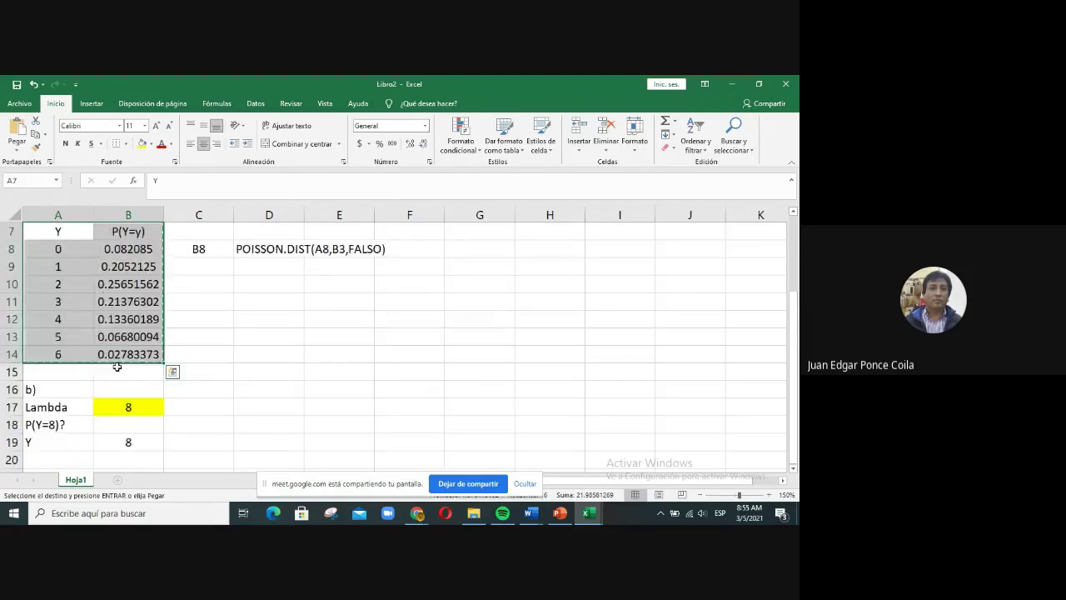
{"action": "scroll", "coordinate": [116, 364], "scroll_direction": "down", "scroll_amount": 6}
{"action": "scroll", "coordinate": [117, 364], "scroll_direction": "up", "scroll_amount": 2}
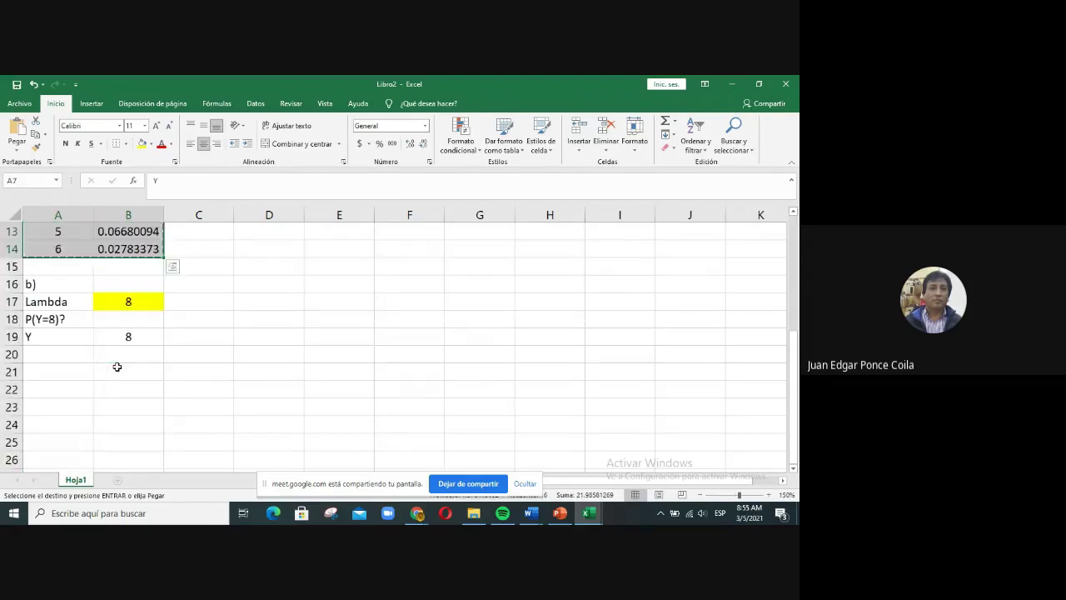
{"action": "left_click", "coordinate": [49, 372]}
{"action": "key", "text": "ctrl+v"}
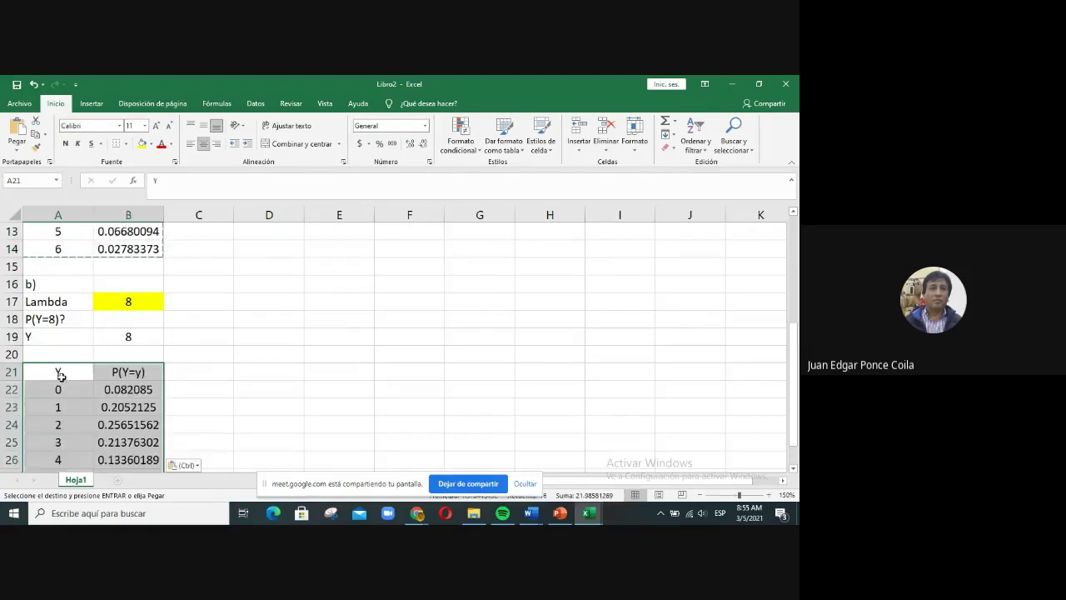
Step: Clear the copied probabilities in B22:B28 and select B22 for a new formula
{"action": "left_click_drag", "start_coordinate": [128, 389], "coordinate": [125, 443]}
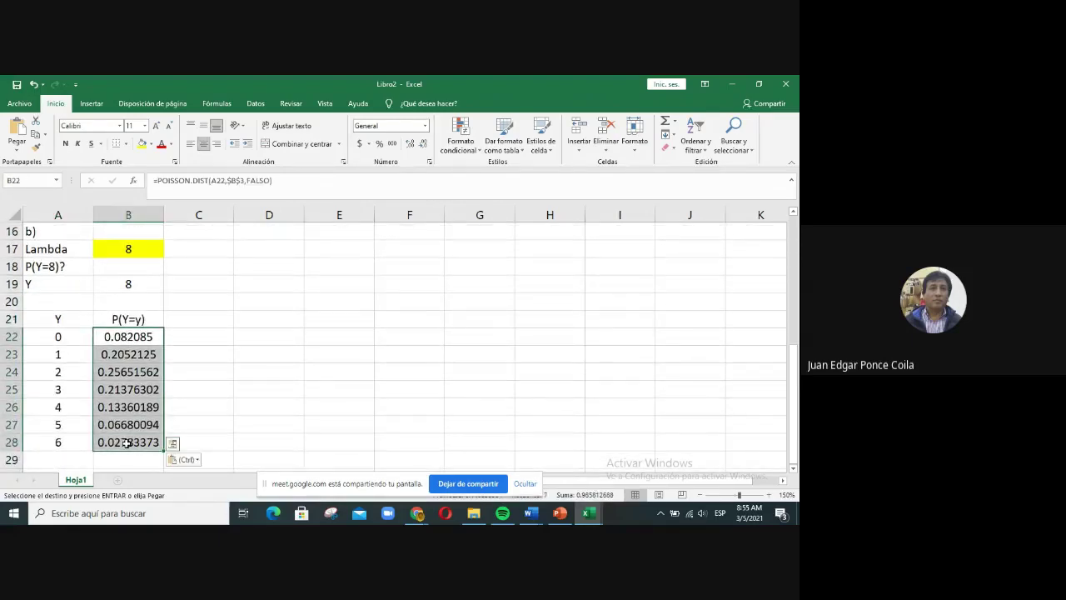
{"action": "key", "text": "Delete"}
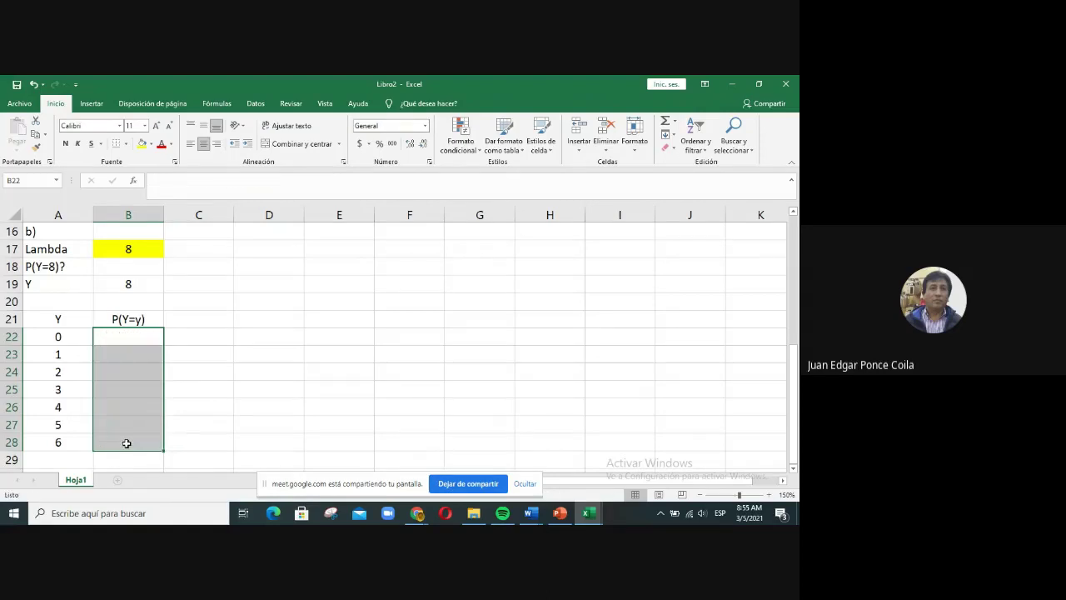
{"action": "left_click", "coordinate": [109, 334]}
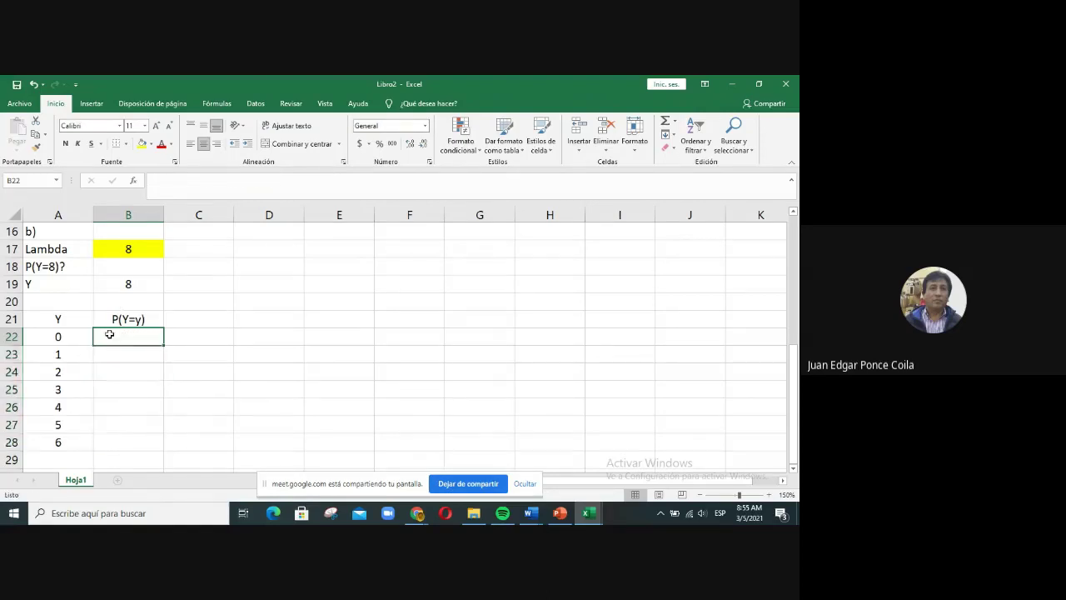
Step: Enter =POISSON.DIST(A22,B17,FALSO) in B22 for the probability at Y = 0
{"action": "type", "text": "=poi"}
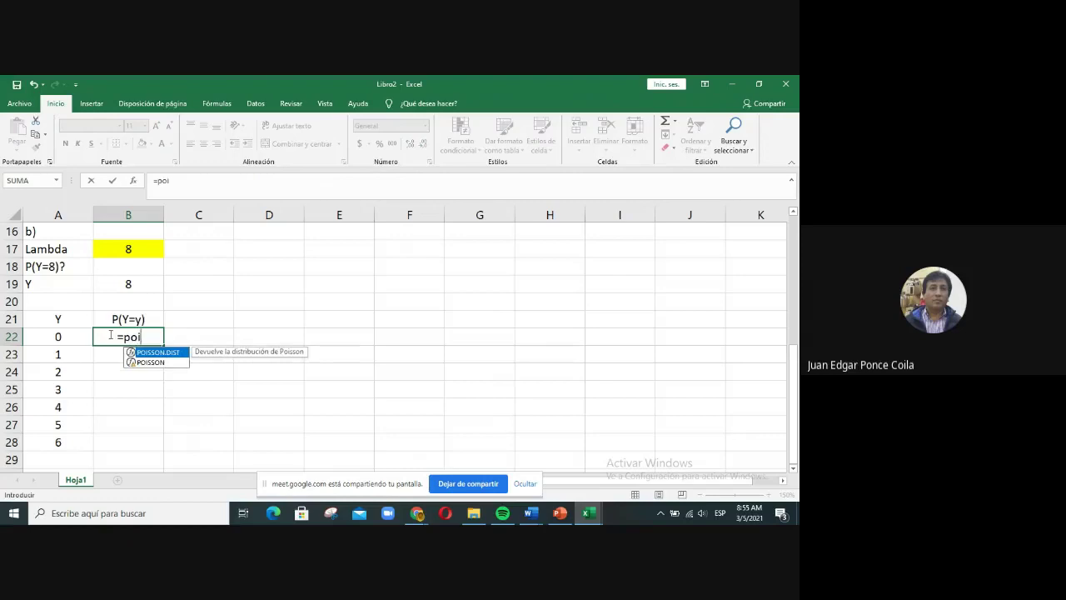
{"action": "double_click", "coordinate": [166, 354]}
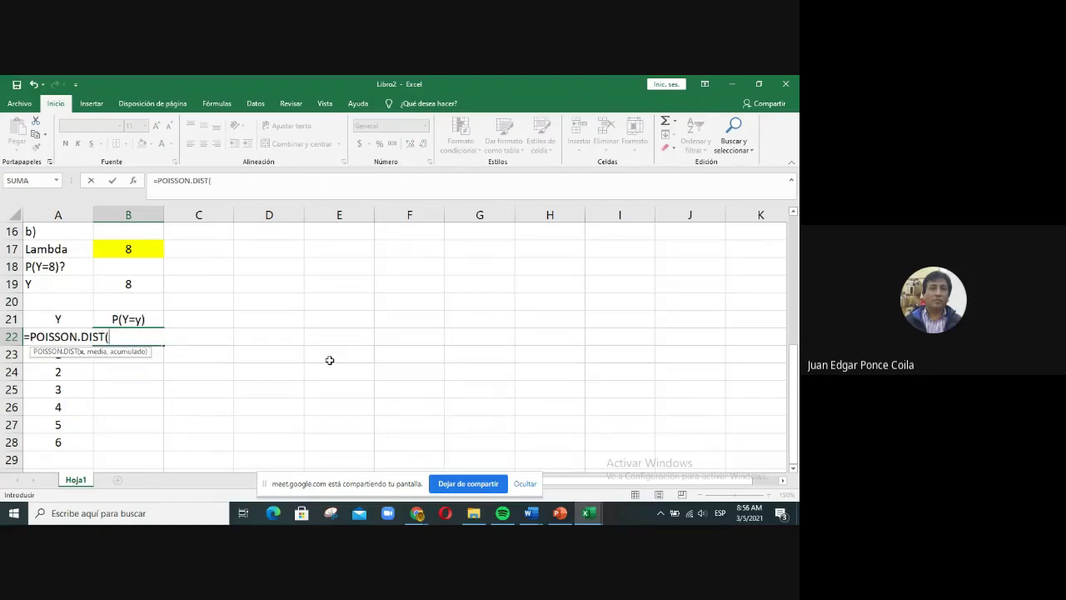
{"action": "key", "text": "Left"}
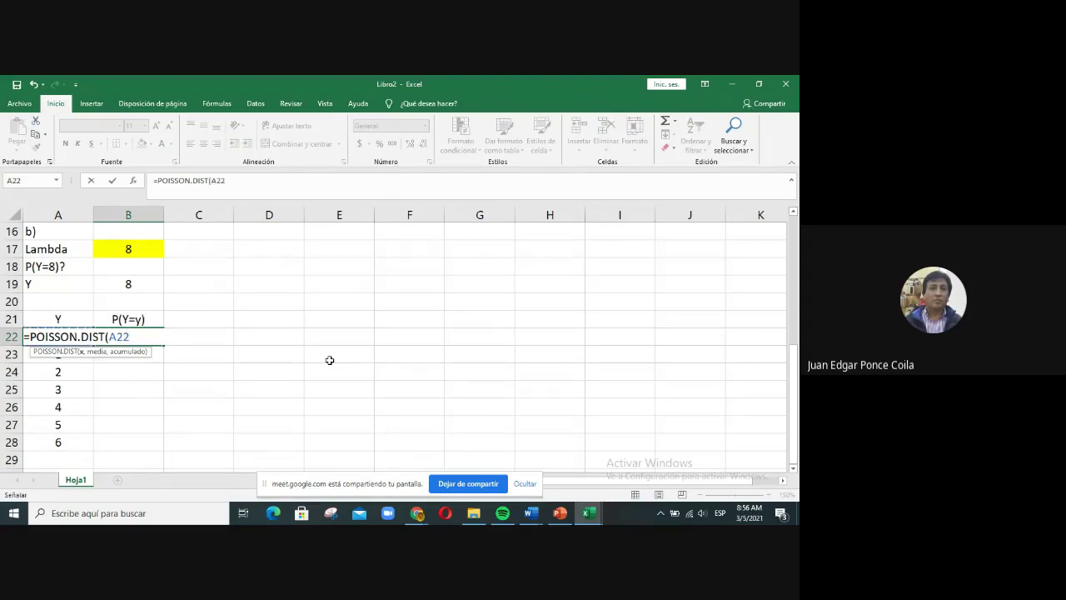
{"action": "type", "text": ","}
{"action": "key", "text": "Up"}
{"action": "key", "text": "Up"}
{"action": "key", "text": "Up"}
{"action": "key", "text": "Up"}
{"action": "key", "text": "Up"}
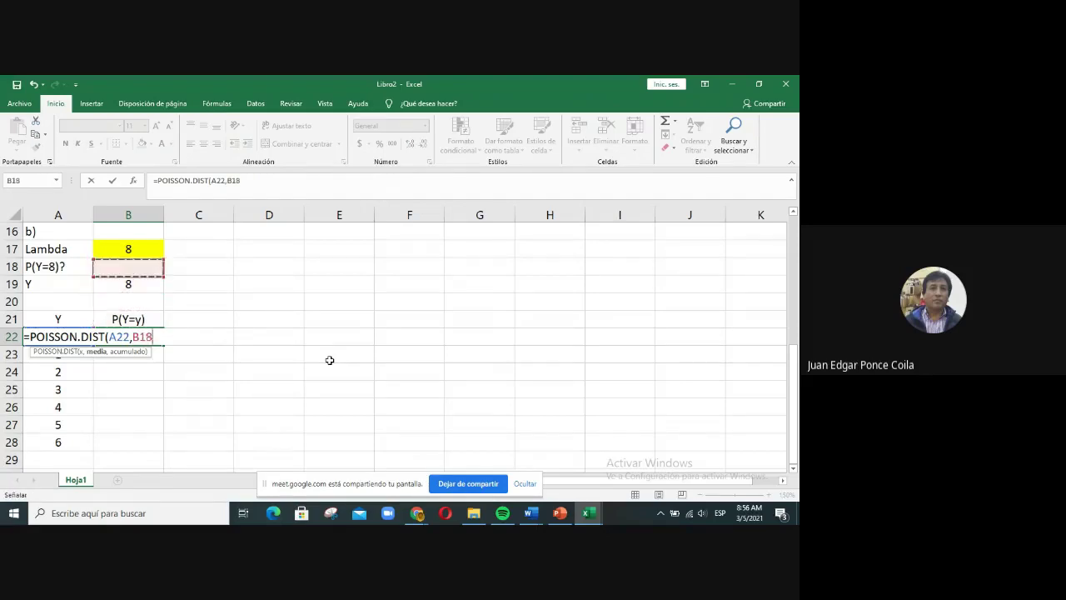
{"action": "type", "text": ","}
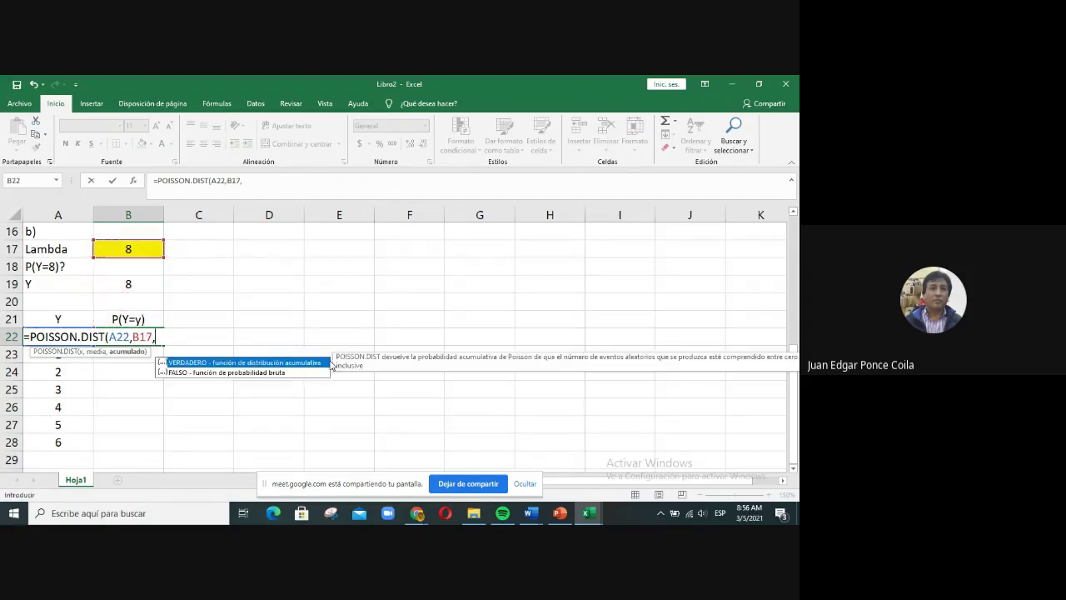
{"action": "double_click", "coordinate": [193, 373]}
{"action": "type", "text": ")"}
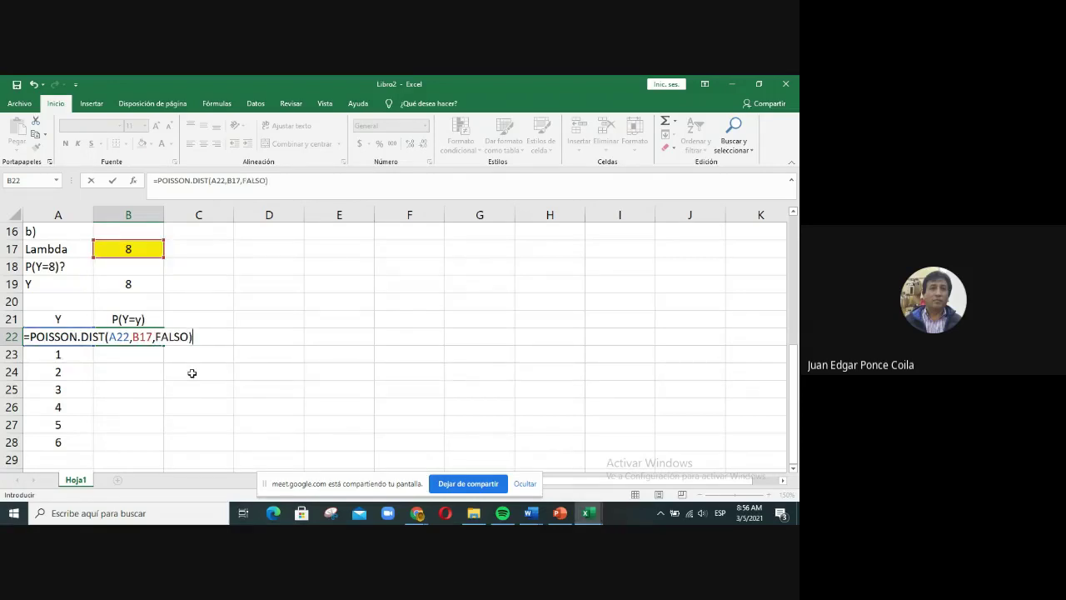
{"action": "key", "text": "Return"}
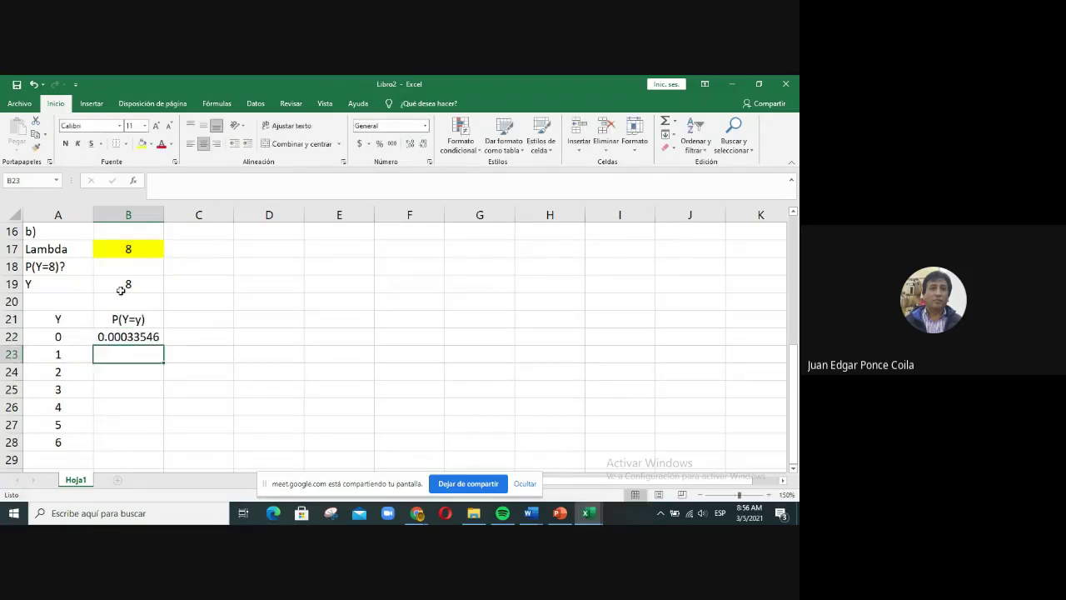
Step: Make the Lambda reference in the B22 formula absolute, as $B$17
{"action": "left_click", "coordinate": [154, 337]}
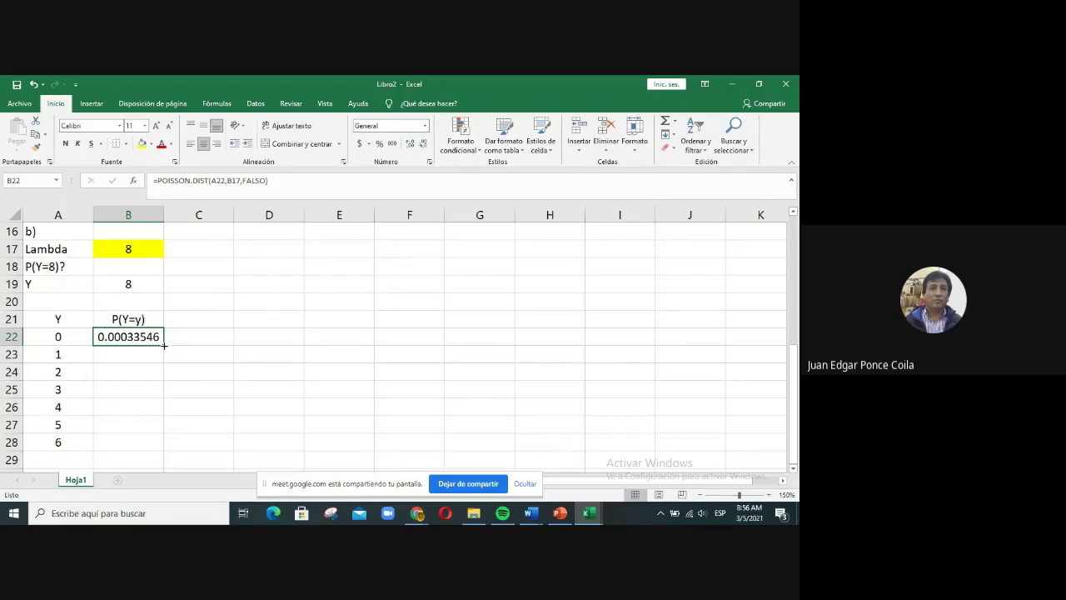
{"action": "left_click", "coordinate": [201, 180]}
{"action": "left_click", "coordinate": [236, 180]}
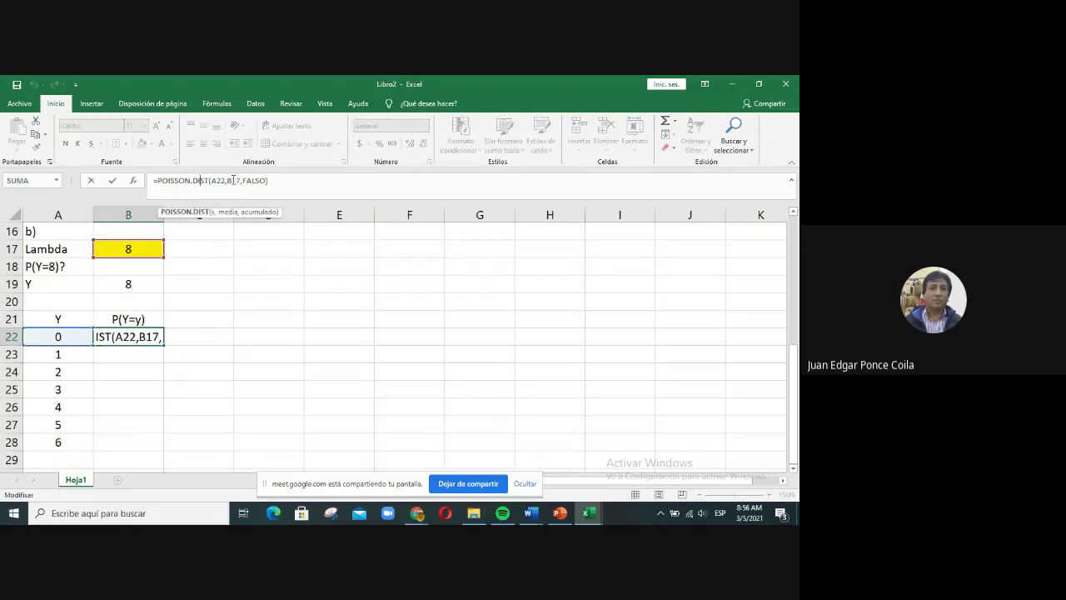
{"action": "scroll", "coordinate": [328, 341], "scroll_direction": "up", "scroll_amount": 1}
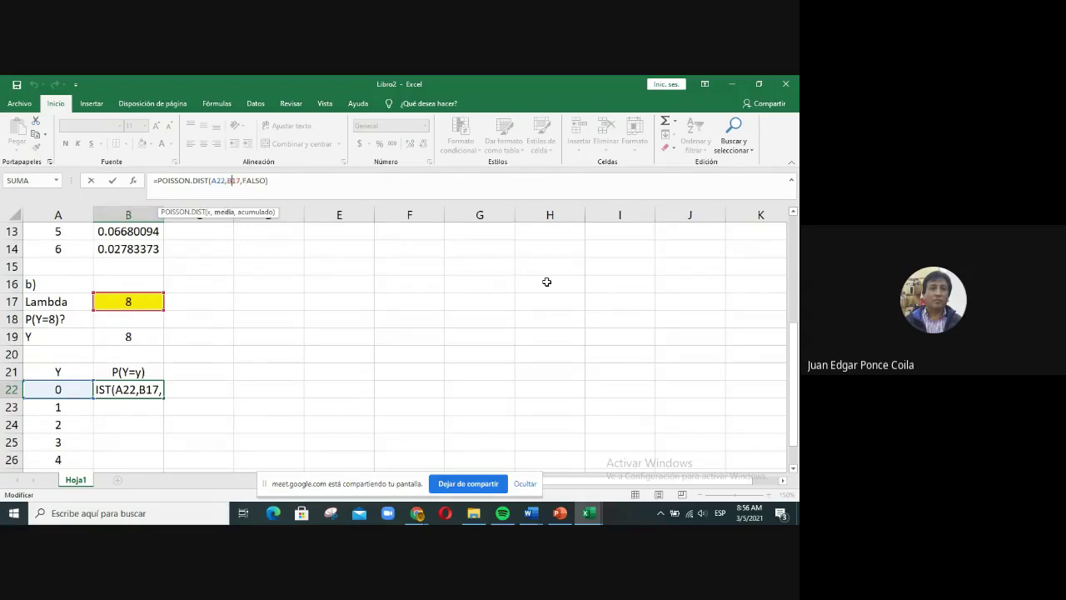
{"action": "key", "text": "F4"}
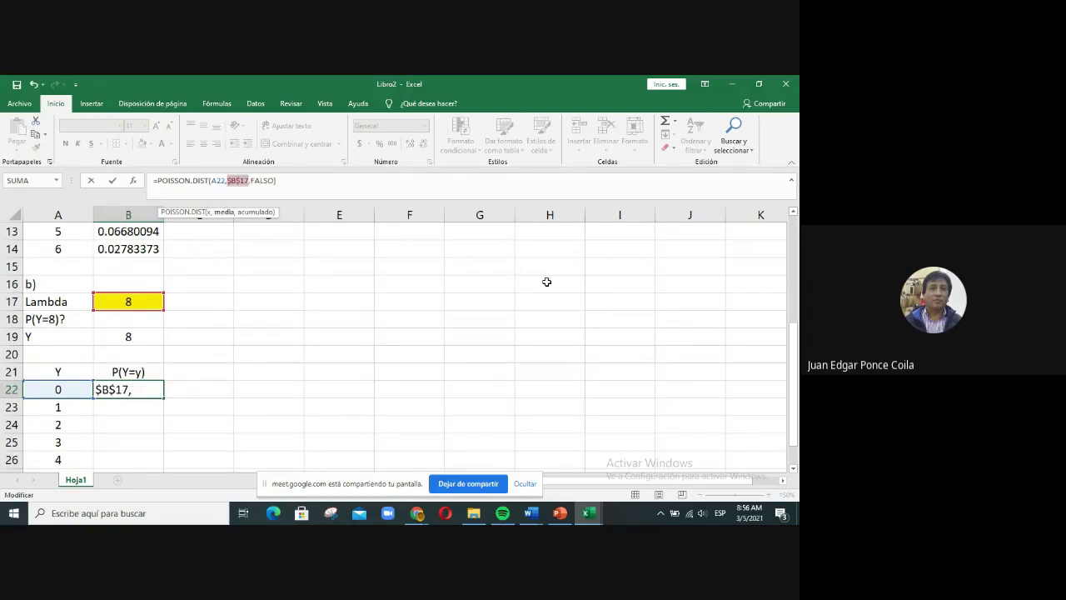
{"action": "key", "text": "Return"}
Step: Fill the POISSON.DIST formula from B22 down to B28
{"action": "left_click", "coordinate": [127, 389]}
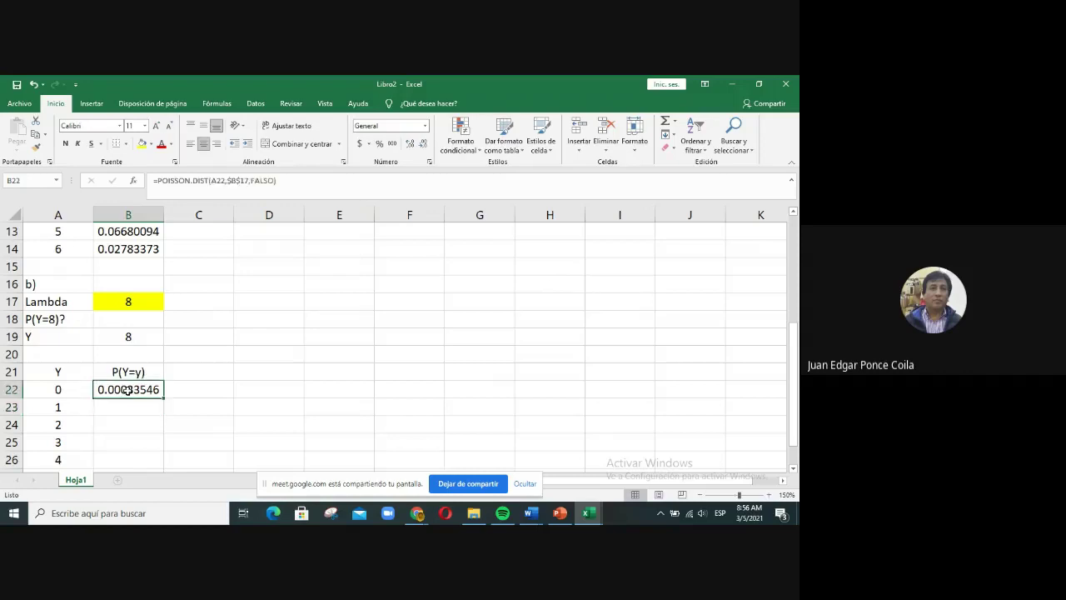
{"action": "scroll", "coordinate": [127, 389], "scroll_direction": "down", "scroll_amount": 2}
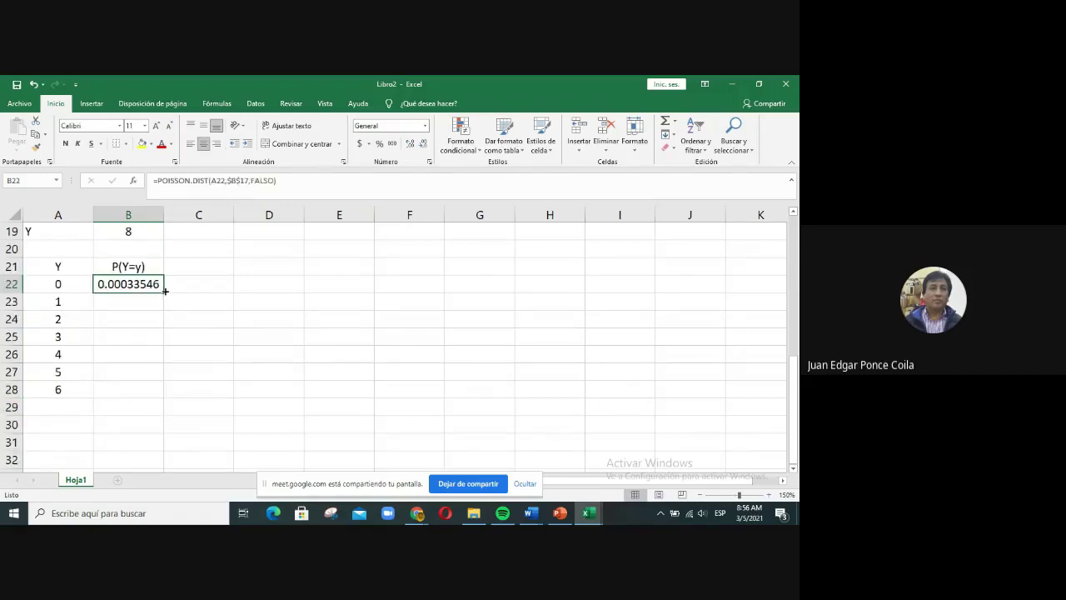
{"action": "left_click_drag", "start_coordinate": [165, 290], "coordinate": [164, 398]}
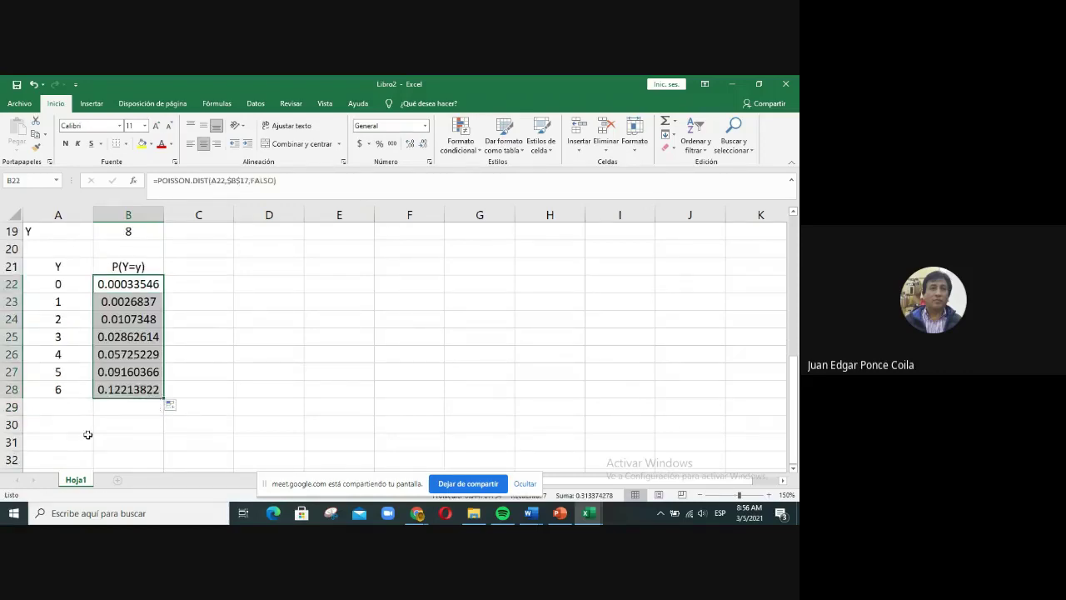
{"action": "scroll", "coordinate": [112, 383], "scroll_direction": "up", "scroll_amount": 4}
{"action": "scroll", "coordinate": [112, 382], "scroll_direction": "down", "scroll_amount": 3}
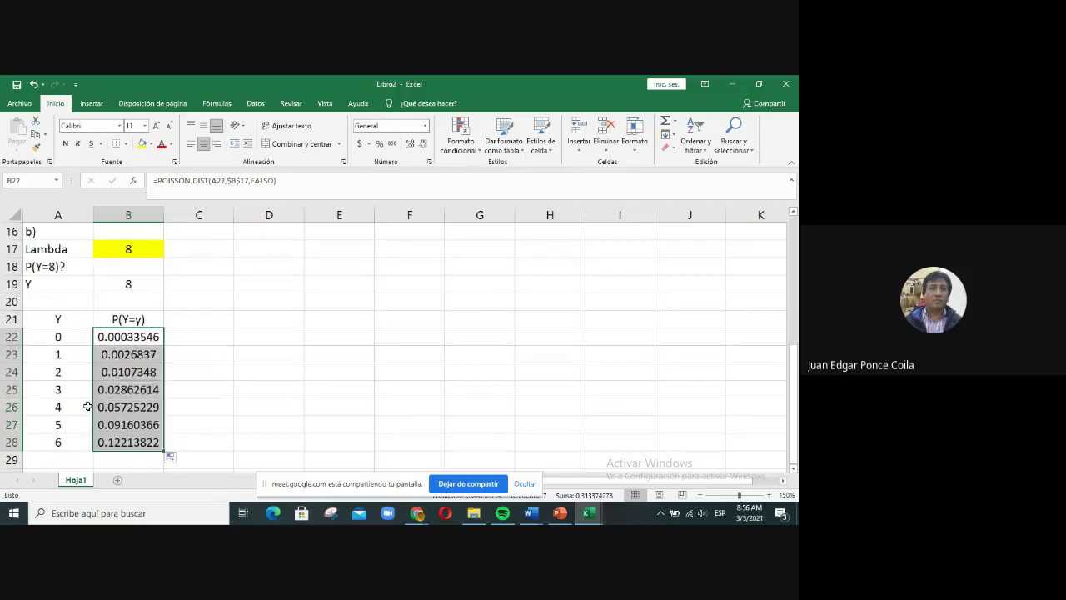
Step: Extend the Y series to 10 in A32 and fill the probability formula from B28 down to B32
{"action": "scroll", "coordinate": [88, 405], "scroll_direction": "down", "scroll_amount": 2}
{"action": "left_click", "coordinate": [66, 337]}
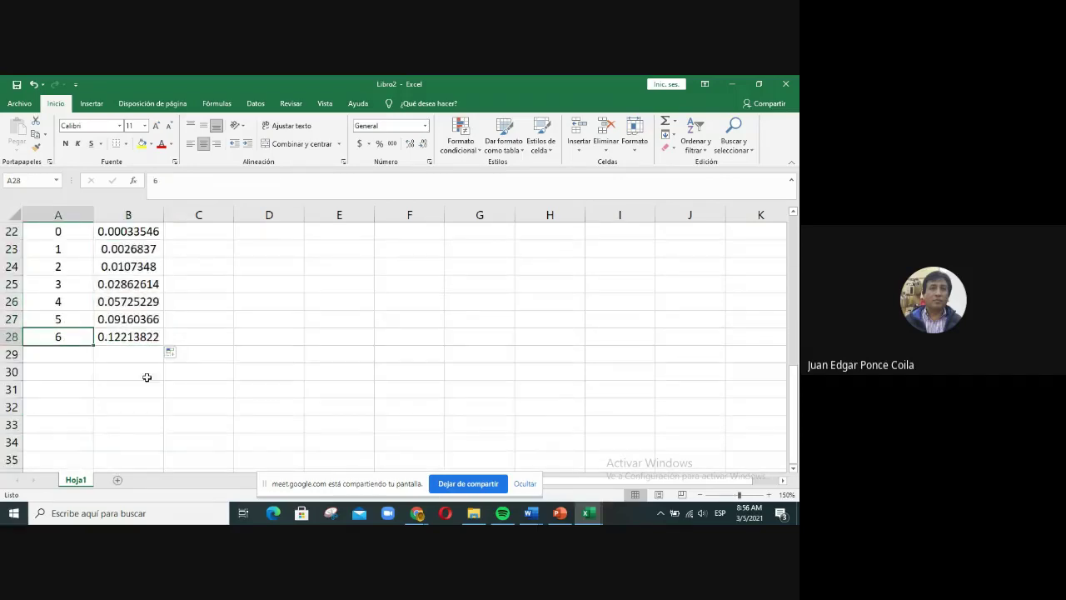
{"action": "left_click_drag", "start_coordinate": [79, 302], "coordinate": [85, 419]}
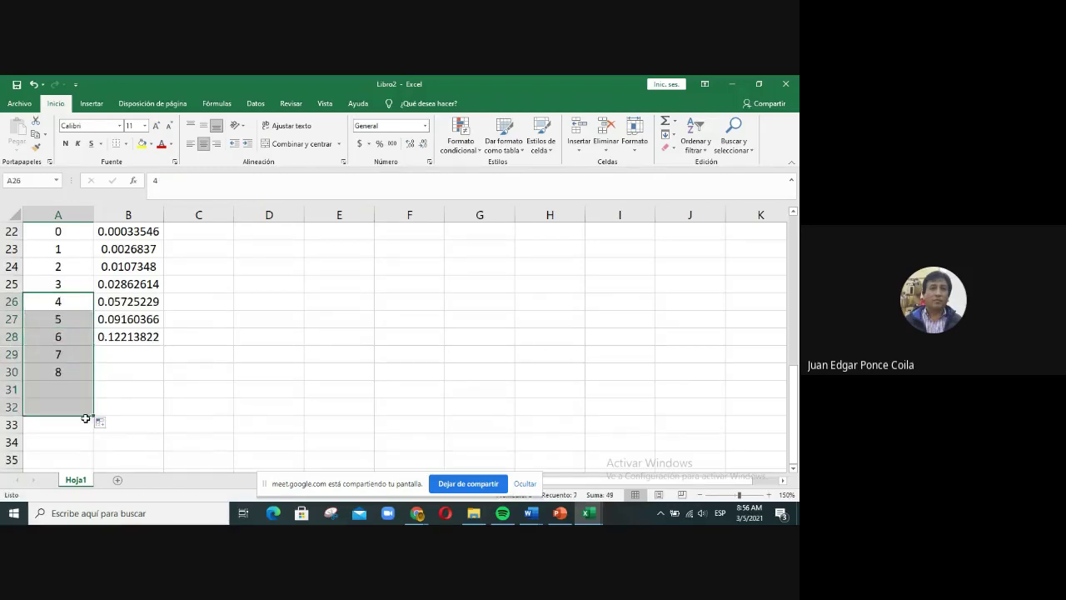
{"action": "left_click", "coordinate": [150, 336]}
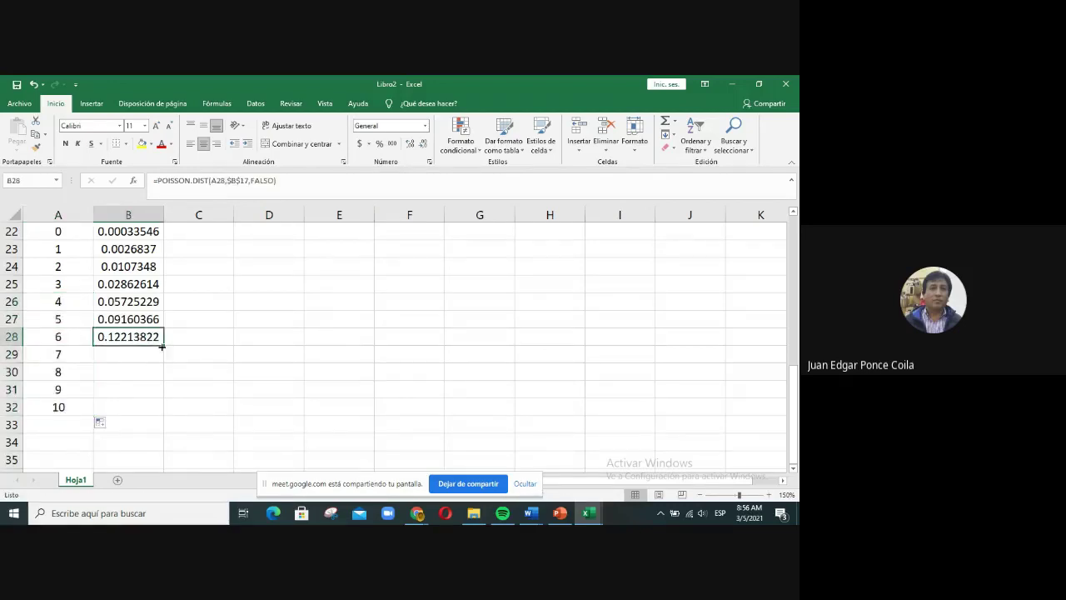
{"action": "left_click_drag", "start_coordinate": [163, 344], "coordinate": [151, 410]}
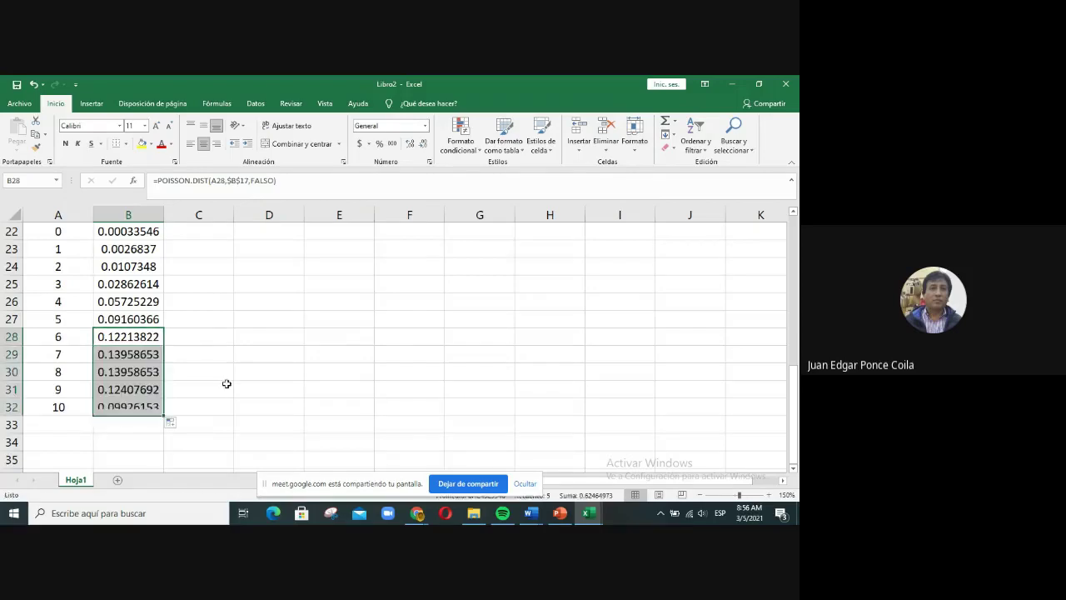
{"action": "left_click", "coordinate": [227, 383]}
Step: Review exercise b)'s Y and P(Y=y) table and compare it with exercise a)'s layout above
{"action": "scroll", "coordinate": [227, 384], "scroll_direction": "up", "scroll_amount": 3}
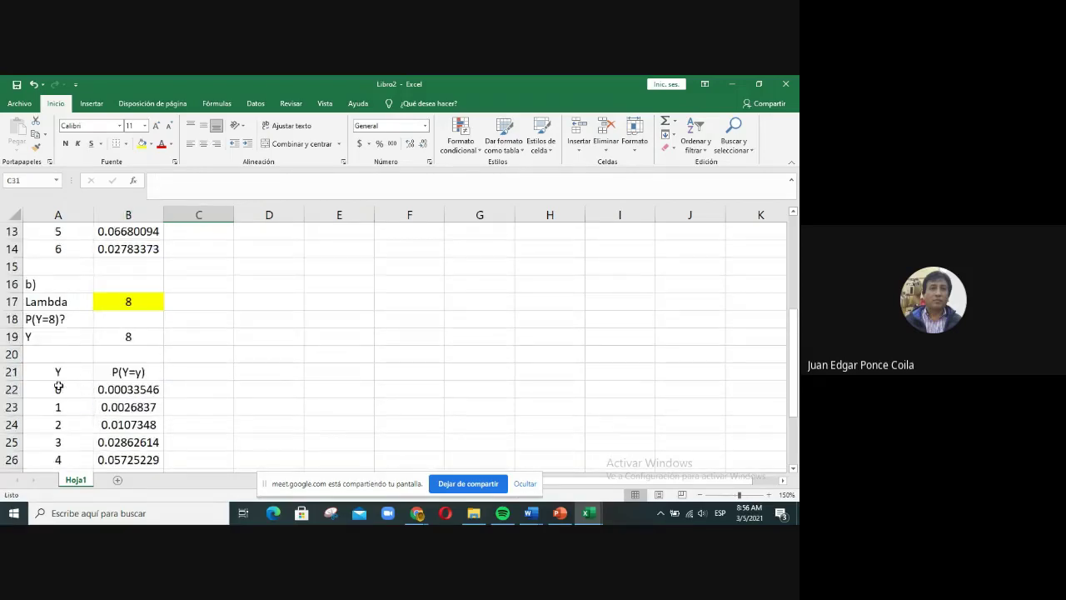
{"action": "scroll", "coordinate": [59, 387], "scroll_direction": "down", "scroll_amount": 4}
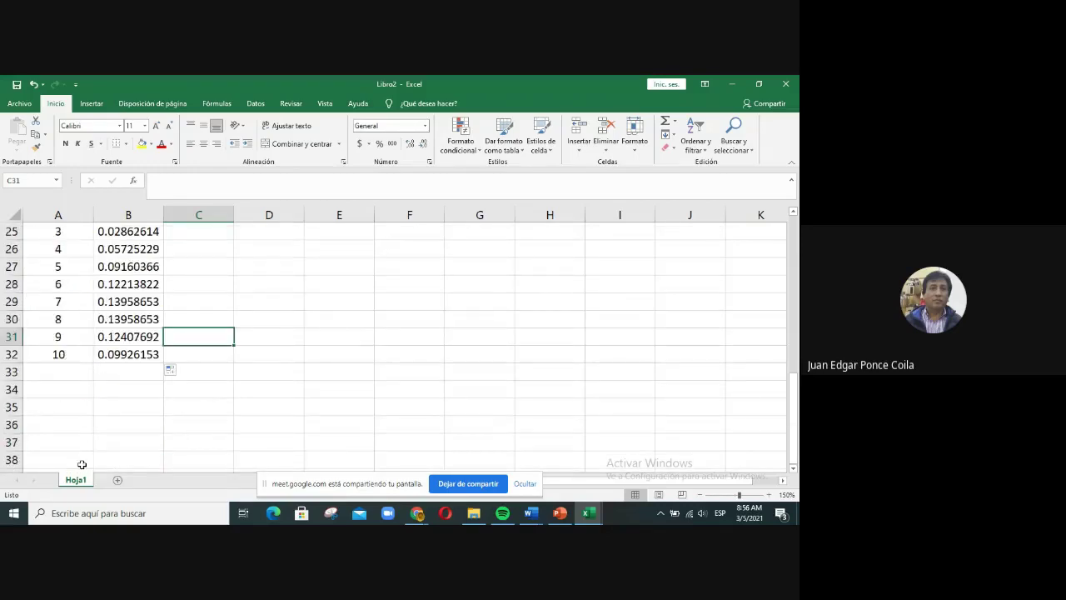
{"action": "scroll", "coordinate": [125, 412], "scroll_direction": "up", "scroll_amount": 3}
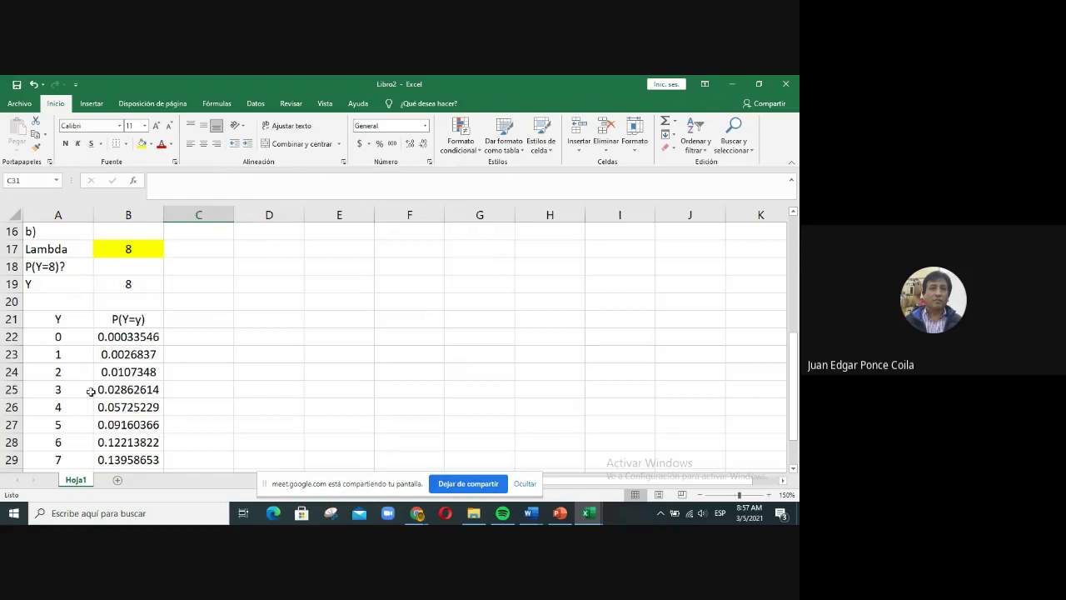
{"action": "scroll", "coordinate": [108, 394], "scroll_direction": "down", "scroll_amount": 2}
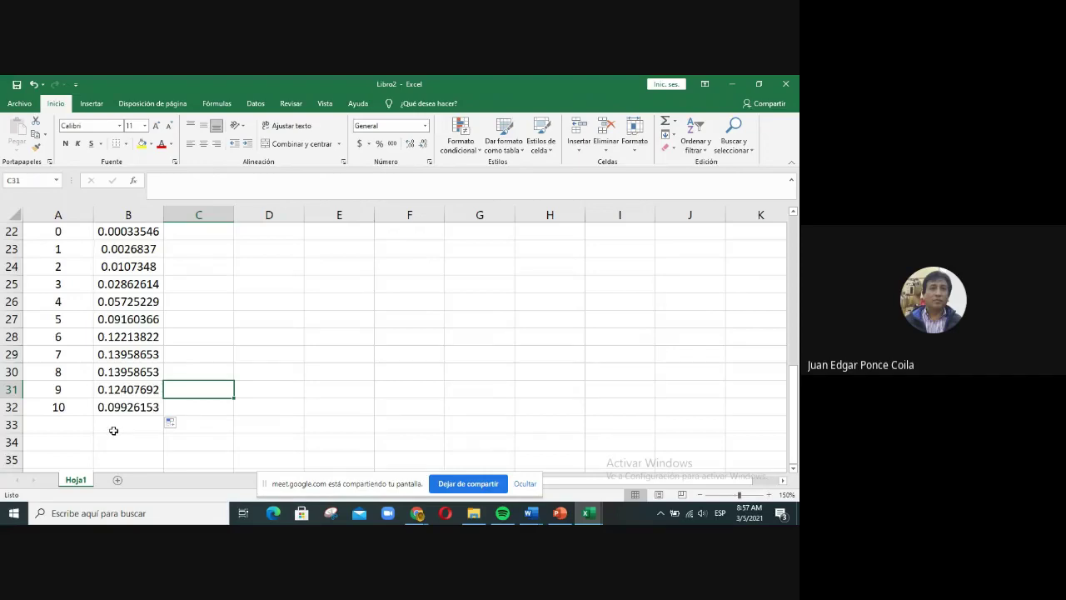
{"action": "scroll", "coordinate": [113, 430], "scroll_direction": "up", "scroll_amount": 1}
{"action": "scroll", "coordinate": [113, 431], "scroll_direction": "down", "scroll_amount": 1}
{"action": "scroll", "coordinate": [180, 423], "scroll_direction": "up", "scroll_amount": 1}
{"action": "scroll", "coordinate": [180, 423], "scroll_direction": "up", "scroll_amount": 6}
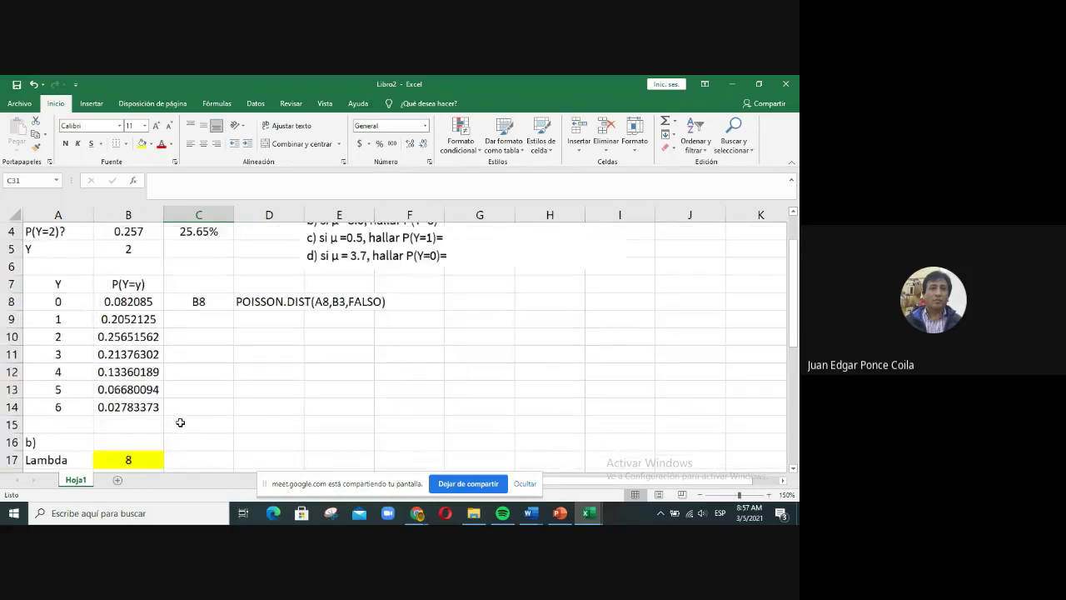
{"action": "scroll", "coordinate": [180, 422], "scroll_direction": "down", "scroll_amount": 3}
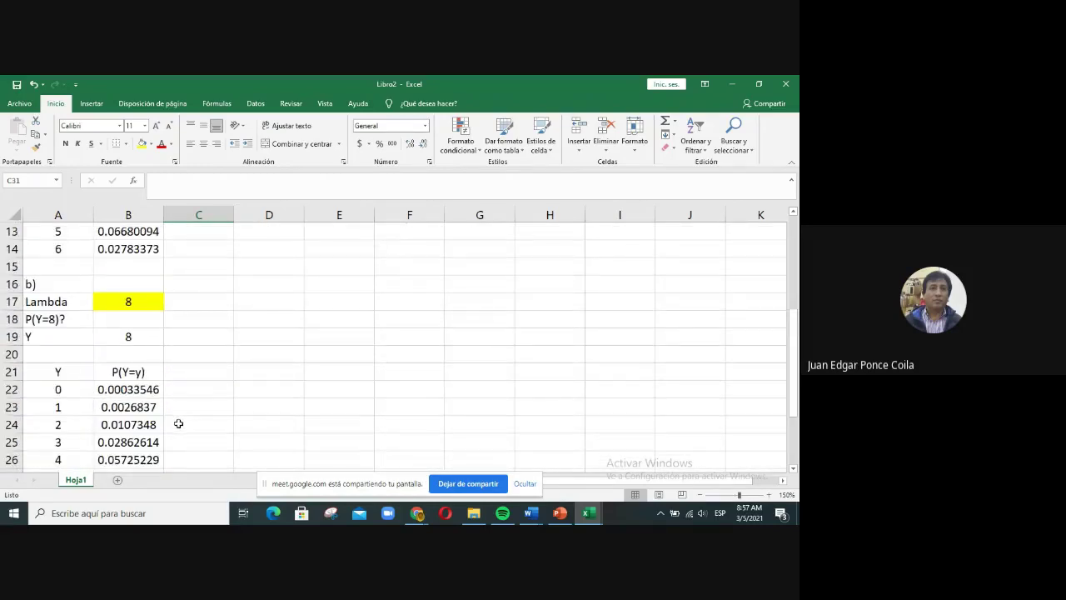
{"action": "scroll", "coordinate": [178, 424], "scroll_direction": "down", "scroll_amount": 3}
Step: Enter =B30 in B18 so P(Y=8) takes the table's probability for Y = 8
{"action": "left_click", "coordinate": [129, 266]}
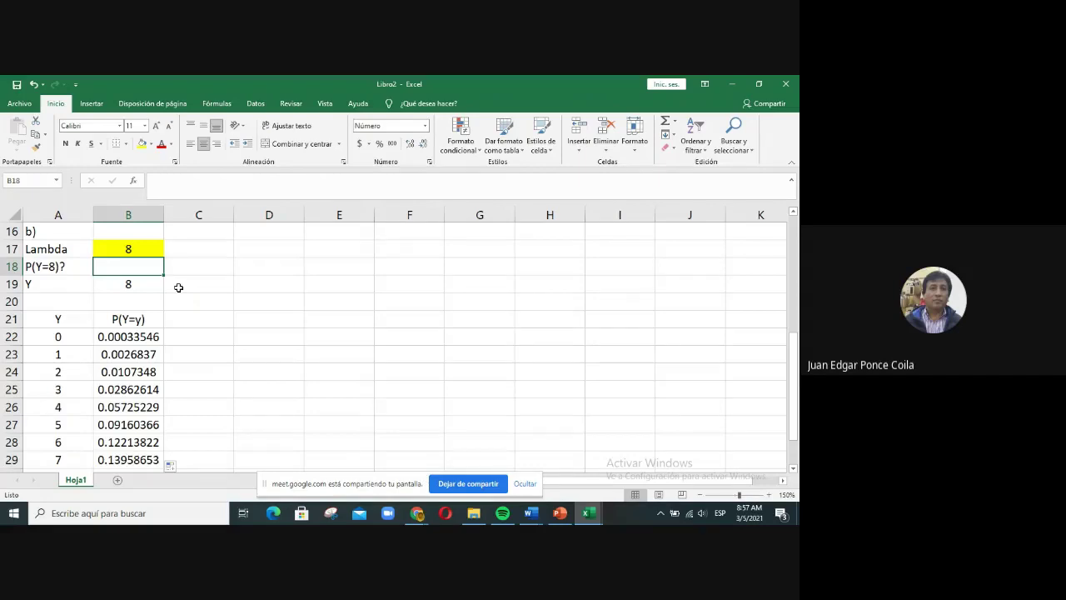
{"action": "type", "text": "="}
{"action": "key", "text": "Down"}
{"action": "key", "text": "Down"}
{"action": "key", "text": "Down"}
{"action": "key", "text": "Down"}
{"action": "key", "text": "Down"}
{"action": "key", "text": "Down"}
{"action": "key", "text": "Down"}
{"action": "key", "text": "Down"}
{"action": "key", "text": "Down"}
{"action": "key", "text": "Down"}
{"action": "key", "text": "Down"}
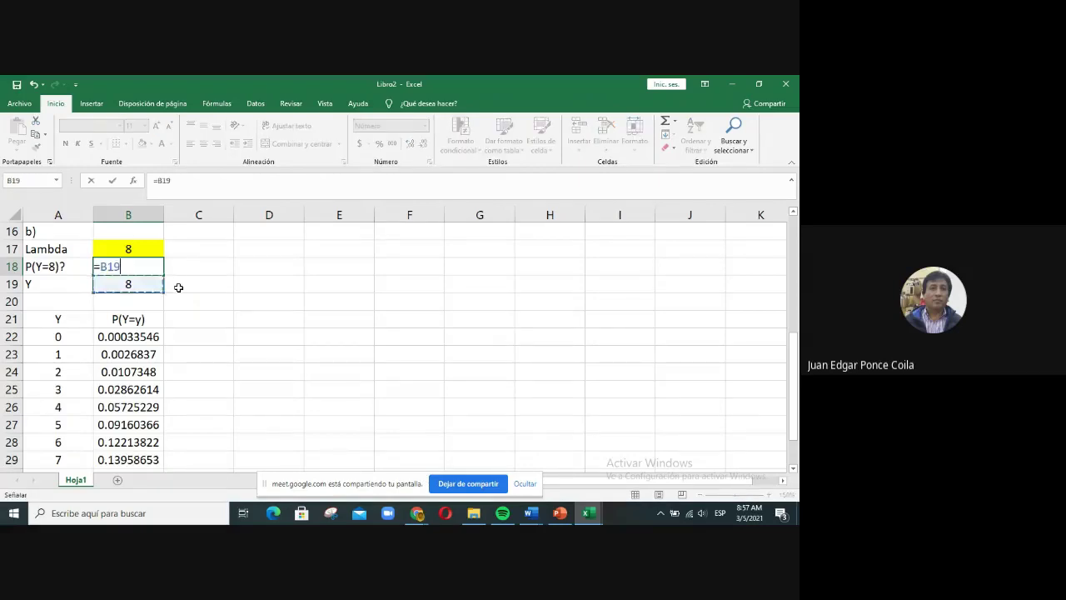
{"action": "key", "text": "Down"}
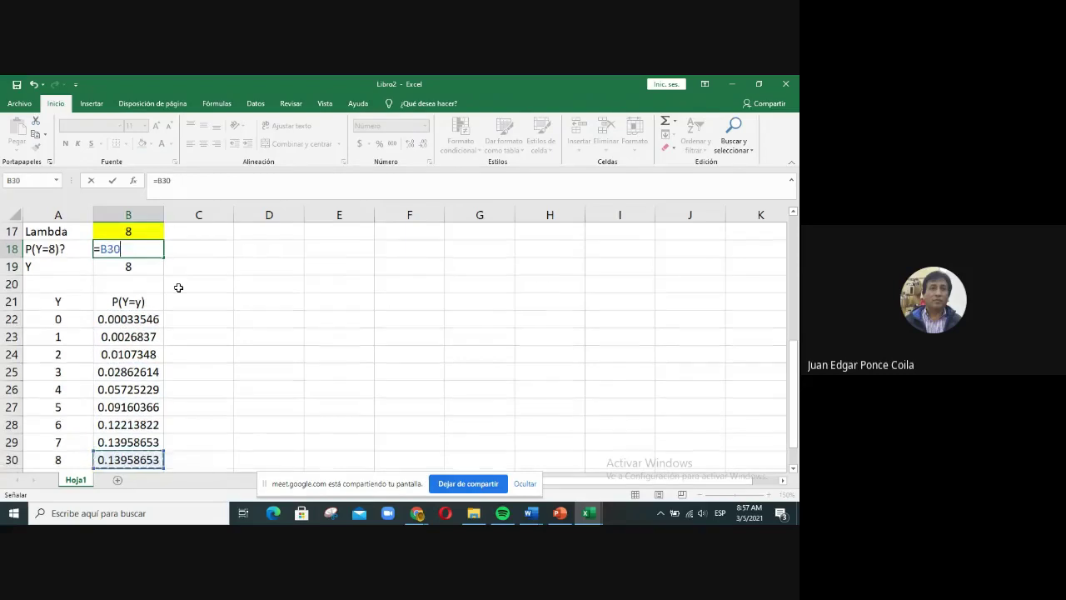
{"action": "key", "text": "Return"}
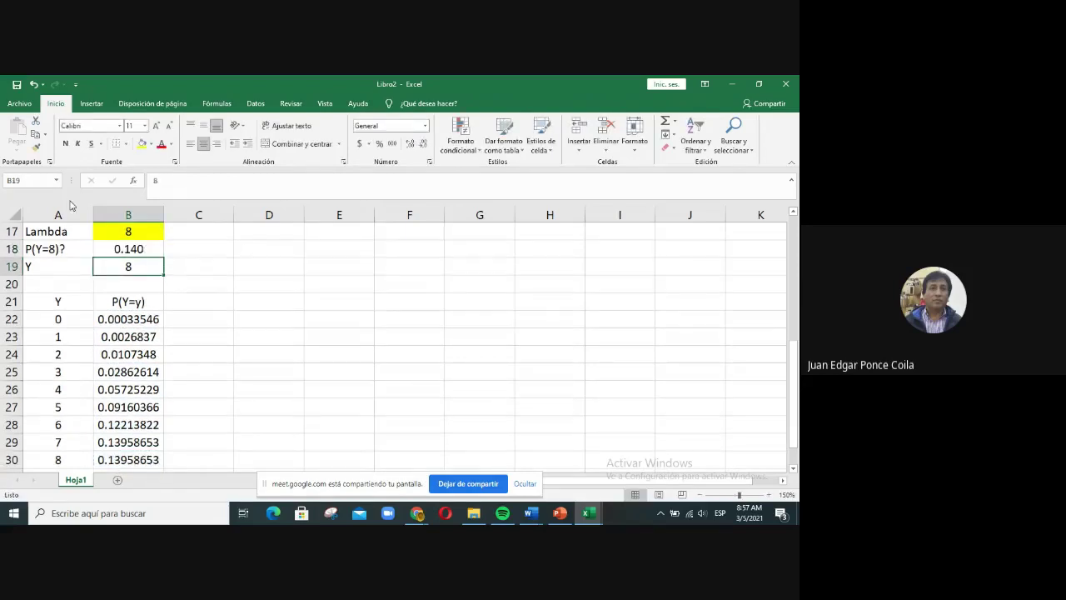
Step: Check the cell format of B18, keeping the Número category with 3 decimal places
{"action": "left_click", "coordinate": [133, 248]}
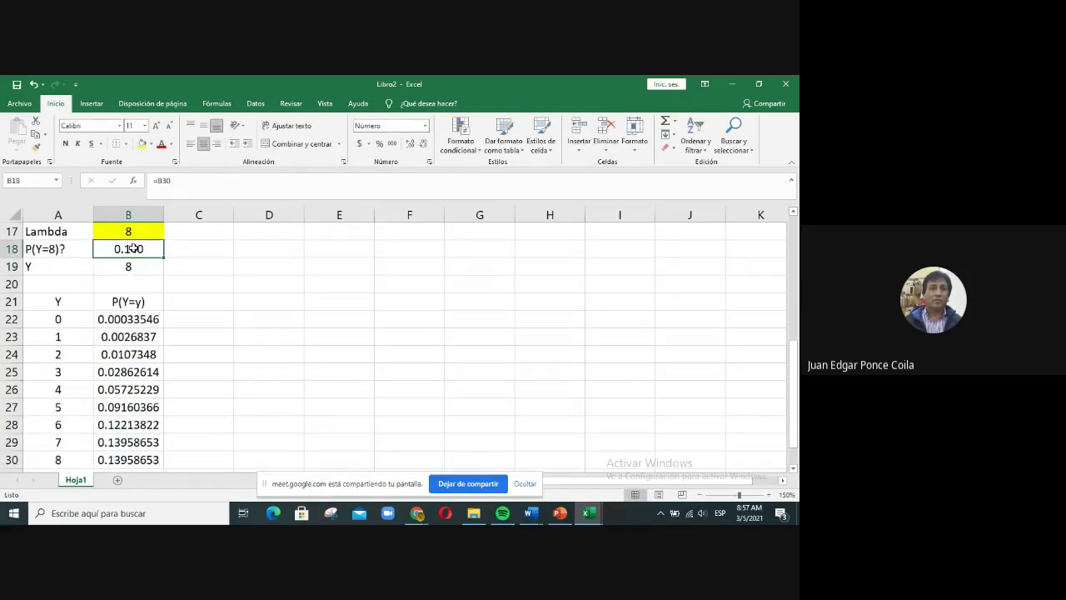
{"action": "right_click", "coordinate": [133, 249]}
{"action": "left_click", "coordinate": [210, 450]}
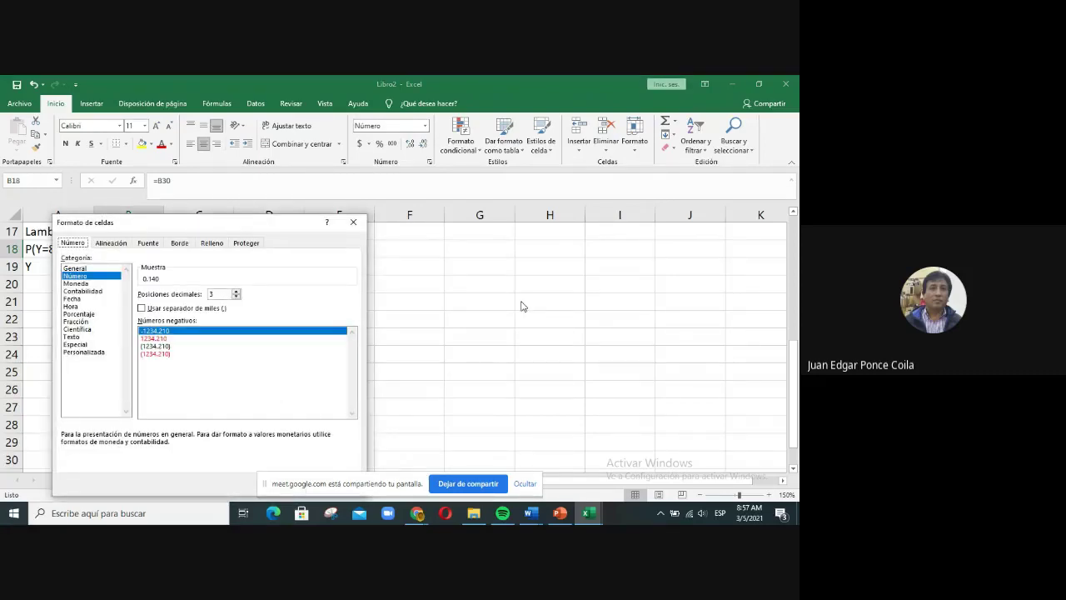
{"action": "key", "text": "Return"}
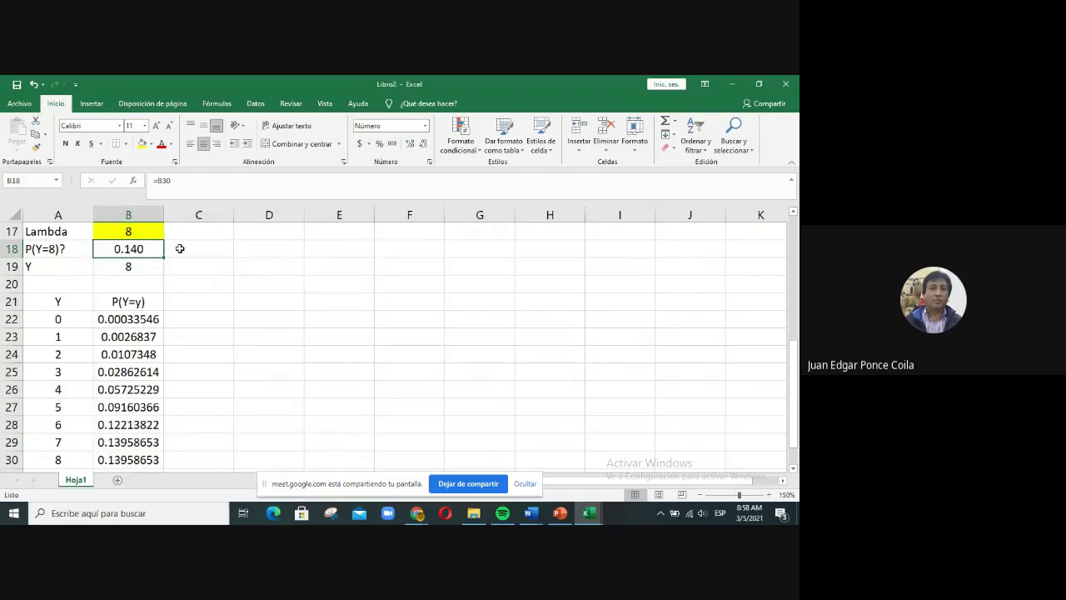
Step: Copy the P(Y=8) result from B18 and paste it as a value only into C18
{"action": "key", "text": "ctrl+c"}
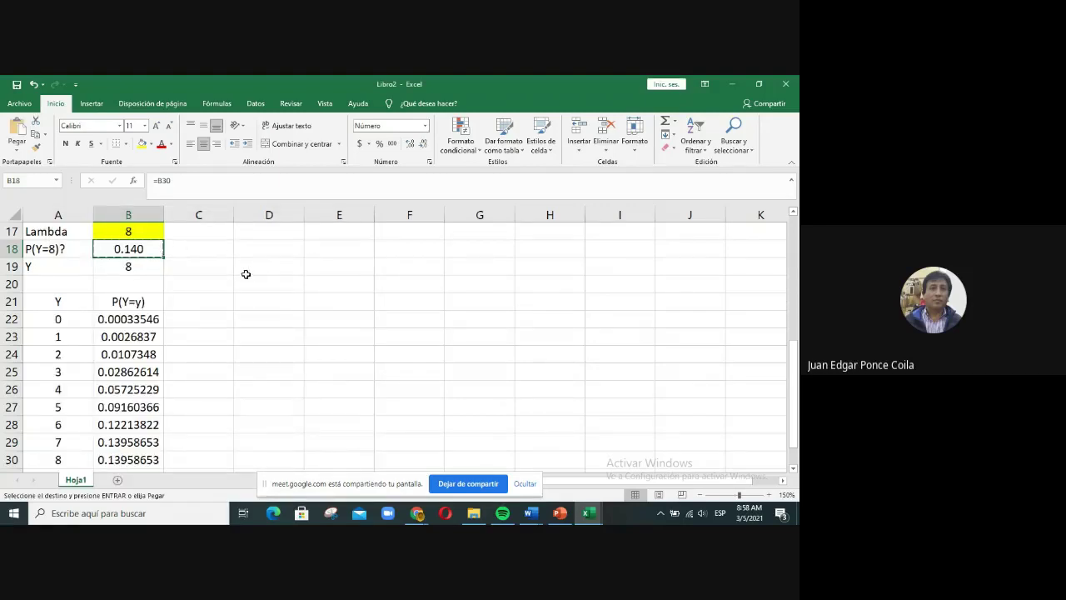
{"action": "left_click", "coordinate": [215, 242]}
{"action": "right_click", "coordinate": [216, 242]}
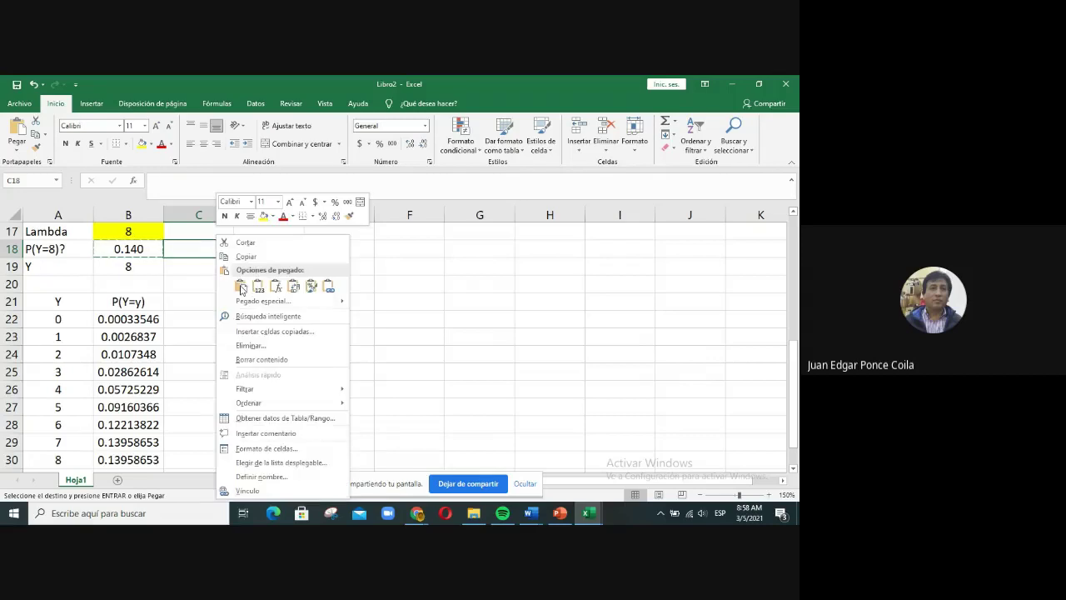
{"action": "left_click", "coordinate": [259, 285]}
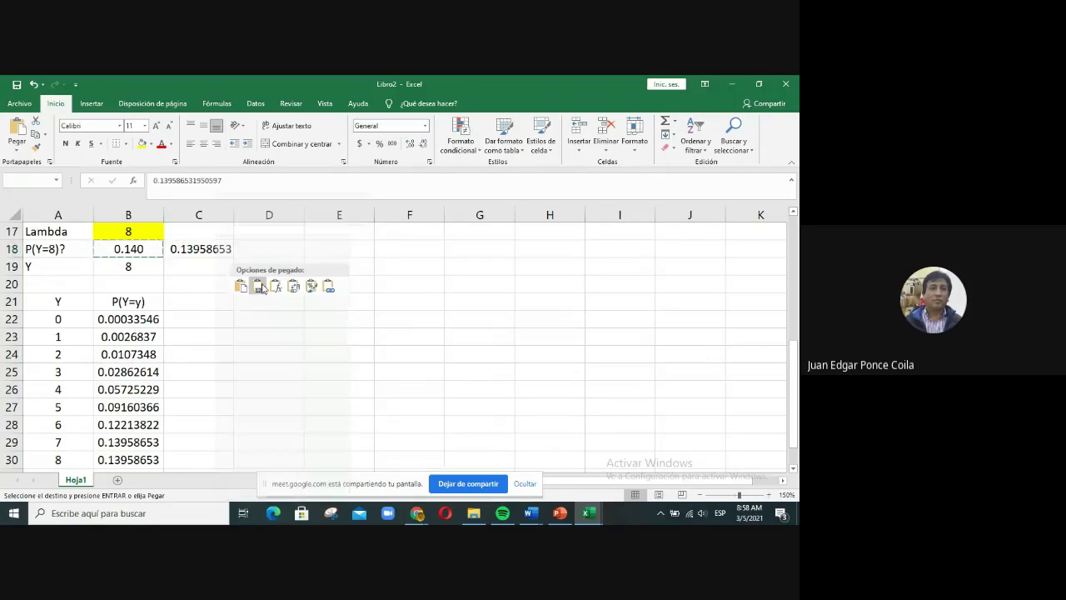
Step: Format the pasted P(Y=8) value in C18 with the Porcentaje category and center it in the cell
{"action": "right_click", "coordinate": [206, 247]}
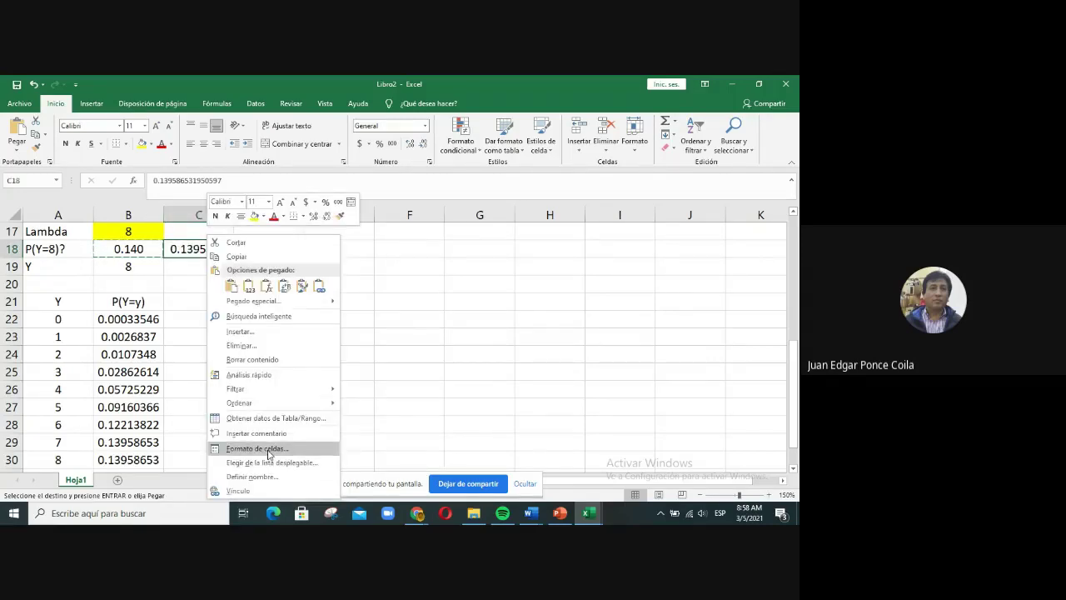
{"action": "left_click", "coordinate": [258, 448]}
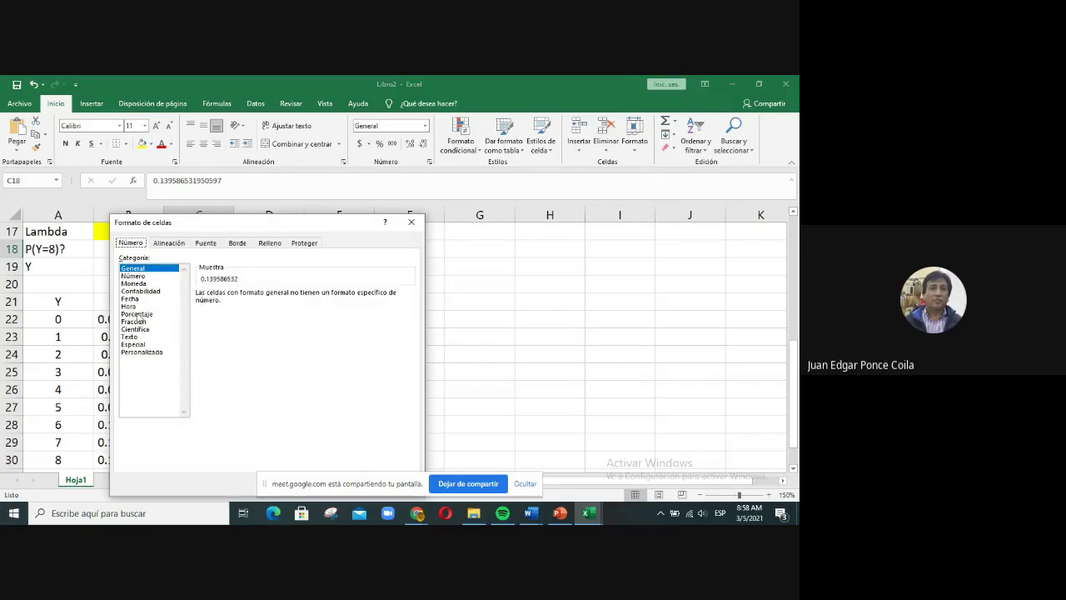
{"action": "left_click", "coordinate": [137, 314]}
{"action": "key", "text": "Return"}
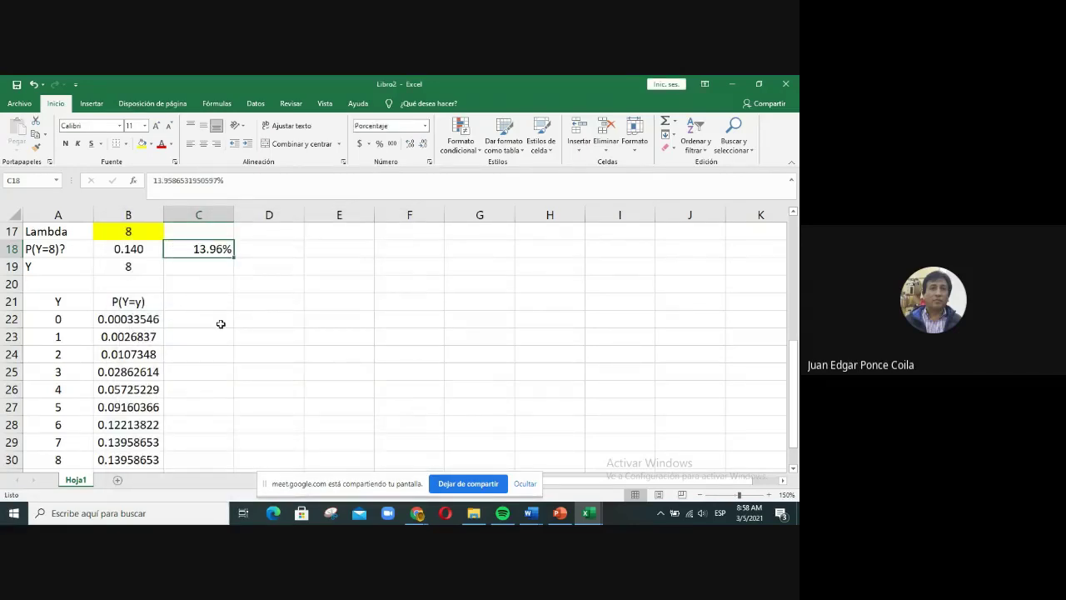
{"action": "scroll", "coordinate": [224, 325], "scroll_direction": "down", "scroll_amount": 2}
{"action": "scroll", "coordinate": [224, 325], "scroll_direction": "up", "scroll_amount": 4}
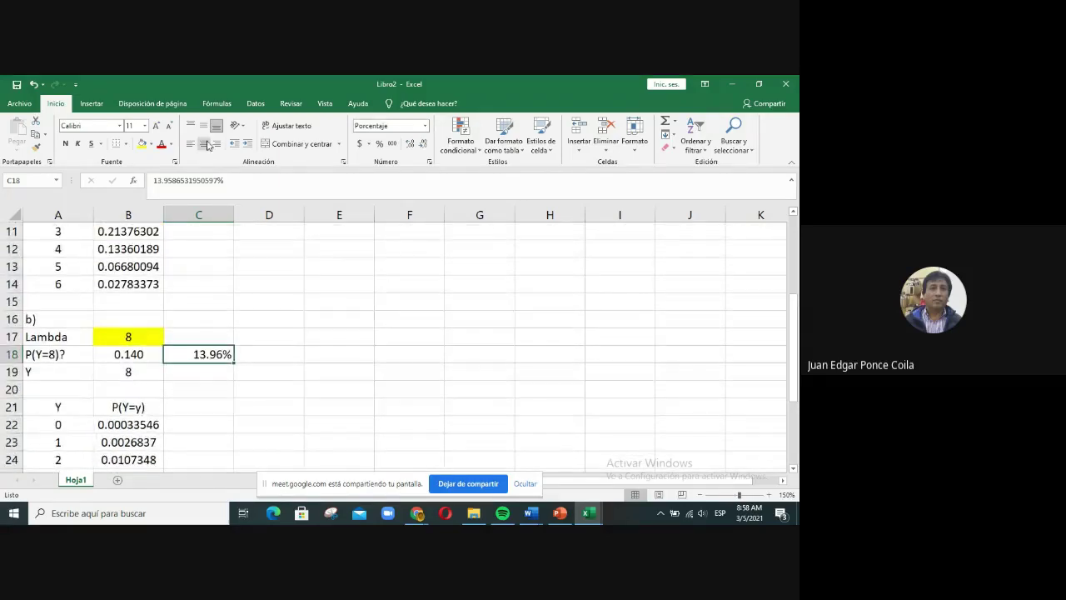
{"action": "scroll", "coordinate": [304, 359], "scroll_direction": "up", "scroll_amount": 3}
{"action": "scroll", "coordinate": [304, 359], "scroll_direction": "down", "scroll_amount": 6}
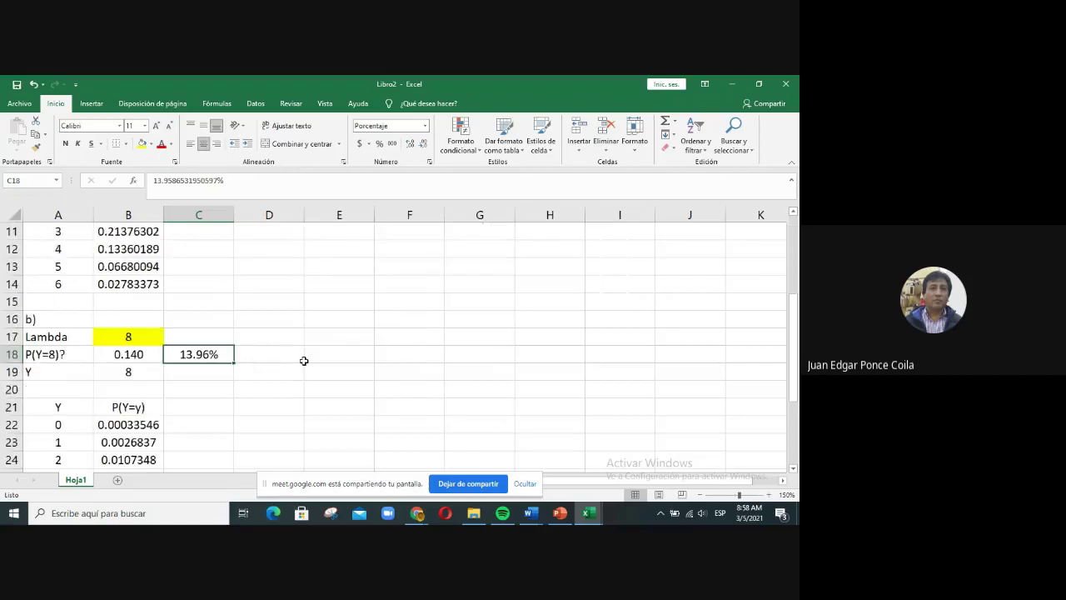
Step: Review the exercise list's b) statement against exercise b)'s lambda, P(Y=8) result and probability table
{"action": "scroll", "coordinate": [304, 360], "scroll_direction": "up", "scroll_amount": 4}
{"action": "scroll", "coordinate": [304, 362], "scroll_direction": "up", "scroll_amount": 3}
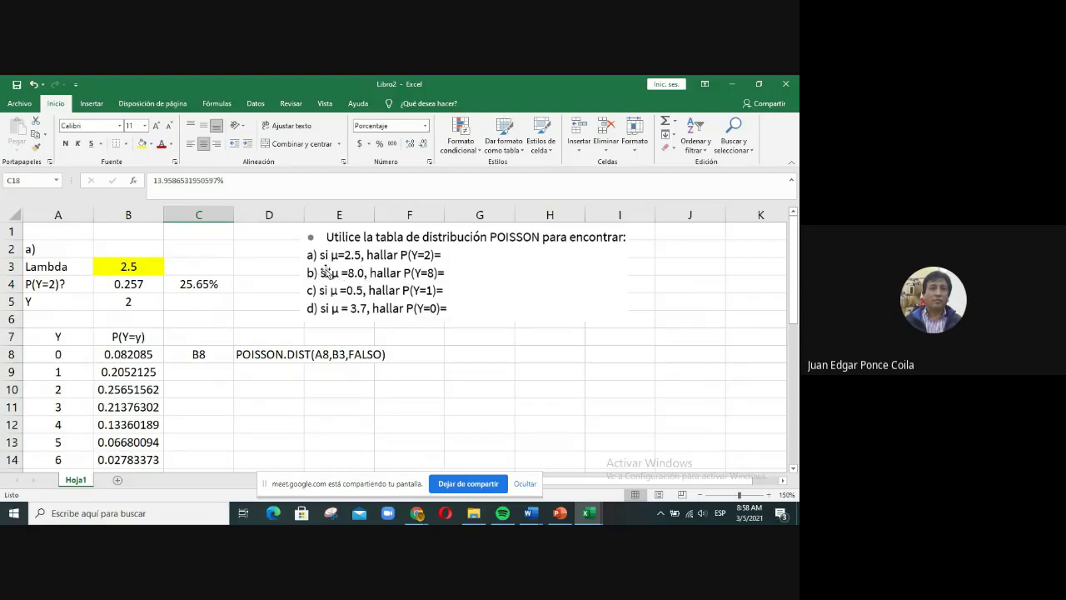
{"action": "scroll", "coordinate": [357, 325], "scroll_direction": "down", "scroll_amount": 2}
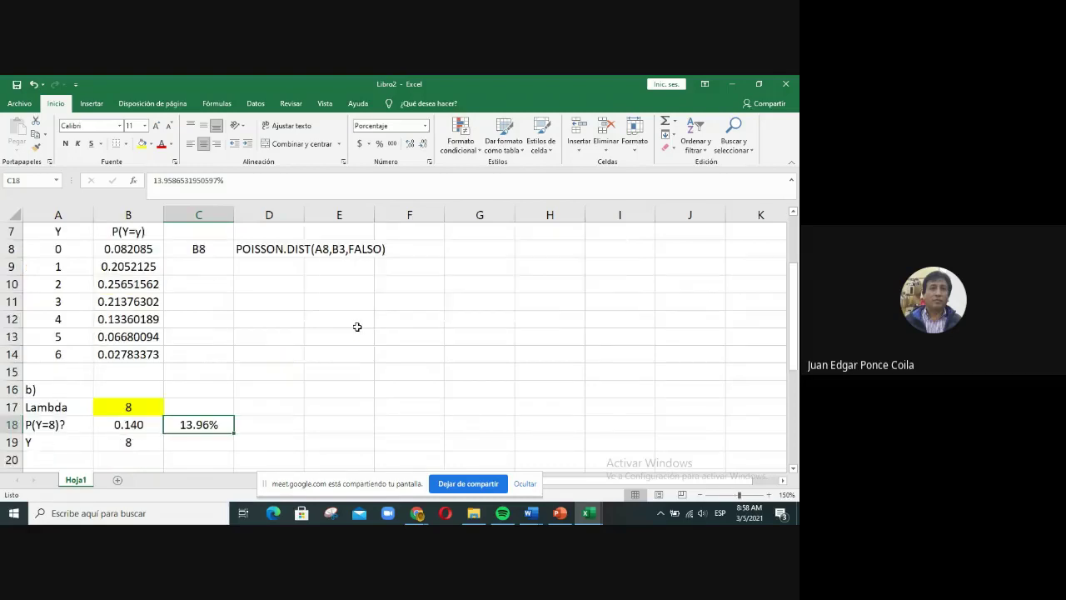
{"action": "scroll", "coordinate": [356, 325], "scroll_direction": "up", "scroll_amount": 1}
{"action": "scroll", "coordinate": [316, 344], "scroll_direction": "down", "scroll_amount": 3}
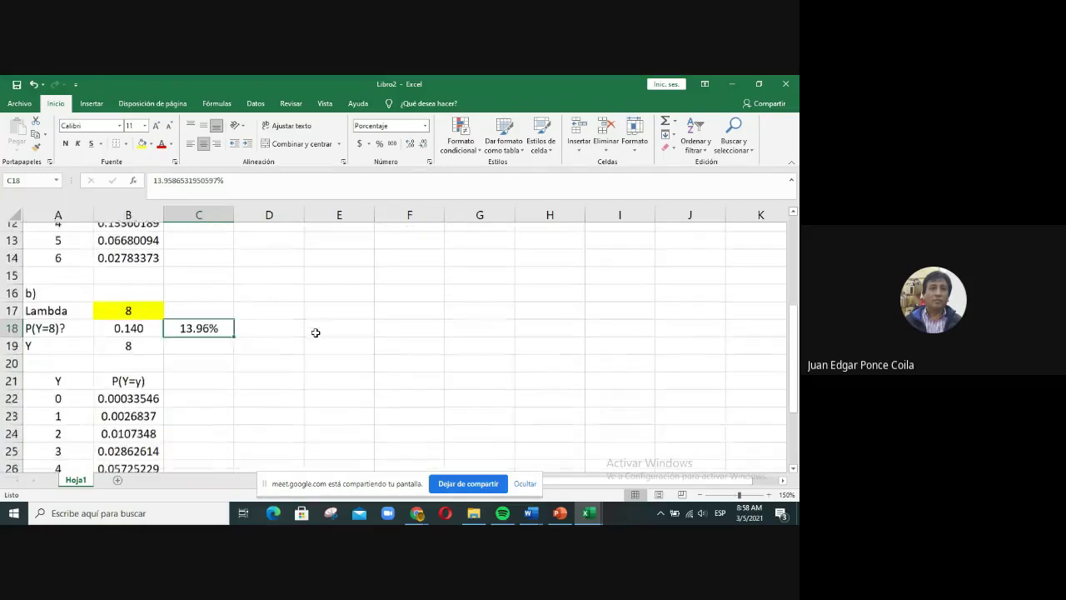
{"action": "scroll", "coordinate": [318, 330], "scroll_direction": "down", "scroll_amount": 3}
{"action": "scroll", "coordinate": [317, 330], "scroll_direction": "down", "scroll_amount": 2}
{"action": "scroll", "coordinate": [316, 330], "scroll_direction": "up", "scroll_amount": 6}
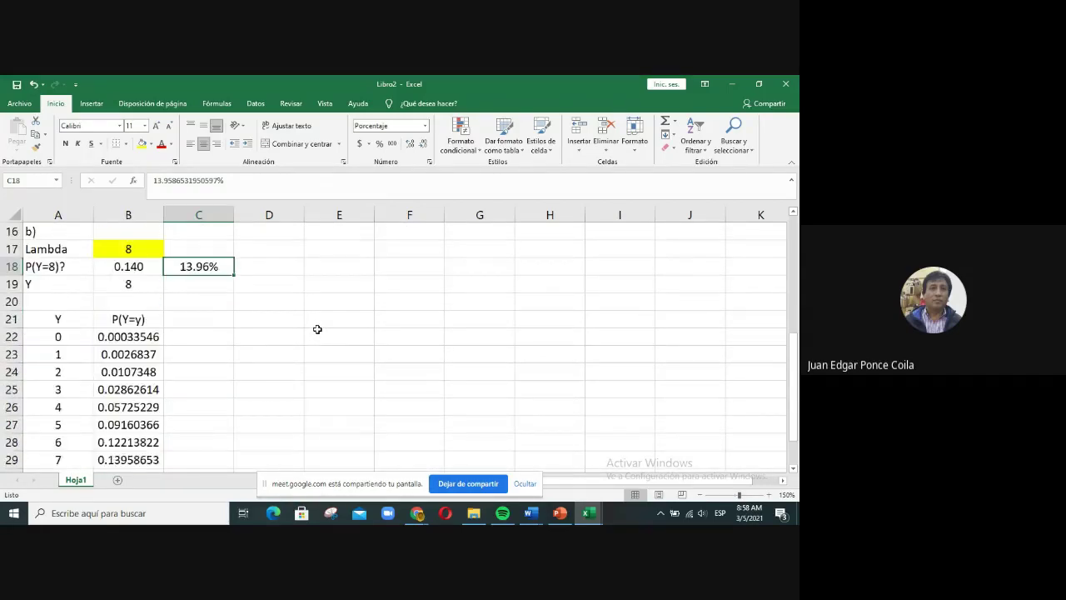
{"action": "scroll", "coordinate": [192, 403], "scroll_direction": "down", "scroll_amount": 3}
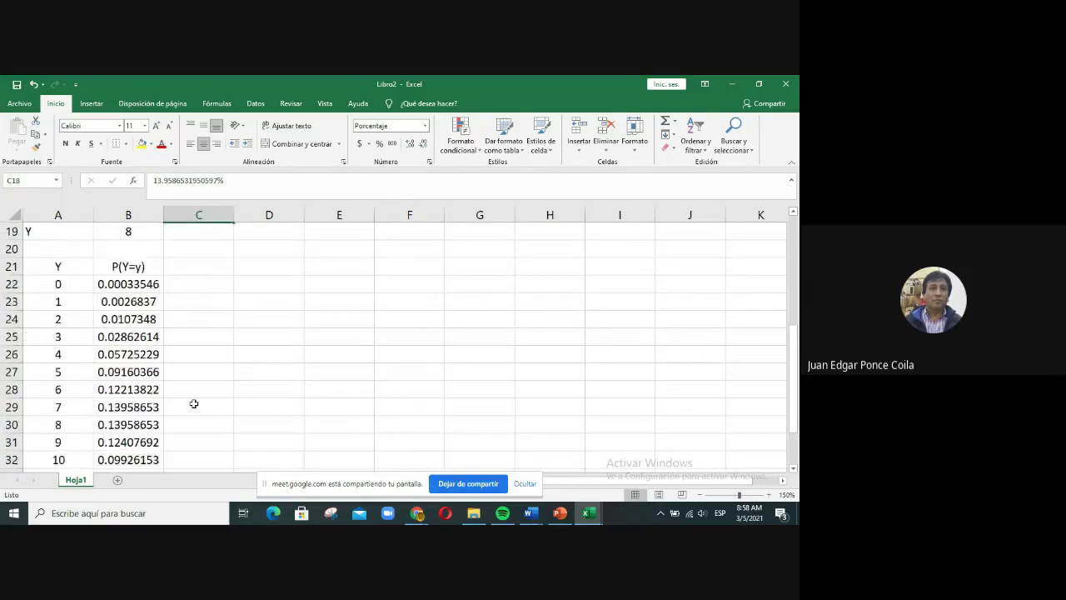
Step: Enter the heading c) in A34, below exercise b)'s probability table
{"action": "scroll", "coordinate": [193, 403], "scroll_direction": "up", "scroll_amount": 2}
{"action": "scroll", "coordinate": [194, 403], "scroll_direction": "down", "scroll_amount": 5}
{"action": "left_click", "coordinate": [54, 334]}
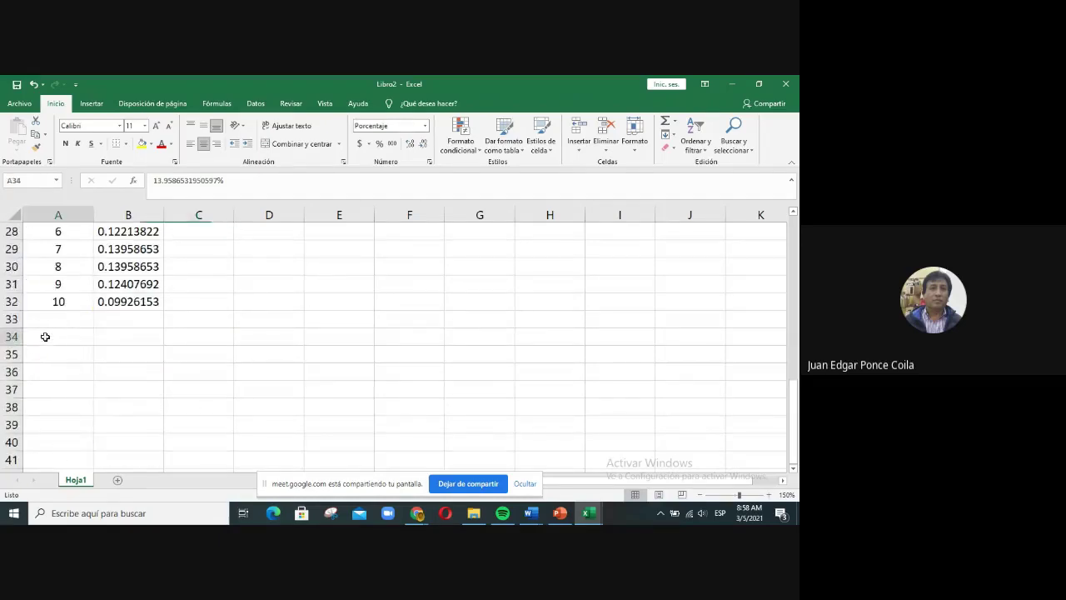
{"action": "type", "text": "c)"}
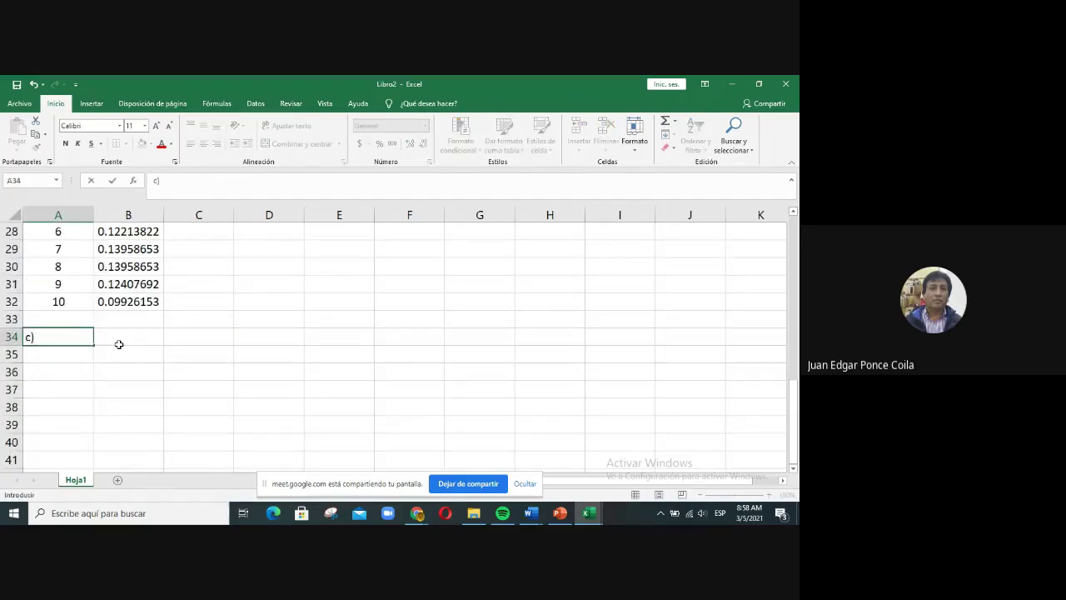
{"action": "key", "text": "Return"}
Step: Copy exercise b)'s block A17:B22, from Lambda to the Y = 0 row, and paste it at A35 under c)
{"action": "scroll", "coordinate": [146, 327], "scroll_direction": "up", "scroll_amount": 6}
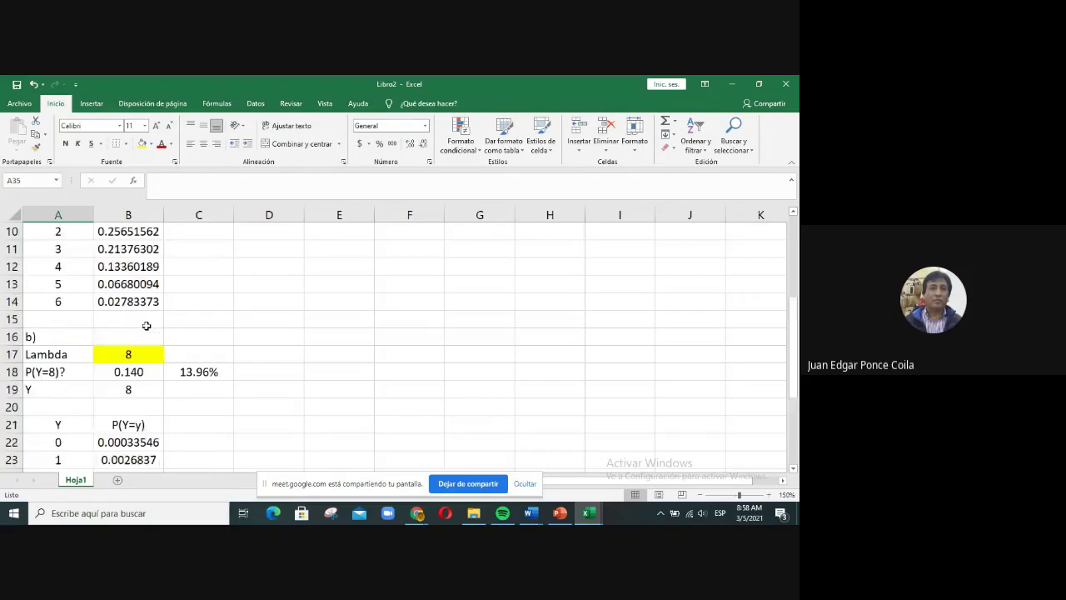
{"action": "left_click", "coordinate": [41, 356]}
{"action": "left_click_drag", "start_coordinate": [41, 357], "coordinate": [127, 445]}
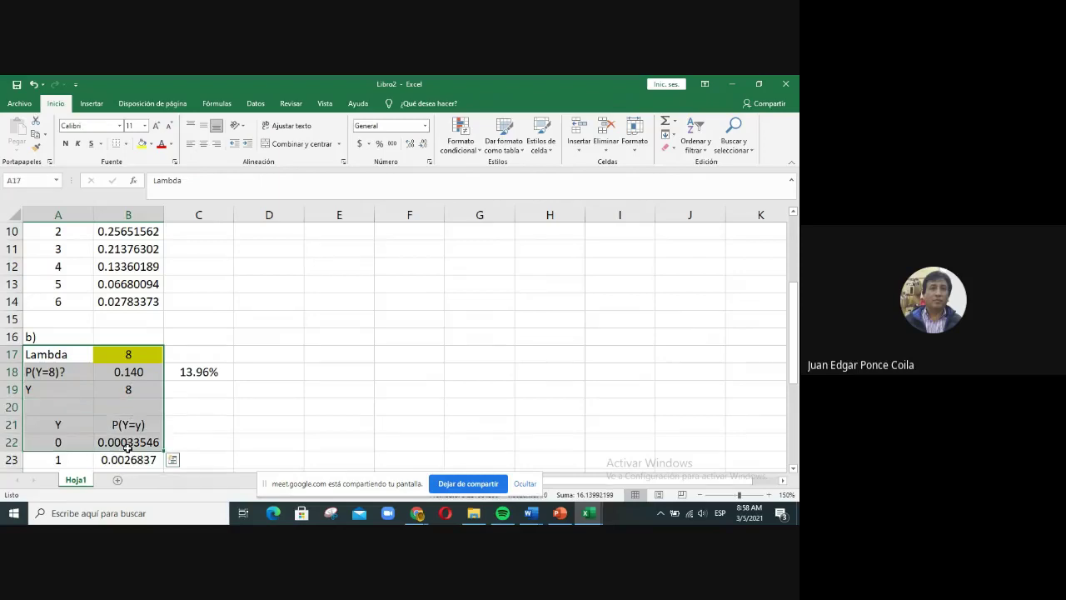
{"action": "key", "text": "ctrl+c"}
{"action": "scroll", "coordinate": [127, 433], "scroll_direction": "down", "scroll_amount": 7}
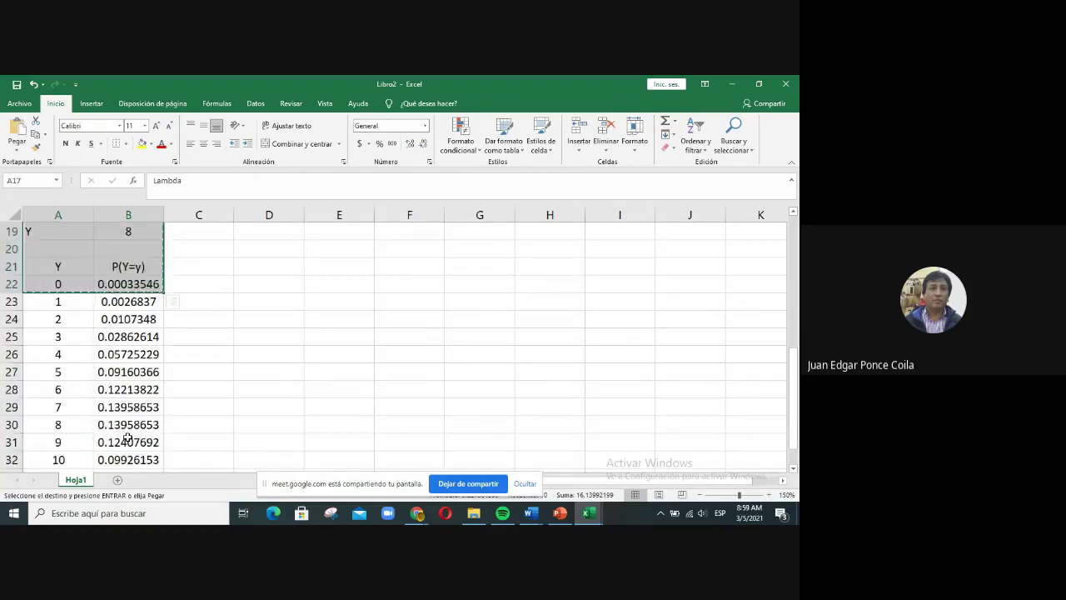
{"action": "scroll", "coordinate": [127, 429], "scroll_direction": "up", "scroll_amount": 7}
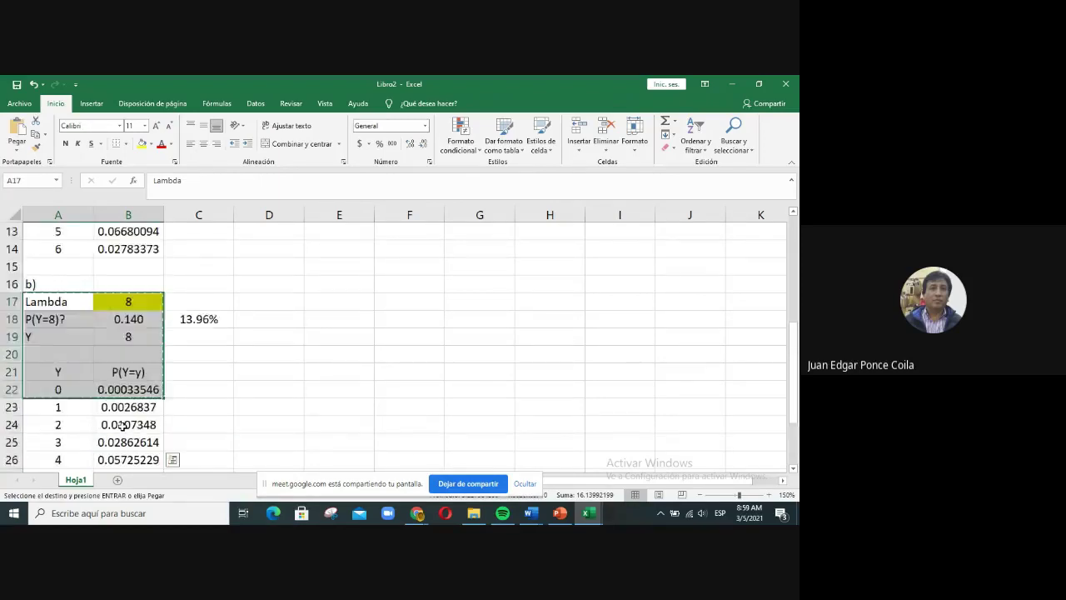
{"action": "scroll", "coordinate": [123, 426], "scroll_direction": "down", "scroll_amount": 5}
{"action": "left_click", "coordinate": [42, 408]}
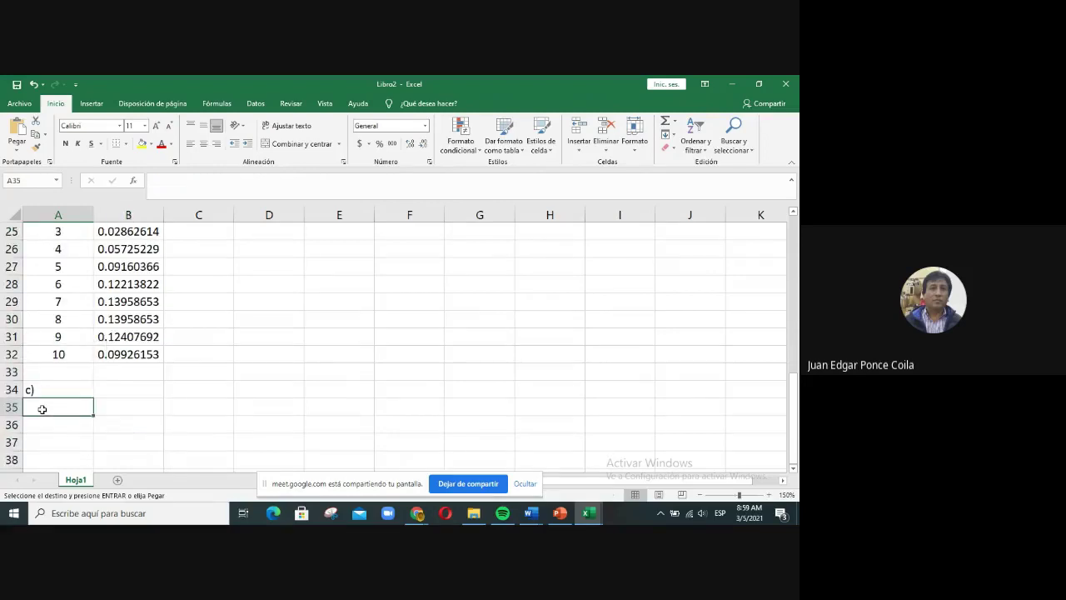
{"action": "key", "text": "ctrl+v"}
{"action": "left_click", "coordinate": [219, 414]}
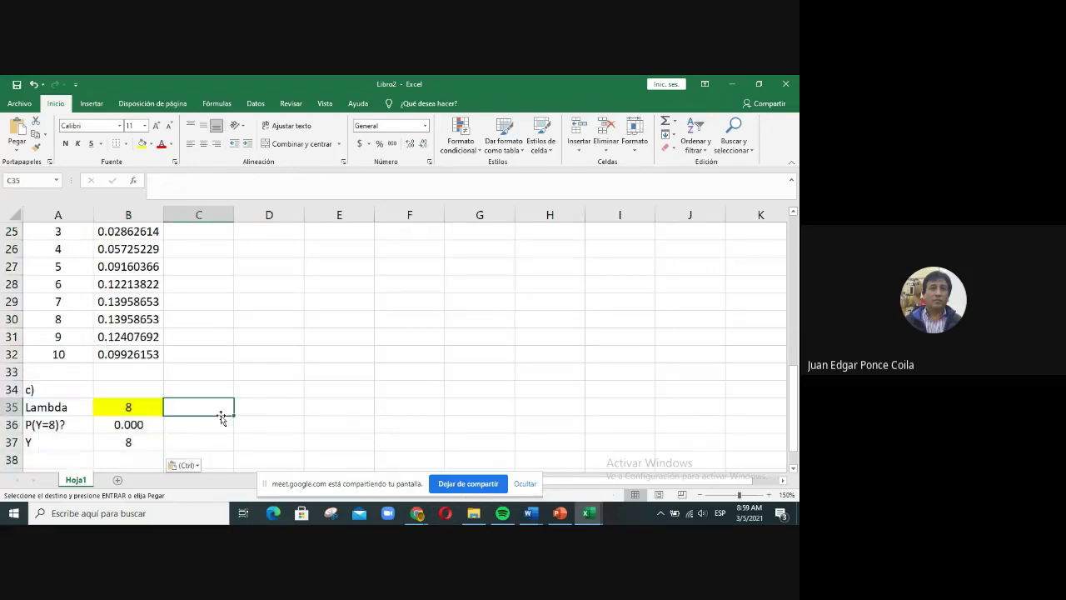
Step: Look up exercise c)'s mean in the statement and set the lambda in B17 to 0.5
{"action": "scroll", "coordinate": [220, 415], "scroll_direction": "up", "scroll_amount": 4}
{"action": "scroll", "coordinate": [220, 415], "scroll_direction": "up", "scroll_amount": 4}
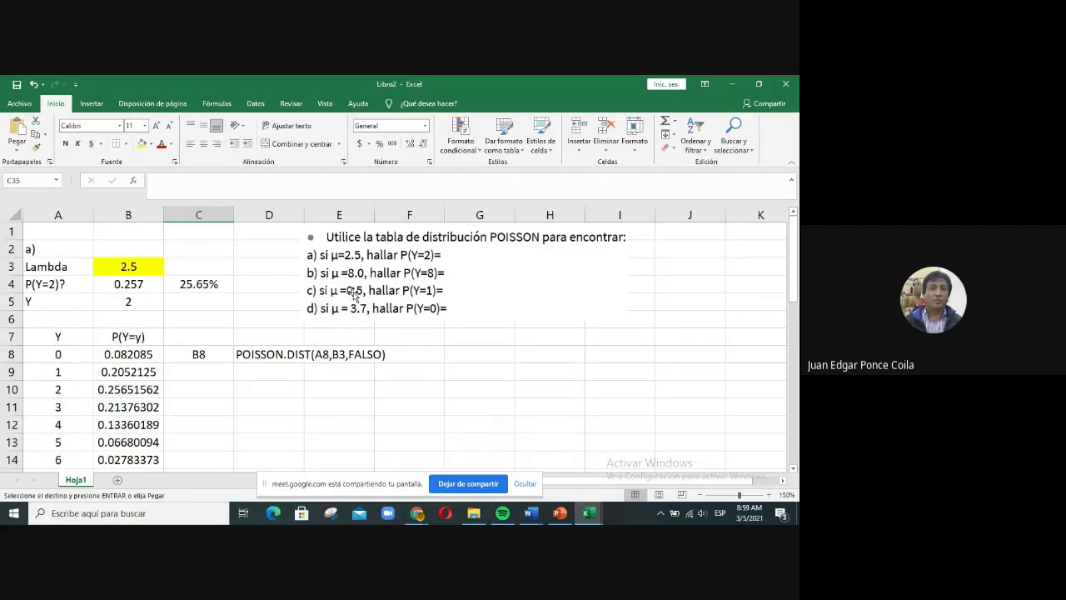
{"action": "scroll", "coordinate": [354, 292], "scroll_direction": "down", "scroll_amount": 3}
{"action": "left_click", "coordinate": [126, 354]}
{"action": "type", "text": "0"}
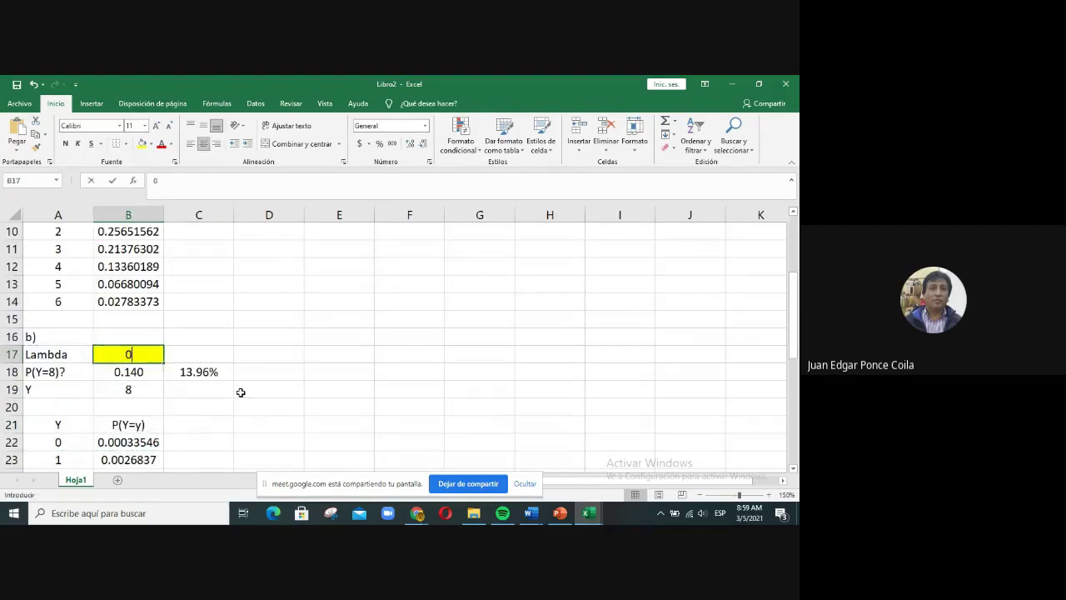
{"action": "type", "text": ".5"}
{"action": "key", "text": "Return"}
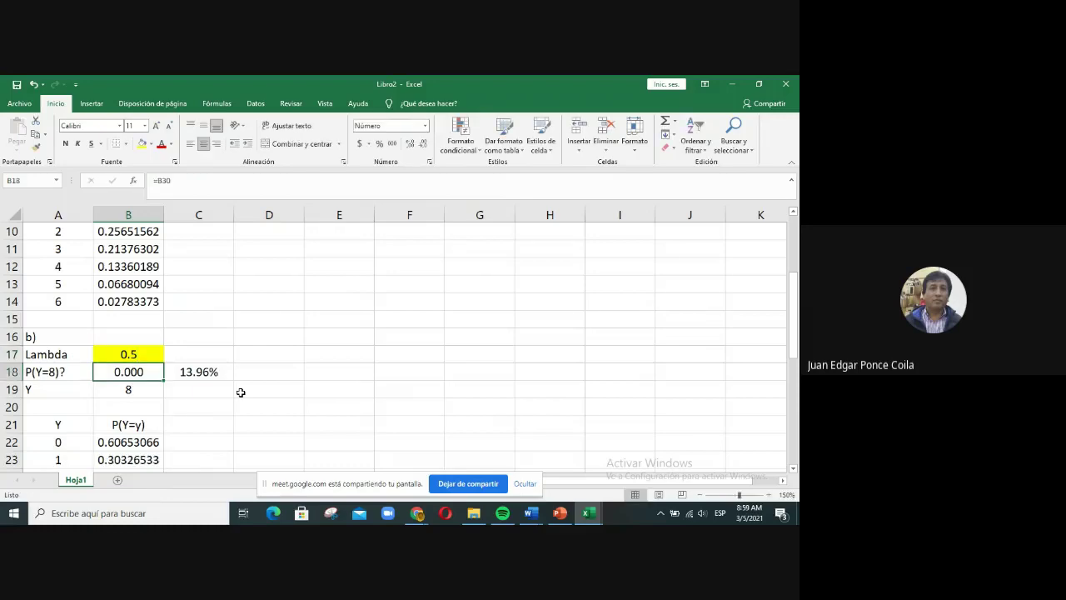
Step: Clear the P(Y=8) result in B18 and its percentage in C18
{"action": "key", "text": "Delete"}
{"action": "key", "text": "Right"}
{"action": "key", "text": "Delete"}
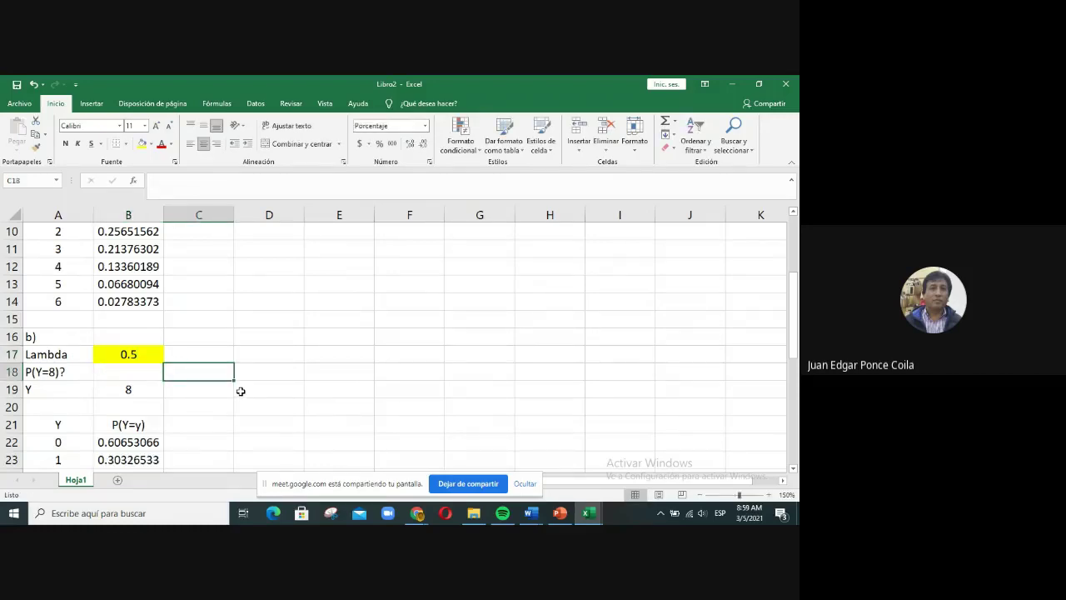
Step: Check the Y value asked for in exercise c) and set Y in B19 to 1
{"action": "scroll", "coordinate": [242, 387], "scroll_direction": "up", "scroll_amount": 3}
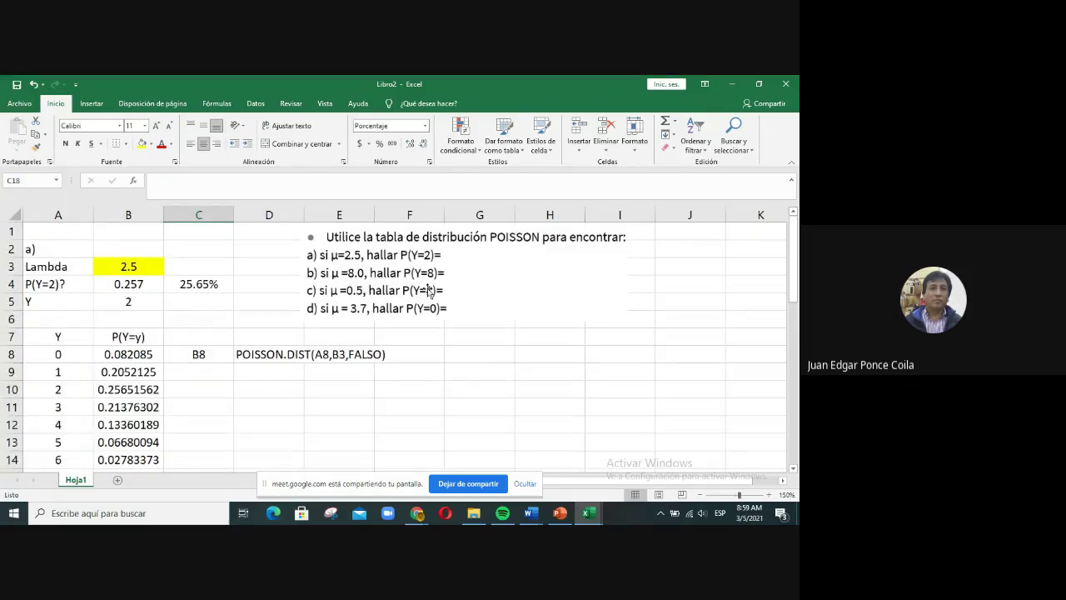
{"action": "scroll", "coordinate": [308, 339], "scroll_direction": "down", "scroll_amount": 2}
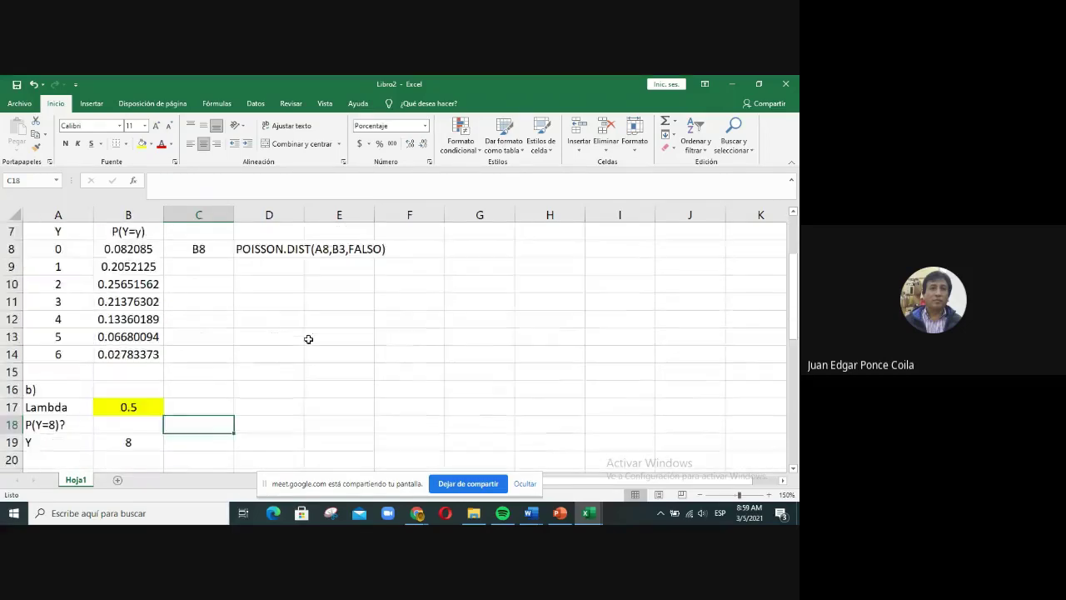
{"action": "scroll", "coordinate": [309, 339], "scroll_direction": "down", "scroll_amount": 2}
{"action": "key", "text": "Down"}
{"action": "key", "text": "Left"}
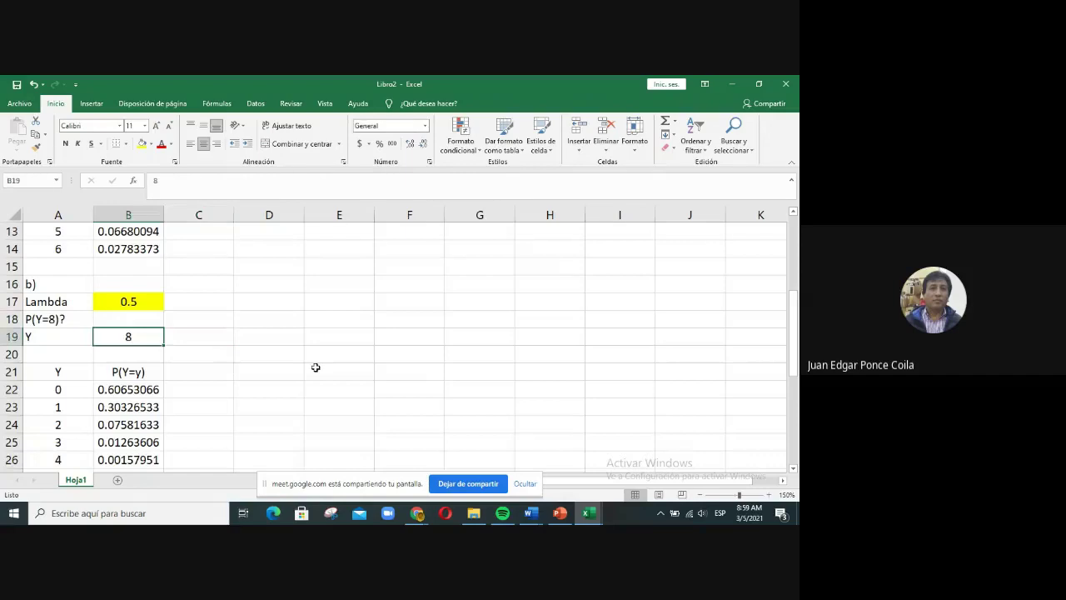
{"action": "type", "text": "1"}
{"action": "key", "text": "Return"}
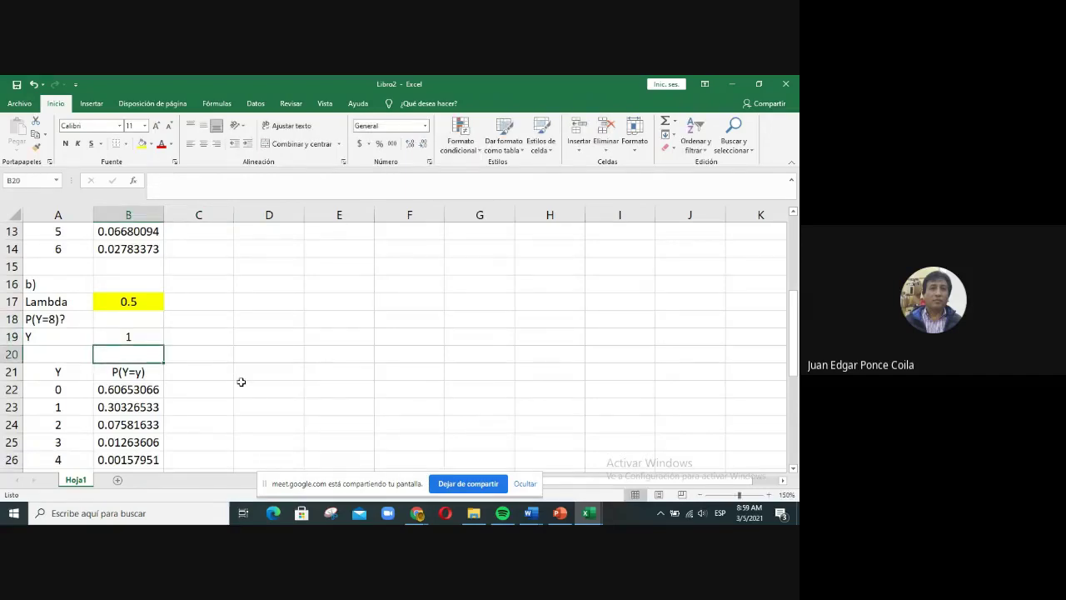
Step: Compare B22's POISSON.DIST formula with the Poisson density function on slide 5 of the PowerPoint presentation and return to the Libro2 workbook in Excel
{"action": "left_click", "coordinate": [128, 379]}
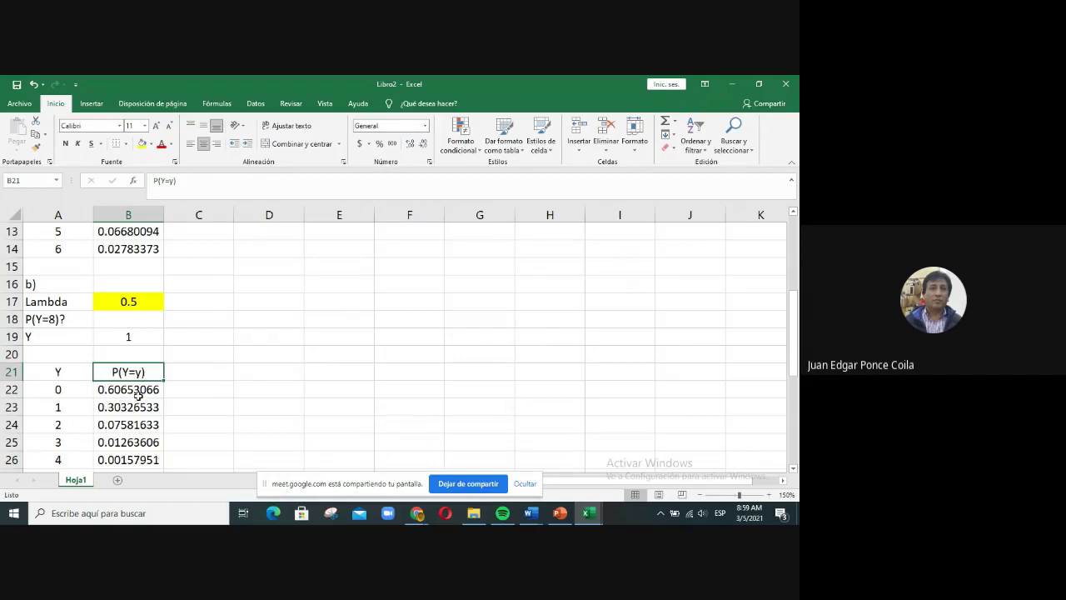
{"action": "left_click", "coordinate": [138, 396]}
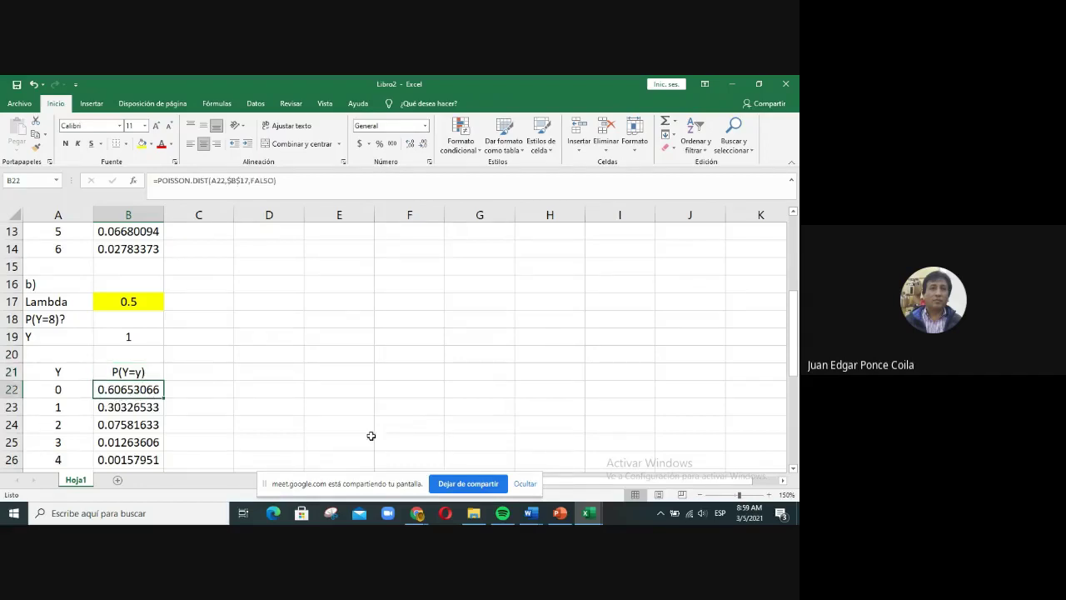
{"action": "left_click", "coordinate": [560, 514]}
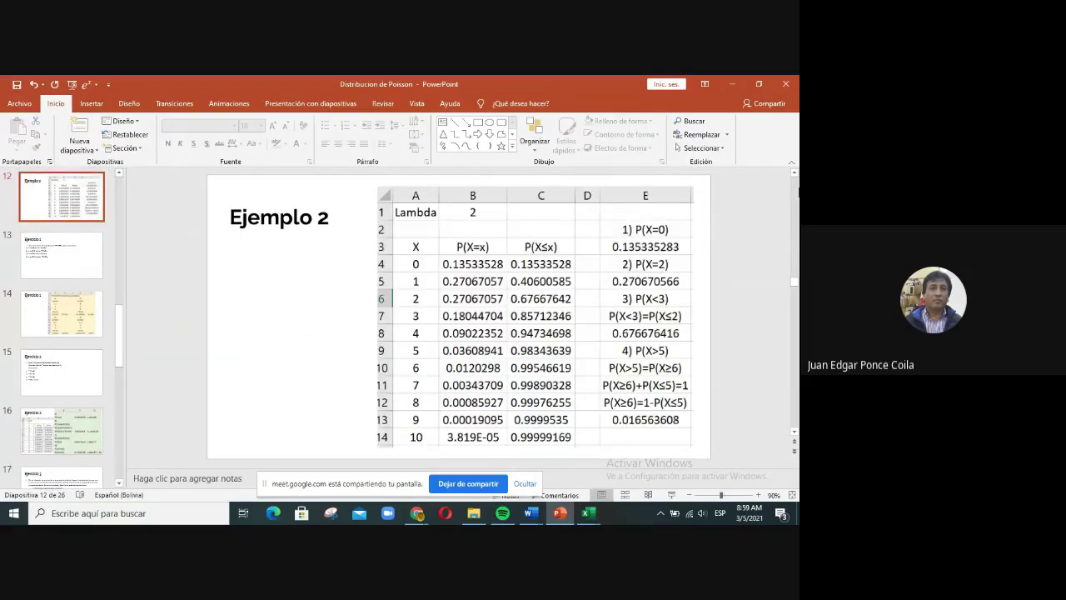
{"action": "key", "text": "Page_Up"}
{"action": "key", "text": "Page_Up"}
{"action": "key", "text": "Page_Up"}
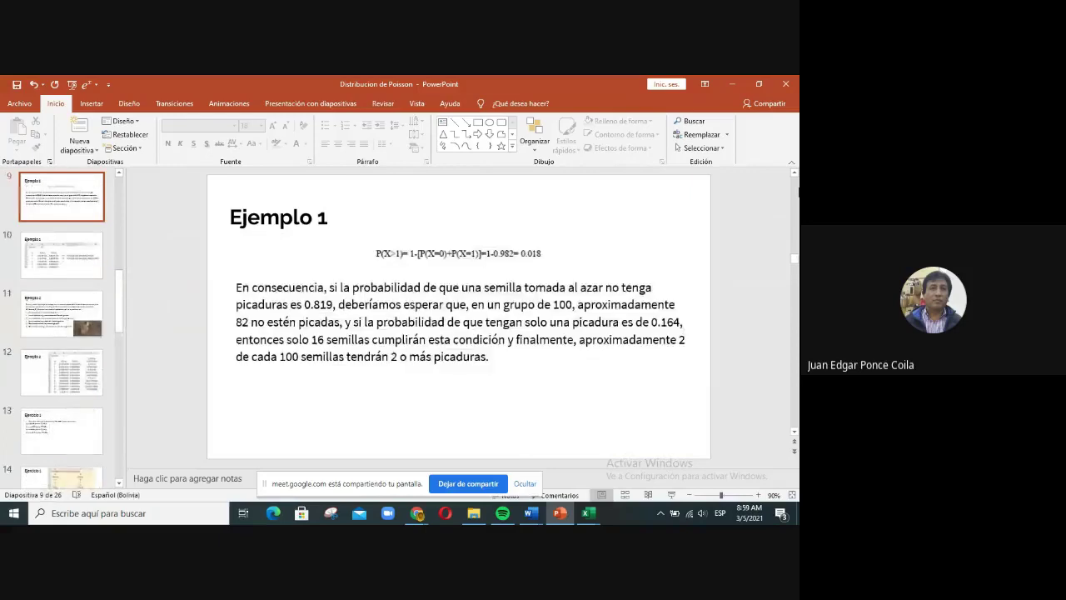
{"action": "key", "text": "Page_Up"}
{"action": "key", "text": "Page_Up"}
{"action": "key", "text": "Page_Up"}
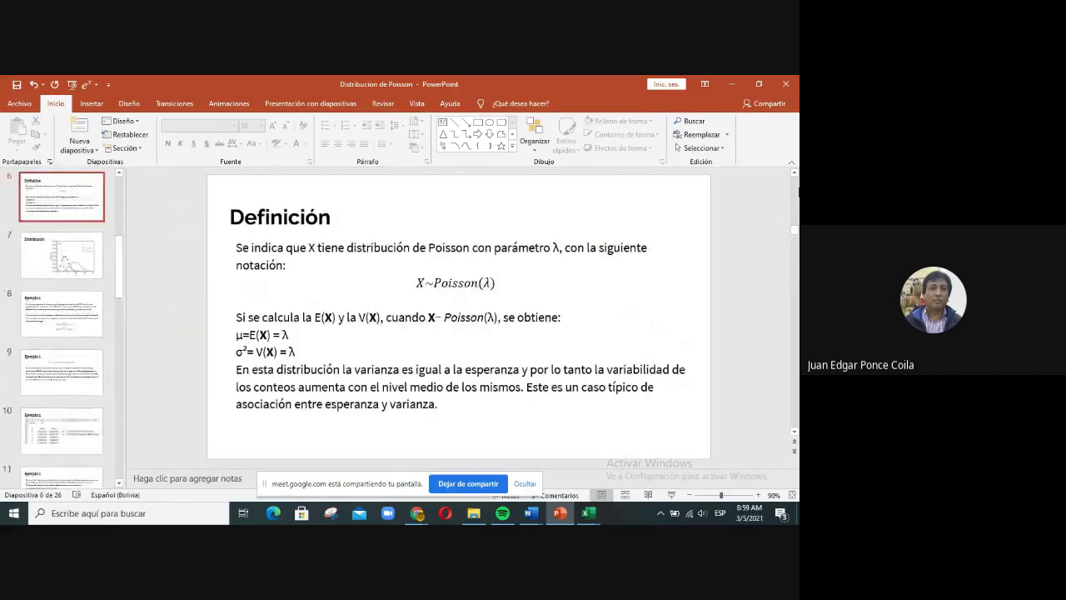
{"action": "key", "text": "Page_Up"}
{"action": "left_click", "coordinate": [50, 268]}
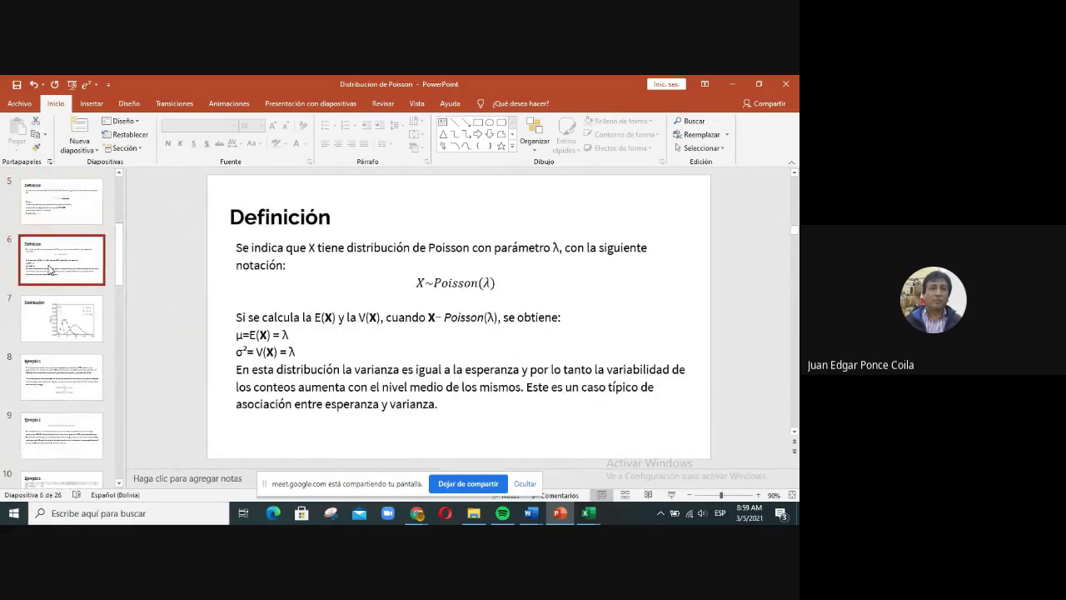
{"action": "key", "text": "Page_Up"}
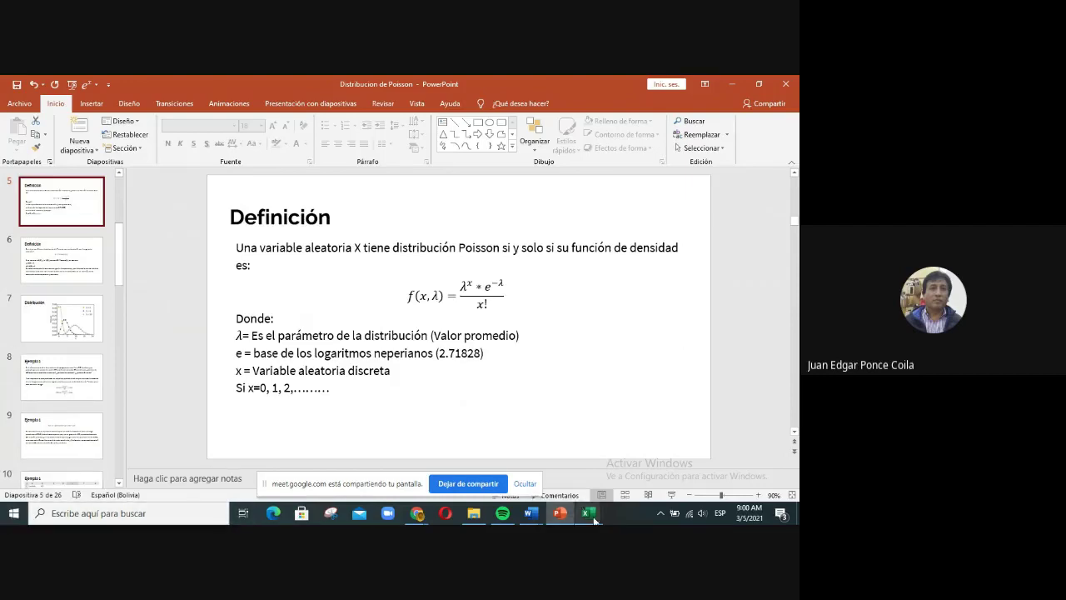
{"action": "mouse_move", "coordinate": [593, 515]}
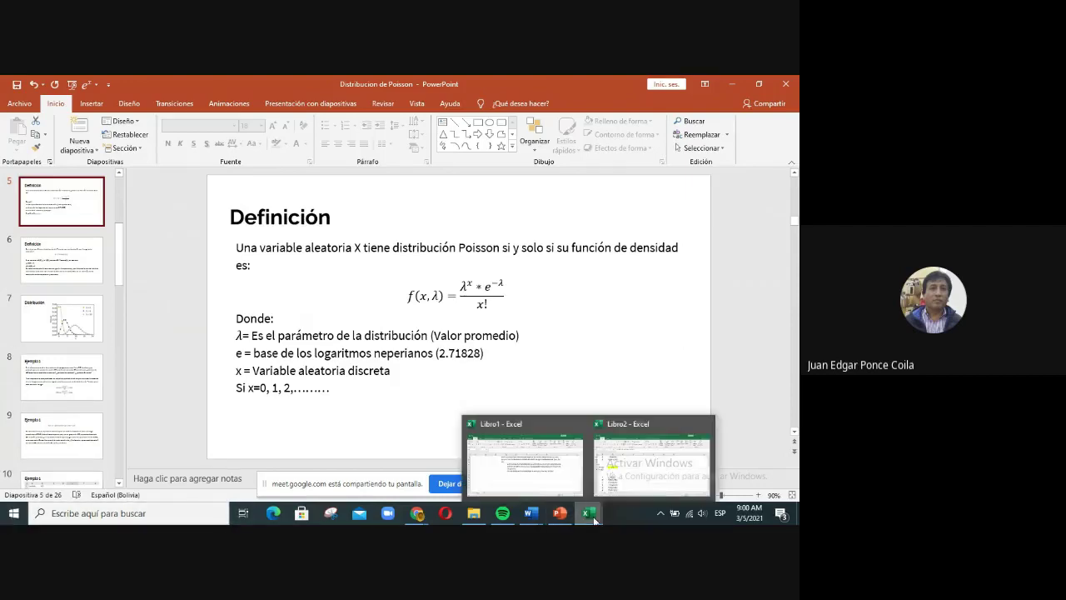
{"action": "left_click", "coordinate": [631, 476]}
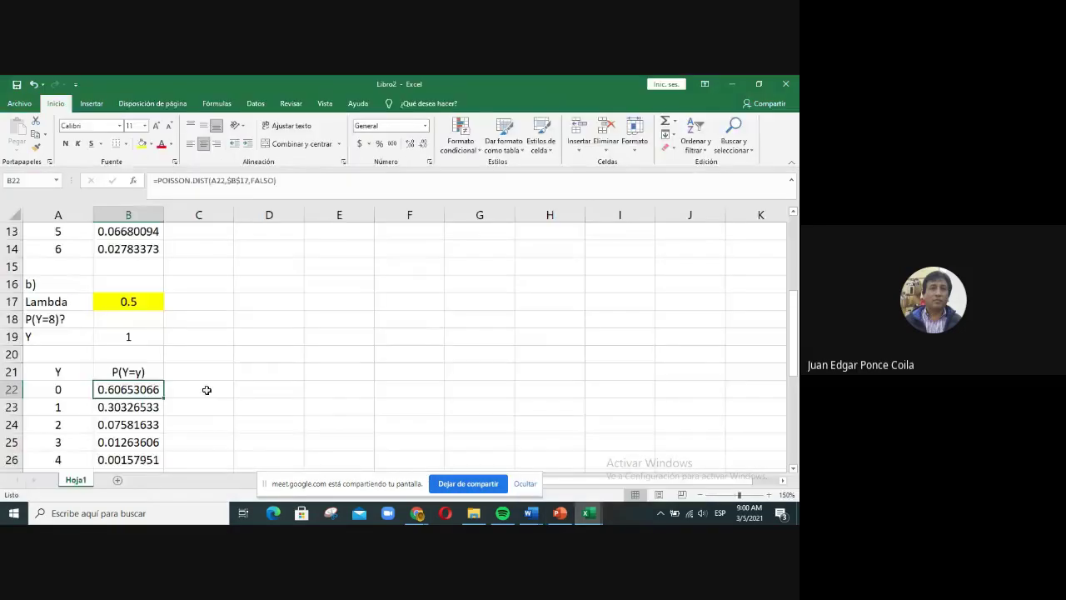
Step: Replace B22's POISSON.DIST formula with a manual one beginning with lambda raised to Y, =(B17^A22
{"action": "left_click", "coordinate": [204, 388]}
{"action": "left_click", "coordinate": [158, 390]}
{"action": "type", "text": "="}
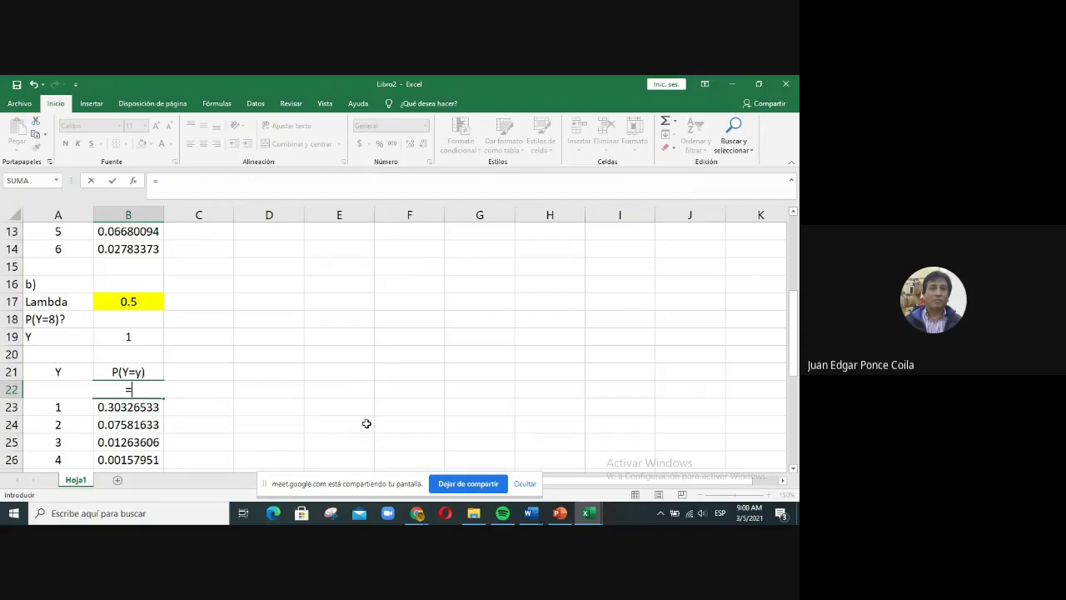
{"action": "type", "text": "("}
{"action": "key", "text": "Up"}
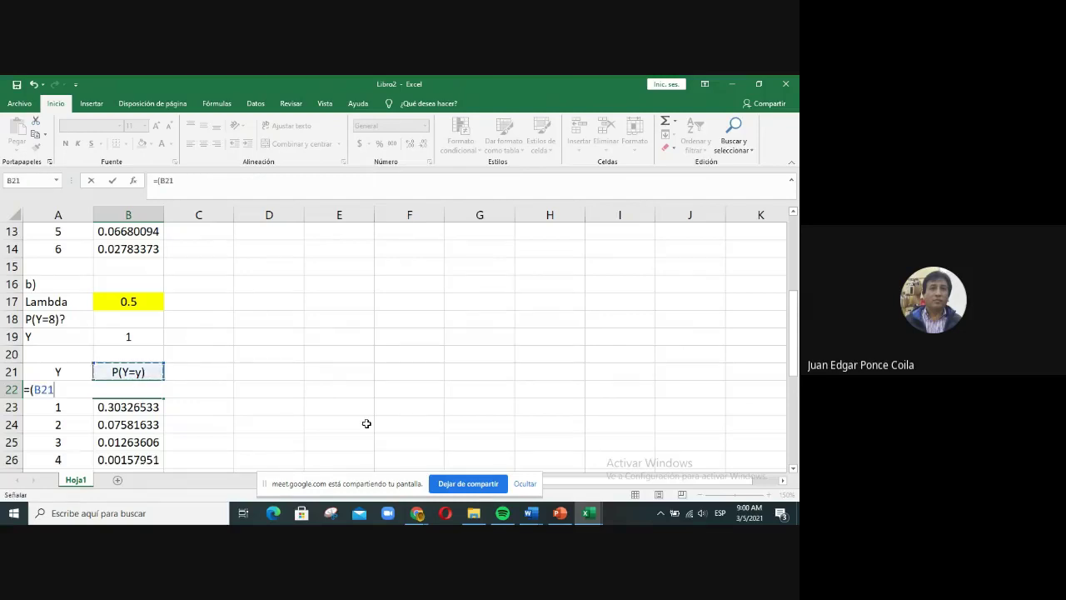
{"action": "key", "text": "Up"}
{"action": "key", "text": "Up"}
{"action": "key", "text": "Up"}
{"action": "key", "text": "Up"}
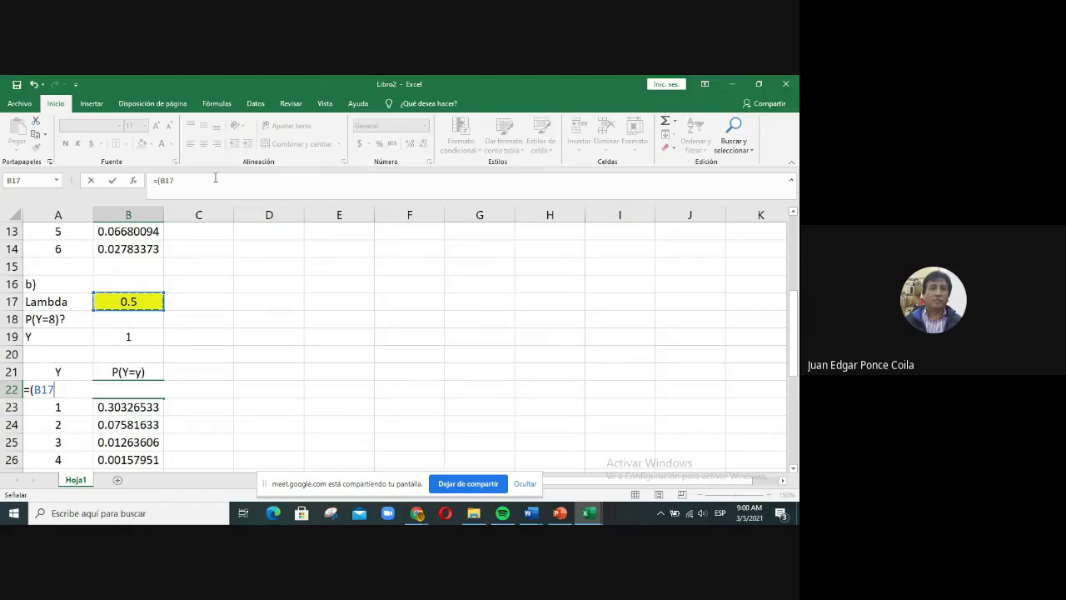
{"action": "left_click", "coordinate": [213, 180]}
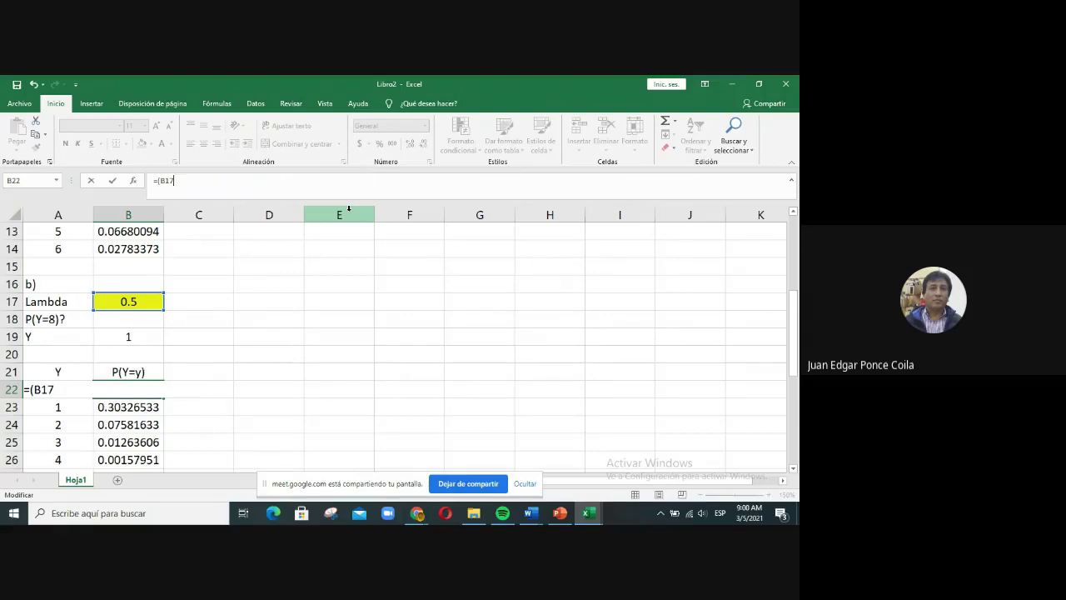
{"action": "type", "text": "^^"}
{"action": "key", "text": "BackSpace"}
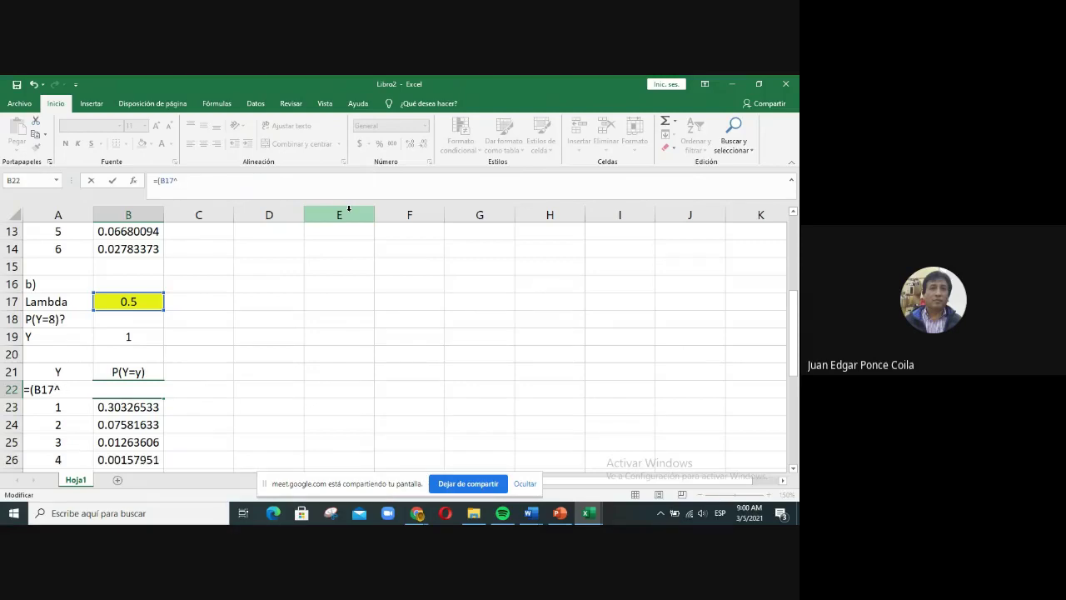
{"action": "left_click", "coordinate": [69, 405]}
{"action": "key", "text": "Up"}
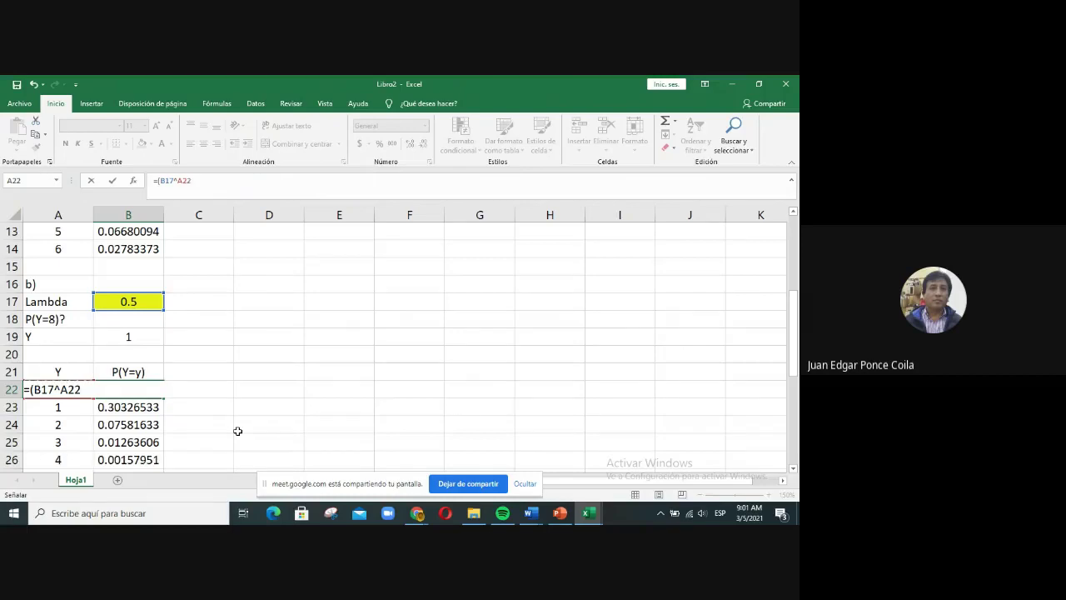
Step: Multiply the power term in B22's formula by e raised to minus lambda, as (2.71828^-B17)
{"action": "type", "text": ")*("}
{"action": "type", "text": "2.71828"}
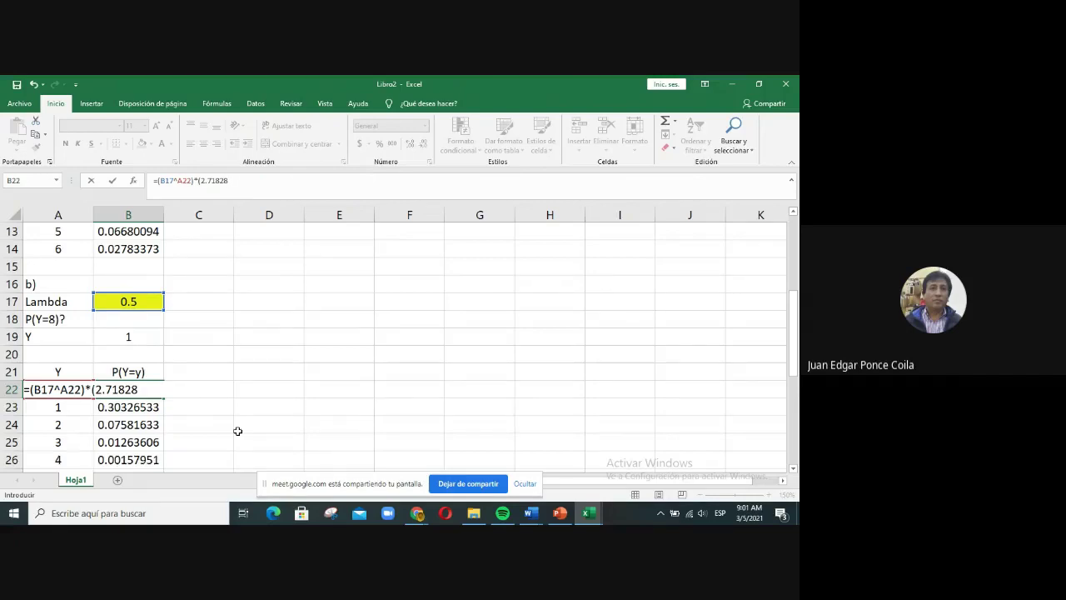
{"action": "type", "text": "^^"}
{"action": "key", "text": "BackSpace"}
{"action": "type", "text": "-"}
{"action": "left_click", "coordinate": [128, 301]}
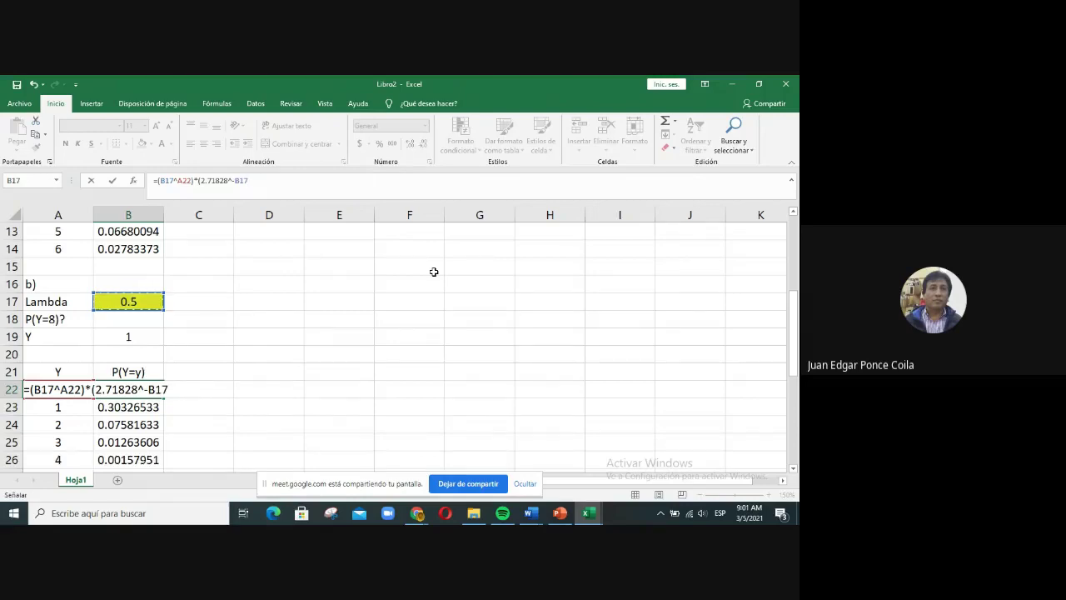
{"action": "type", "text": ")"}
Step: Enclose B22's whole product in parentheses, divide it by FACT(A22), and enter the formula
{"action": "left_click", "coordinate": [157, 180]}
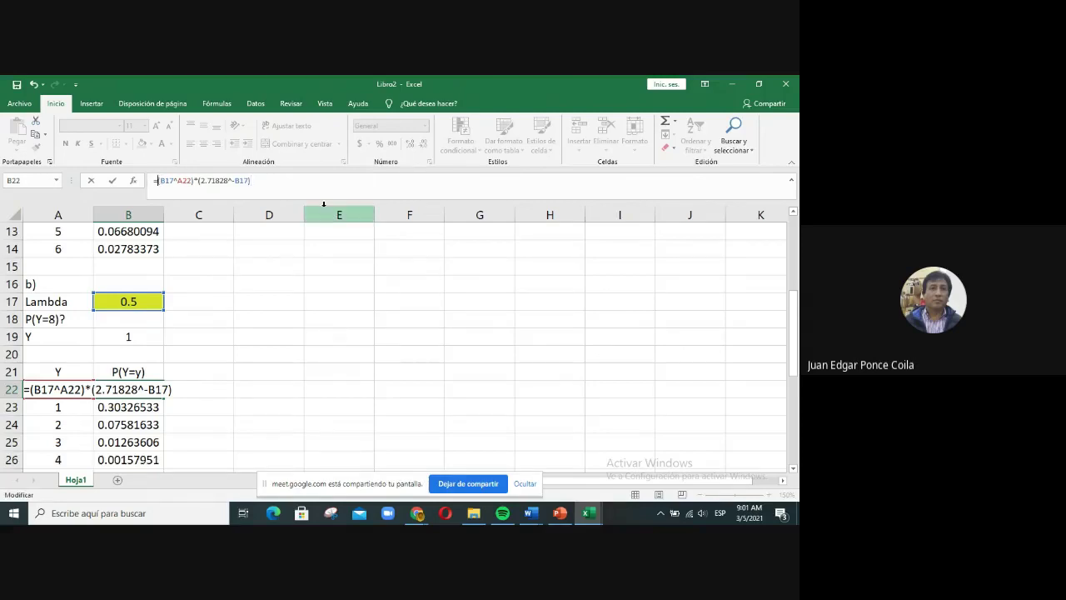
{"action": "type", "text": "("}
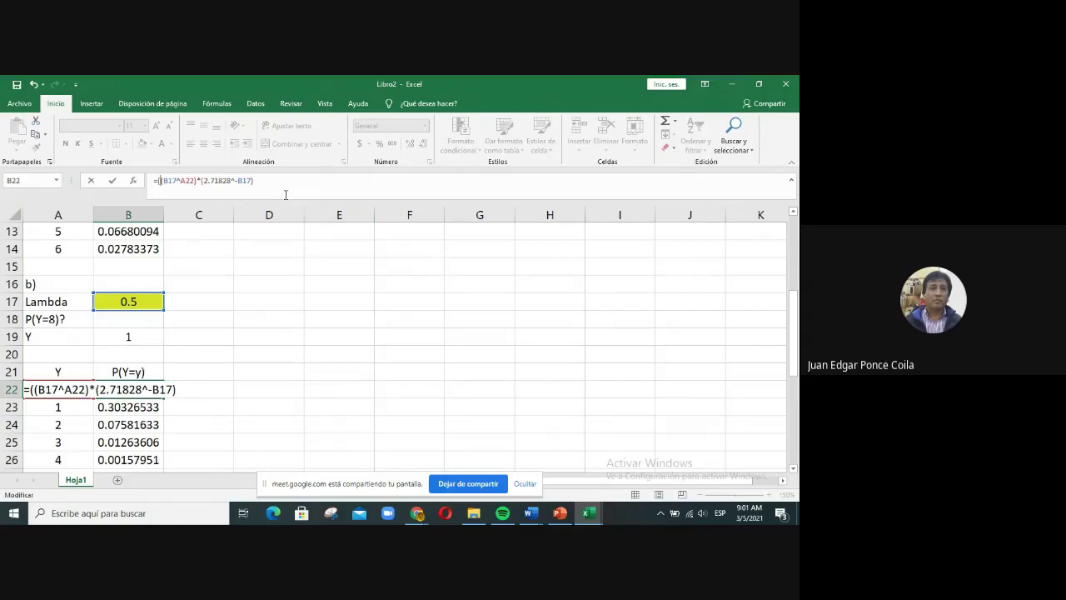
{"action": "type", "text": ")/fac"}
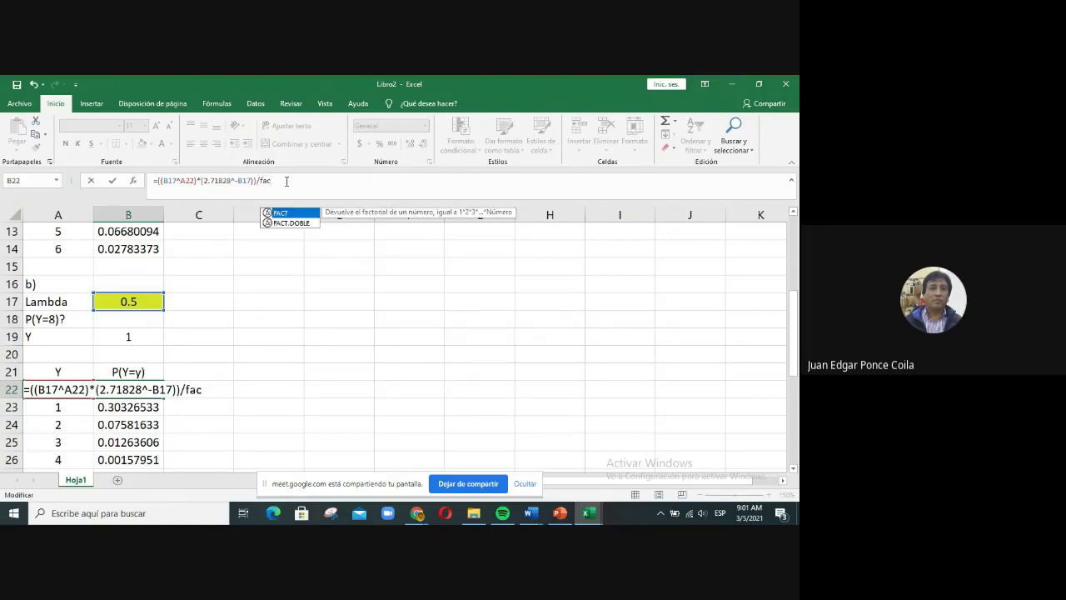
{"action": "type", "text": "t("}
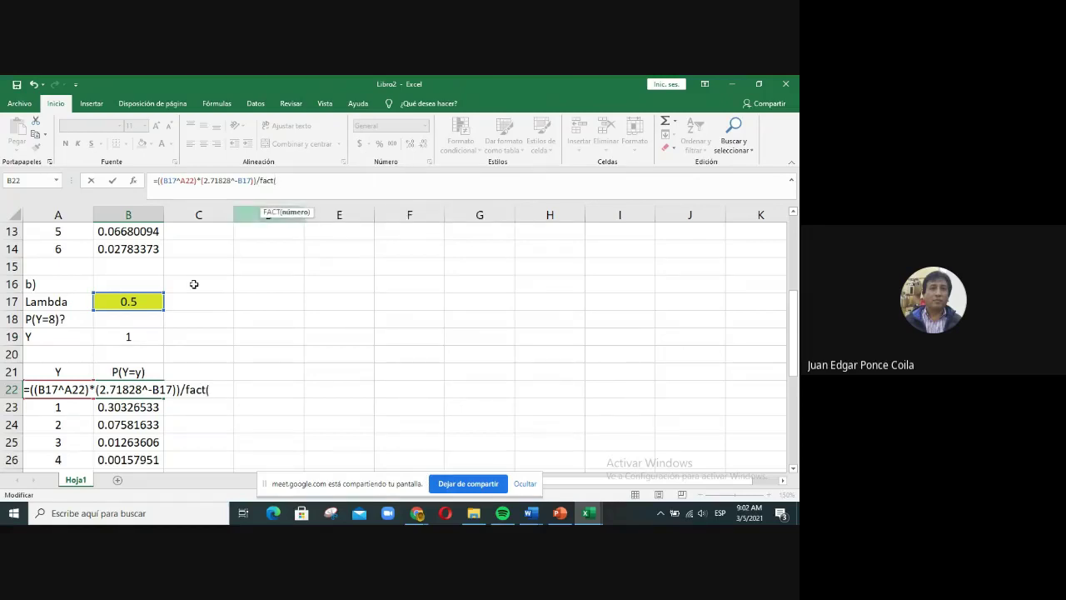
{"action": "left_click", "coordinate": [48, 410]}
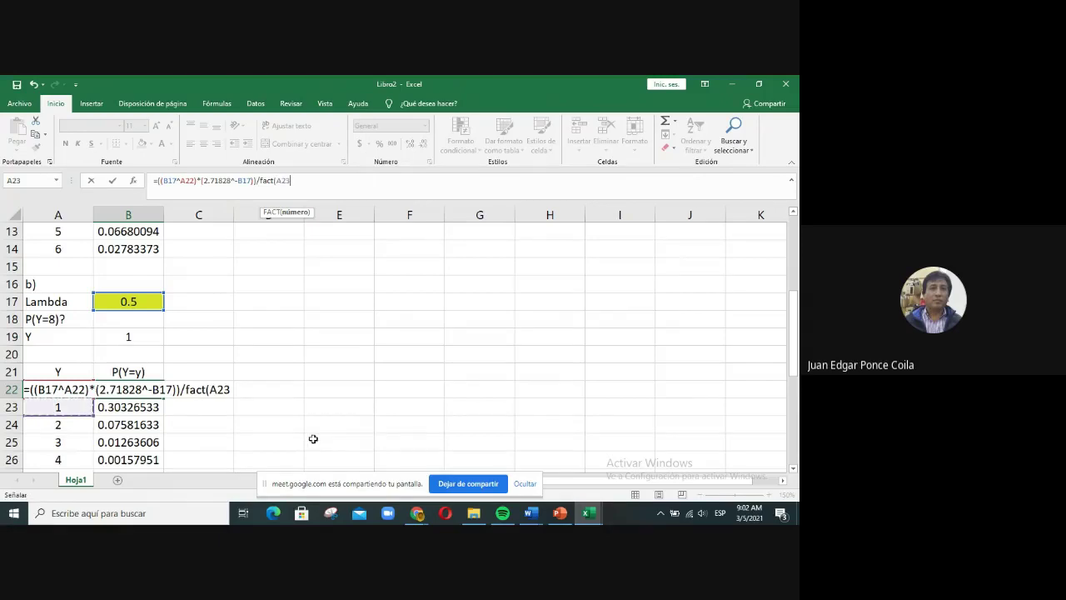
{"action": "key", "text": "Up"}
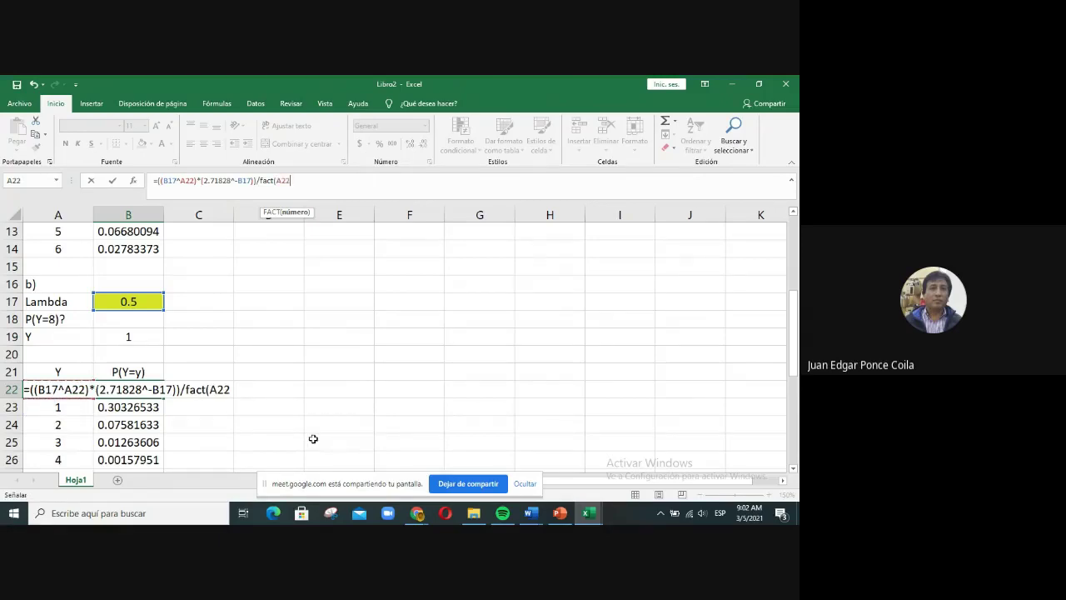
{"action": "type", "text": ")"}
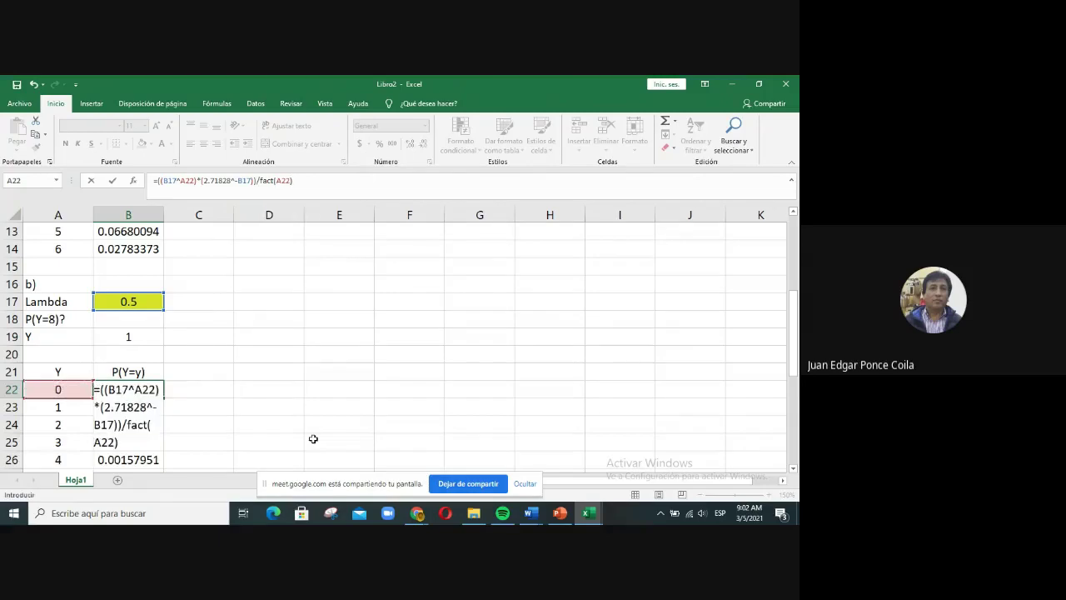
{"action": "key", "text": "Return"}
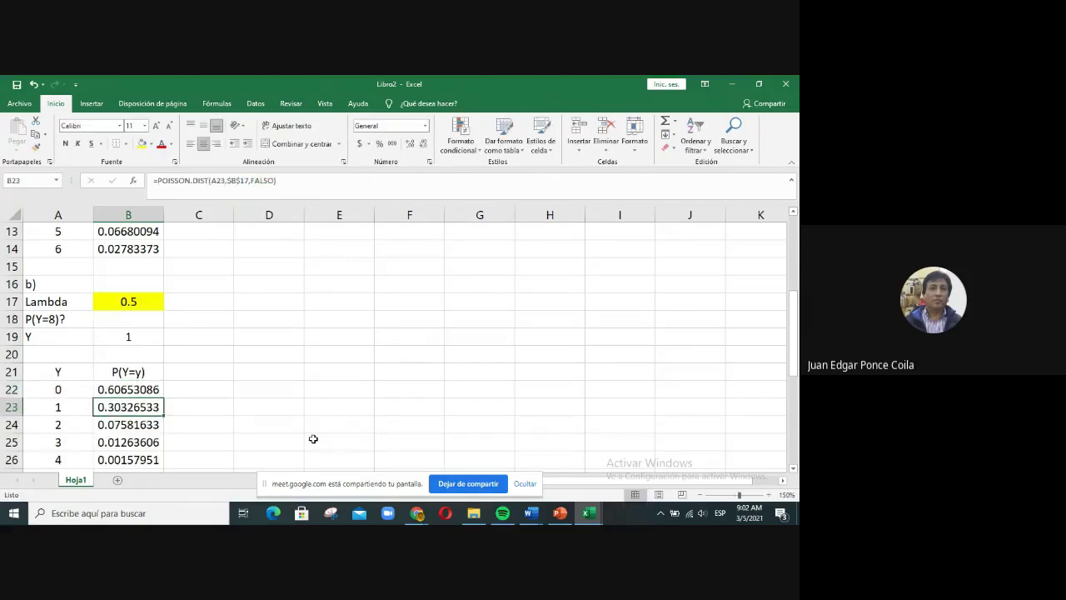
Step: Compare the manual Poisson formula in B22 with the POISSON.DIST formulas in B23:B32
{"action": "left_click", "coordinate": [150, 392]}
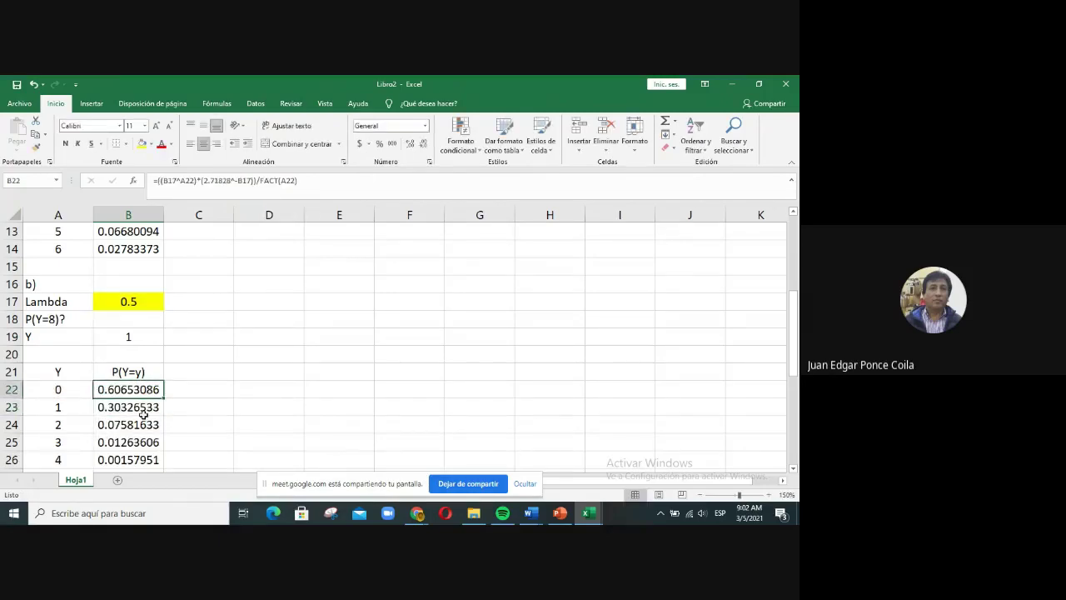
{"action": "left_click", "coordinate": [144, 410]}
{"action": "key", "text": "shift+Left"}
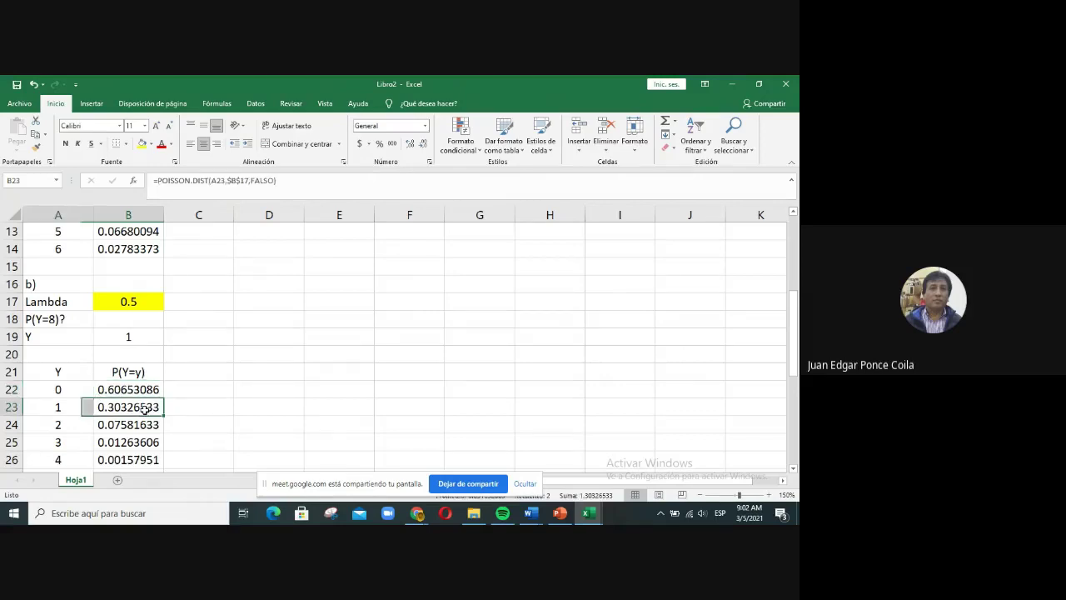
{"action": "key", "text": "Down"}
{"action": "key", "text": "Up"}
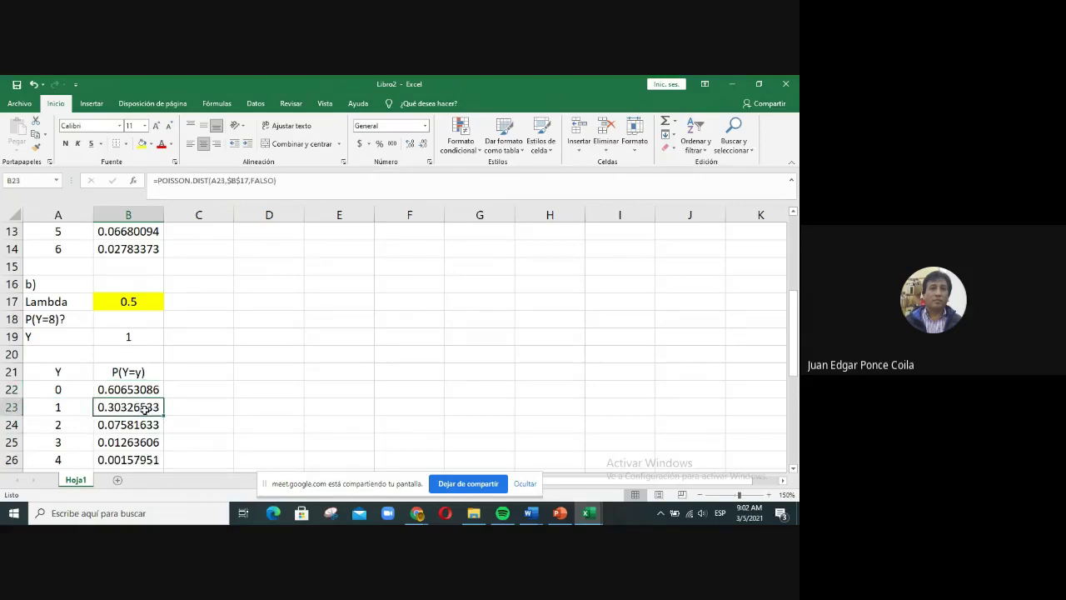
{"action": "key", "text": "shift+Down"}
{"action": "key", "text": "shift+Down"}
{"action": "key", "text": "shift+Down"}
{"action": "key", "text": "shift+Down"}
{"action": "key", "text": "shift+Down"}
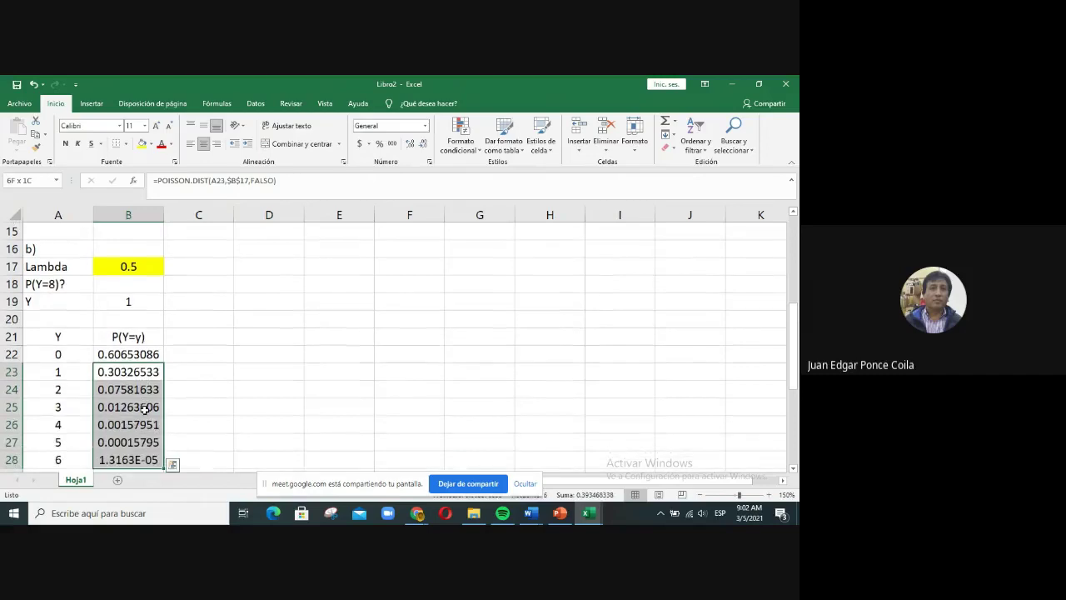
{"action": "key", "text": "shift+Down"}
{"action": "key", "text": "shift+Down"}
{"action": "key", "text": "shift+Down"}
{"action": "key", "text": "shift+Down"}
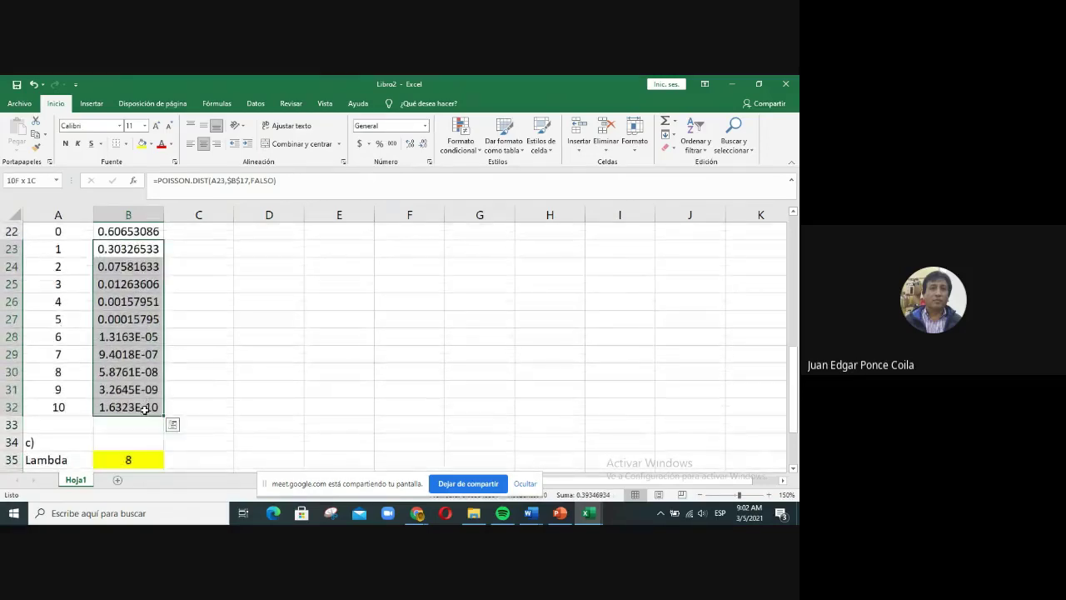
{"action": "key", "text": "Up"}
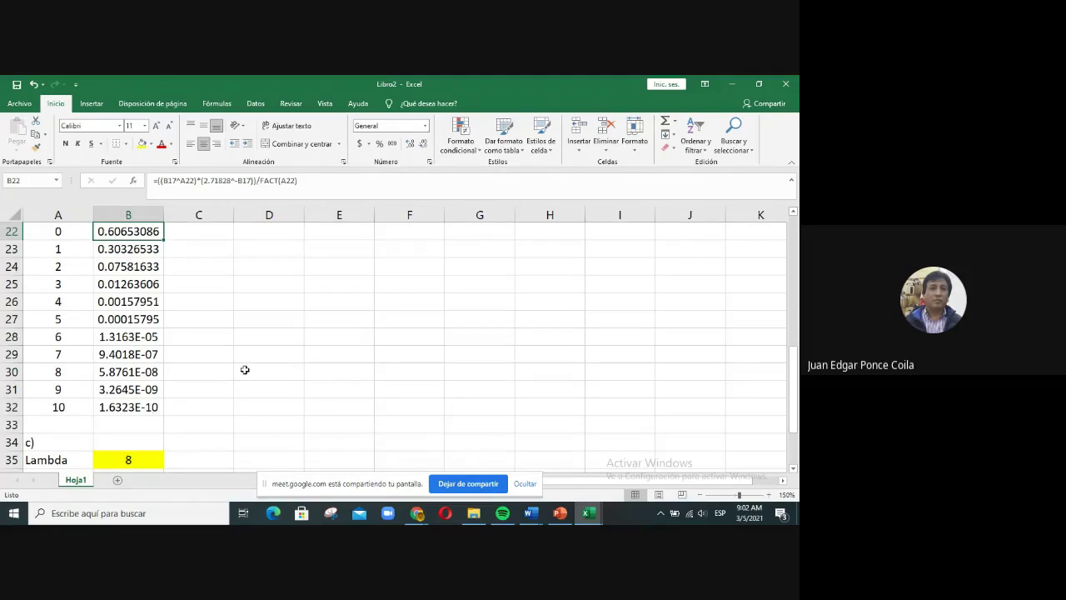
{"action": "scroll", "coordinate": [244, 368], "scroll_direction": "up", "scroll_amount": 2}
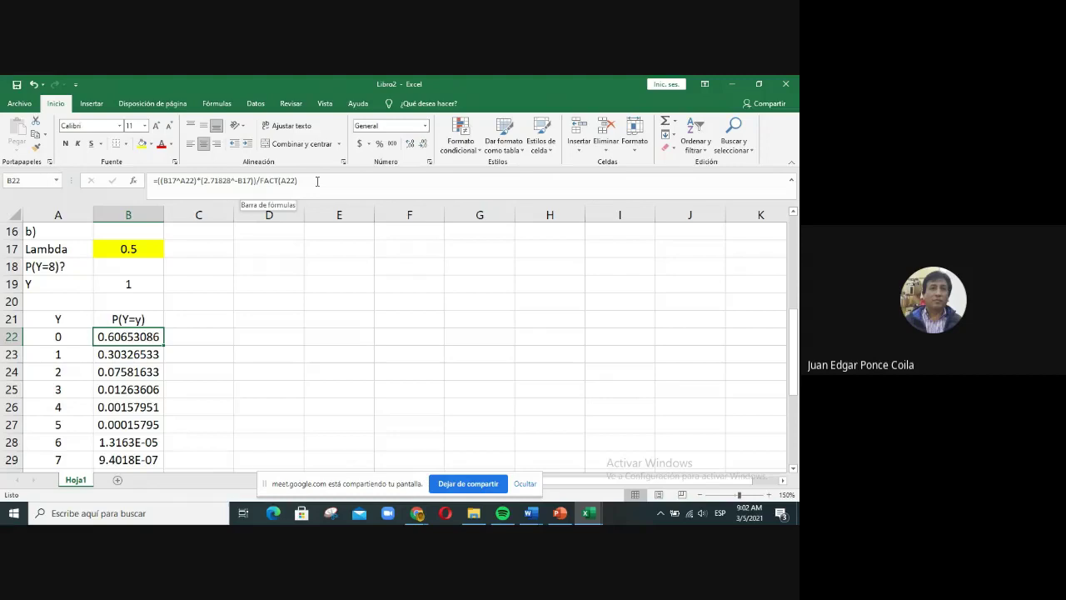
{"action": "key", "text": "Down"}
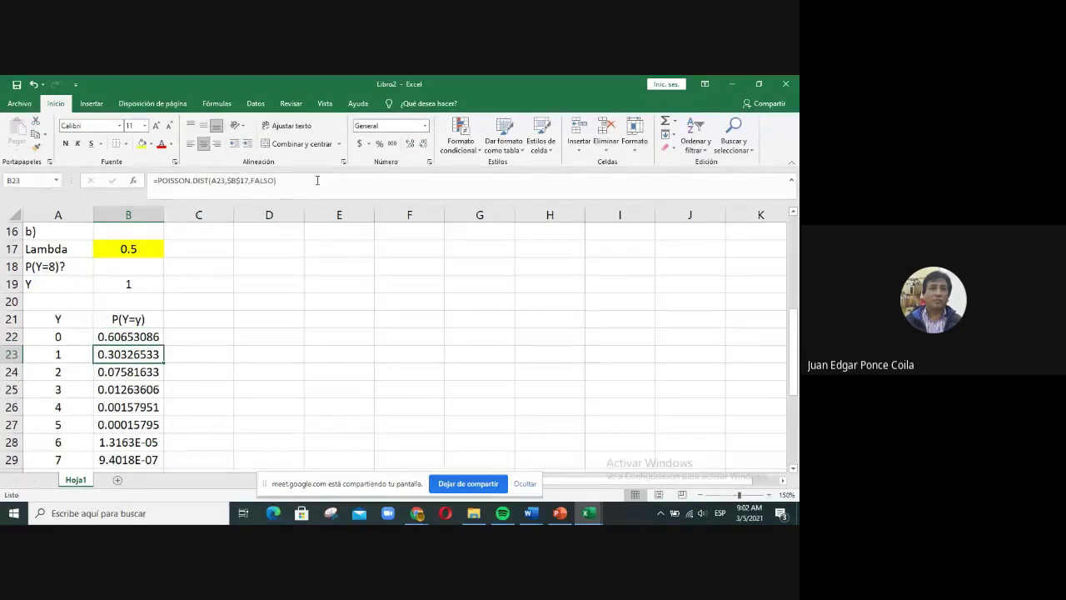
{"action": "key", "text": "Up"}
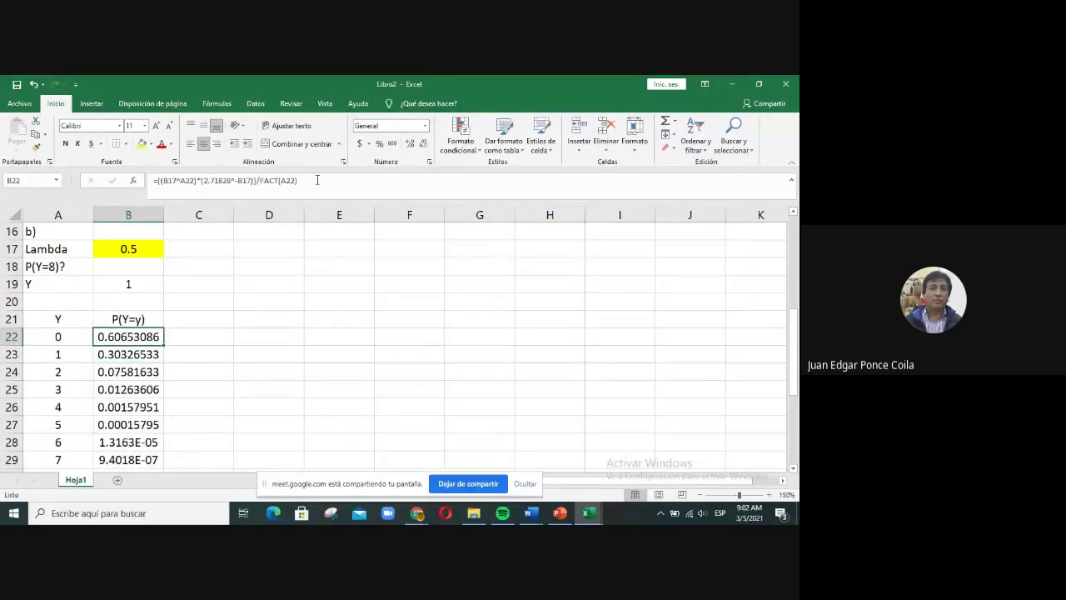
{"action": "left_click", "coordinate": [318, 180]}
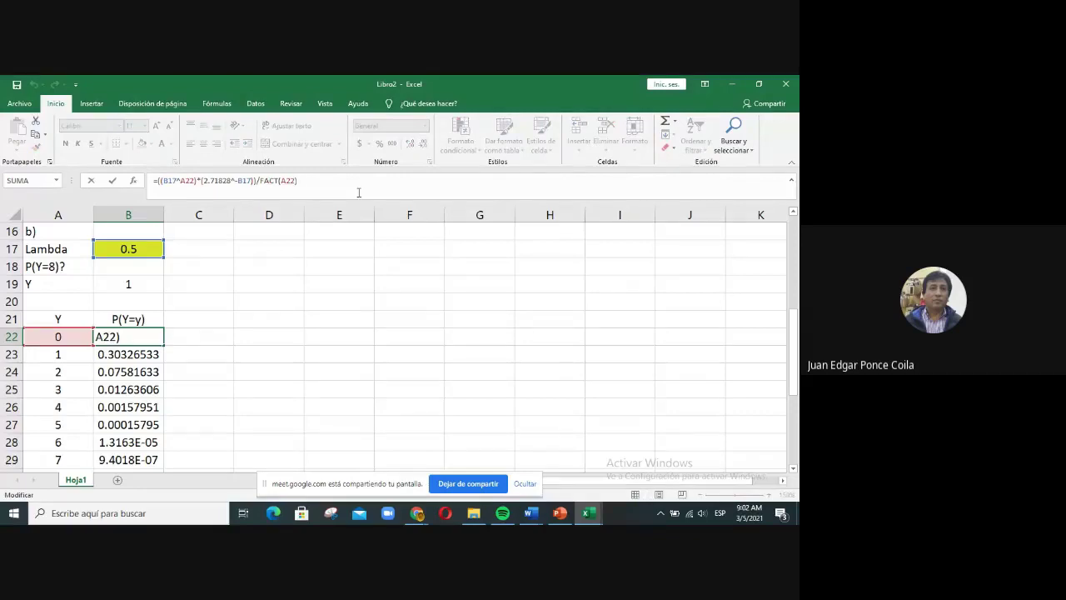
{"action": "key", "text": "Return"}
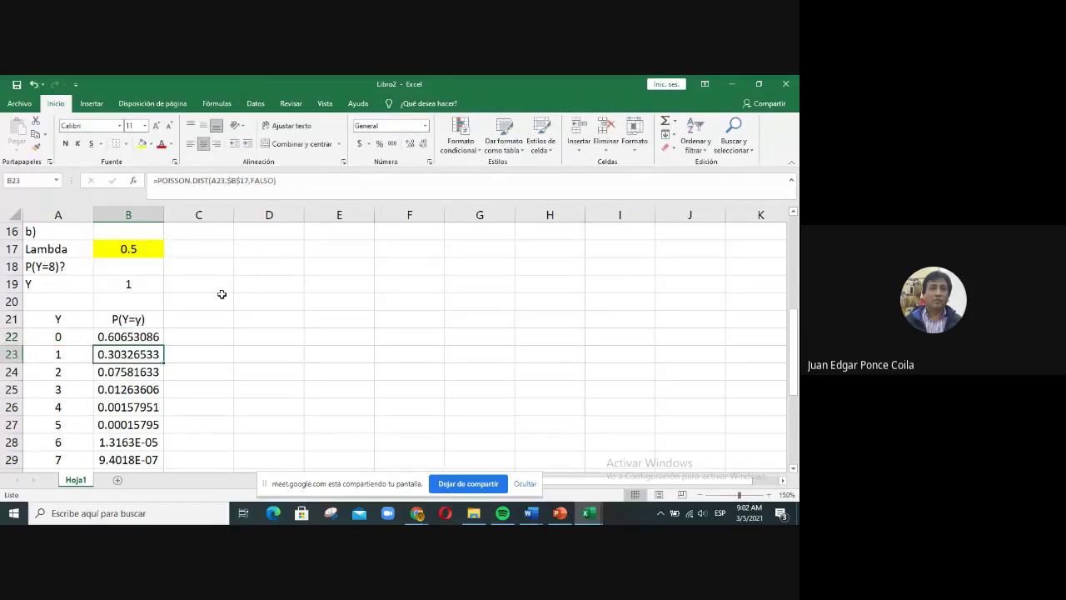
Step: Make both lambda references in B22's manual formula absolute as $B$17
{"action": "left_click", "coordinate": [117, 338]}
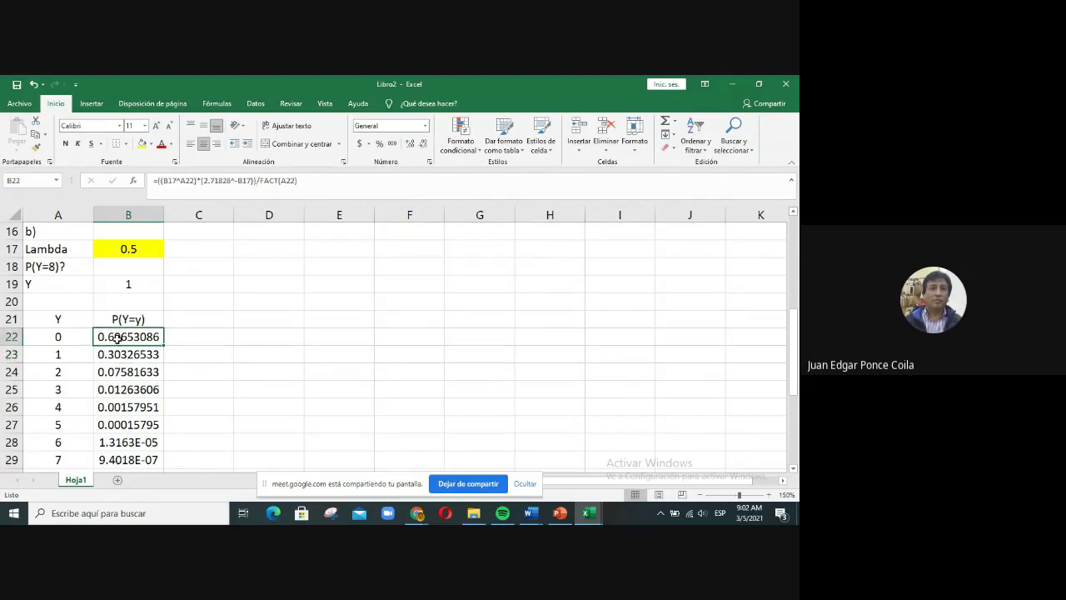
{"action": "left_click", "coordinate": [297, 181]}
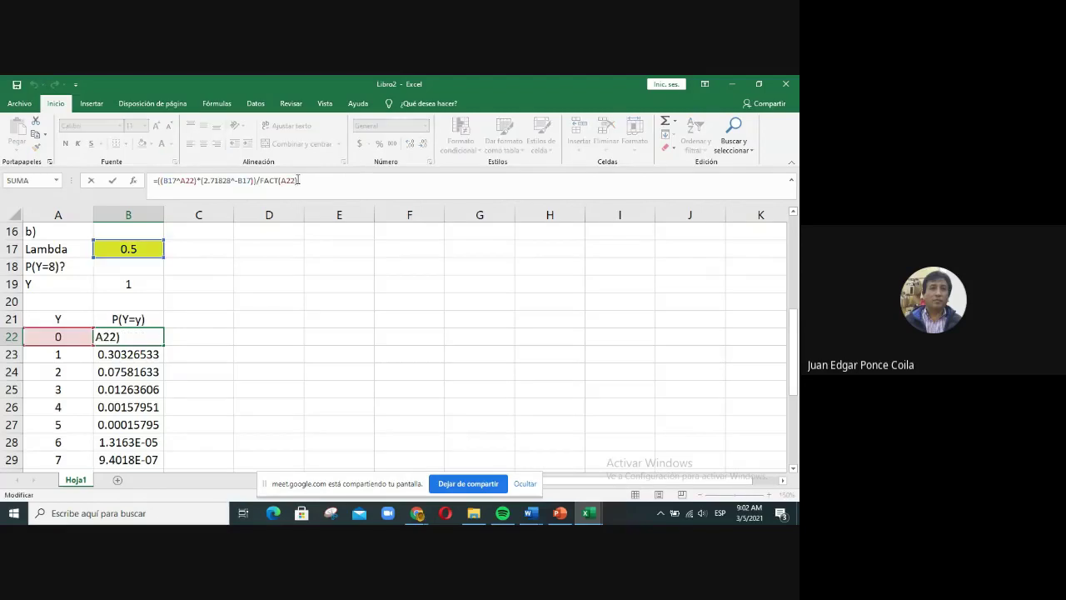
{"action": "left_click", "coordinate": [171, 180]}
{"action": "key", "text": "F4"}
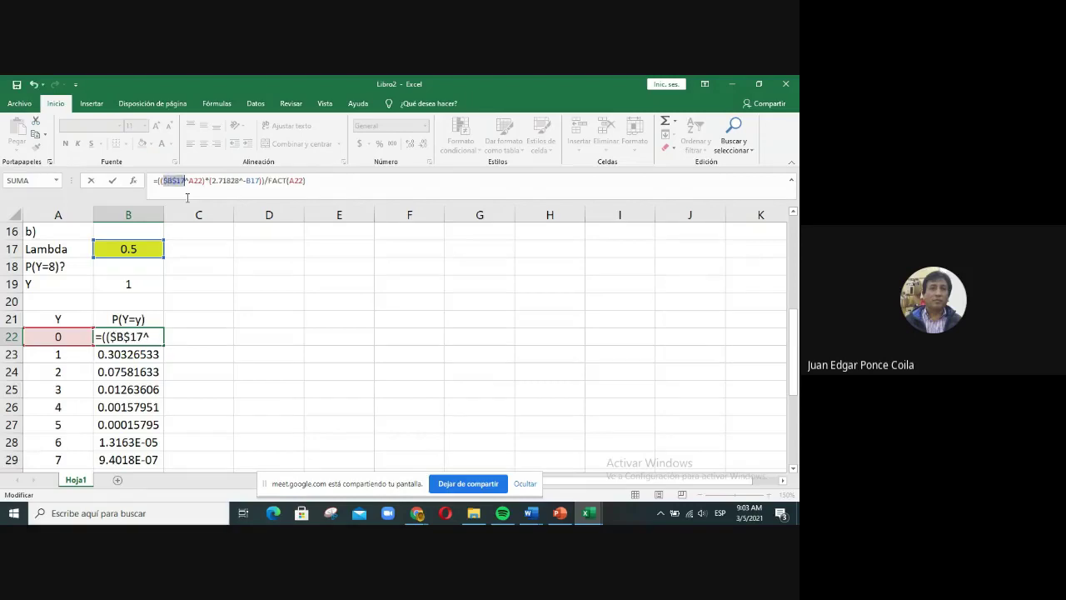
{"action": "left_click", "coordinate": [251, 179]}
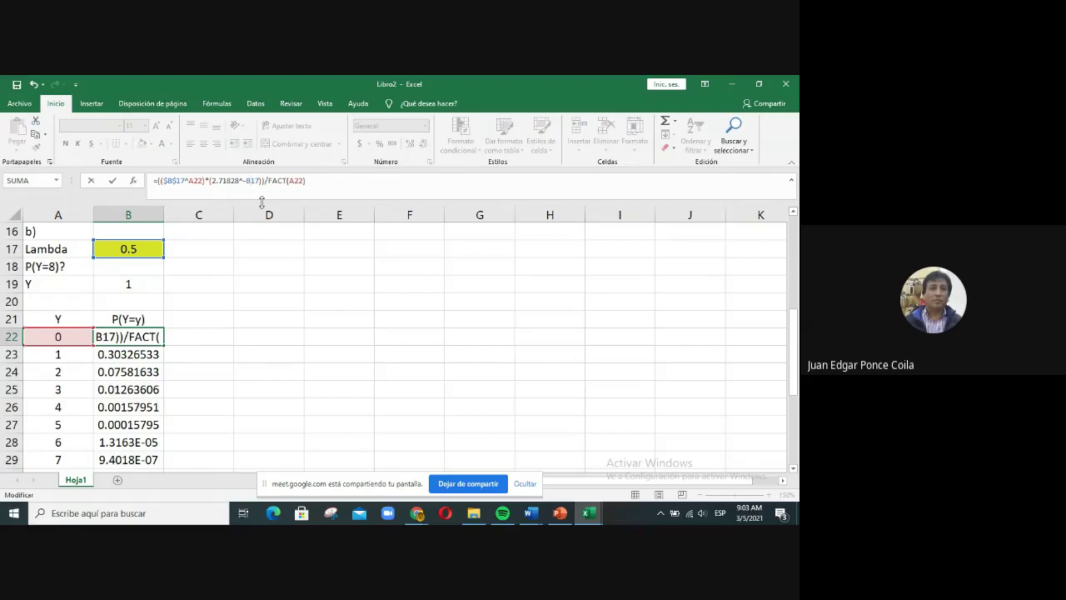
{"action": "key", "text": "F4"}
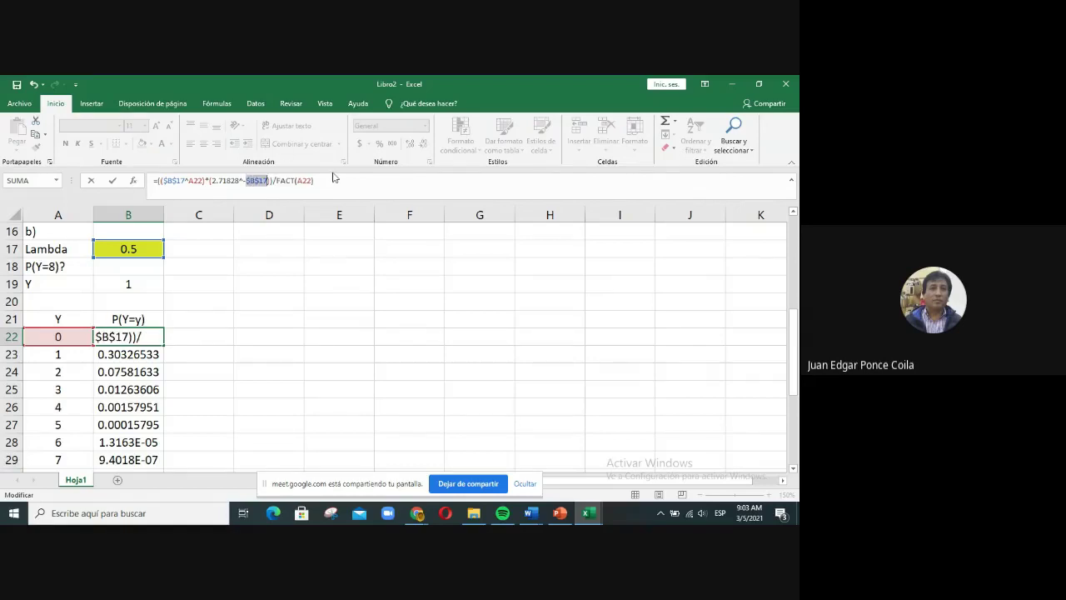
{"action": "key", "text": "Return"}
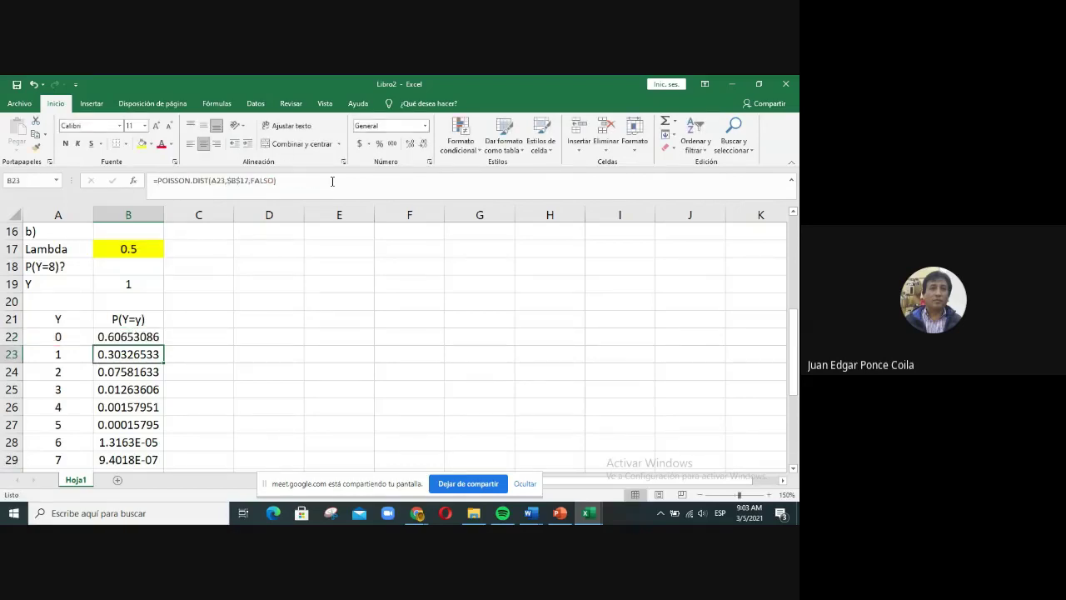
Step: Fill B22's manual Poisson formula down the probability column through B32 for Y = 10
{"action": "scroll", "coordinate": [167, 306], "scroll_direction": "down", "scroll_amount": 1}
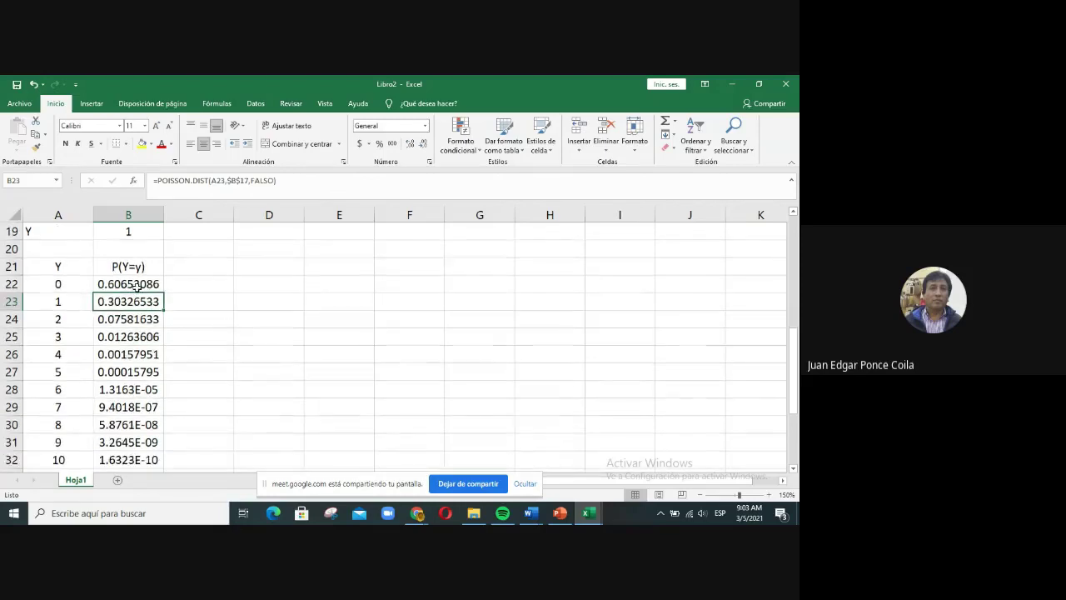
{"action": "left_click", "coordinate": [138, 287]}
{"action": "mouse_move", "coordinate": [165, 292]}
{"action": "left_mouse_down"}
{"action": "mouse_move", "coordinate": [157, 476]}
{"action": "mouse_move", "coordinate": [159, 406]}
{"action": "left_mouse_up"}
{"action": "scroll", "coordinate": [227, 384], "scroll_direction": "up", "scroll_amount": 2}
{"action": "scroll", "coordinate": [227, 384], "scroll_direction": "down", "scroll_amount": 1}
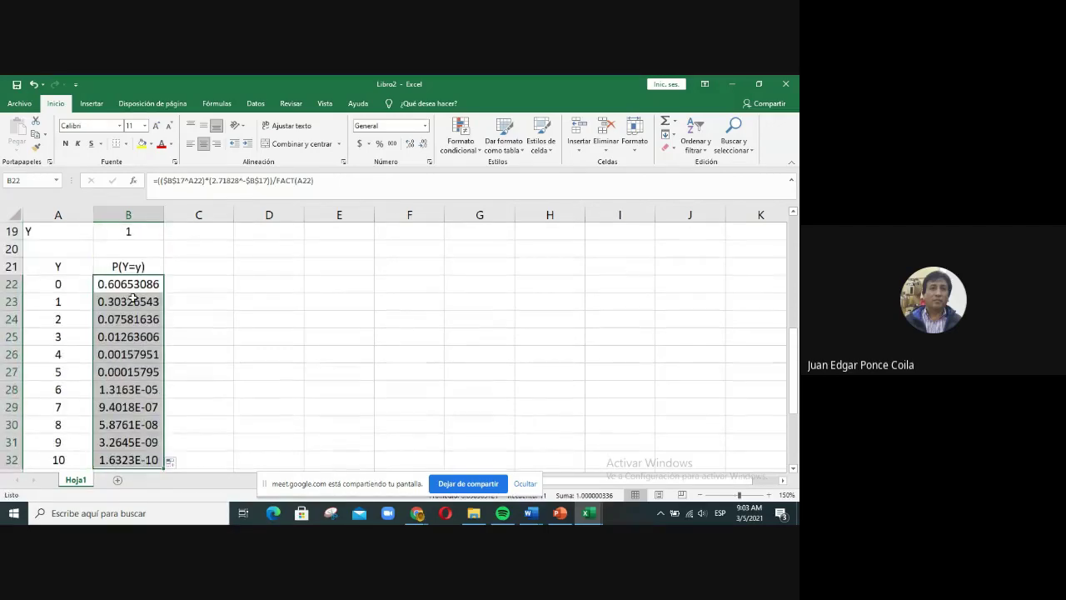
Step: Copy the P(Y=y) header from B21 into C21 to head a second probability column
{"action": "left_click", "coordinate": [147, 355]}
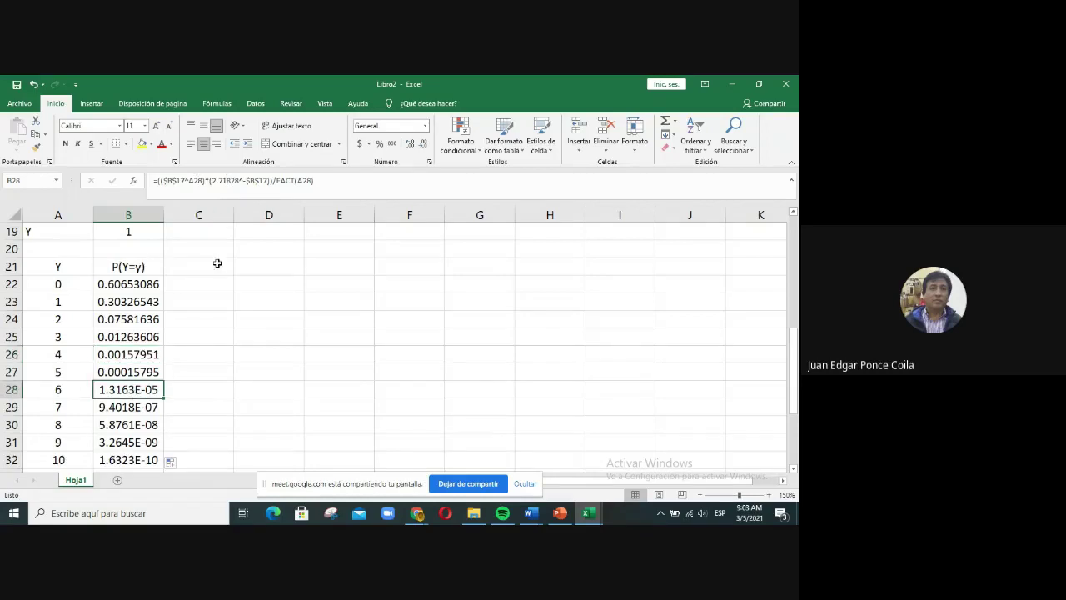
{"action": "left_click", "coordinate": [123, 267]}
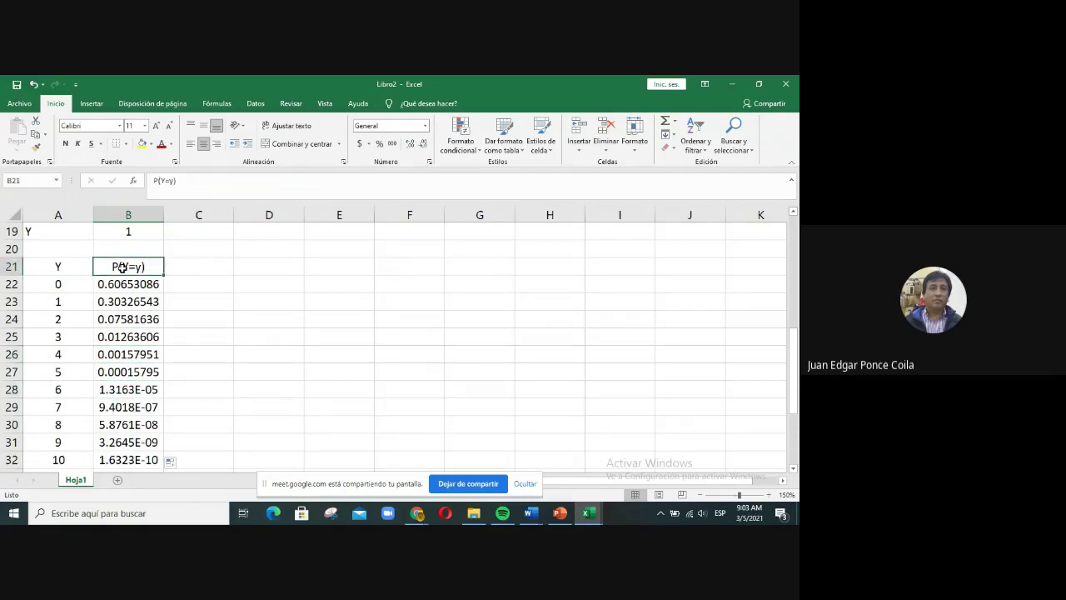
{"action": "key", "text": "ctrl+c"}
{"action": "left_click", "coordinate": [191, 267]}
{"action": "key", "text": "ctrl+v"}
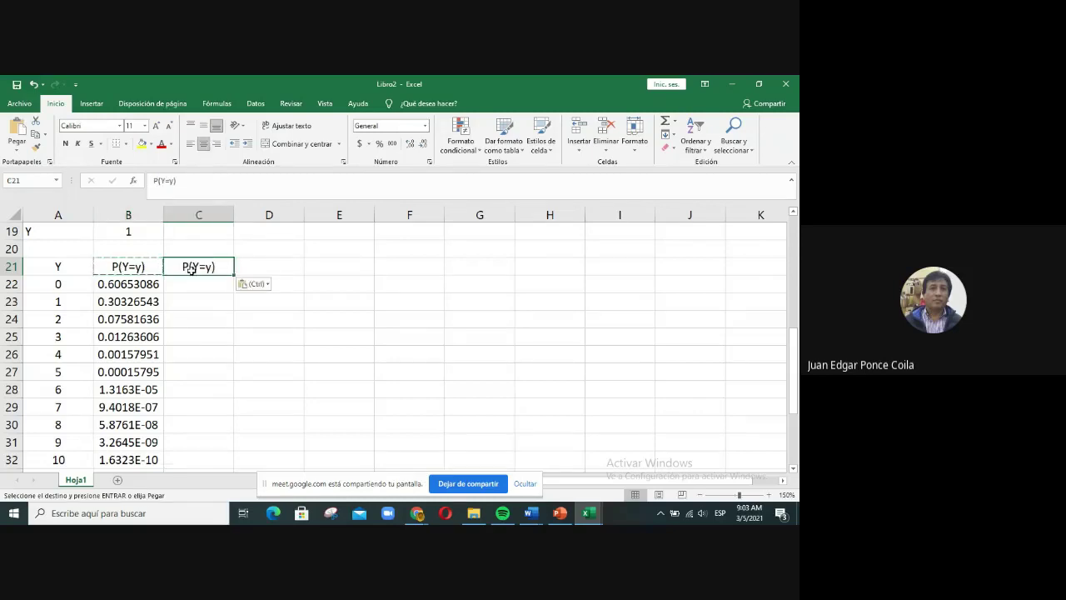
Step: Begin a POISSON.DIST formula in C22 with A22 as its x argument
{"action": "left_click", "coordinate": [197, 287]}
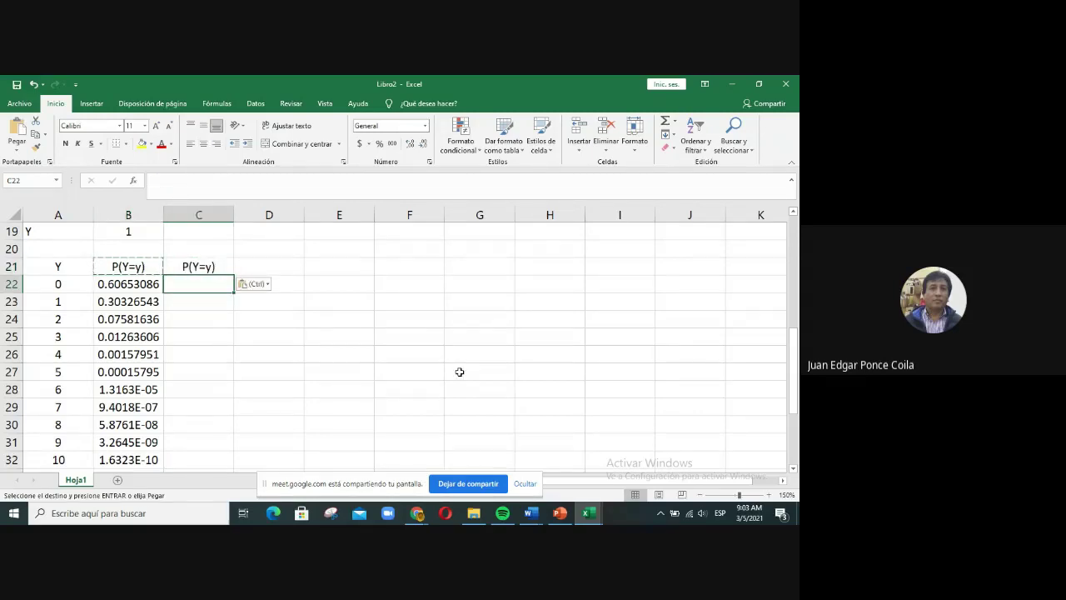
{"action": "scroll", "coordinate": [459, 371], "scroll_direction": "up", "scroll_amount": 1}
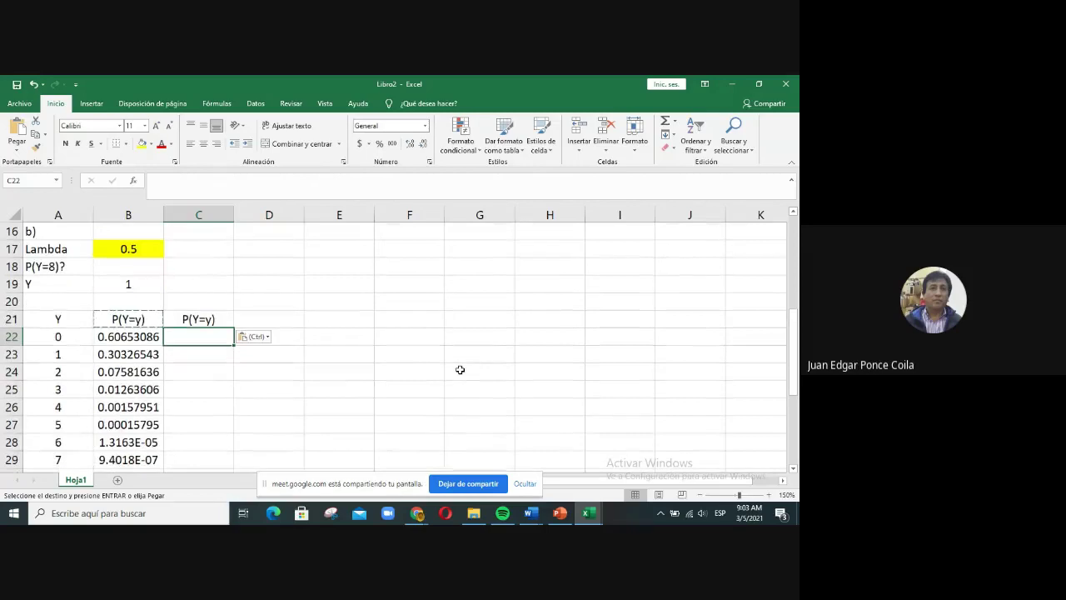
{"action": "type", "text": "=pois"}
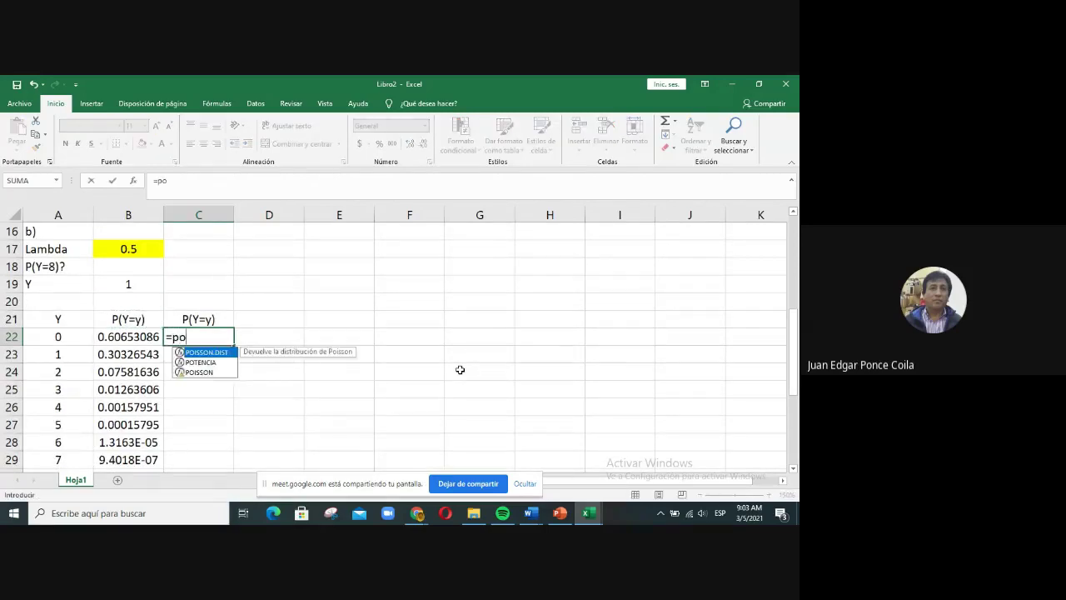
{"action": "double_click", "coordinate": [225, 357]}
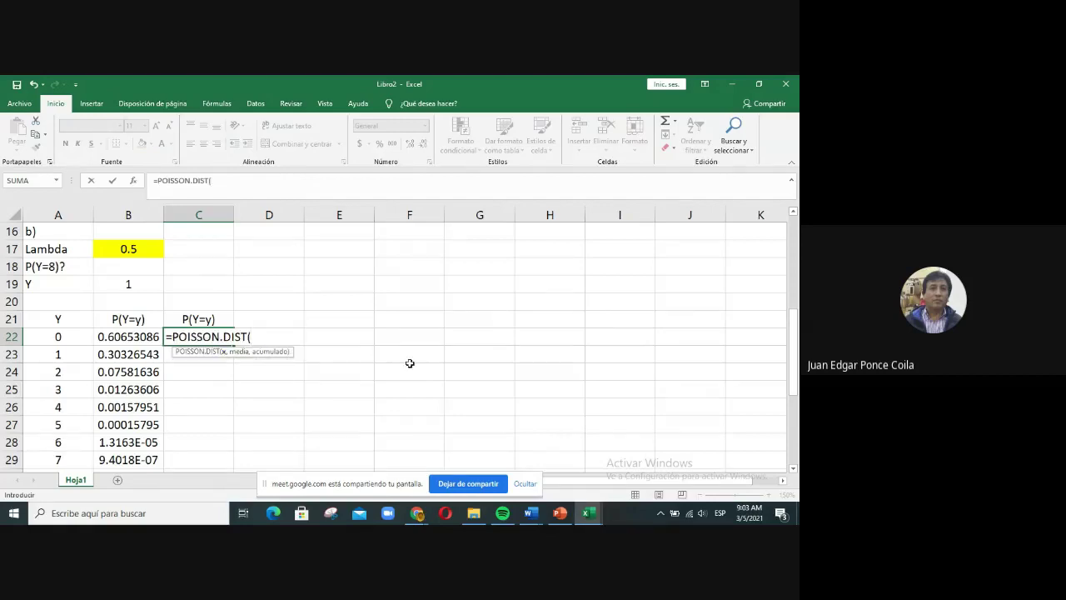
{"action": "key", "text": "Left"}
{"action": "key", "text": "Left"}
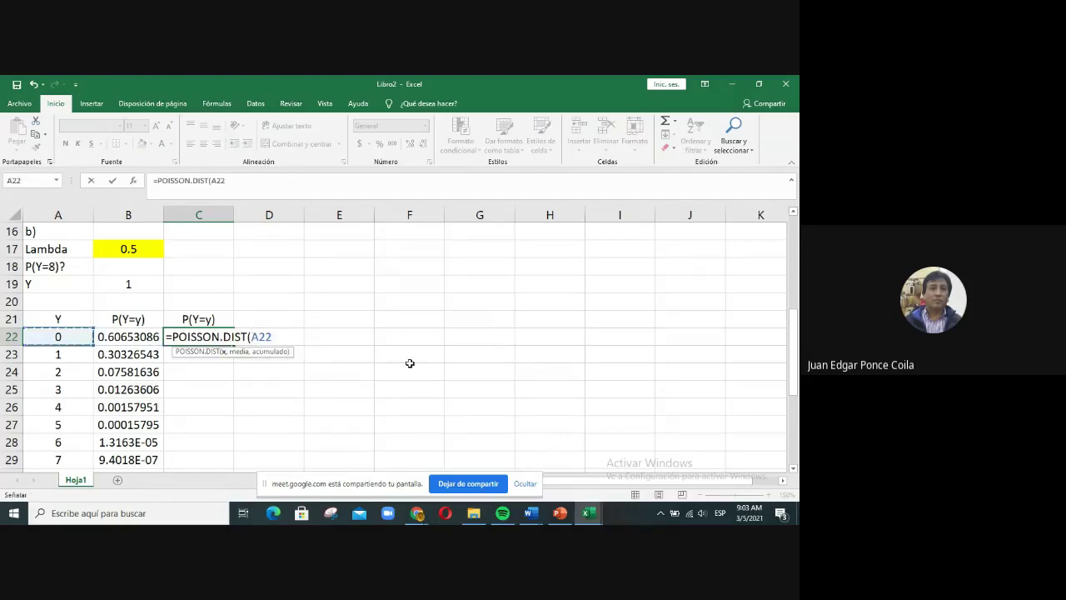
Step: Add the lambda cell to C22's formula as the mean argument, with the absolute reference $B$17
{"action": "type", "text": ","}
{"action": "key", "text": "Up"}
{"action": "key", "text": "Up"}
{"action": "key", "text": "Up"}
{"action": "key", "text": "Up"}
{"action": "key", "text": "Up"}
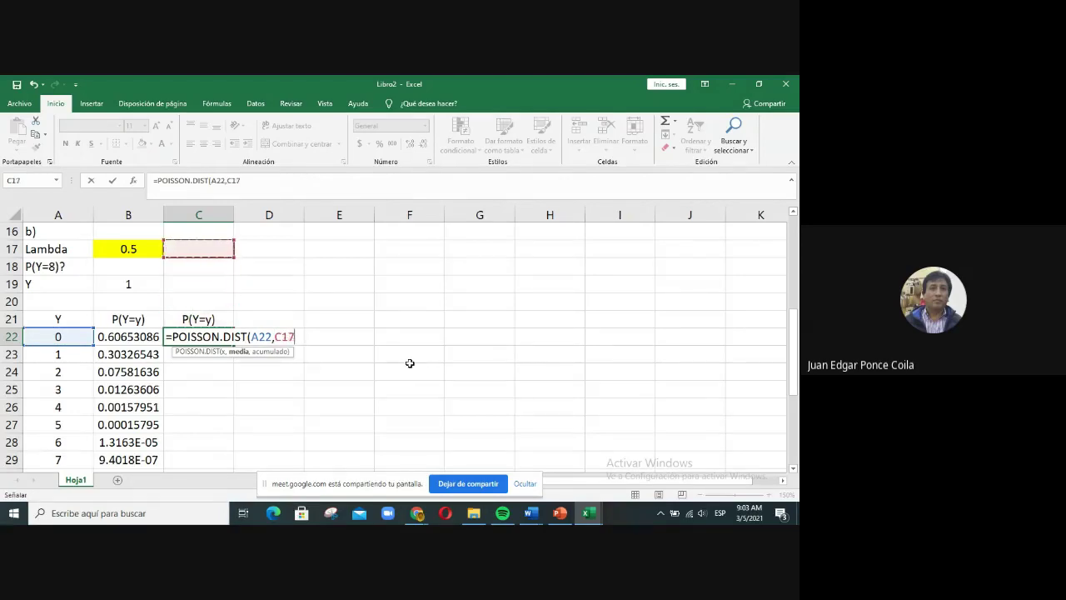
{"action": "key", "text": "Left"}
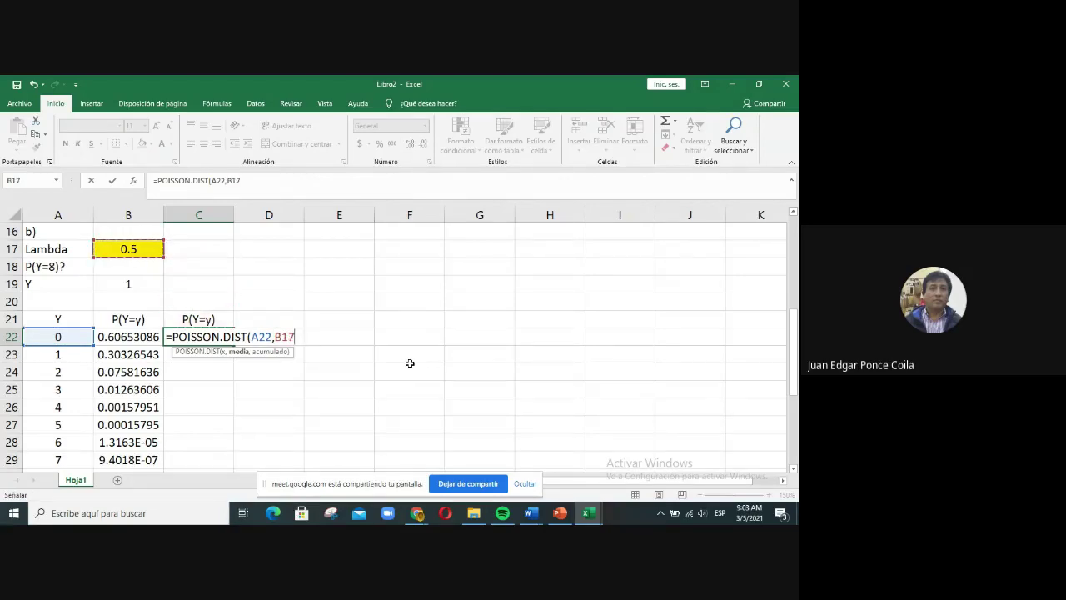
{"action": "key", "text": "F4"}
{"action": "type", "text": ","}
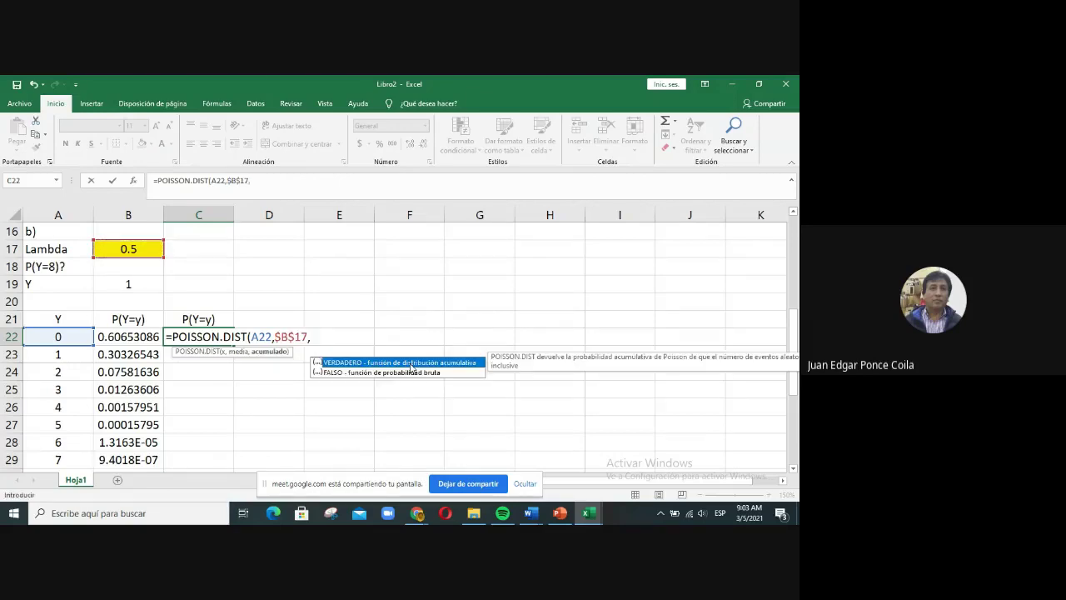
Step: Complete C22's formula with FALSO as the cumulative argument, enter it, and fill it down through C32
{"action": "left_click", "coordinate": [329, 372]}
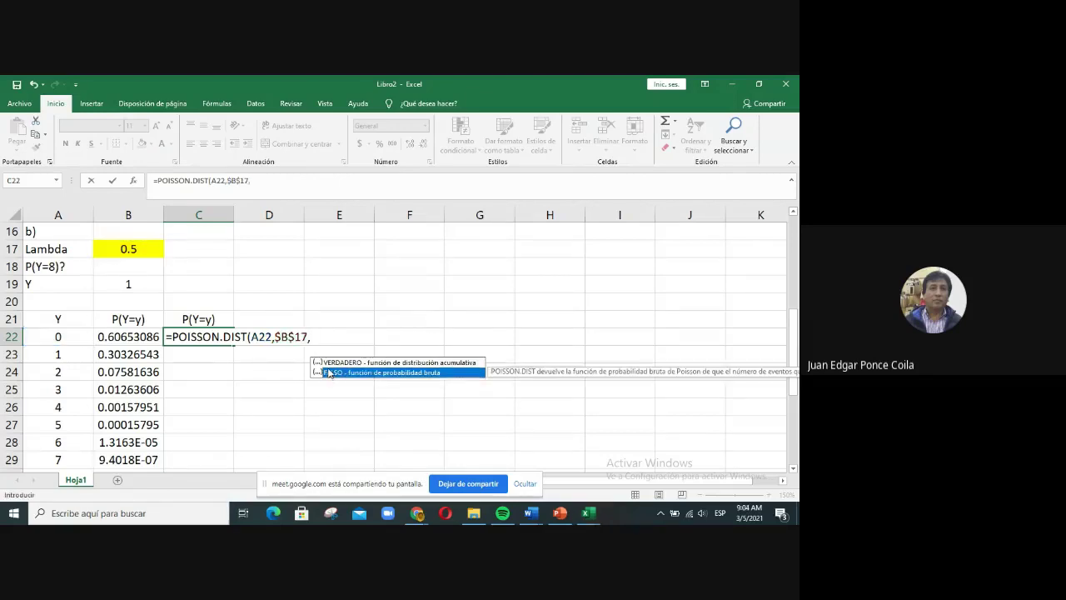
{"action": "double_click", "coordinate": [331, 371]}
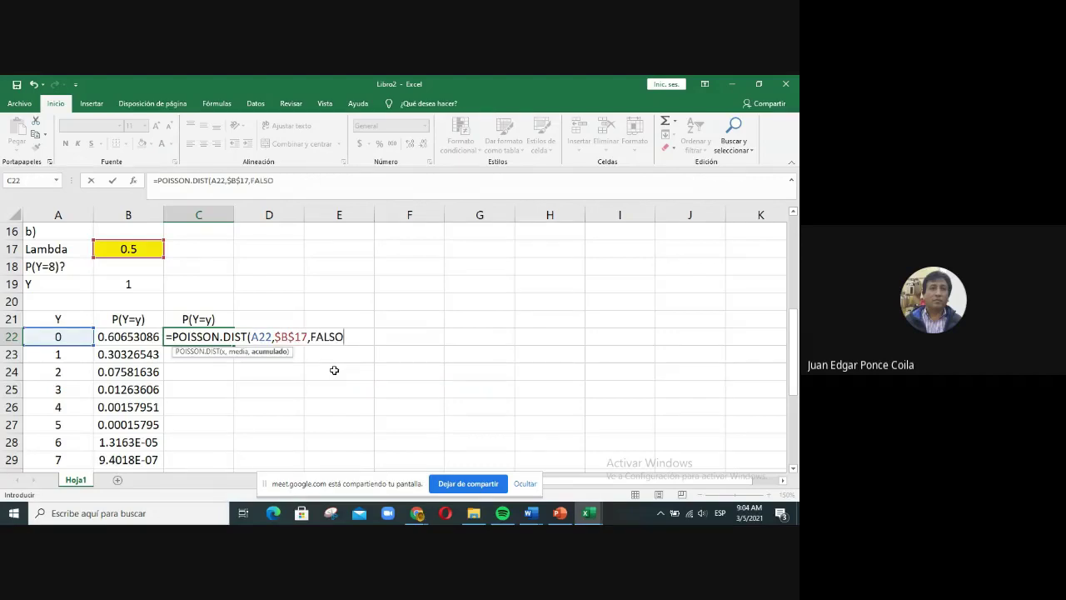
{"action": "type", "text": ")"}
{"action": "key", "text": "Return"}
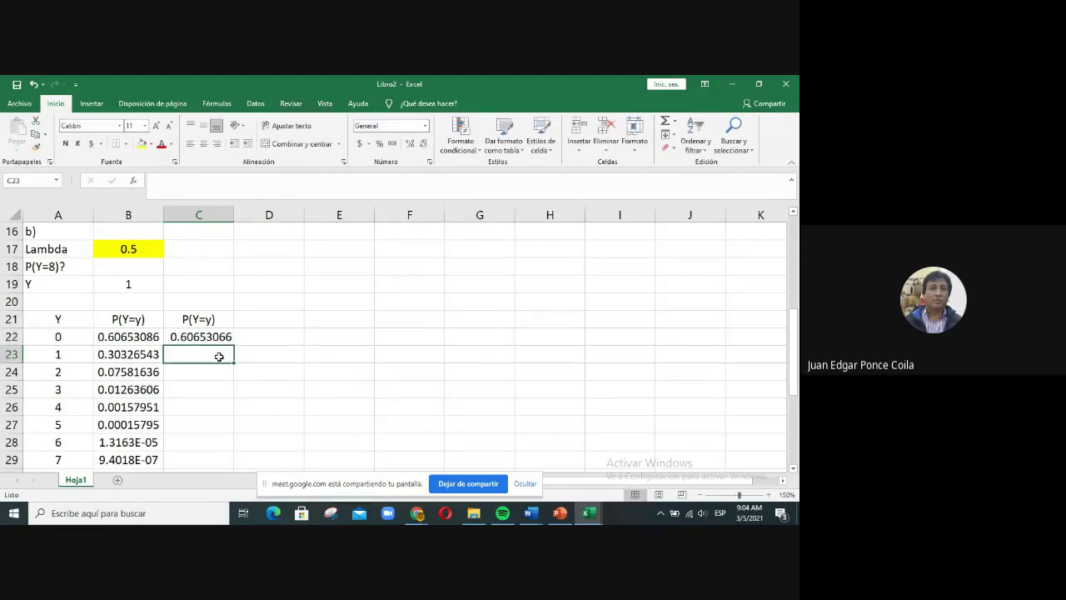
{"action": "left_click", "coordinate": [214, 340]}
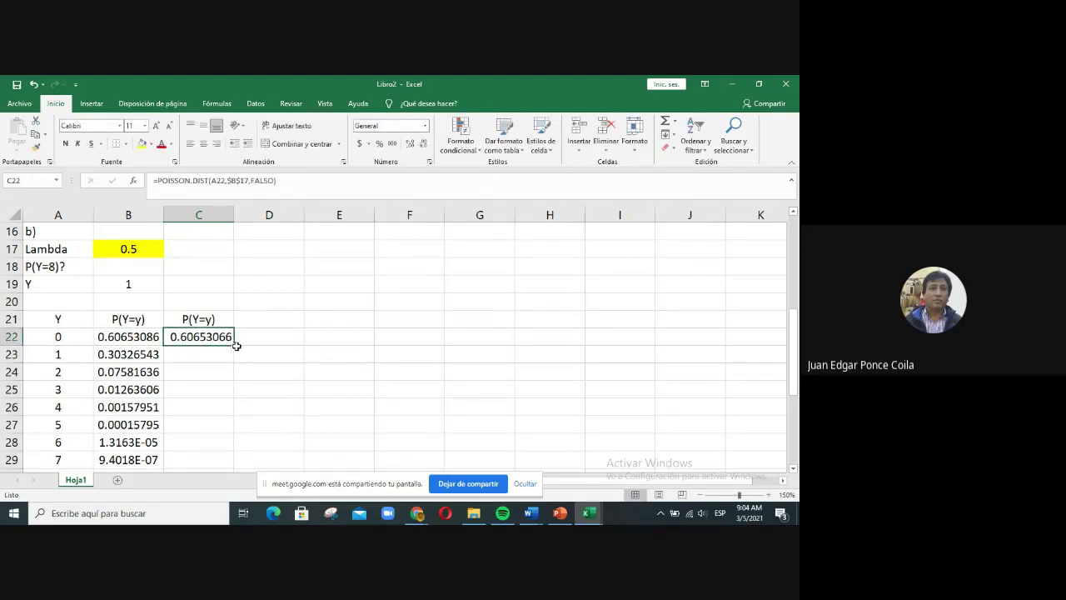
{"action": "left_click_drag", "start_coordinate": [237, 345], "coordinate": [210, 451]}
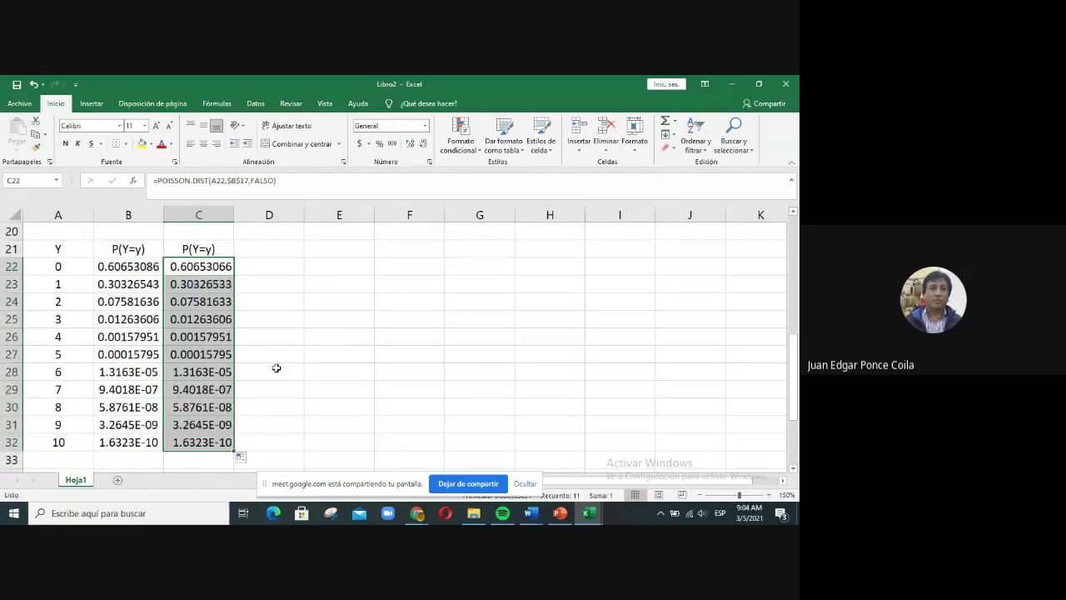
Step: Compare the manual formula results in B22:B32 with the POISSON.DIST results in C22:C32, including each column's sum
{"action": "left_click", "coordinate": [197, 272]}
{"action": "left_click", "coordinate": [135, 299]}
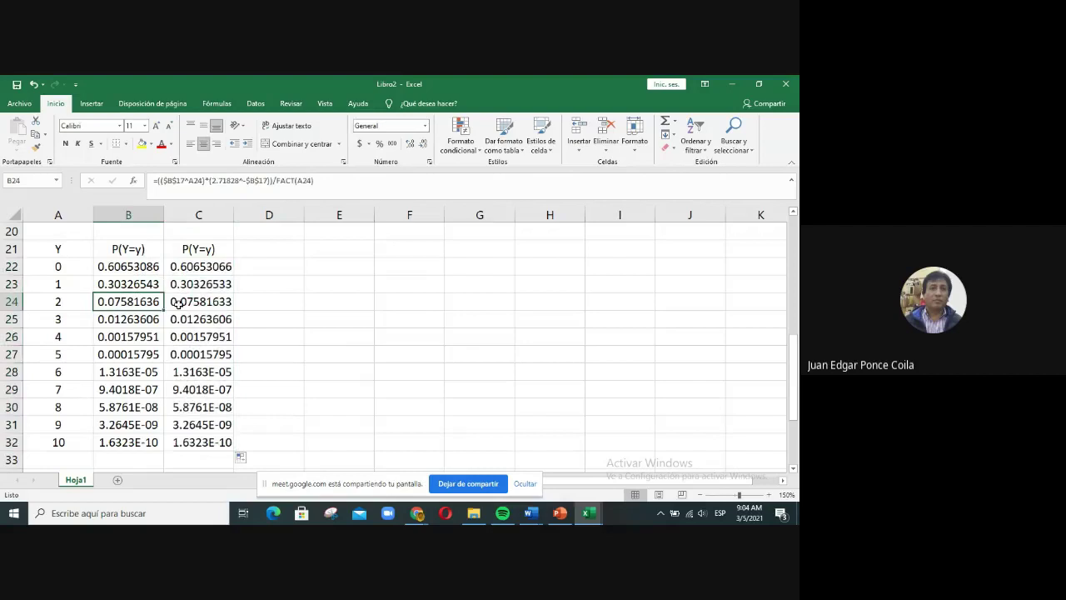
{"action": "left_click", "coordinate": [133, 366]}
{"action": "left_click", "coordinate": [214, 398]}
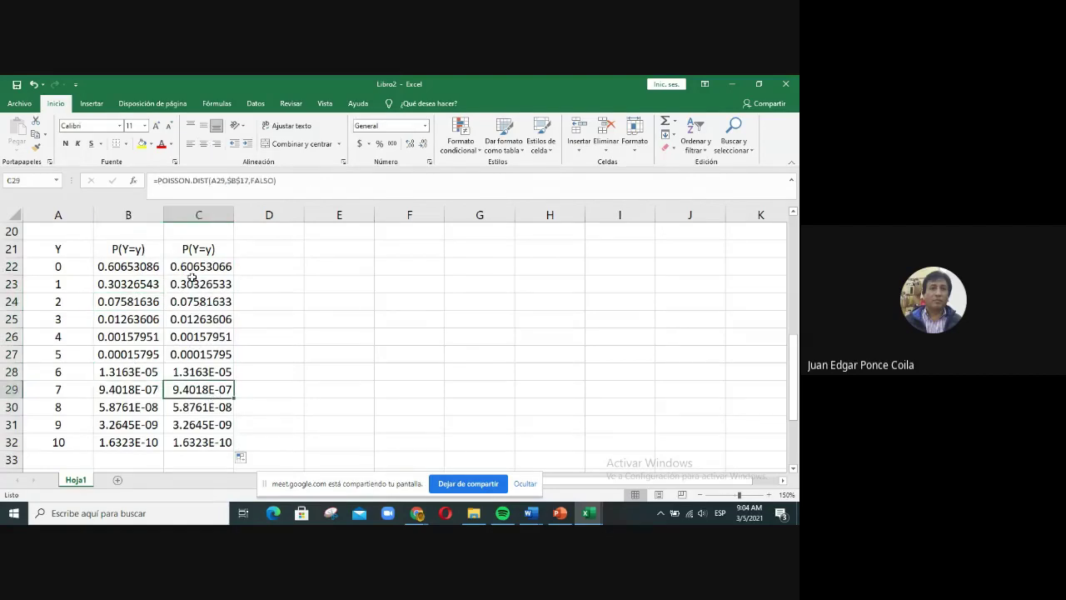
{"action": "left_click_drag", "start_coordinate": [195, 267], "coordinate": [197, 440]}
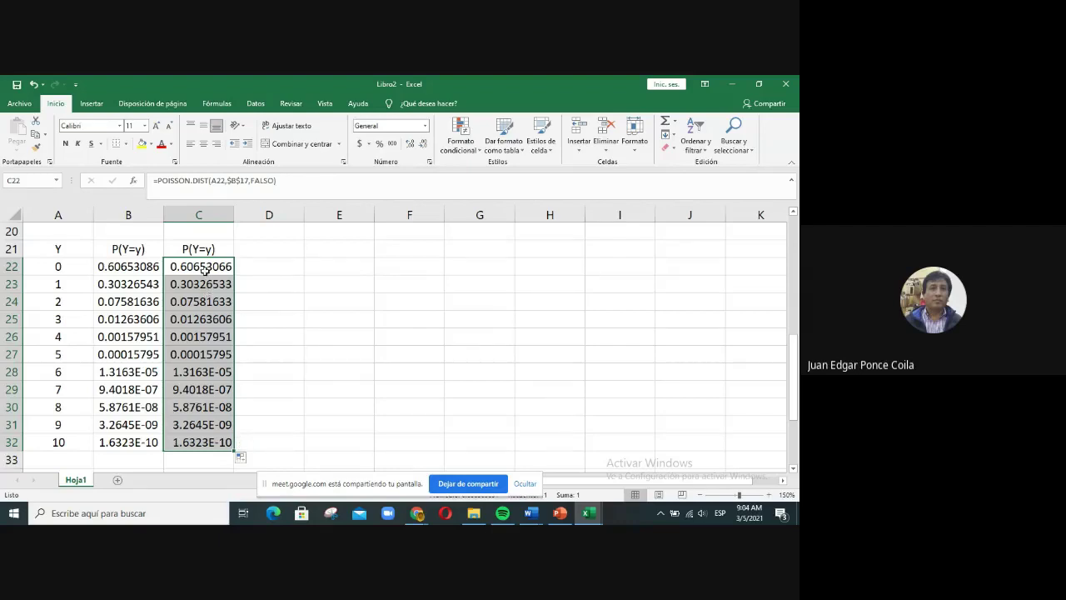
{"action": "left_click_drag", "start_coordinate": [108, 268], "coordinate": [113, 440]}
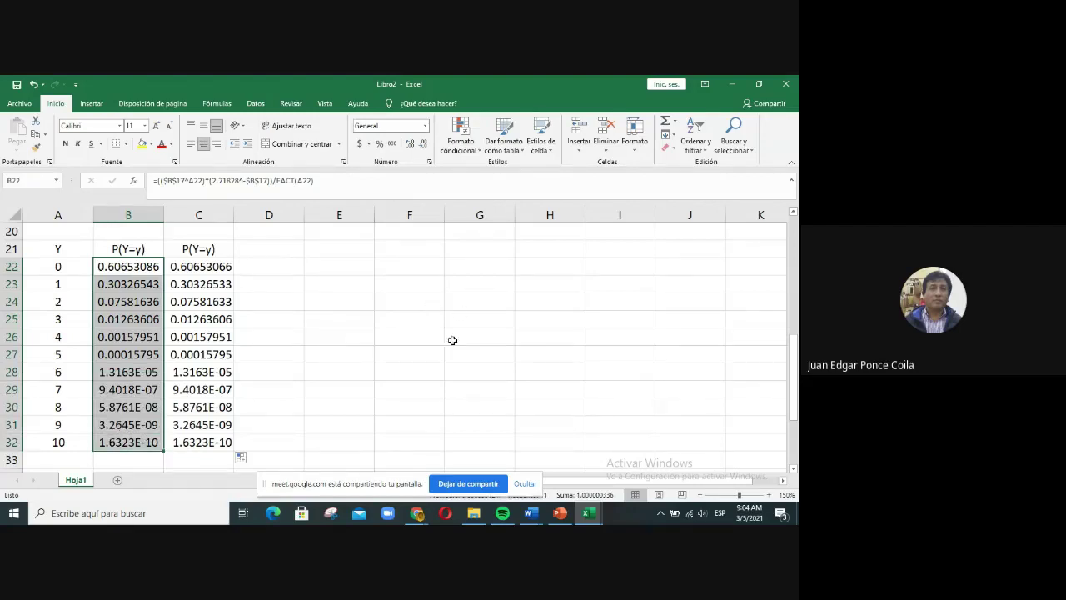
{"action": "left_click", "coordinate": [407, 335]}
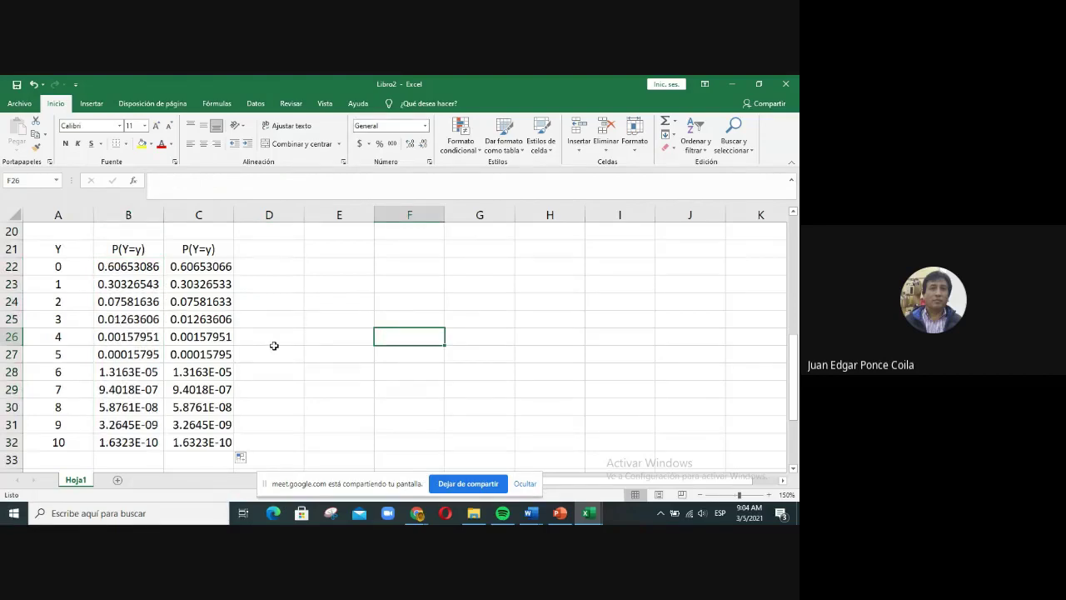
Step: Check B40's formula and compare the exercise list with the lambda and Y values of the solved blocks
{"action": "scroll", "coordinate": [274, 345], "scroll_direction": "down", "scroll_amount": 4}
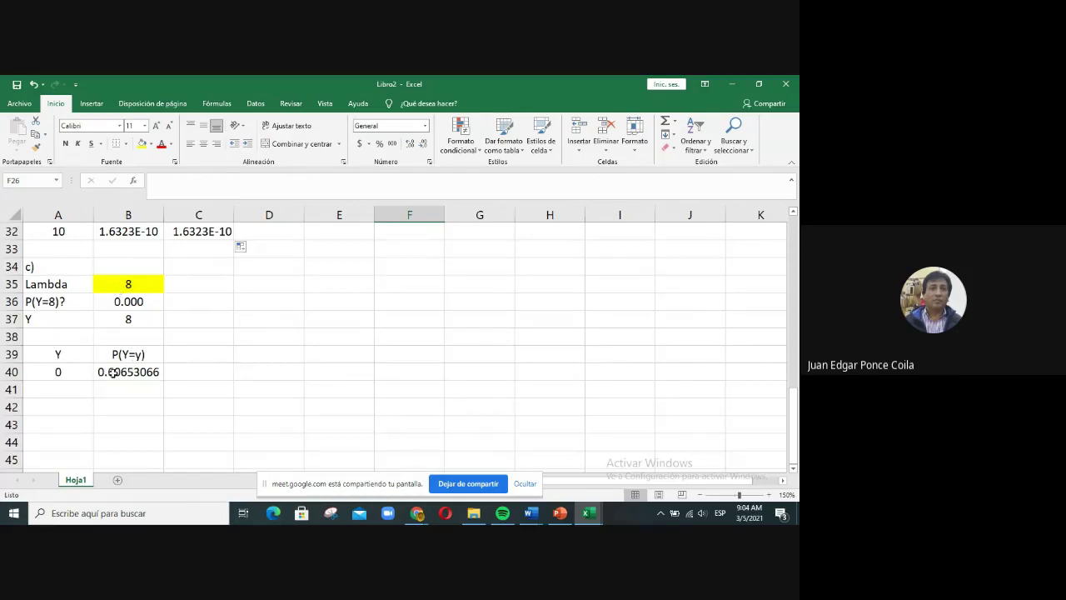
{"action": "left_click", "coordinate": [114, 372]}
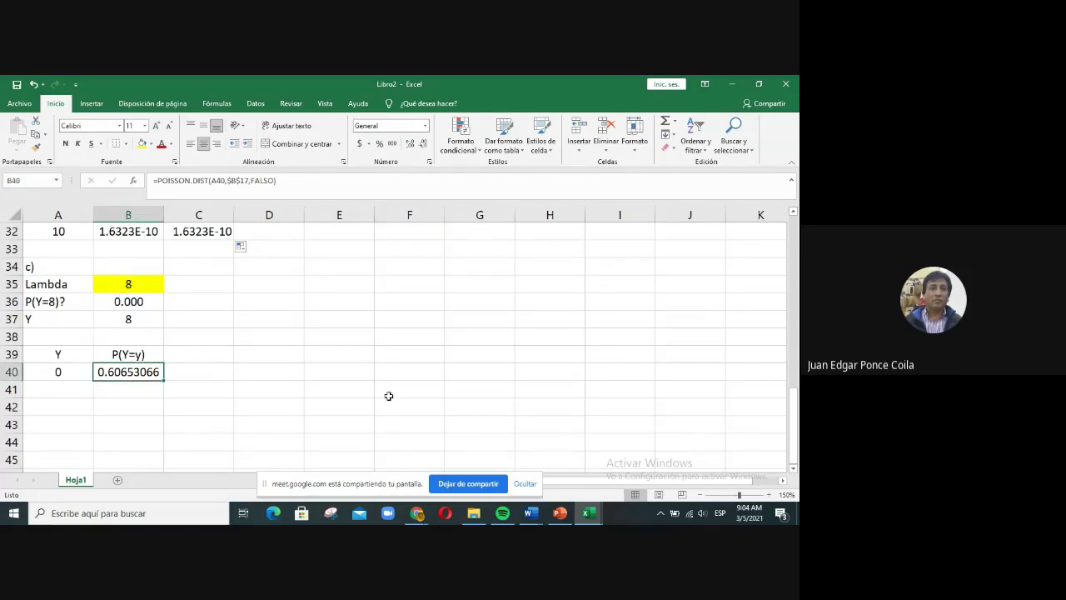
{"action": "scroll", "coordinate": [388, 396], "scroll_direction": "up", "scroll_amount": 8}
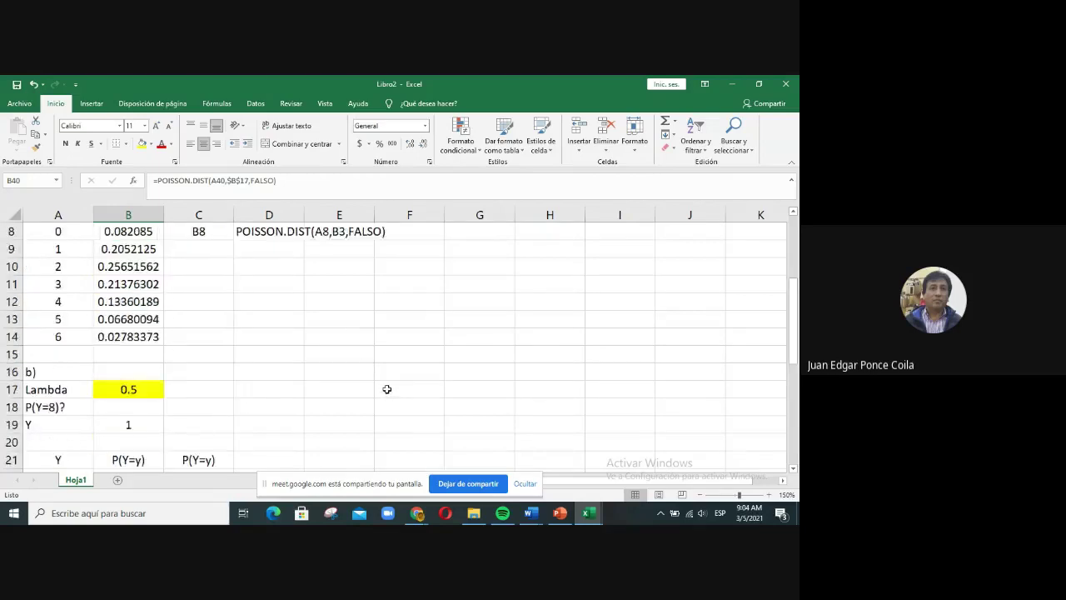
{"action": "scroll", "coordinate": [387, 389], "scroll_direction": "down", "scroll_amount": 1}
{"action": "scroll", "coordinate": [386, 389], "scroll_direction": "up", "scroll_amount": 4}
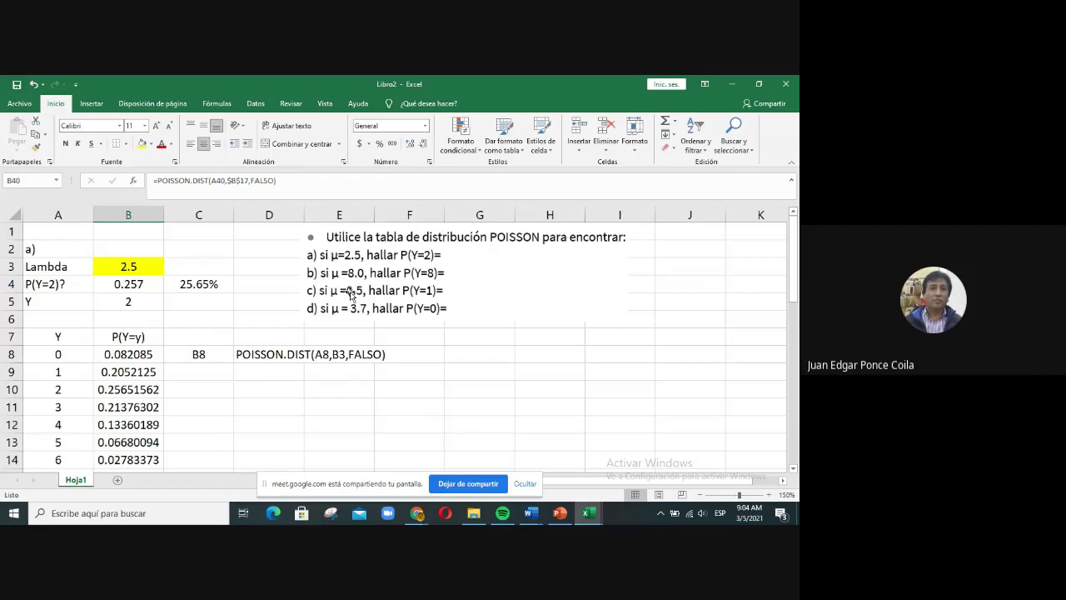
{"action": "scroll", "coordinate": [350, 293], "scroll_direction": "down", "scroll_amount": 6}
{"action": "scroll", "coordinate": [350, 294], "scroll_direction": "up", "scroll_amount": 2}
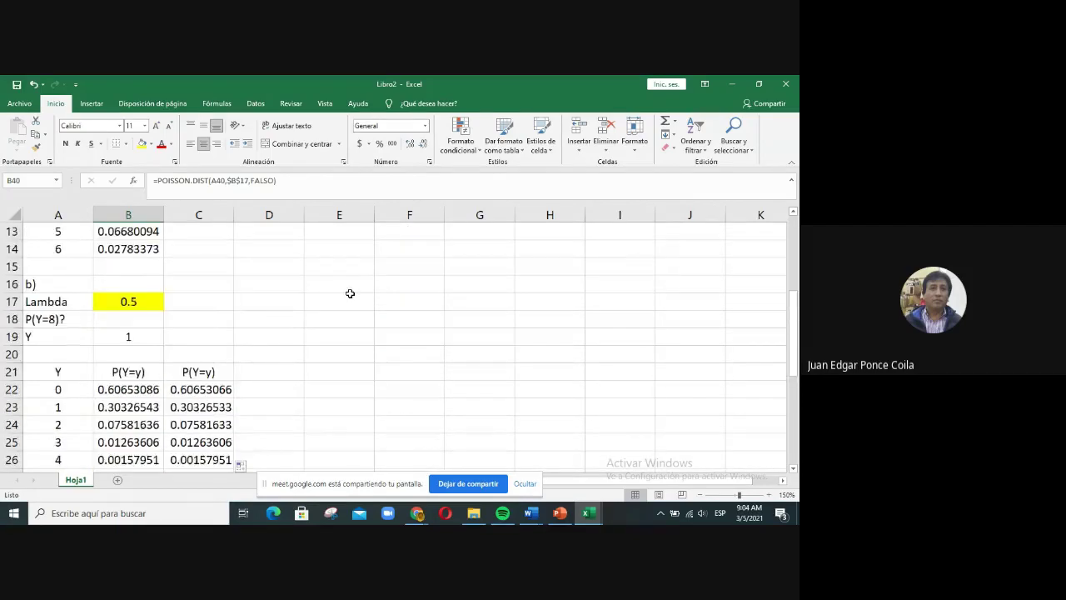
{"action": "scroll", "coordinate": [350, 294], "scroll_direction": "down", "scroll_amount": 1}
{"action": "scroll", "coordinate": [350, 294], "scroll_direction": "up", "scroll_amount": 1}
{"action": "scroll", "coordinate": [363, 303], "scroll_direction": "down", "scroll_amount": 2}
{"action": "scroll", "coordinate": [366, 304], "scroll_direction": "up", "scroll_amount": 1}
{"action": "scroll", "coordinate": [366, 303], "scroll_direction": "up", "scroll_amount": 6}
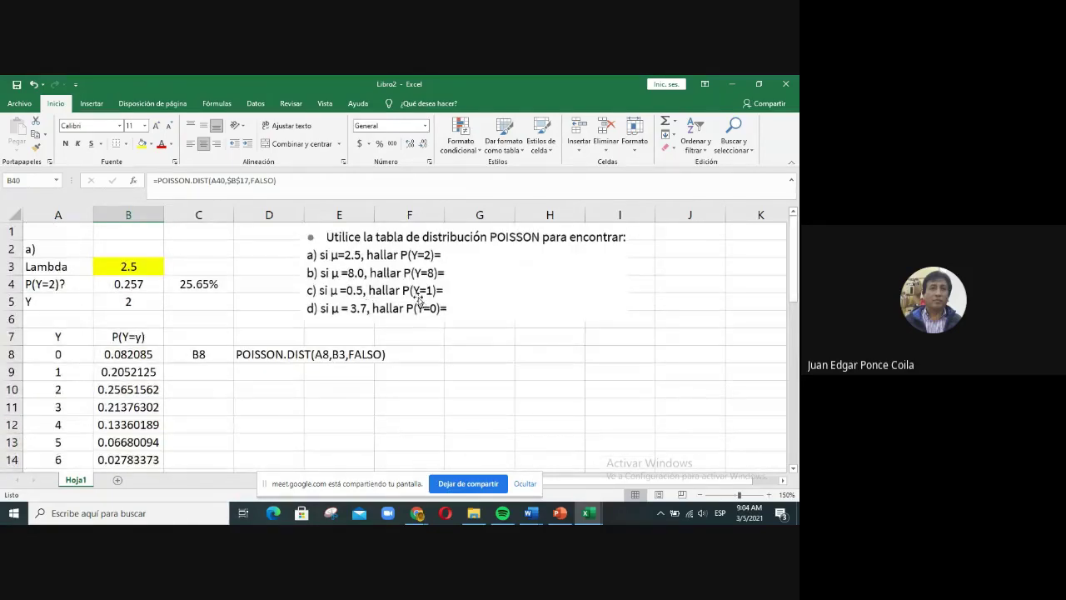
{"action": "scroll", "coordinate": [432, 283], "scroll_direction": "down", "scroll_amount": 8}
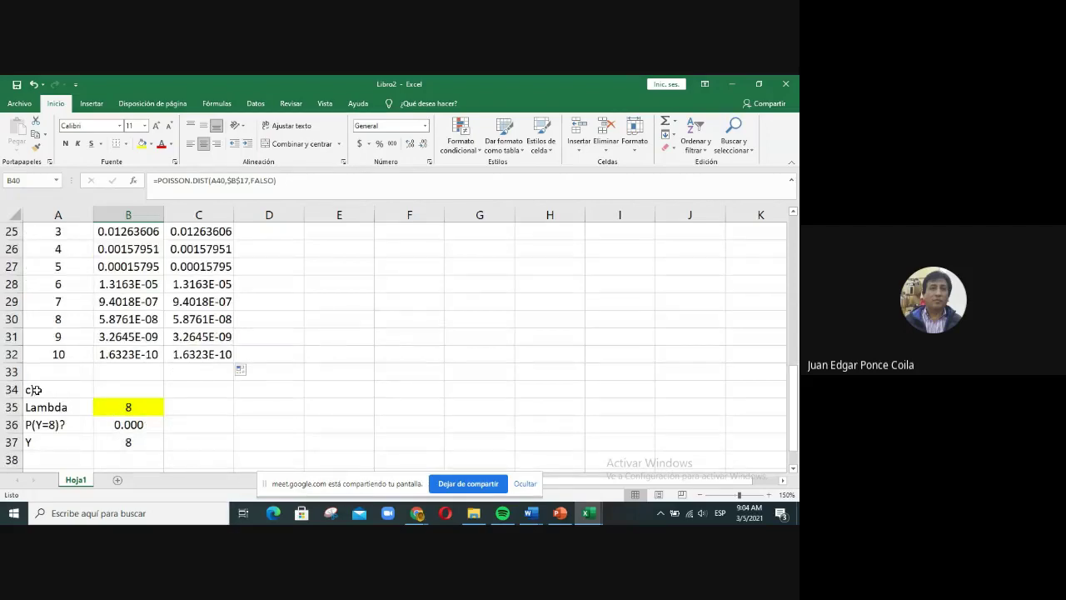
Step: Relabel the exercise block heading in A34 as "d)"
{"action": "left_click", "coordinate": [35, 389]}
{"action": "scroll", "coordinate": [37, 389], "scroll_direction": "up", "scroll_amount": 5}
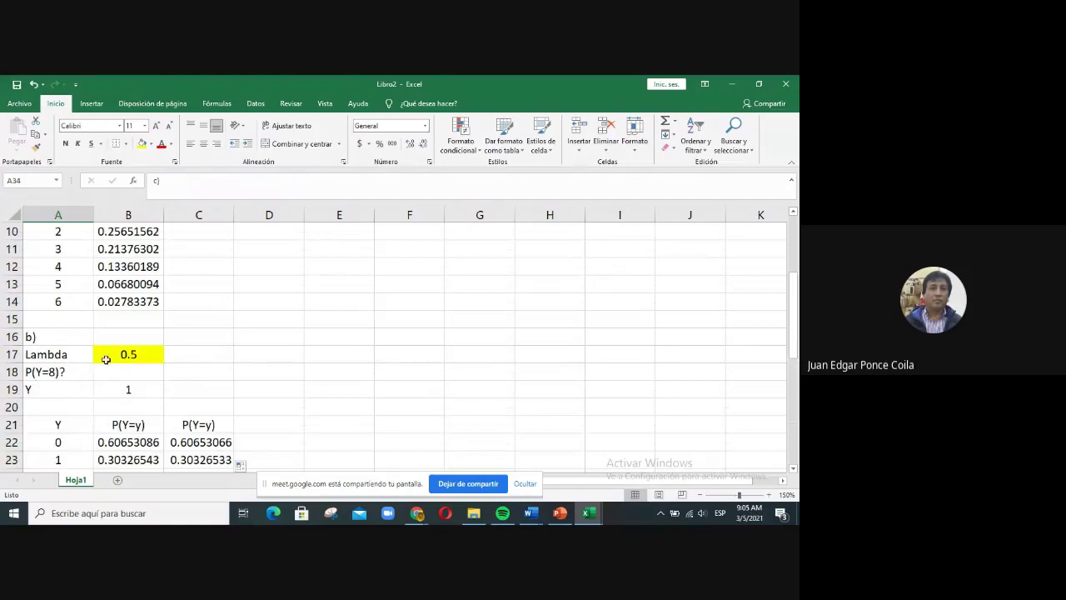
{"action": "scroll", "coordinate": [105, 363], "scroll_direction": "down", "scroll_amount": 4}
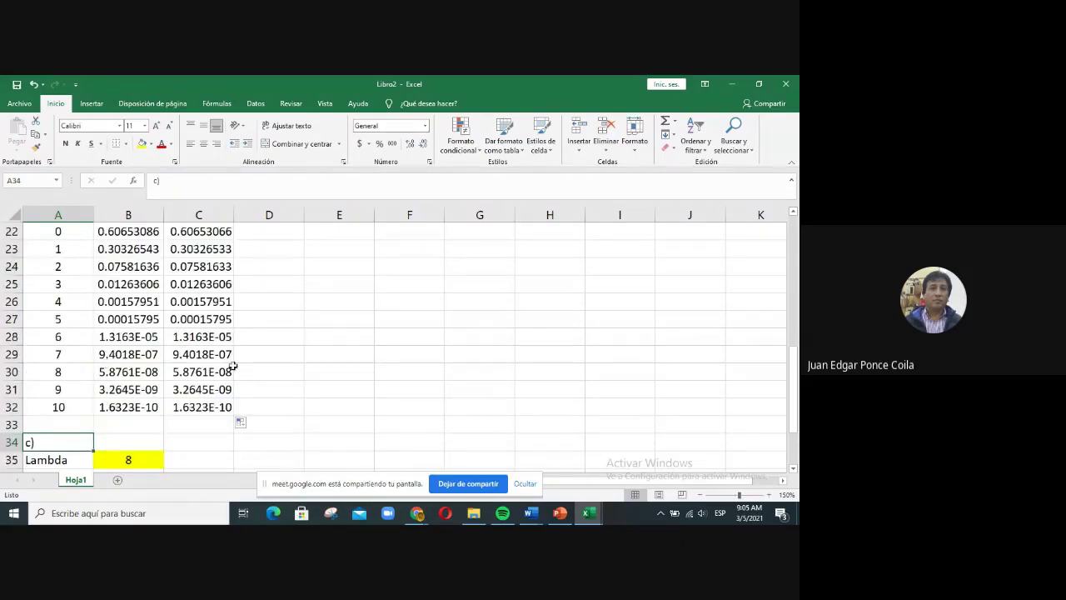
{"action": "scroll", "coordinate": [243, 373], "scroll_direction": "down", "scroll_amount": 2}
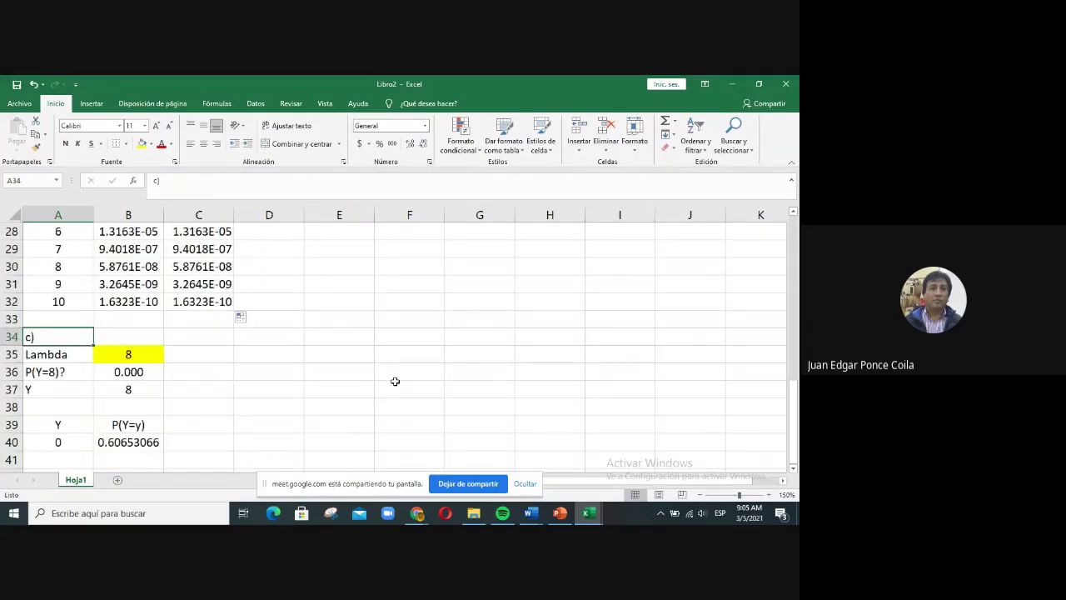
{"action": "type", "text": "d)"}
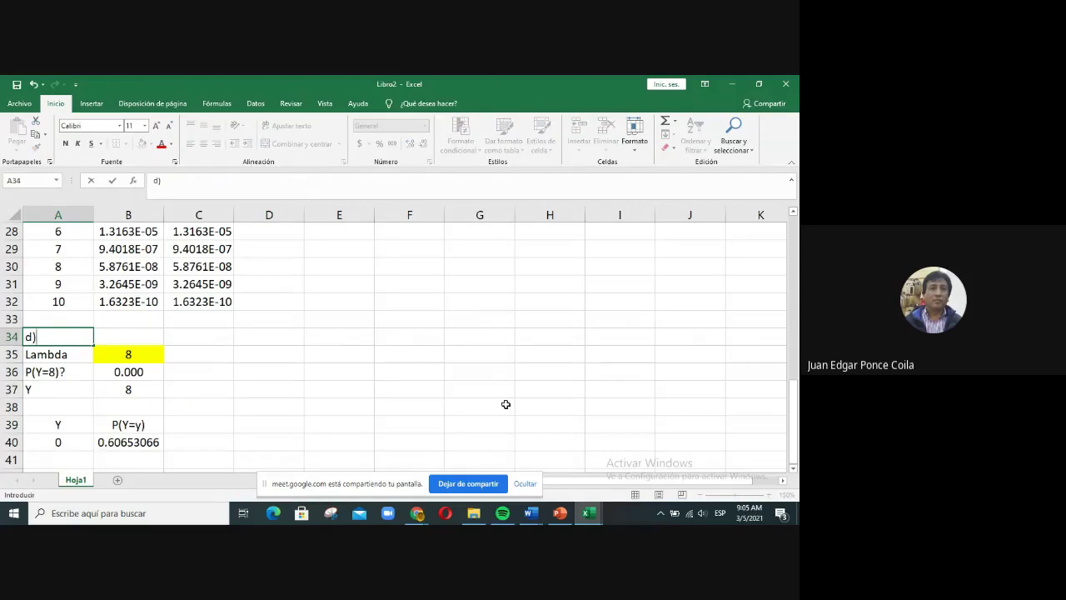
Step: Set exercise d)'s lambda in B35 to 3.7 and clear the probability result in B36
{"action": "scroll", "coordinate": [506, 404], "scroll_direction": "up", "scroll_amount": 11}
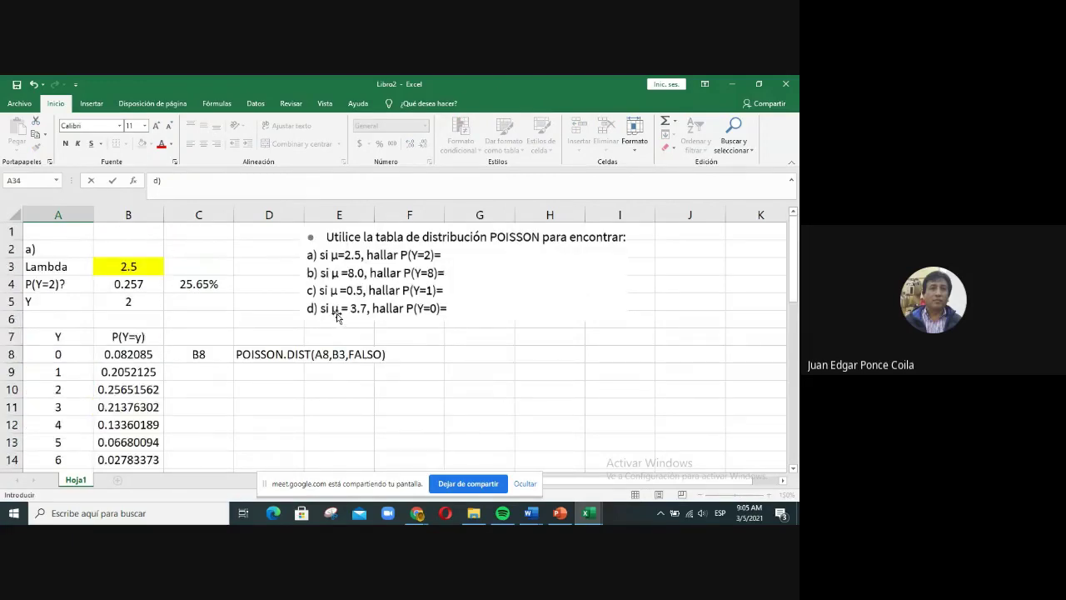
{"action": "scroll", "coordinate": [336, 375], "scroll_direction": "down", "scroll_amount": 9}
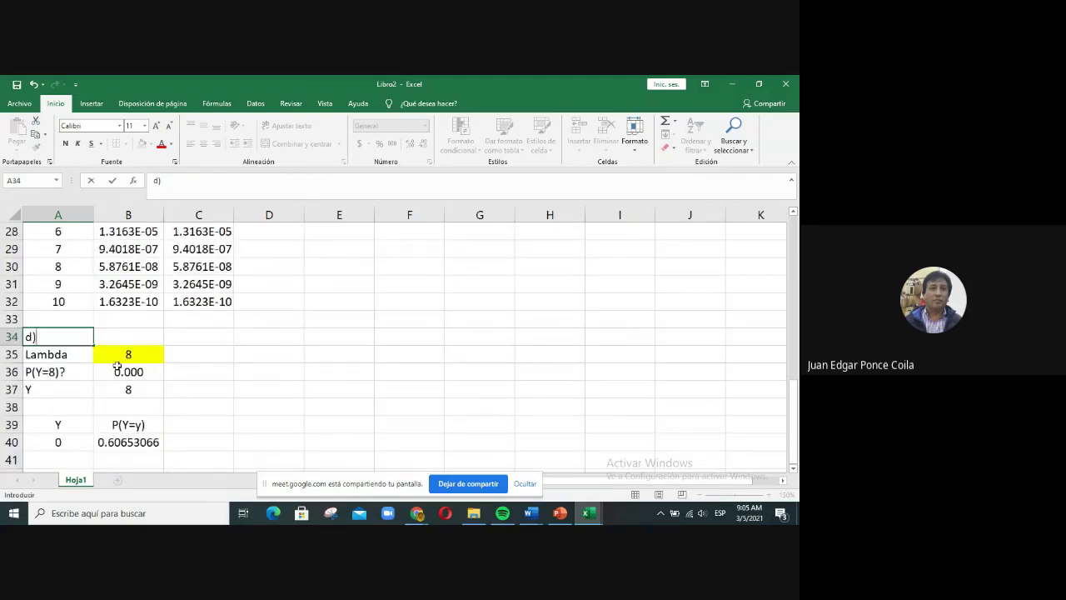
{"action": "left_click", "coordinate": [131, 355]}
{"action": "type", "text": "3.7"}
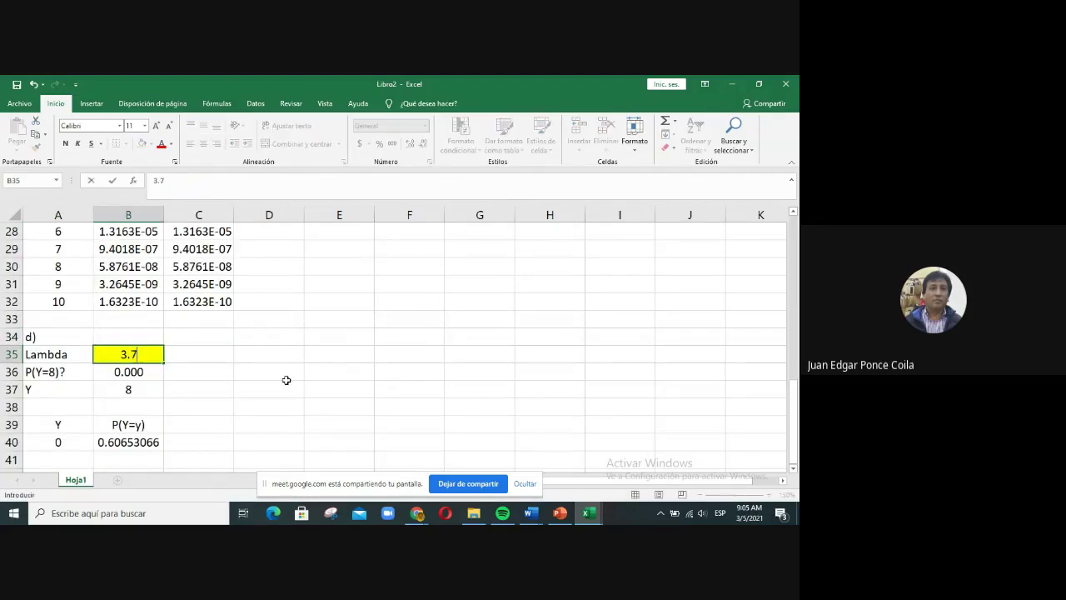
{"action": "key", "text": "Return"}
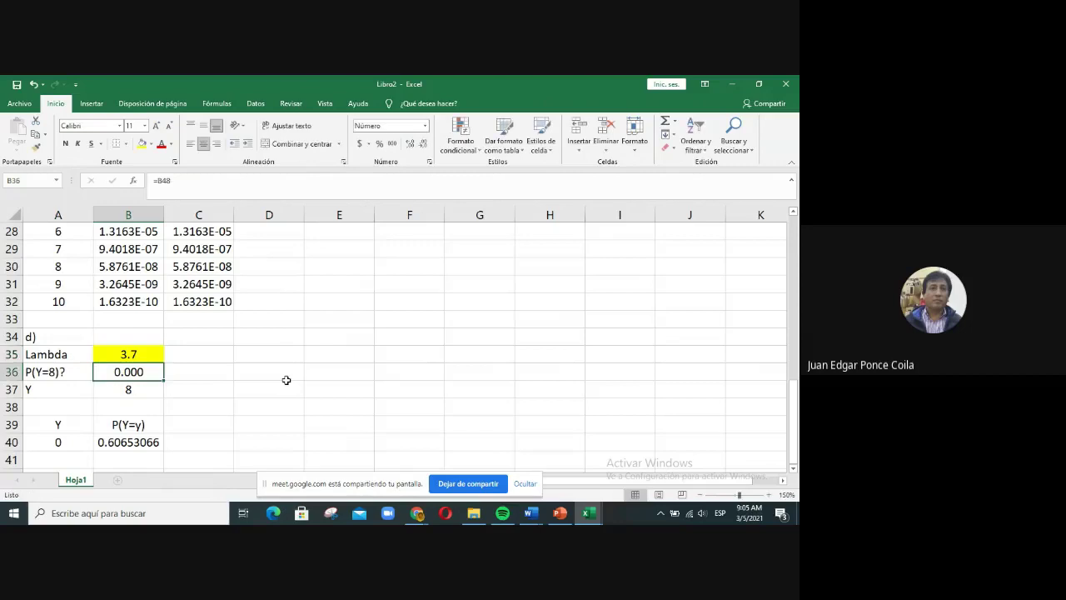
{"action": "key", "text": "Delete"}
{"action": "scroll", "coordinate": [449, 337], "scroll_direction": "up", "scroll_amount": 4}
{"action": "scroll", "coordinate": [450, 337], "scroll_direction": "up", "scroll_amount": 5}
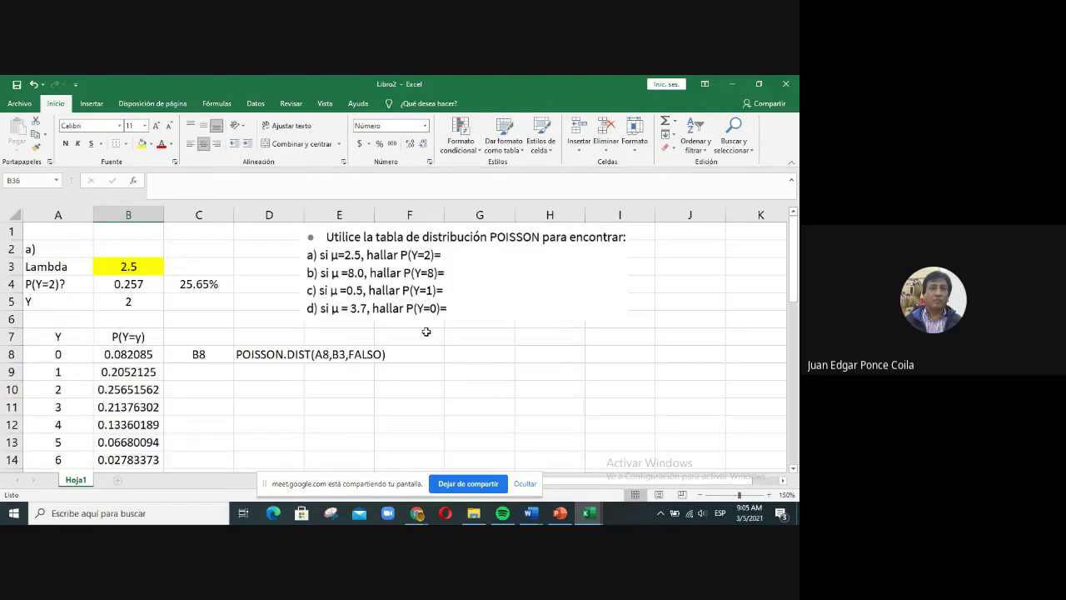
{"action": "scroll", "coordinate": [416, 331], "scroll_direction": "down", "scroll_amount": 6}
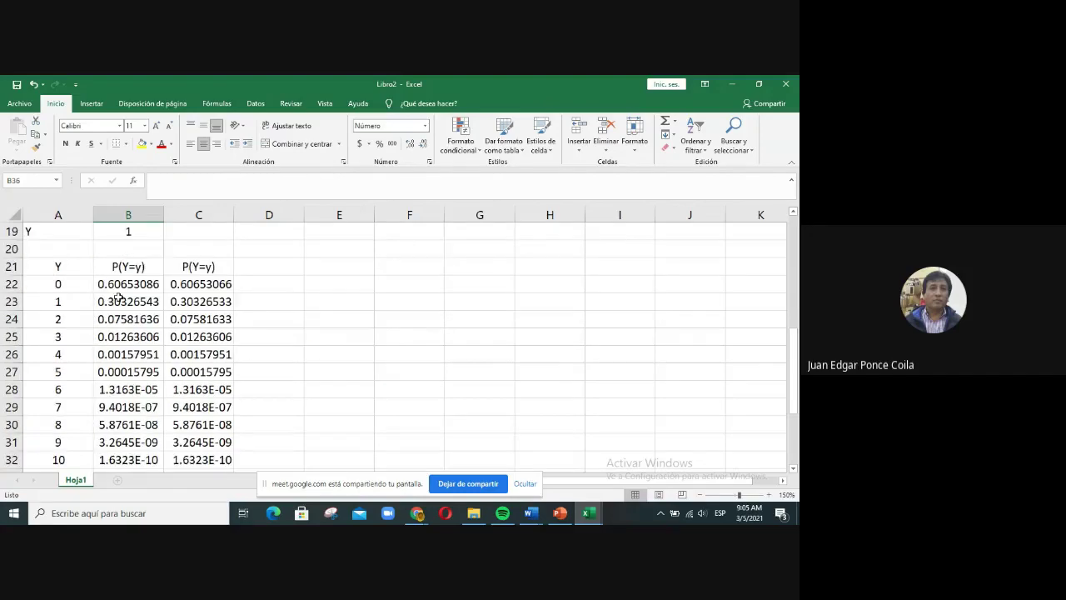
{"action": "scroll", "coordinate": [125, 275], "scroll_direction": "up", "scroll_amount": 1}
{"action": "left_click", "coordinate": [133, 284]}
{"action": "type", "text": "0"}
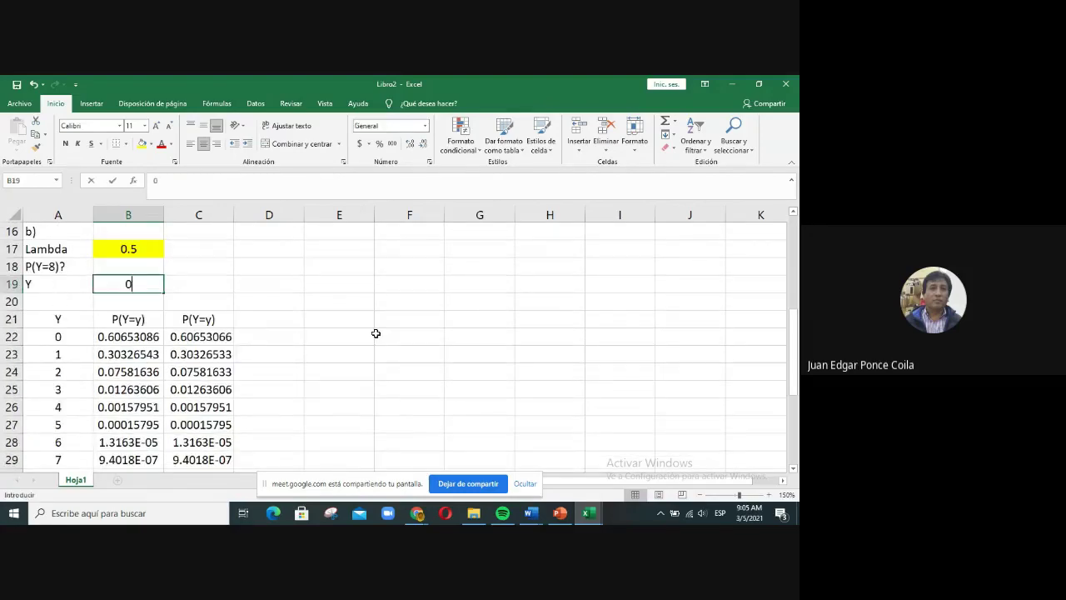
{"action": "key", "text": "Return"}
{"action": "key", "text": "Down"}
{"action": "key", "text": "Down"}
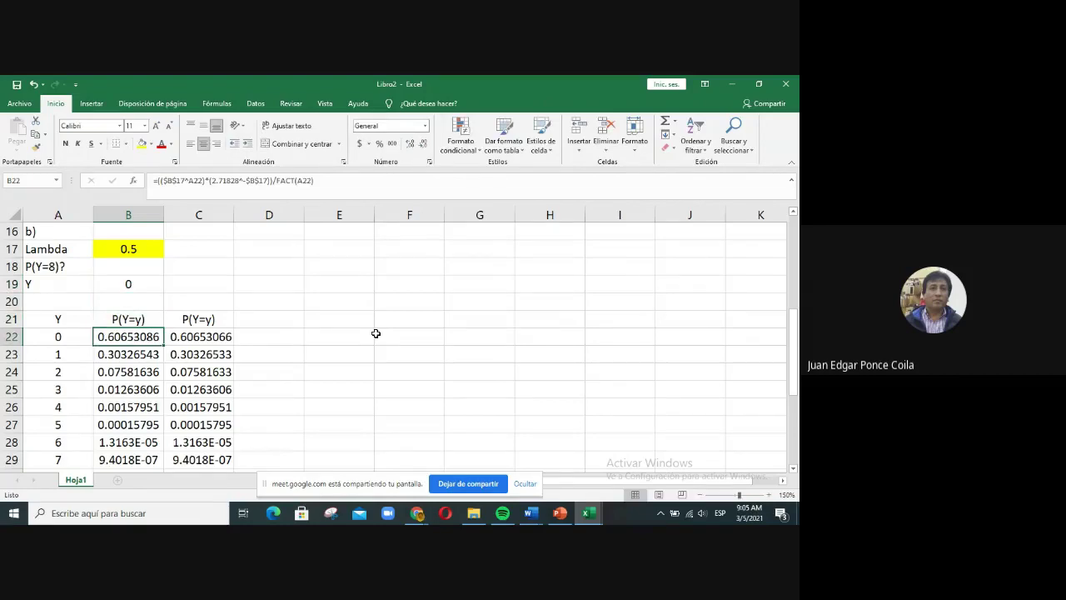
{"action": "key", "text": "shift+Down"}
{"action": "key", "text": "shift+Down"}
{"action": "key", "text": "shift+Down"}
{"action": "key", "text": "shift+Down"}
{"action": "key", "text": "shift+Down"}
{"action": "key", "text": "shift+Right"}
{"action": "key", "text": "shift+Down"}
{"action": "key", "text": "shift+Down"}
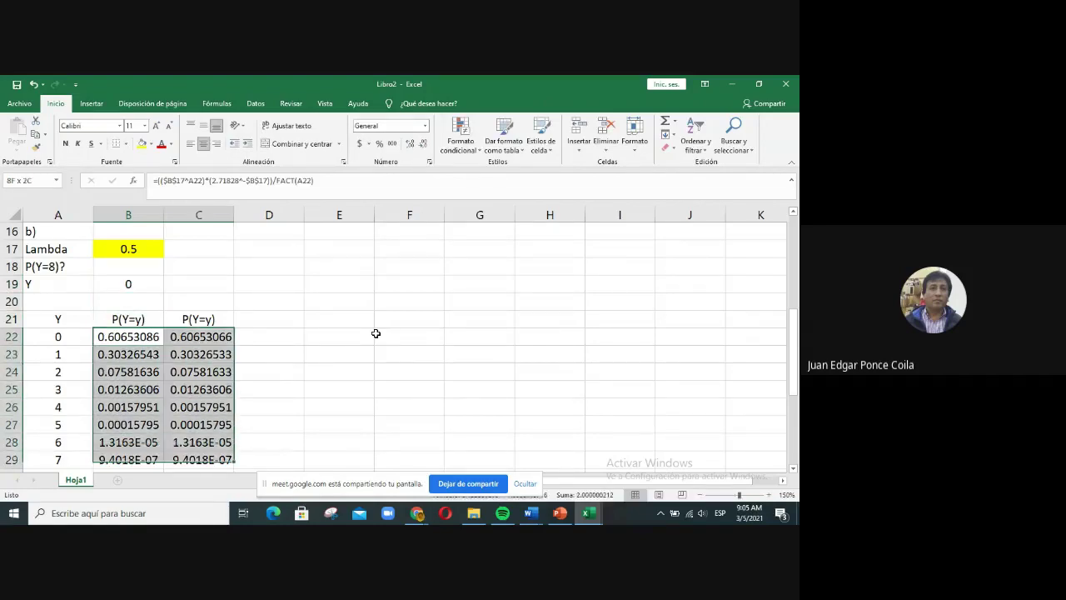
{"action": "key", "text": "shift+Down"}
{"action": "key", "text": "shift+Down"}
{"action": "key", "text": "shift+Down"}
{"action": "key", "text": "shift+Down"}
{"action": "key", "text": "shift+Down"}
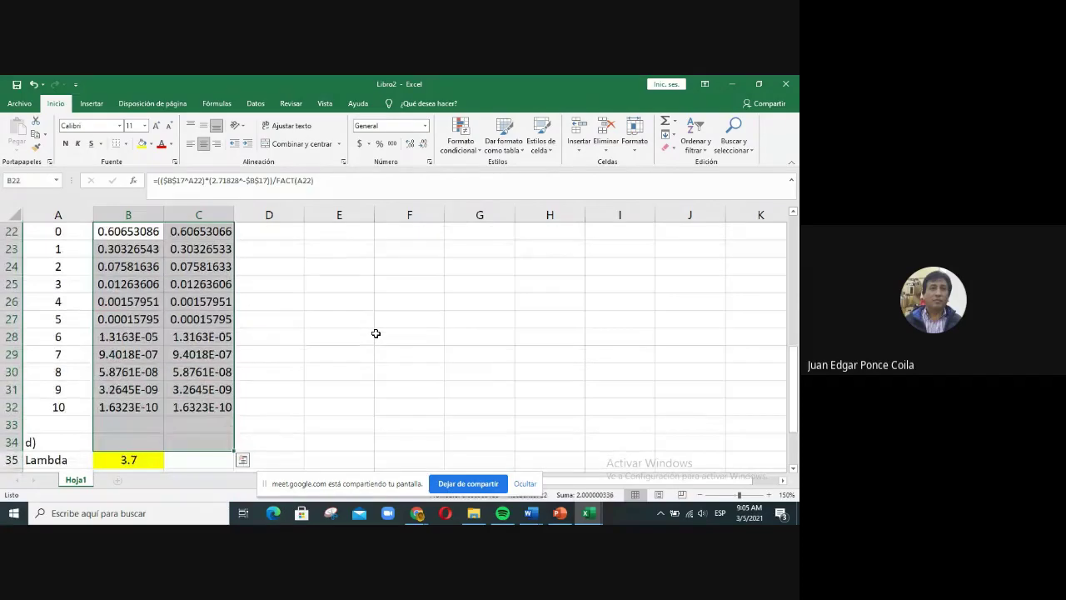
{"action": "key", "text": "Up"}
{"action": "key", "text": "Down"}
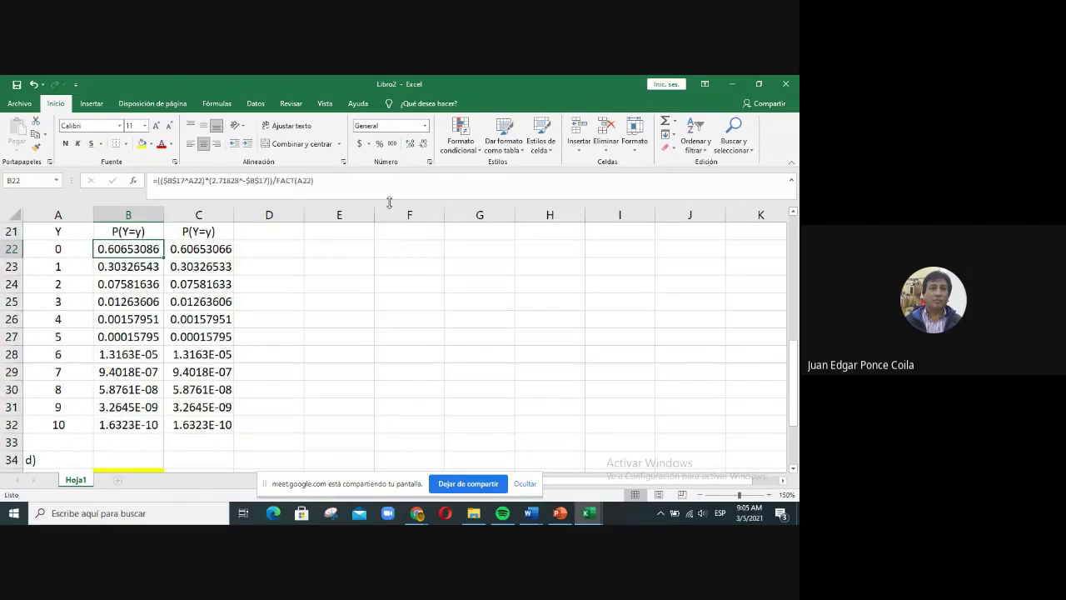
{"action": "scroll", "coordinate": [295, 345], "scroll_direction": "up", "scroll_amount": 3}
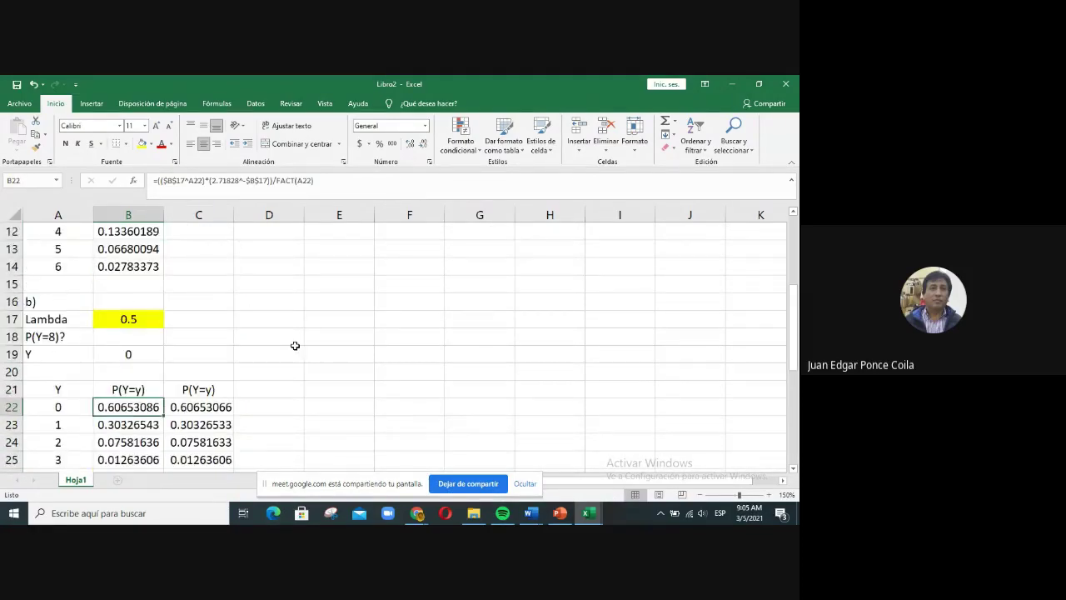
{"action": "left_click", "coordinate": [33, 85]}
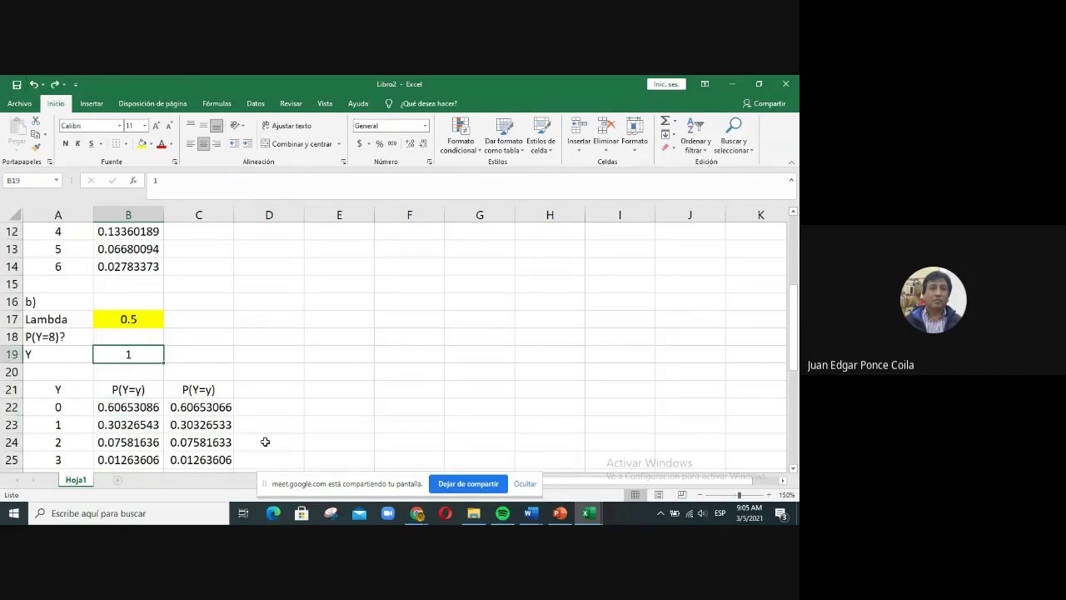
Step: Review the exercise list and the solved blocks against exercise d)'s lambda and Y cells
{"action": "scroll", "coordinate": [265, 439], "scroll_direction": "down", "scroll_amount": 5}
{"action": "scroll", "coordinate": [133, 409], "scroll_direction": "down", "scroll_amount": 2}
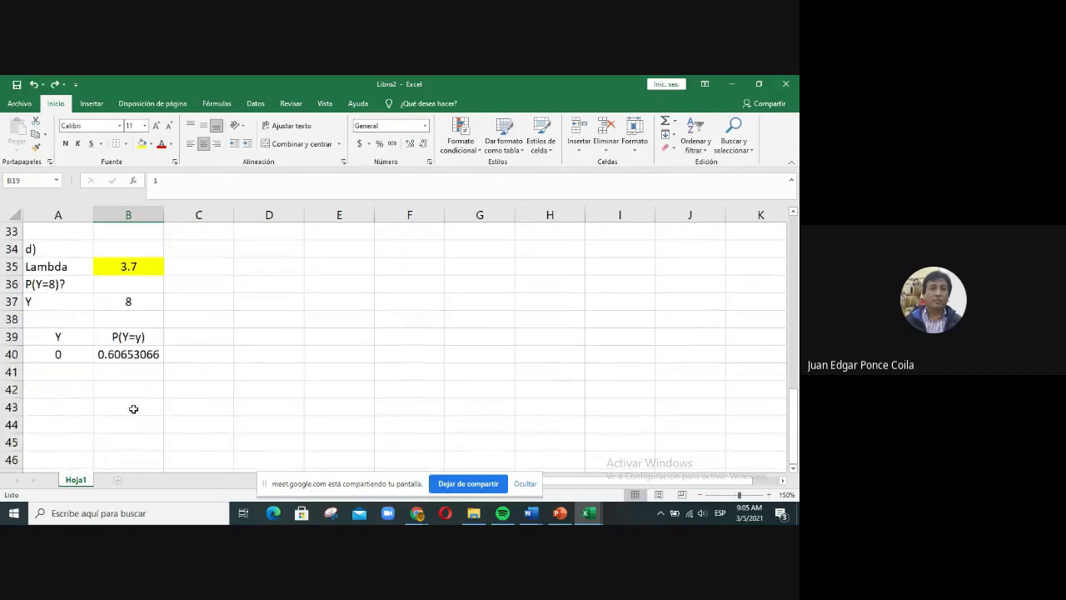
{"action": "scroll", "coordinate": [134, 409], "scroll_direction": "up", "scroll_amount": 2}
{"action": "scroll", "coordinate": [450, 394], "scroll_direction": "up", "scroll_amount": 9}
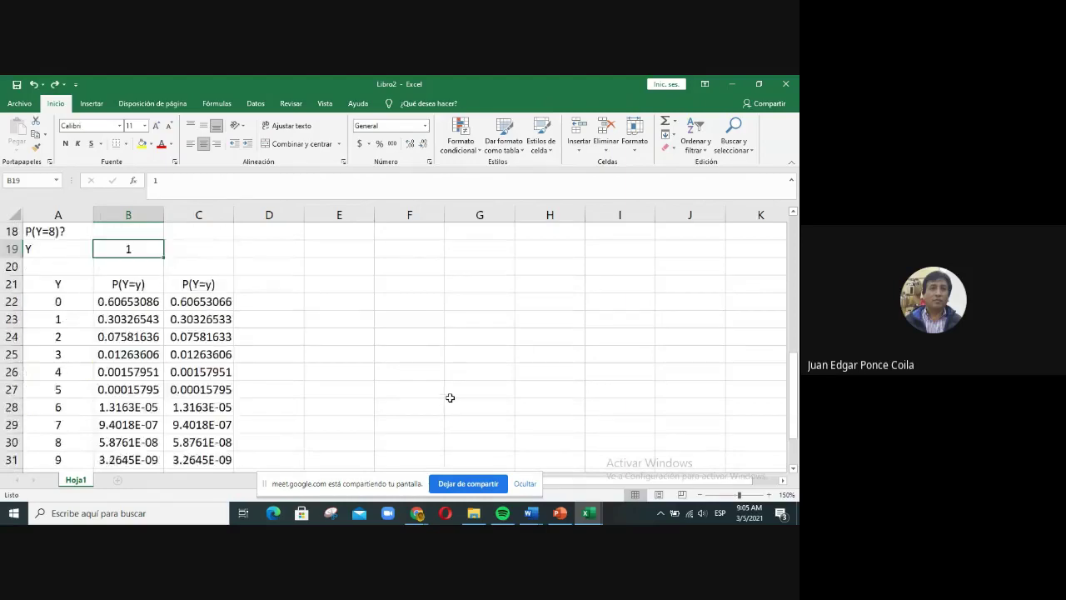
{"action": "scroll", "coordinate": [450, 395], "scroll_direction": "down", "scroll_amount": 1}
{"action": "scroll", "coordinate": [451, 395], "scroll_direction": "up", "scroll_amount": 1}
{"action": "scroll", "coordinate": [450, 395], "scroll_direction": "down", "scroll_amount": 6}
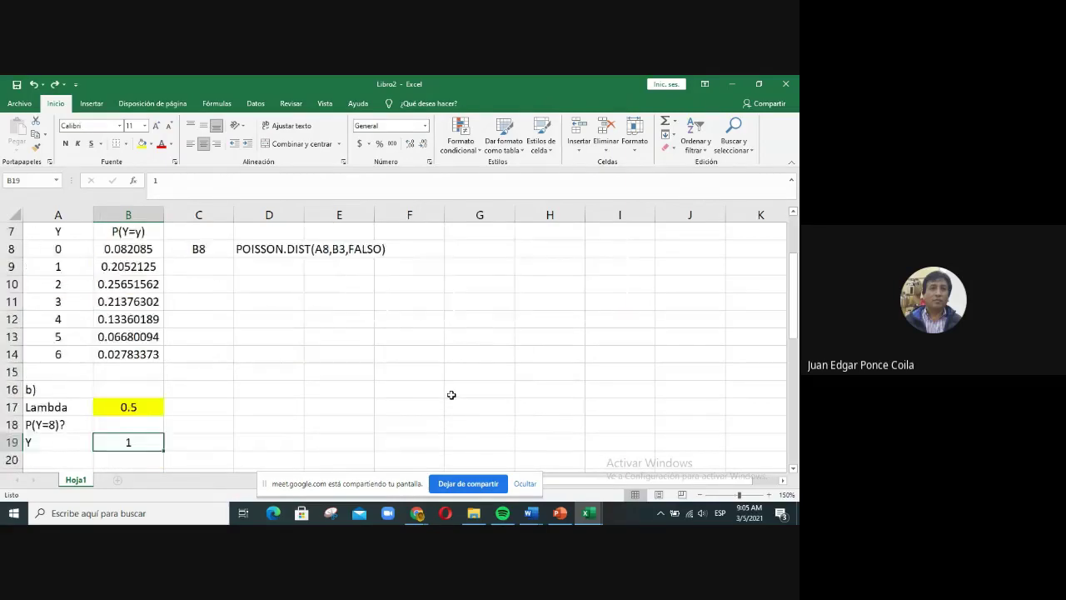
{"action": "scroll", "coordinate": [451, 395], "scroll_direction": "down", "scroll_amount": 4}
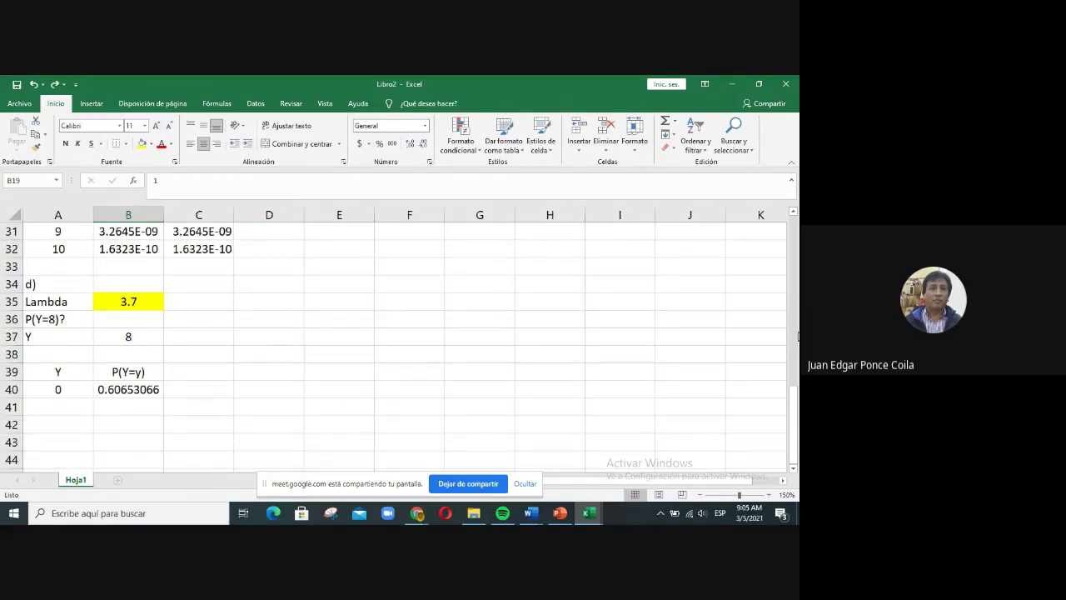
{"action": "left_click_drag", "start_coordinate": [795, 367], "coordinate": [797, 256]}
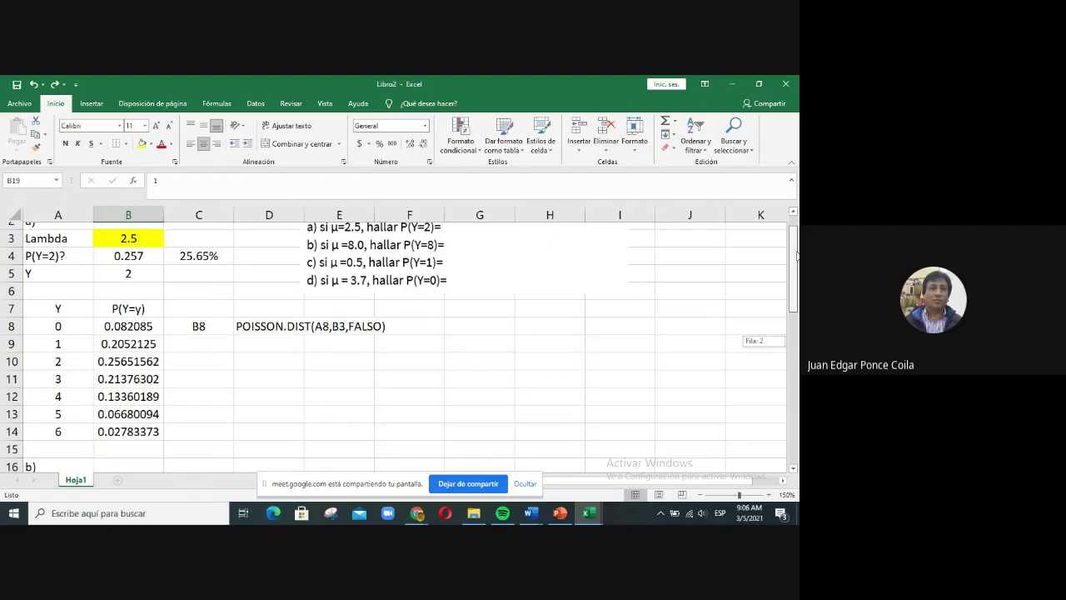
{"action": "left_click_drag", "start_coordinate": [797, 256], "coordinate": [797, 258]}
{"action": "scroll", "coordinate": [236, 412], "scroll_direction": "down", "scroll_amount": 8}
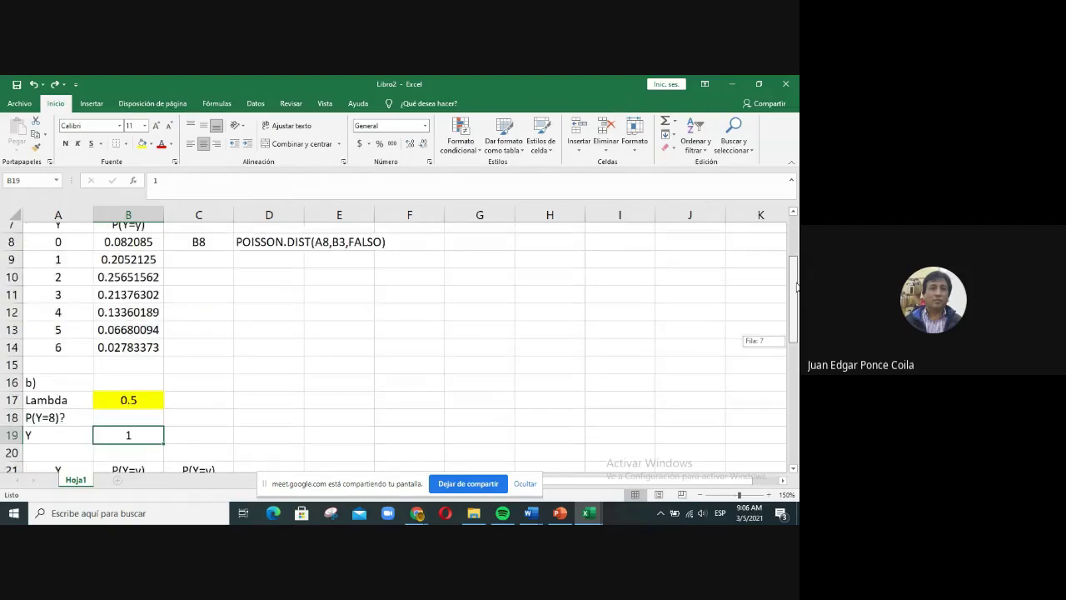
{"action": "scroll", "coordinate": [236, 413], "scroll_direction": "down", "scroll_amount": 2}
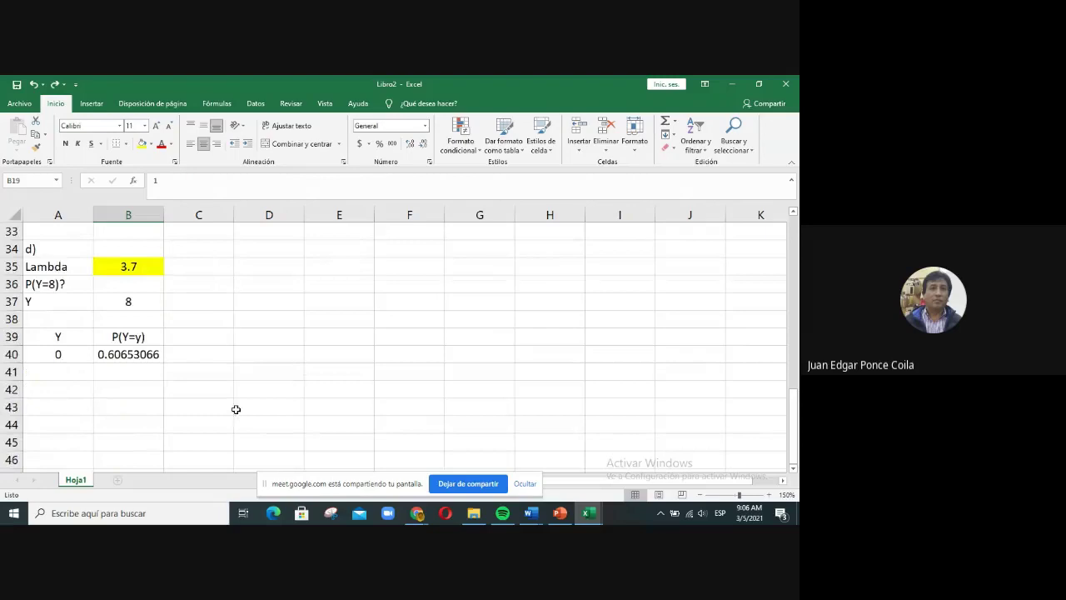
Step: Set exercise d)'s Y value in B37 to 0 and relabel A36 as "P(Y=0)?"
{"action": "left_click", "coordinate": [147, 304]}
{"action": "type", "text": "0"}
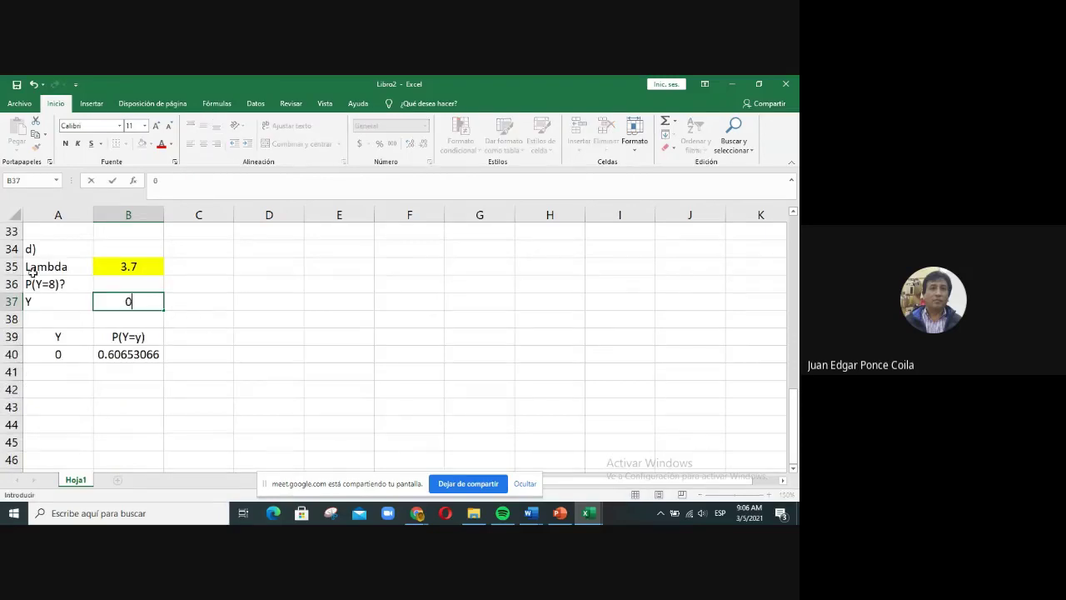
{"action": "left_click", "coordinate": [38, 284]}
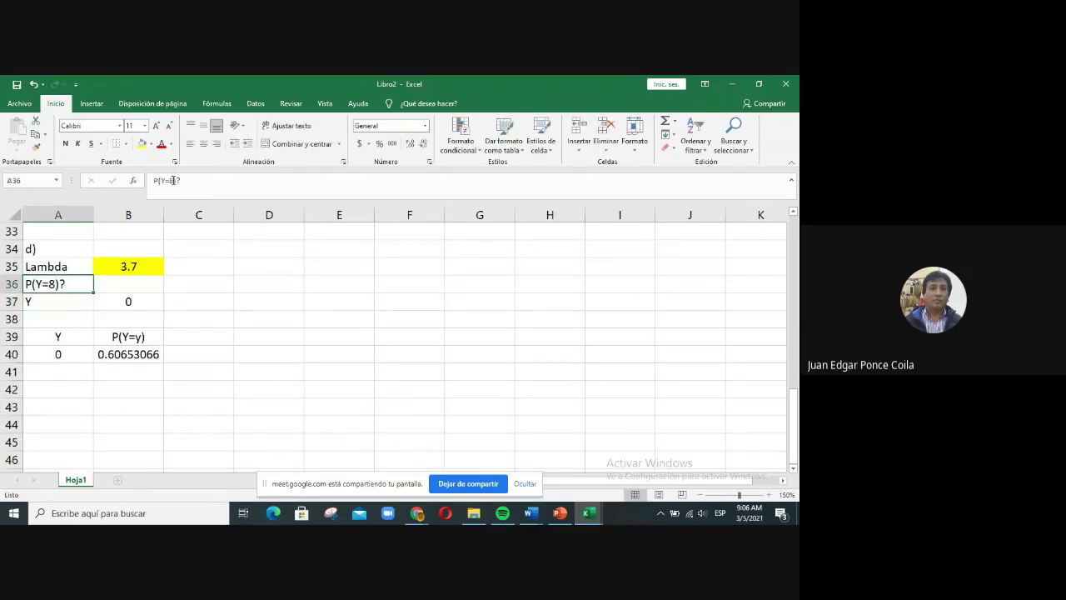
{"action": "left_click", "coordinate": [205, 182]}
{"action": "key", "text": "Left"}
{"action": "key", "text": "Left"}
{"action": "key", "text": "BackSpace"}
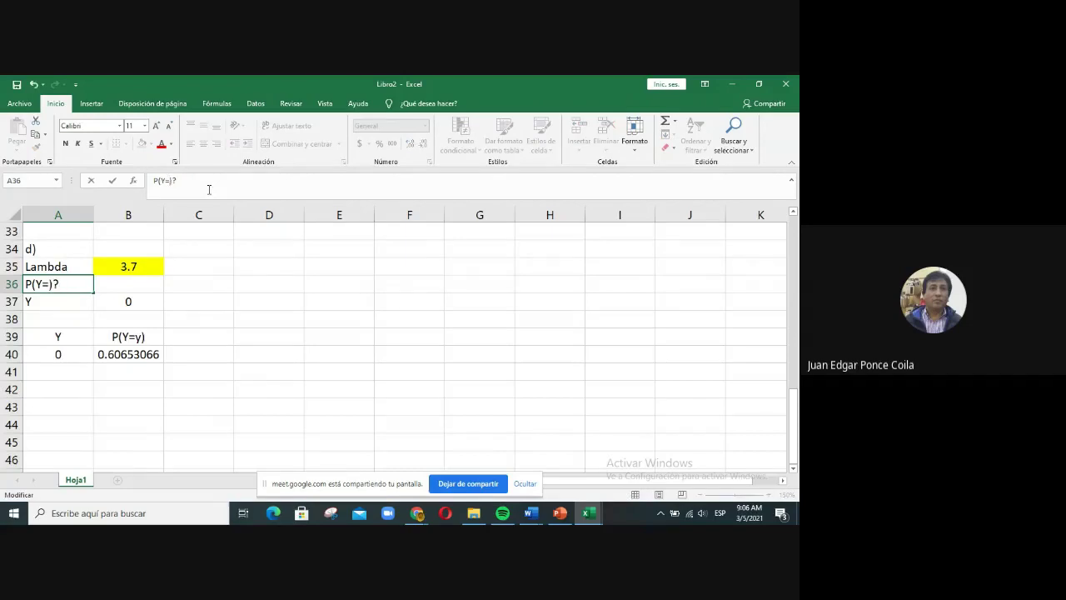
{"action": "type", "text": "0"}
{"action": "key", "text": "Return"}
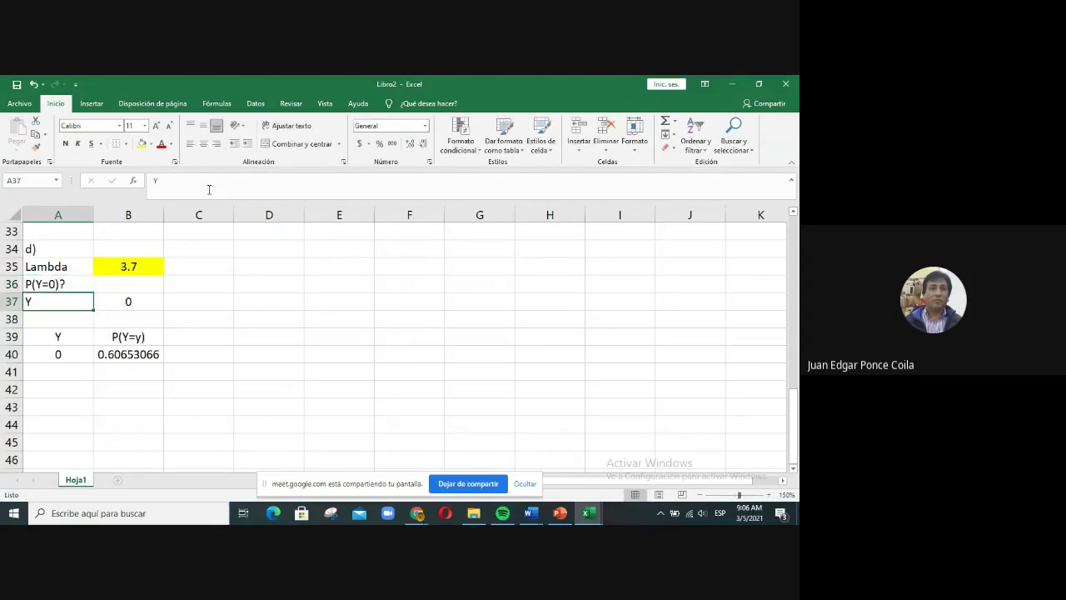
Step: Clear the POISSON.DIST formula from B40 in exercise d)'s probability table
{"action": "key", "text": "Right"}
{"action": "key", "text": "Right"}
{"action": "key", "text": "Down"}
{"action": "key", "text": "Down"}
{"action": "key", "text": "Down"}
{"action": "key", "text": "Left"}
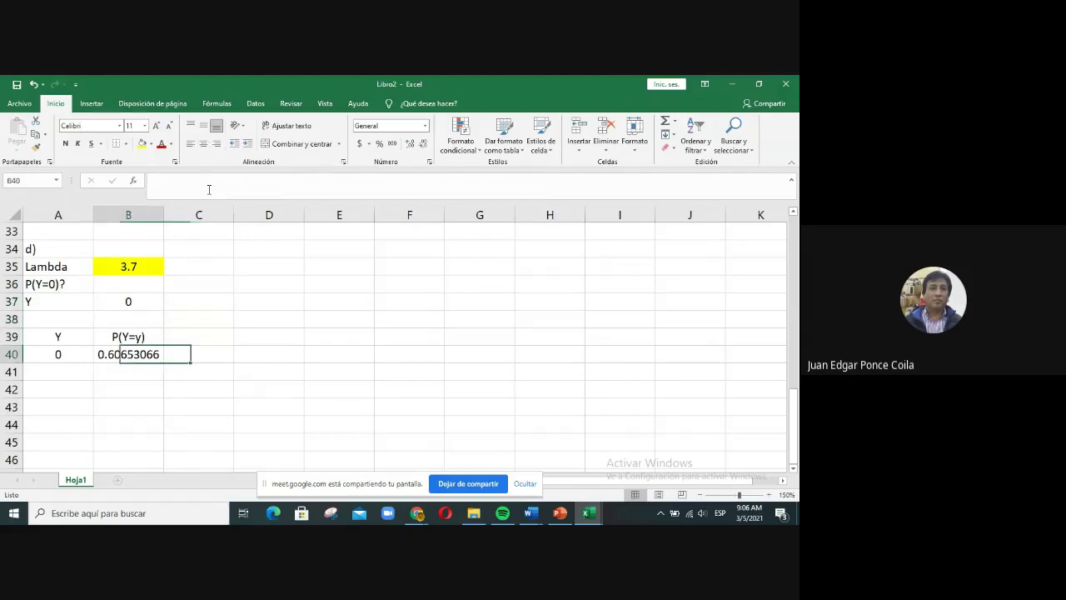
{"action": "key", "text": "Left"}
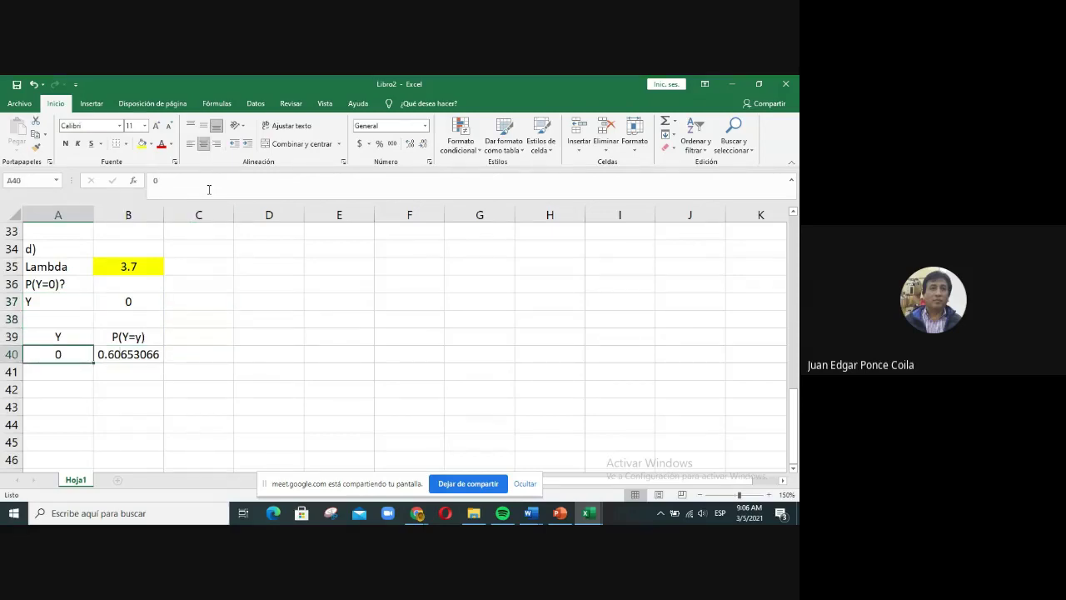
{"action": "key", "text": "Right"}
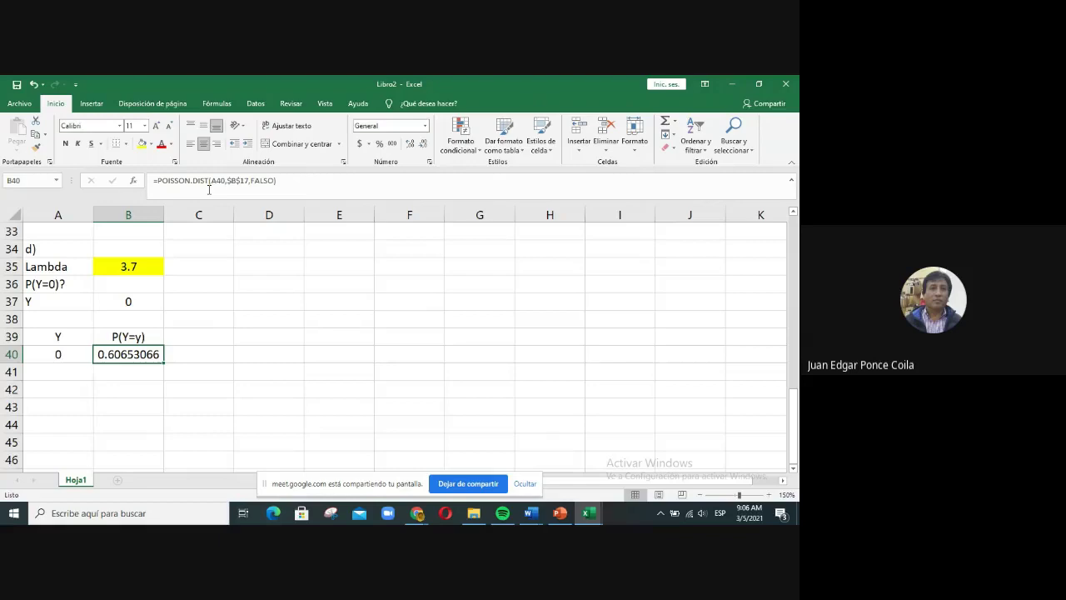
{"action": "key", "text": "Delete"}
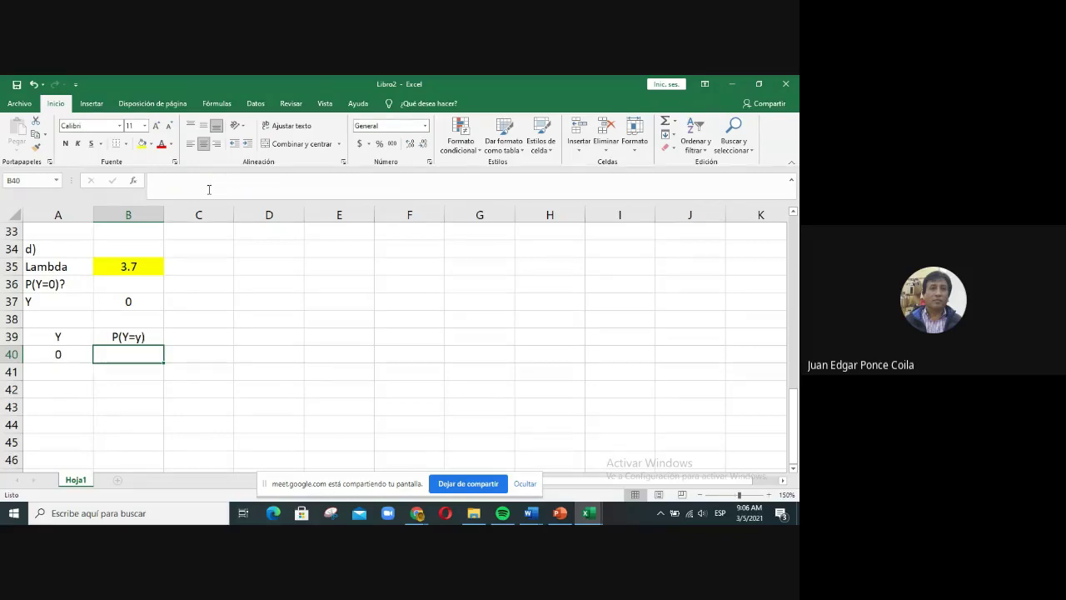
Step: Begin a manual Poisson formula in B40 with lambda raised to Y and an opened second factor, =(B35^A40)*(
{"action": "type", "text": "=("}
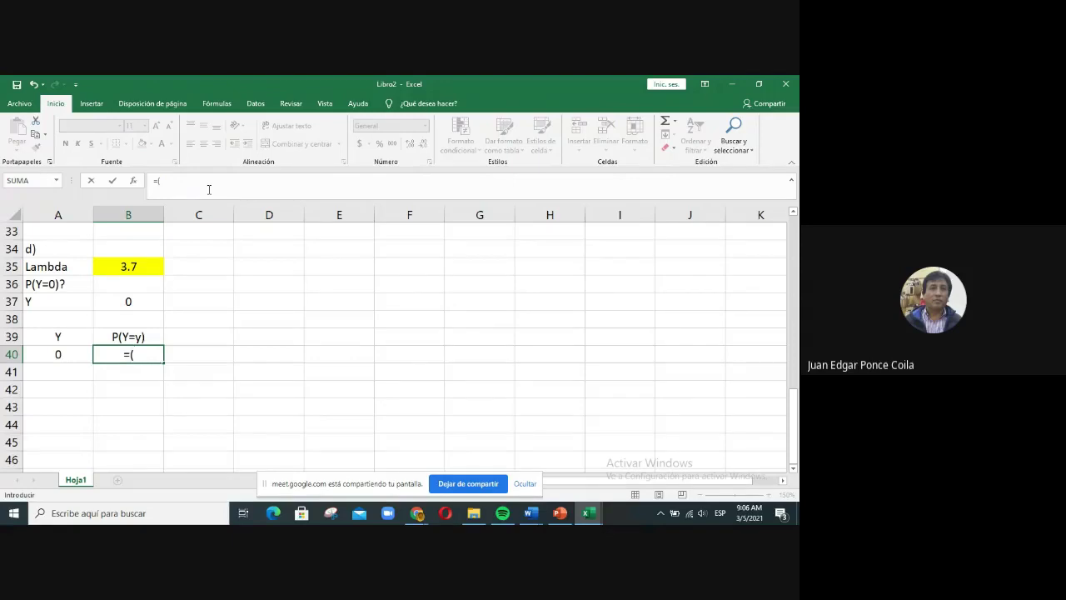
{"action": "key", "text": "Up"}
{"action": "key", "text": "Up"}
{"action": "key", "text": "Up"}
{"action": "key", "text": "Up"}
{"action": "key", "text": "Up"}
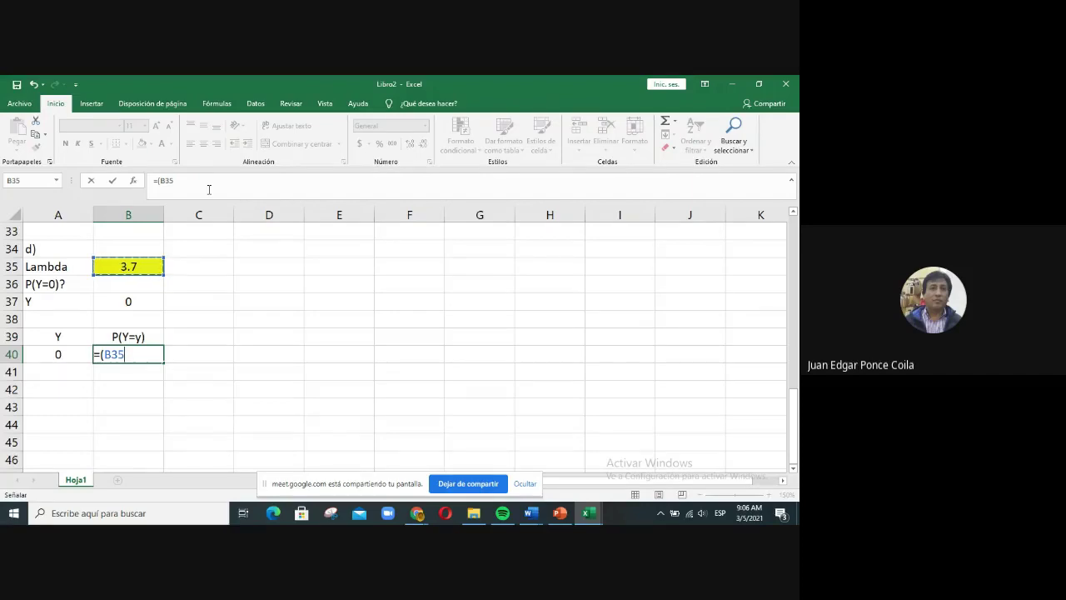
{"action": "type", "text": "^^"}
{"action": "key", "text": "BackSpace"}
{"action": "key", "text": "Left"}
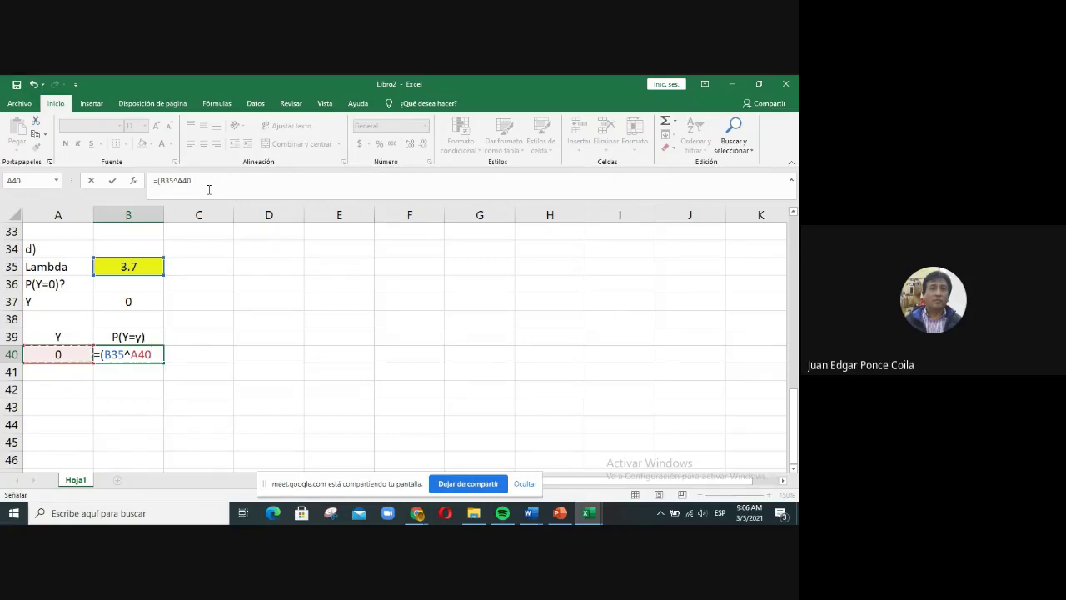
{"action": "type", "text": ")*("}
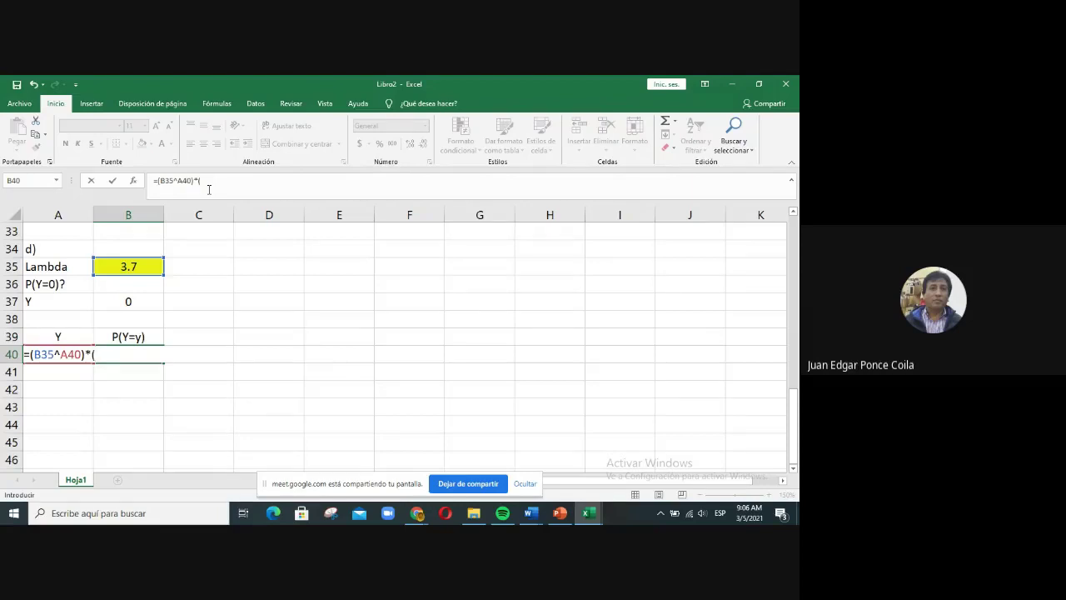
Step: Complete the second factor of the B40 formula as 2.71828 raised to negative lambda, (2.71828^-B35)
{"action": "type", "text": "2."}
{"action": "type", "text": "718"}
{"action": "type", "text": "28"}
{"action": "type", "text": "^^"}
{"action": "key", "text": "BackSpace"}
{"action": "type", "text": "-"}
{"action": "key", "text": "Up"}
{"action": "key", "text": "Up"}
{"action": "key", "text": "Up"}
{"action": "key", "text": "Up"}
{"action": "key", "text": "Up"}
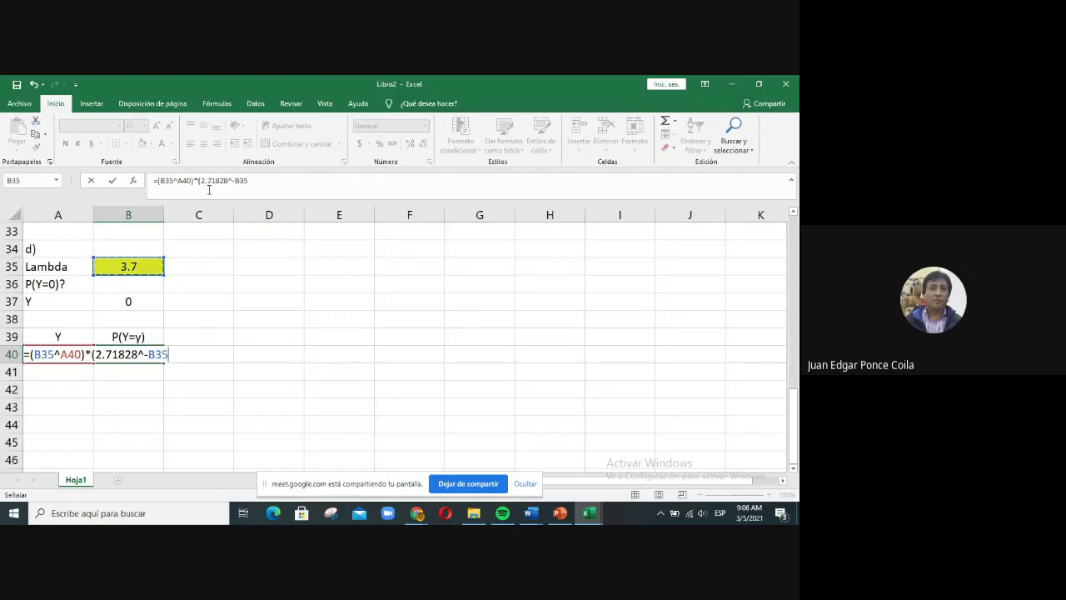
{"action": "type", "text": ")"}
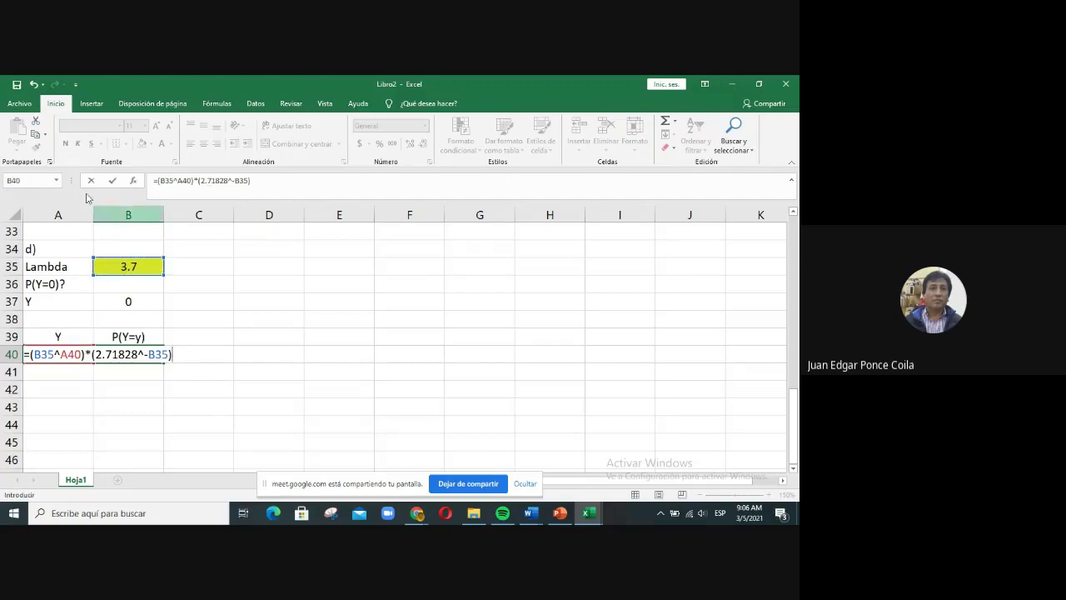
Step: Enclose the two factors in outer parentheses, divide them by the factorial of Y, FACT(A40), and enter the formula in B40
{"action": "left_click", "coordinate": [30, 354]}
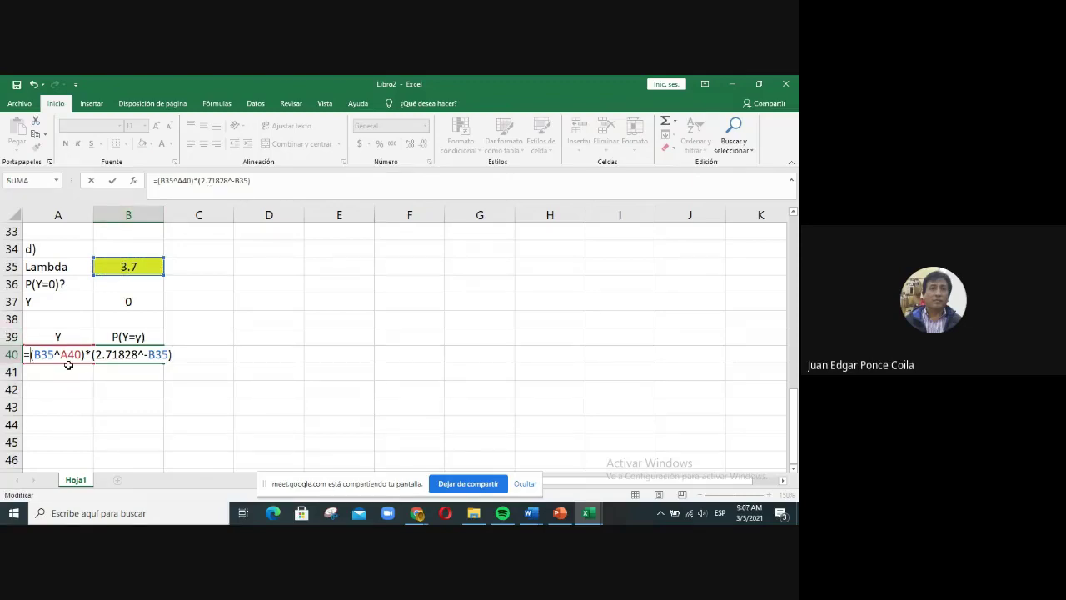
{"action": "type", "text": "("}
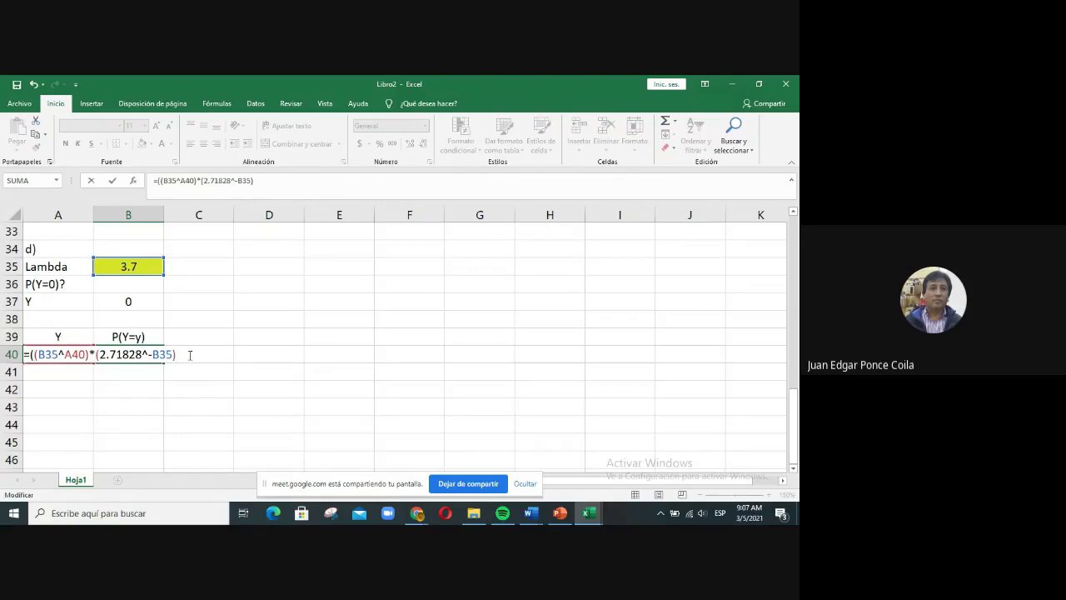
{"action": "left_click", "coordinate": [190, 356]}
{"action": "type", "text": ")/fact("}
{"action": "key", "text": "Home"}
{"action": "key", "text": "End"}
{"action": "left_click", "coordinate": [59, 373]}
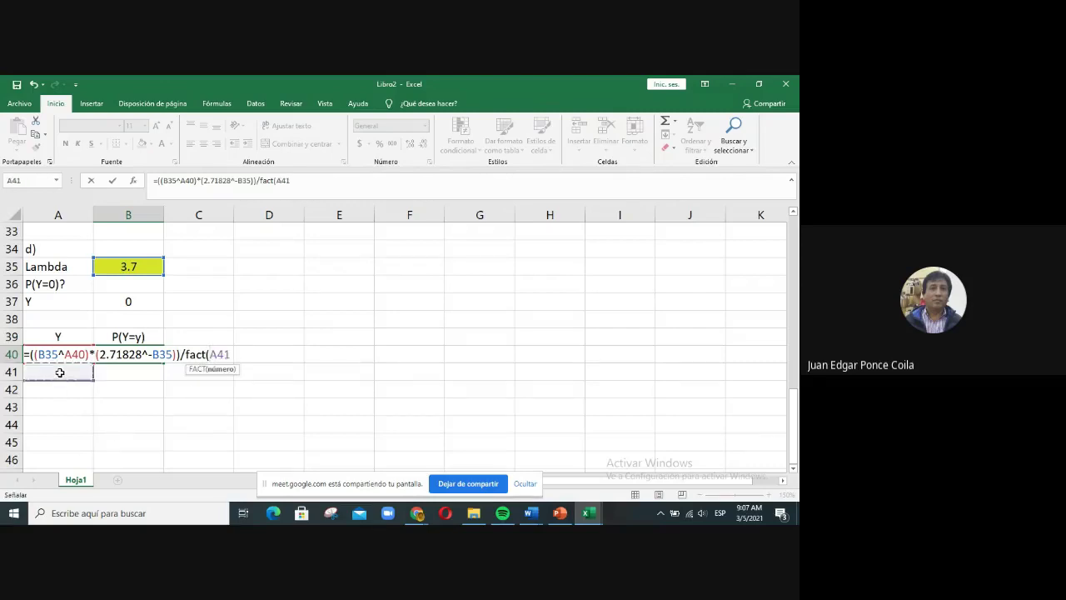
{"action": "key", "text": "Up"}
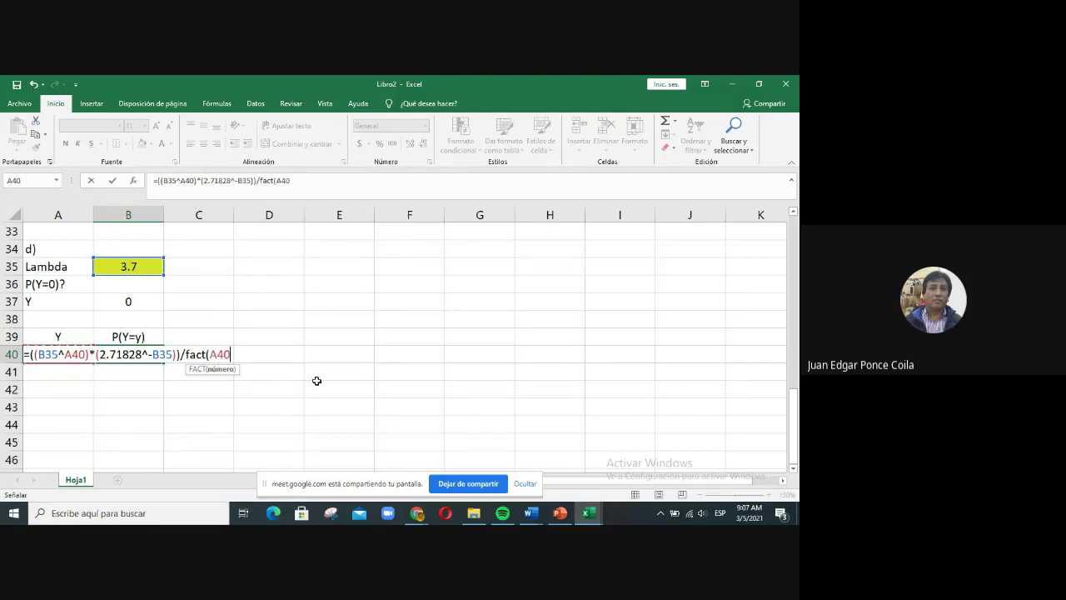
{"action": "type", "text": ")"}
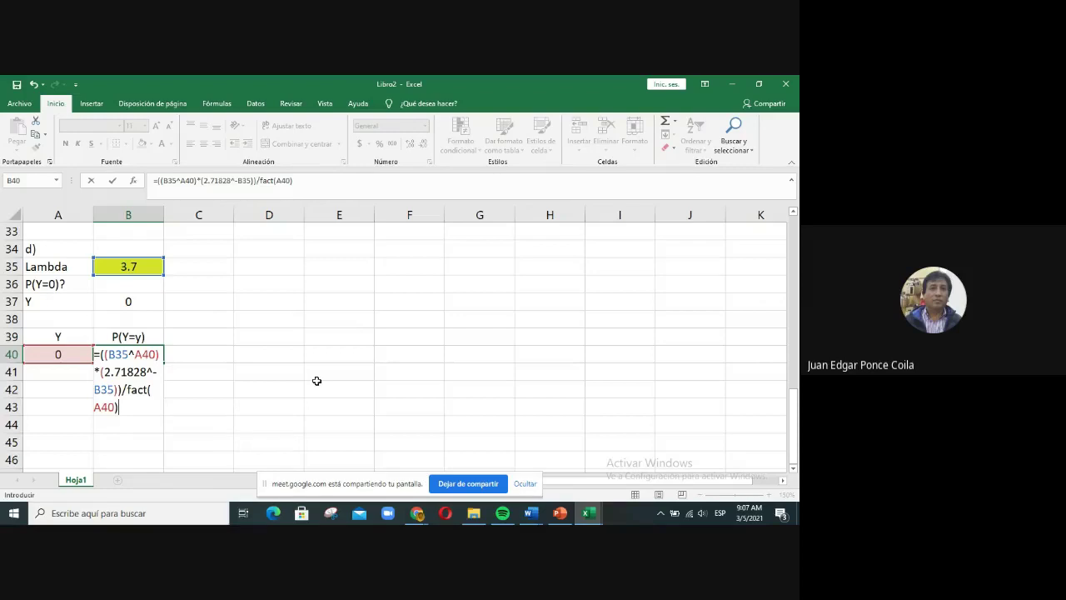
{"action": "key", "text": "Return"}
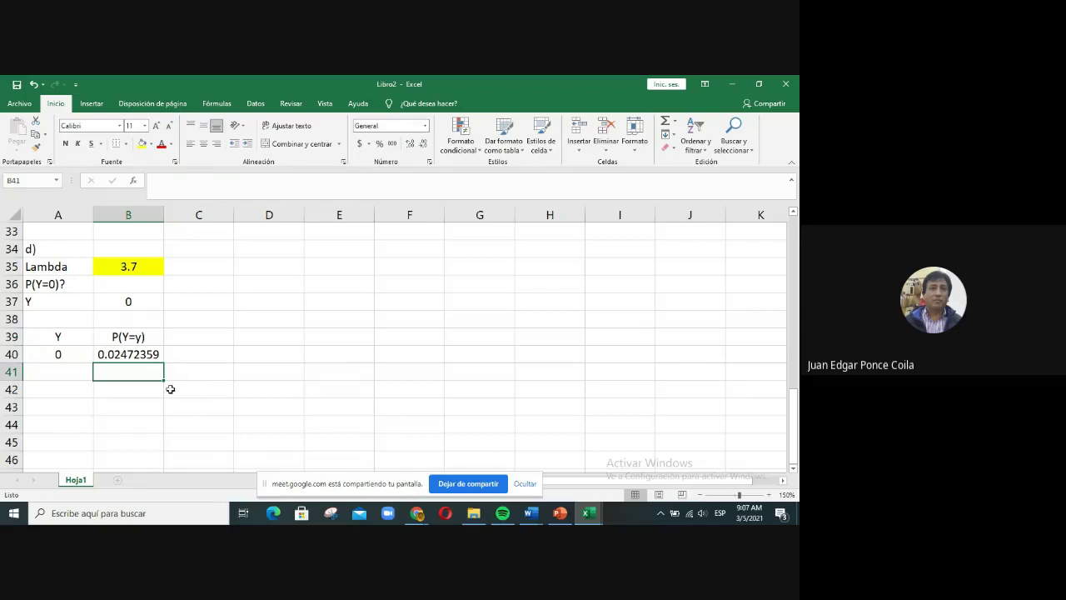
Step: Make both lambda references in the B40 formula absolute as $B$35
{"action": "left_click", "coordinate": [121, 355]}
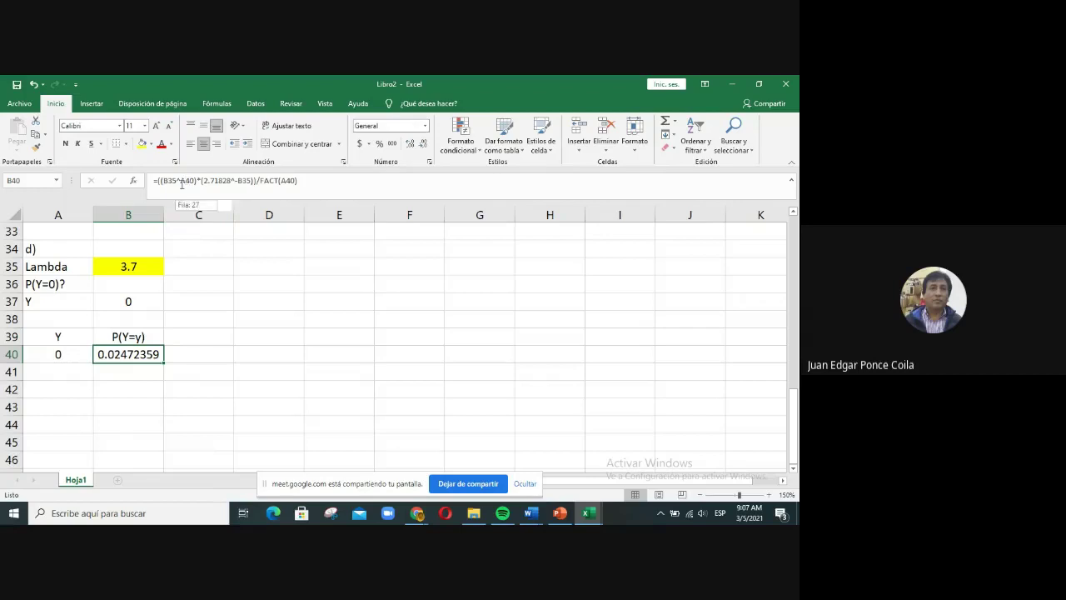
{"action": "left_click", "coordinate": [182, 182]}
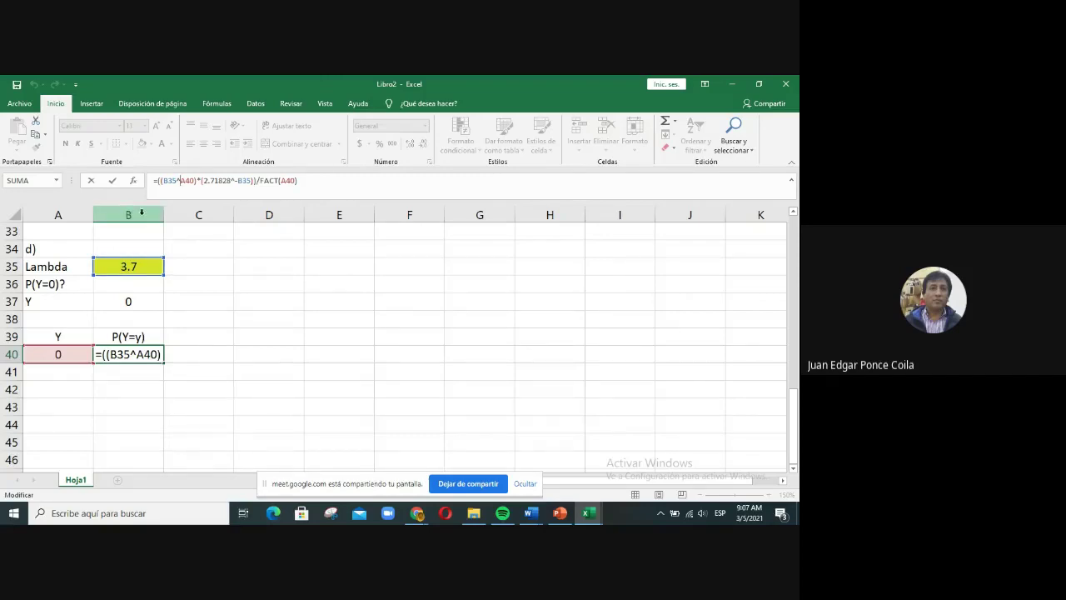
{"action": "key", "text": "Left"}
{"action": "key", "text": "Left"}
{"action": "key", "text": "Left"}
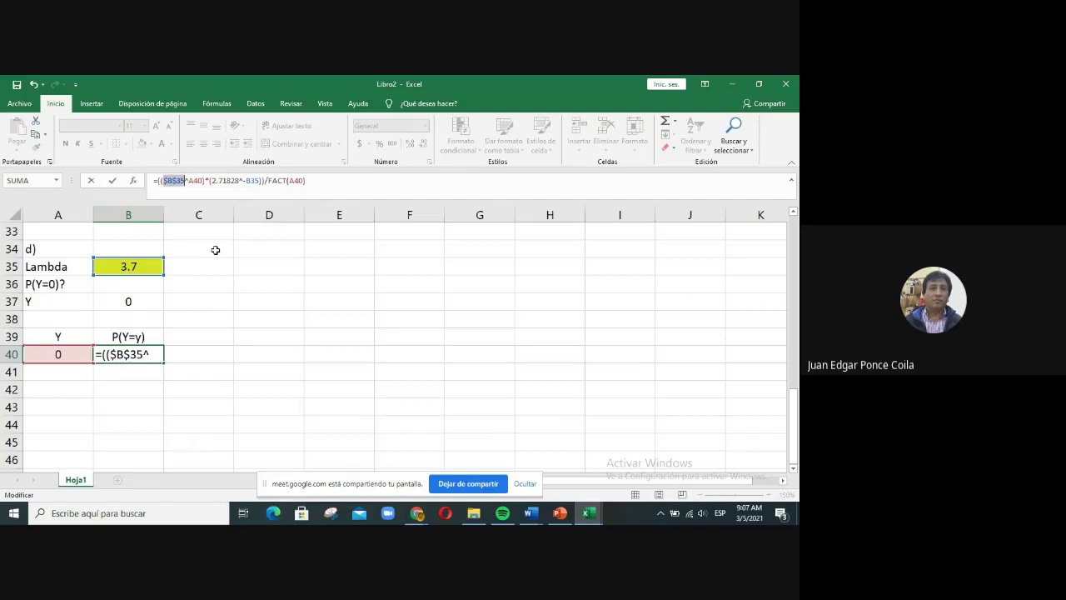
{"action": "left_click", "coordinate": [248, 181]}
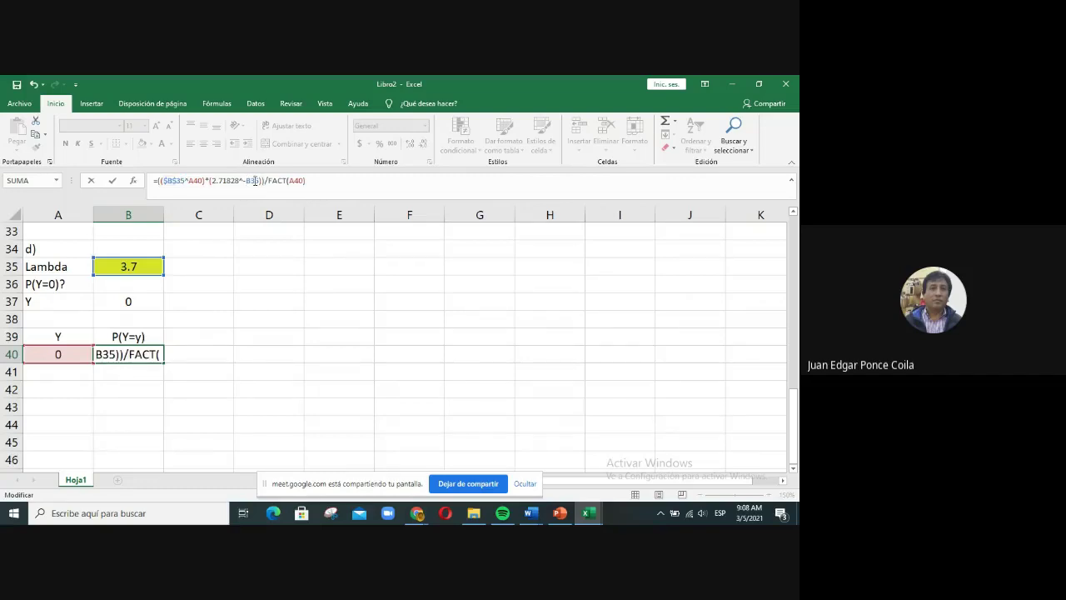
{"action": "key", "text": "F4"}
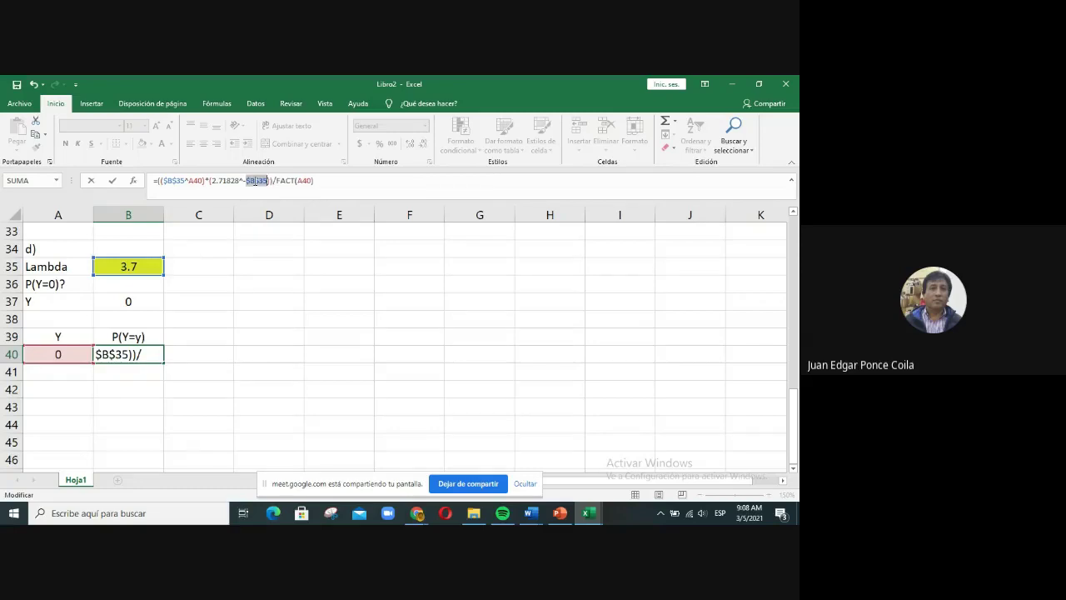
{"action": "key", "text": "Return"}
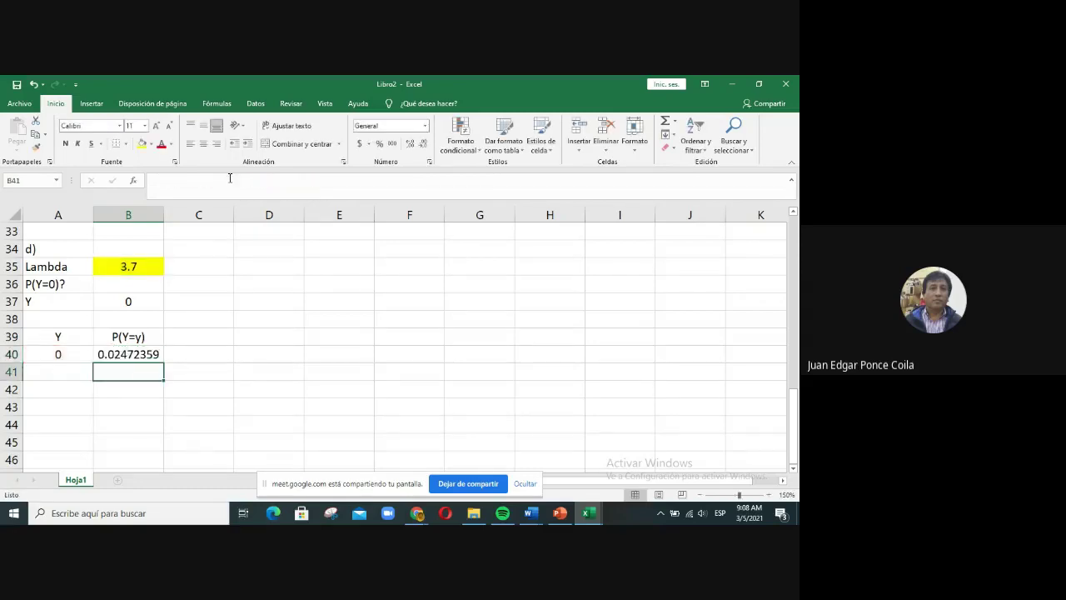
Step: Extend exercise d)'s Y series below the 0 through 10 in A41:A50 and centre the values
{"action": "left_click", "coordinate": [70, 350]}
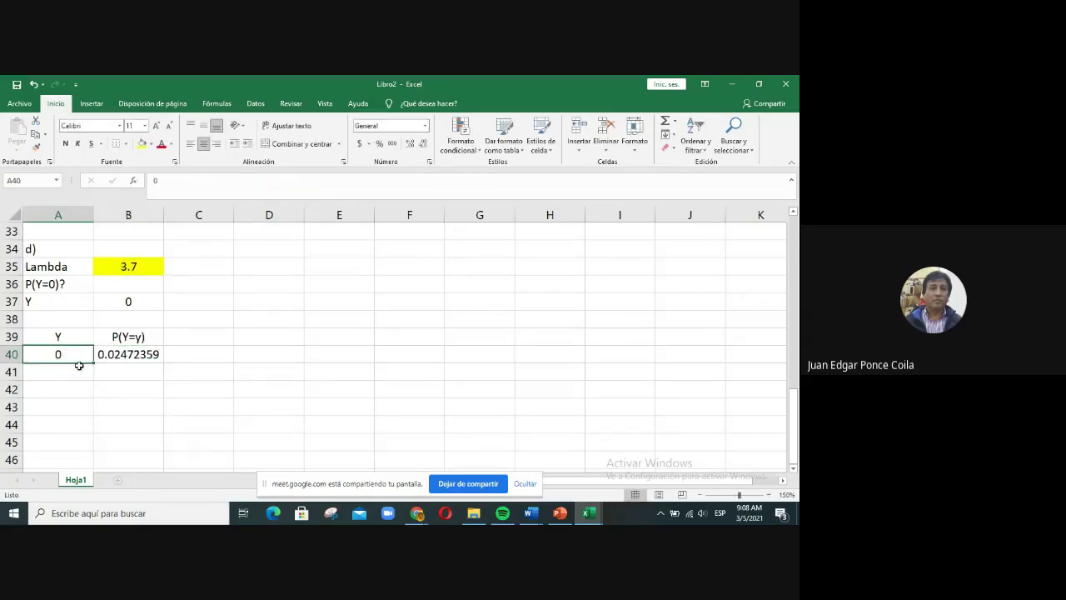
{"action": "left_click", "coordinate": [79, 371]}
{"action": "type", "text": "1"}
{"action": "key", "text": "Return"}
{"action": "type", "text": "2"}
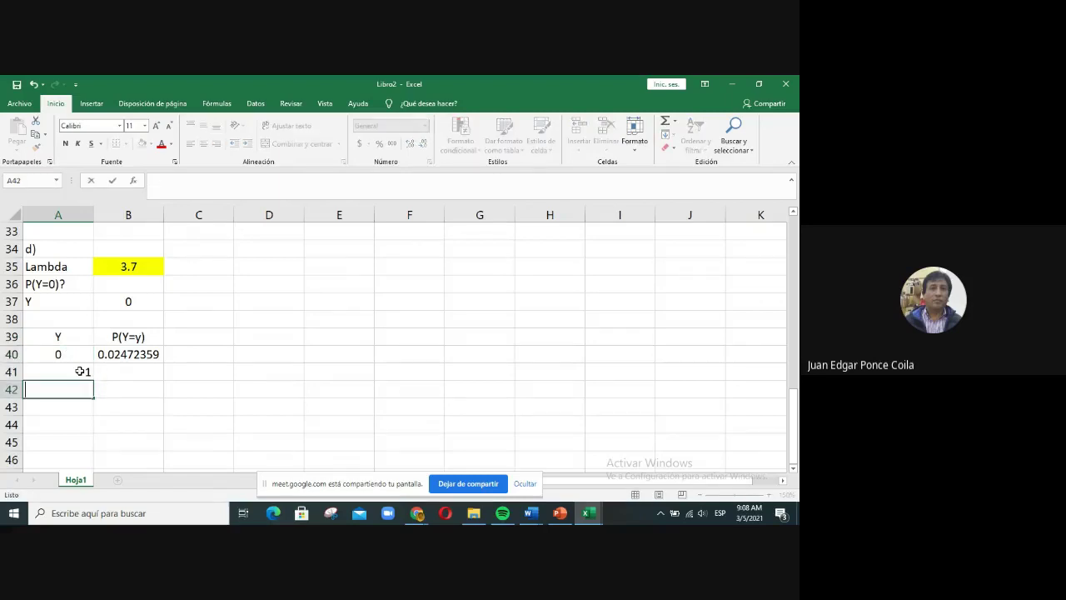
{"action": "key", "text": "Return"}
{"action": "left_click_drag", "start_coordinate": [74, 354], "coordinate": [79, 434]}
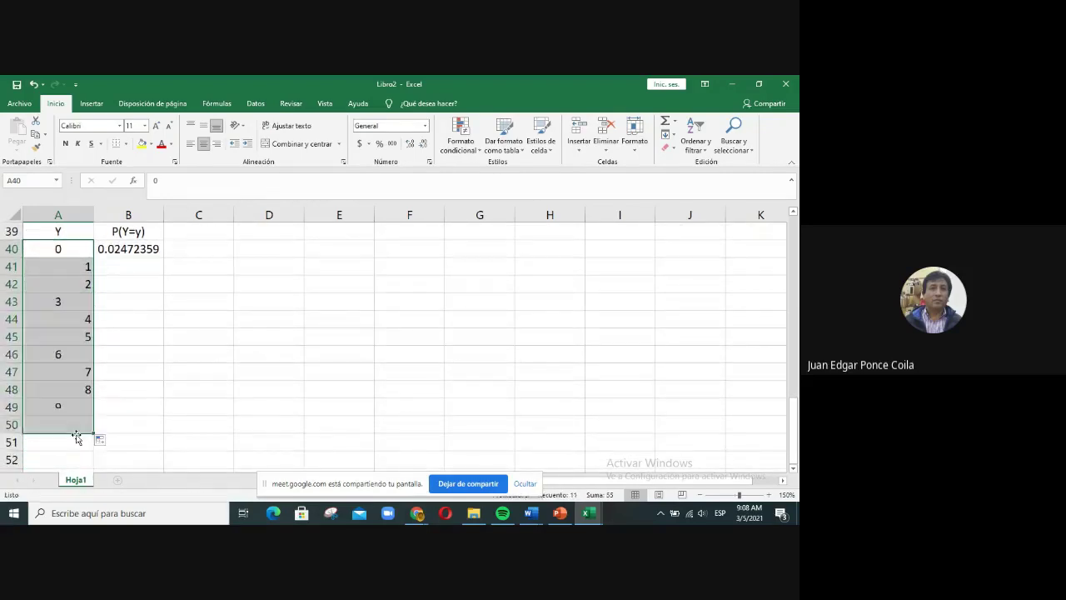
{"action": "left_click", "coordinate": [204, 145]}
{"action": "left_click", "coordinate": [204, 145]}
{"action": "left_click", "coordinate": [155, 375]}
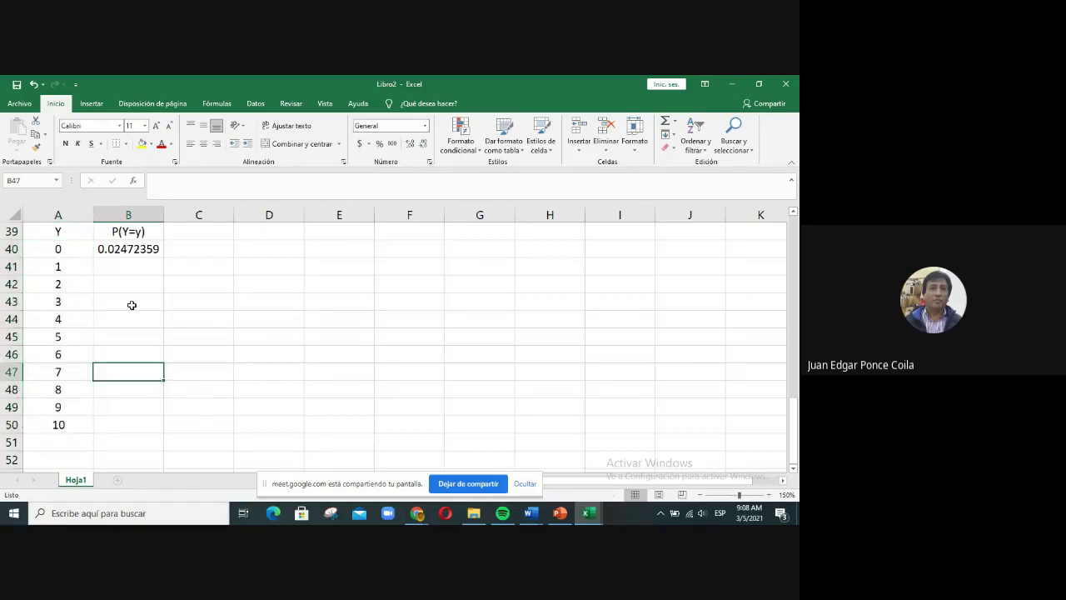
Step: Fill the manual Poisson formula from B40 down to B50
{"action": "left_click", "coordinate": [129, 250]}
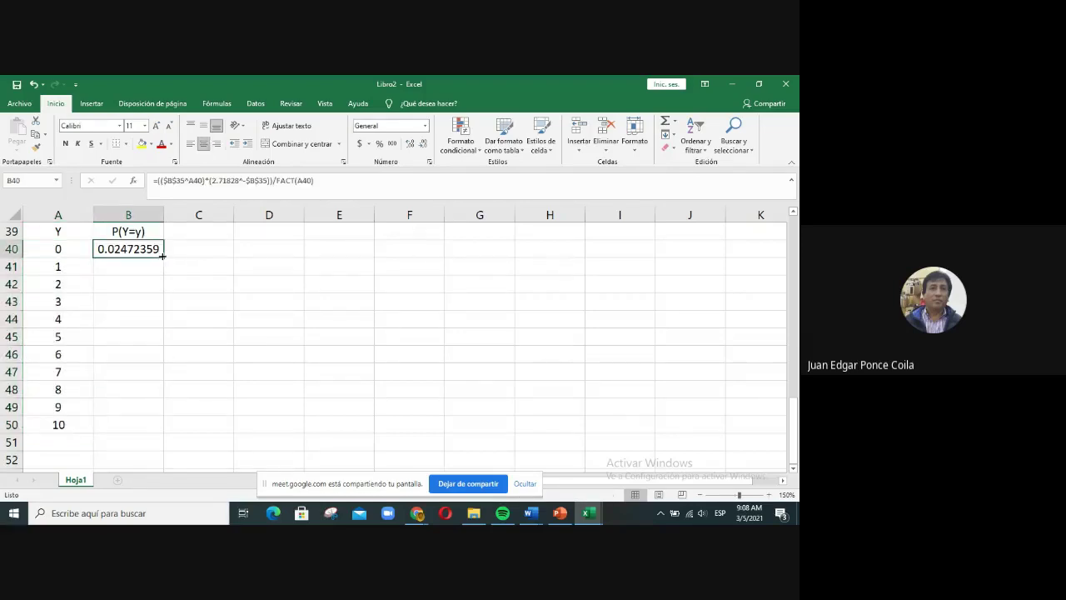
{"action": "left_click_drag", "start_coordinate": [164, 258], "coordinate": [158, 430]}
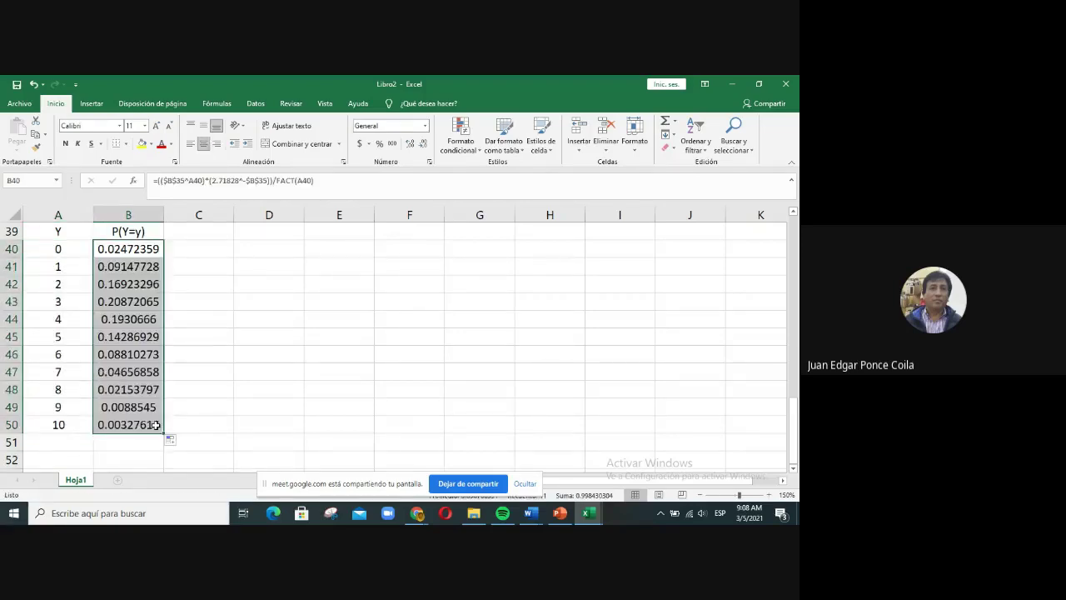
{"action": "left_click", "coordinate": [213, 409]}
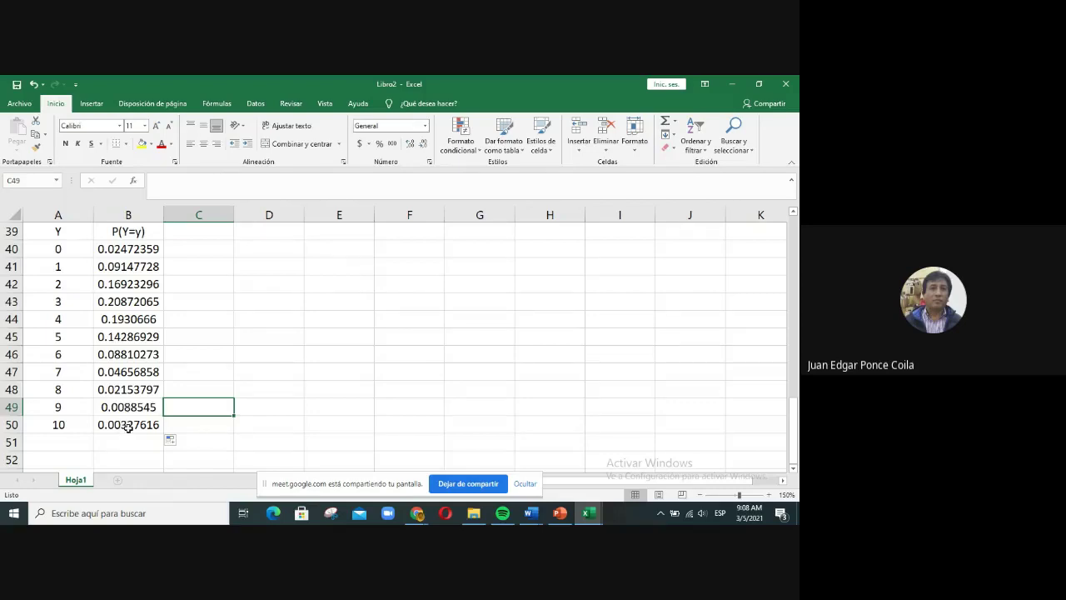
Step: Copy the P(Y=y) header from B39 into C39 to head a second probability column
{"action": "left_click", "coordinate": [190, 266]}
{"action": "left_click", "coordinate": [220, 236]}
{"action": "scroll", "coordinate": [221, 241], "scroll_direction": "up", "scroll_amount": 1}
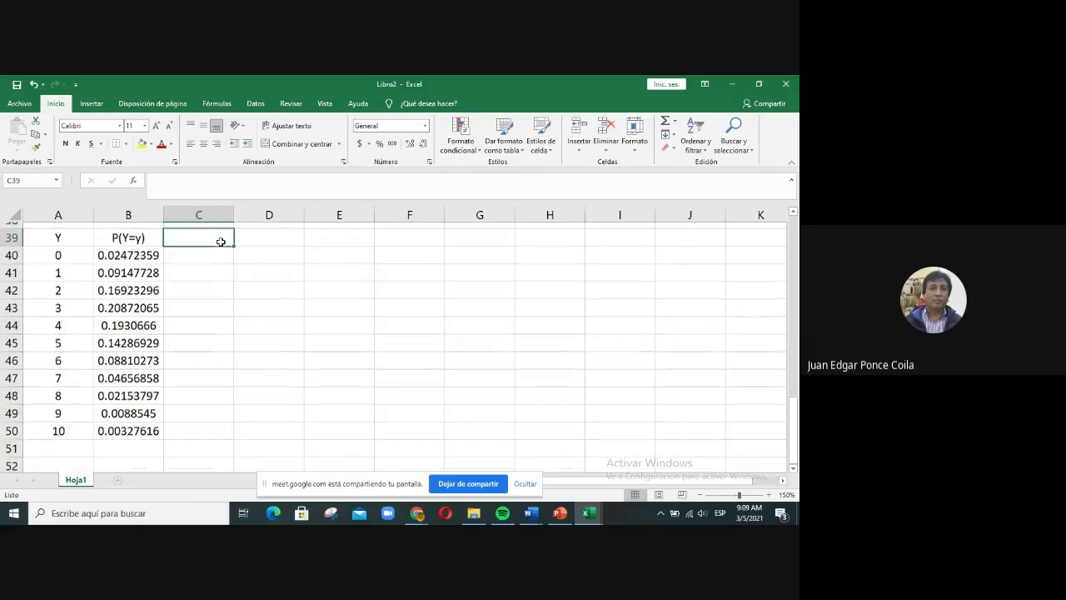
{"action": "scroll", "coordinate": [221, 241], "scroll_direction": "up", "scroll_amount": 2}
{"action": "scroll", "coordinate": [219, 243], "scroll_direction": "down", "scroll_amount": 1}
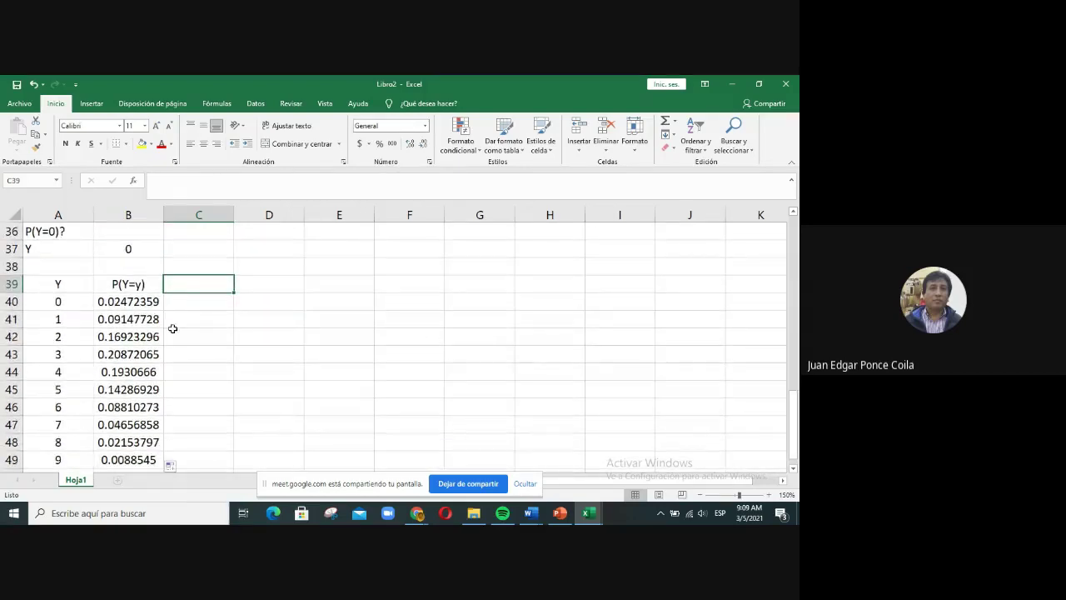
{"action": "left_click", "coordinate": [144, 284]}
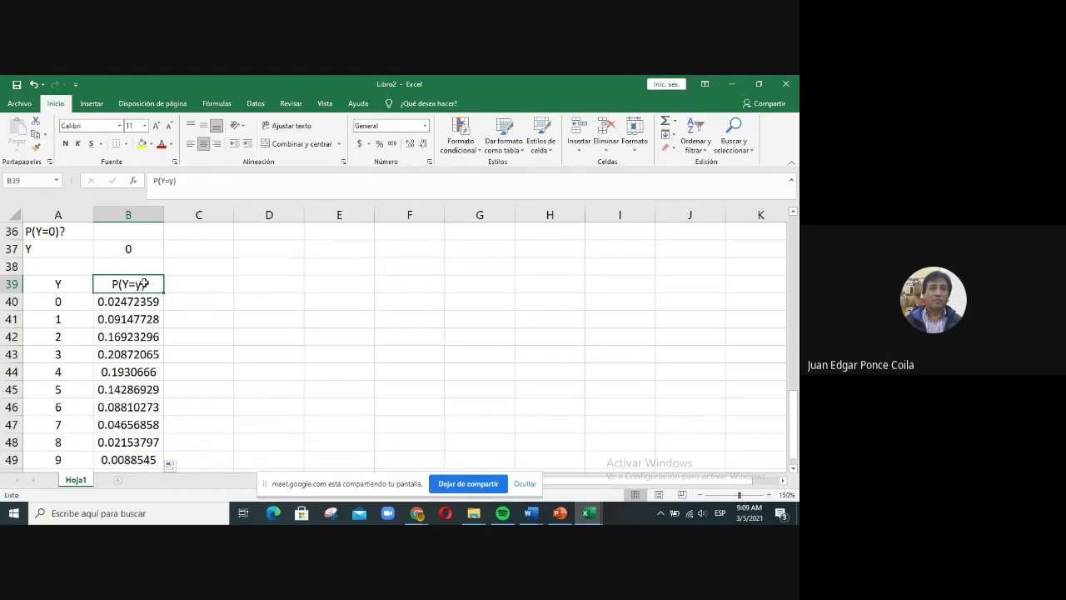
{"action": "key", "text": "ctrl+c"}
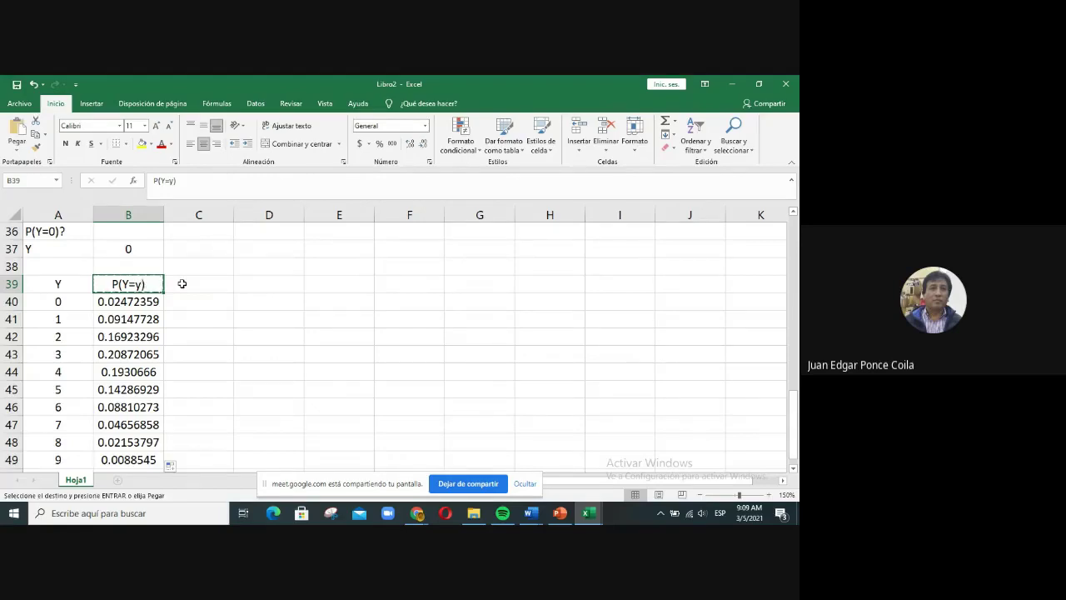
{"action": "left_click", "coordinate": [201, 279]}
{"action": "key", "text": "ctrl+v"}
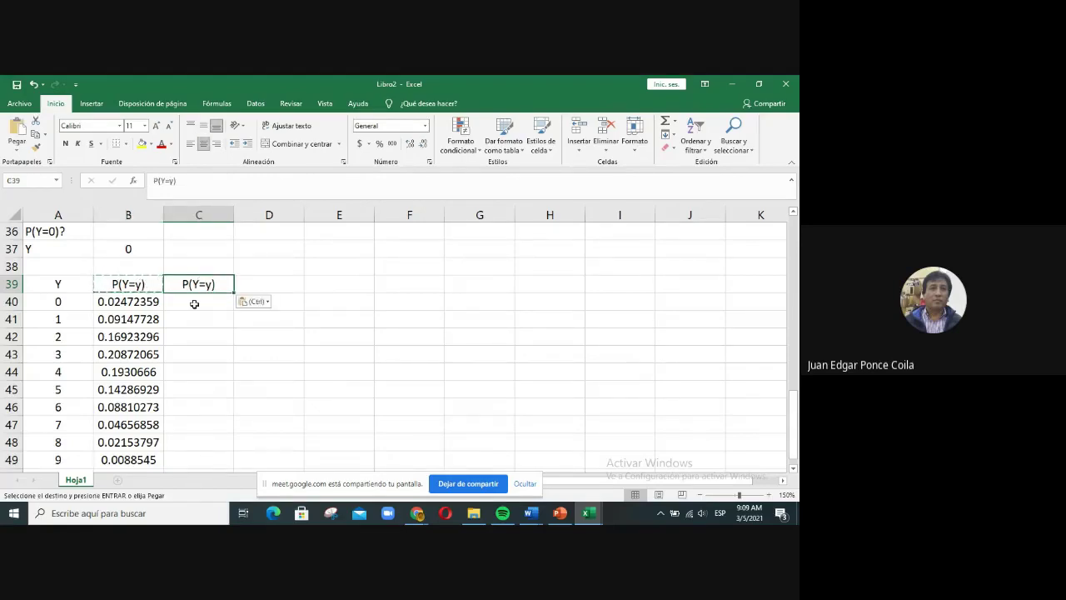
Step: Begin a POISSON.DIST formula in C40 with the Y value in A40 as x
{"action": "left_click", "coordinate": [195, 301]}
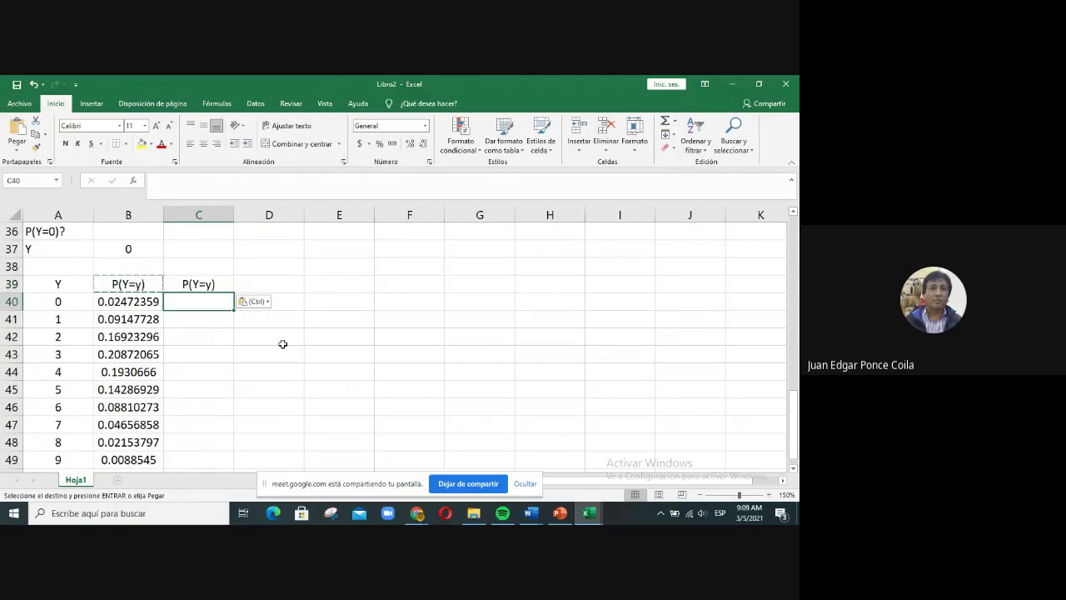
{"action": "key", "text": "Escape"}
{"action": "type", "text": "=poiss"}
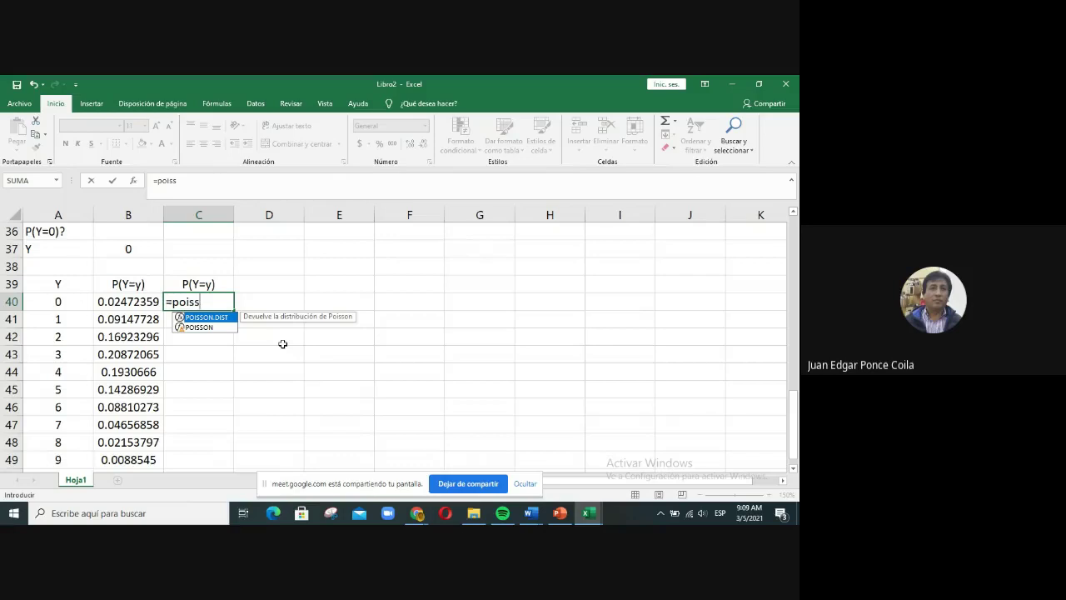
{"action": "double_click", "coordinate": [227, 319]}
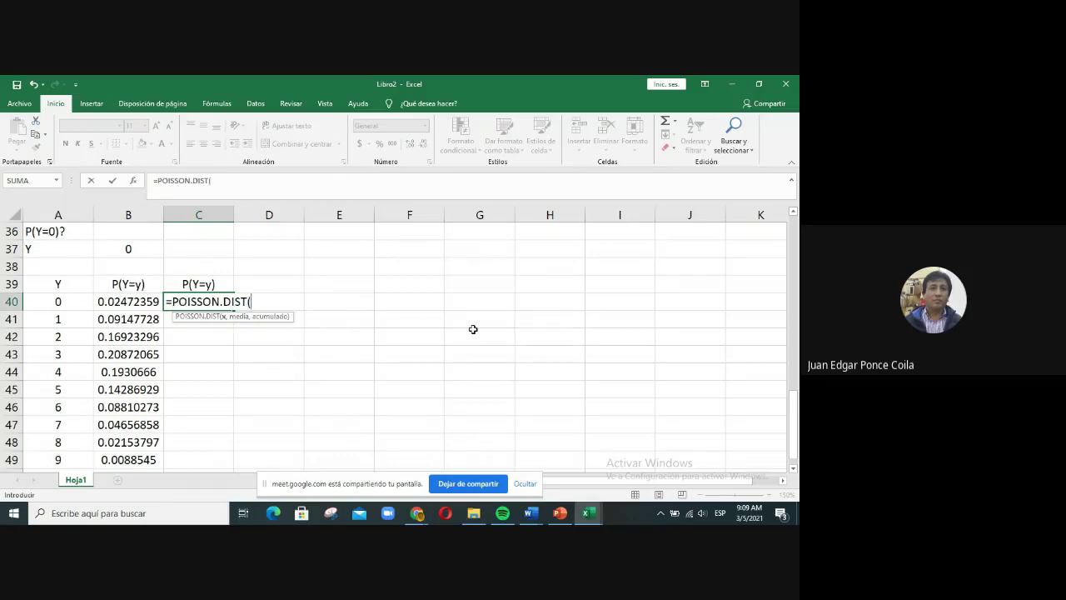
{"action": "key", "text": "Left"}
{"action": "key", "text": "Left"}
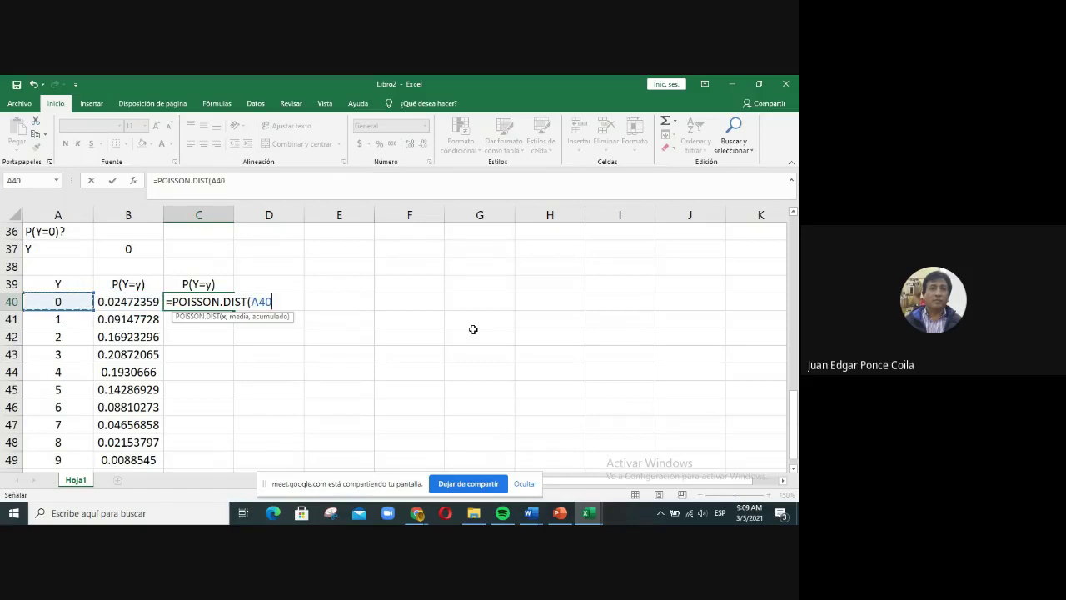
Step: Complete the C40 formula with absolute lambda $B$35 as the mean and FALSO for the cumulative argument, and enter it
{"action": "type", "text": ","}
{"action": "key", "text": "Up"}
{"action": "key", "text": "Up"}
{"action": "key", "text": "Up"}
{"action": "key", "text": "Up"}
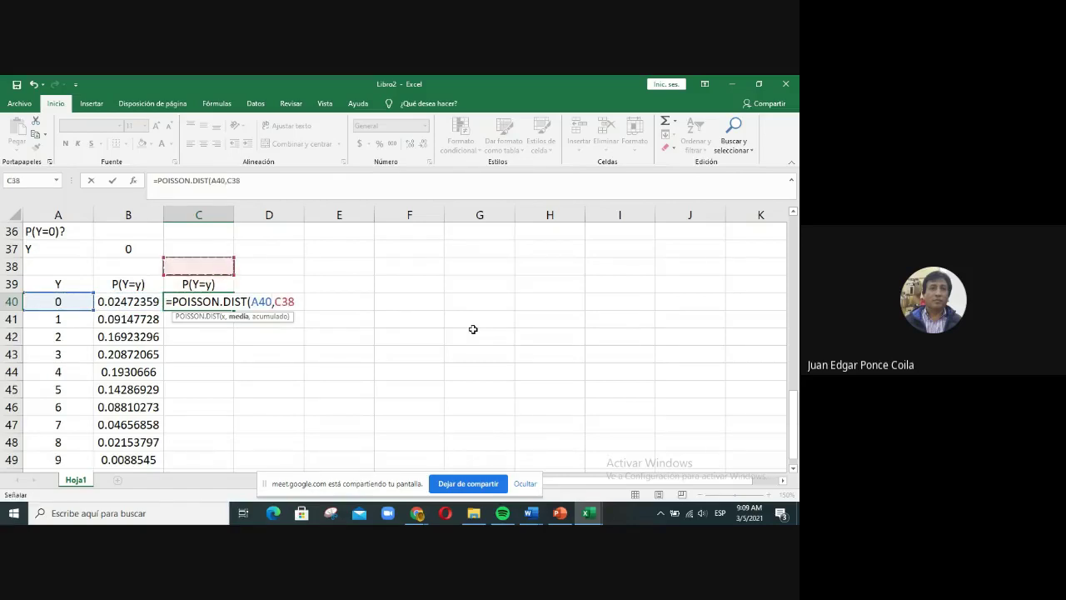
{"action": "key", "text": "Up"}
{"action": "key", "text": "Left"}
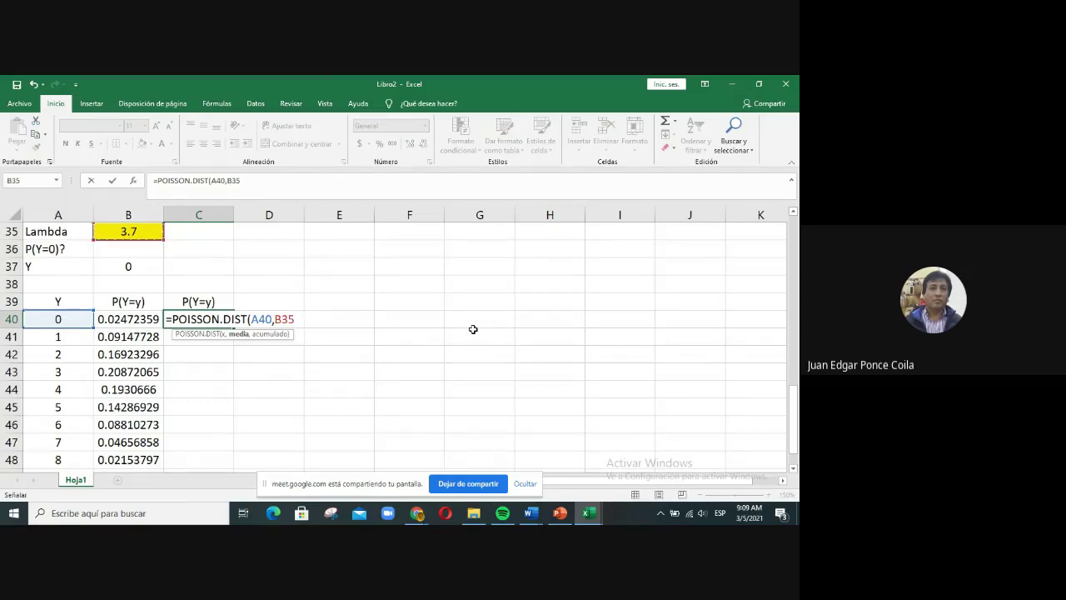
{"action": "key", "text": "F4"}
{"action": "type", "text": ","}
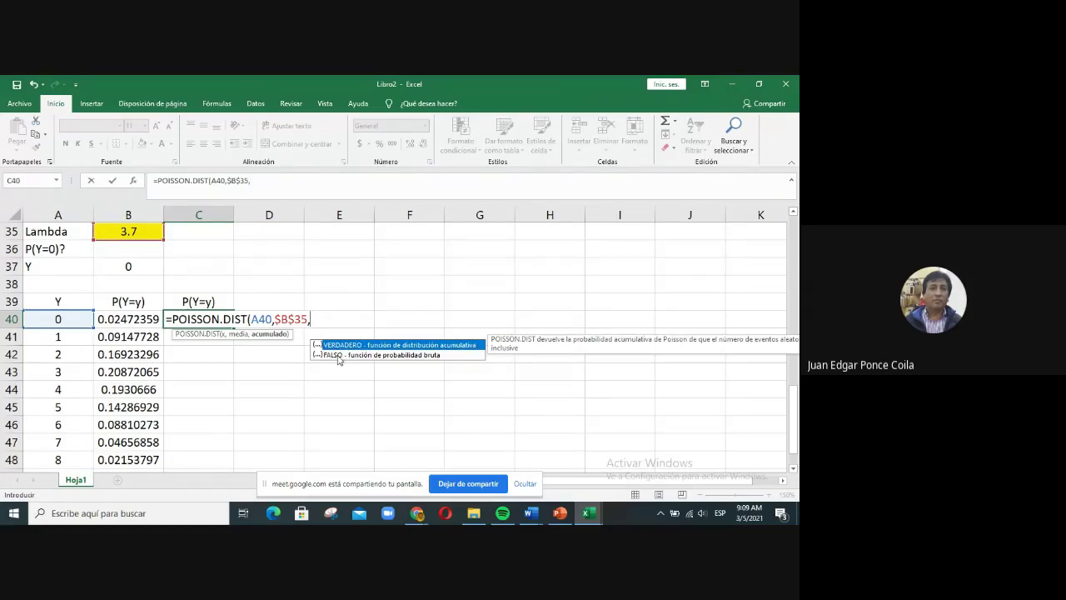
{"action": "double_click", "coordinate": [337, 355]}
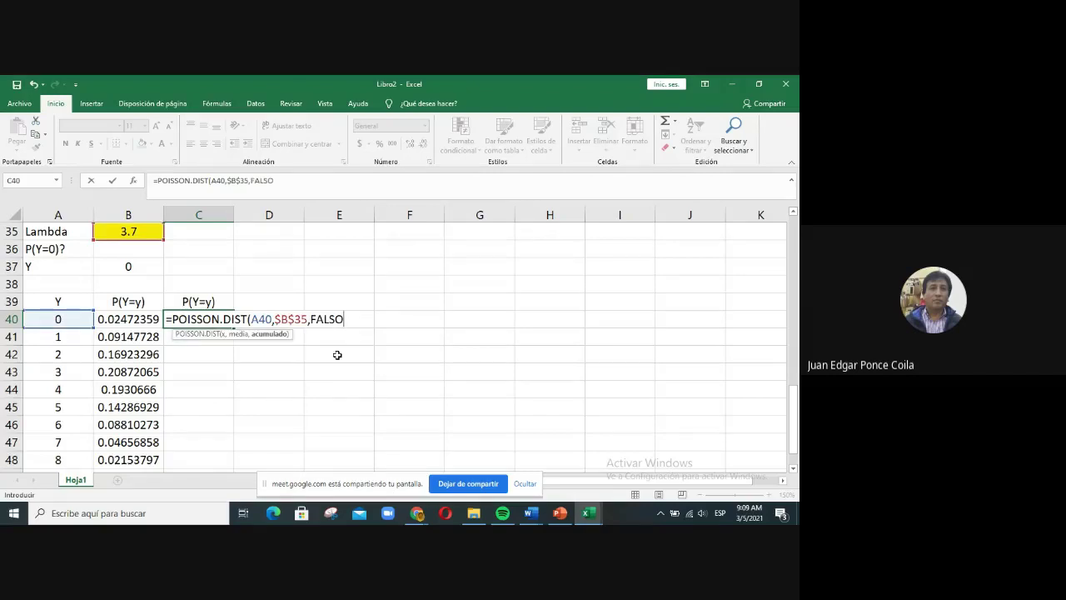
{"action": "type", "text": ")"}
{"action": "key", "text": "Return"}
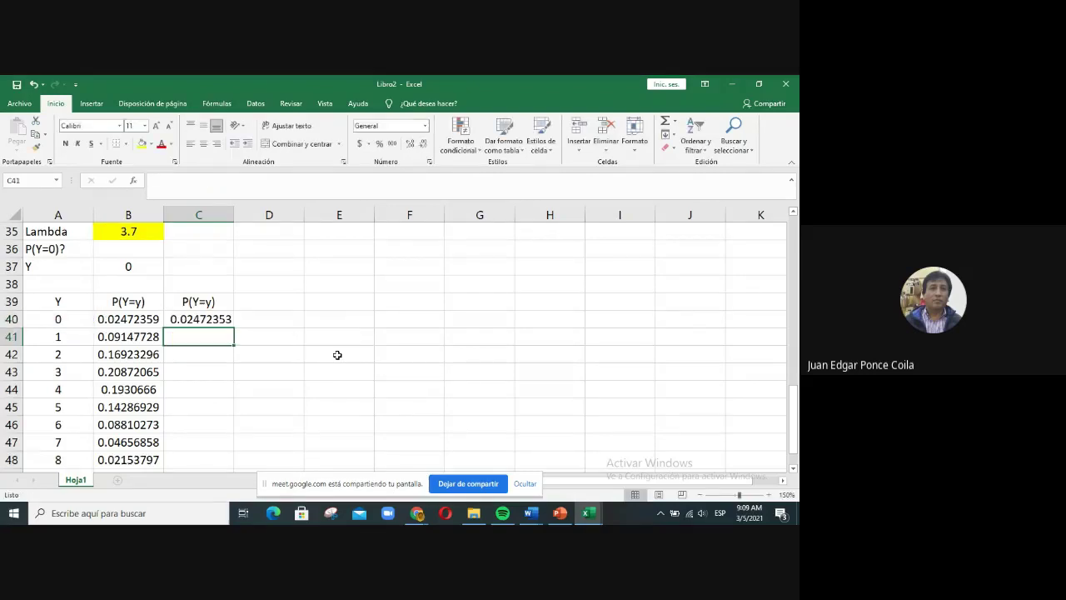
Step: Fill the POISSON.DIST formula from C40 down to C50
{"action": "left_click", "coordinate": [212, 320]}
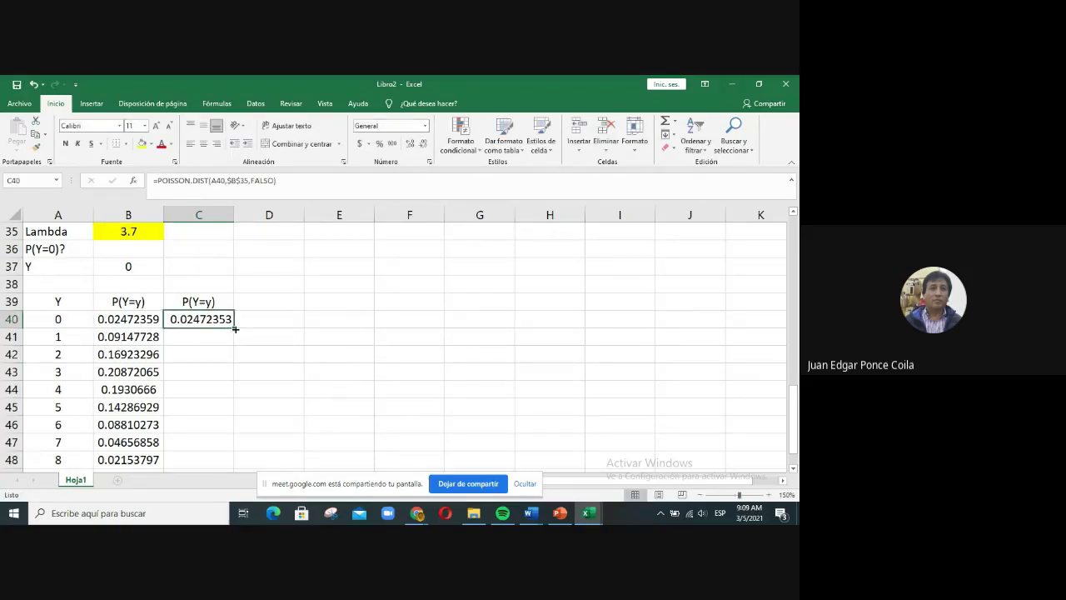
{"action": "double_click", "coordinate": [235, 329]}
{"action": "scroll", "coordinate": [150, 412], "scroll_direction": "down", "scroll_amount": 1}
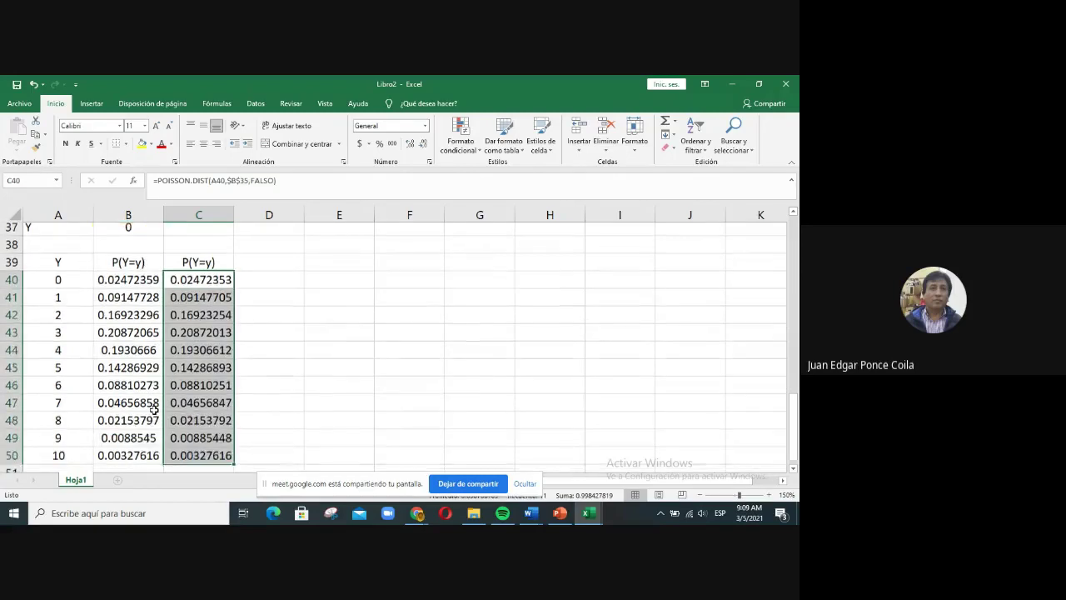
Step: Compare the manual probabilities in B40:B50 with the POISSON.DIST probabilities in C40:C50
{"action": "left_click", "coordinate": [135, 445]}
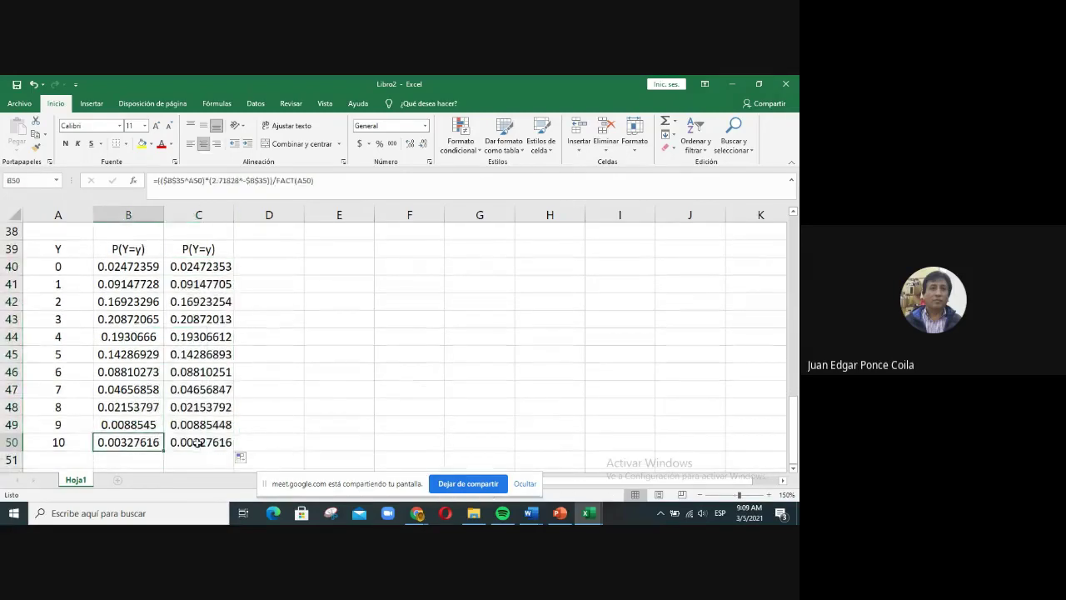
{"action": "left_click", "coordinate": [127, 269]}
{"action": "left_click_drag", "start_coordinate": [127, 269], "coordinate": [111, 441]}
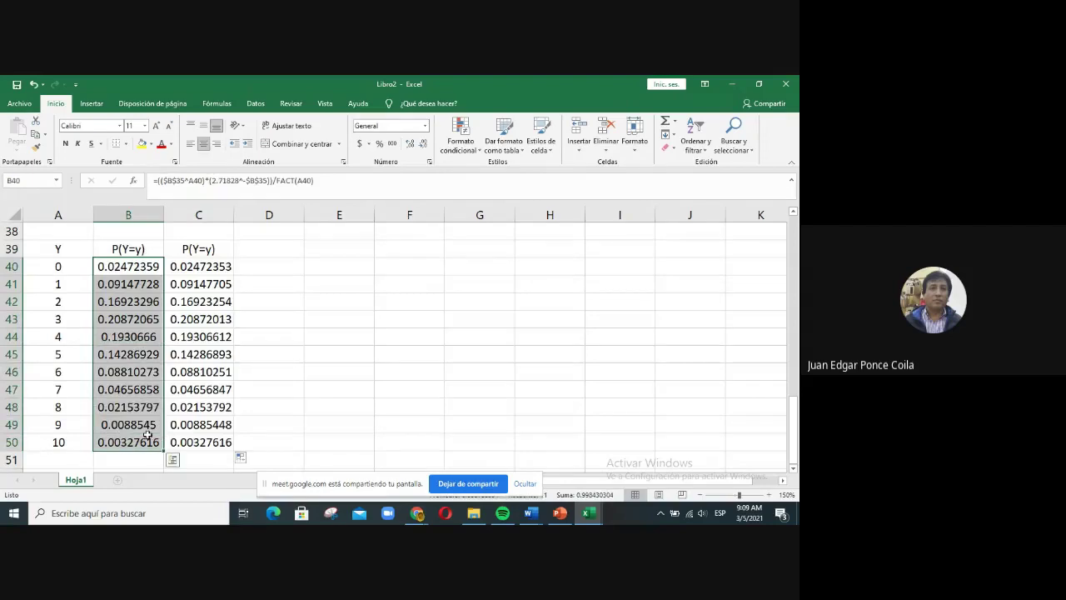
{"action": "left_click", "coordinate": [208, 267]}
{"action": "left_click_drag", "start_coordinate": [208, 267], "coordinate": [204, 439]}
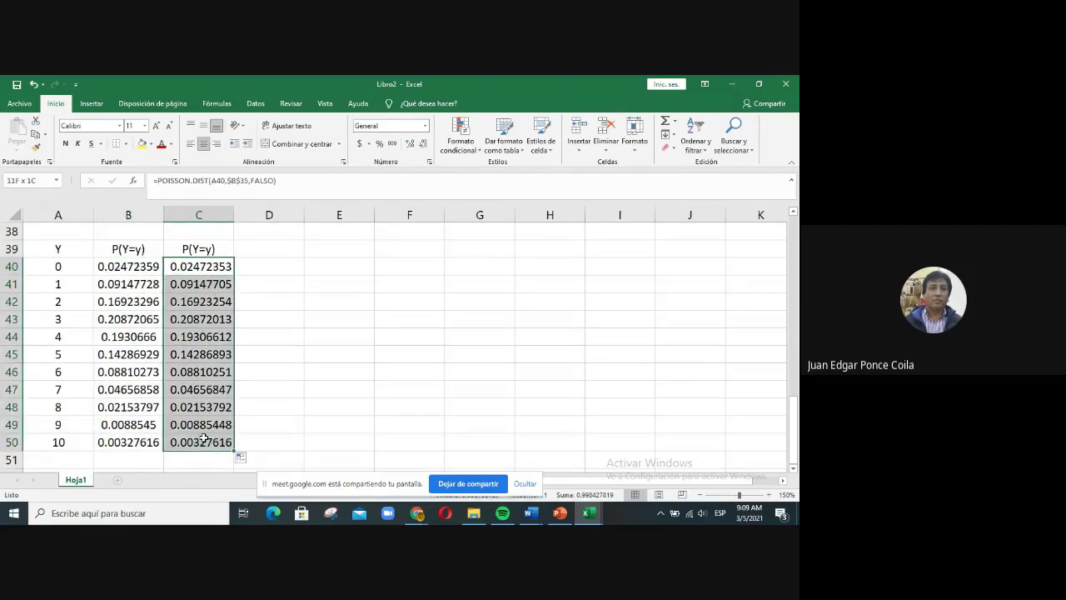
{"action": "left_click", "coordinate": [294, 333]}
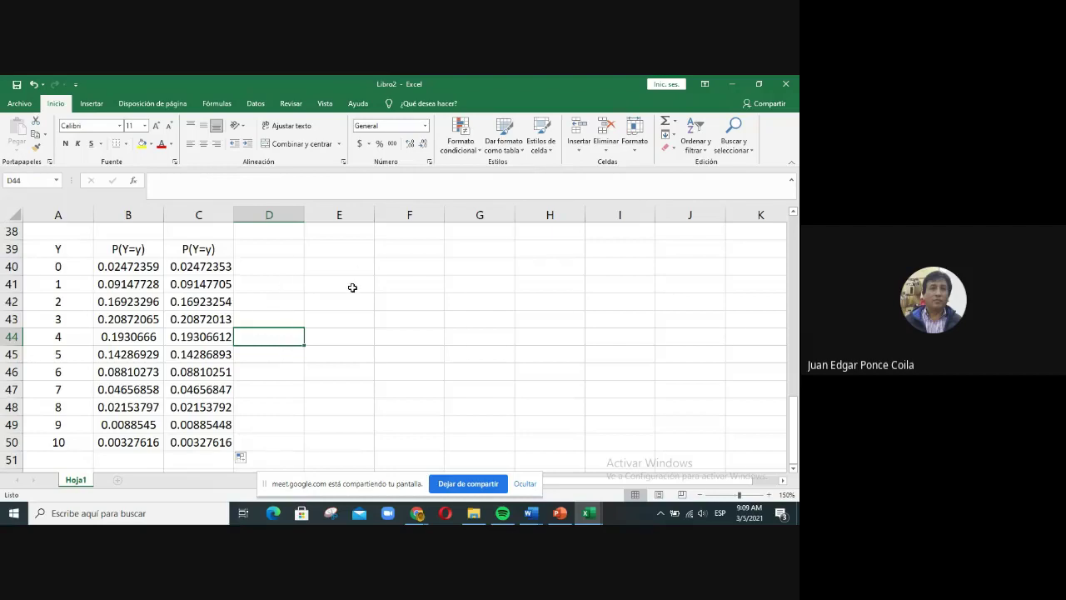
Step: Answer exercise d)'s P(Y=0) question in B36 with a reference to the manual probability in B40
{"action": "scroll", "coordinate": [352, 287], "scroll_direction": "up", "scroll_amount": 3}
{"action": "scroll", "coordinate": [352, 286], "scroll_direction": "up", "scroll_amount": 1}
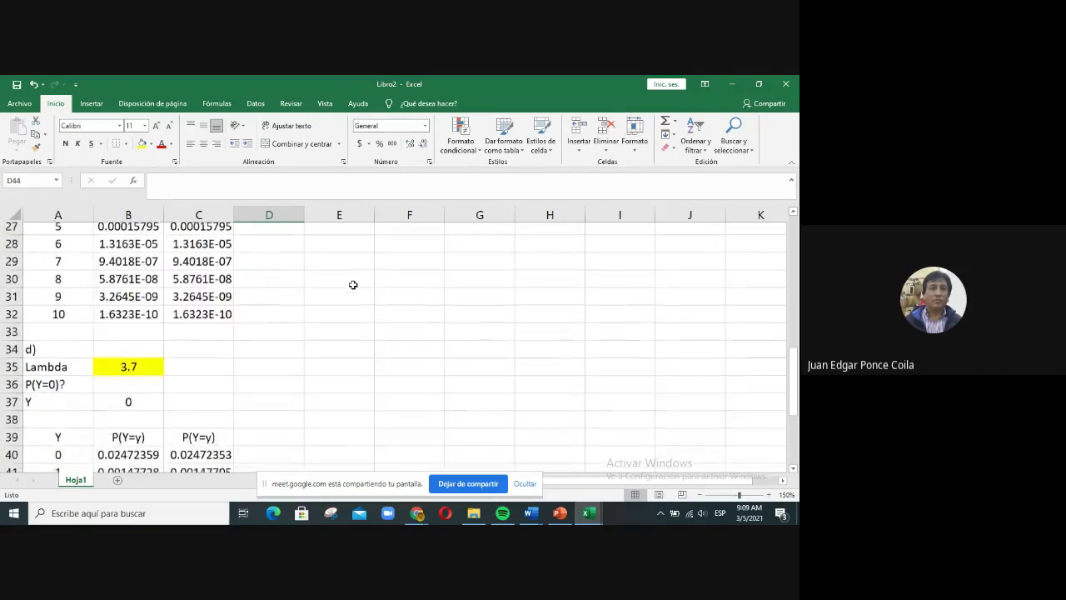
{"action": "scroll", "coordinate": [145, 312], "scroll_direction": "down", "scroll_amount": 2}
{"action": "left_click", "coordinate": [145, 304]}
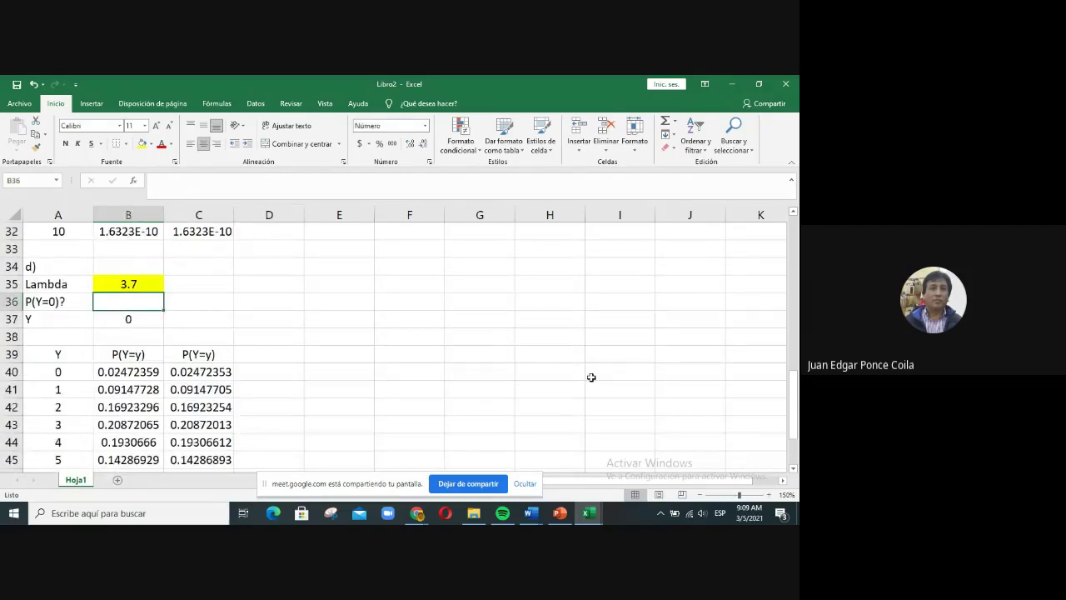
{"action": "type", "text": "="}
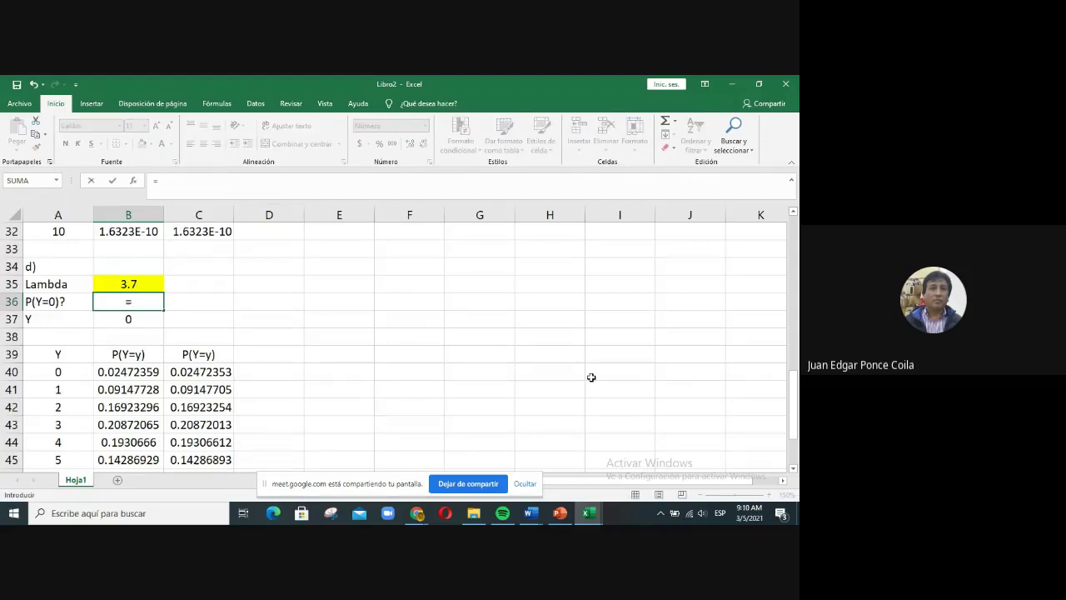
{"action": "key", "text": "Down"}
{"action": "key", "text": "Down"}
{"action": "key", "text": "Down"}
{"action": "key", "text": "Down"}
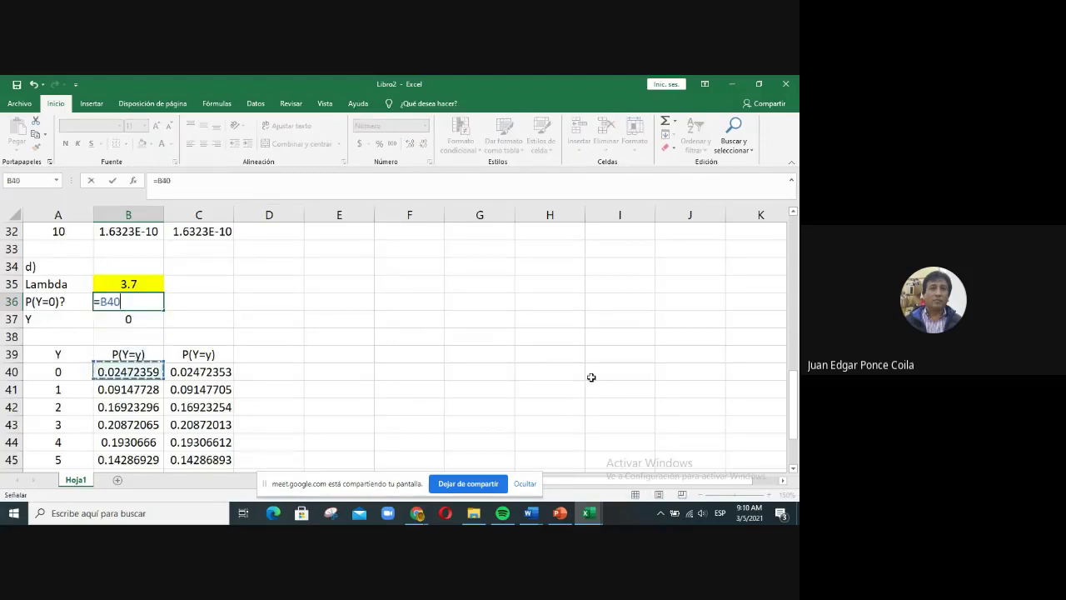
{"action": "key", "text": "Return"}
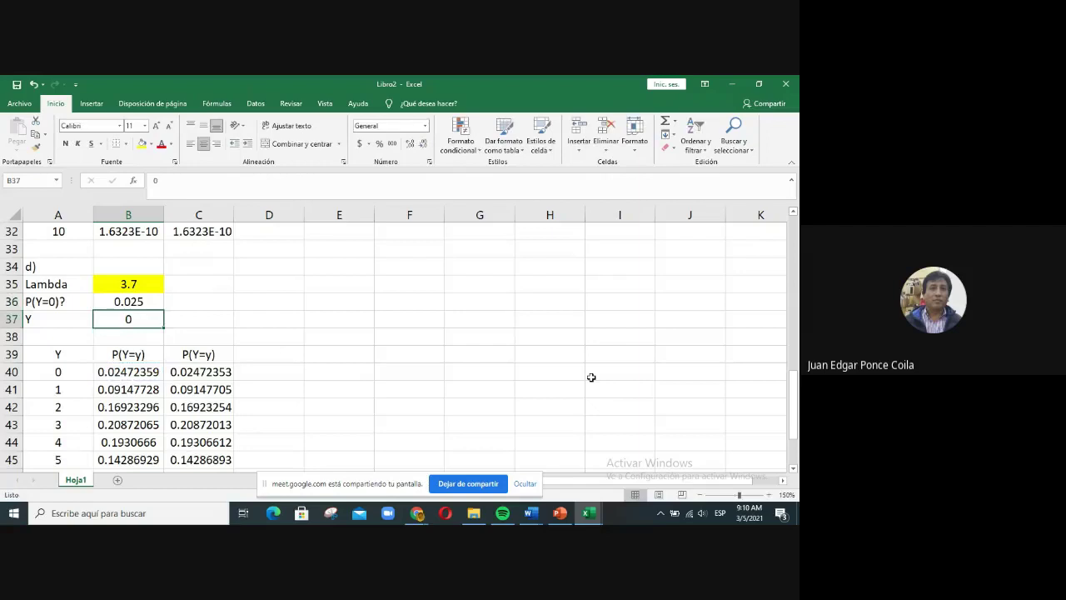
{"action": "key", "text": "Up"}
{"action": "key", "text": "Right"}
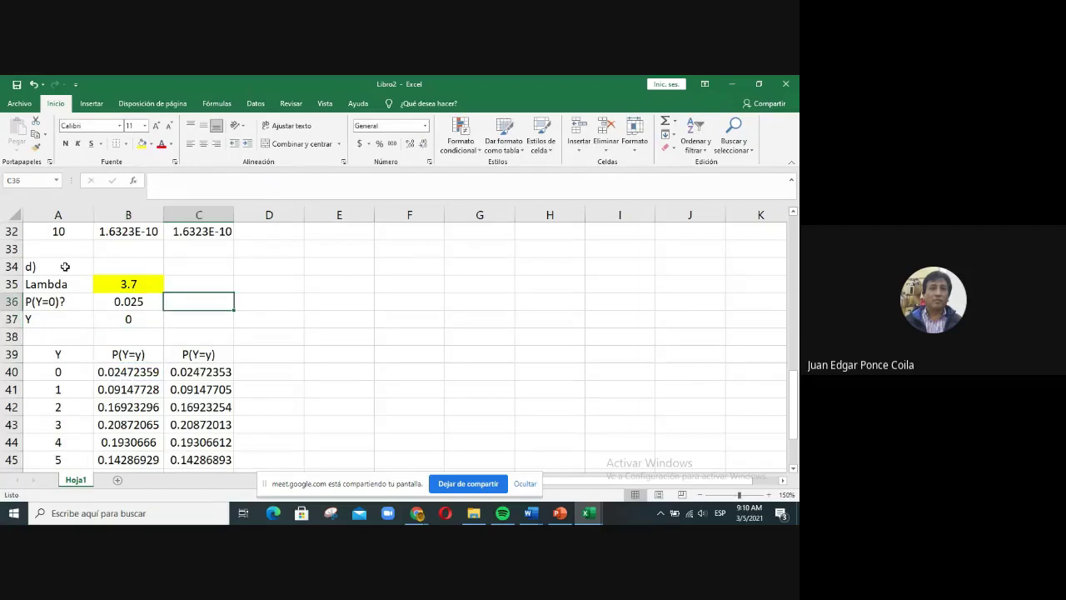
Step: Copy the P(Y=0) result from cell B36 and paste only its value into C36
{"action": "left_click", "coordinate": [130, 303]}
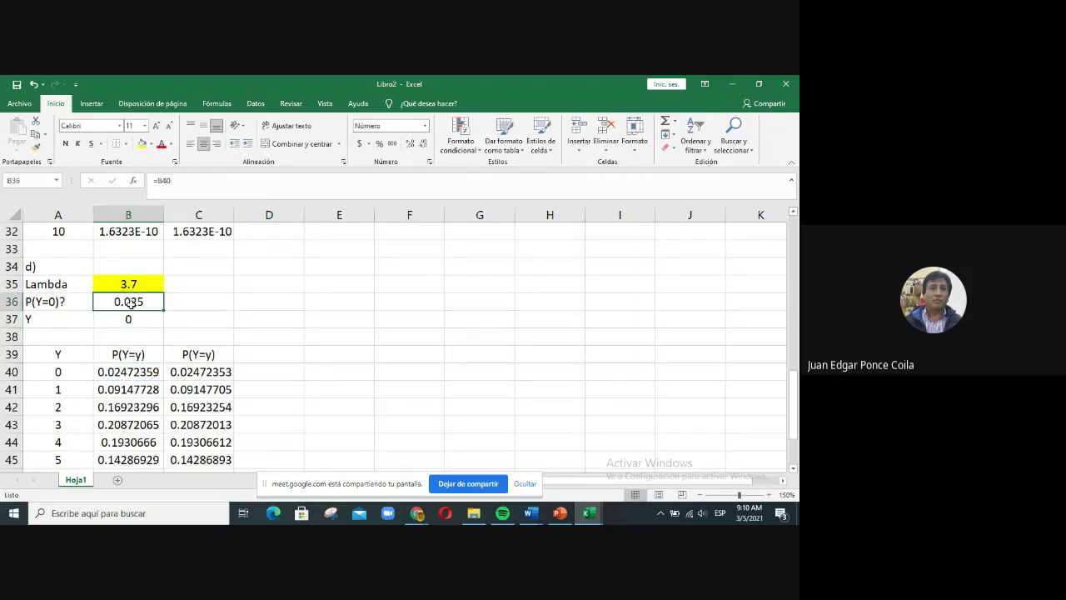
{"action": "key", "text": "ctrl+c"}
{"action": "left_click", "coordinate": [203, 304]}
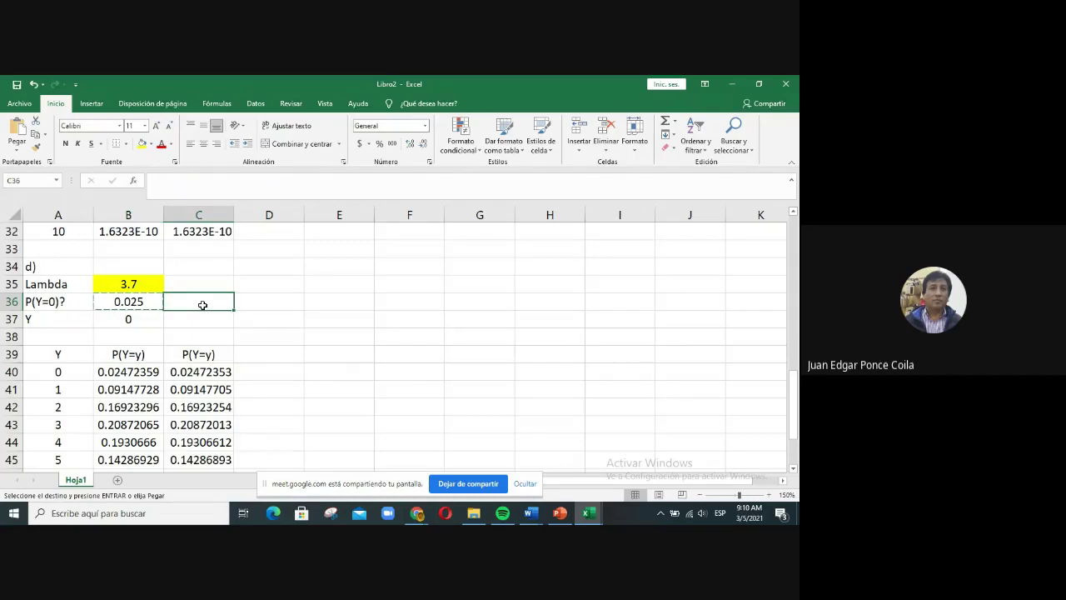
{"action": "right_click", "coordinate": [202, 305]}
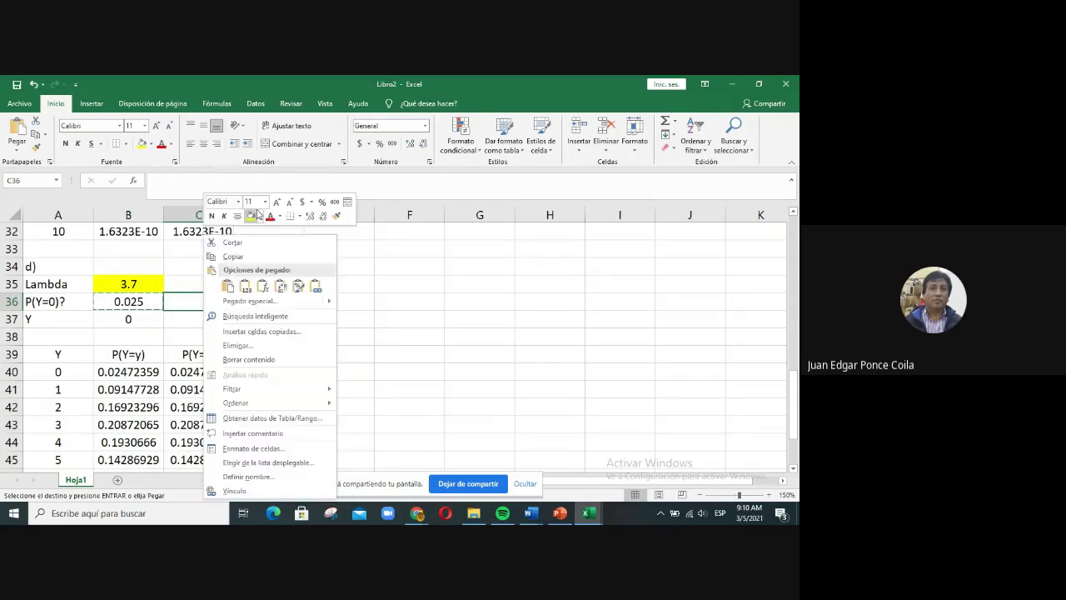
{"action": "left_click", "coordinate": [244, 291]}
Step: Format cell C36 as a percentage
{"action": "right_click", "coordinate": [191, 303]}
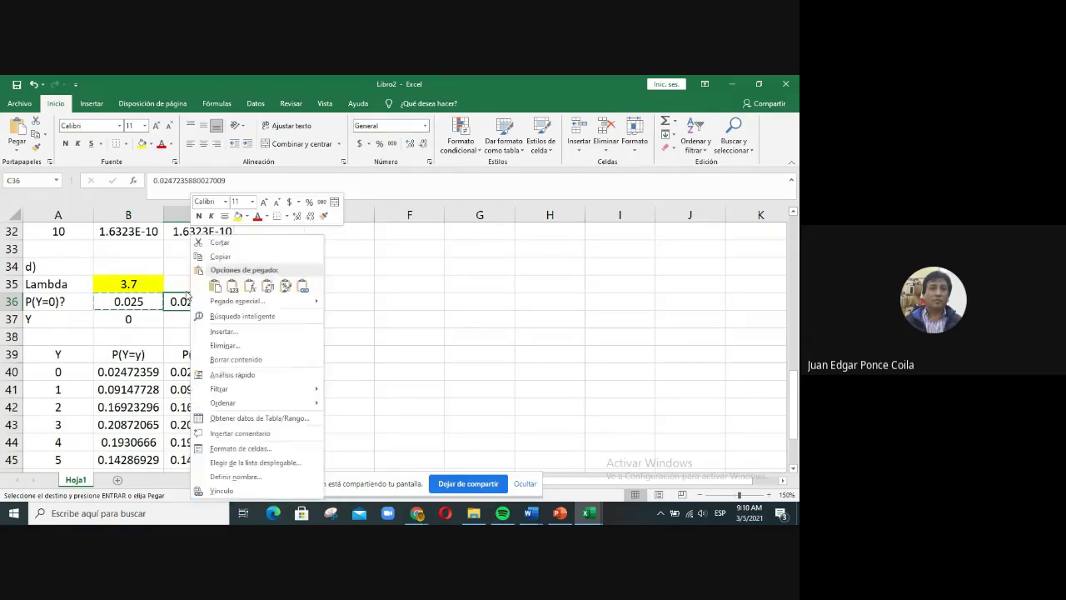
{"action": "left_click", "coordinate": [245, 448]}
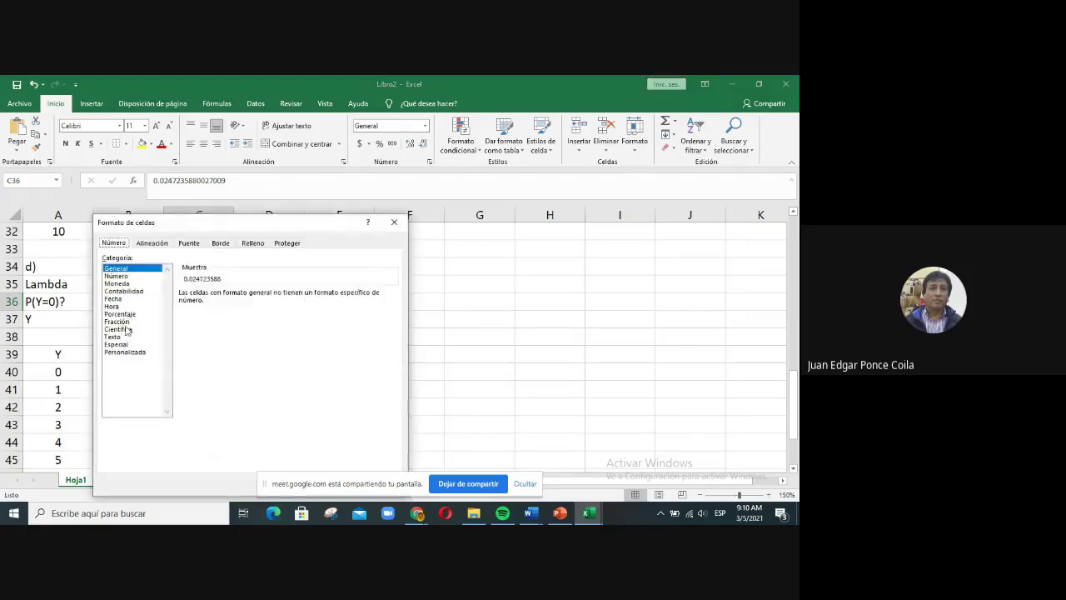
{"action": "left_click", "coordinate": [119, 314]}
{"action": "key", "text": "Return"}
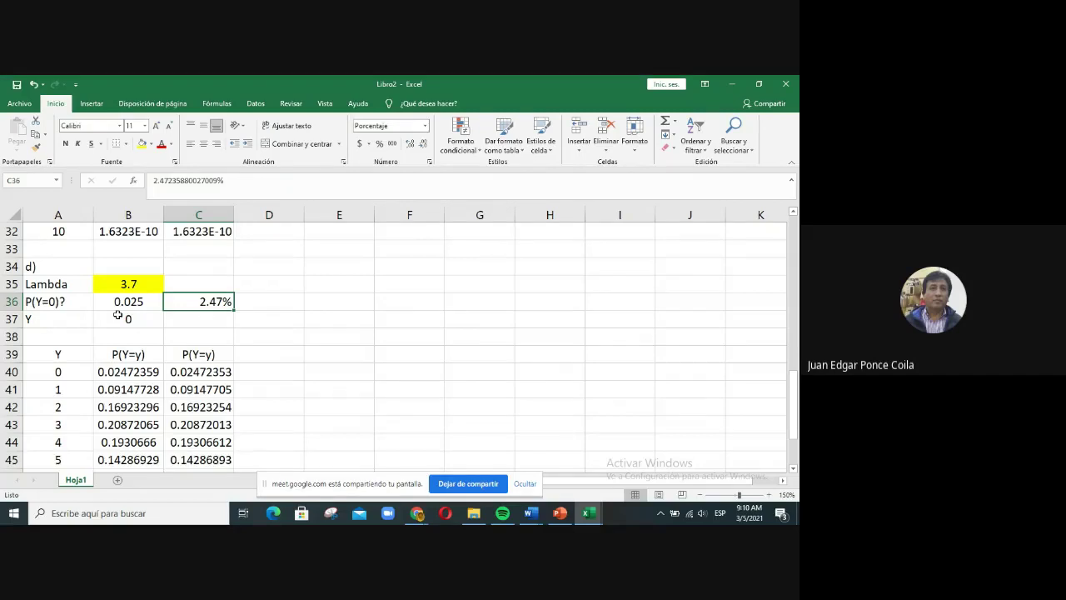
Step: Examine the section d) probability table and the formulas behind the Y = 0 probabilities in B40 and C40
{"action": "scroll", "coordinate": [316, 328], "scroll_direction": "down", "scroll_amount": 2}
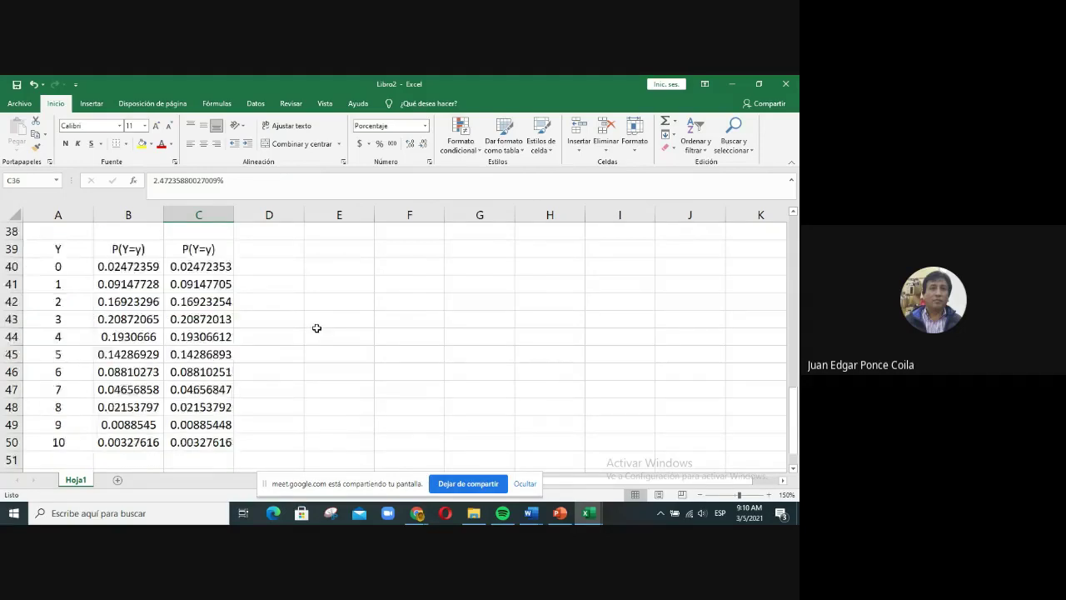
{"action": "scroll", "coordinate": [316, 329], "scroll_direction": "up", "scroll_amount": 1}
{"action": "scroll", "coordinate": [316, 328], "scroll_direction": "up", "scroll_amount": 3}
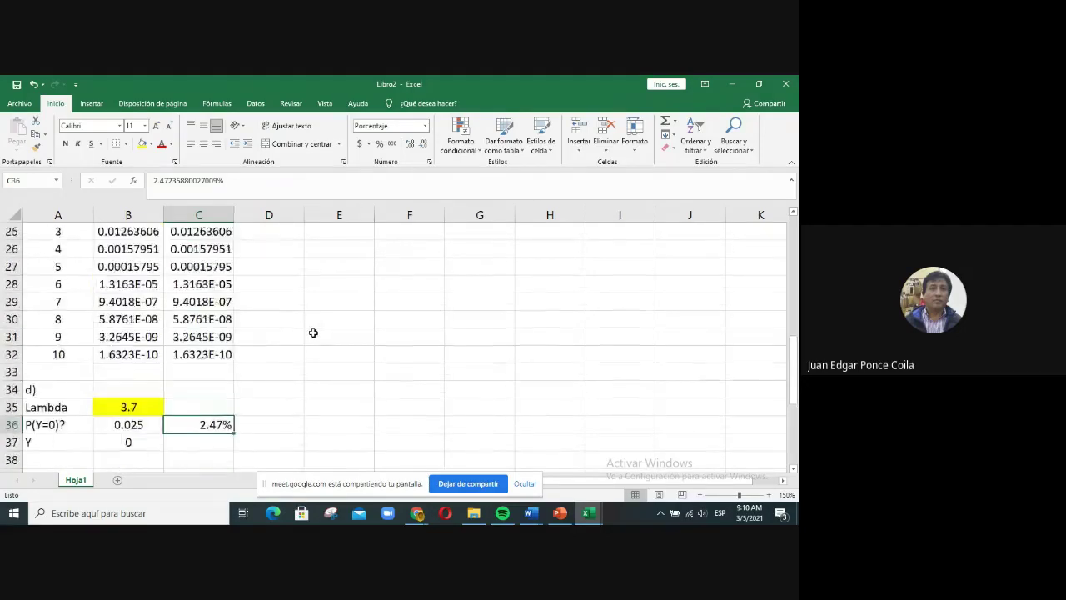
{"action": "scroll", "coordinate": [311, 334], "scroll_direction": "down", "scroll_amount": 2}
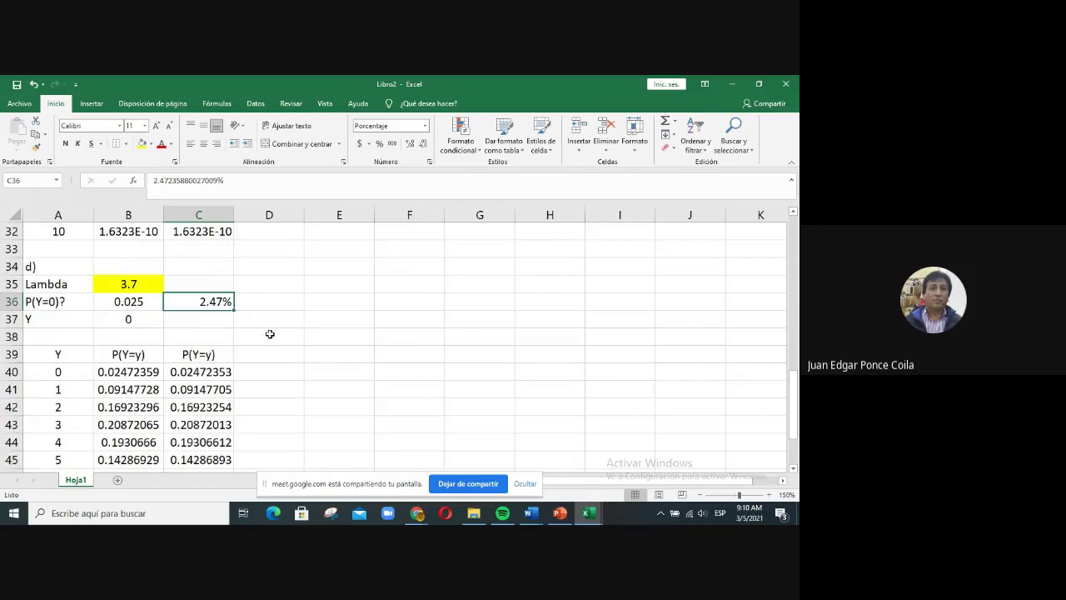
{"action": "scroll", "coordinate": [317, 325], "scroll_direction": "down", "scroll_amount": 2}
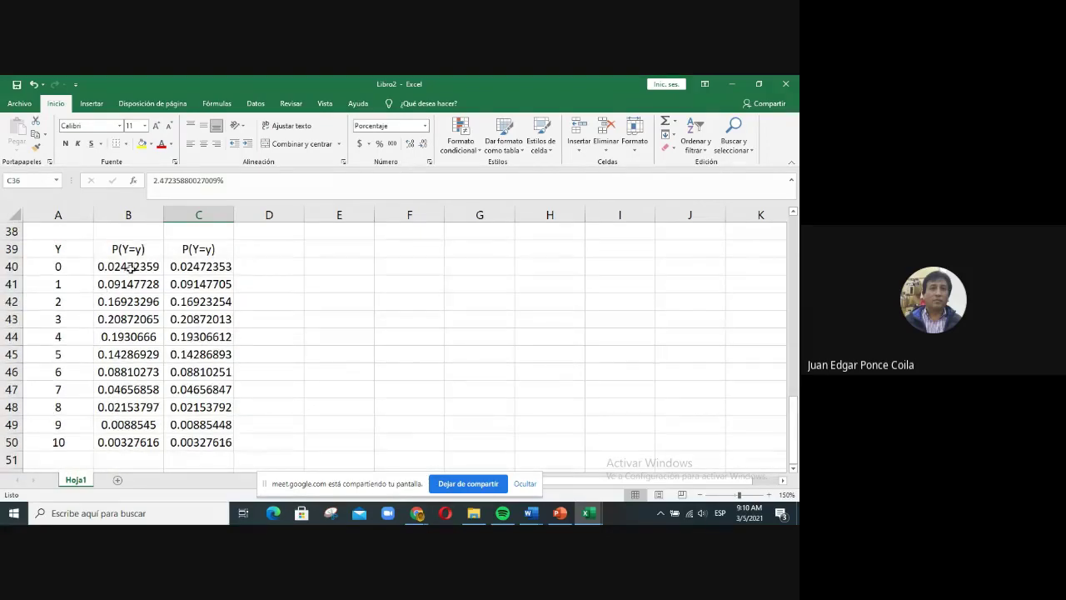
{"action": "left_click", "coordinate": [131, 267]}
{"action": "left_click", "coordinate": [212, 268]}
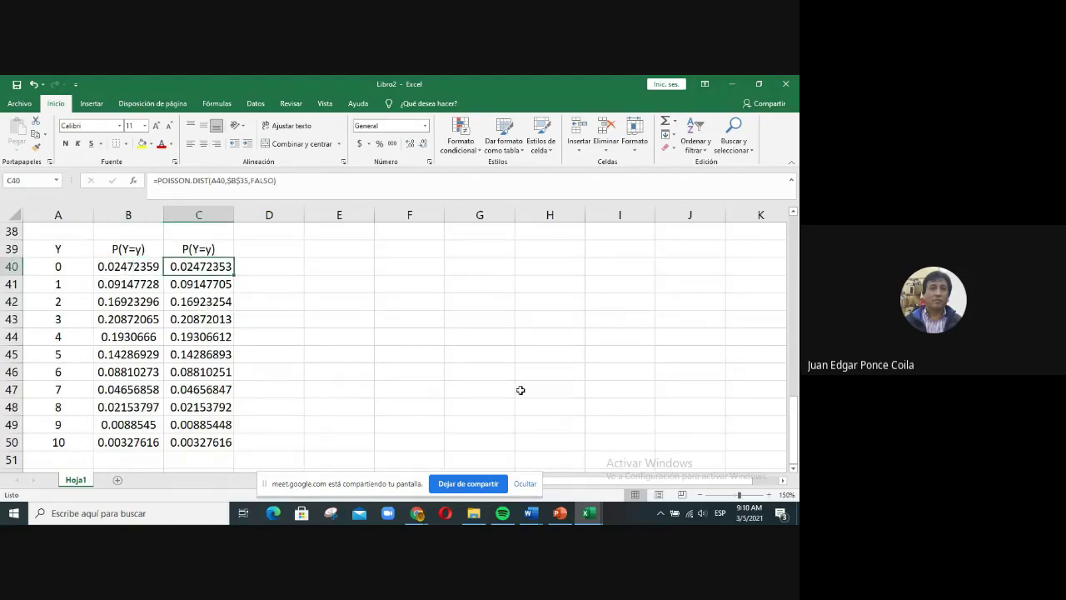
Step: Switch to the Libro1 workbook and enter the heading "Datos" in cell A1
{"action": "left_click", "coordinate": [589, 517]}
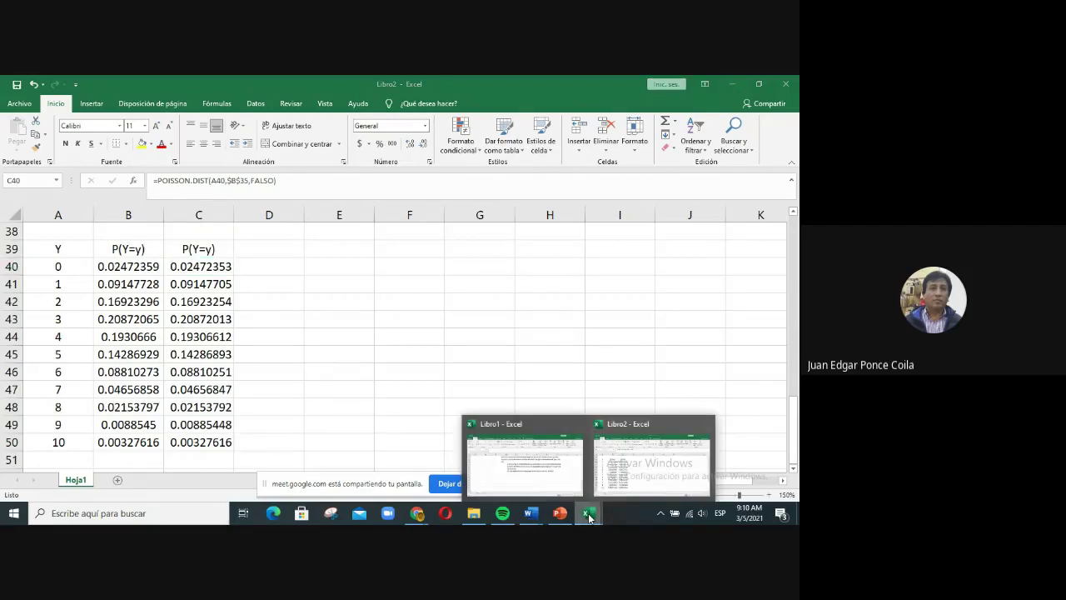
{"action": "left_click", "coordinate": [549, 488]}
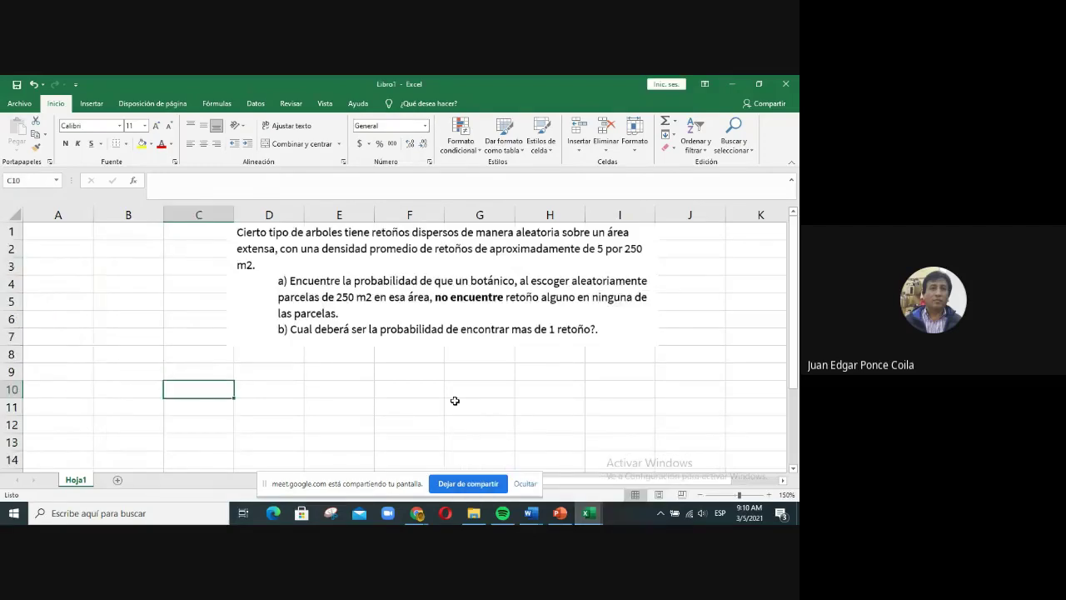
{"action": "left_click", "coordinate": [455, 401]}
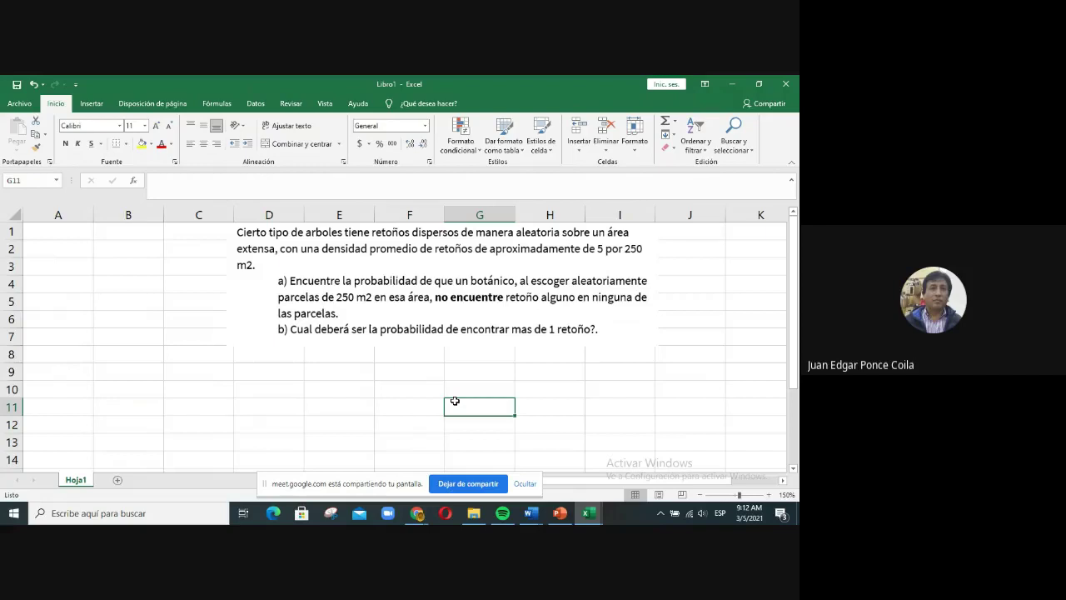
{"action": "left_click", "coordinate": [56, 234]}
{"action": "type", "text": "Datos"}
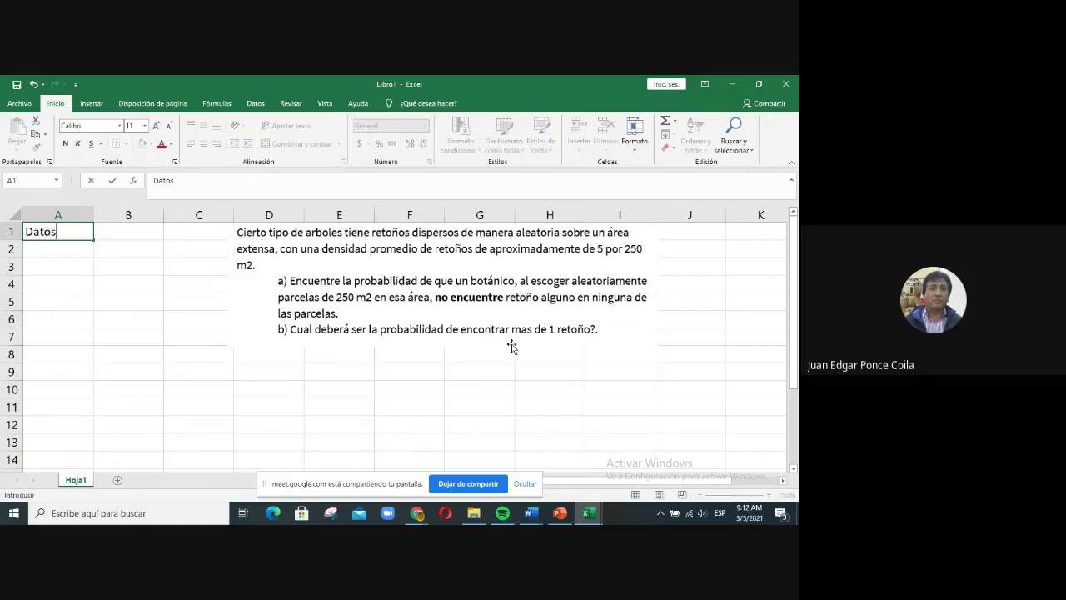
{"action": "key", "text": "Return"}
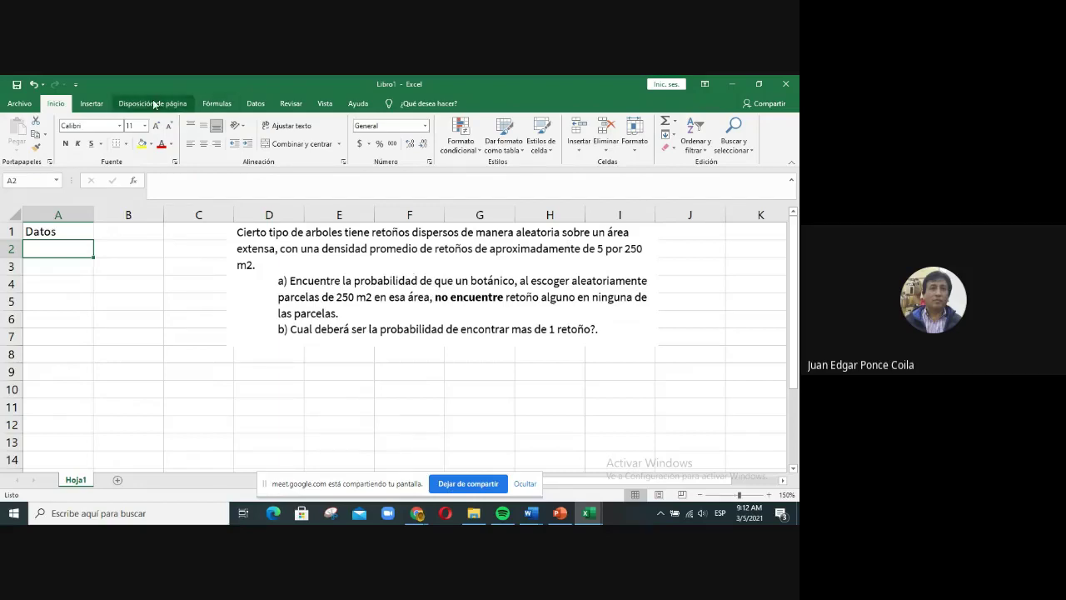
{"action": "left_click", "coordinate": [91, 104]}
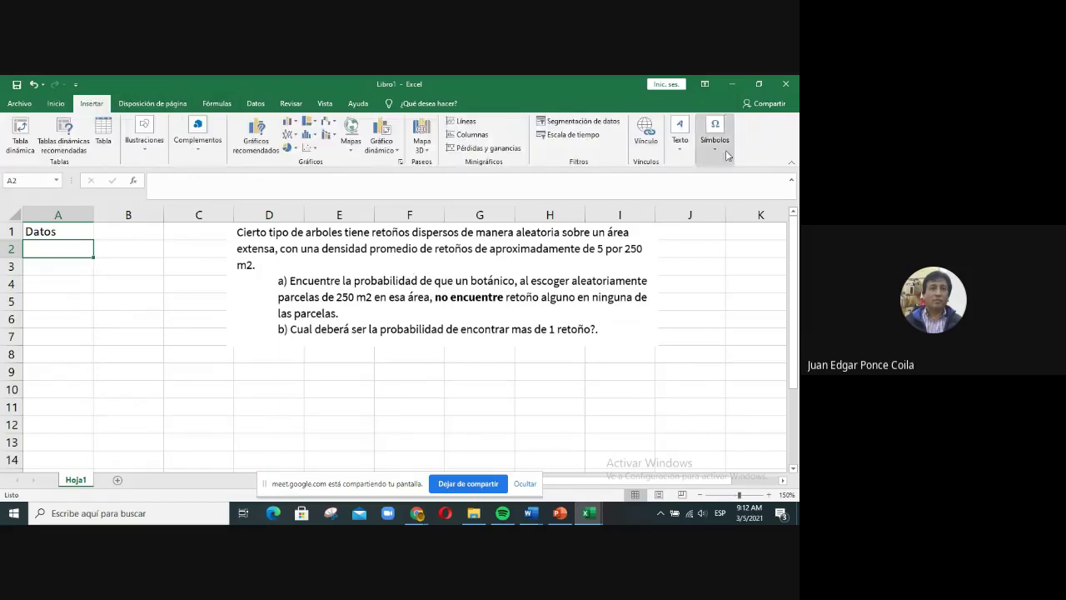
{"action": "left_click", "coordinate": [712, 152]}
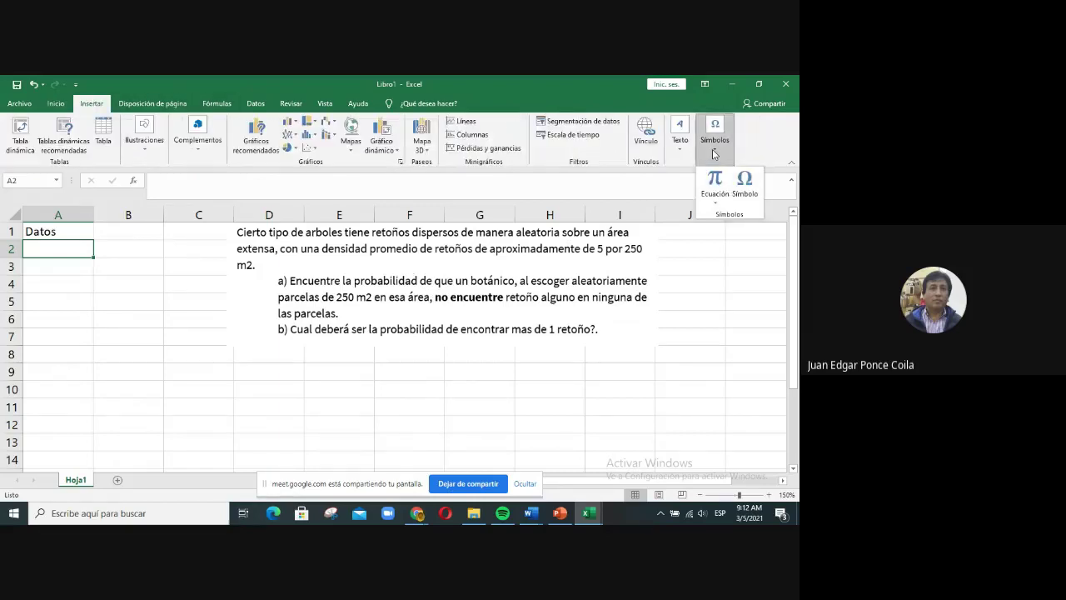
{"action": "left_click", "coordinate": [743, 190]}
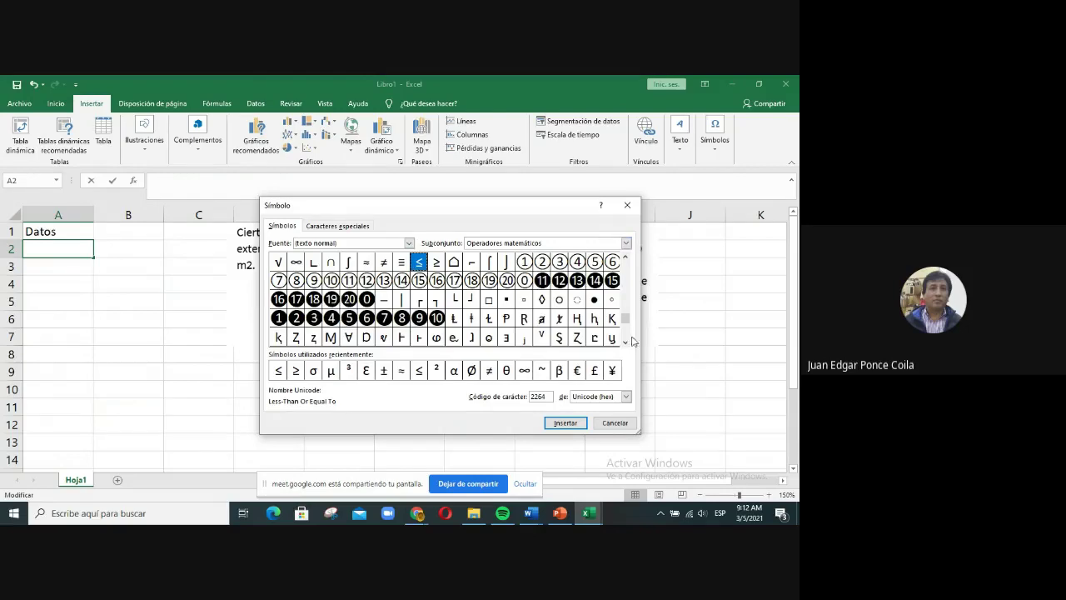
{"action": "left_click", "coordinate": [630, 205]}
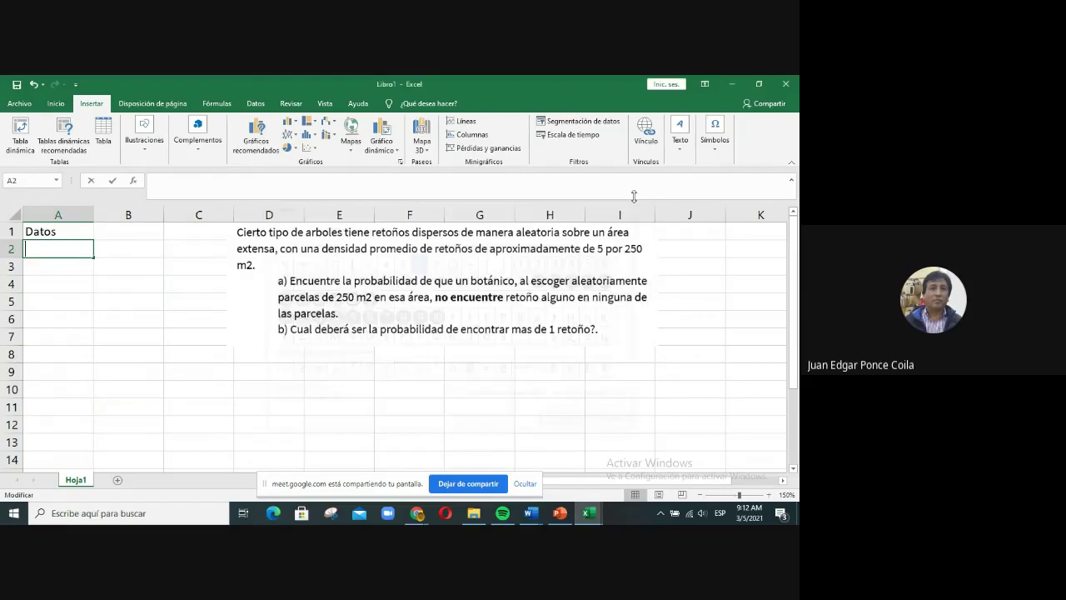
{"action": "left_click", "coordinate": [680, 133]}
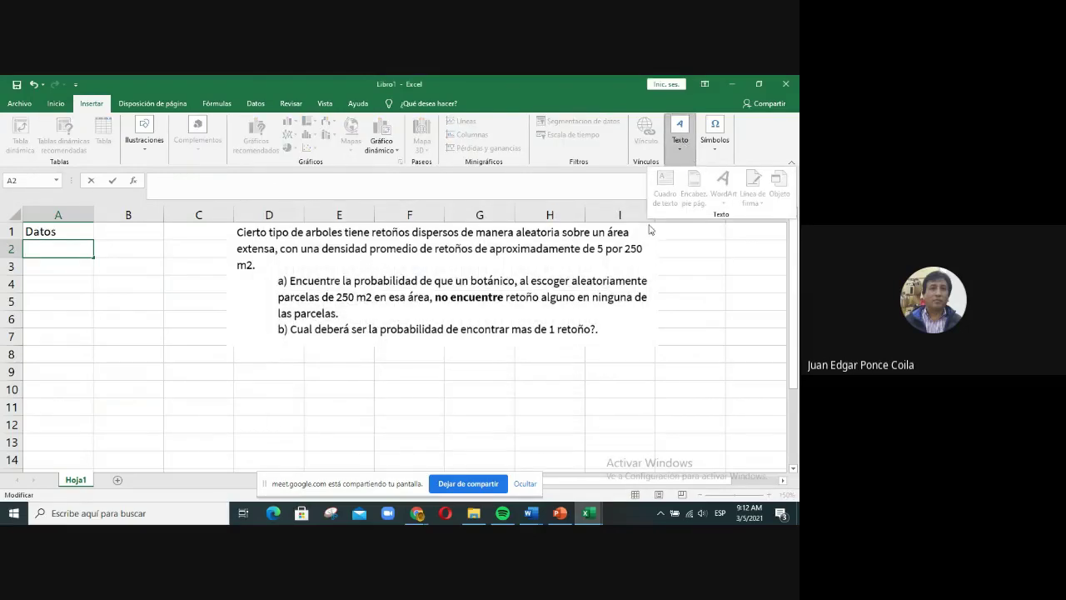
{"action": "left_click", "coordinate": [632, 387]}
{"action": "left_click", "coordinate": [518, 388]}
{"action": "left_click", "coordinate": [680, 135]}
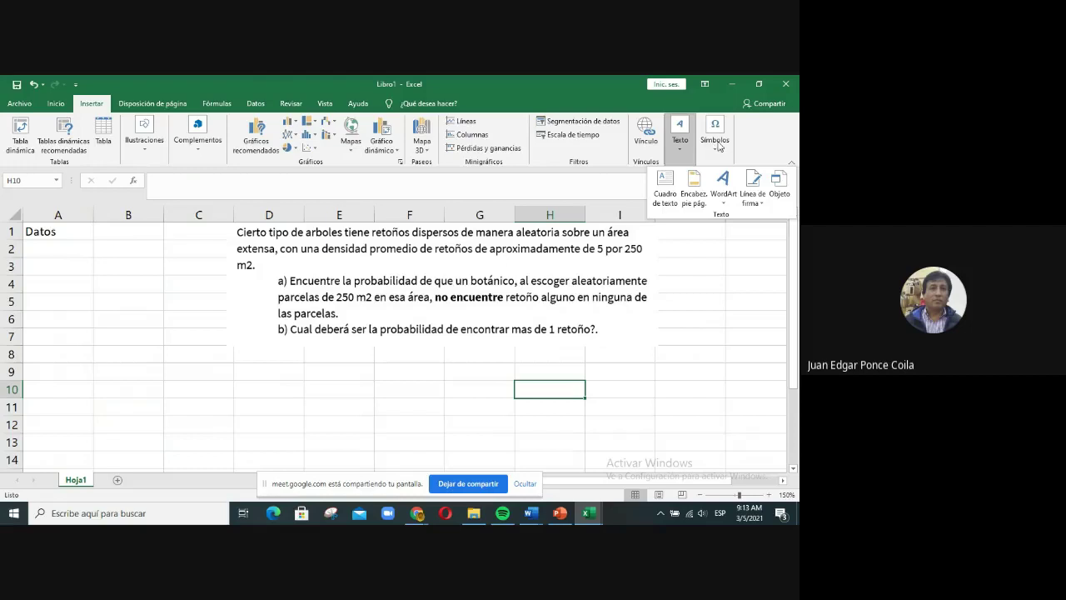
Step: Insert an equation containing the lowercase Greek letter λ and place it over cell A2, below the Datos heading
{"action": "left_click", "coordinate": [713, 140]}
{"action": "left_click", "coordinate": [716, 181]}
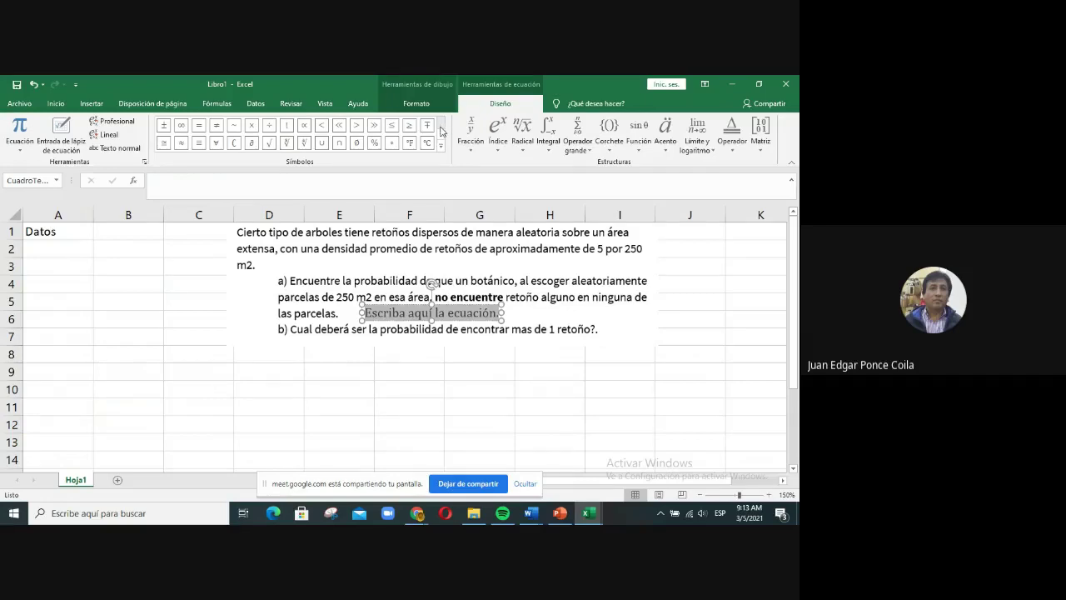
{"action": "left_click", "coordinate": [441, 149]}
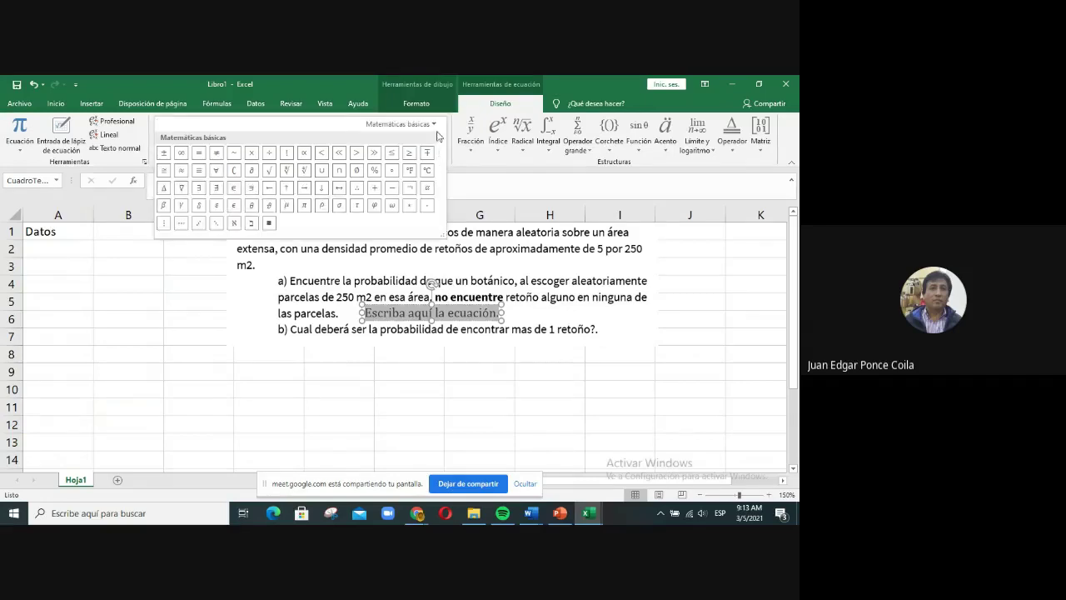
{"action": "left_click", "coordinate": [433, 126]}
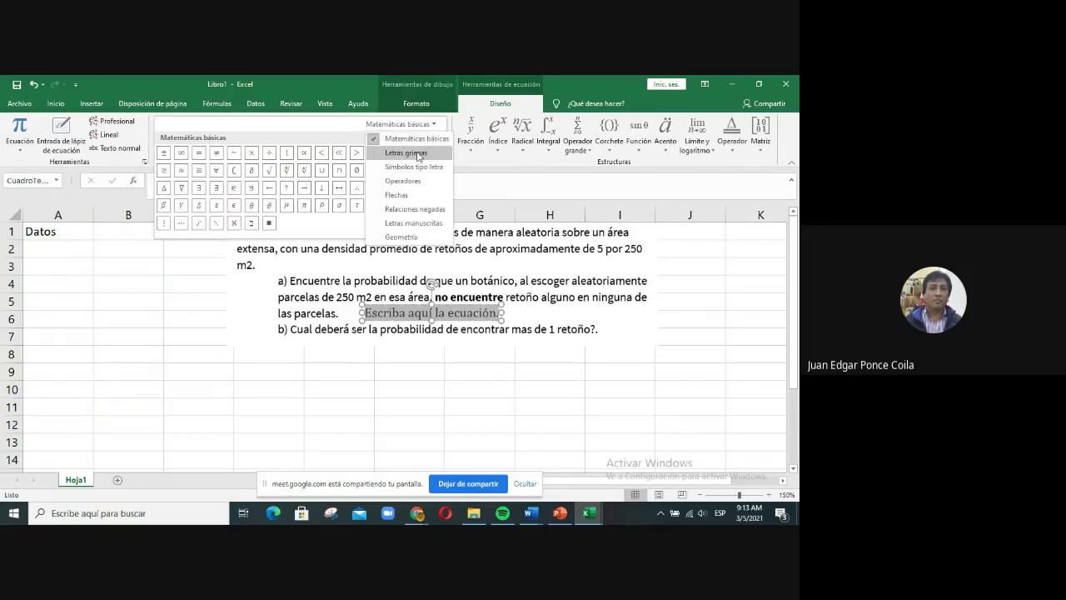
{"action": "left_click", "coordinate": [418, 152]}
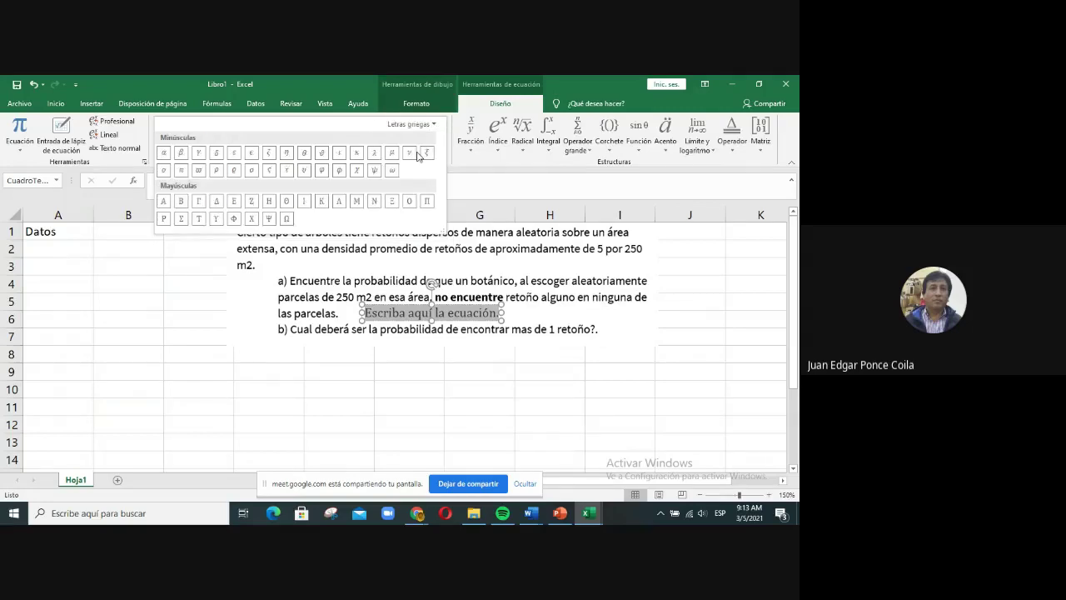
{"action": "left_click", "coordinate": [374, 152]}
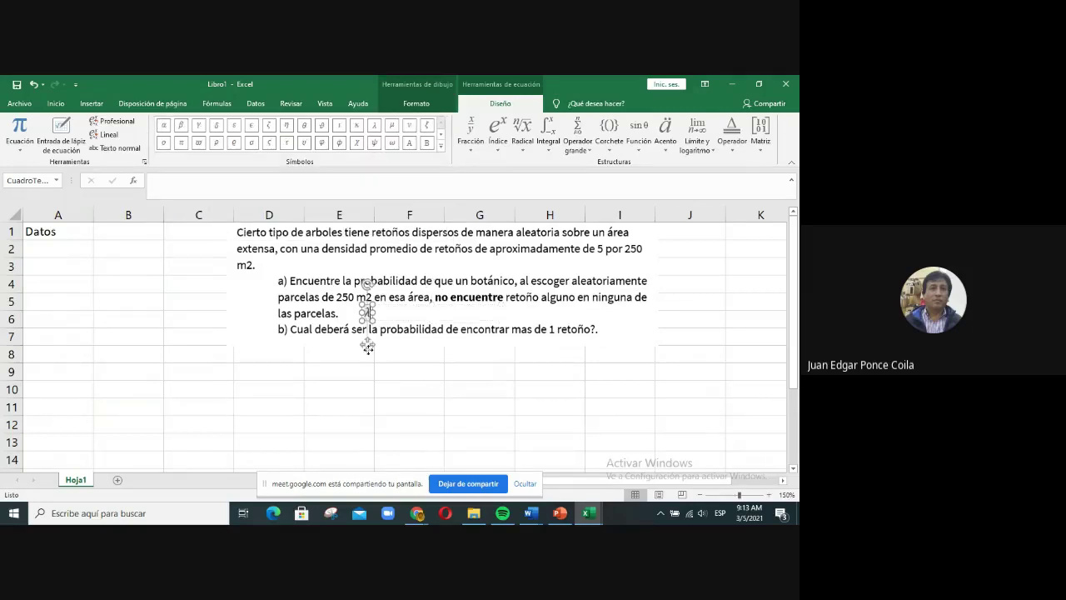
{"action": "left_click_drag", "start_coordinate": [367, 344], "coordinate": [47, 280]}
{"action": "left_click", "coordinate": [308, 371]}
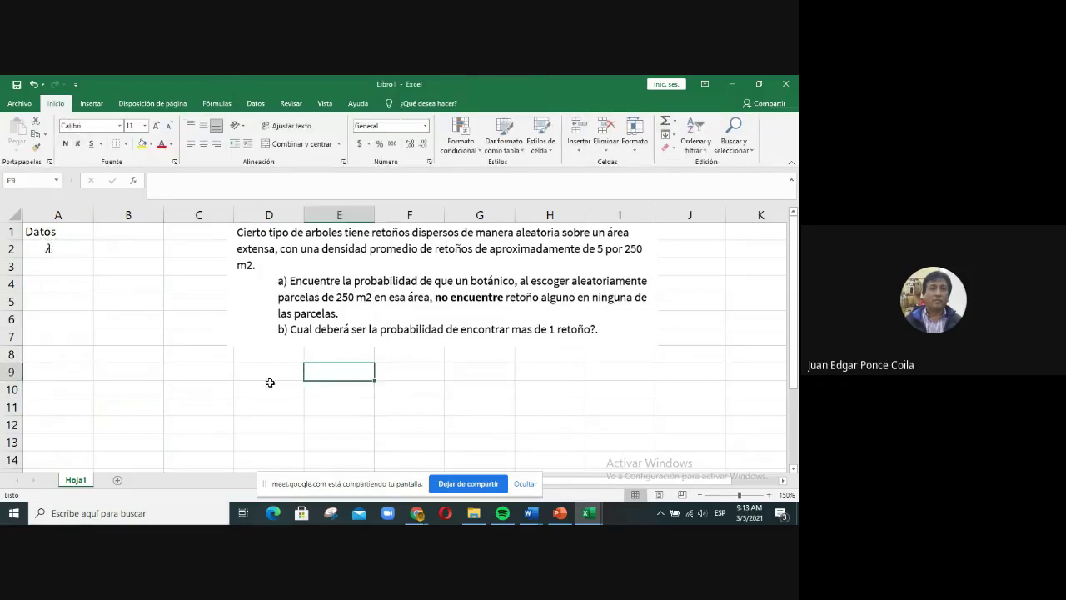
Step: Enter 5 in cell B2 as the value of λ
{"action": "left_click", "coordinate": [127, 250]}
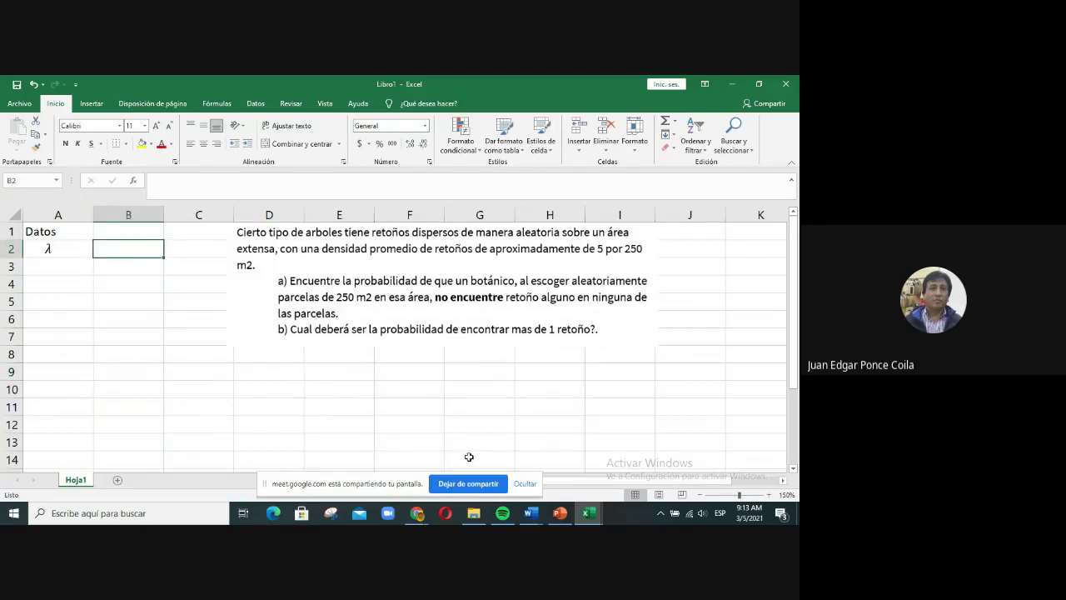
{"action": "type", "text": "5"}
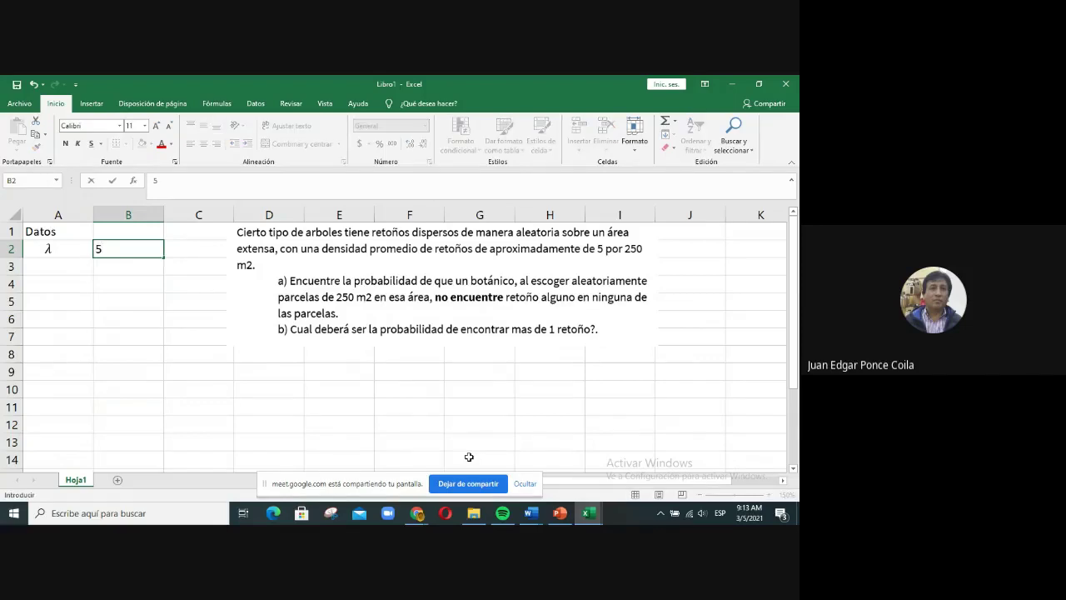
{"action": "key", "text": "Tab"}
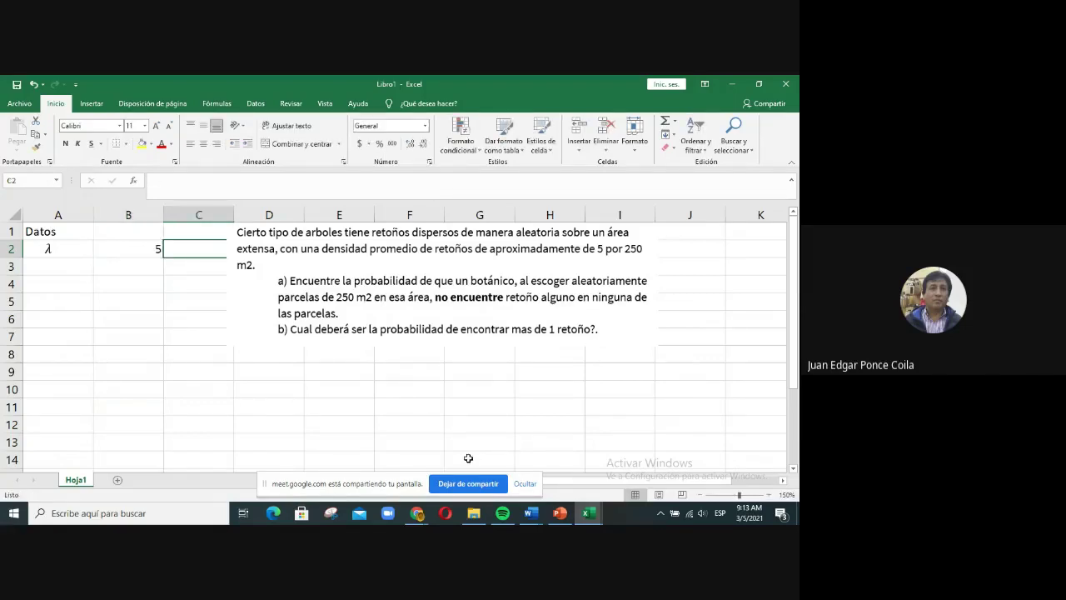
Step: Shift the problem statement picture about one column to the right and enter "retoños en 250 m2" in cell C2
{"action": "left_click_drag", "start_coordinate": [378, 247], "coordinate": [447, 249]}
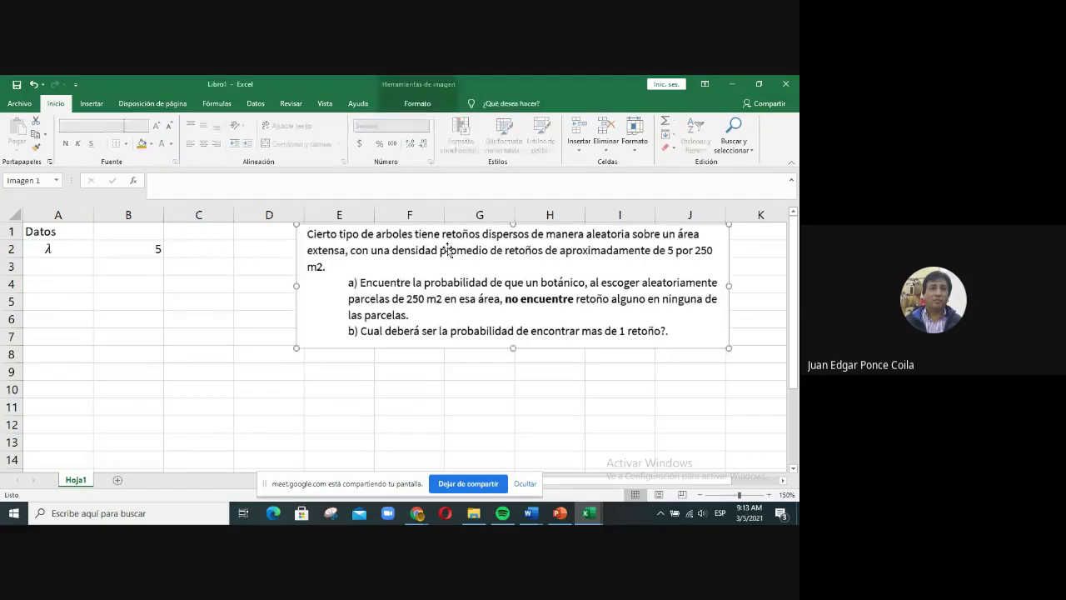
{"action": "left_click", "coordinate": [213, 257]}
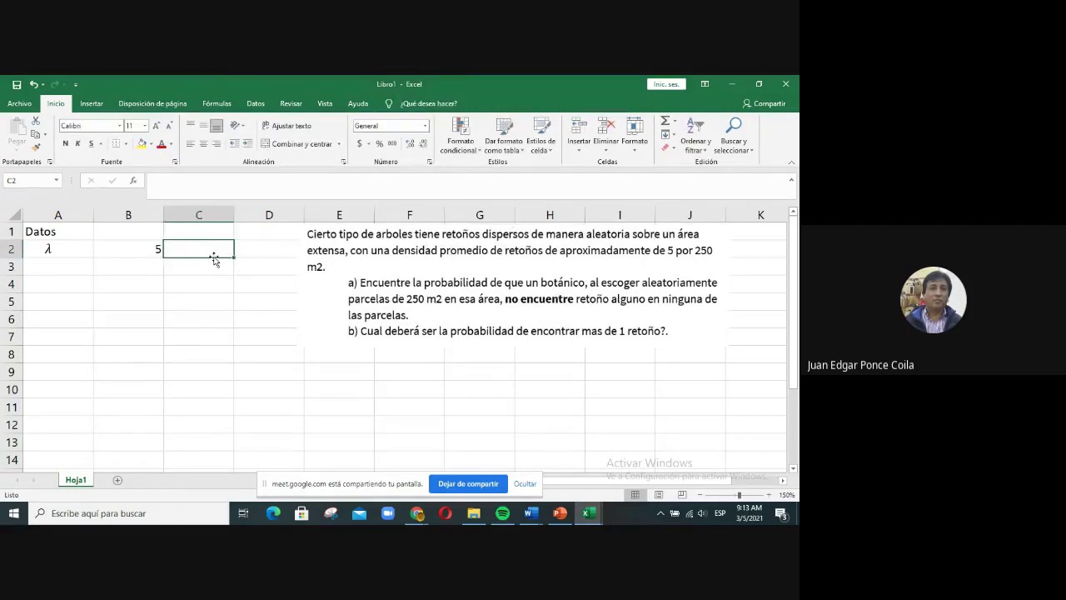
{"action": "type", "text": "retoños"}
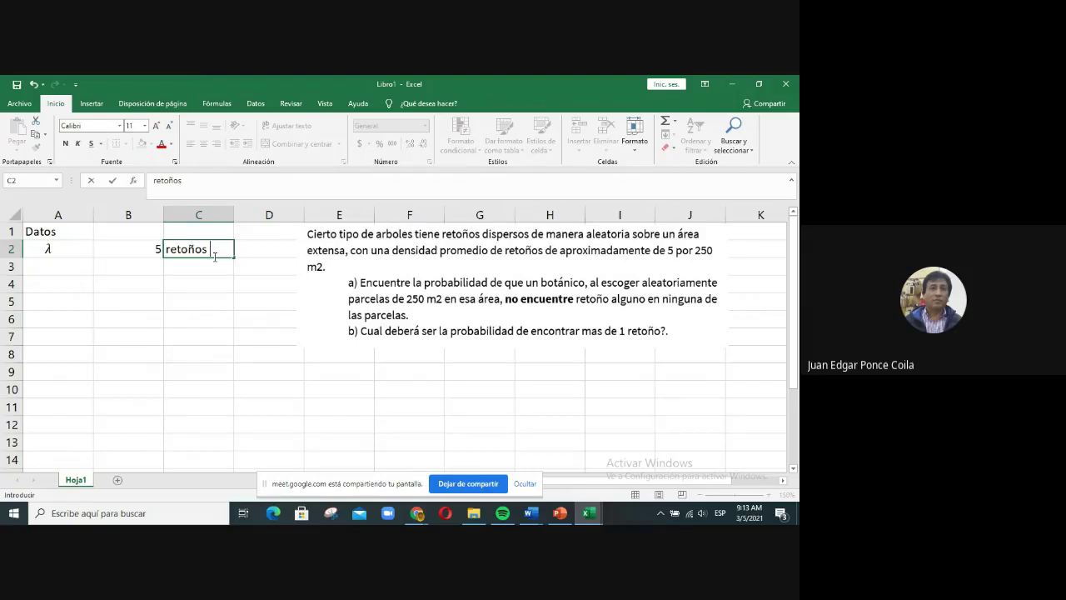
{"action": "type", "text": " en 250 m2"}
{"action": "left_click", "coordinate": [205, 302]}
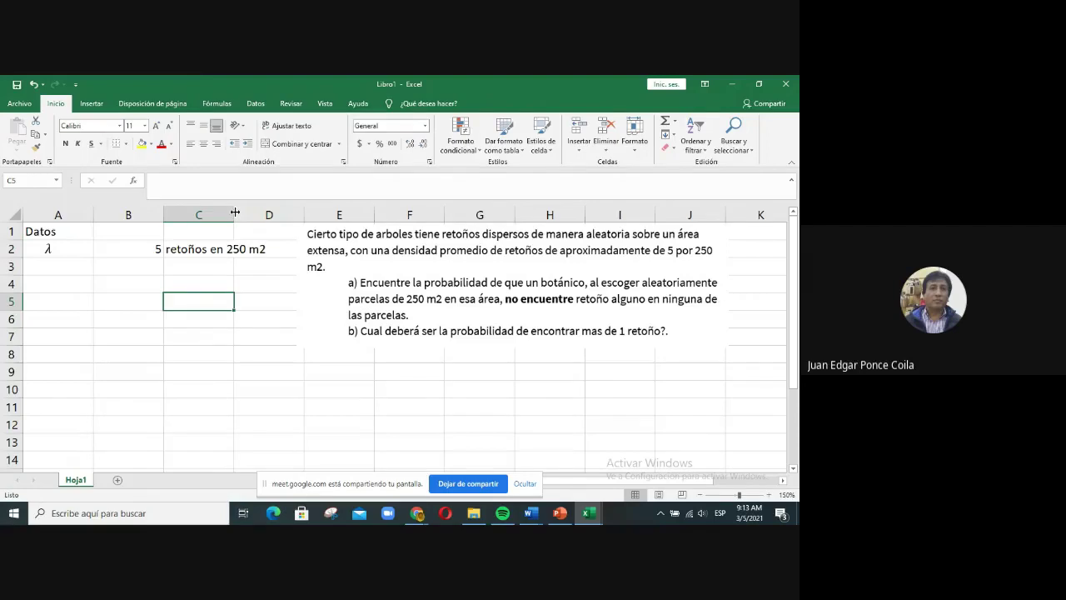
Step: Widen column C so the text in C2 fits, and narrow column B to about the width of its value
{"action": "left_click_drag", "start_coordinate": [234, 214], "coordinate": [280, 213]}
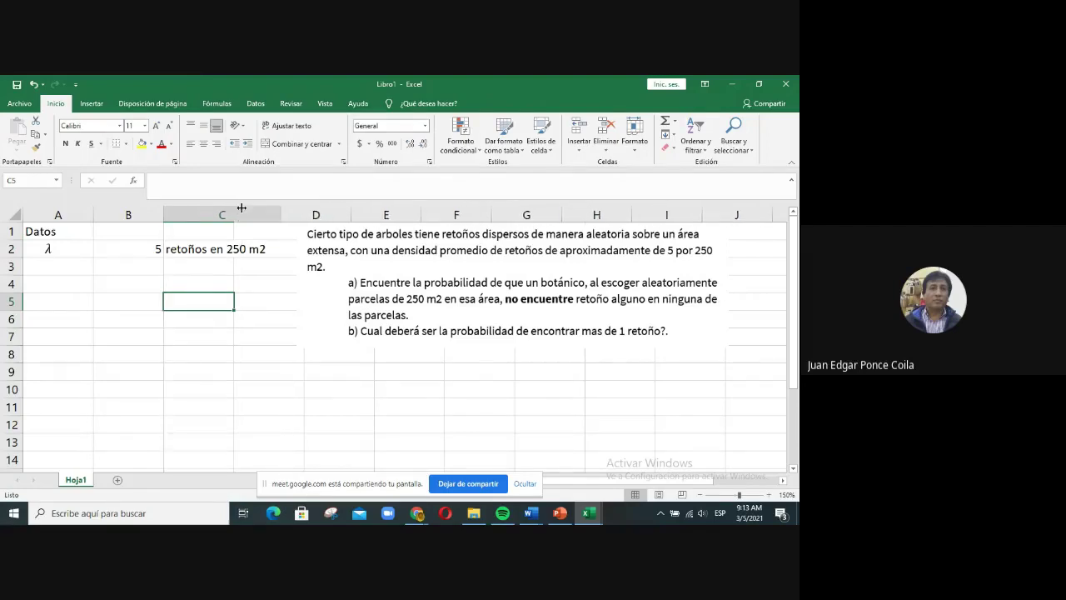
{"action": "left_click", "coordinate": [128, 214]}
{"action": "left_click_drag", "start_coordinate": [163, 213], "coordinate": [134, 211]}
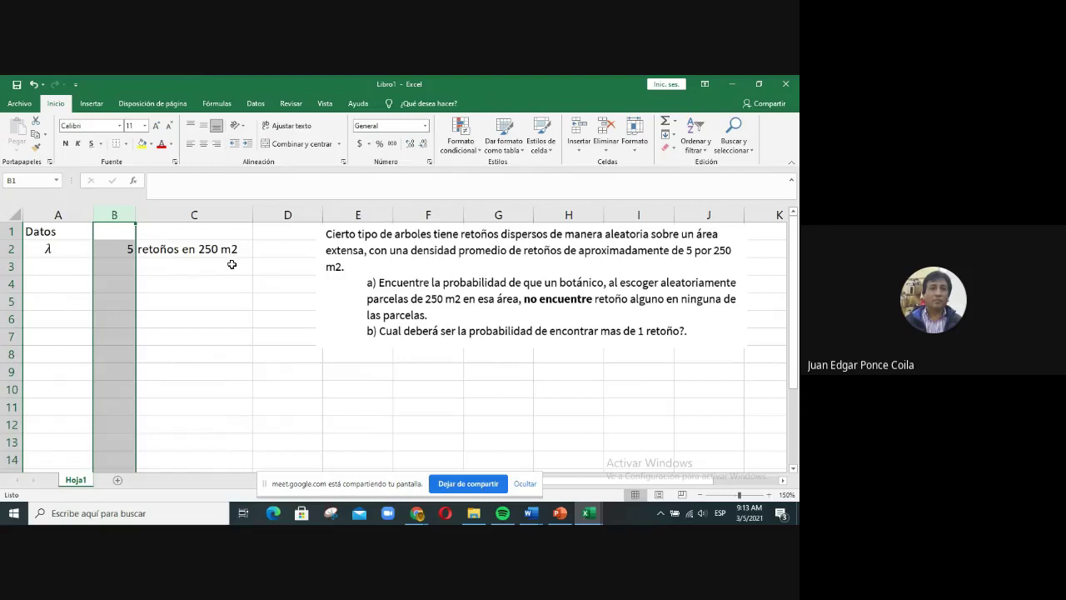
{"action": "left_click", "coordinate": [391, 288]}
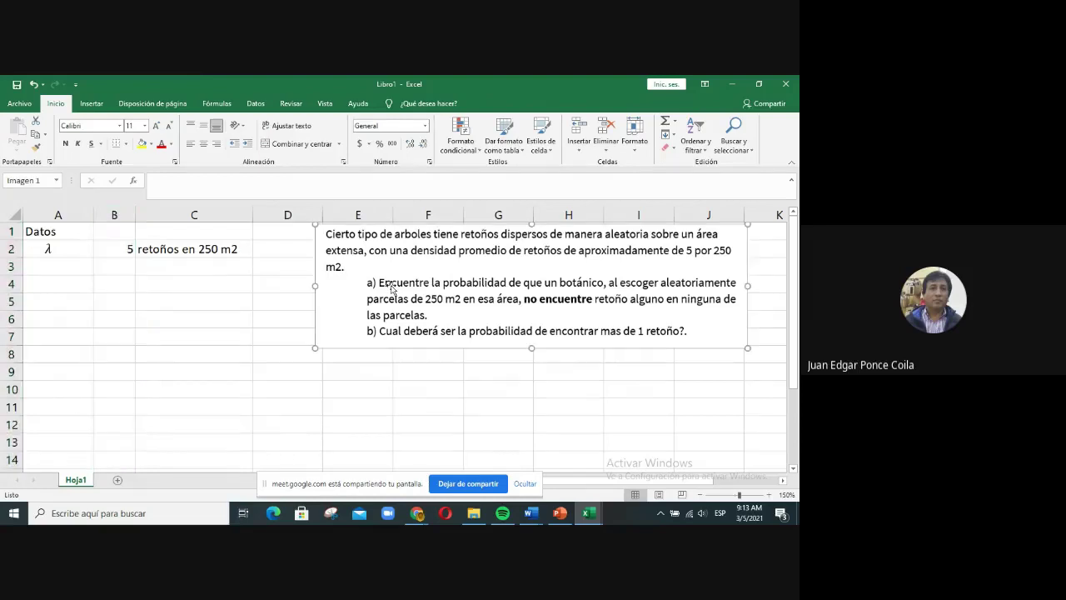
Step: Center the λ value in cell B2 horizontally
{"action": "left_click", "coordinate": [114, 246]}
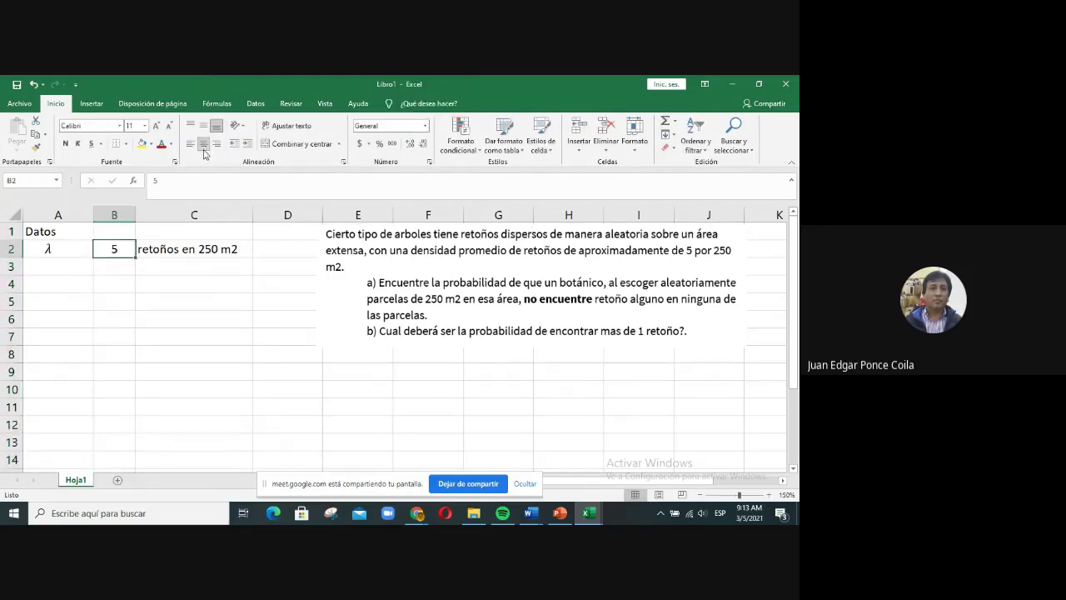
{"action": "left_click", "coordinate": [163, 298]}
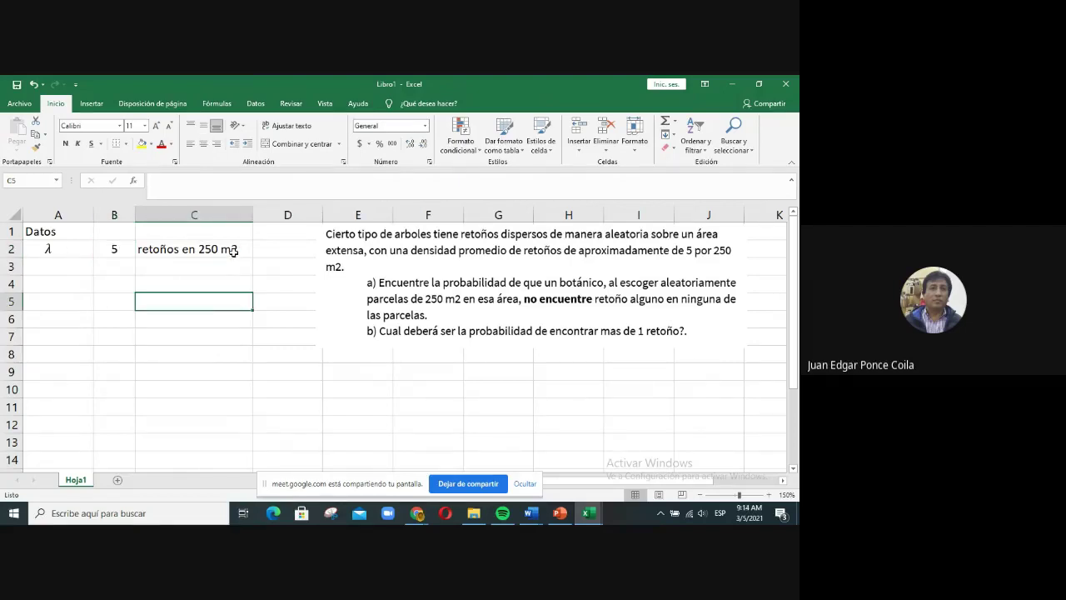
{"action": "left_click", "coordinate": [215, 335]}
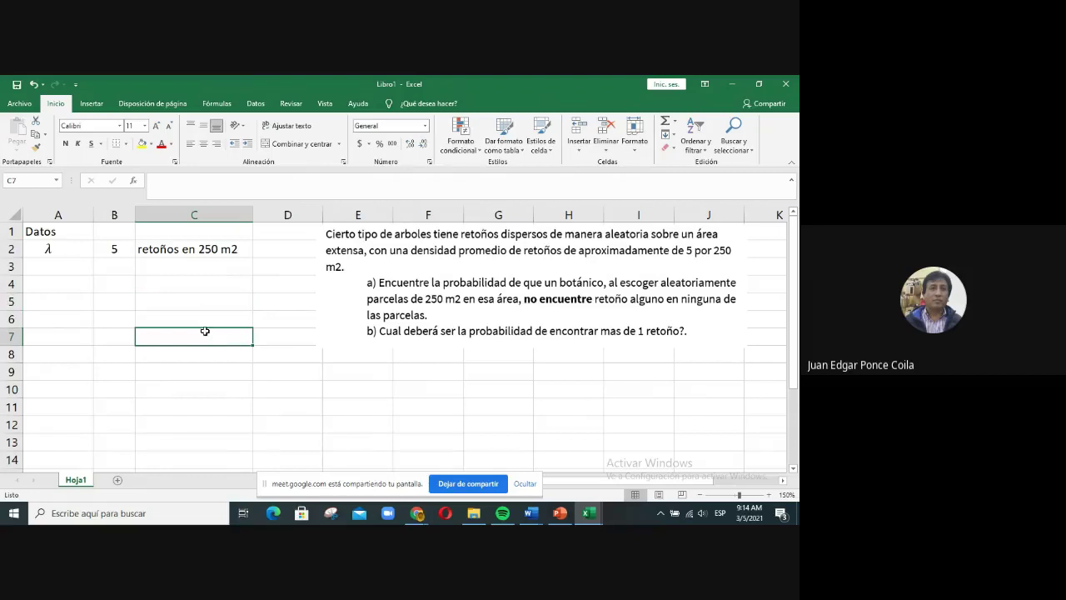
Step: Enter the column heading "X" in cell A4
{"action": "left_click", "coordinate": [56, 297]}
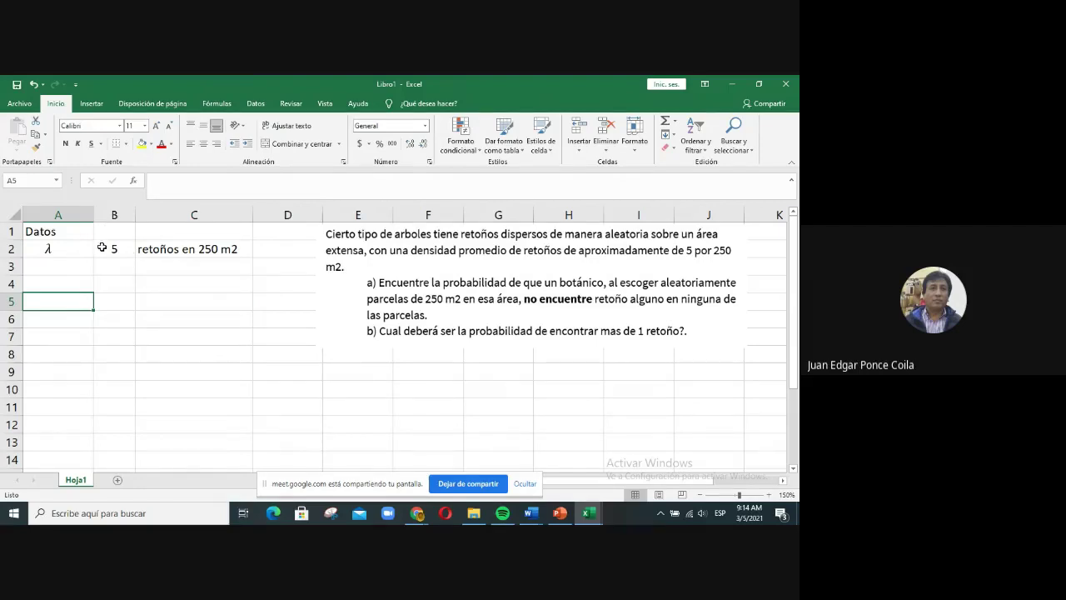
{"action": "left_click", "coordinate": [69, 280]}
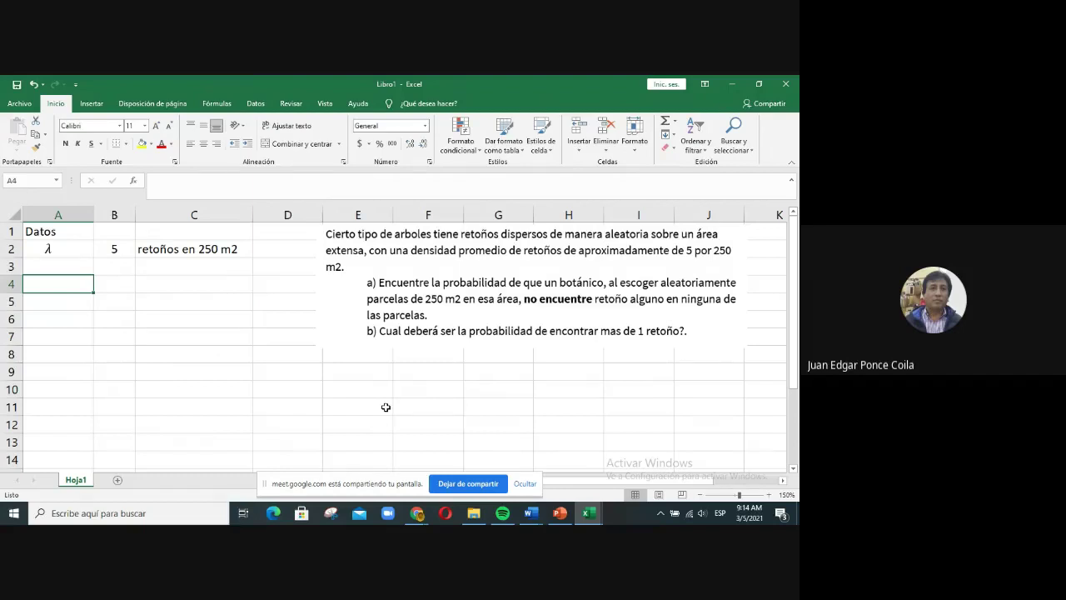
{"action": "type", "text": "x"}
{"action": "key", "text": "BackSpace"}
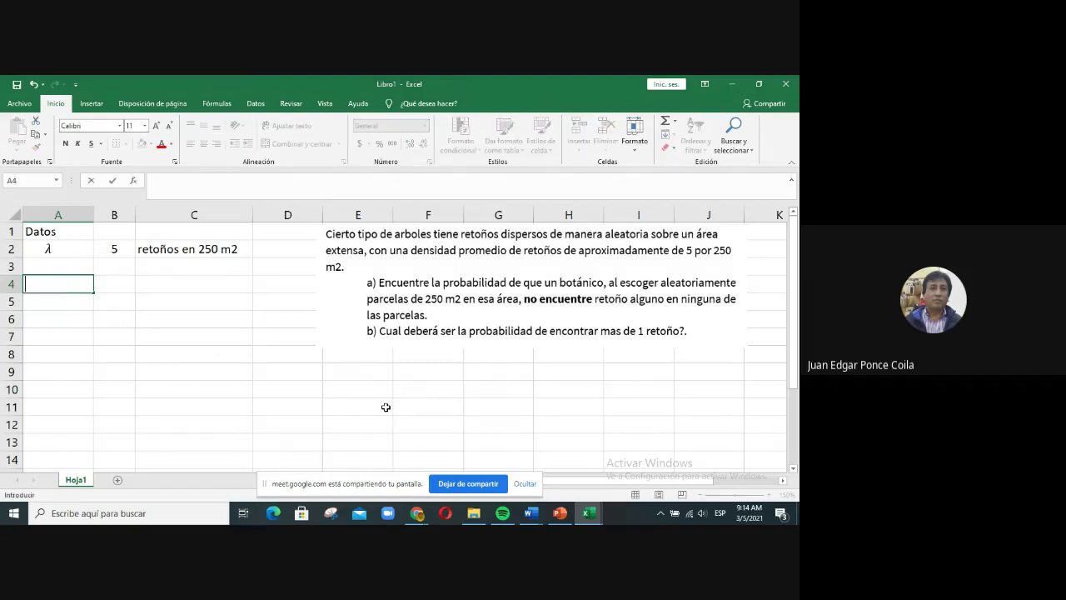
{"action": "type", "text": "X"}
{"action": "key", "text": "Return"}
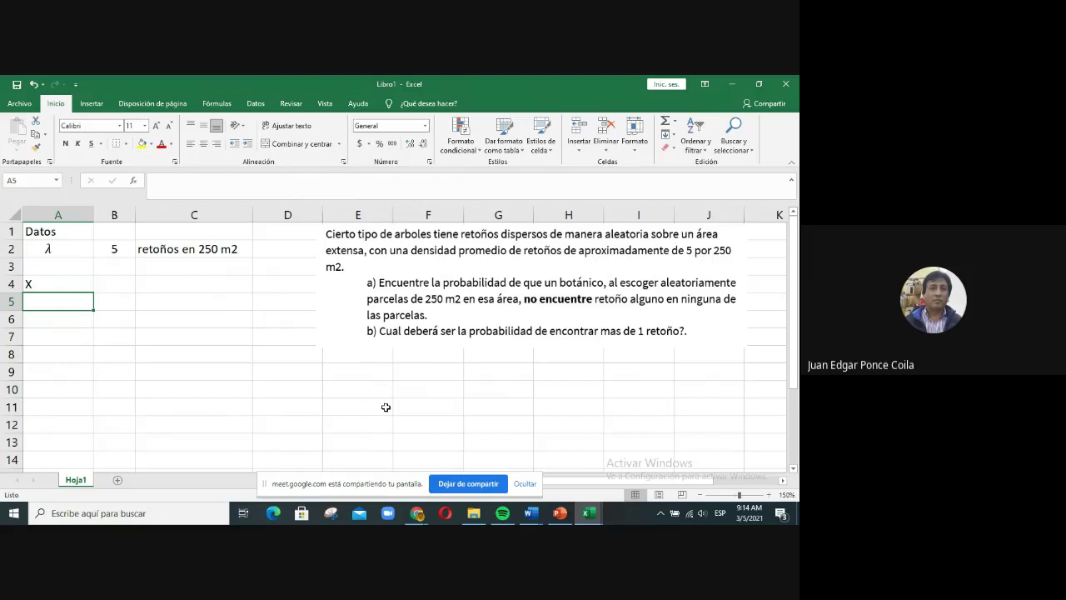
Step: Enter the values 0, 1, 2, 3 and 4 in cells A5 to A9 under the X heading
{"action": "type", "text": "0"}
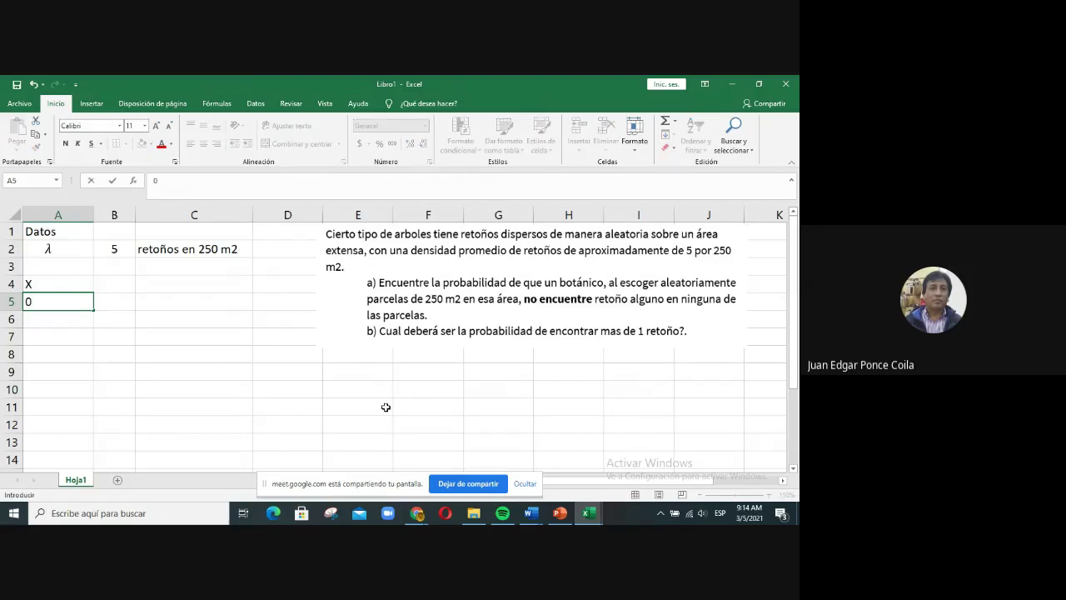
{"action": "key", "text": "Return"}
{"action": "type", "text": "1"}
{"action": "key", "text": "Return"}
{"action": "type", "text": "2"}
{"action": "key", "text": "Return"}
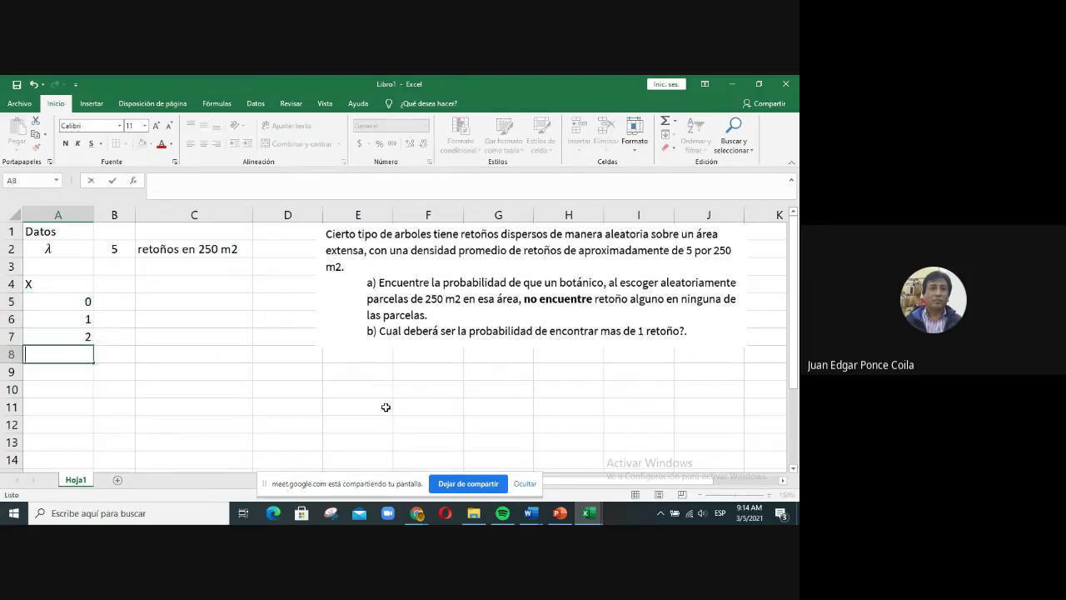
{"action": "type", "text": "3"}
{"action": "key", "text": "Return"}
{"action": "type", "text": "4"}
{"action": "key", "text": "Return"}
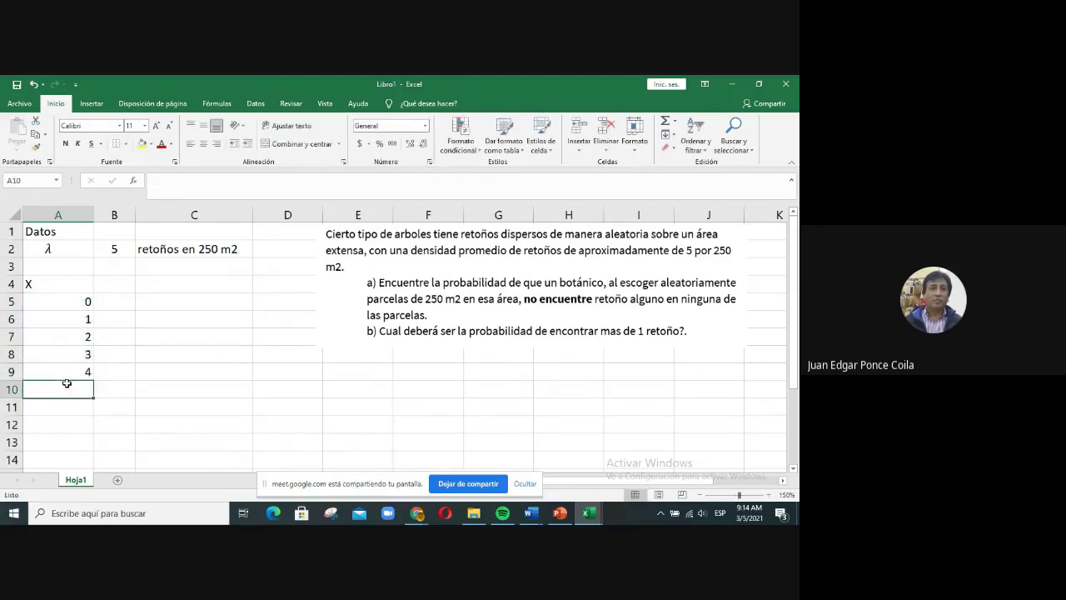
Step: Extend the number series in column A down to 10 in cell A15
{"action": "left_click_drag", "start_coordinate": [67, 302], "coordinate": [79, 430]}
{"action": "left_click", "coordinate": [189, 401]}
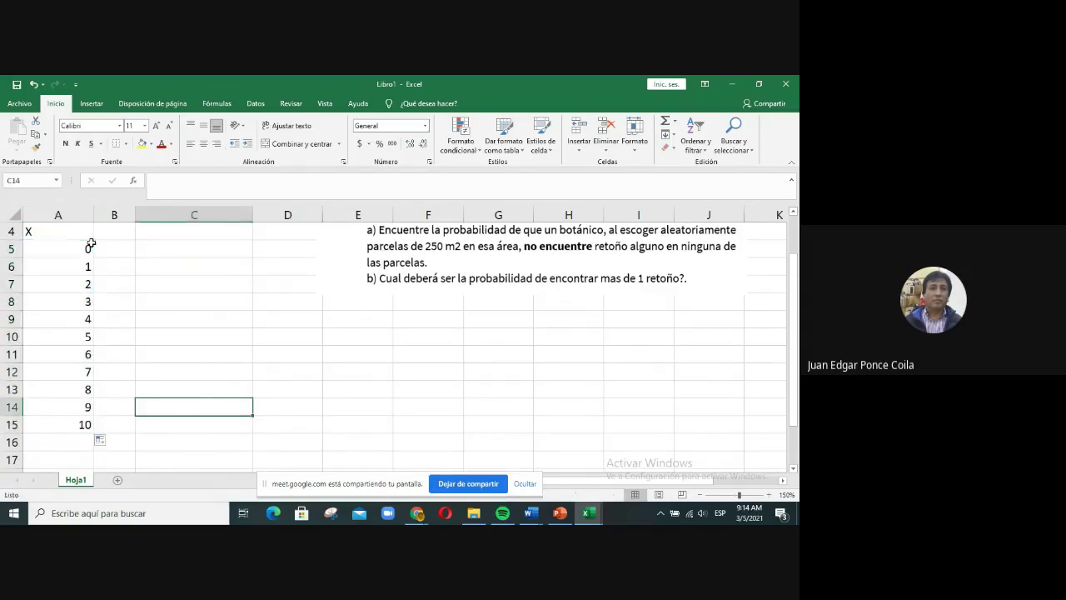
{"action": "scroll", "coordinate": [100, 283], "scroll_direction": "up", "scroll_amount": 1}
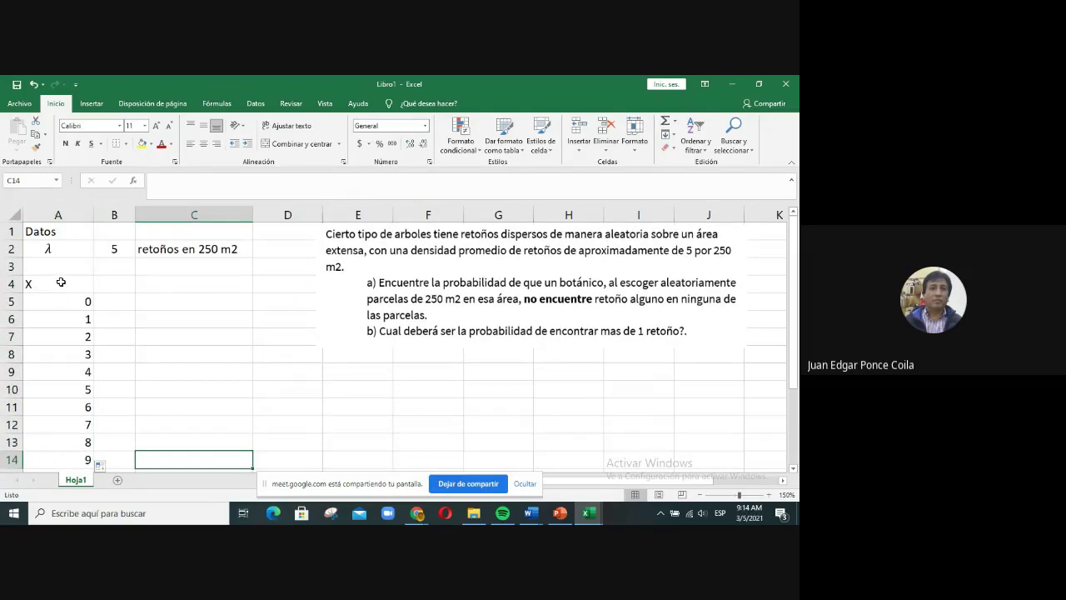
Step: Center the contents of the table range A4:C15 horizontally
{"action": "left_click_drag", "start_coordinate": [60, 283], "coordinate": [153, 442]}
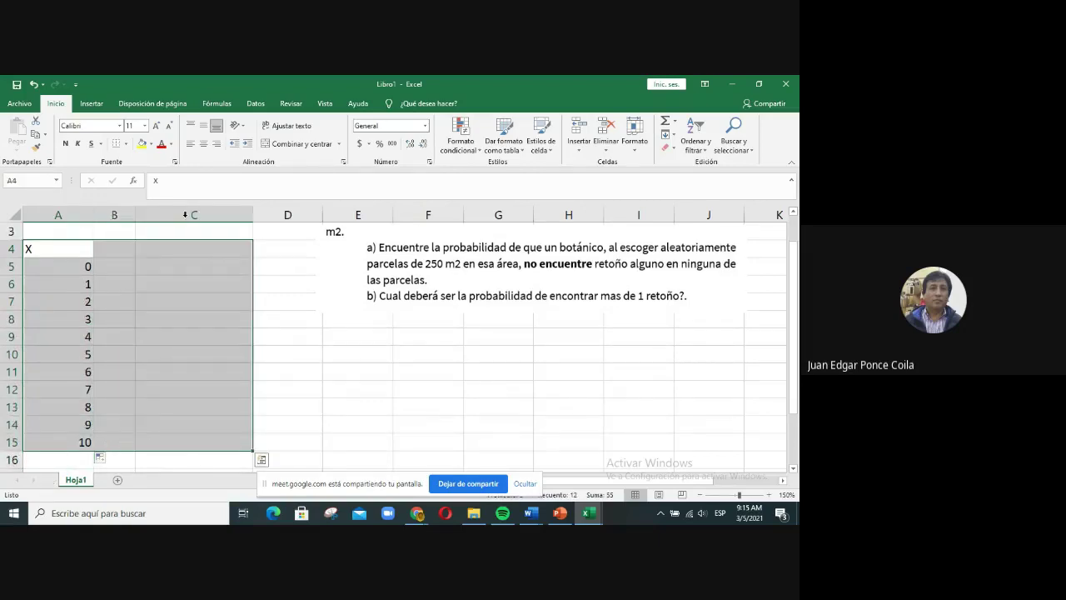
{"action": "left_click", "coordinate": [205, 145]}
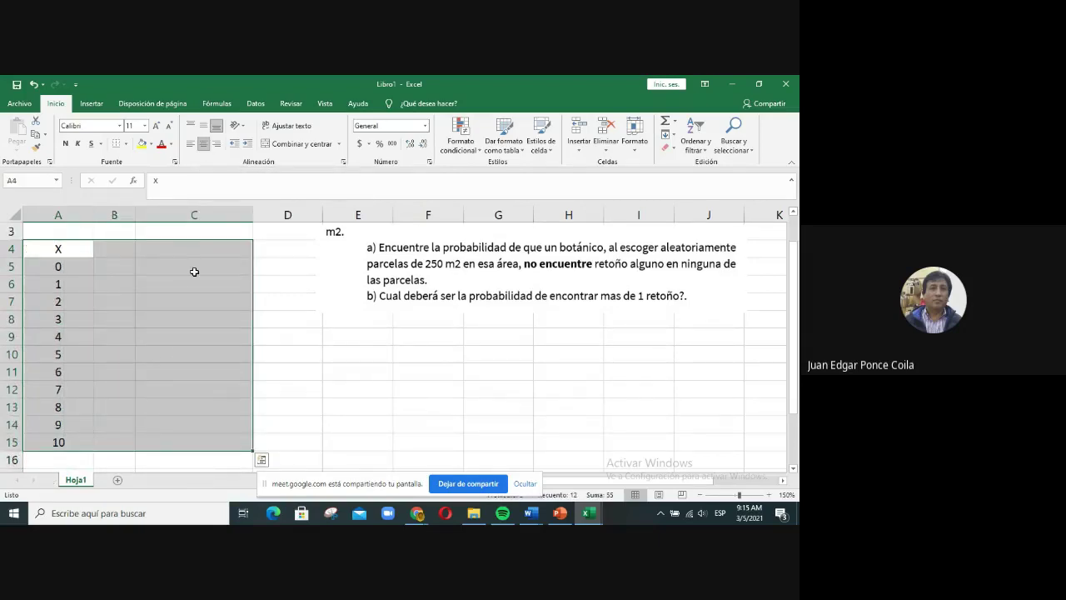
{"action": "left_click", "coordinate": [178, 333]}
{"action": "scroll", "coordinate": [178, 330], "scroll_direction": "up", "scroll_amount": 1}
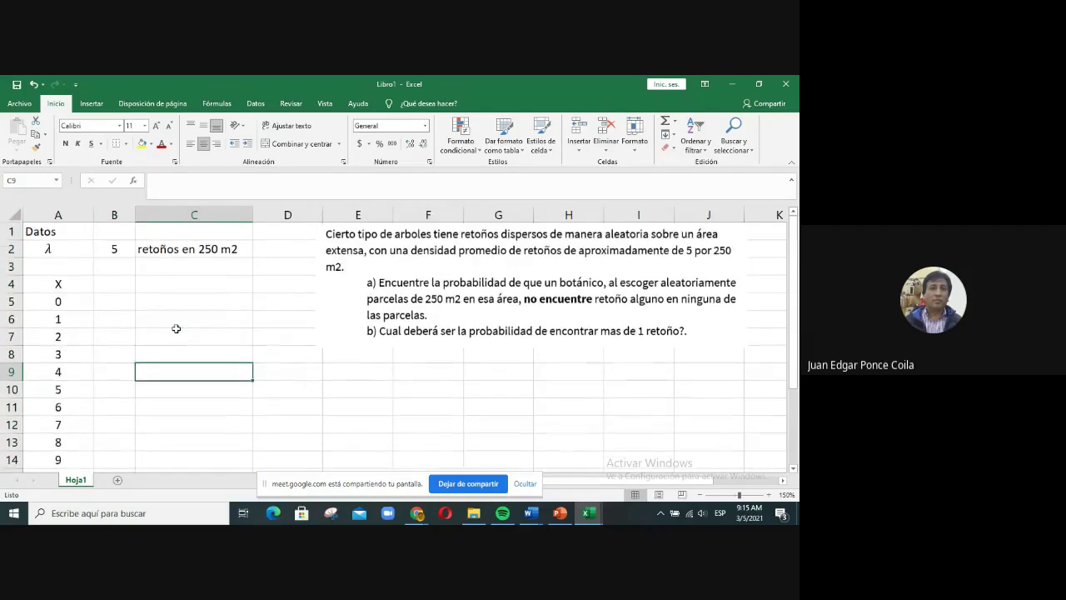
Step: Widen column B slightly to make room for a probability heading
{"action": "left_click", "coordinate": [114, 216]}
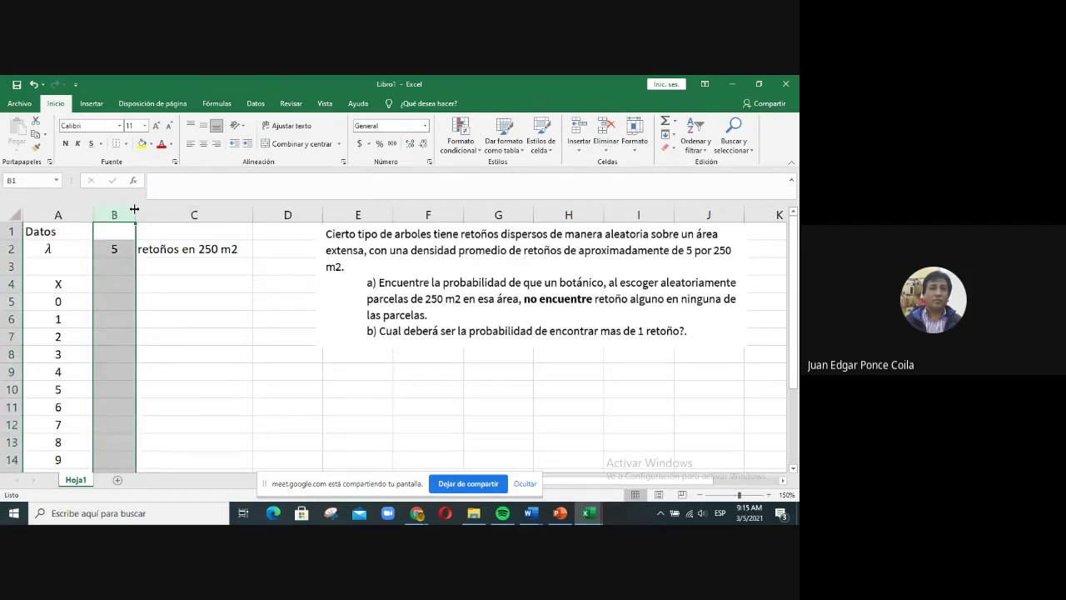
{"action": "left_click_drag", "start_coordinate": [135, 214], "coordinate": [150, 209]}
{"action": "left_click", "coordinate": [231, 331]}
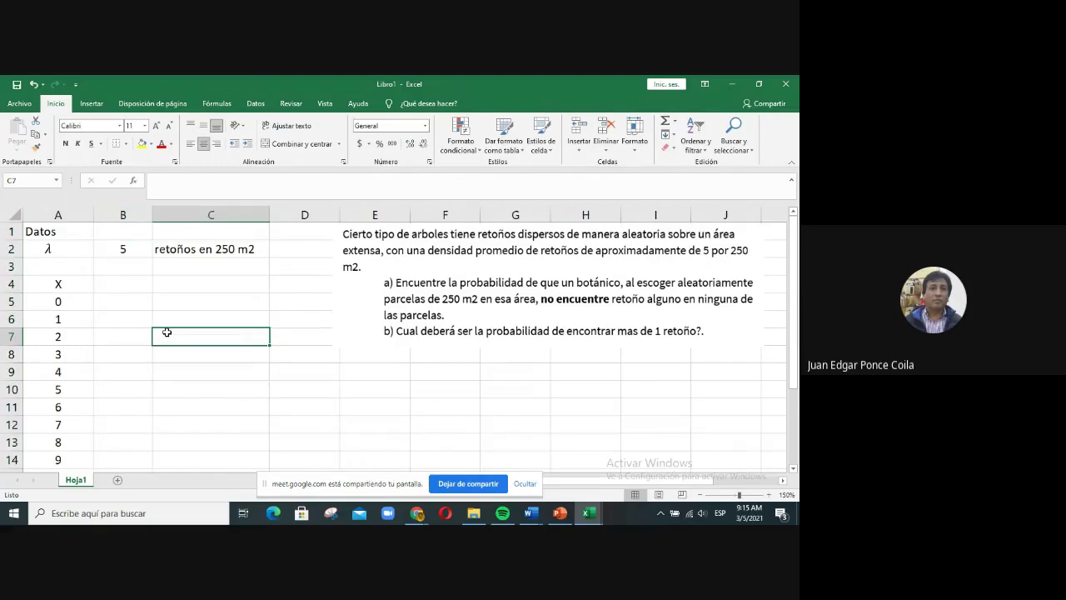
Step: Enter the heading "P(X=x)" in cell B4
{"action": "left_click", "coordinate": [120, 285]}
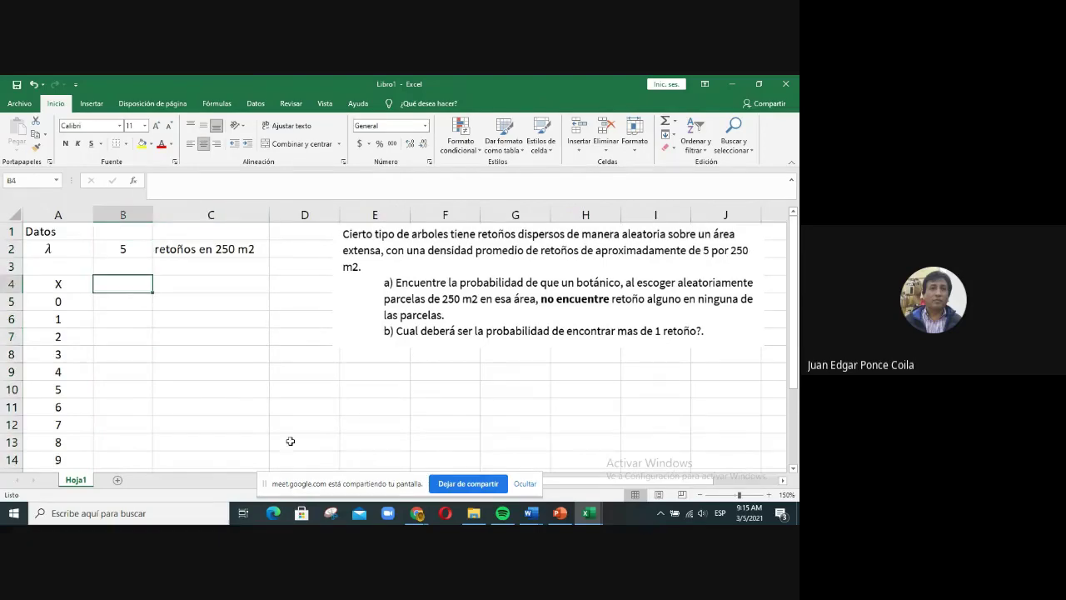
{"action": "type", "text": "P"}
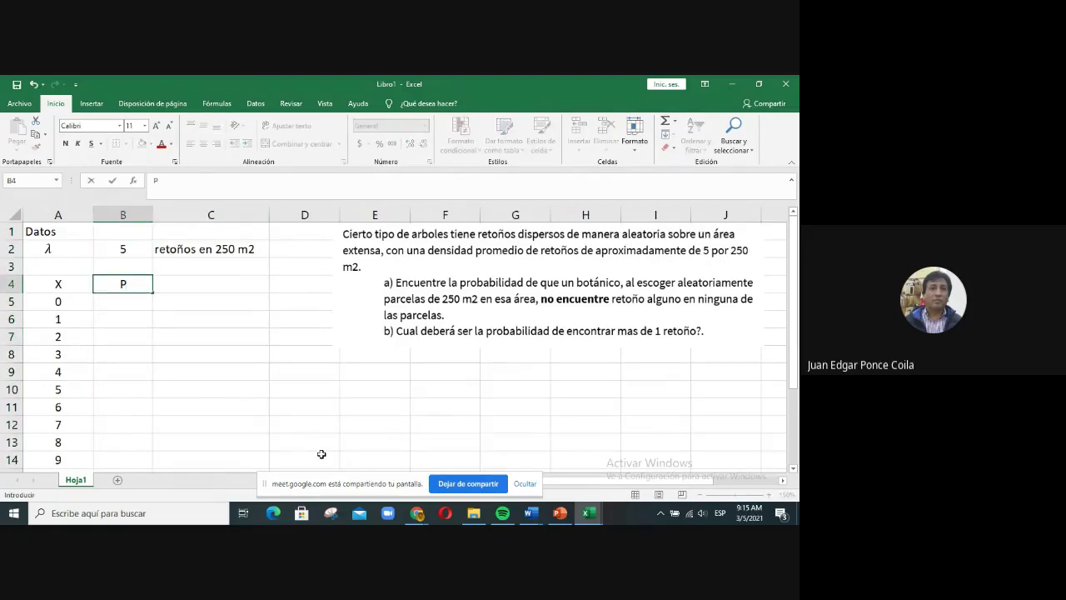
{"action": "type", "text": "(X=x)"}
{"action": "key", "text": "Up"}
Step: Enter the heading "P(X≤x)" in cell C4, inserting the less-than-or-equal sign as a symbol
{"action": "key", "text": "Right"}
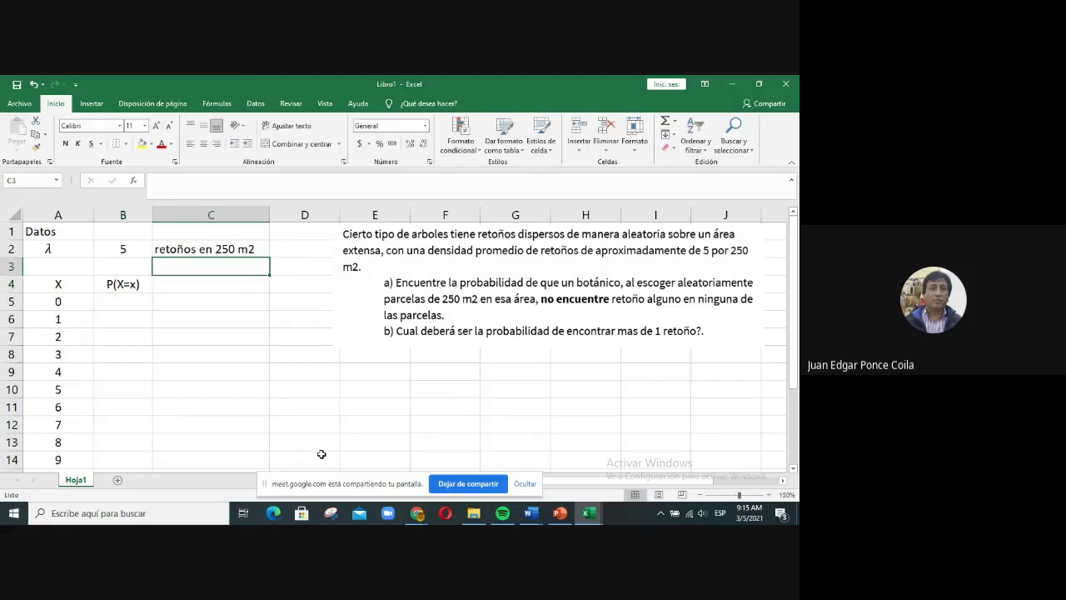
{"action": "key", "text": "Down"}
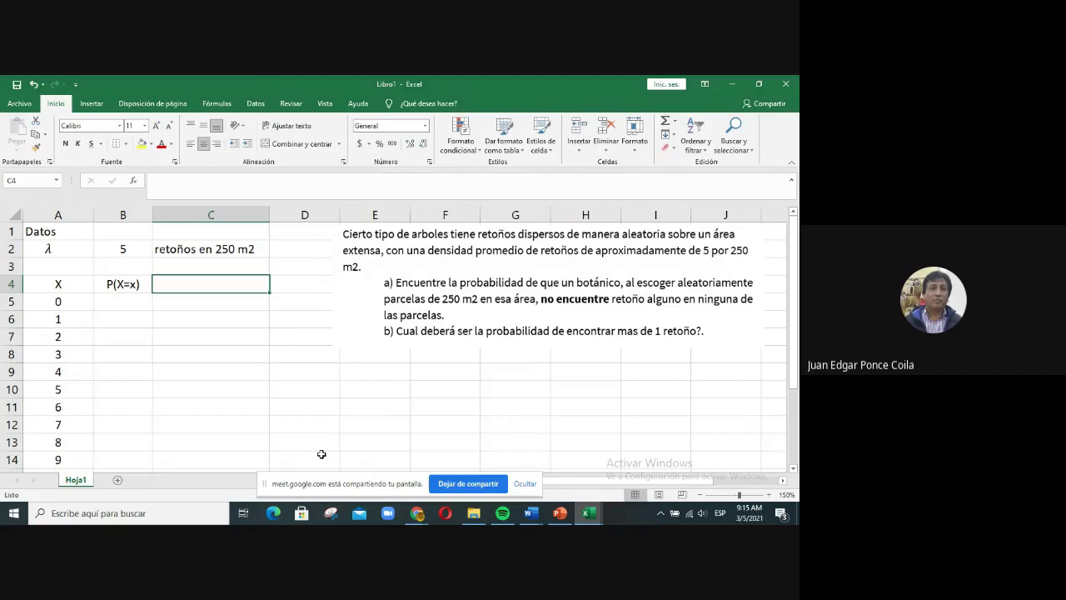
{"action": "type", "text": "P("}
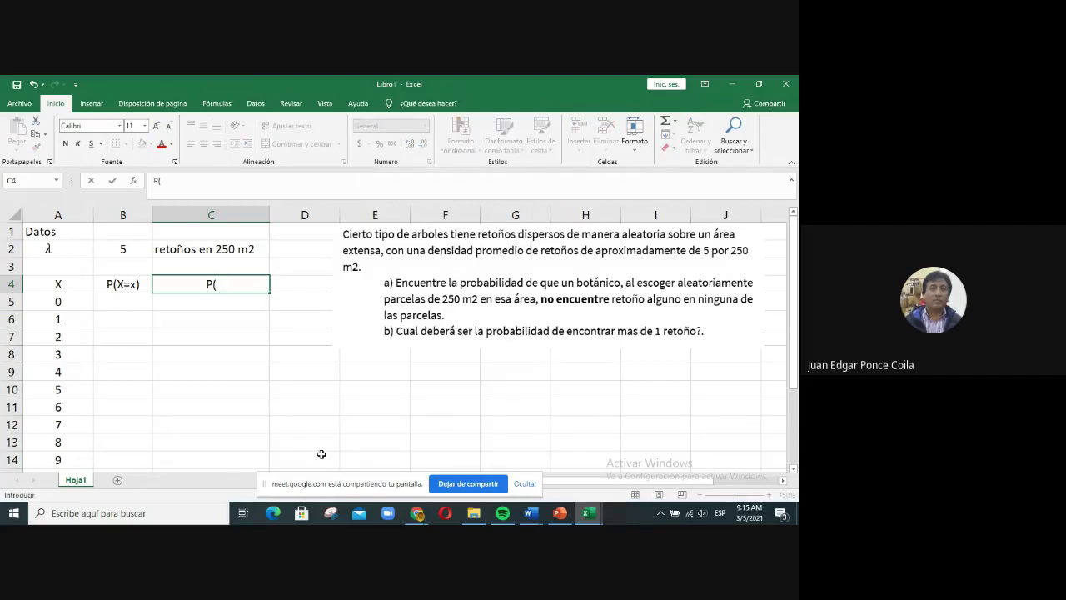
{"action": "type", "text": "X"}
{"action": "left_click", "coordinate": [93, 103]}
{"action": "left_click", "coordinate": [714, 131]}
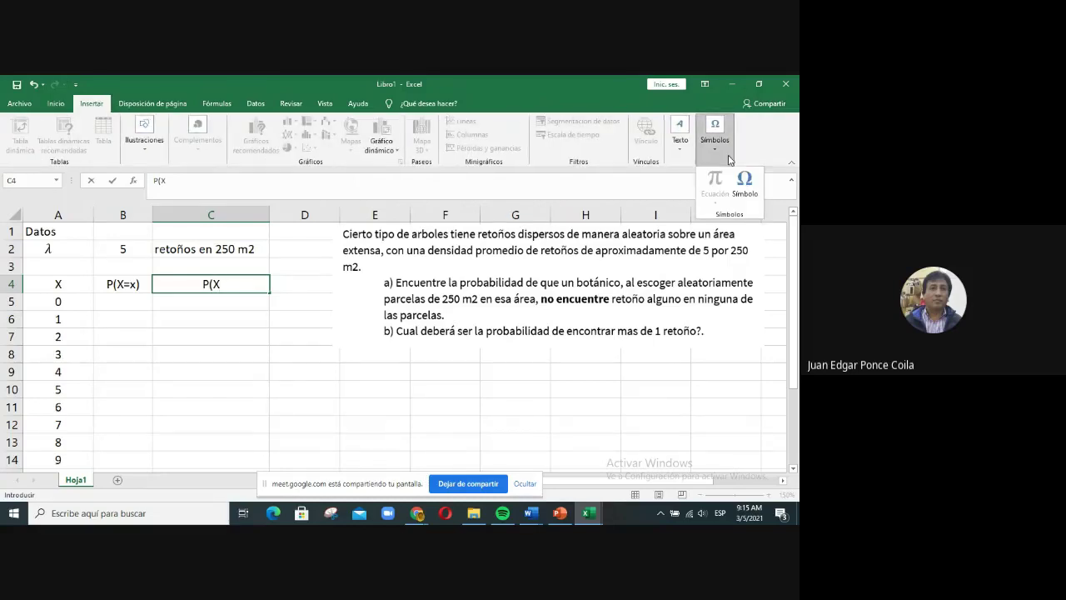
{"action": "left_click", "coordinate": [741, 187]}
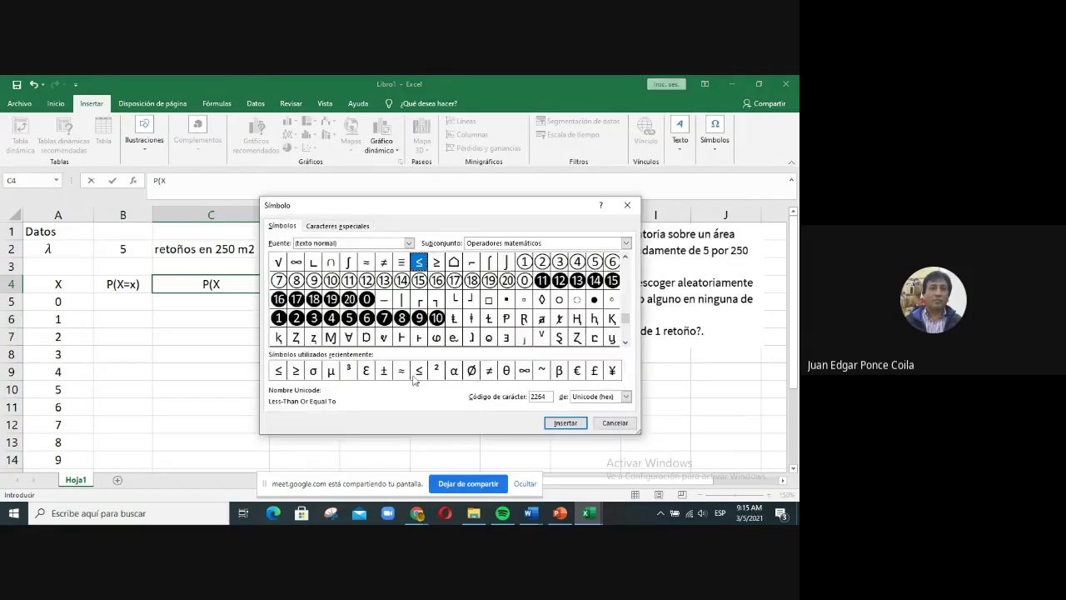
{"action": "left_click", "coordinate": [566, 423]}
{"action": "left_click", "coordinate": [599, 423]}
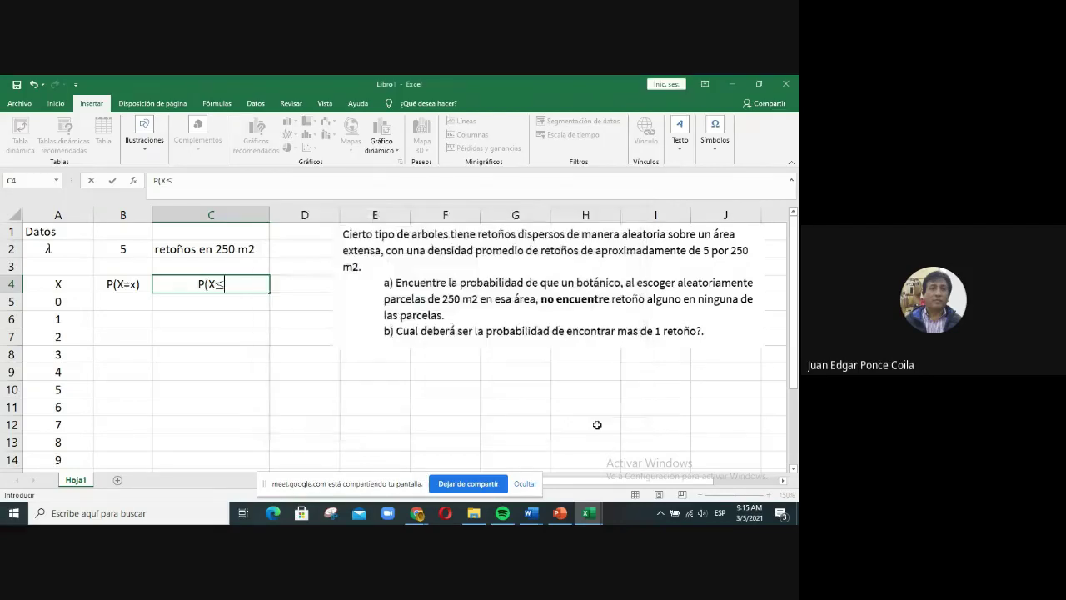
{"action": "type", "text": "X"}
{"action": "key", "text": "BackSpace"}
{"action": "type", "text": "x)"}
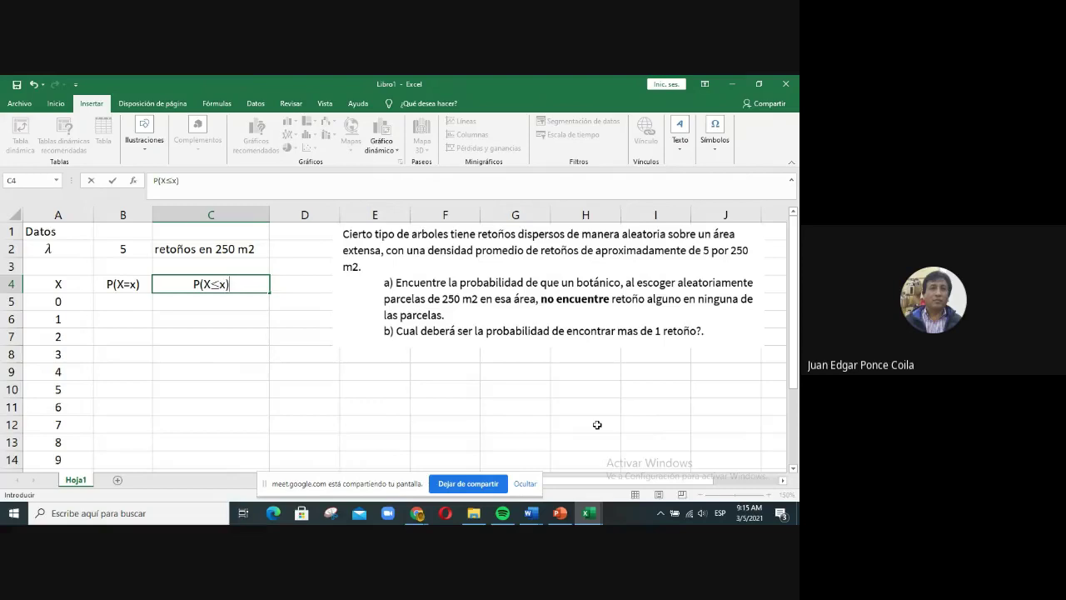
{"action": "key", "text": "Return"}
Step: Enter the formula =POISSON.DIST(A5,$B$2,FALSO) in cell B5 to calculate the exact probability for X = 0
{"action": "left_click", "coordinate": [119, 301]}
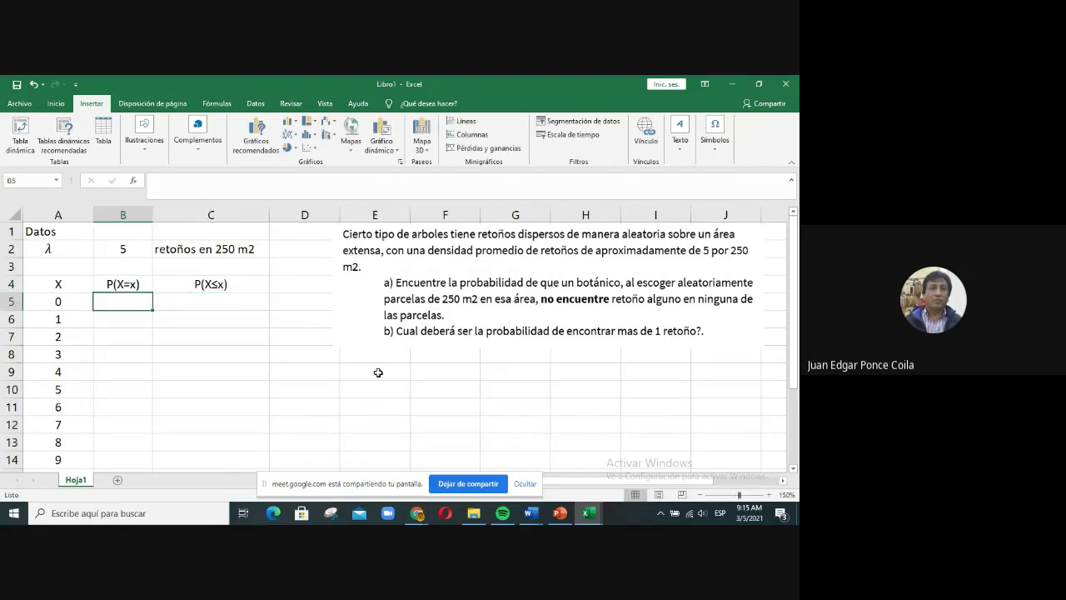
{"action": "left_click", "coordinate": [469, 293]}
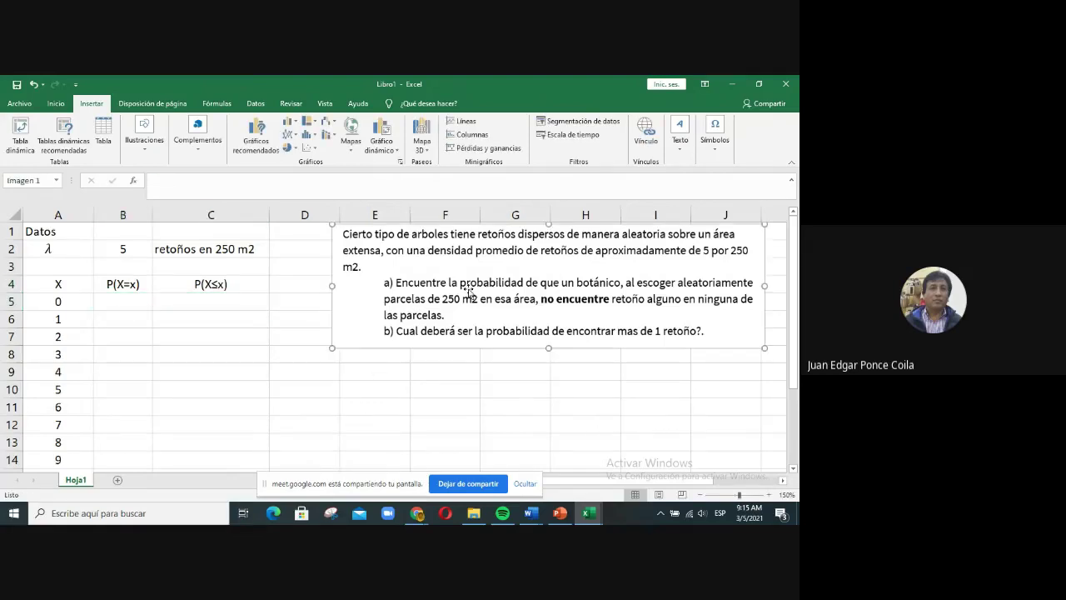
{"action": "left_click", "coordinate": [127, 305]}
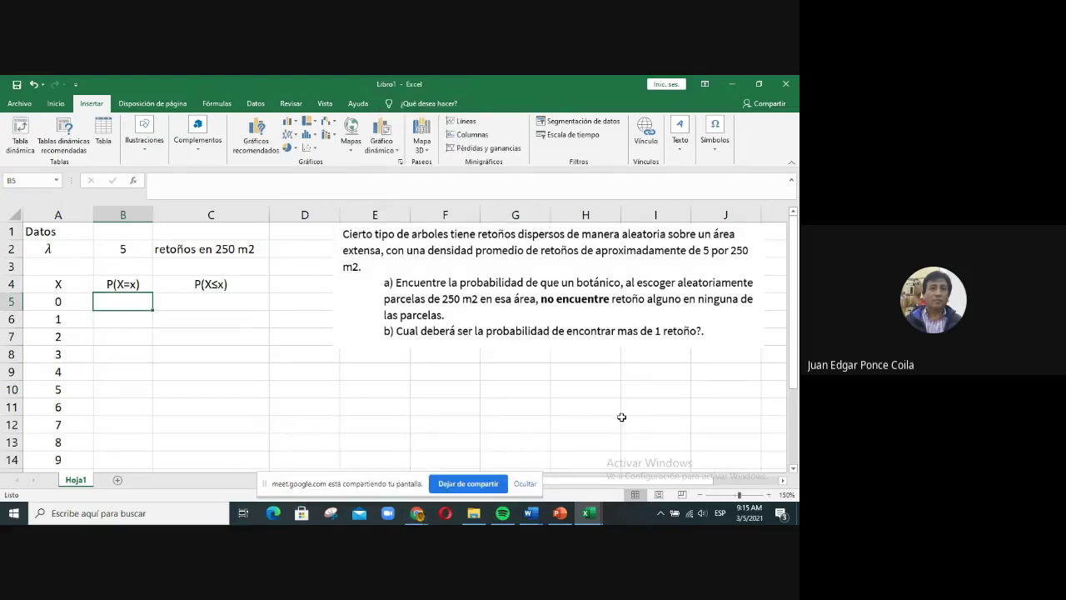
{"action": "type", "text": "=poiss"}
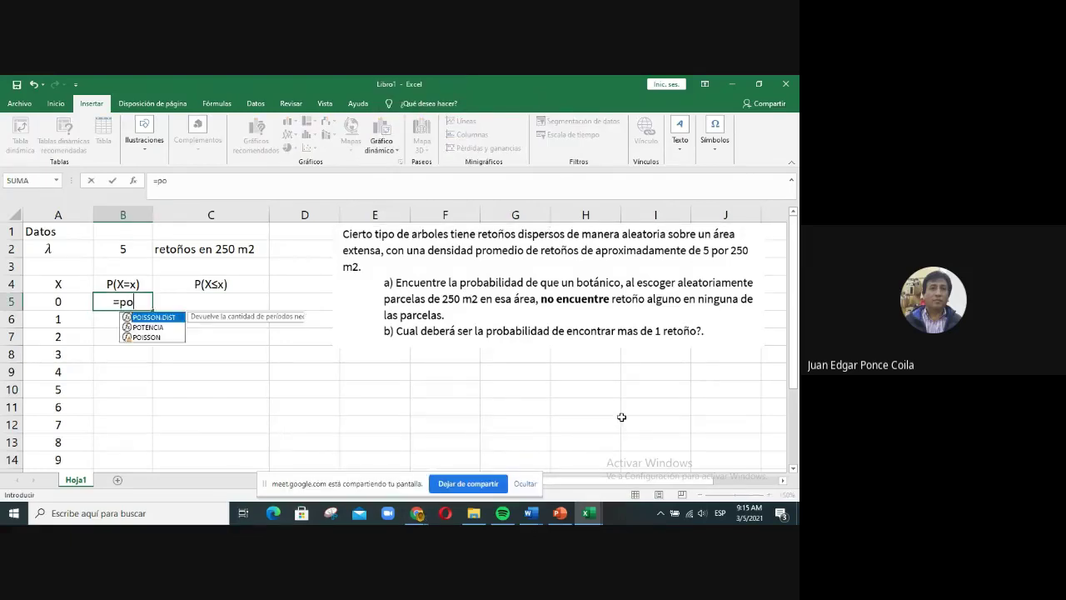
{"action": "double_click", "coordinate": [161, 320]}
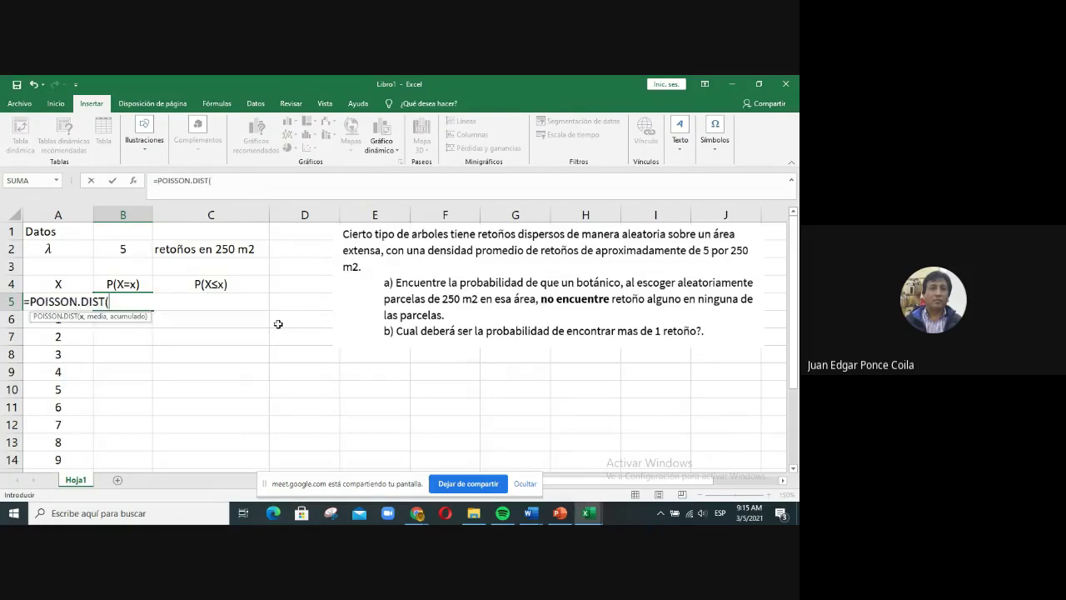
{"action": "key", "text": "Left"}
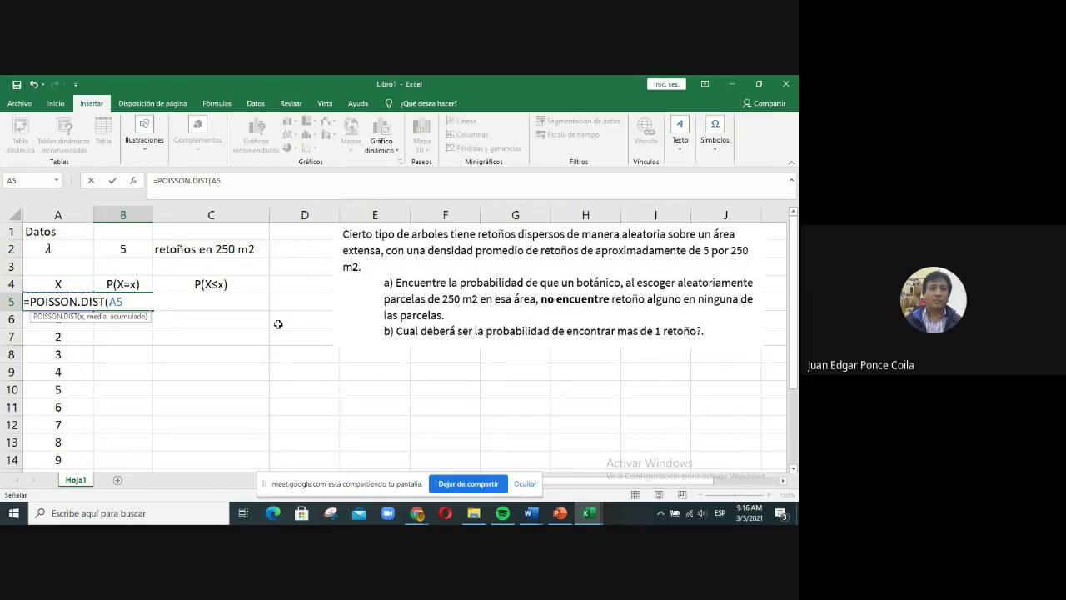
{"action": "type", "text": ","}
{"action": "key", "text": "Right"}
{"action": "key", "text": "Up"}
{"action": "key", "text": "Up"}
{"action": "key", "text": "Up"}
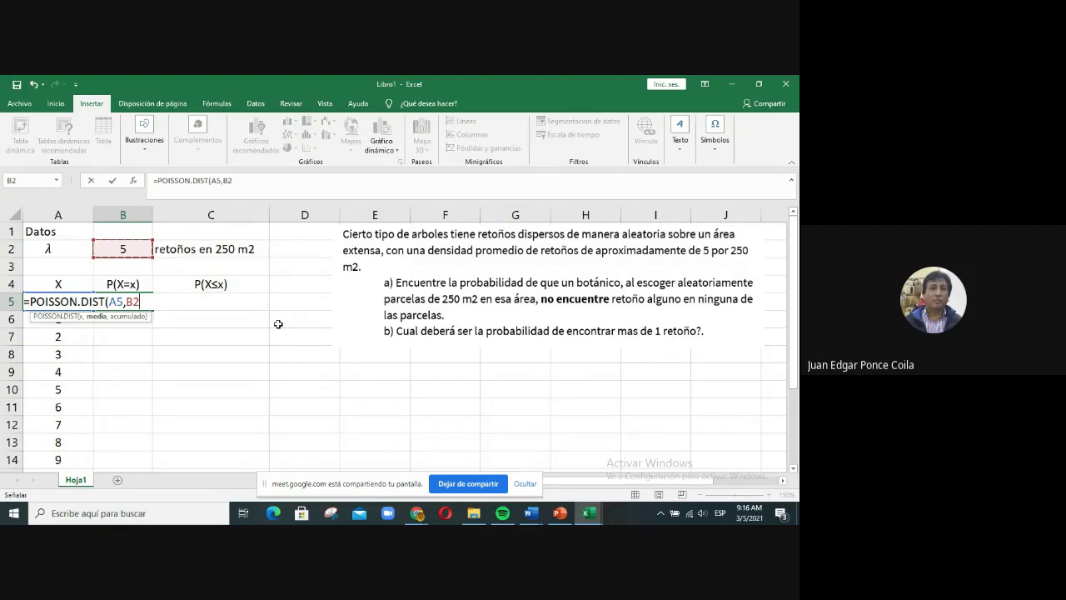
{"action": "key", "text": "F4"}
{"action": "type", "text": ","}
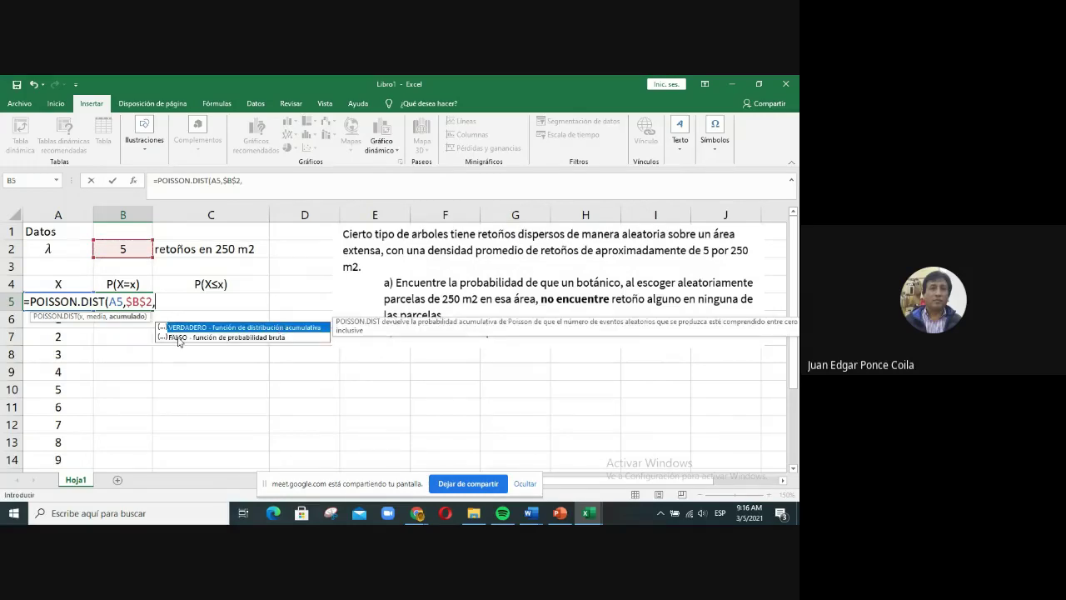
{"action": "double_click", "coordinate": [178, 337]}
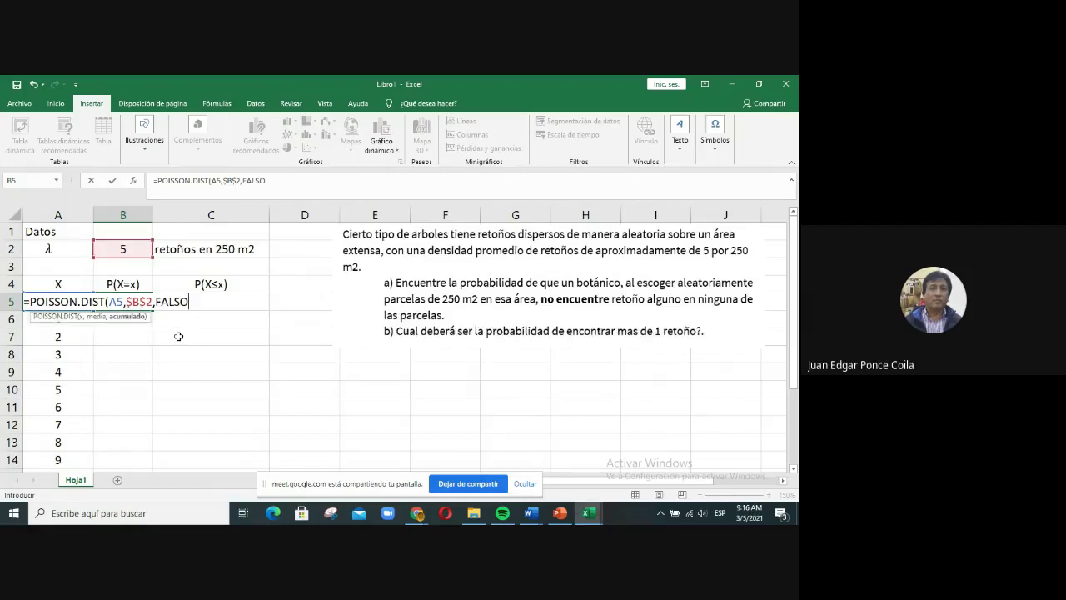
{"action": "type", "text": ")"}
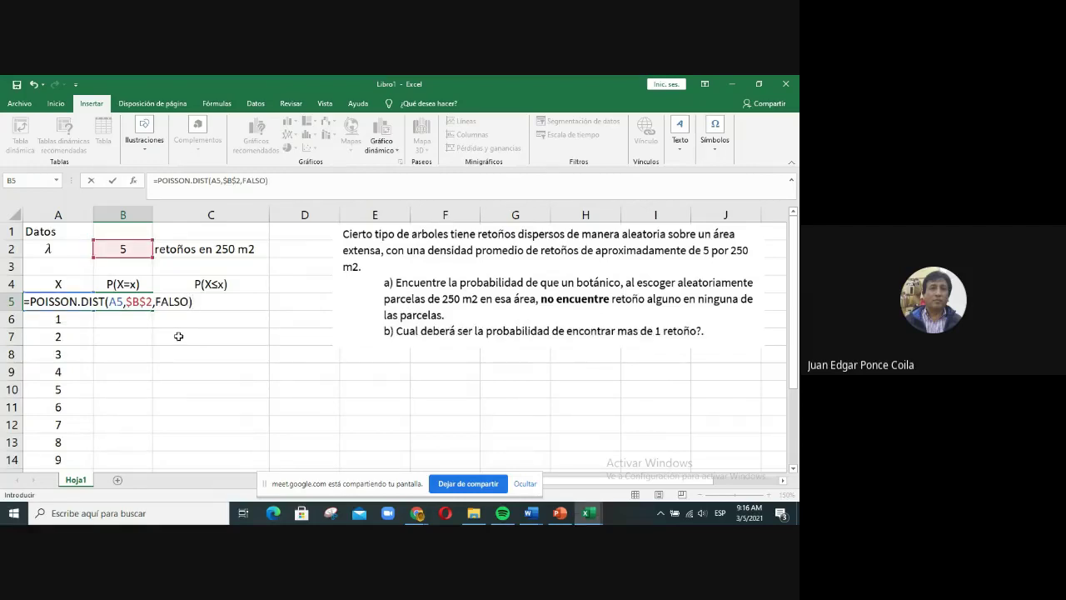
{"action": "key", "text": "Return"}
Step: Fill the P(X=x) formula from B5 down to B15
{"action": "left_click", "coordinate": [136, 301]}
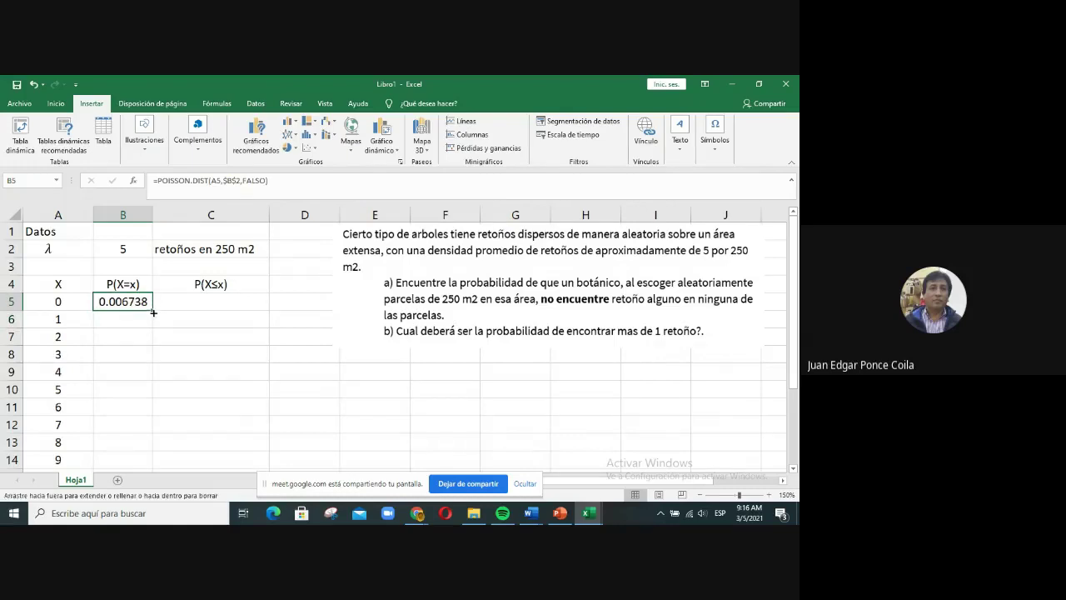
{"action": "left_click_drag", "start_coordinate": [153, 311], "coordinate": [127, 443]}
{"action": "left_click", "coordinate": [196, 378]}
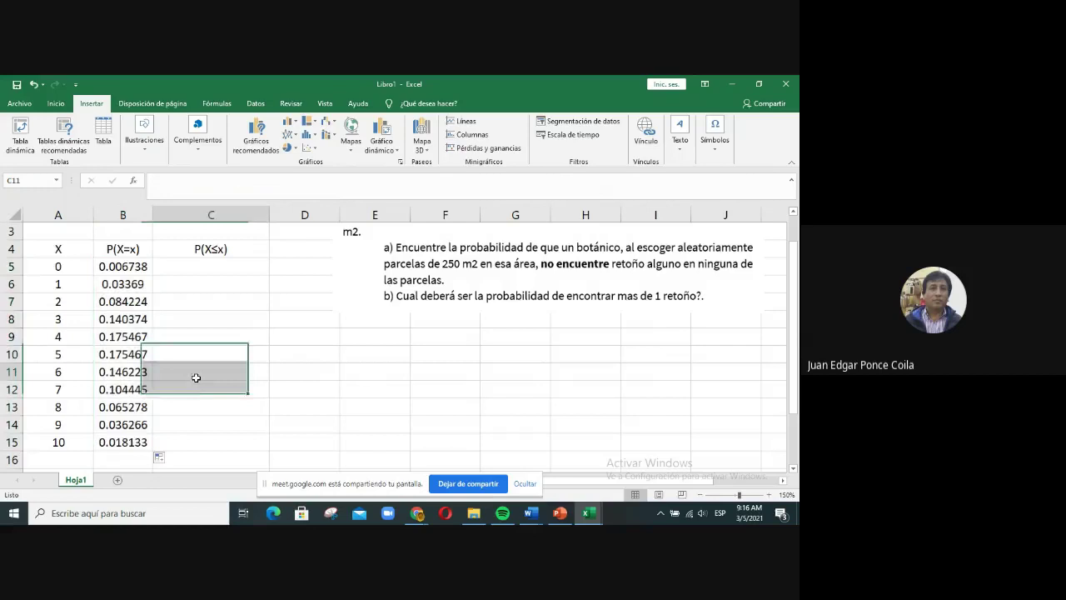
{"action": "left_click", "coordinate": [143, 334]}
{"action": "scroll", "coordinate": [143, 334], "scroll_direction": "down", "scroll_amount": 1}
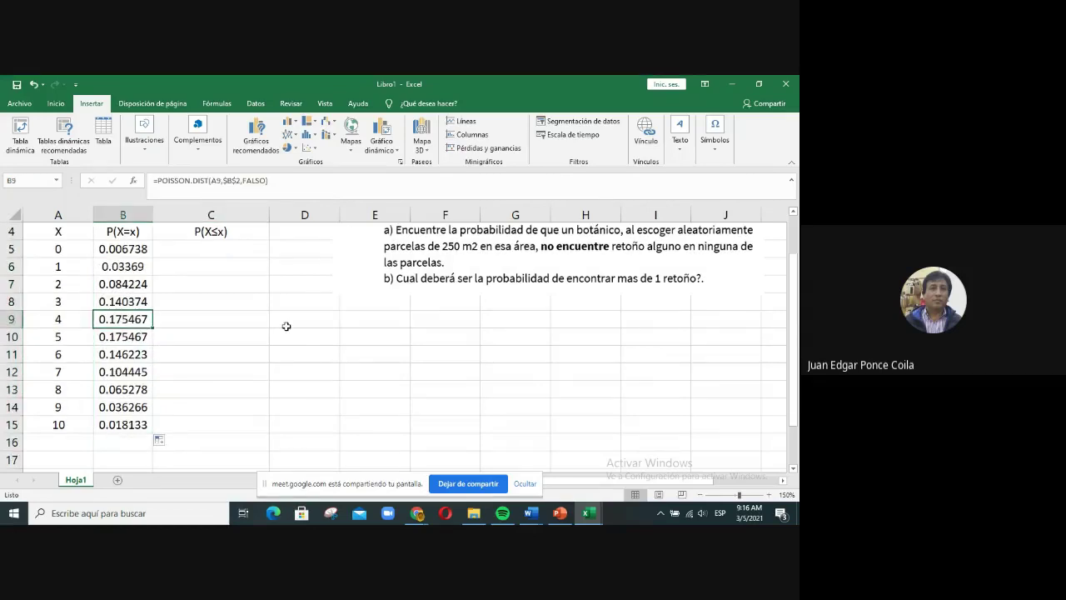
{"action": "scroll", "coordinate": [285, 326], "scroll_direction": "up", "scroll_amount": 1}
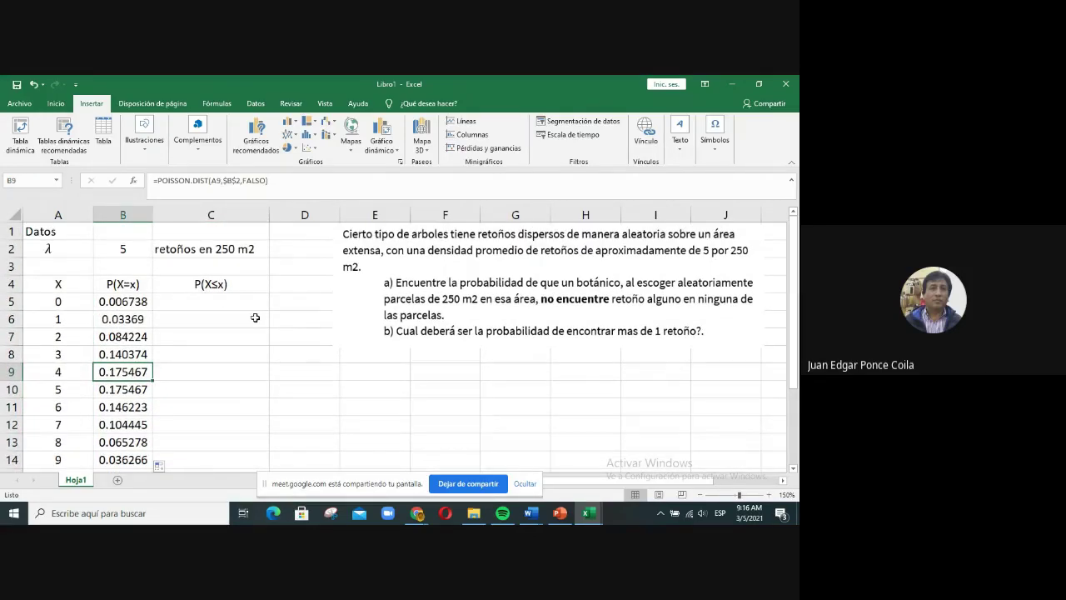
Step: Enter the cumulative probability formula =POISSON.DIST(A5,$B$2,VERDADERO) in cell C5
{"action": "left_click", "coordinate": [214, 303]}
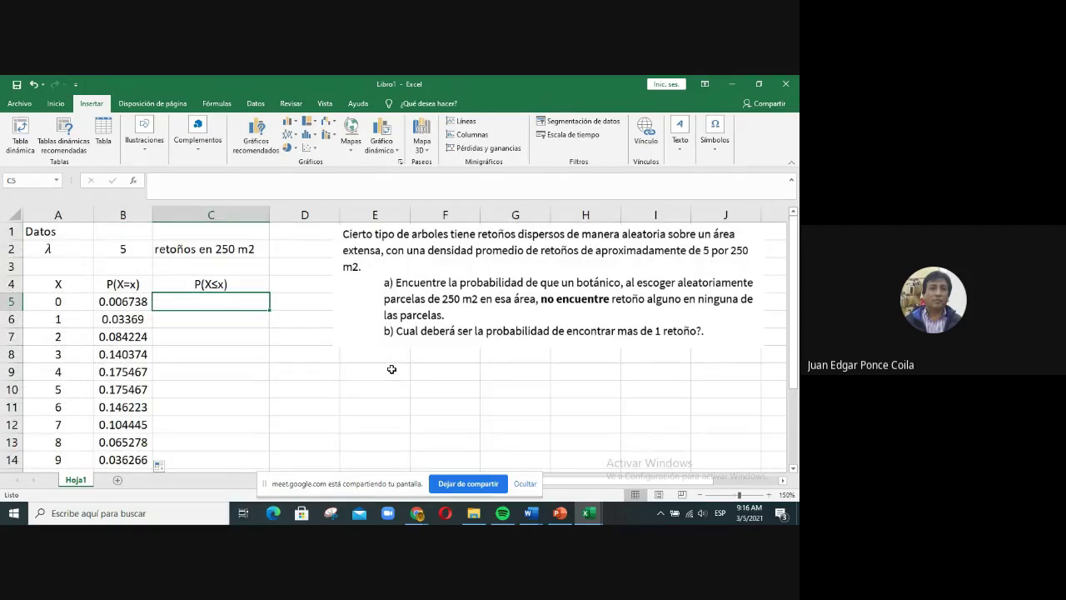
{"action": "type", "text": "="}
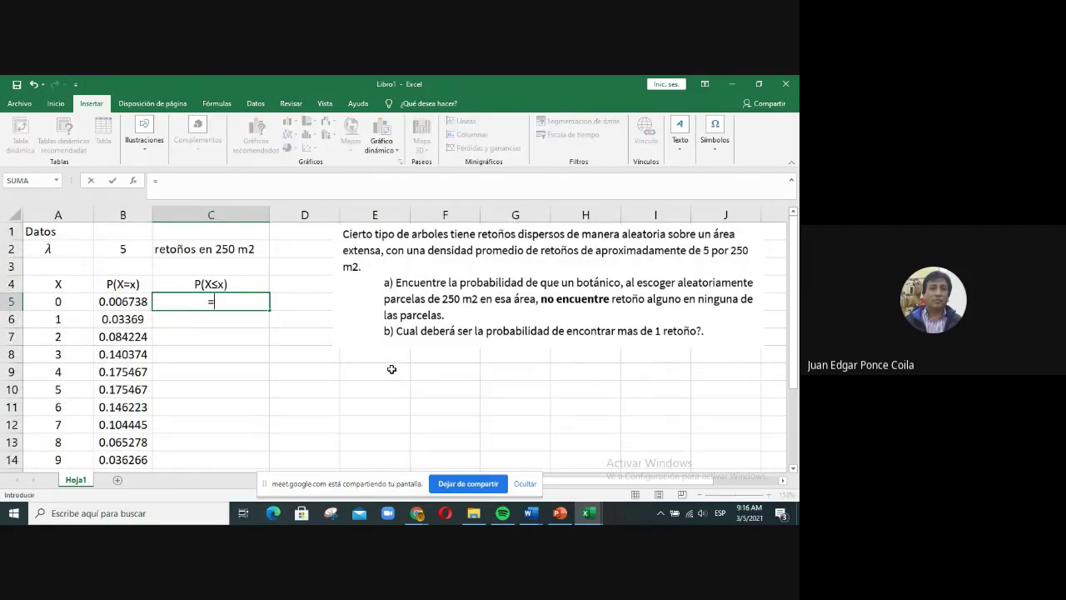
{"action": "type", "text": "poisson"}
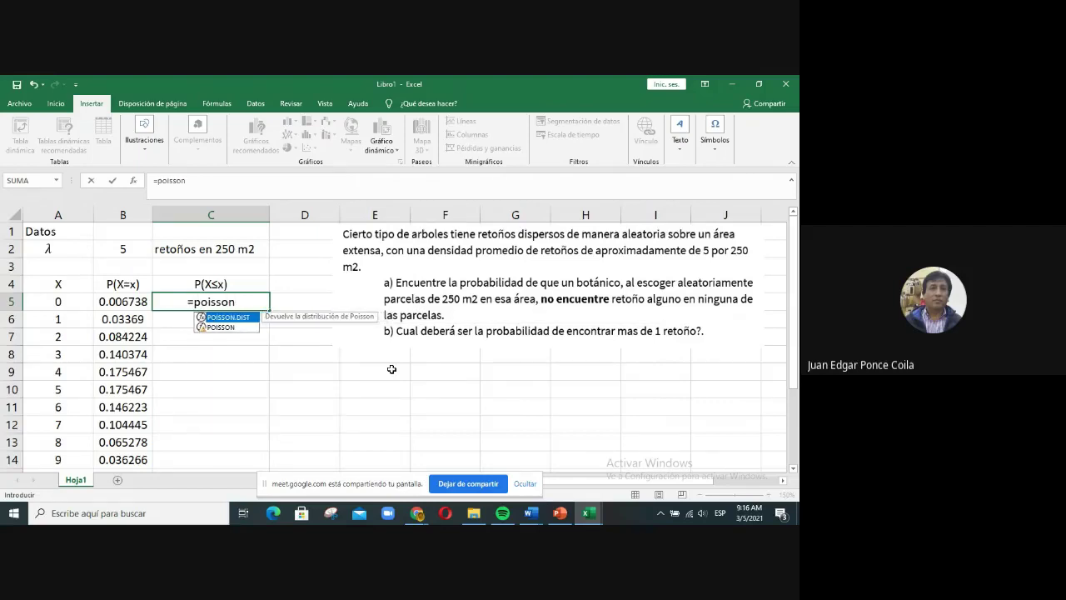
{"action": "double_click", "coordinate": [238, 317]}
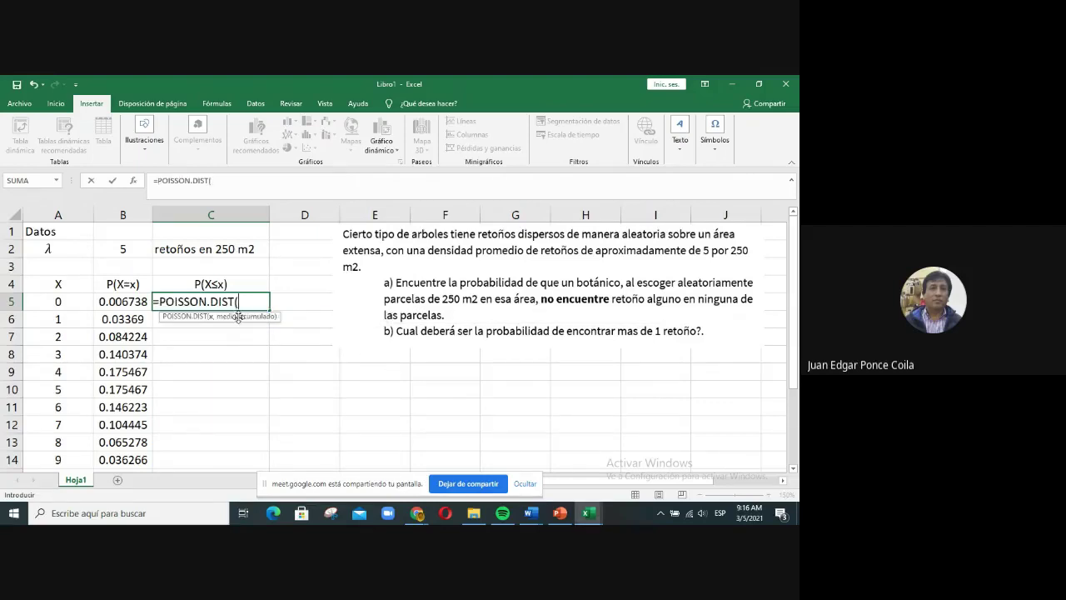
{"action": "key", "text": "Left"}
{"action": "key", "text": "Left"}
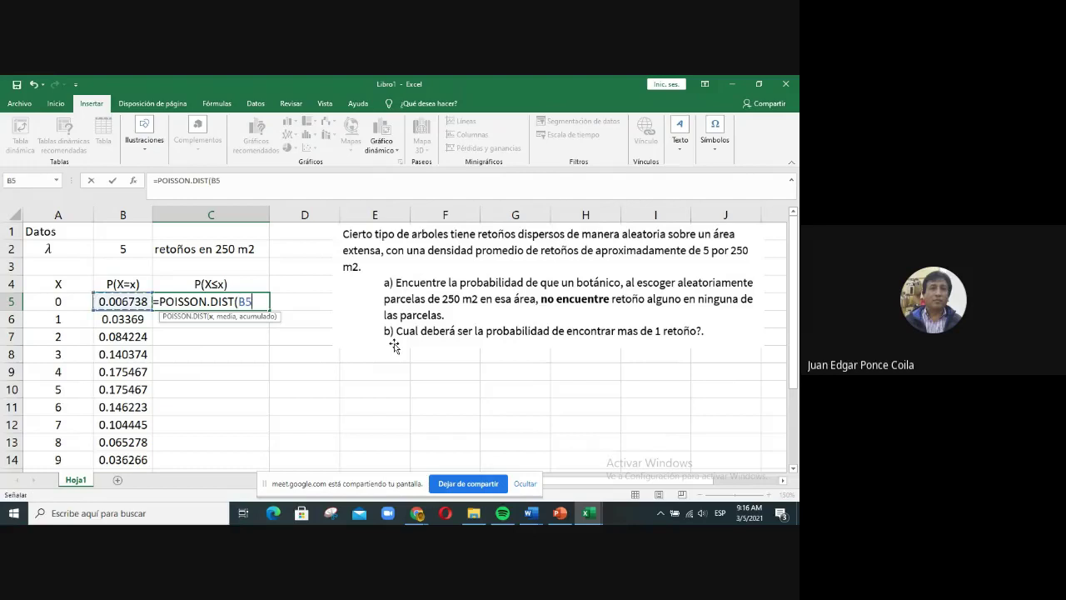
{"action": "type", "text": ","}
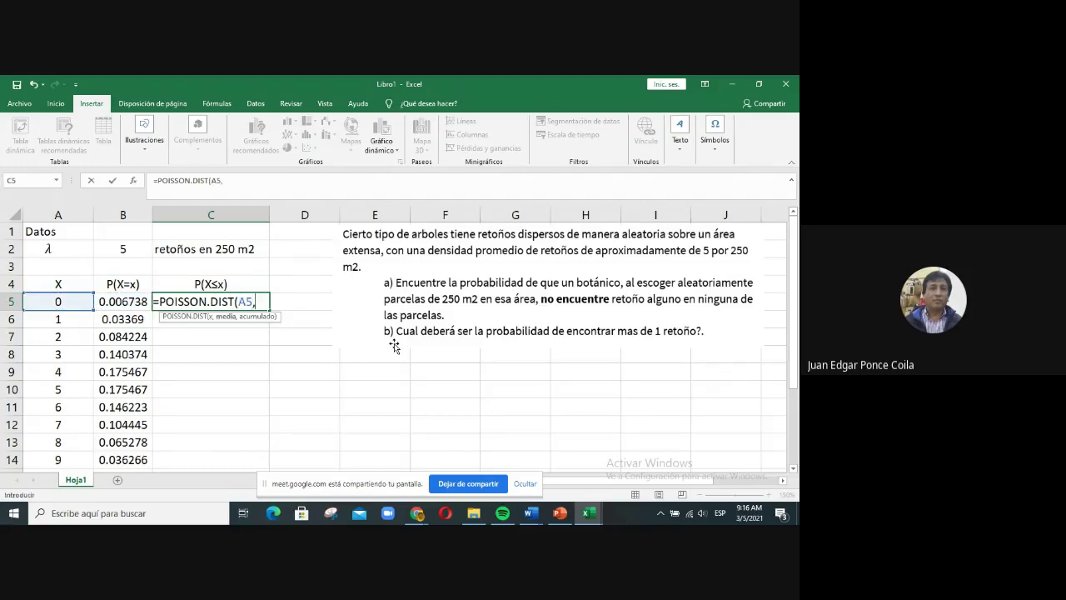
{"action": "key", "text": "Up"}
{"action": "key", "text": "Up"}
{"action": "key", "text": "Up"}
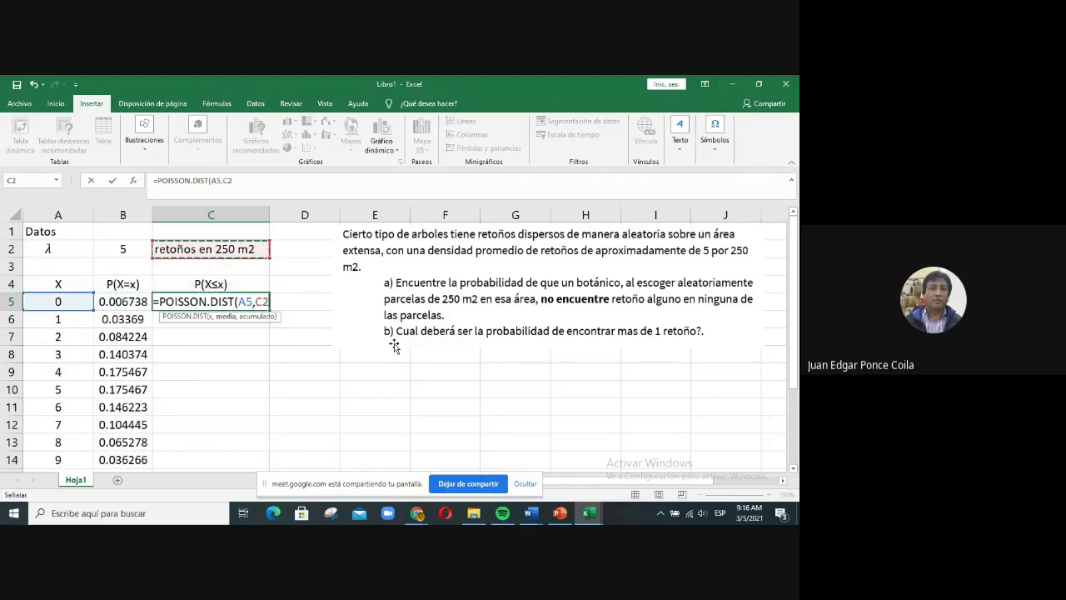
{"action": "key", "text": "Left"}
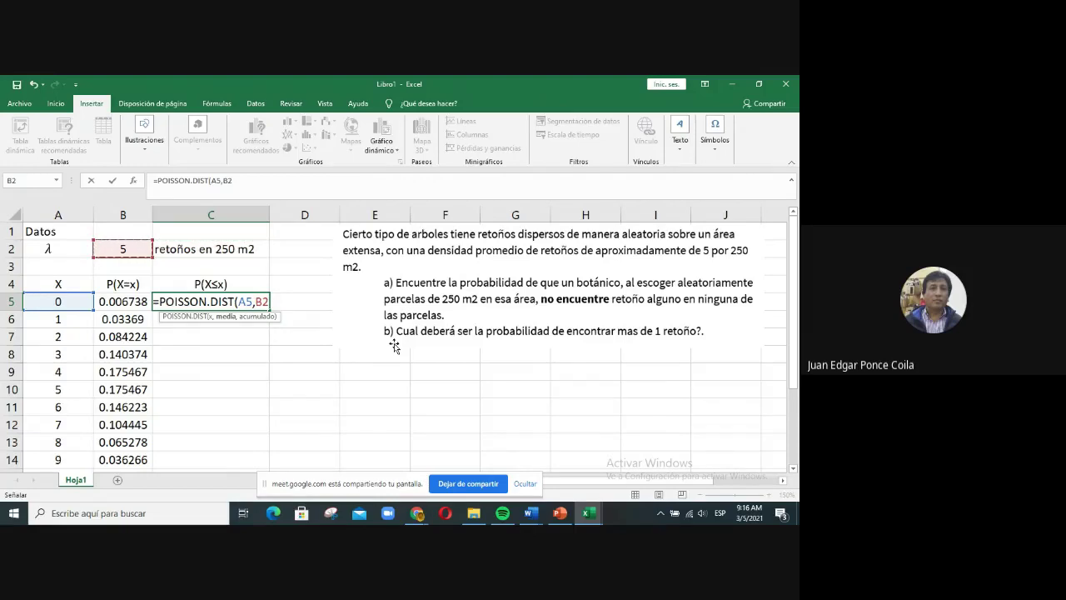
{"action": "key", "text": "F4"}
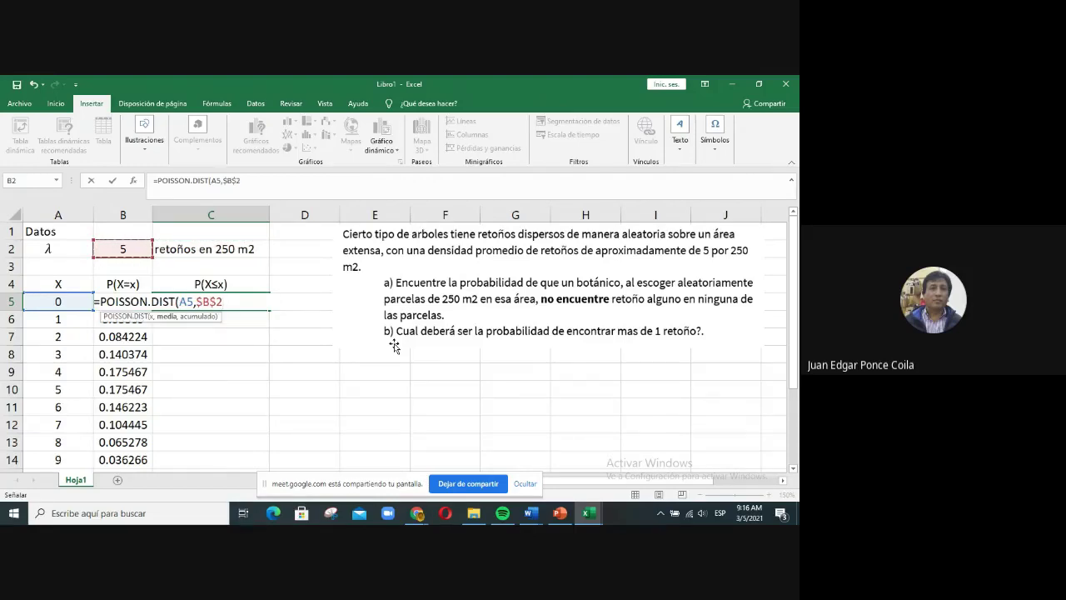
{"action": "type", "text": ","}
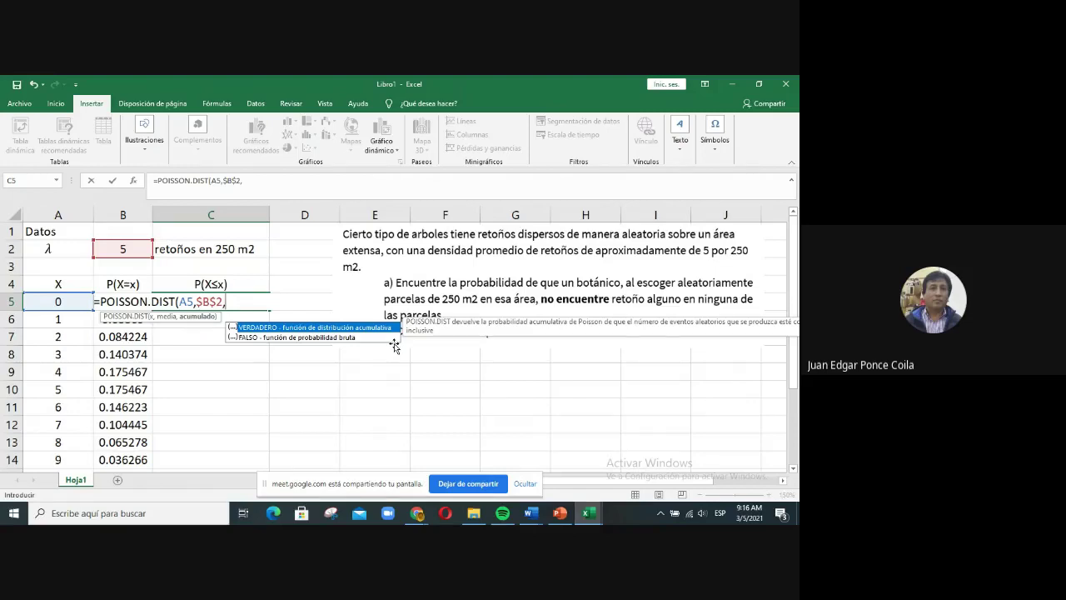
{"action": "double_click", "coordinate": [263, 327]}
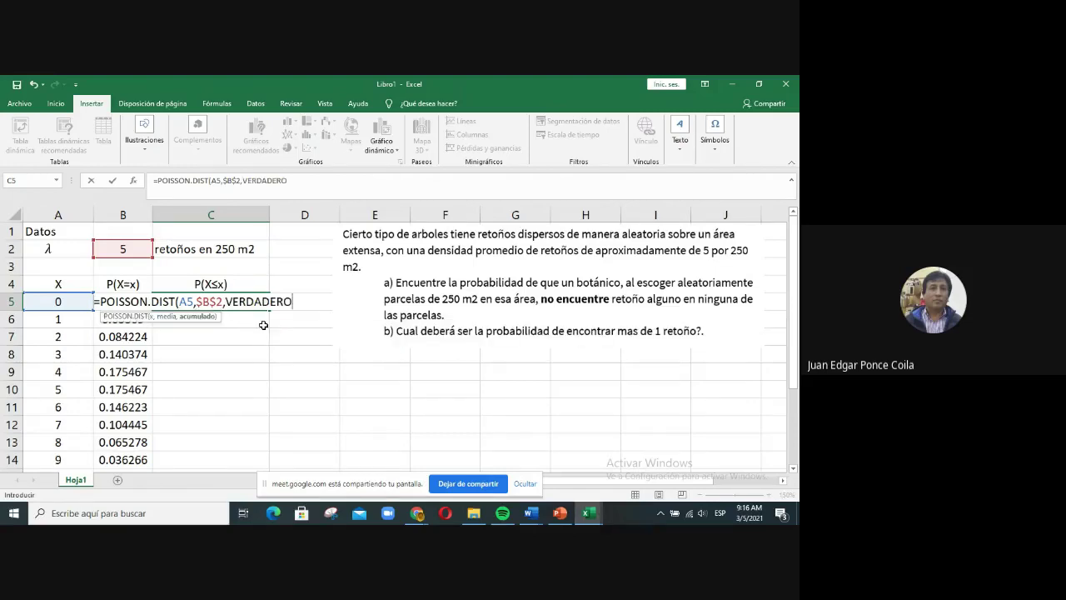
{"action": "type", "text": ")"}
{"action": "key", "text": "Return"}
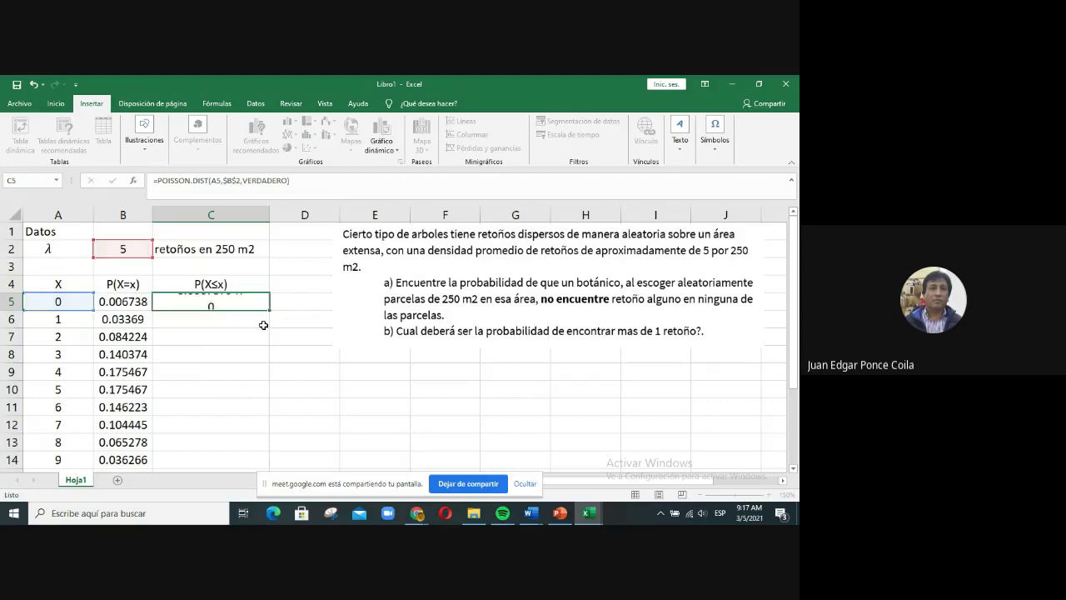
Step: Narrow column C slightly and fill the P(X≤x) formula from C5 down to C15
{"action": "left_click", "coordinate": [234, 300]}
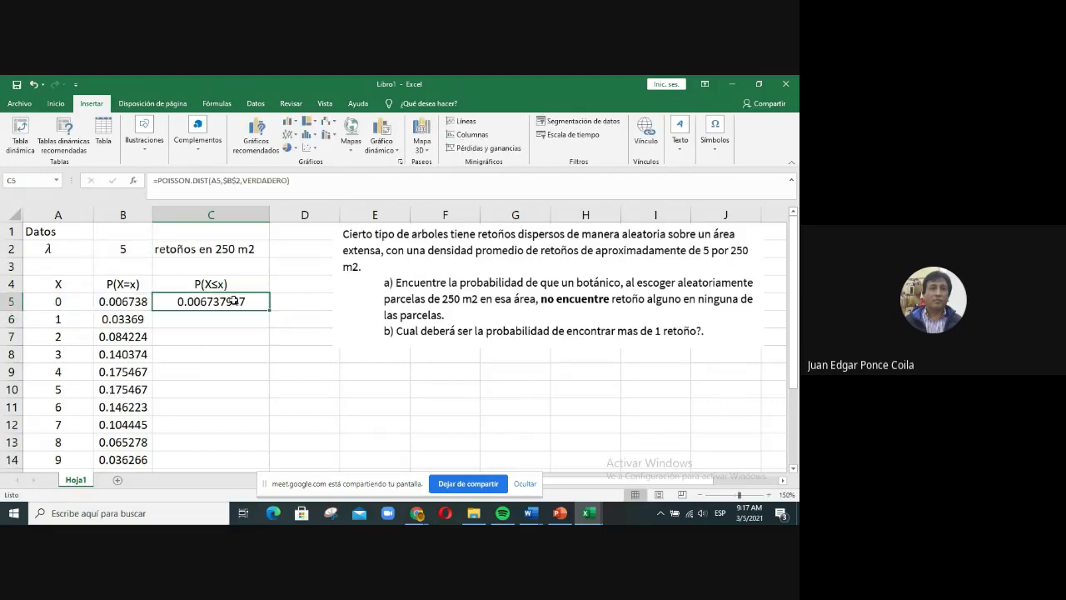
{"action": "left_click_drag", "start_coordinate": [269, 214], "coordinate": [259, 214]}
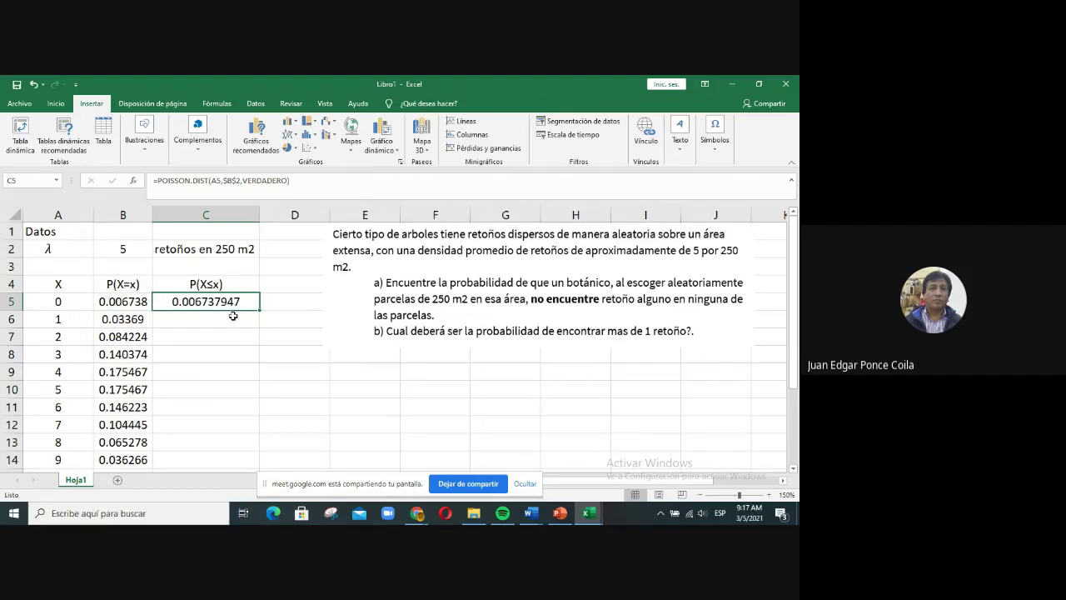
{"action": "left_click_drag", "start_coordinate": [260, 309], "coordinate": [237, 451]}
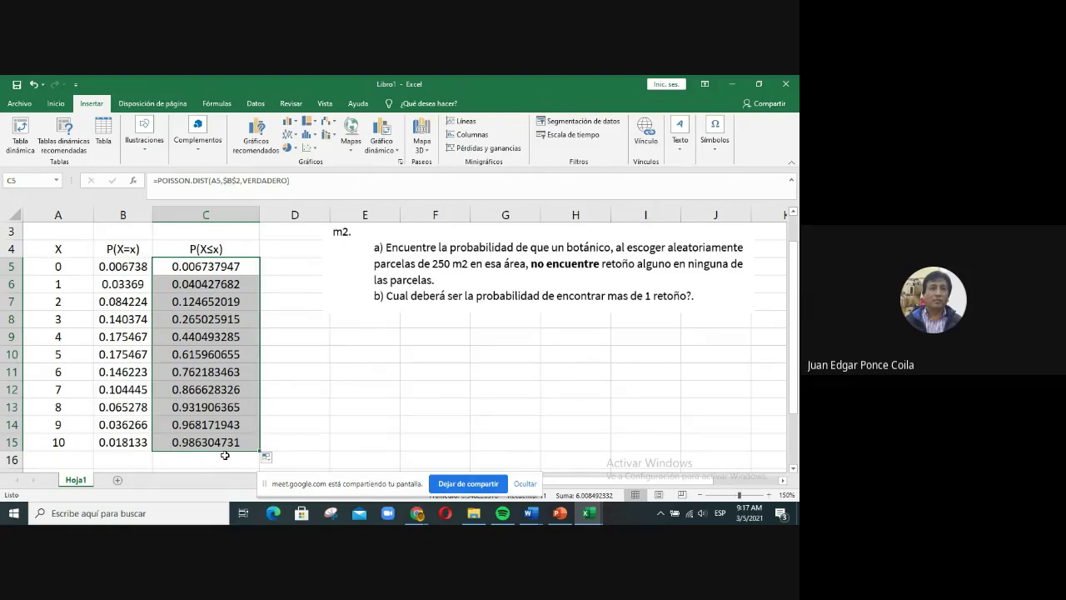
{"action": "left_click", "coordinate": [300, 432]}
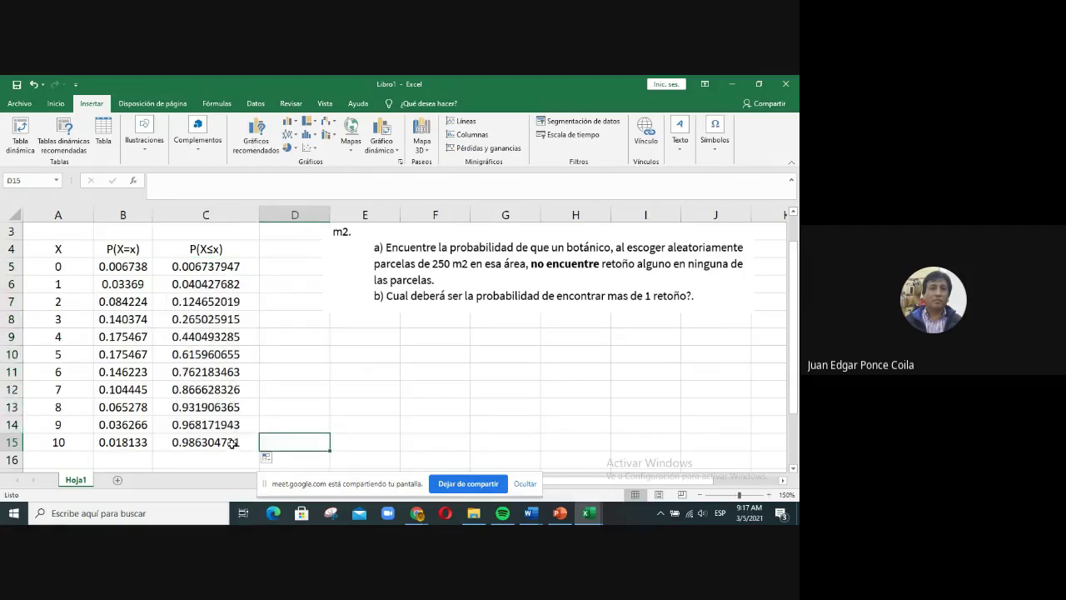
Step: Extend the X series to 15 in cell A20 and fill the probability formulas of B15:C15 down to row 20
{"action": "scroll", "coordinate": [228, 442], "scroll_direction": "down", "scroll_amount": 2}
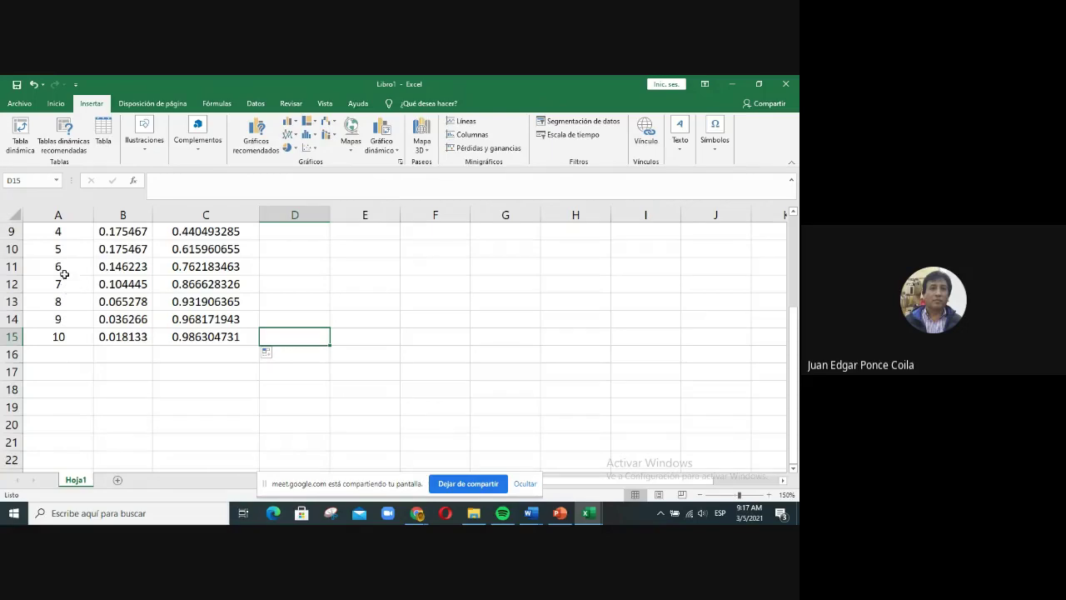
{"action": "left_click_drag", "start_coordinate": [61, 302], "coordinate": [84, 433]}
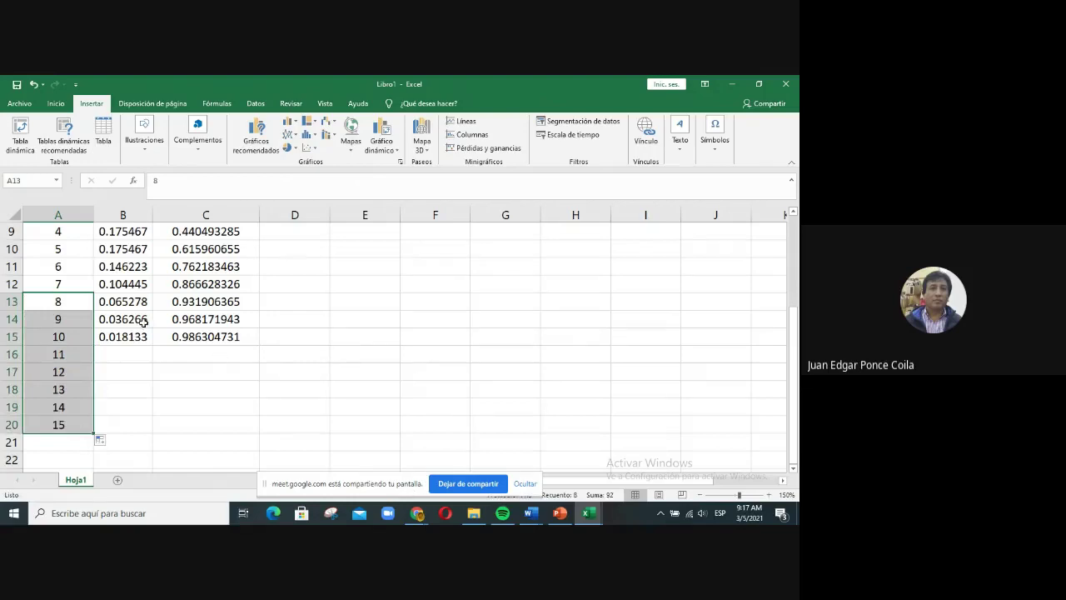
{"action": "left_click_drag", "start_coordinate": [116, 334], "coordinate": [231, 338]}
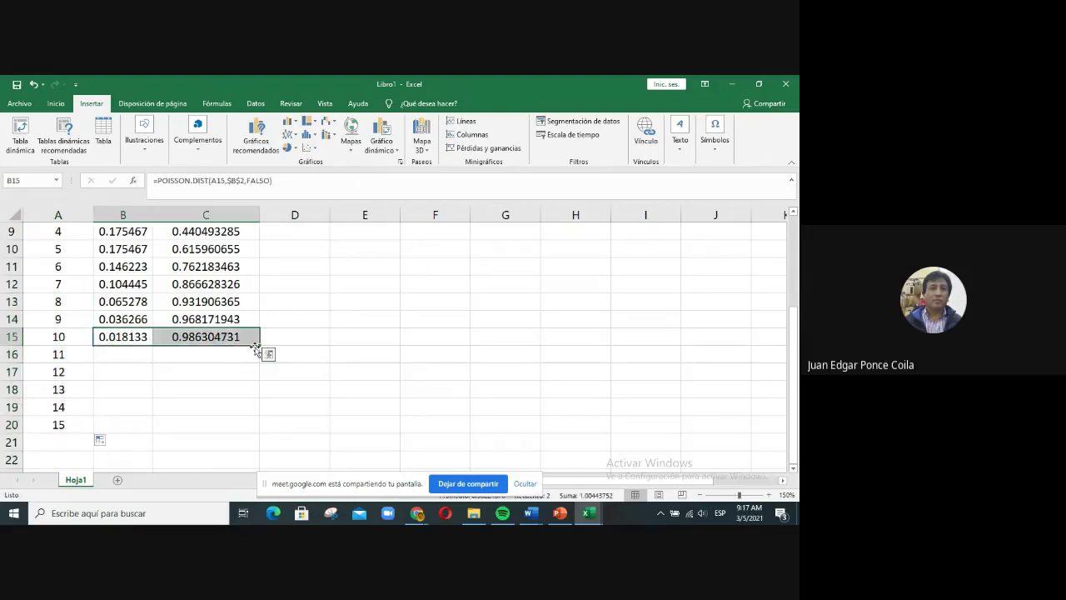
{"action": "double_click", "coordinate": [259, 344]}
{"action": "left_click", "coordinate": [355, 358]}
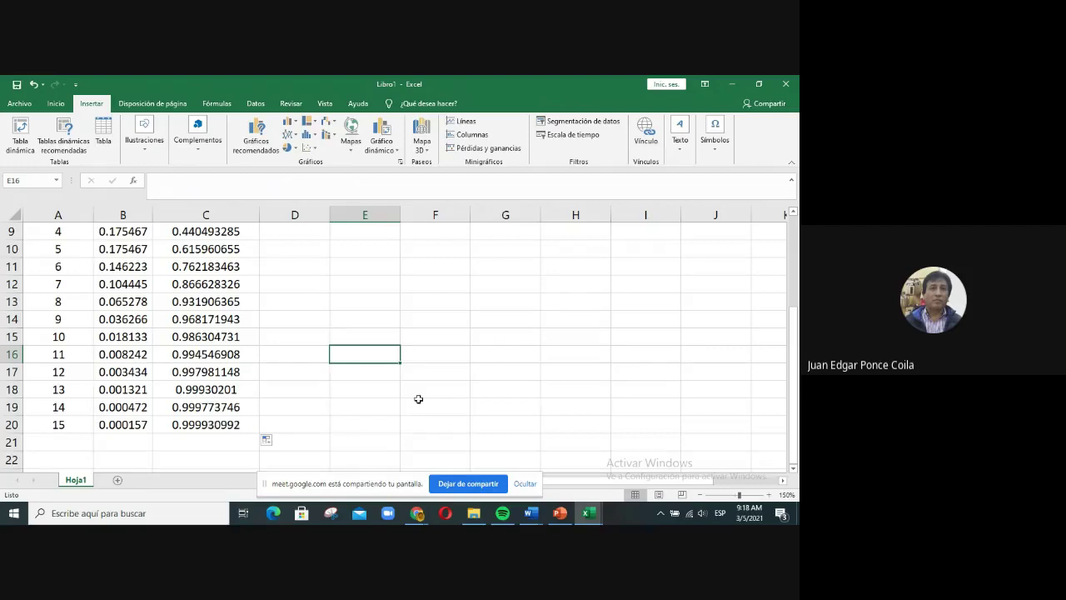
{"action": "scroll", "coordinate": [417, 397], "scroll_direction": "down", "scroll_amount": 1}
{"action": "scroll", "coordinate": [417, 397], "scroll_direction": "up", "scroll_amount": 2}
{"action": "scroll", "coordinate": [416, 396], "scroll_direction": "down", "scroll_amount": 1}
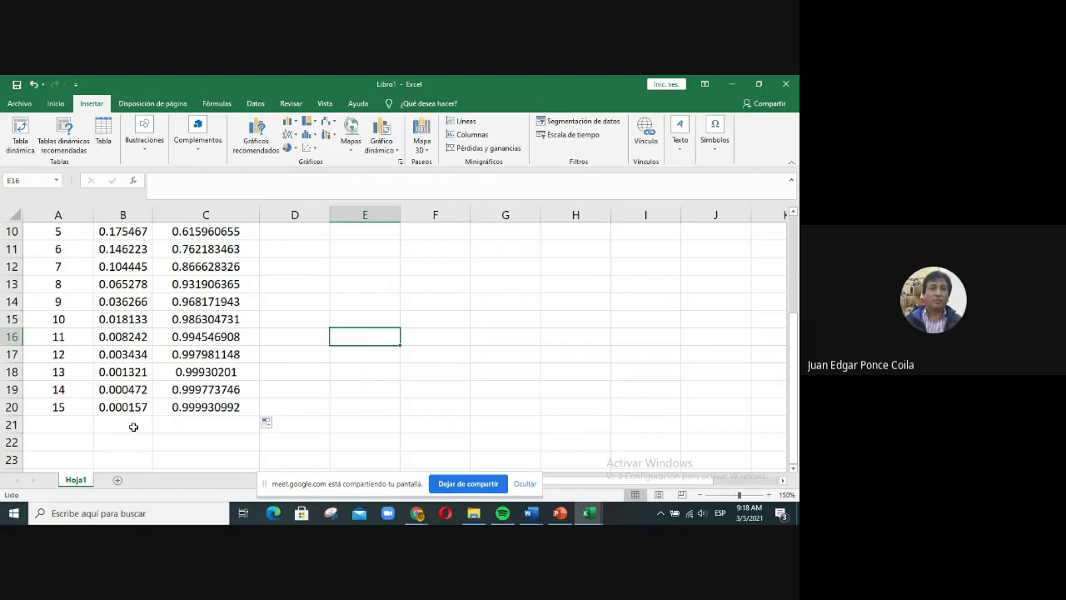
Step: Insert a clustered column chart from the table A4:C20 and place it below the exercise text, beside the table
{"action": "scroll", "coordinate": [385, 401], "scroll_direction": "up", "scroll_amount": 3}
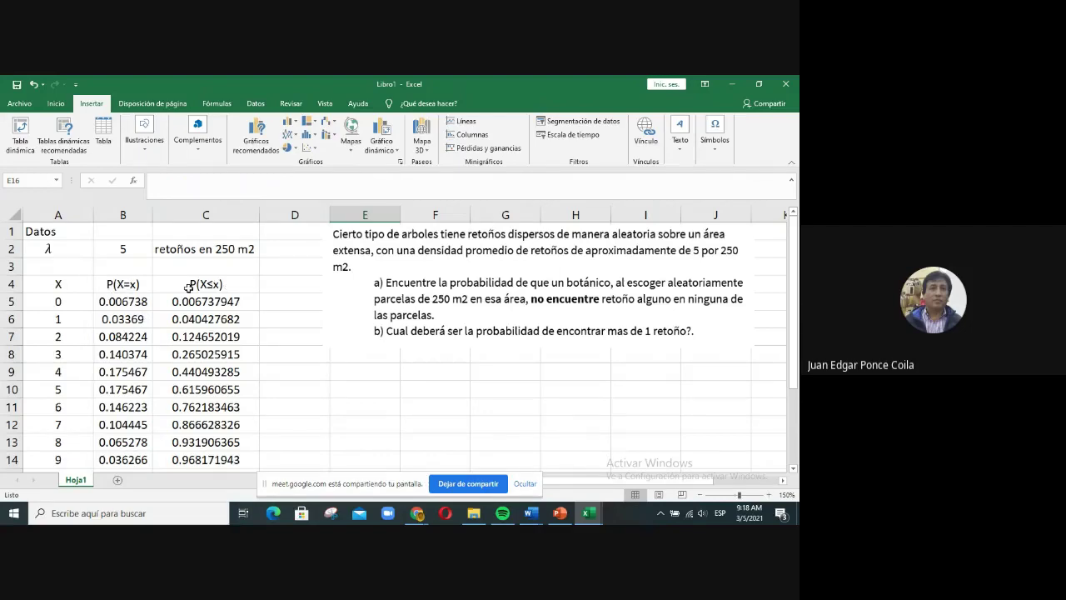
{"action": "left_click_drag", "start_coordinate": [50, 284], "coordinate": [198, 444]}
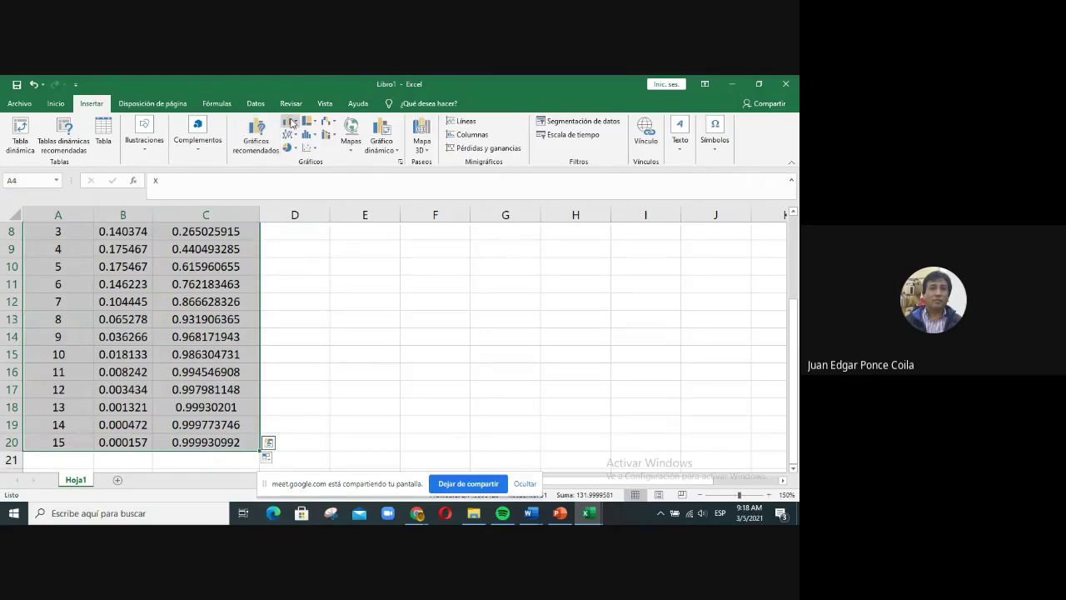
{"action": "left_click", "coordinate": [292, 123]}
{"action": "left_click", "coordinate": [298, 160]}
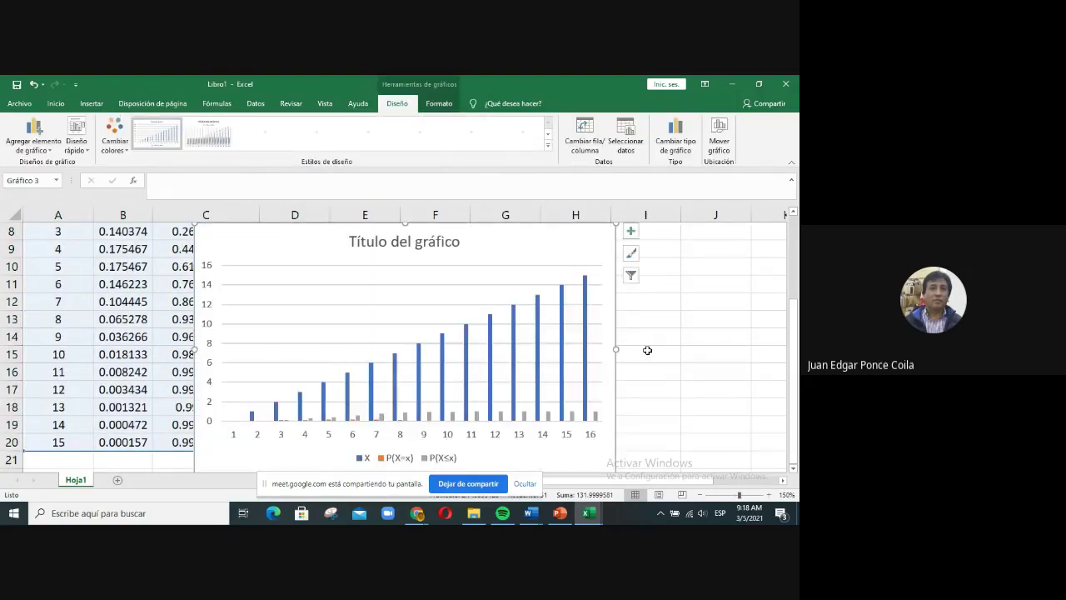
{"action": "scroll", "coordinate": [647, 350], "scroll_direction": "up", "scroll_amount": 2}
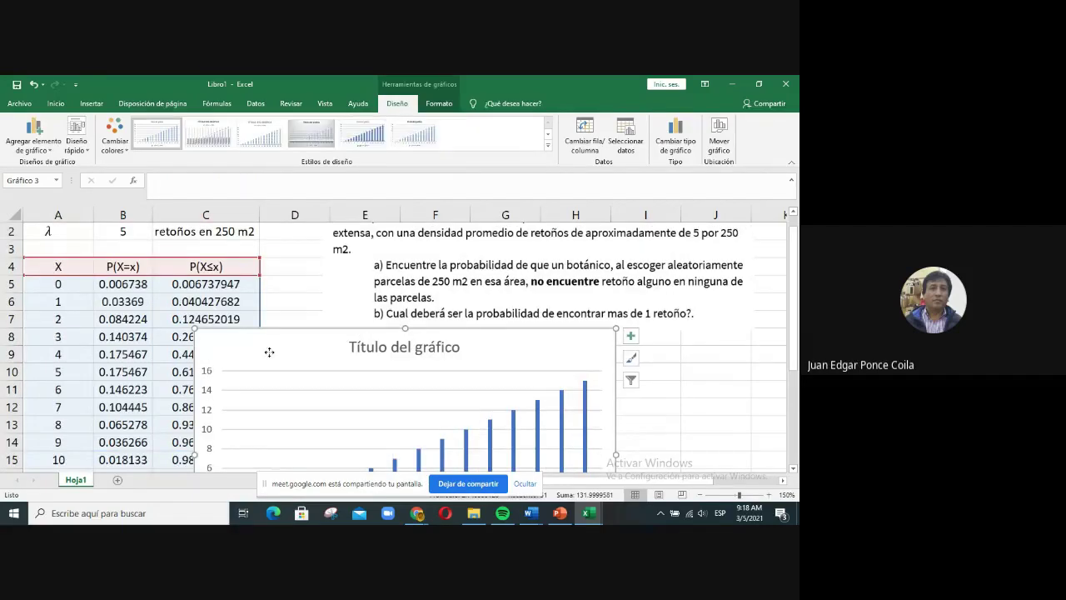
{"action": "left_click_drag", "start_coordinate": [269, 353], "coordinate": [359, 368]}
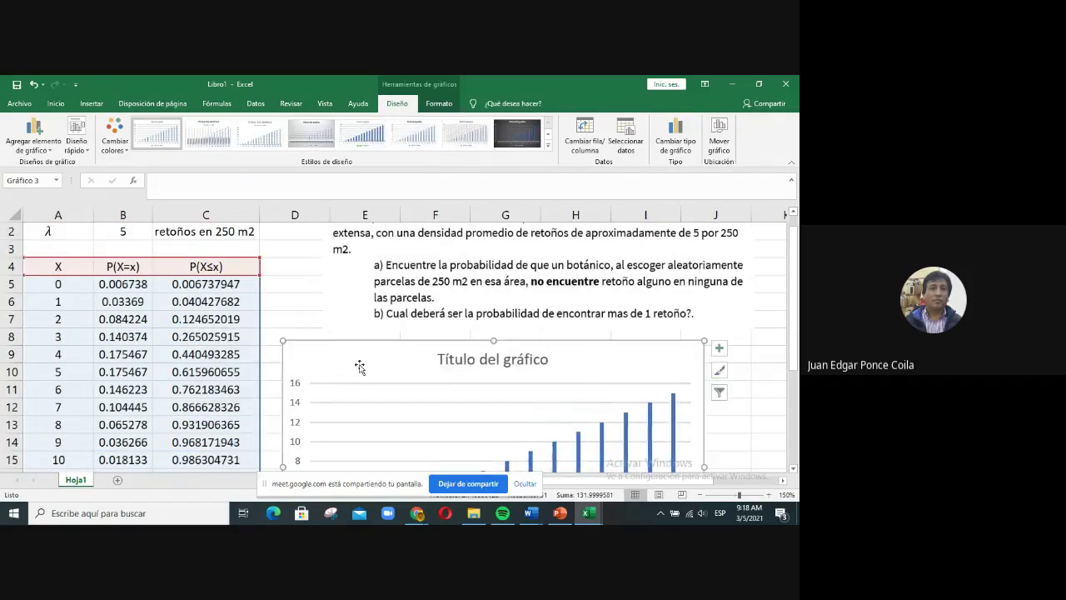
Step: Edit the chart's source data to use A5:A20 as horizontal axis labels and remove the X series
{"action": "right_click", "coordinate": [360, 364]}
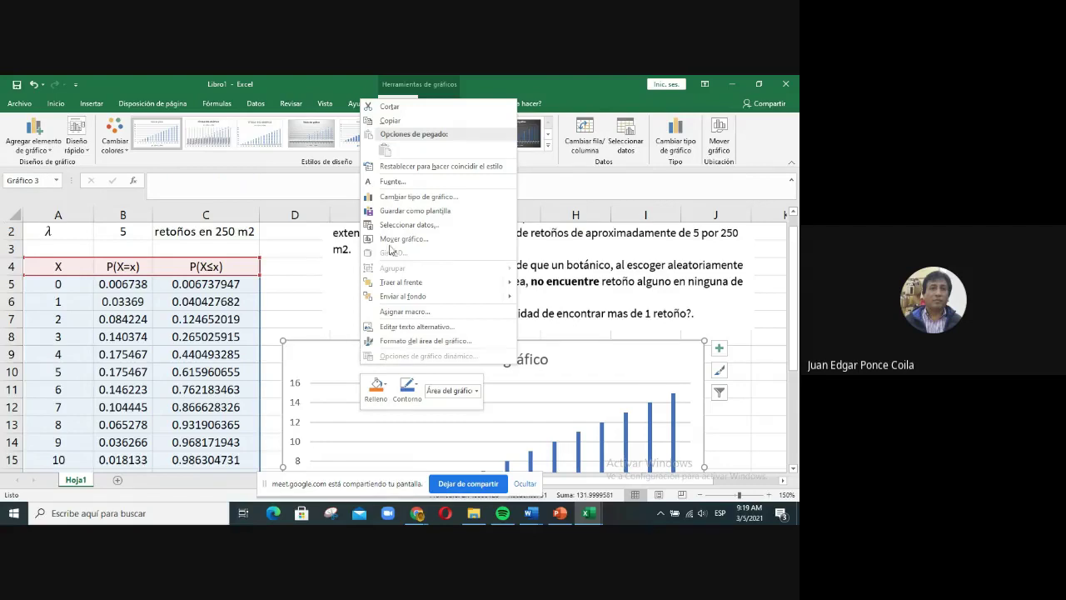
{"action": "left_click", "coordinate": [410, 225]}
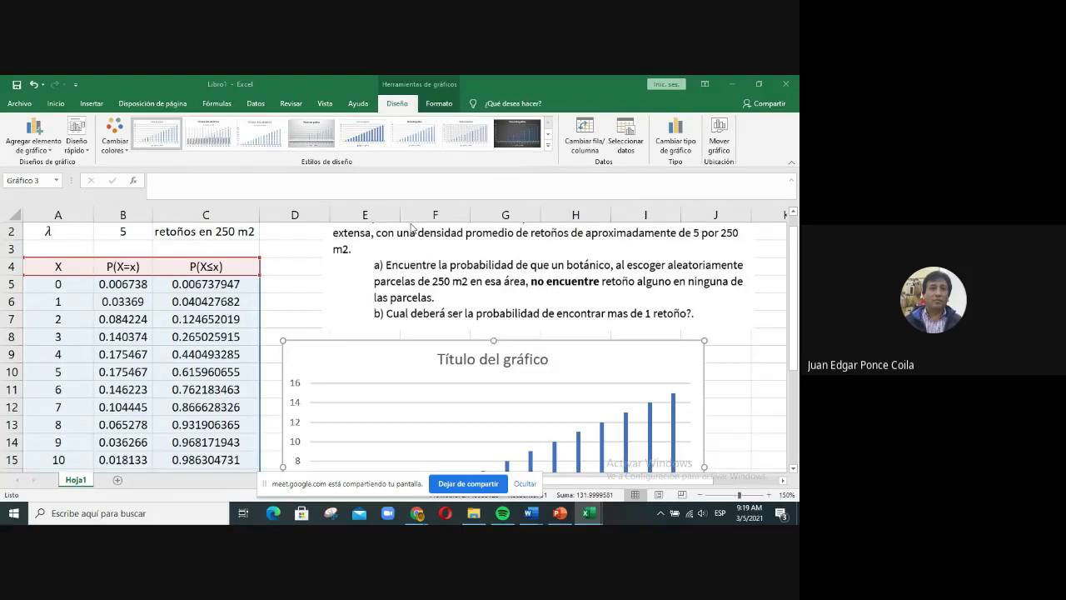
{"action": "left_click", "coordinate": [488, 335]}
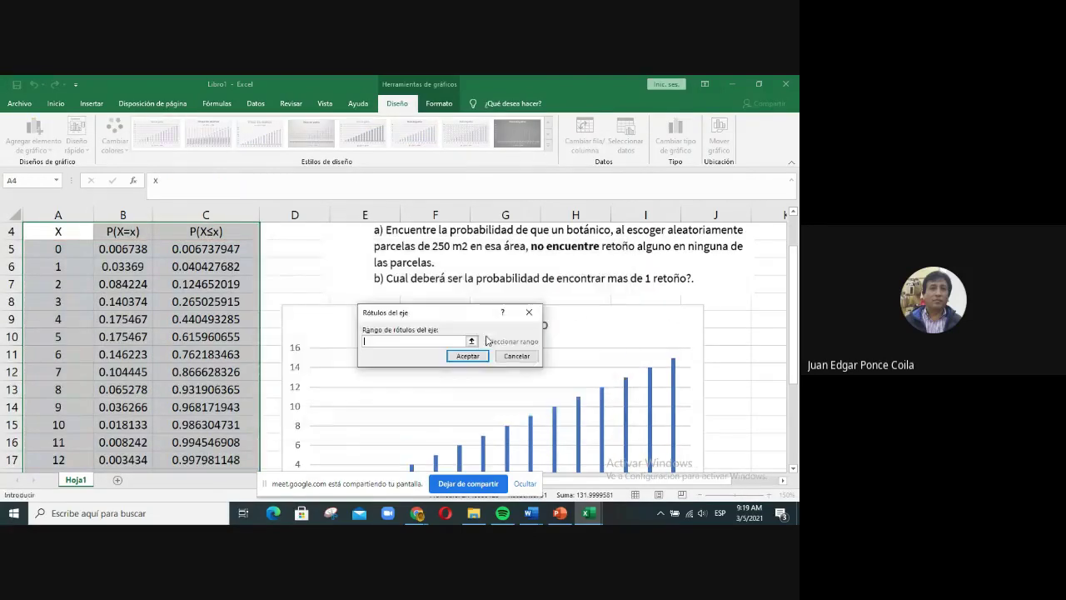
{"action": "left_click_drag", "start_coordinate": [71, 252], "coordinate": [75, 446]}
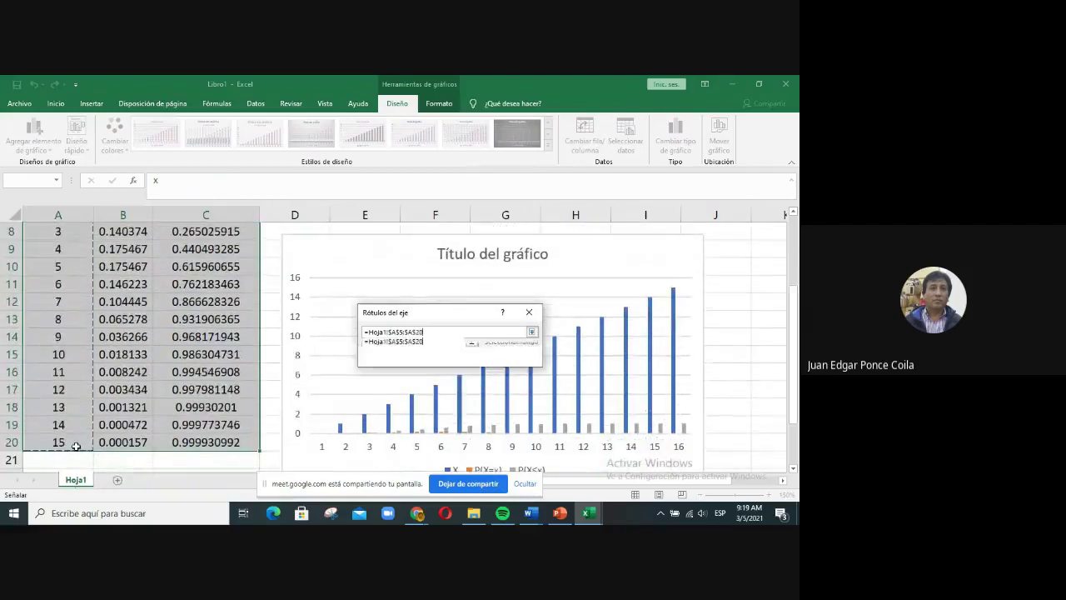
{"action": "key", "text": "Return"}
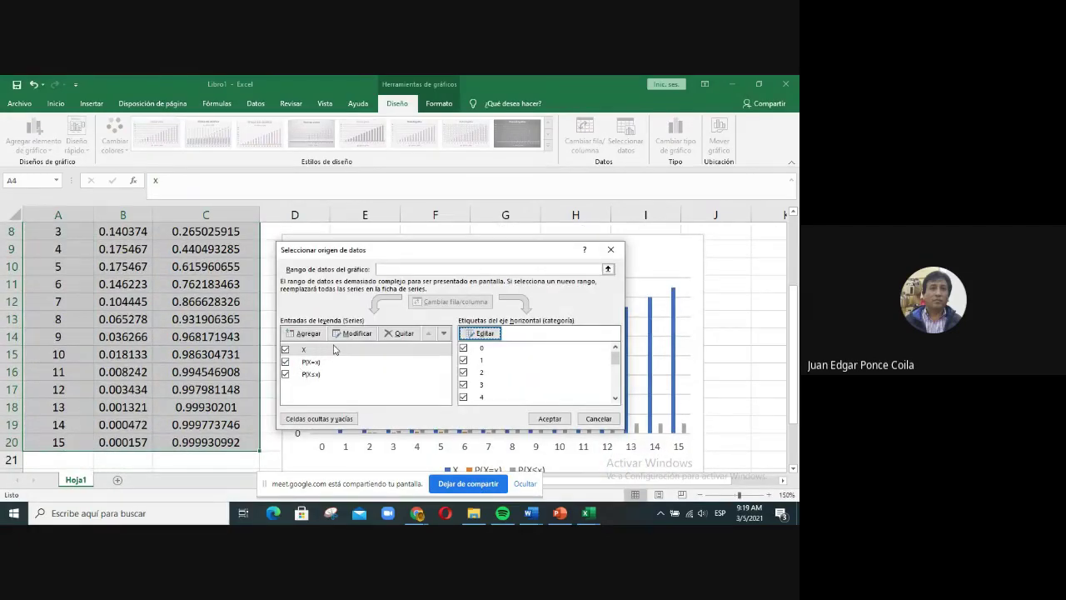
{"action": "left_click", "coordinate": [398, 333]}
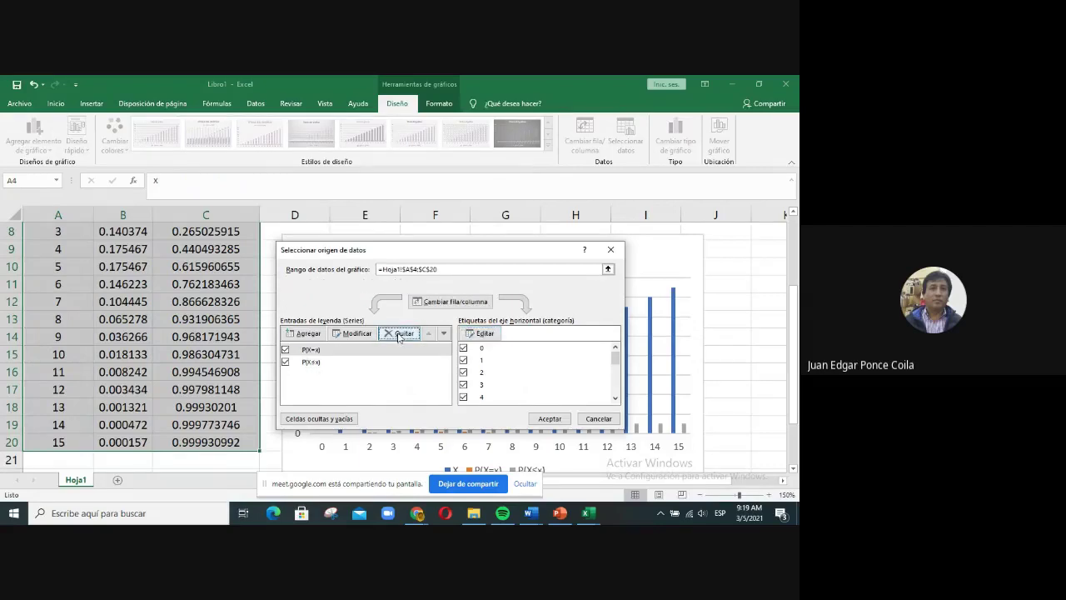
{"action": "left_click", "coordinate": [550, 419]}
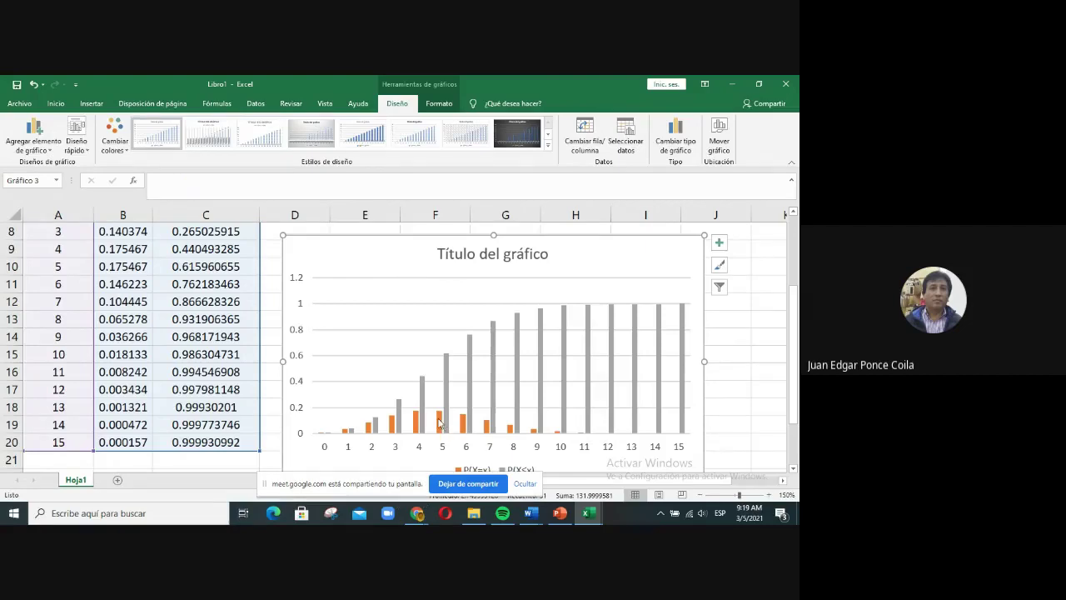
Step: Plot the P(X≤x) series on the secondary axis
{"action": "mouse_move", "coordinate": [441, 426]}
{"action": "mouse_move", "coordinate": [541, 327]}
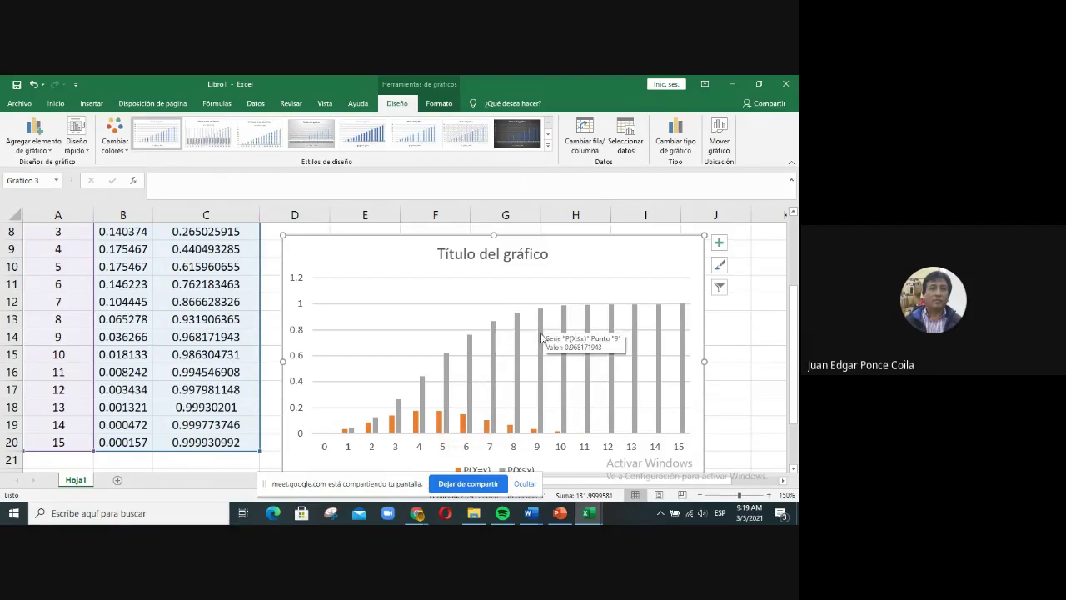
{"action": "left_click", "coordinate": [541, 337]}
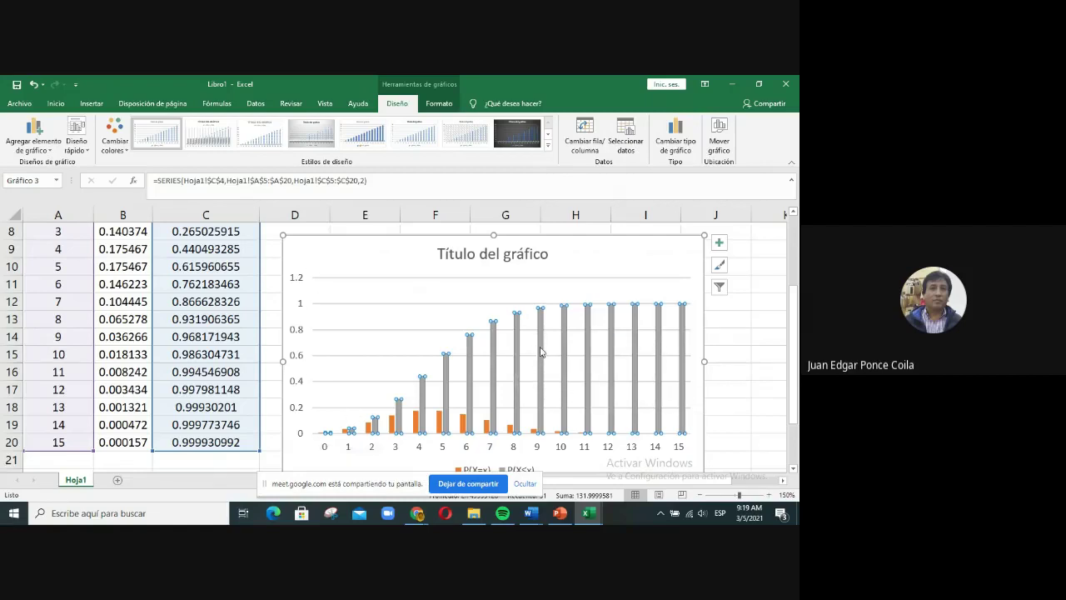
{"action": "mouse_move", "coordinate": [539, 351]}
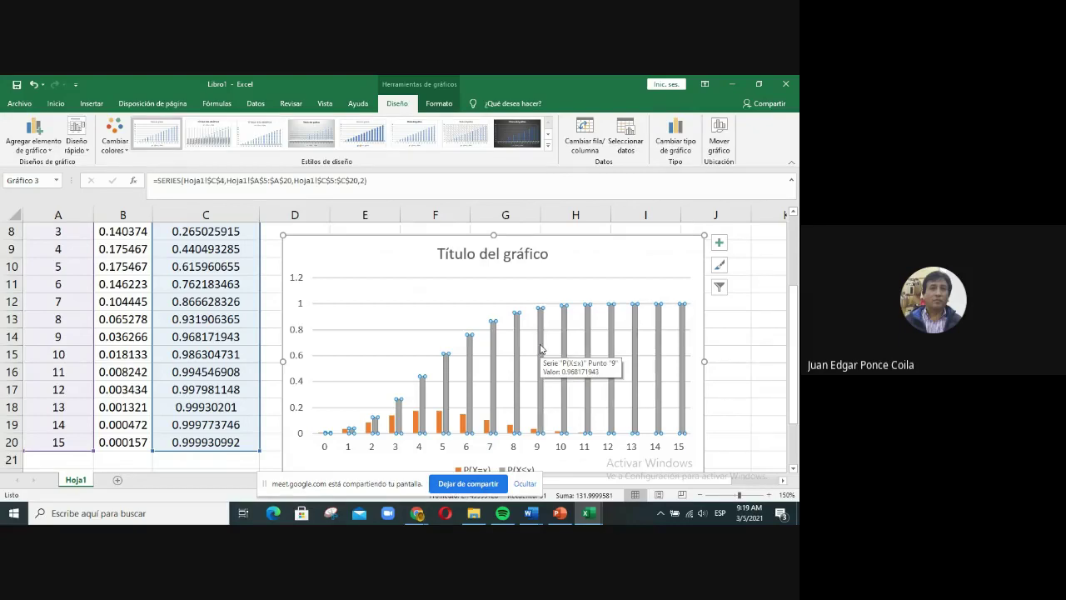
{"action": "right_click", "coordinate": [540, 348]}
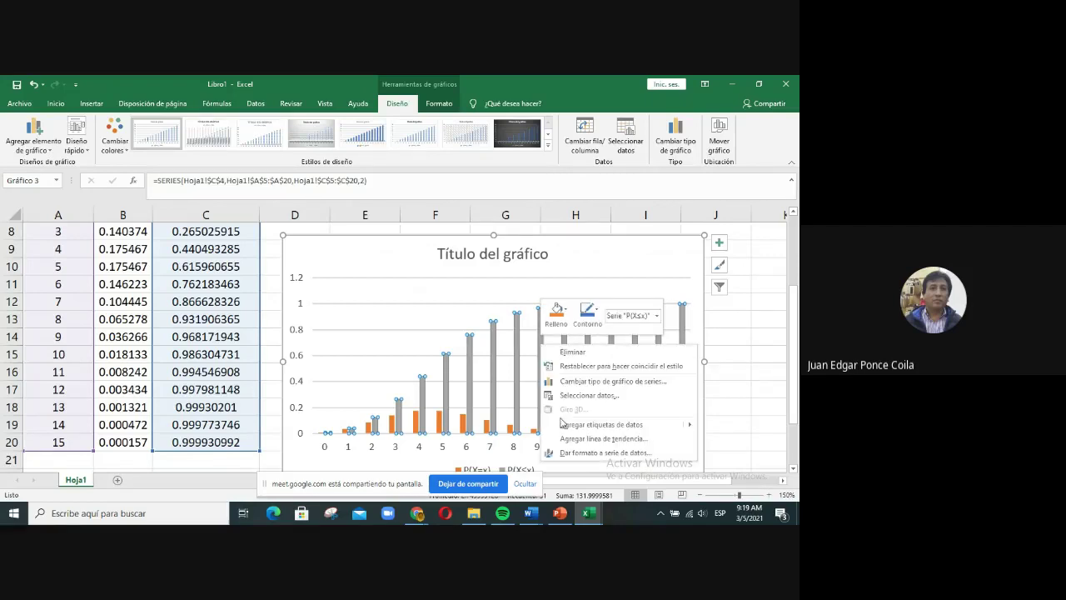
{"action": "left_click", "coordinate": [616, 453]}
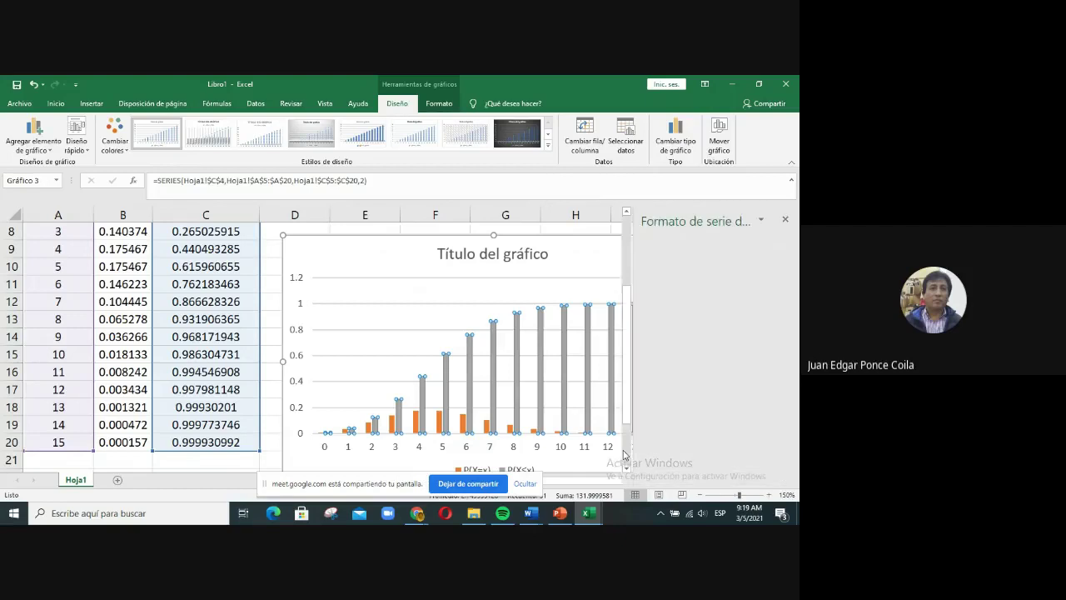
{"action": "left_click", "coordinate": [702, 330]}
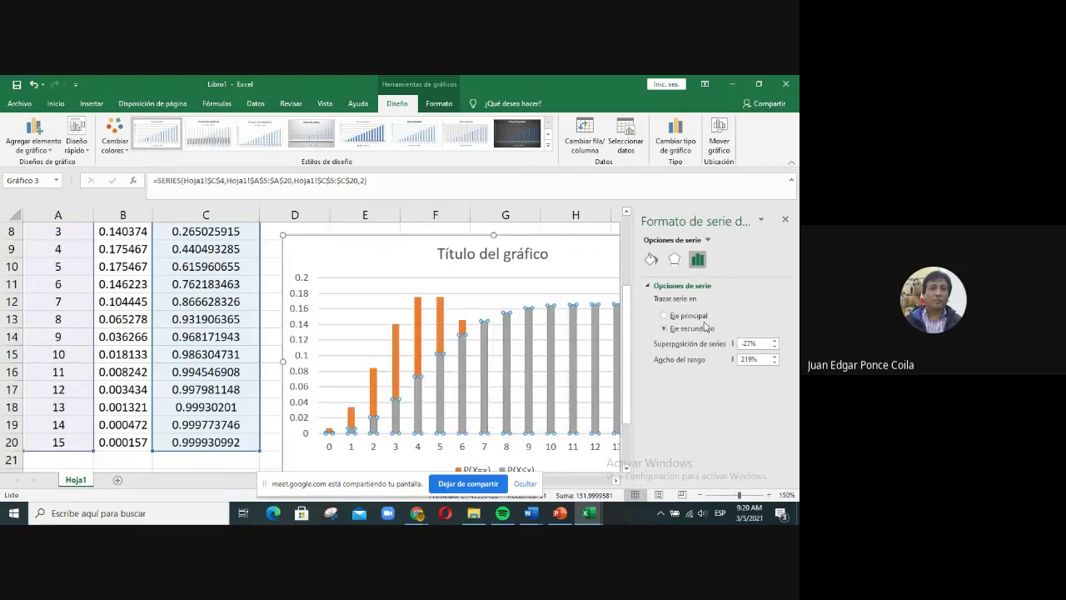
{"action": "left_click", "coordinate": [784, 220]}
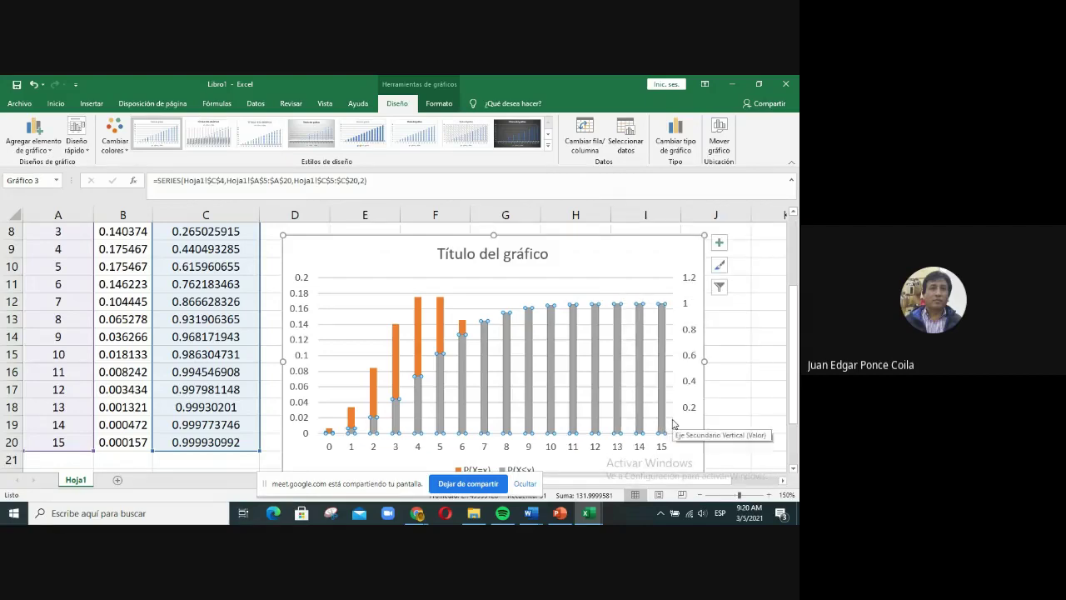
Step: Change the chart to the combo type Columna agrupada - Línea en eje secundario, with P(X=x) as columns and P(X≤x) as a line
{"action": "right_click", "coordinate": [642, 372]}
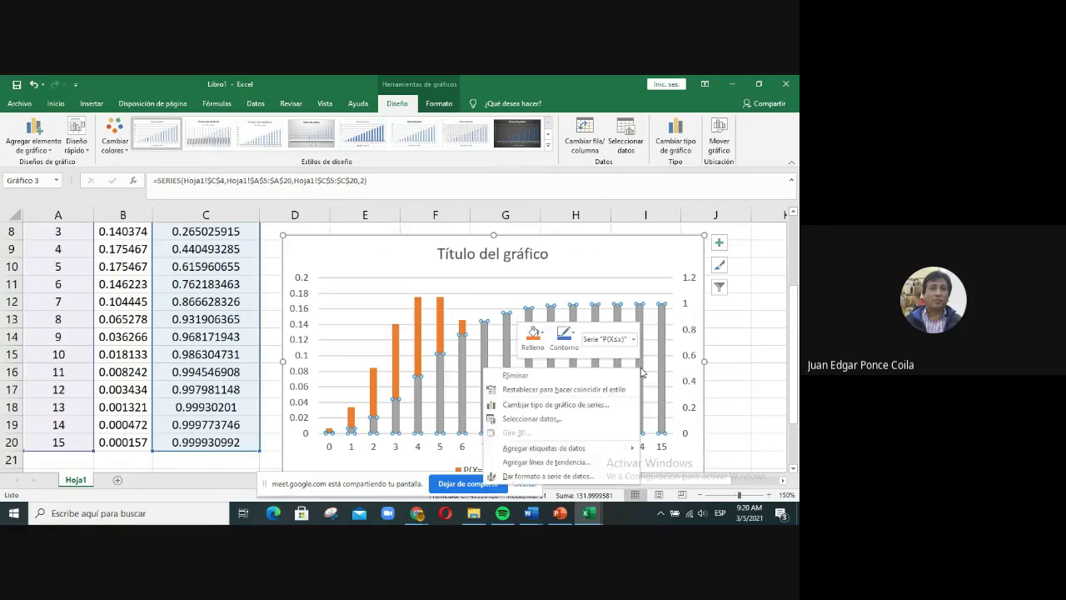
{"action": "left_click", "coordinate": [587, 405]}
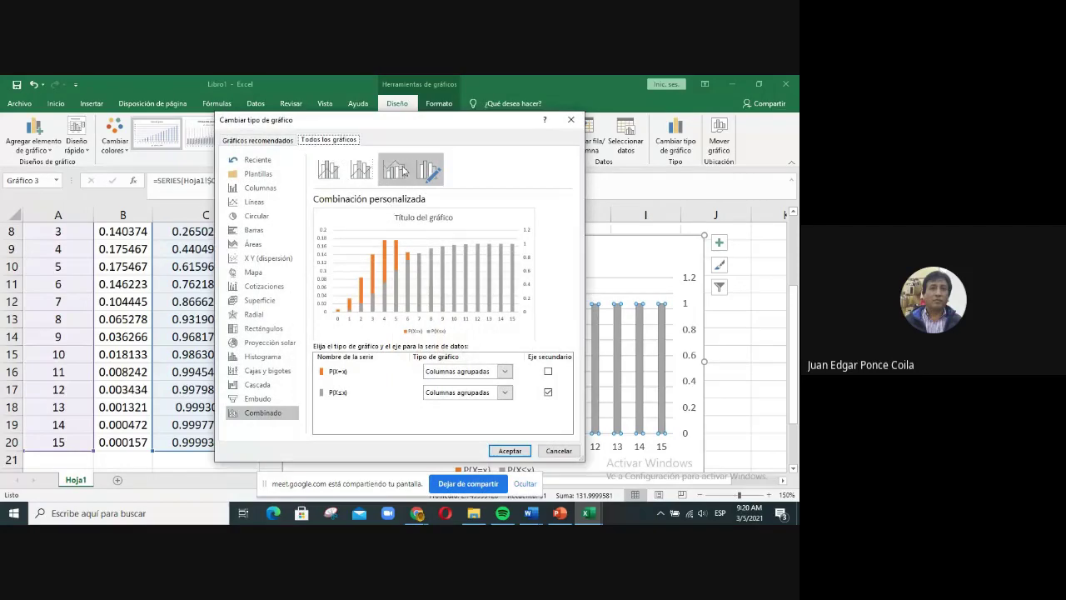
{"action": "left_click", "coordinate": [403, 171]}
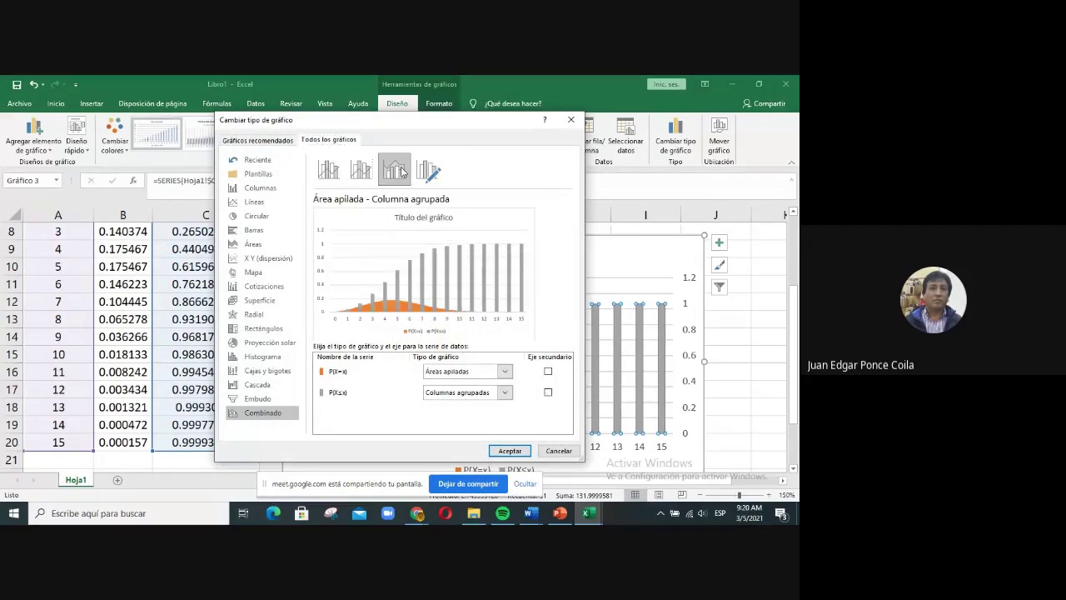
{"action": "left_click", "coordinate": [364, 171]}
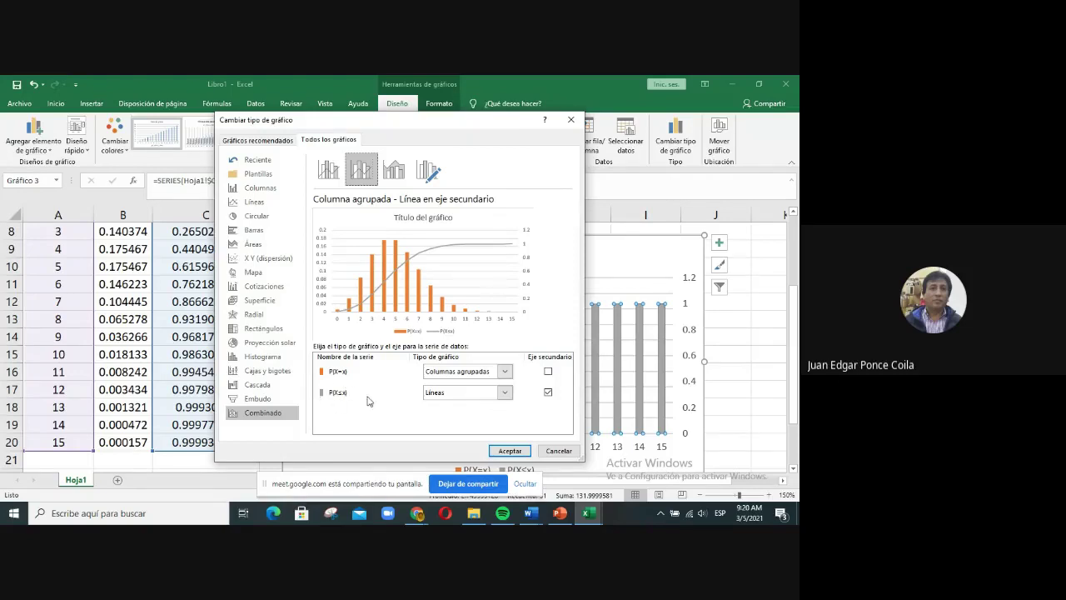
{"action": "left_click", "coordinate": [505, 392]}
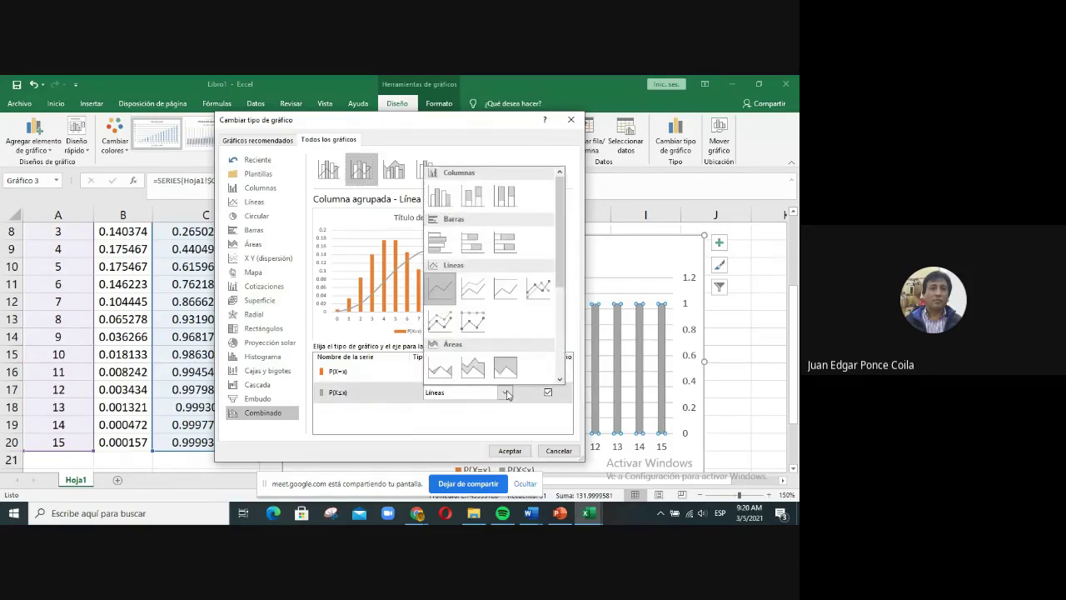
{"action": "left_click", "coordinate": [506, 393]}
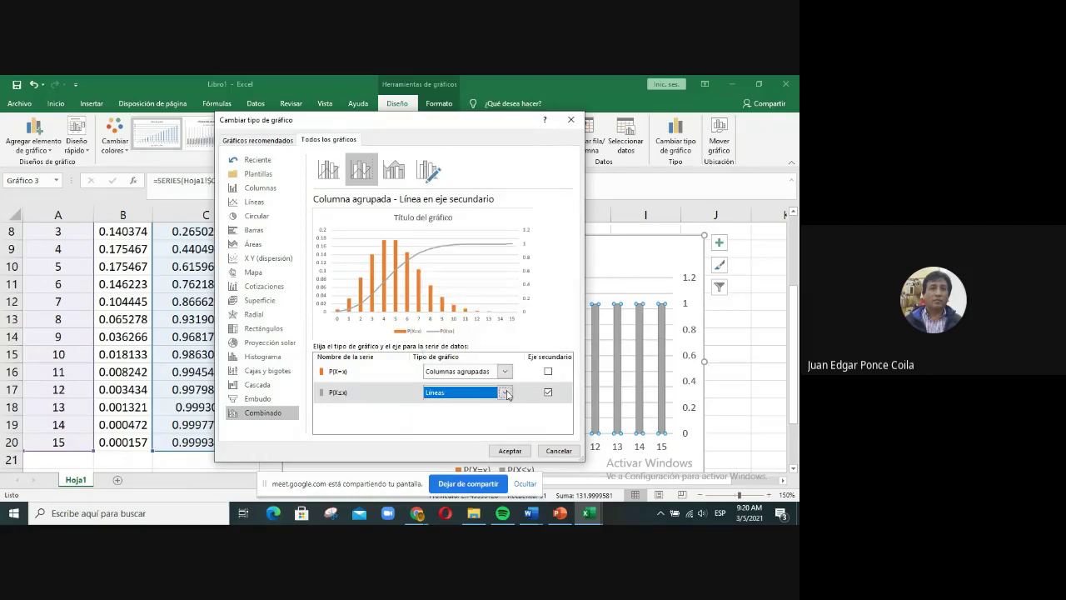
{"action": "left_click", "coordinate": [504, 373]}
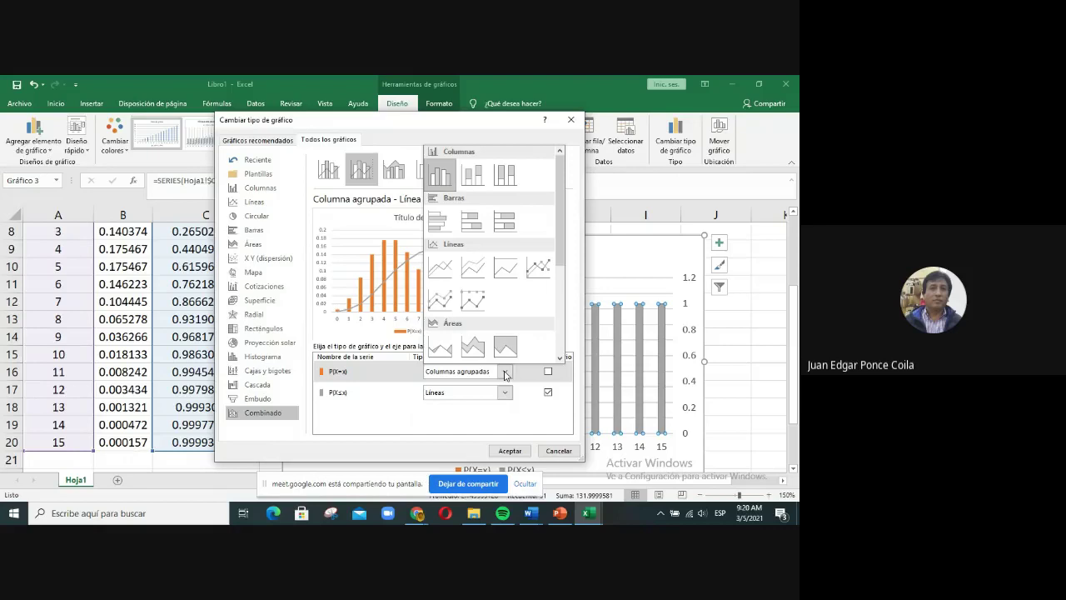
{"action": "left_click", "coordinate": [505, 373]}
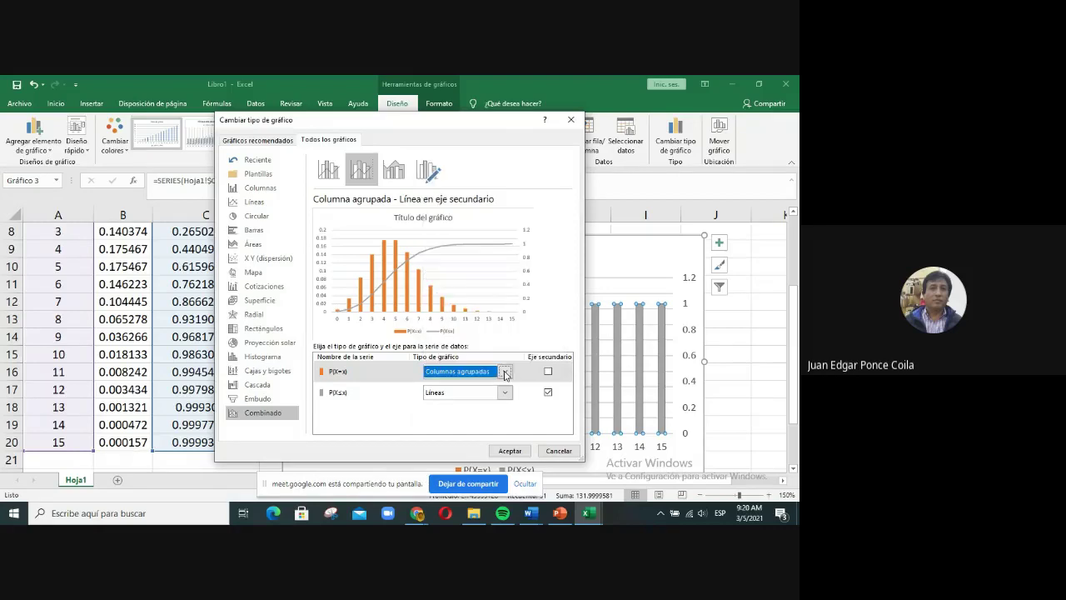
{"action": "left_click", "coordinate": [510, 450]}
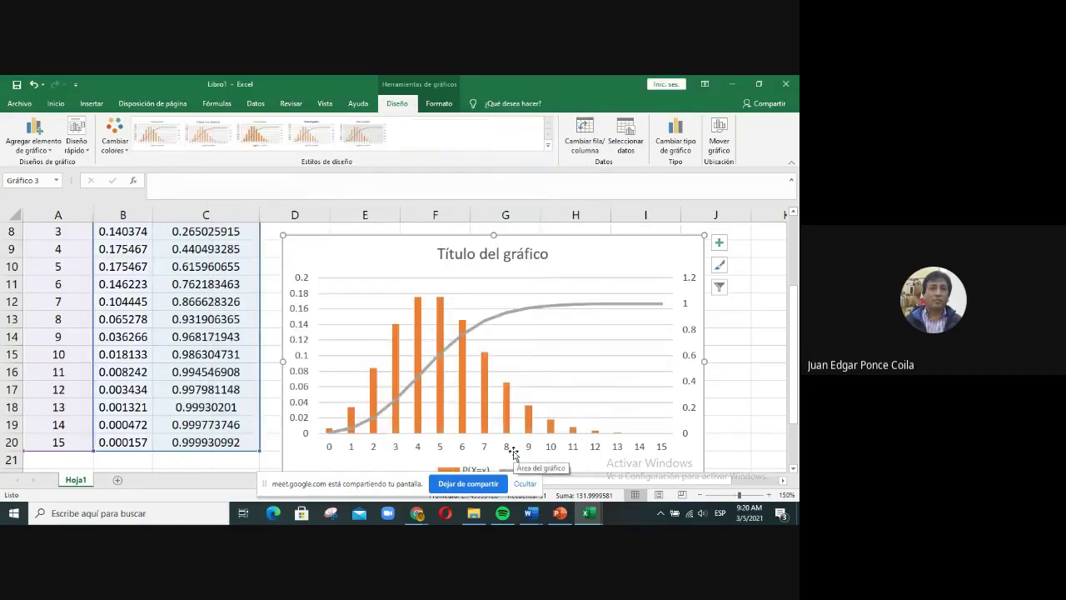
Step: Add axis titles to the combo chart
{"action": "scroll", "coordinate": [758, 429], "scroll_direction": "down", "scroll_amount": 1}
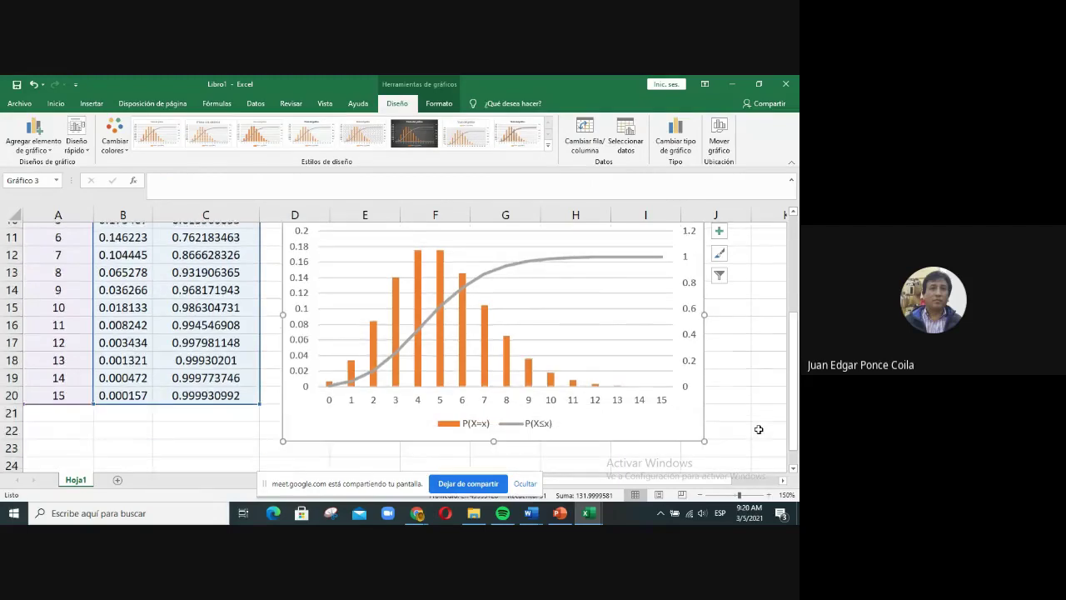
{"action": "scroll", "coordinate": [759, 429], "scroll_direction": "up", "scroll_amount": 2}
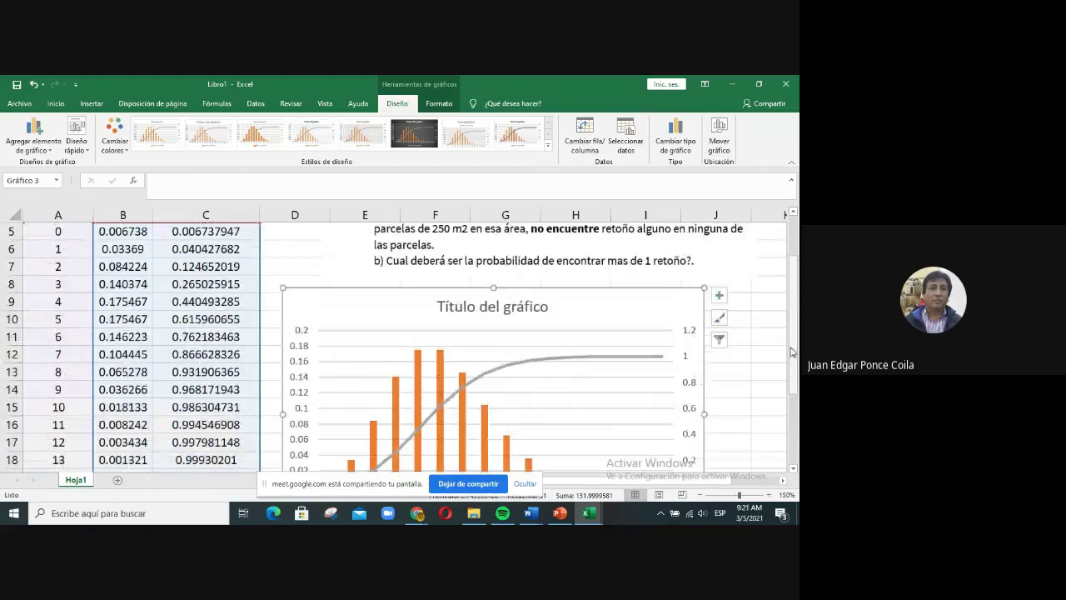
{"action": "scroll", "coordinate": [792, 352], "scroll_direction": "down", "scroll_amount": 2}
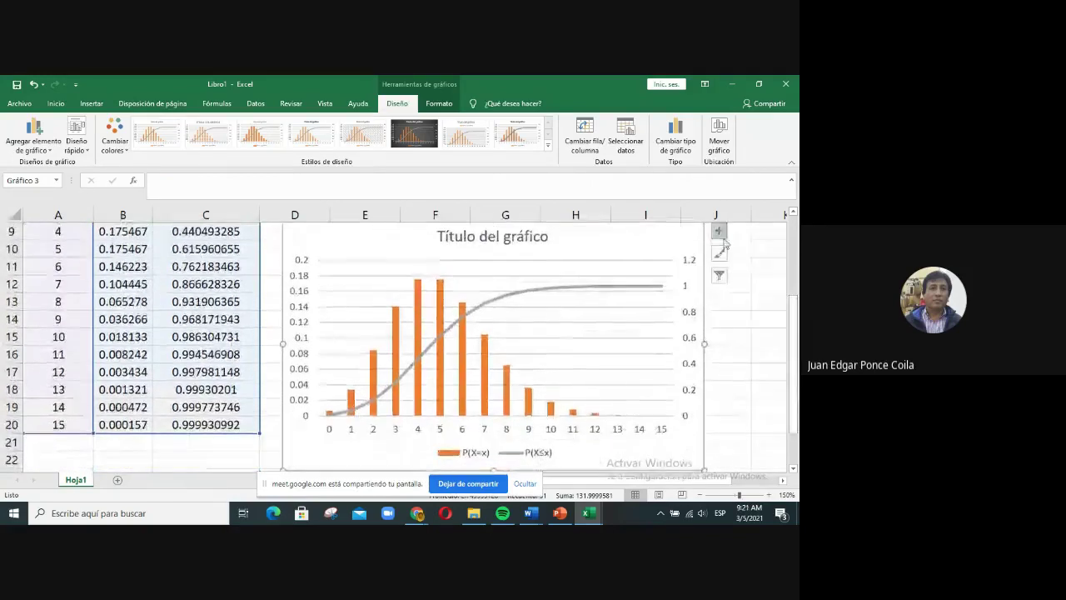
{"action": "left_click", "coordinate": [720, 233]}
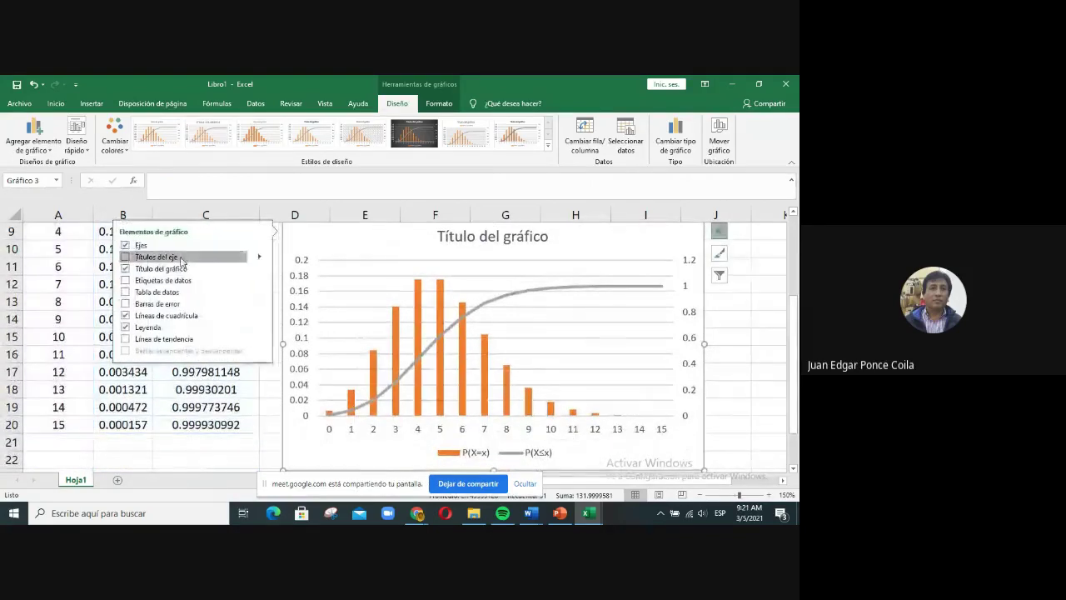
{"action": "left_click", "coordinate": [159, 257]}
Step: Replace the horizontal axis title with "Numero de retoños en un area de 250 m2"
{"action": "left_click", "coordinate": [503, 425]}
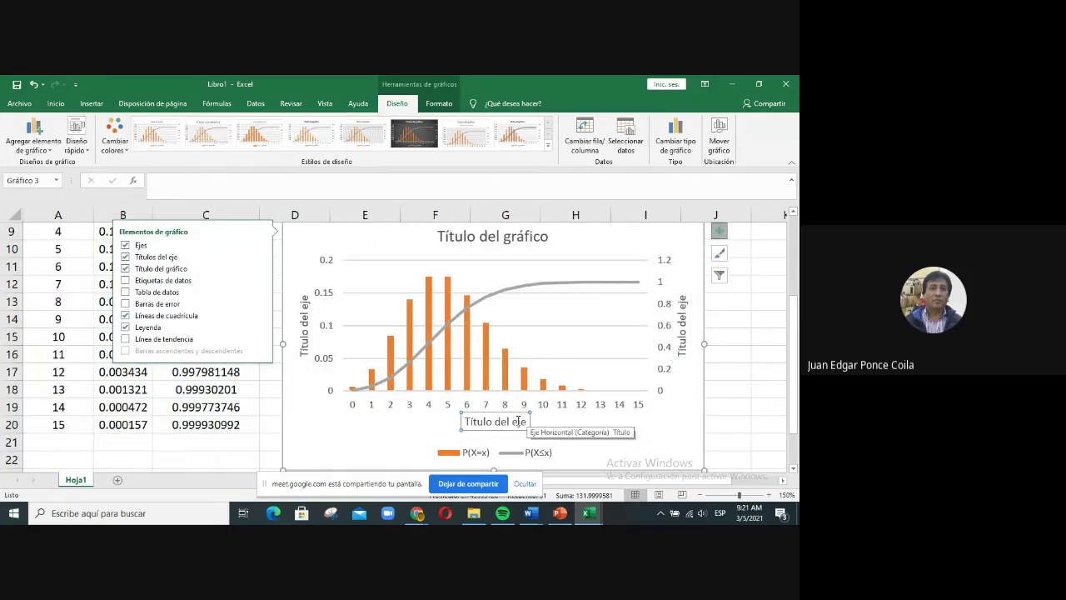
{"action": "key", "text": "BackSpace"}
{"action": "key", "text": "BackSpace"}
{"action": "key", "text": "BackSpace"}
{"action": "key", "text": "BackSpace"}
{"action": "key", "text": "BackSpace"}
{"action": "key", "text": "BackSpace"}
{"action": "key", "text": "BackSpace"}
{"action": "key", "text": "BackSpace"}
{"action": "key", "text": "BackSpace"}
{"action": "key", "text": "BackSpace"}
{"action": "key", "text": "BackSpace"}
{"action": "key", "text": "BackSpace"}
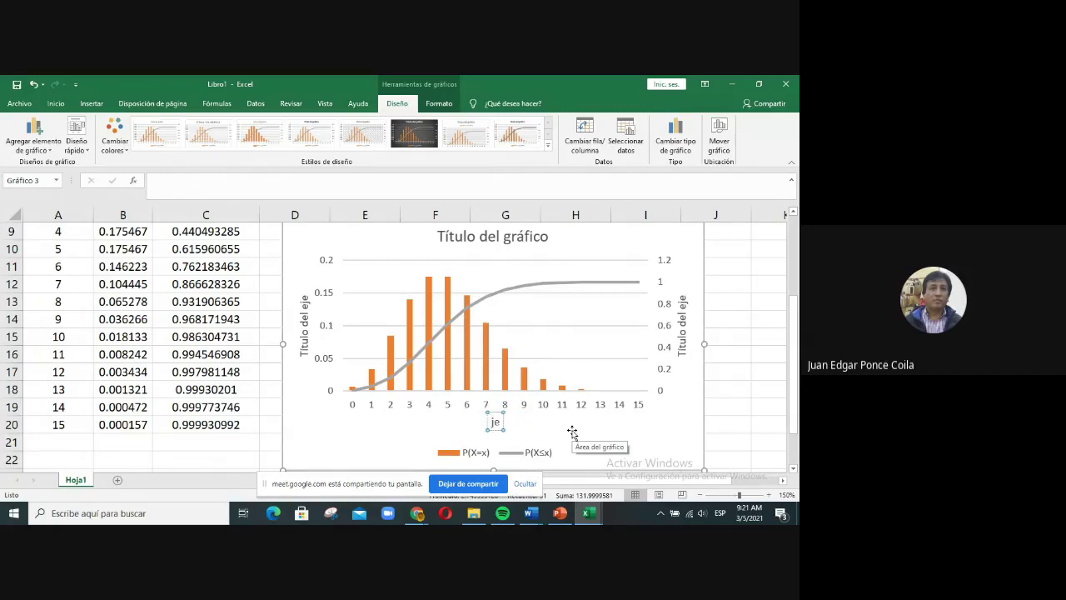
{"action": "type", "text": "Numero"}
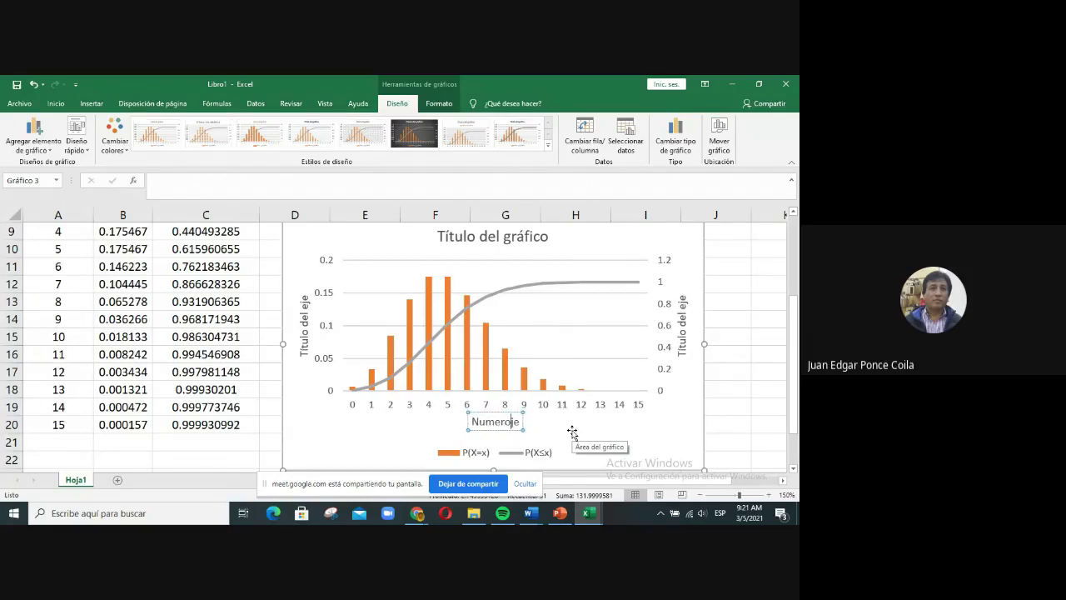
{"action": "type", "text": " de"}
{"action": "type", "text": "retoños"}
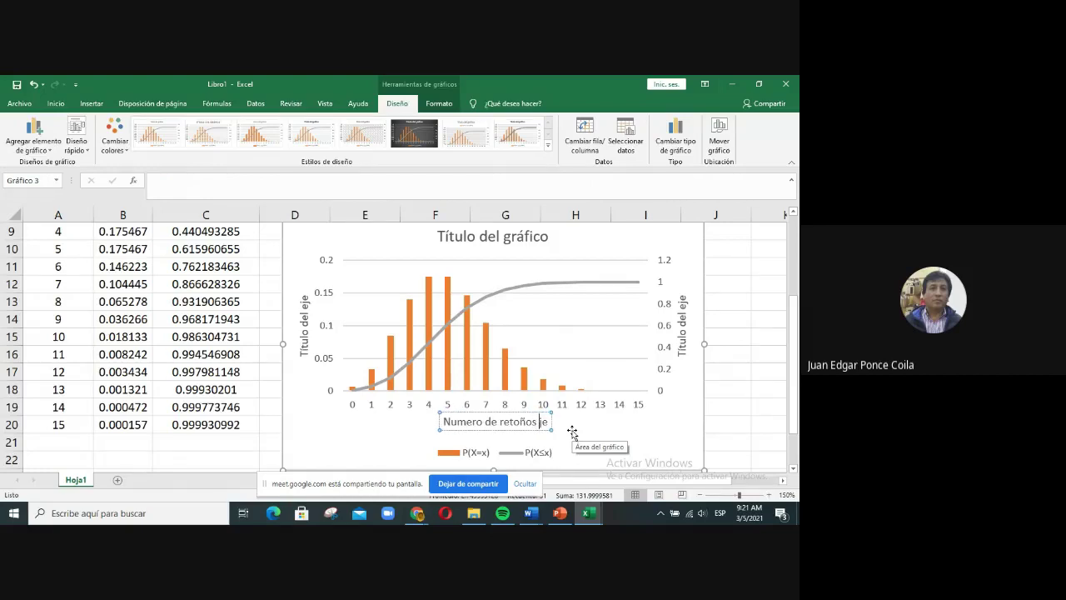
{"action": "type", "text": " en "}
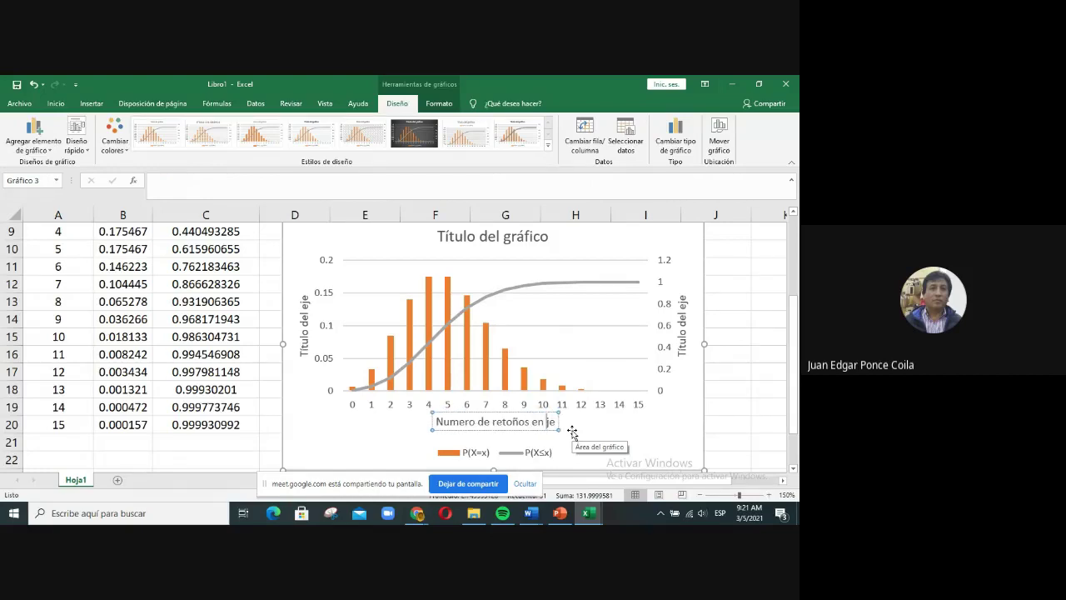
{"action": "type", "text": "una"}
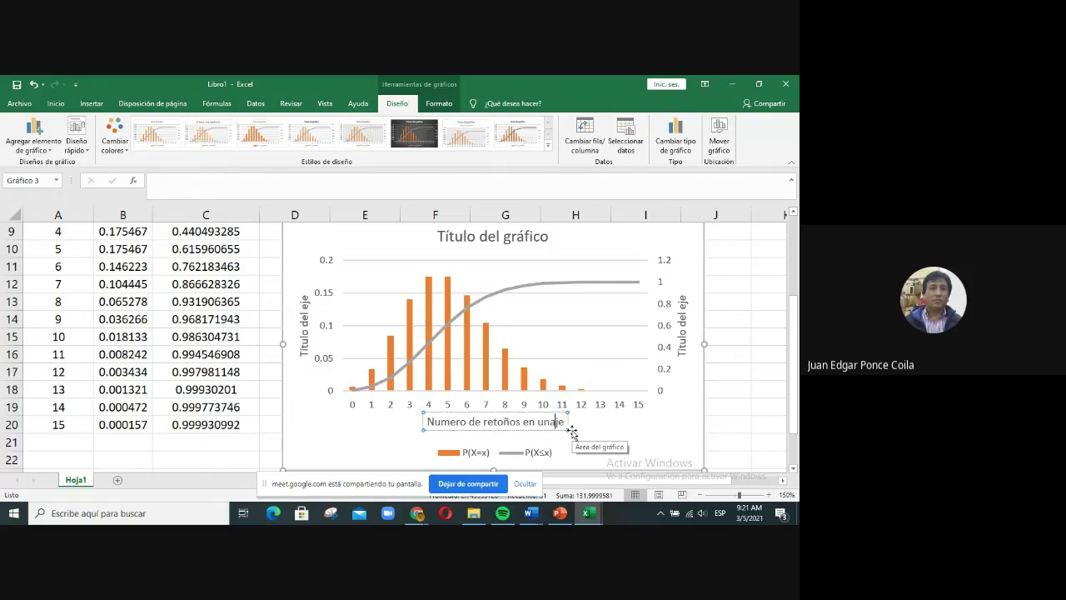
{"action": "key", "text": "BackSpace"}
{"action": "type", "text": "area de "}
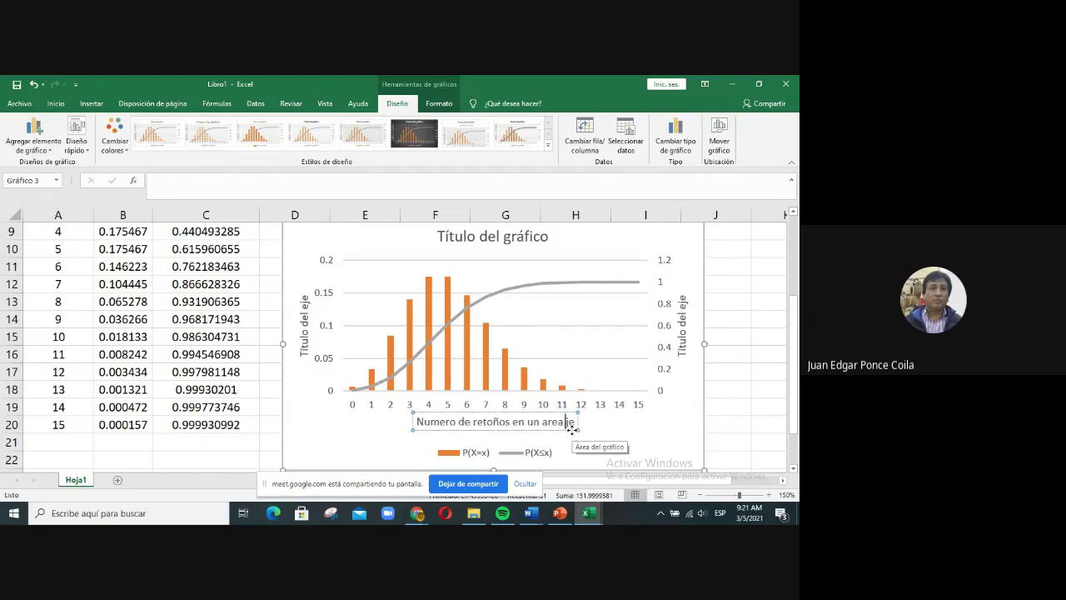
{"action": "type", "text": "250 m2"}
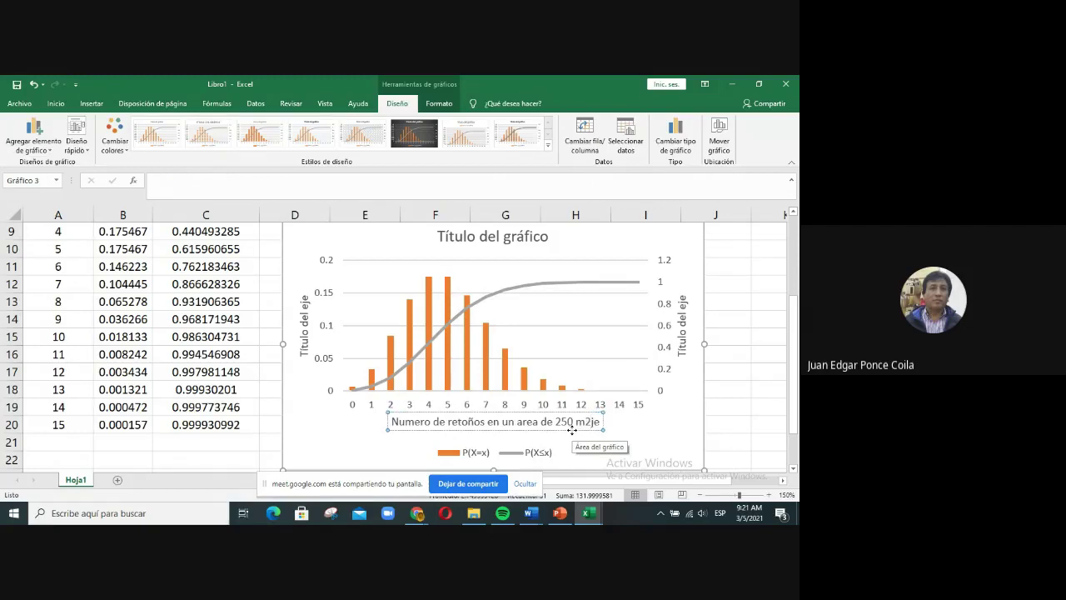
{"action": "key", "text": "Delete"}
{"action": "key", "text": "Delete"}
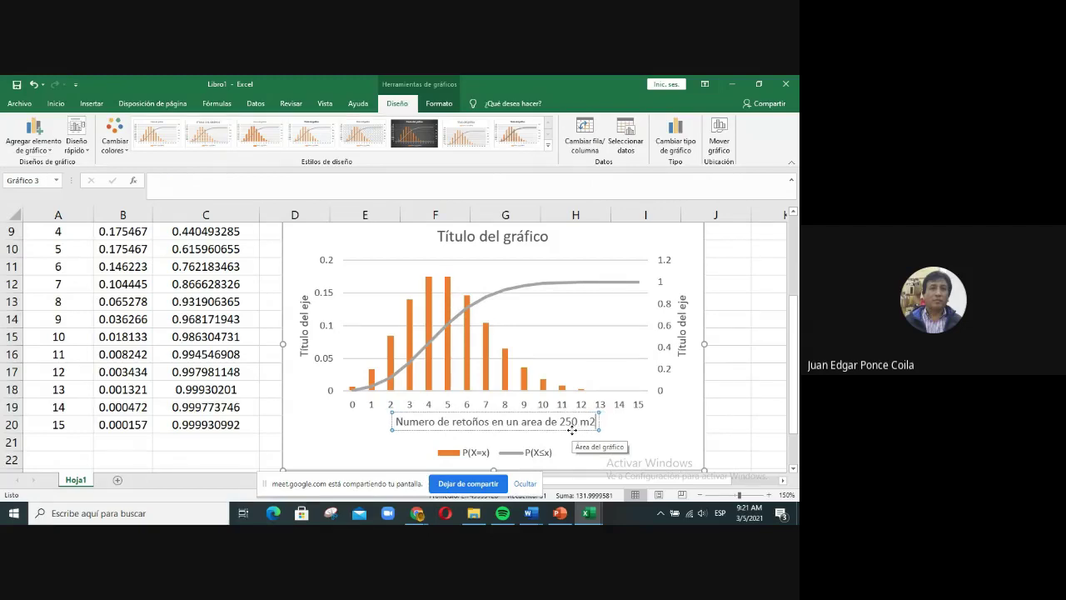
{"action": "left_click", "coordinate": [743, 409]}
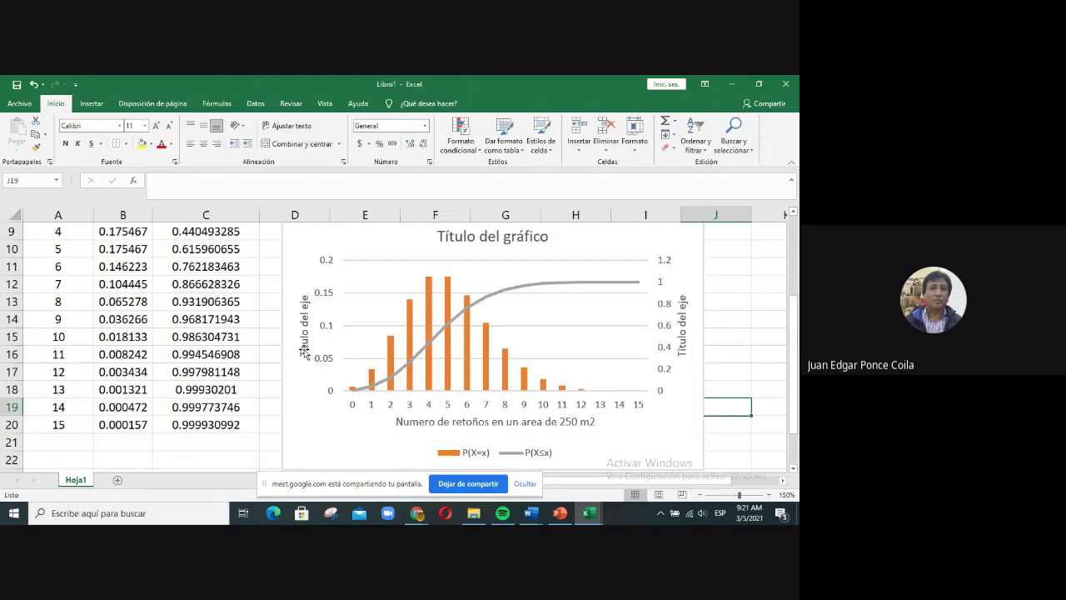
Step: Replace the primary vertical axis title with "Probabilidad (X=x)"
{"action": "left_click", "coordinate": [305, 348]}
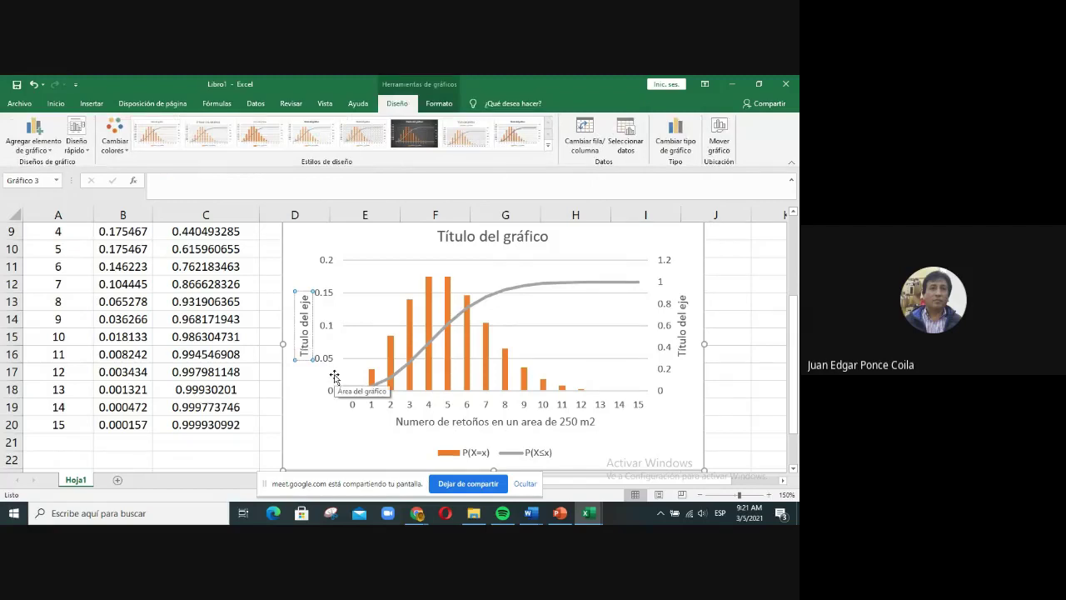
{"action": "key", "text": "BackSpace"}
{"action": "key", "text": "BackSpace"}
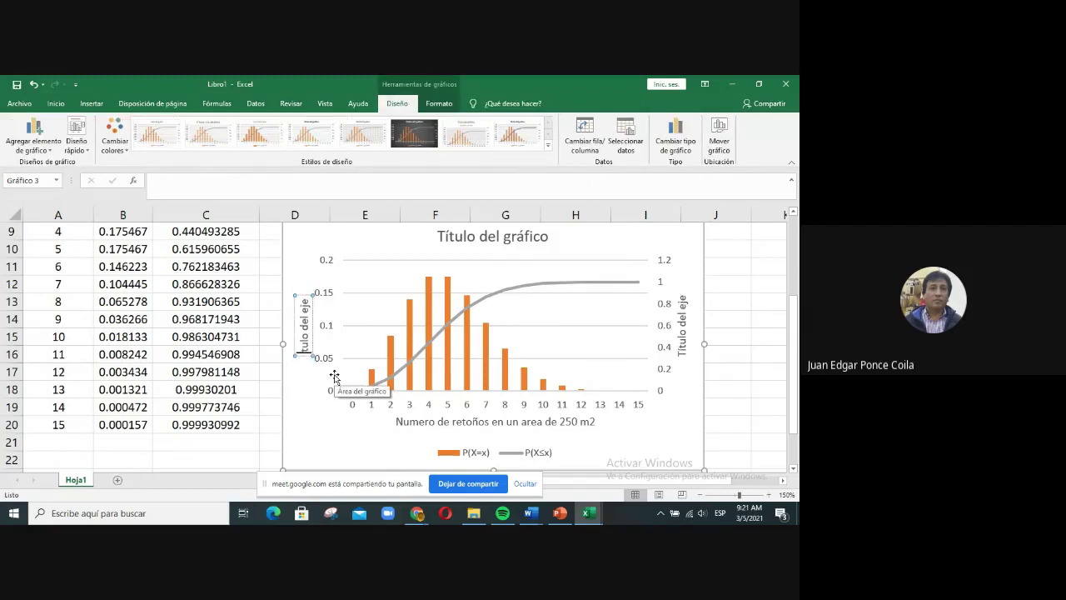
{"action": "type", "text": "P"}
{"action": "type", "text": "robab"}
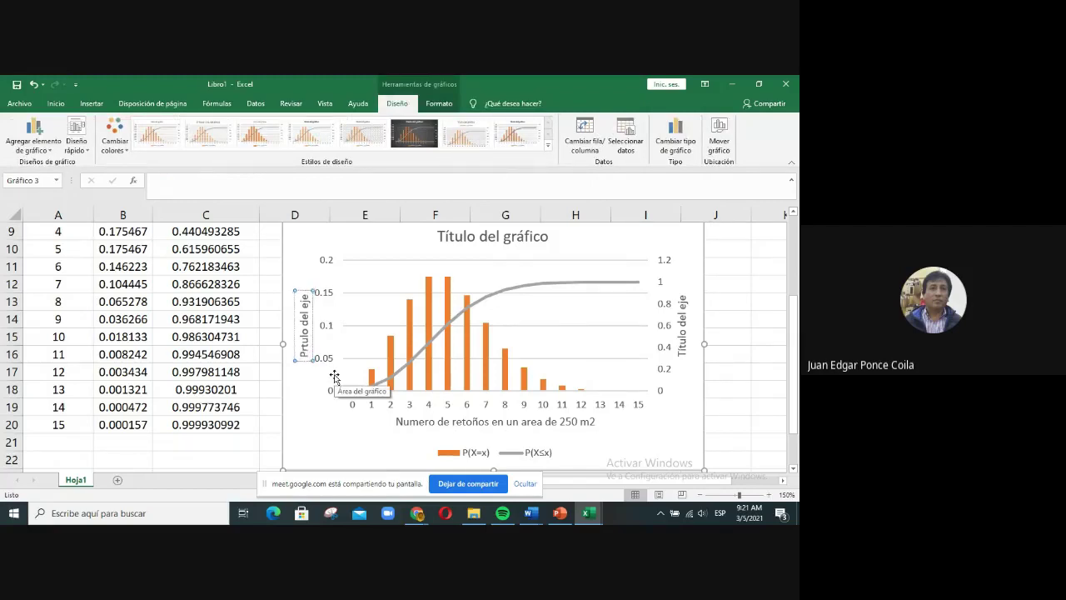
{"action": "type", "text": "ilidad "}
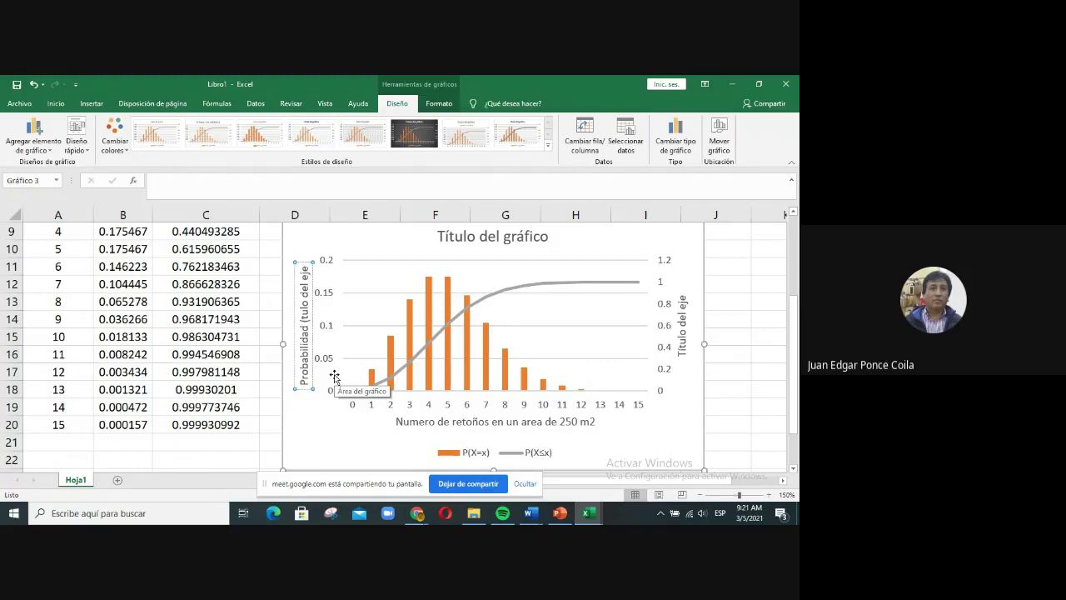
{"action": "type", "text": "(X"}
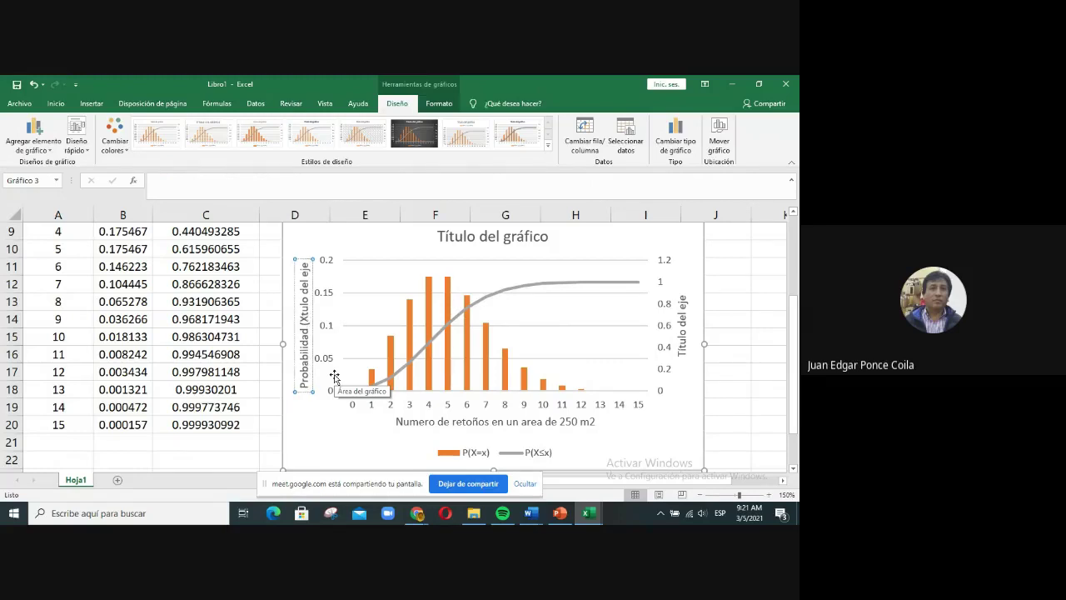
{"action": "type", "text": "="}
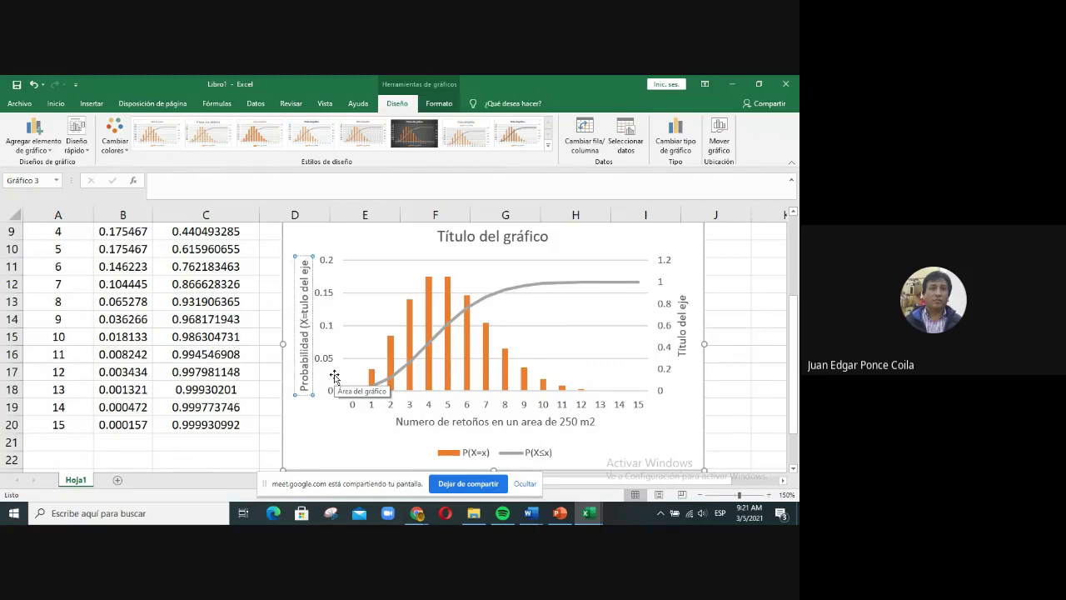
{"action": "type", "text": "x)"}
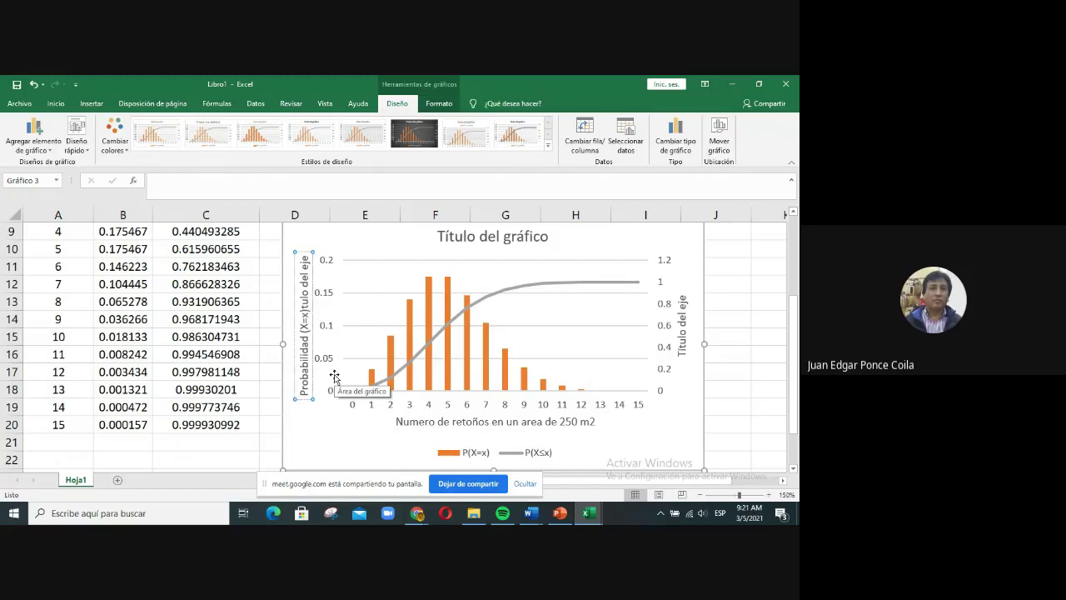
{"action": "key", "text": "Delete"}
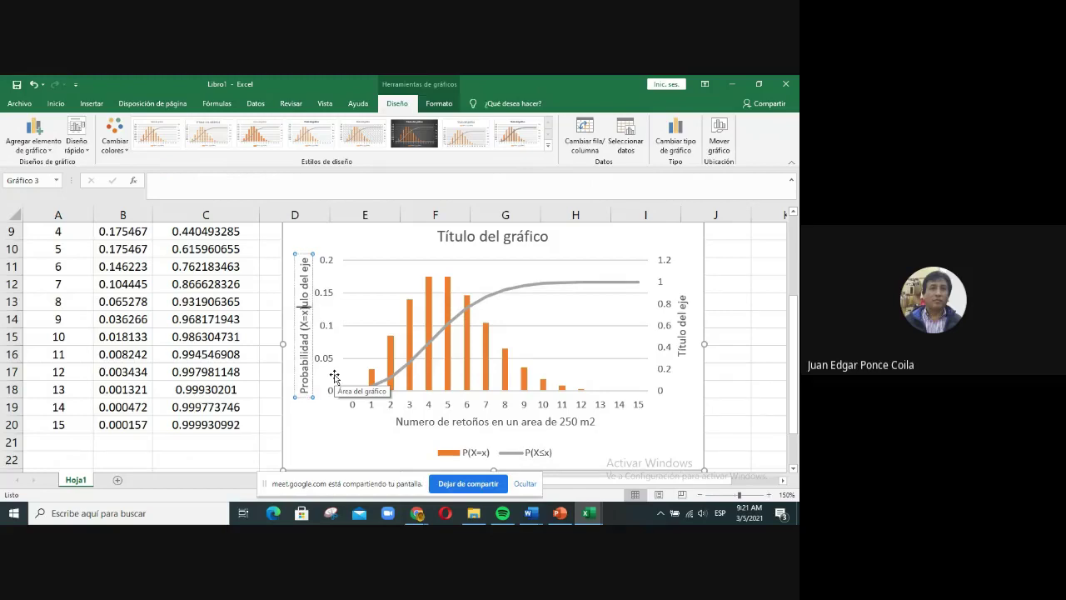
{"action": "key", "text": "Delete"}
{"action": "key", "text": "Delete"}
{"action": "key", "text": "Delete"}
{"action": "key", "text": "Delete"}
{"action": "key", "text": "Delete"}
{"action": "key", "text": "Delete"}
{"action": "key", "text": "Delete"}
{"action": "key", "text": "Delete"}
{"action": "key", "text": "Delete"}
{"action": "key", "text": "Delete"}
{"action": "key", "text": "Delete"}
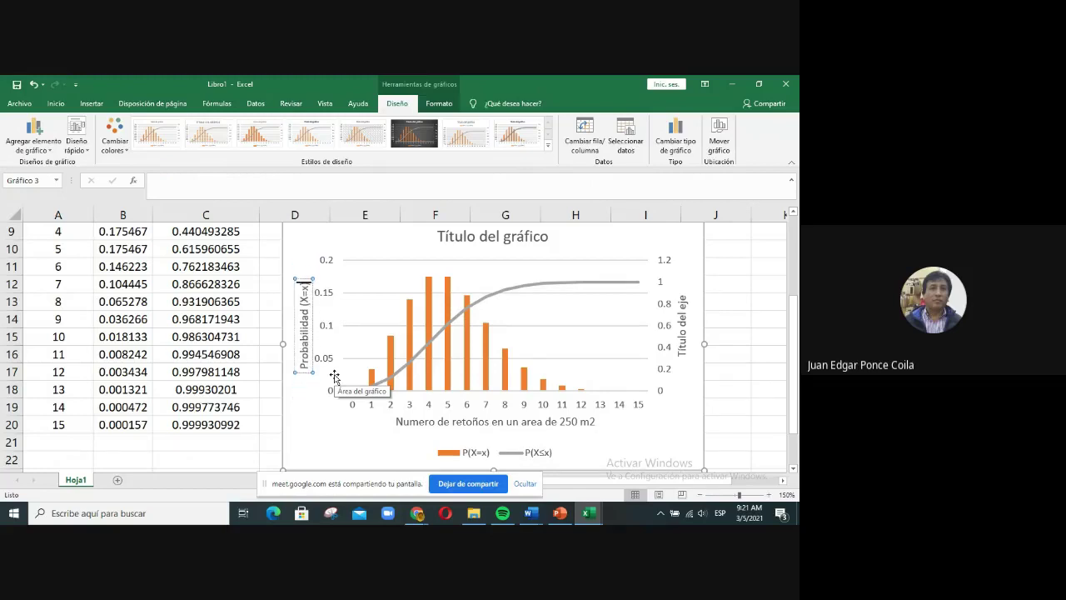
Step: Enter "Probabilidad acumulada (X" at the start of the secondary vertical axis title, replacing its first letters
{"action": "left_click", "coordinate": [681, 351]}
{"action": "left_click", "coordinate": [682, 350]}
{"action": "key", "text": "BackSpace"}
{"action": "key", "text": "BackSpace"}
{"action": "key", "text": "BackSpace"}
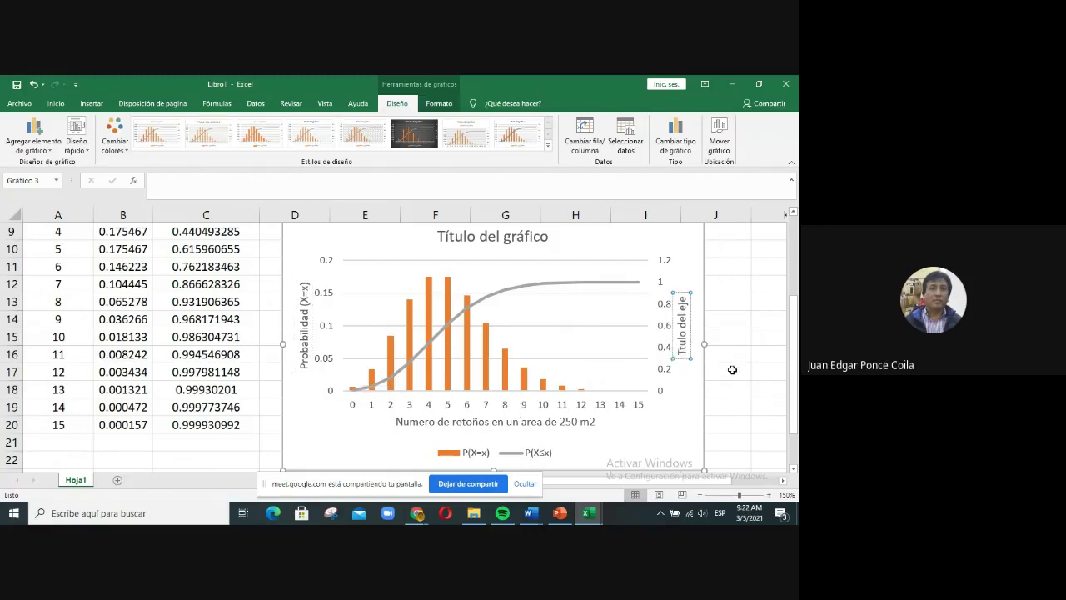
{"action": "type", "text": "Probab"}
{"action": "type", "text": "ilidad"}
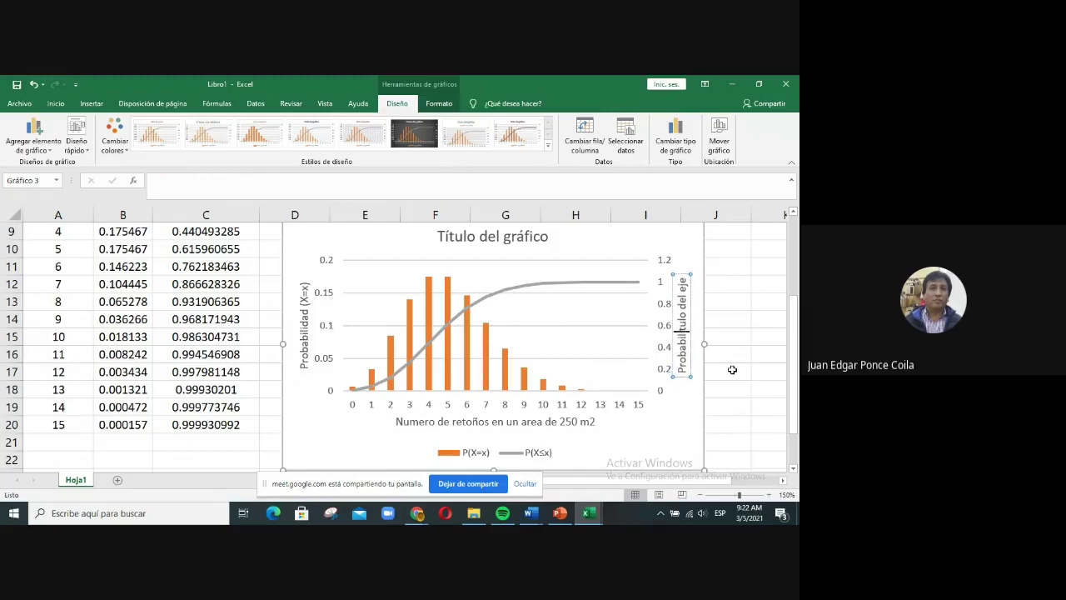
{"action": "type", "text": " acumula"}
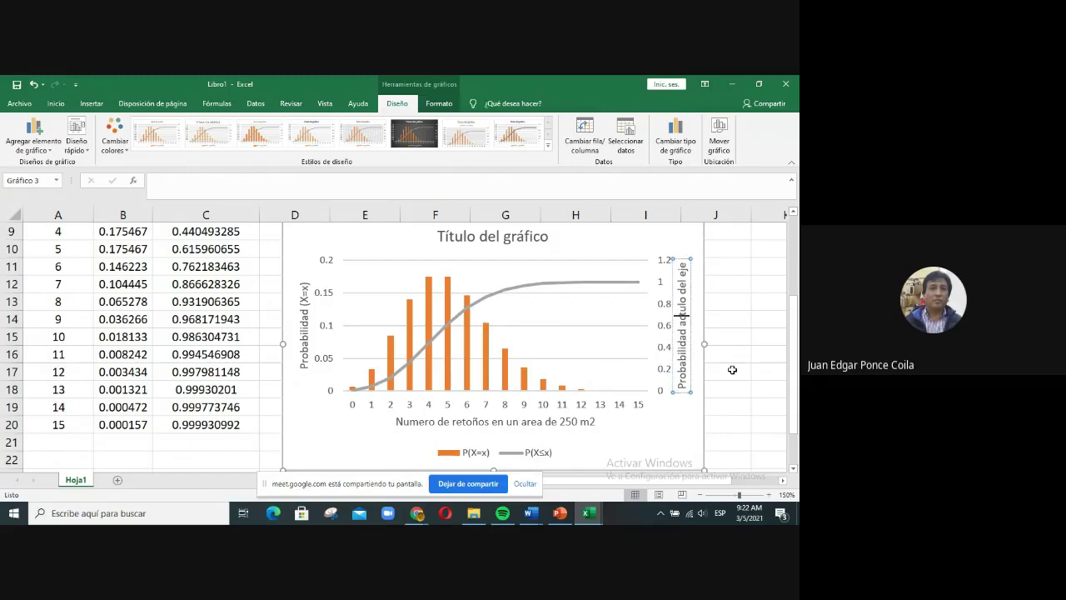
{"action": "type", "text": "da"}
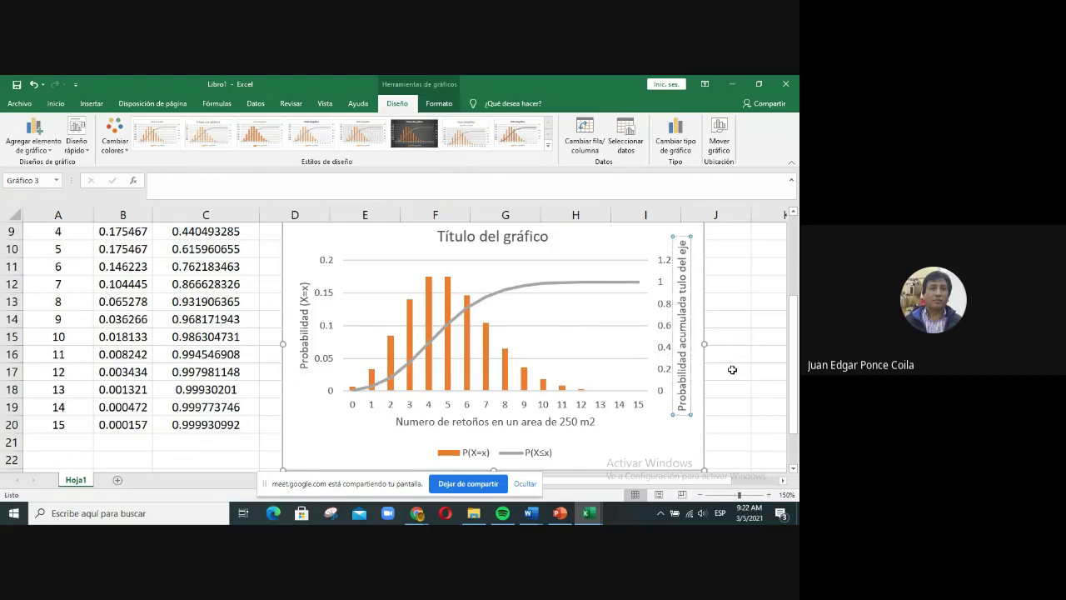
{"action": "type", "text": " (X"}
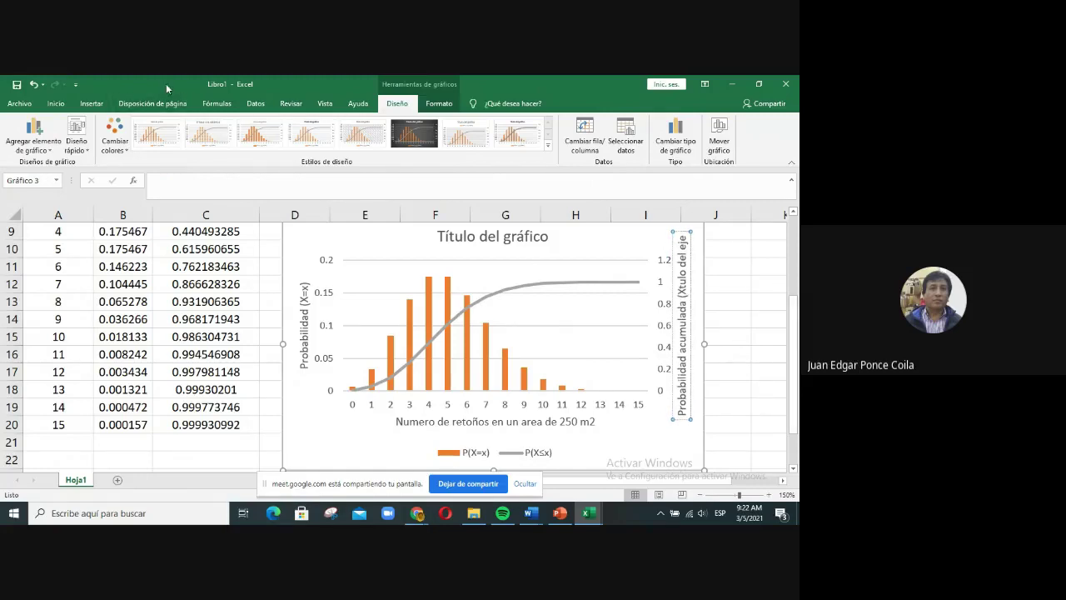
Step: Insert the less-than-or-equal symbol (≤) after the X in the secondary vertical axis title
{"action": "left_click", "coordinate": [95, 105]}
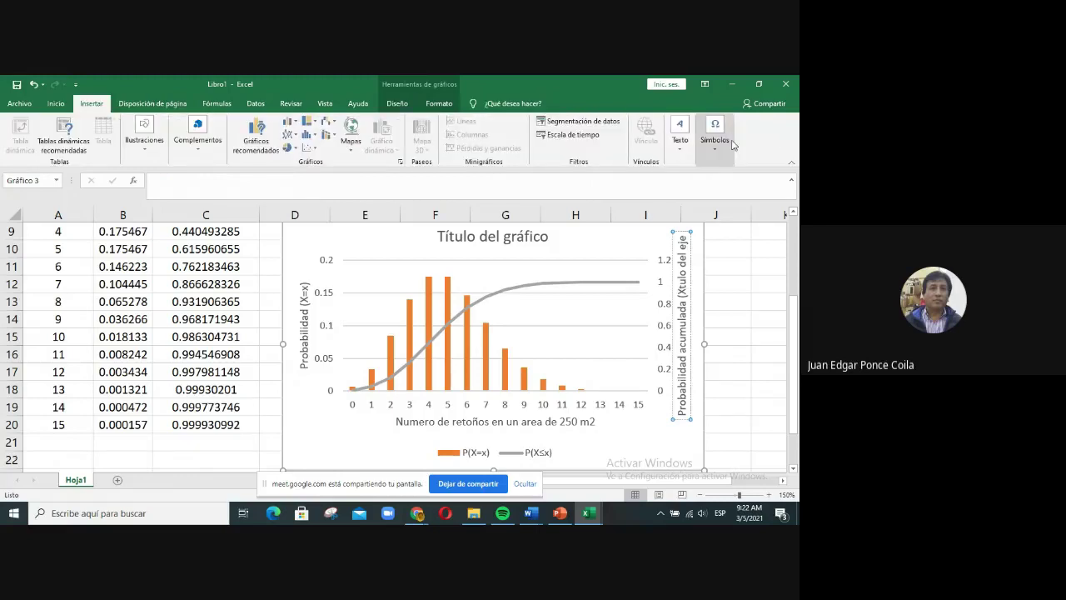
{"action": "left_click", "coordinate": [732, 143]}
{"action": "left_click", "coordinate": [730, 149]}
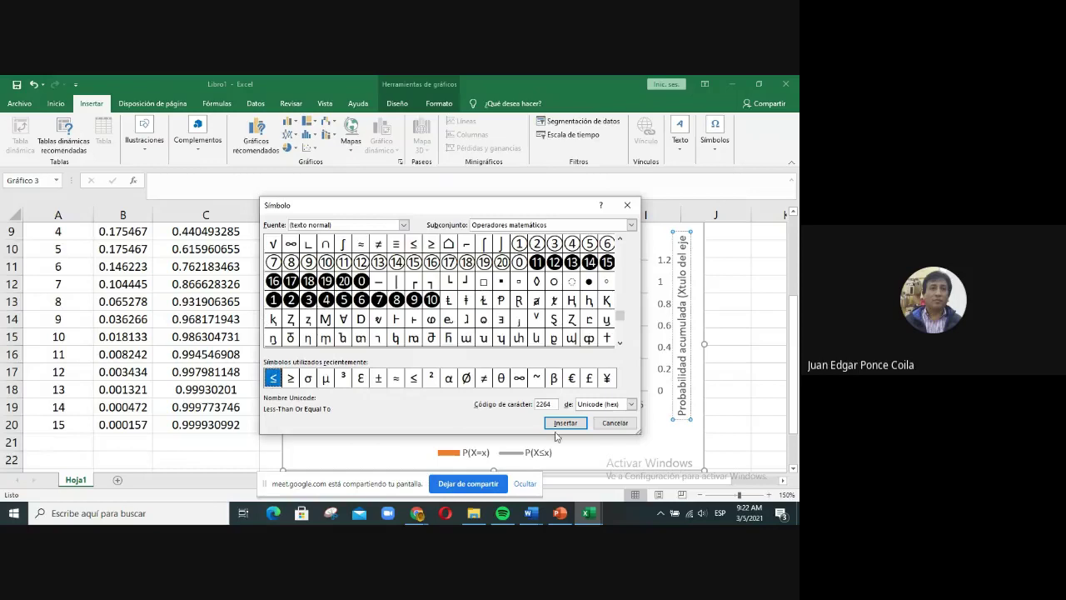
{"action": "left_click", "coordinate": [565, 422]}
{"action": "left_click", "coordinate": [614, 422]}
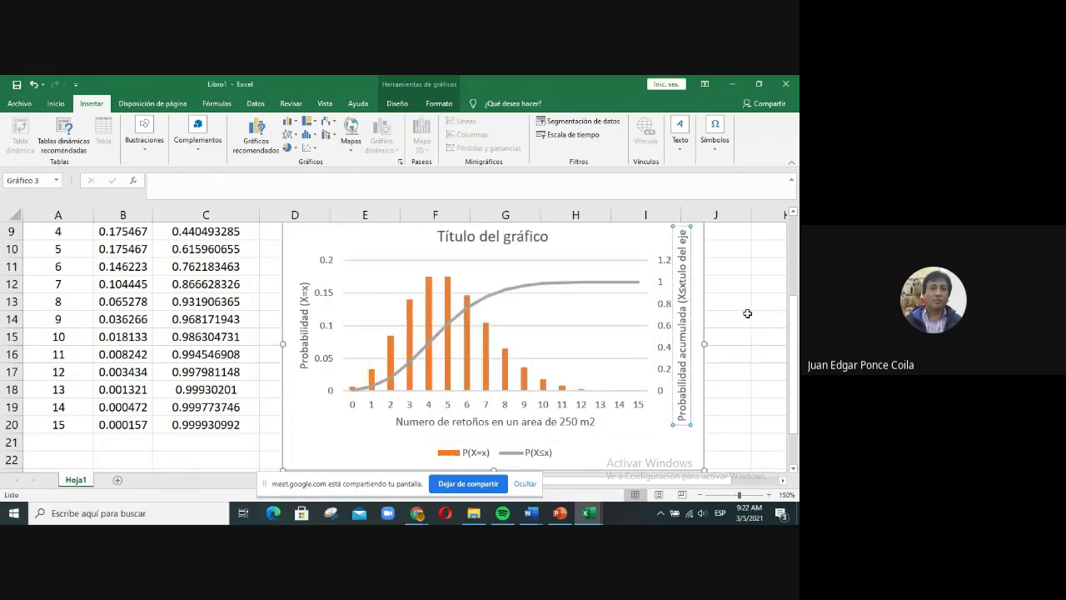
Step: Complete the secondary axis title as "Probabilidad acumulada (X≤x)" by adding "x)" and deleting the leftover placeholder text
{"action": "type", "text": "x)"}
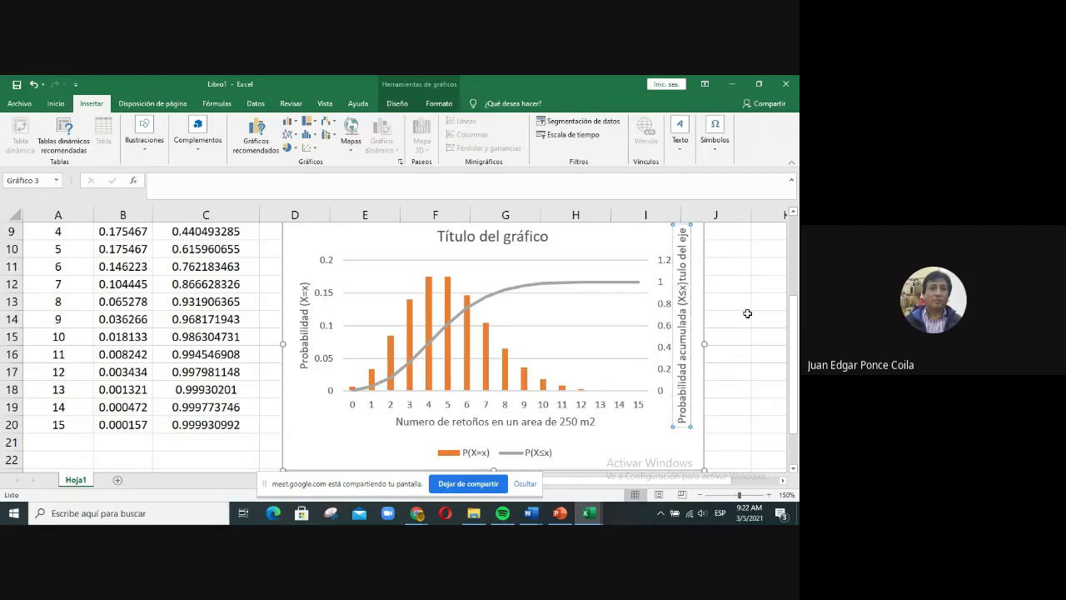
{"action": "key", "text": "Delete"}
{"action": "key", "text": "Delete"}
{"action": "key", "text": "Delete"}
{"action": "key", "text": "Delete"}
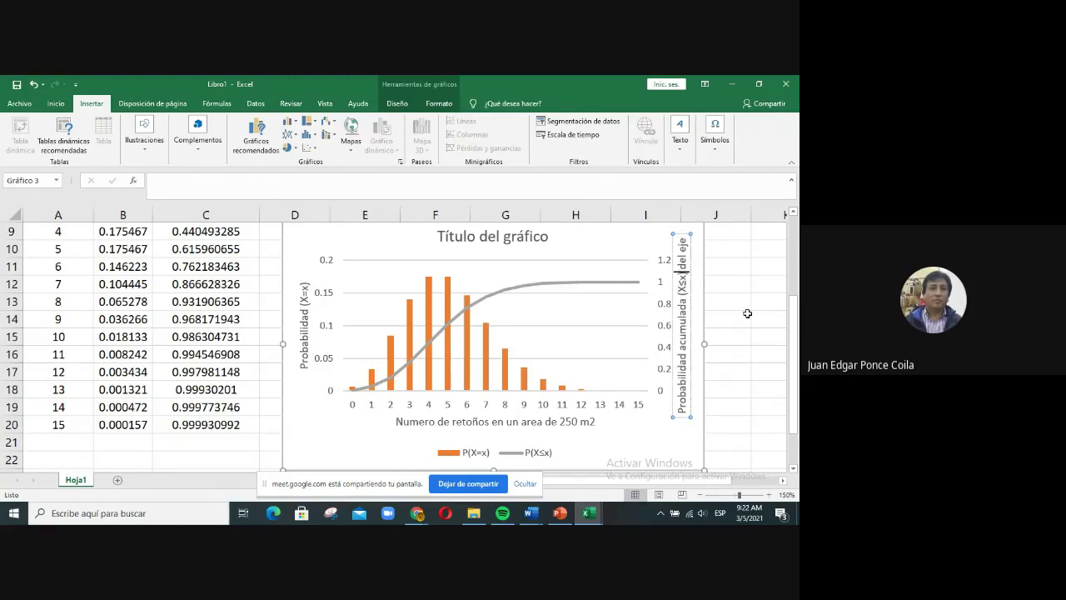
{"action": "key", "text": "Delete"}
{"action": "key", "text": "Delete"}
{"action": "key", "text": "Delete"}
{"action": "key", "text": "Delete"}
{"action": "key", "text": "Delete"}
{"action": "key", "text": "Delete"}
{"action": "key", "text": "Delete"}
{"action": "key", "text": "Delete"}
{"action": "left_click", "coordinate": [634, 457]}
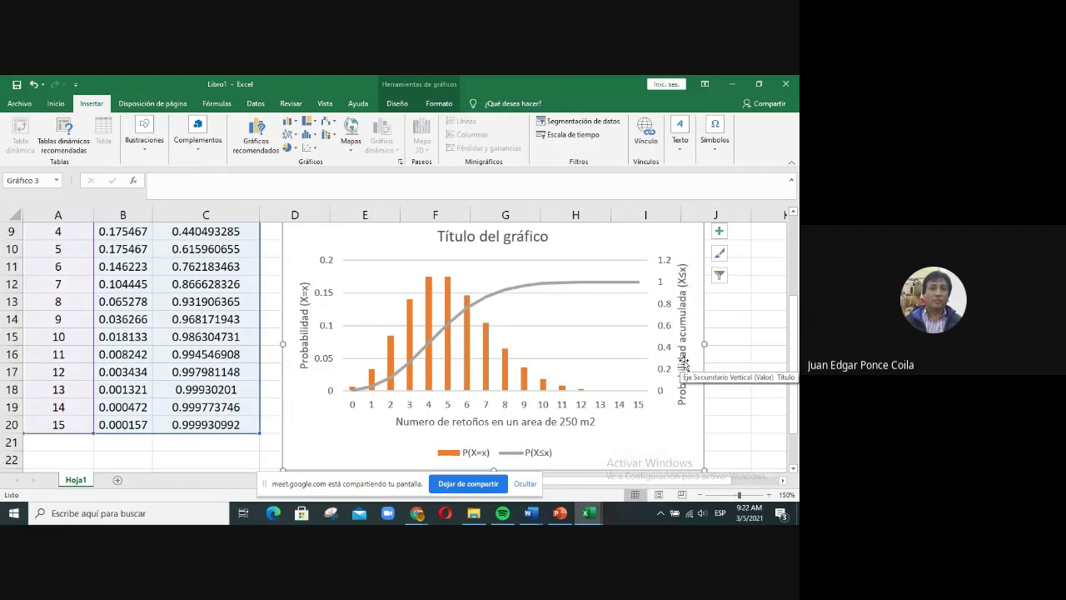
Step: Replace the word "Título" in the chart title with "Distribucion de Poisson para"
{"action": "left_click", "coordinate": [485, 239]}
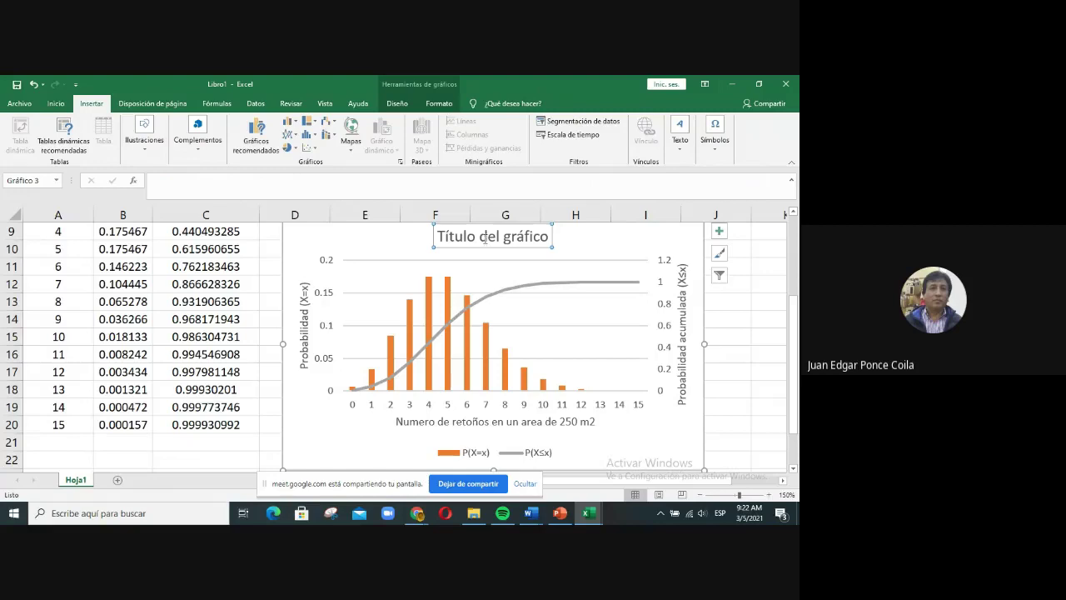
{"action": "right_click", "coordinate": [485, 239]}
{"action": "left_click", "coordinate": [475, 238]}
{"action": "key", "text": "BackSpace"}
{"action": "key", "text": "BackSpace"}
{"action": "key", "text": "BackSpace"}
{"action": "key", "text": "BackSpace"}
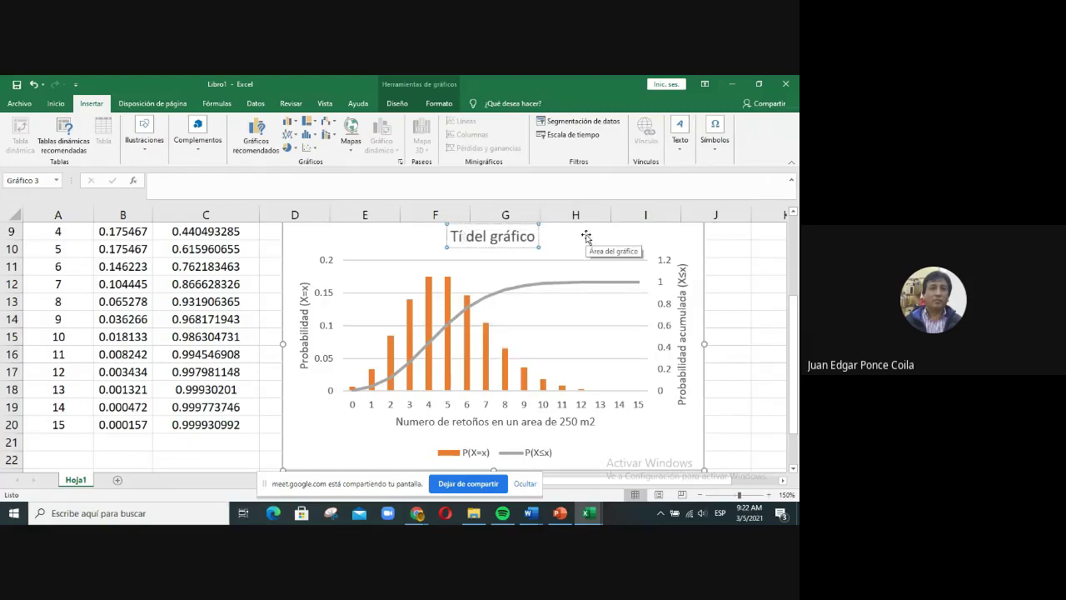
{"action": "key", "text": "BackSpace"}
{"action": "key", "text": "BackSpace"}
{"action": "type", "text": "Dis"}
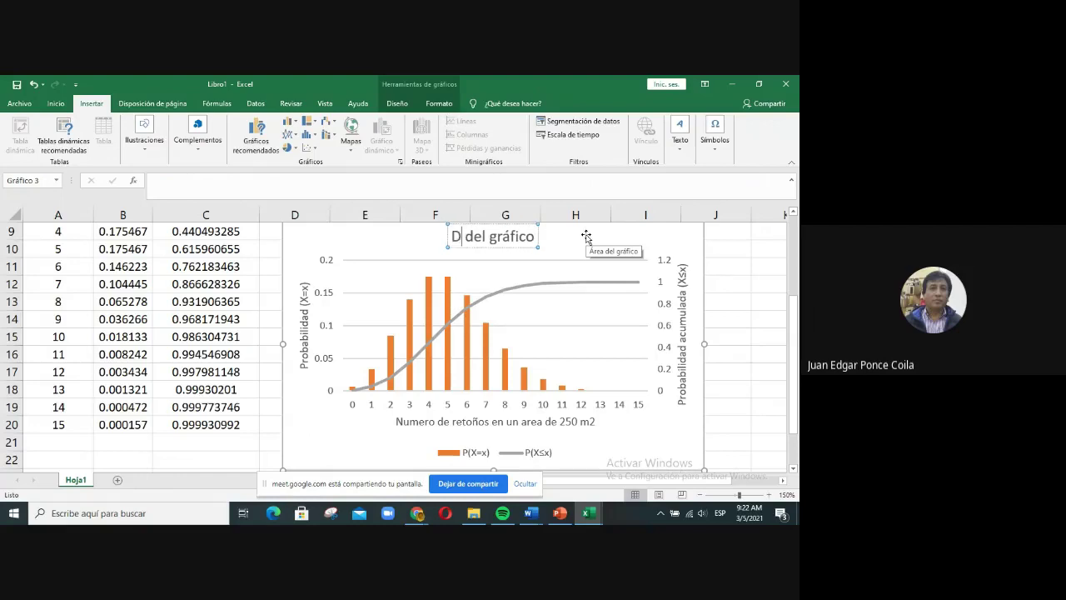
{"action": "type", "text": "tribucio"}
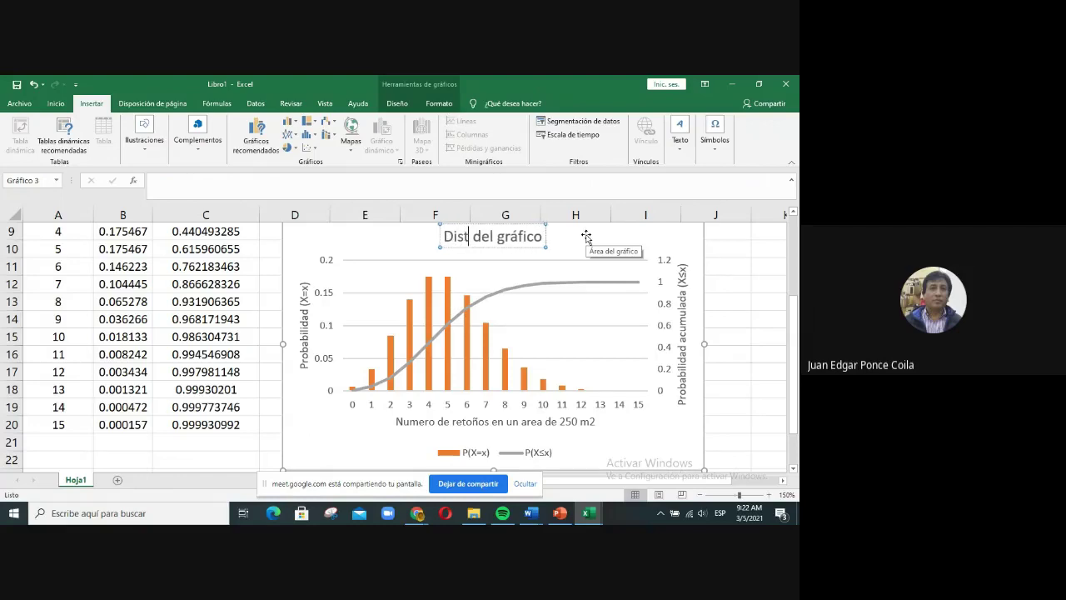
{"action": "type", "text": "n de po"}
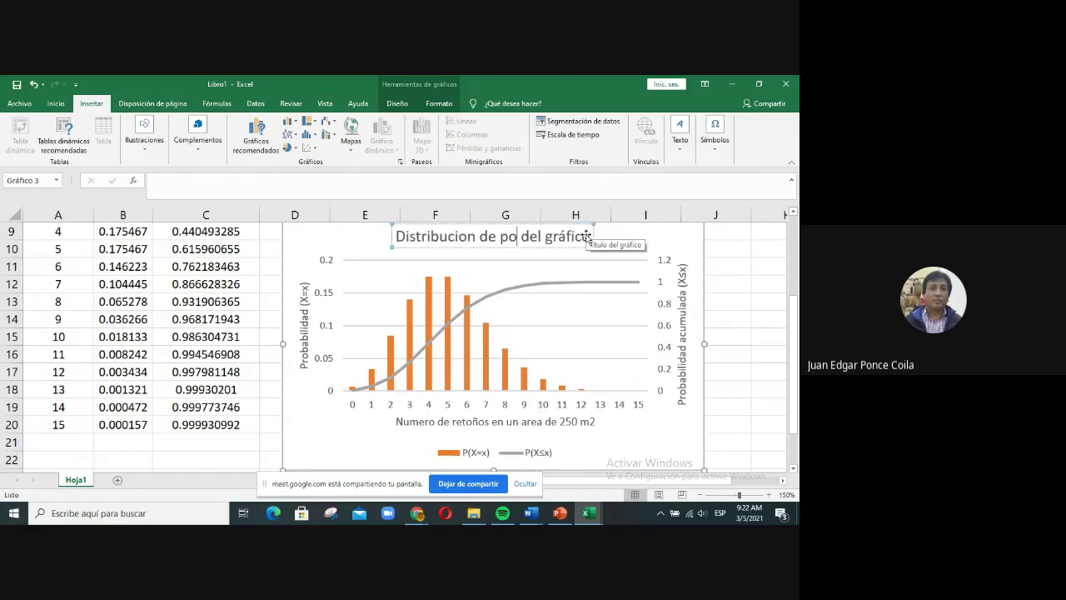
{"action": "key", "text": "BackSpace"}
{"action": "key", "text": "BackSpace"}
{"action": "type", "text": "Po"}
{"action": "type", "text": "isson "}
{"action": "type", "text": "para"}
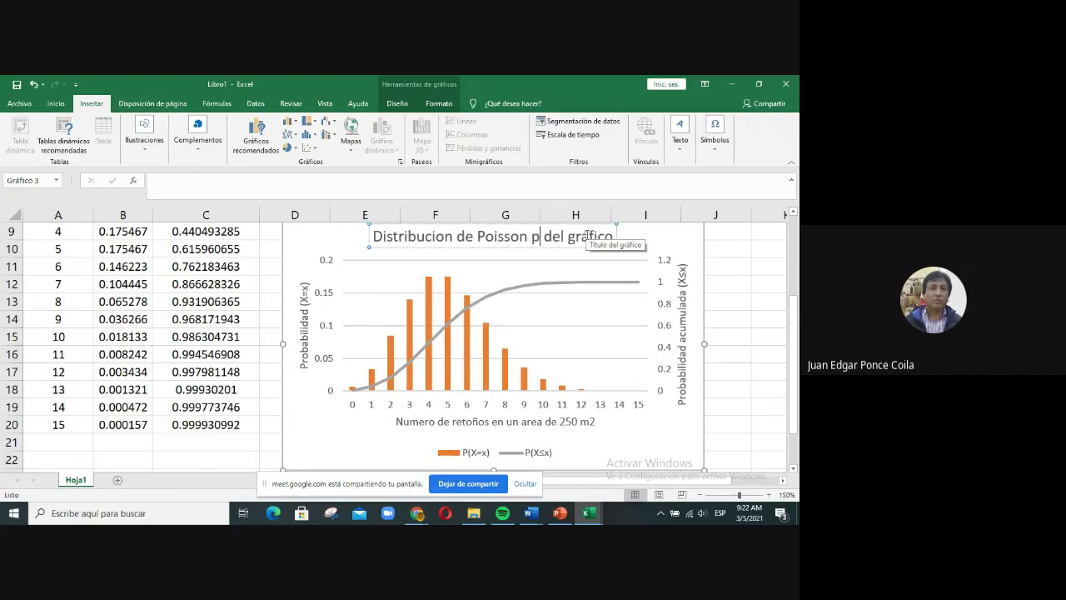
Step: Continue the chart title after "para" with "Lambda = 5 retoños en un area de 250 m2"
{"action": "type", "text": " Lamb"}
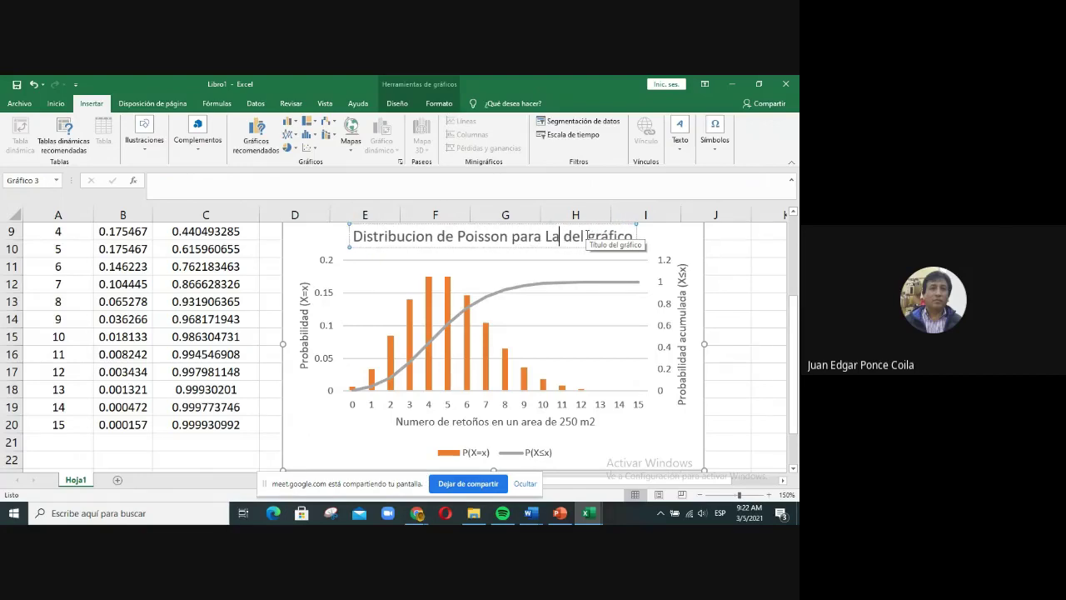
{"action": "type", "text": "da"}
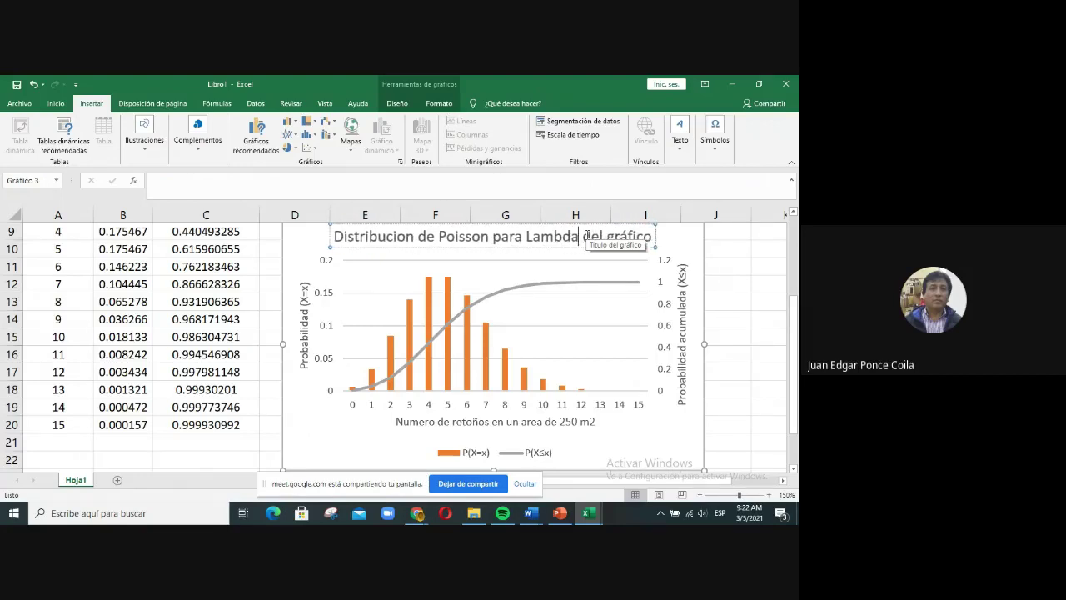
{"action": "type", "text": " = "}
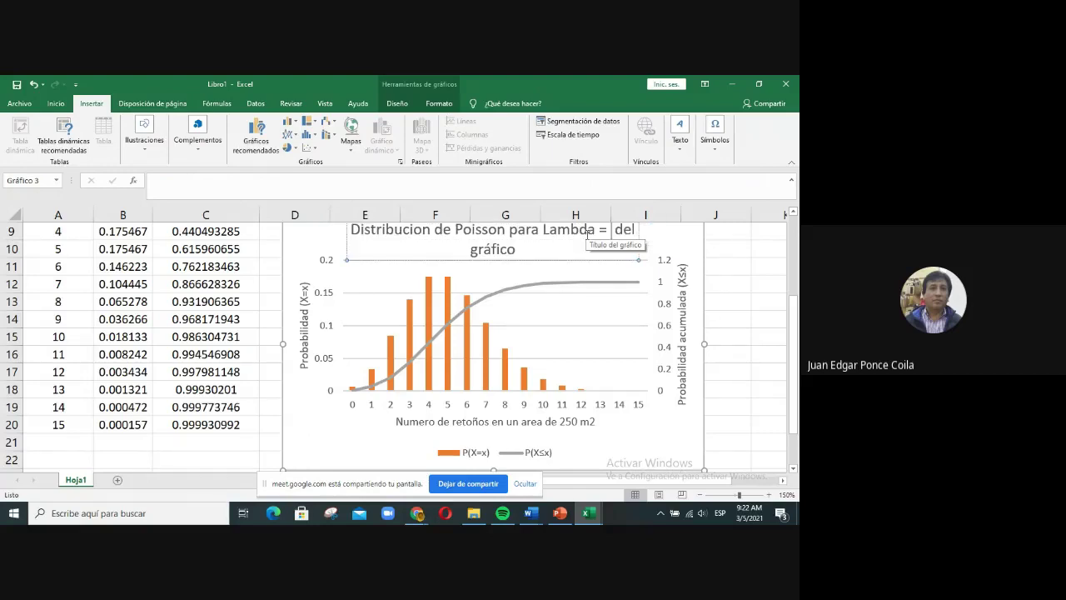
{"action": "type", "text": "5"}
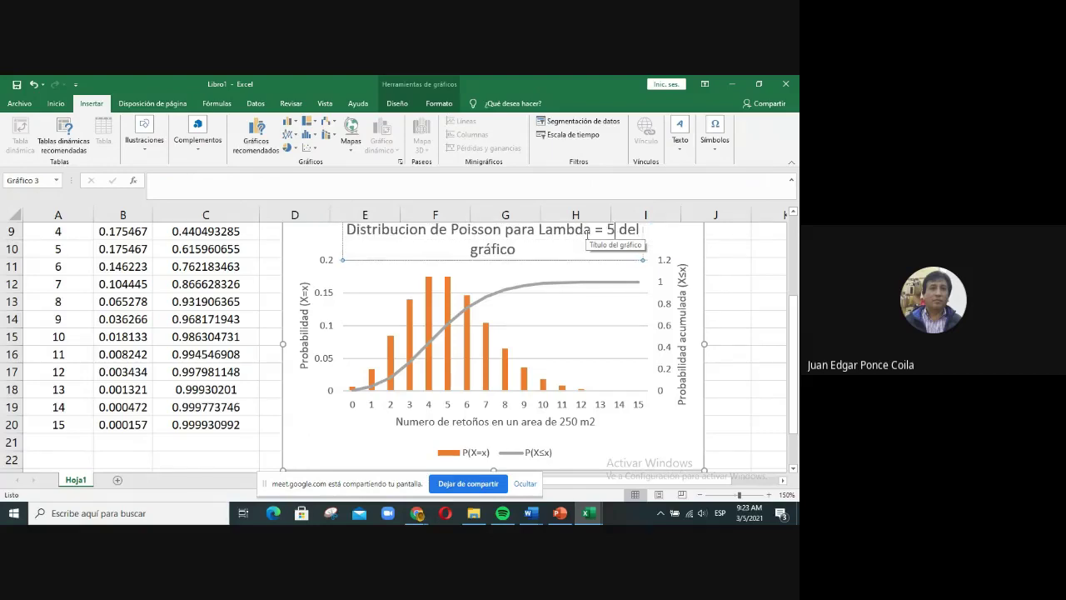
{"action": "type", "text": " retoños"}
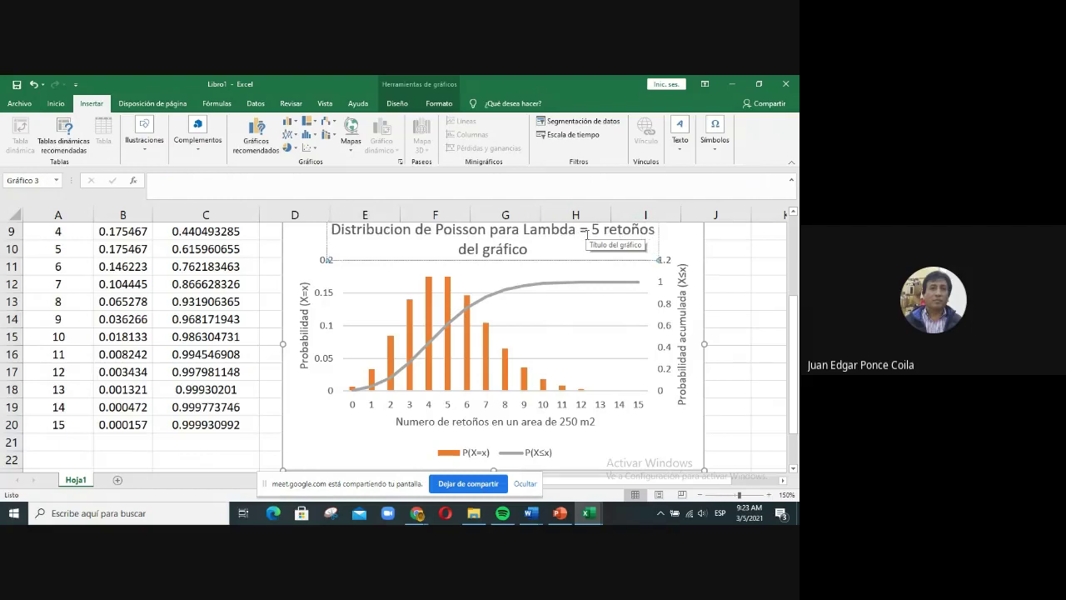
{"action": "type", "text": " en un"}
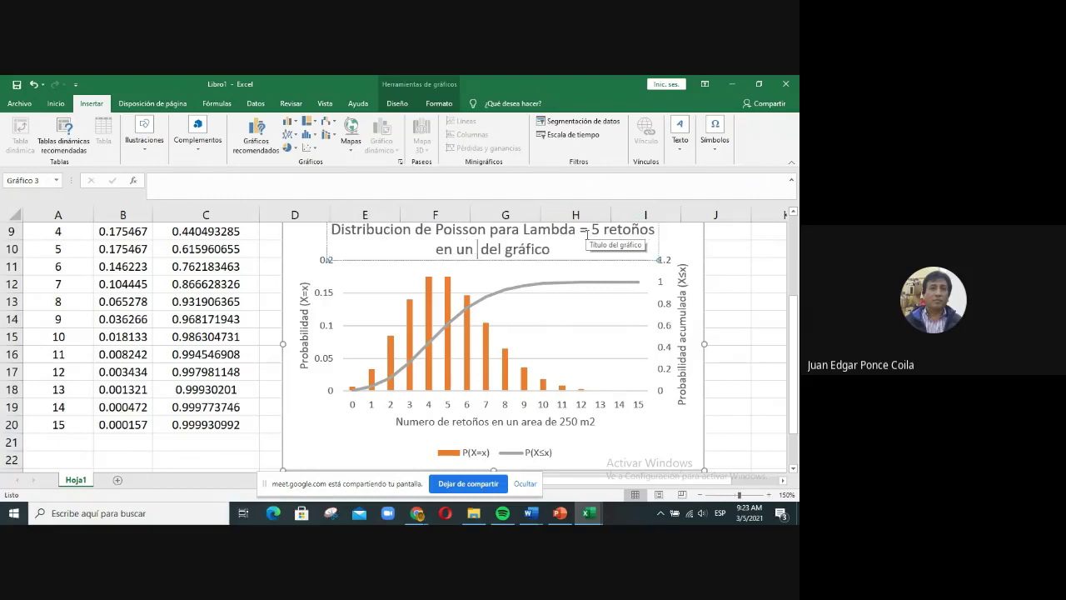
{"action": "type", "text": " area de 2"}
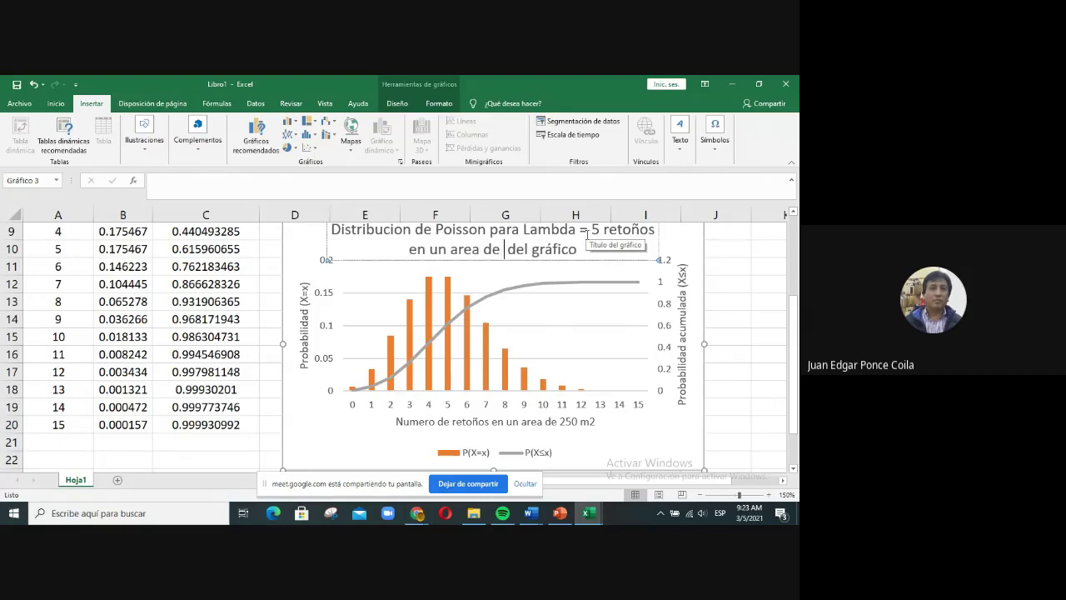
{"action": "type", "text": "50 m2"}
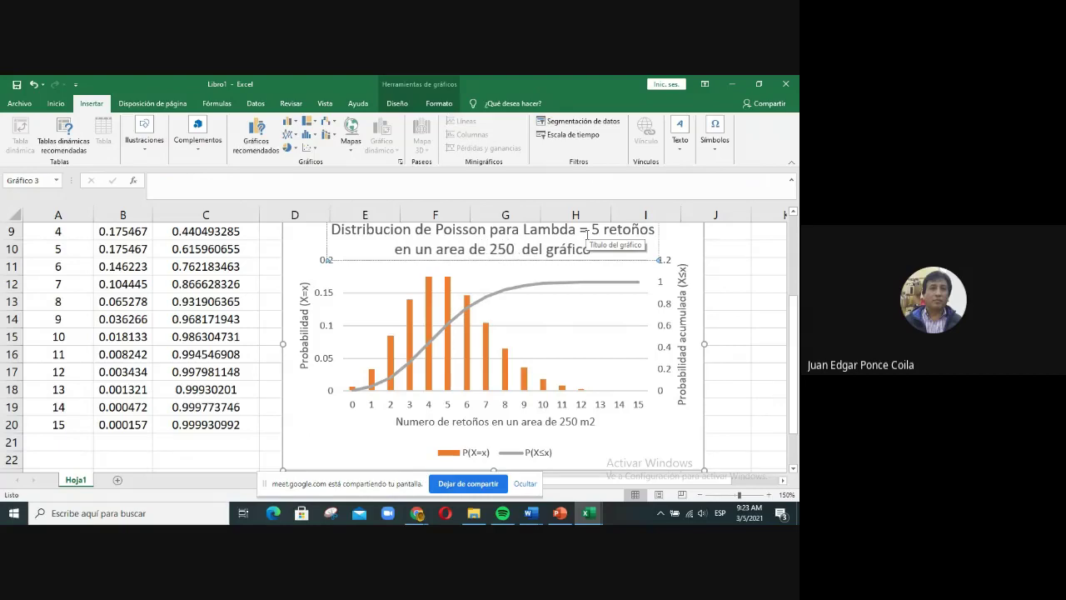
Step: Delete the leftover placeholder words "del gráfico" from the end of the chart title and leave title editing
{"action": "key", "text": "Delete"}
{"action": "key", "text": "Delete"}
{"action": "key", "text": "Delete"}
{"action": "key", "text": "Delete"}
{"action": "key", "text": "Delete"}
{"action": "key", "text": "Delete"}
{"action": "key", "text": "Delete"}
{"action": "key", "text": "Delete"}
{"action": "key", "text": "Delete"}
{"action": "key", "text": "Delete"}
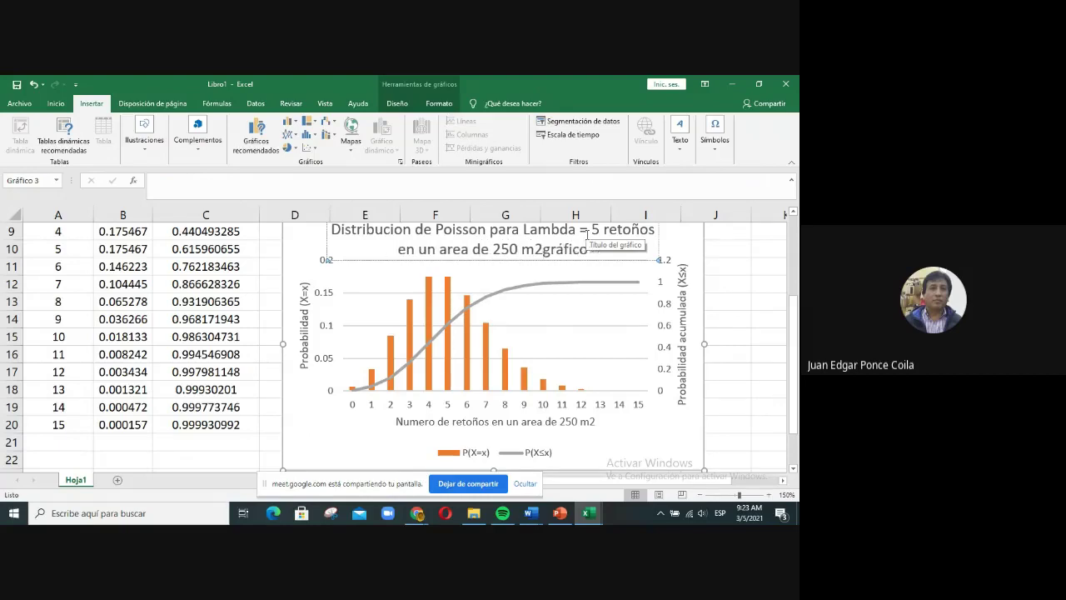
{"action": "key", "text": "Delete"}
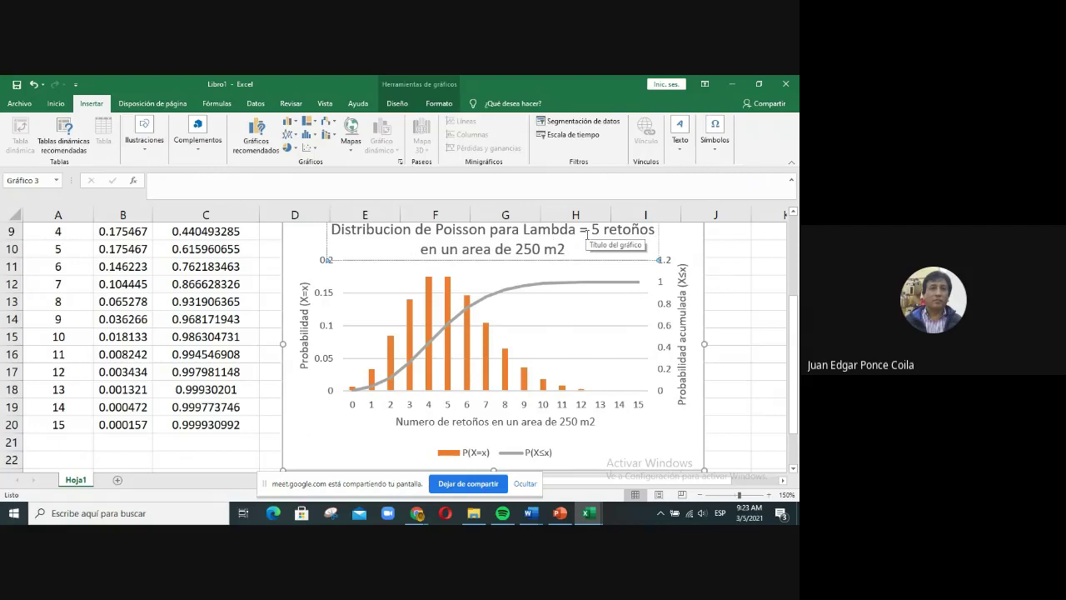
{"action": "left_click", "coordinate": [713, 279]}
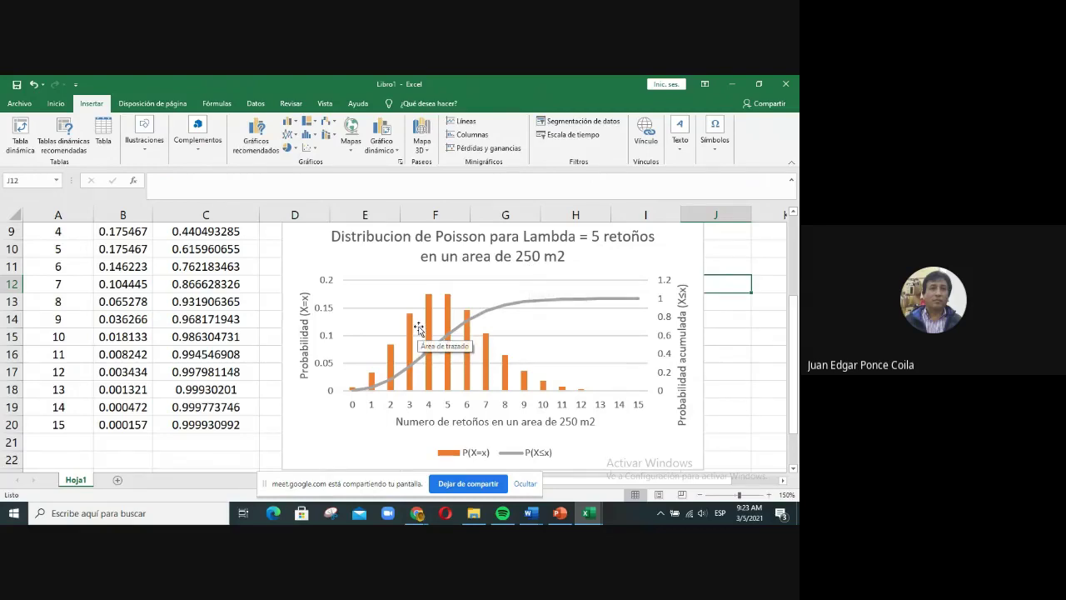
Step: Enter the label "a) P(X=0)?" in cell A22 for the exercise's first question
{"action": "scroll", "coordinate": [418, 326], "scroll_direction": "up", "scroll_amount": 2}
{"action": "scroll", "coordinate": [418, 327], "scroll_direction": "down", "scroll_amount": 2}
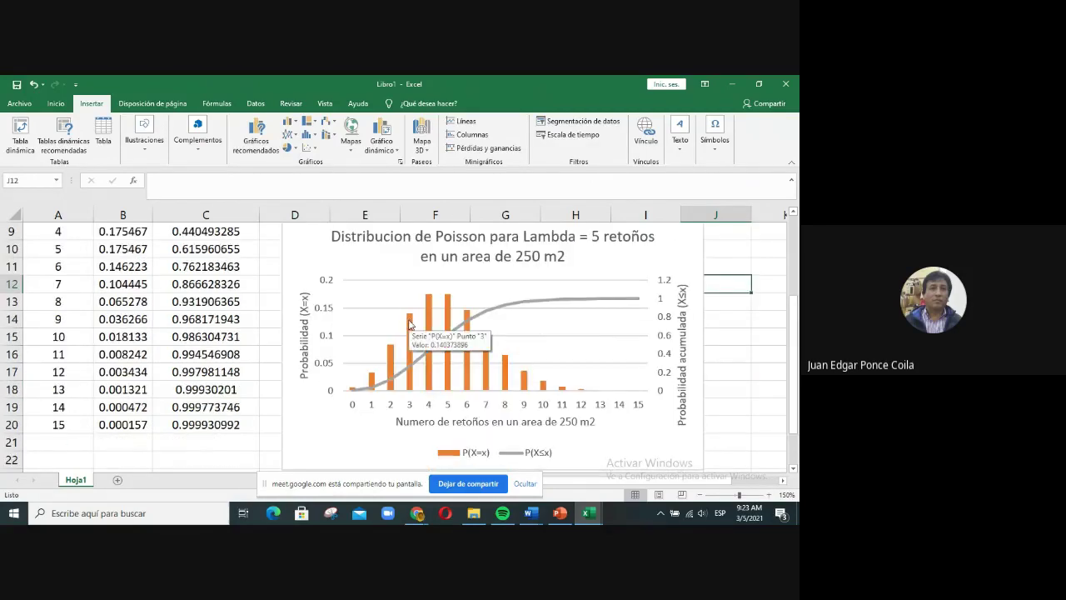
{"action": "scroll", "coordinate": [409, 324], "scroll_direction": "up", "scroll_amount": 2}
{"action": "scroll", "coordinate": [409, 324], "scroll_direction": "down", "scroll_amount": 4}
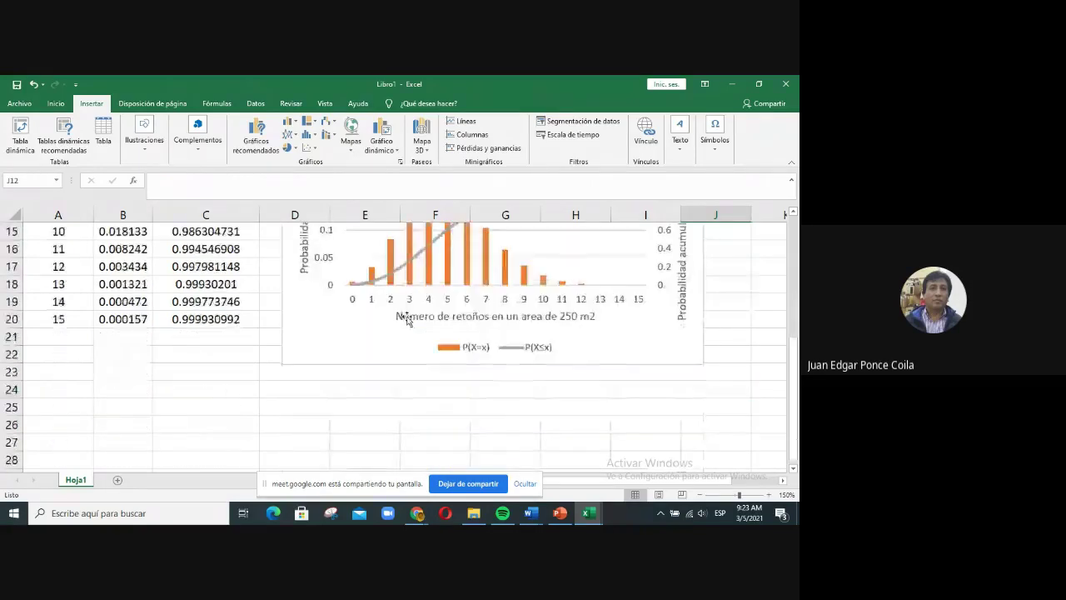
{"action": "left_click", "coordinate": [56, 356]}
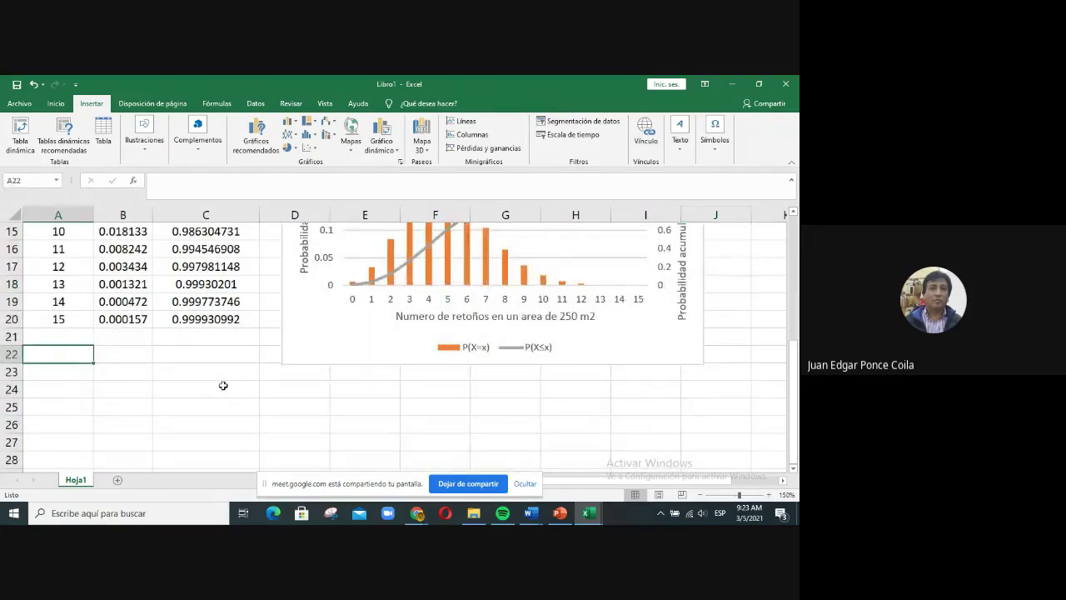
{"action": "type", "text": "a)"}
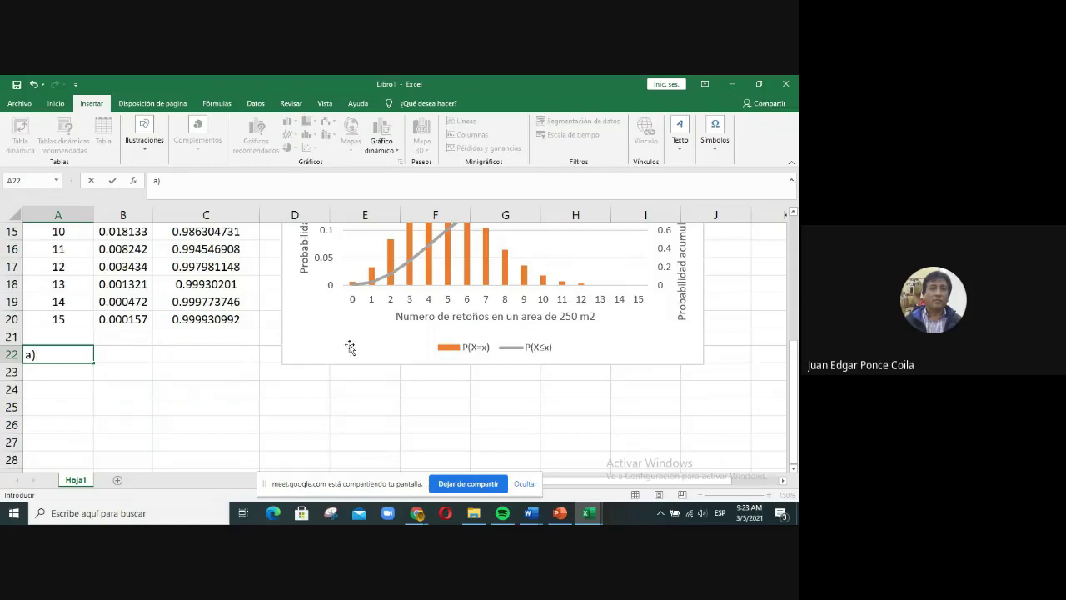
{"action": "scroll", "coordinate": [348, 348], "scroll_direction": "up", "scroll_amount": 3}
{"action": "scroll", "coordinate": [349, 348], "scroll_direction": "up", "scroll_amount": 1}
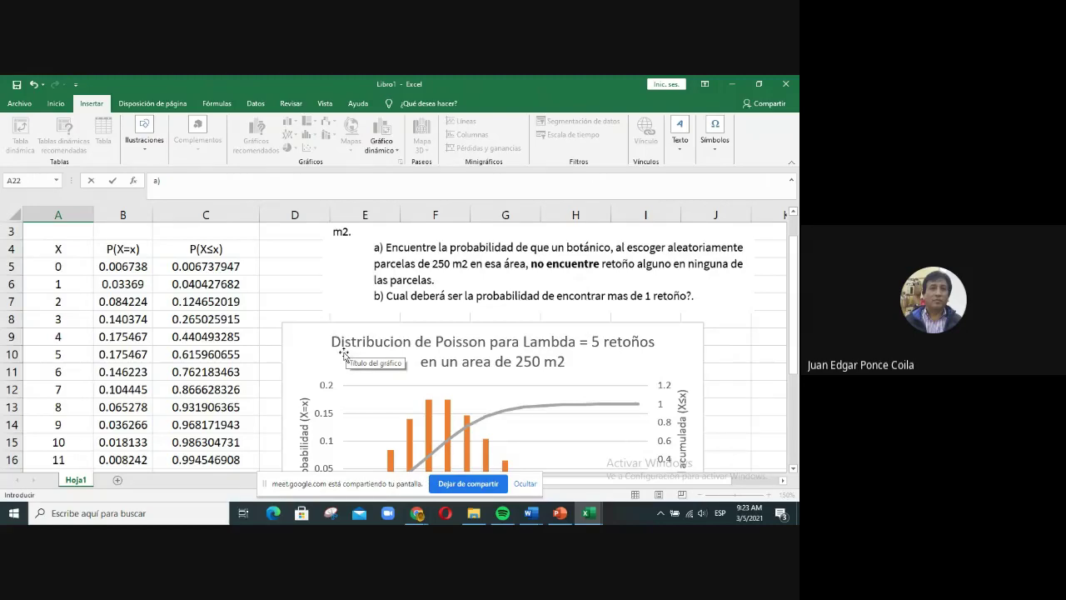
{"action": "scroll", "coordinate": [344, 357], "scroll_direction": "down", "scroll_amount": 1}
{"action": "scroll", "coordinate": [344, 367], "scroll_direction": "up", "scroll_amount": 2}
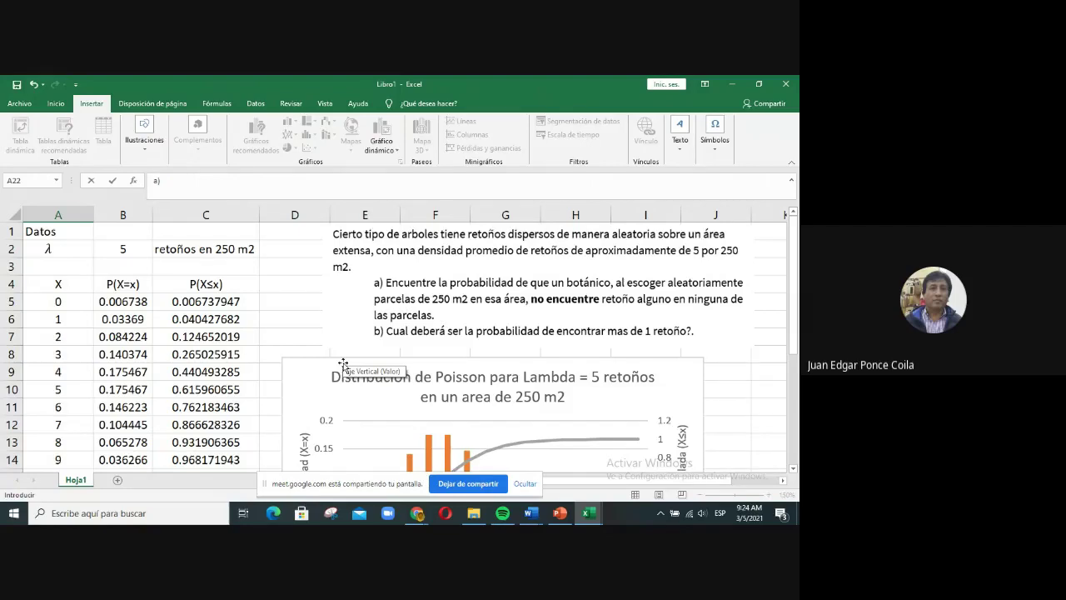
{"action": "scroll", "coordinate": [337, 371], "scroll_direction": "down", "scroll_amount": 4}
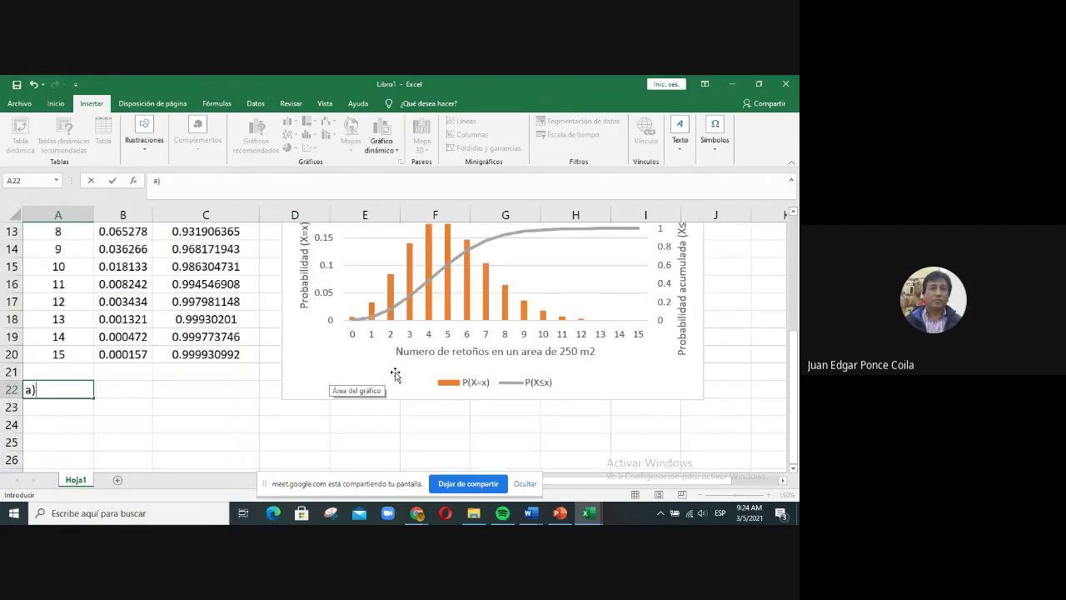
{"action": "type", "text": "P(X=0)?"}
{"action": "key", "text": "Return"}
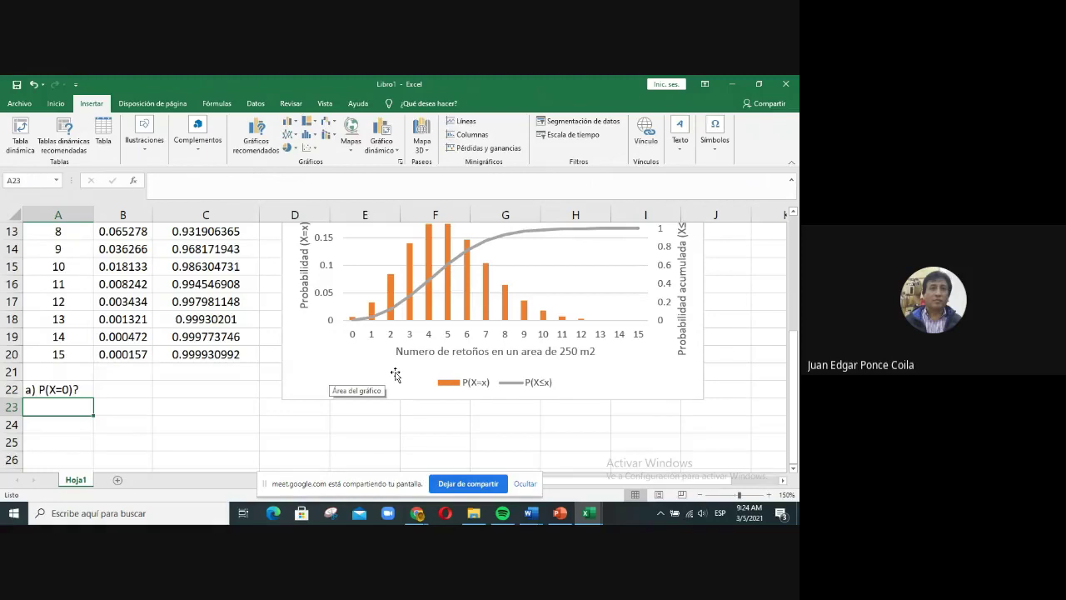
Step: Enter the formula =B5 in cell B22 to answer question a) from the probability table
{"action": "key", "text": "Right"}
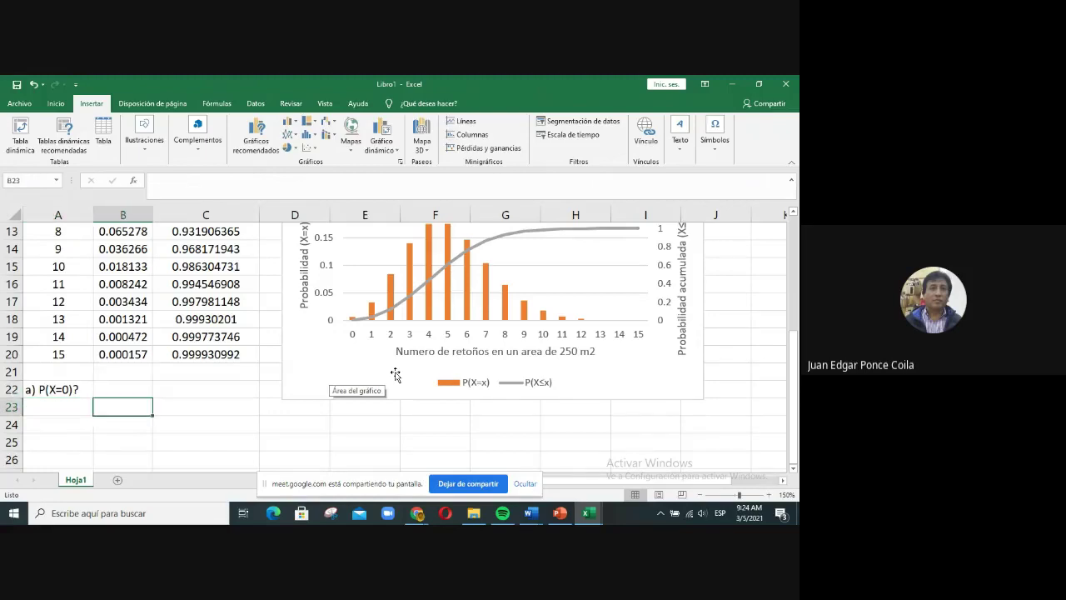
{"action": "key", "text": "Up"}
{"action": "type", "text": "="}
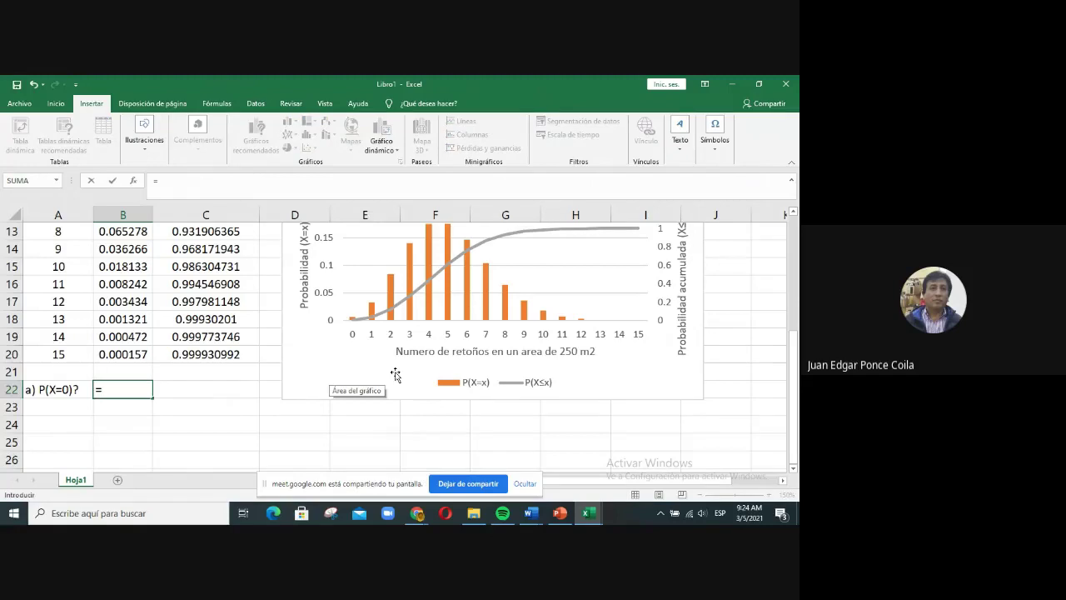
{"action": "key", "text": "Up"}
{"action": "key", "text": "Up"}
{"action": "key", "text": "Up"}
{"action": "key", "text": "Up"}
{"action": "key", "text": "Up"}
{"action": "key", "text": "Up"}
{"action": "key", "text": "Up"}
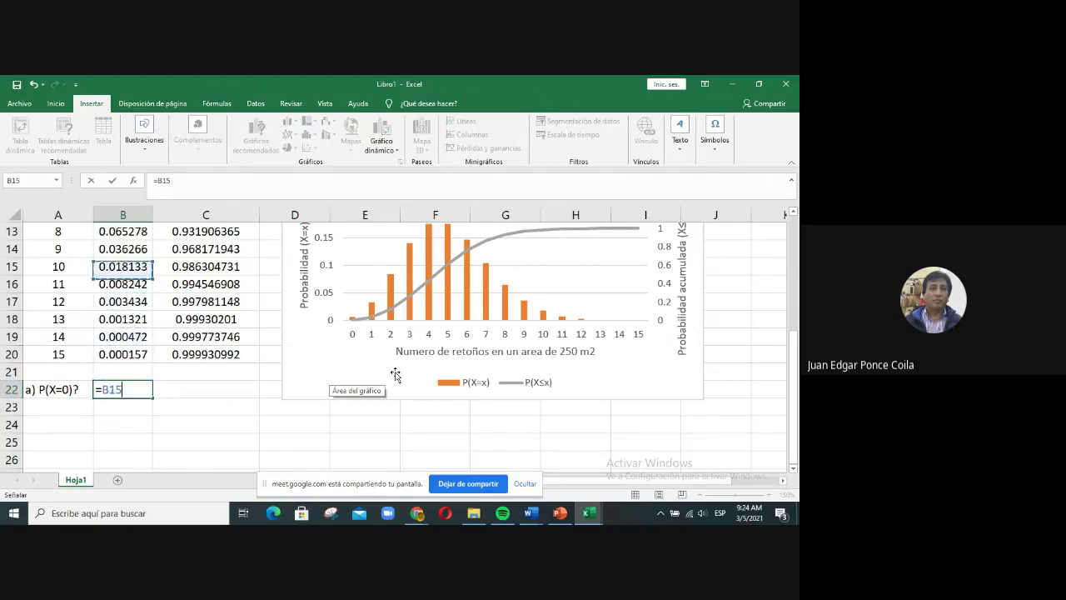
{"action": "key", "text": "Up"}
{"action": "key", "text": "Up"}
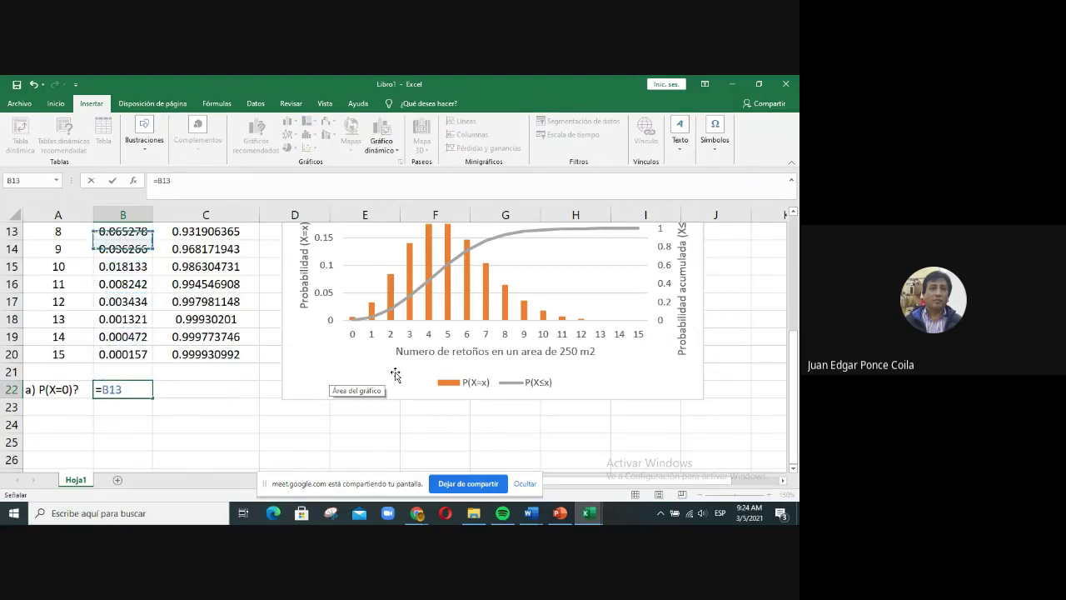
{"action": "key", "text": "Up"}
{"action": "key", "text": "Up"}
{"action": "key", "text": "Up"}
{"action": "key", "text": "Up"}
{"action": "key", "text": "Up"}
{"action": "key", "text": "Up"}
{"action": "key", "text": "Up"}
{"action": "key", "text": "Up"}
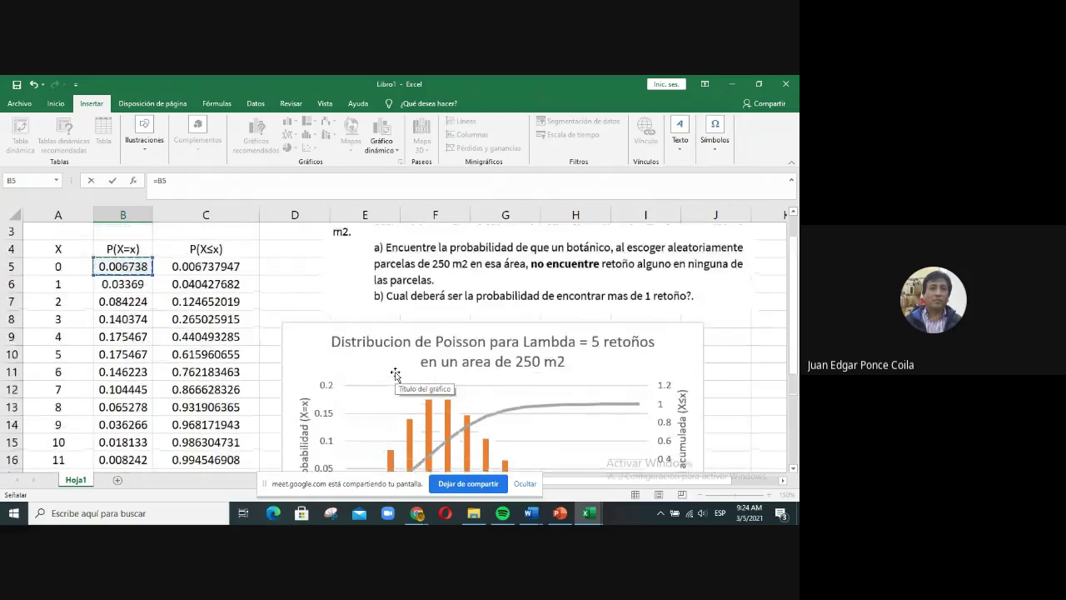
{"action": "key", "text": "Return"}
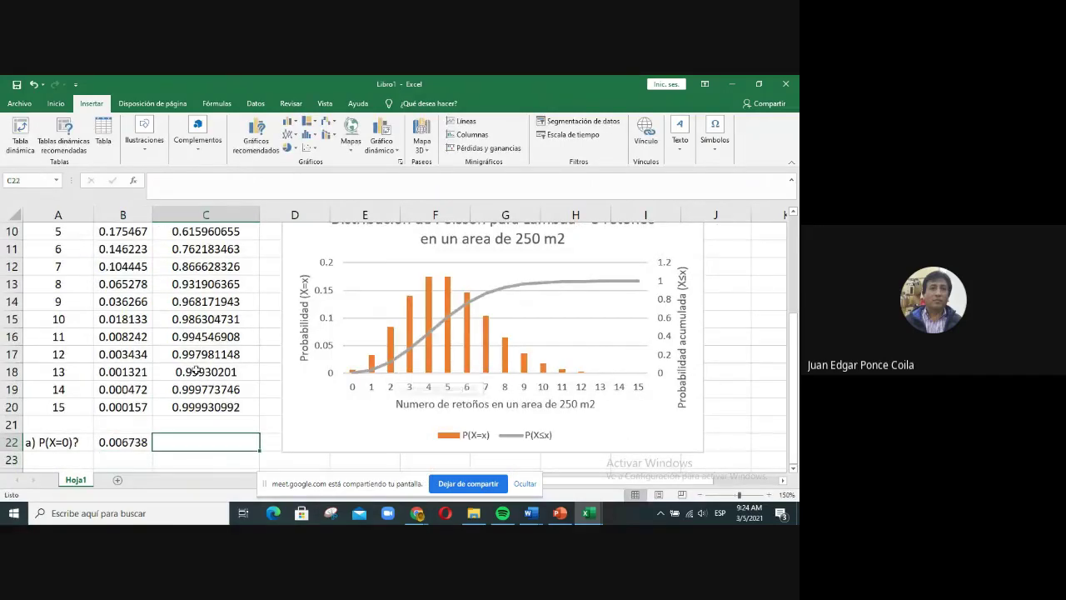
Step: Copy the question a) result from B22 and paste it as a value only into C22
{"action": "left_click", "coordinate": [123, 444]}
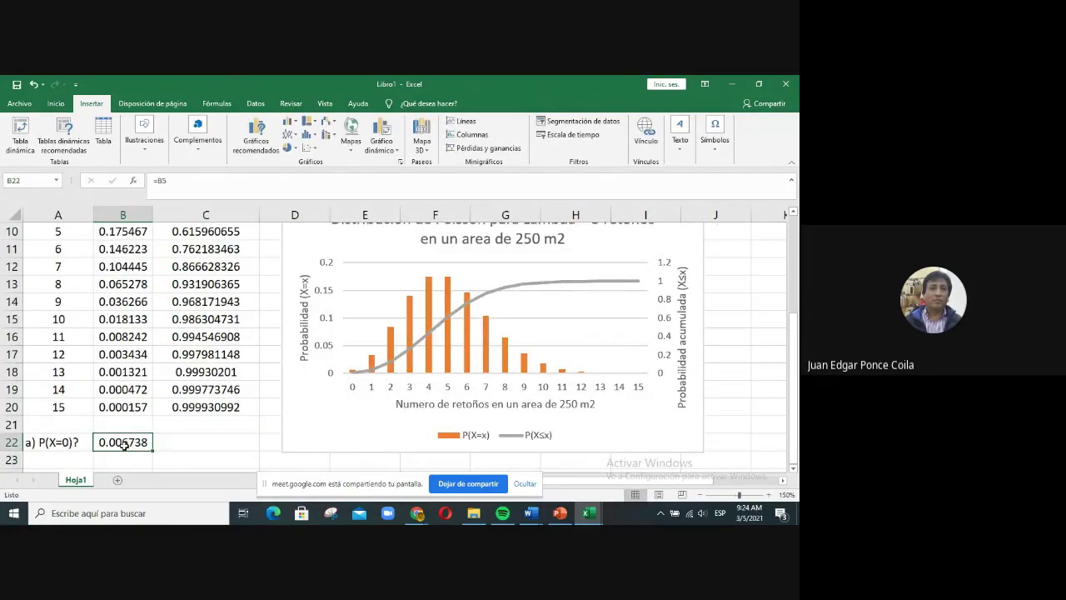
{"action": "key", "text": "ctrl+c"}
{"action": "left_click", "coordinate": [184, 442]}
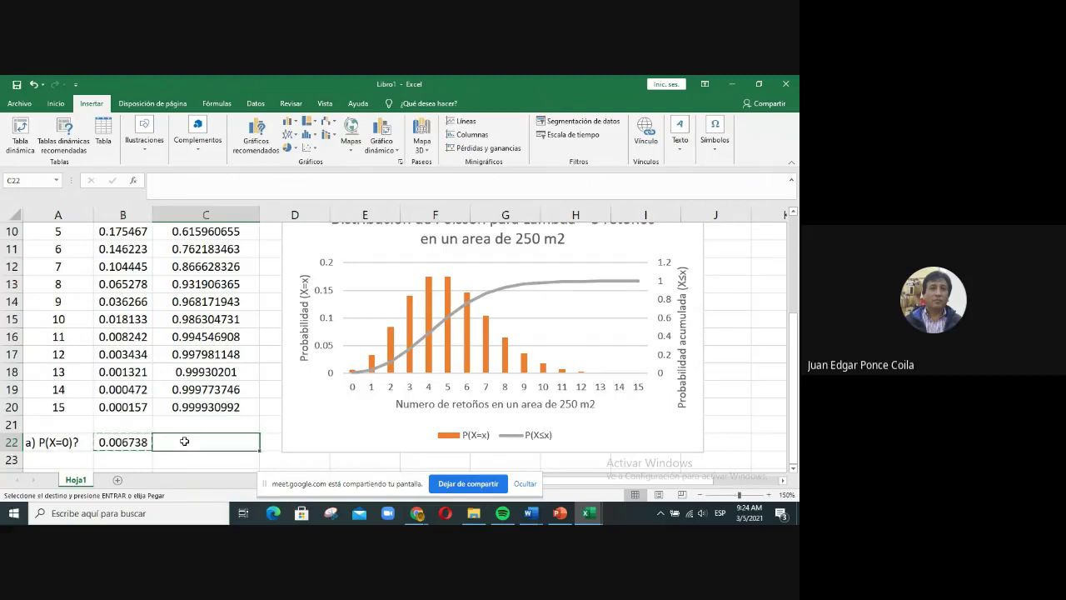
{"action": "right_click", "coordinate": [185, 441]}
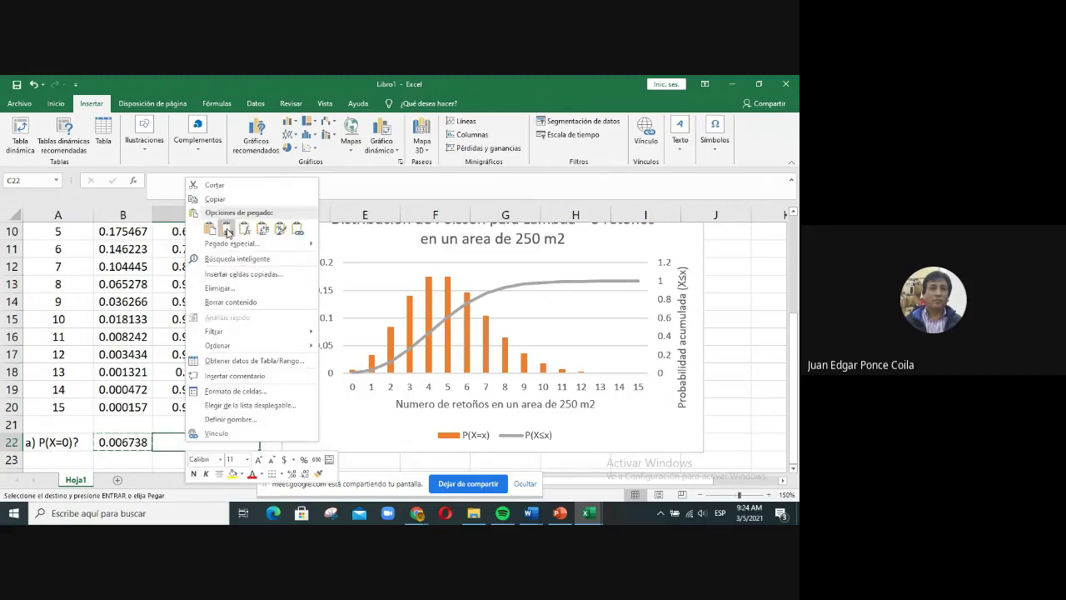
{"action": "left_click", "coordinate": [227, 231]}
Step: Format the pasted question a) result in C22 as a percentage with two decimal places
{"action": "right_click", "coordinate": [214, 442]}
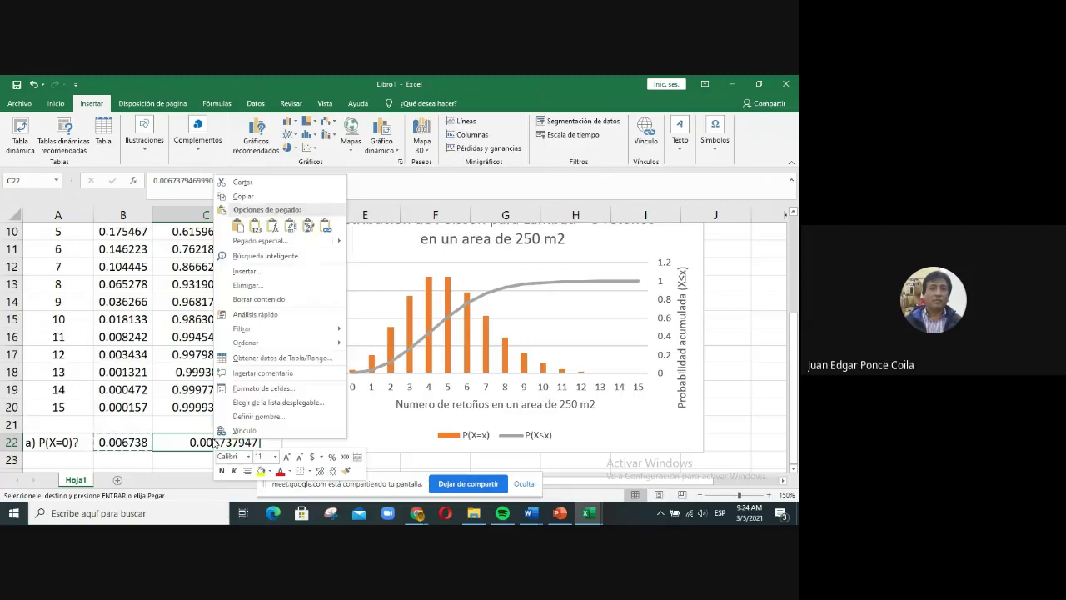
{"action": "key", "text": "Escape"}
{"action": "key", "text": "Escape"}
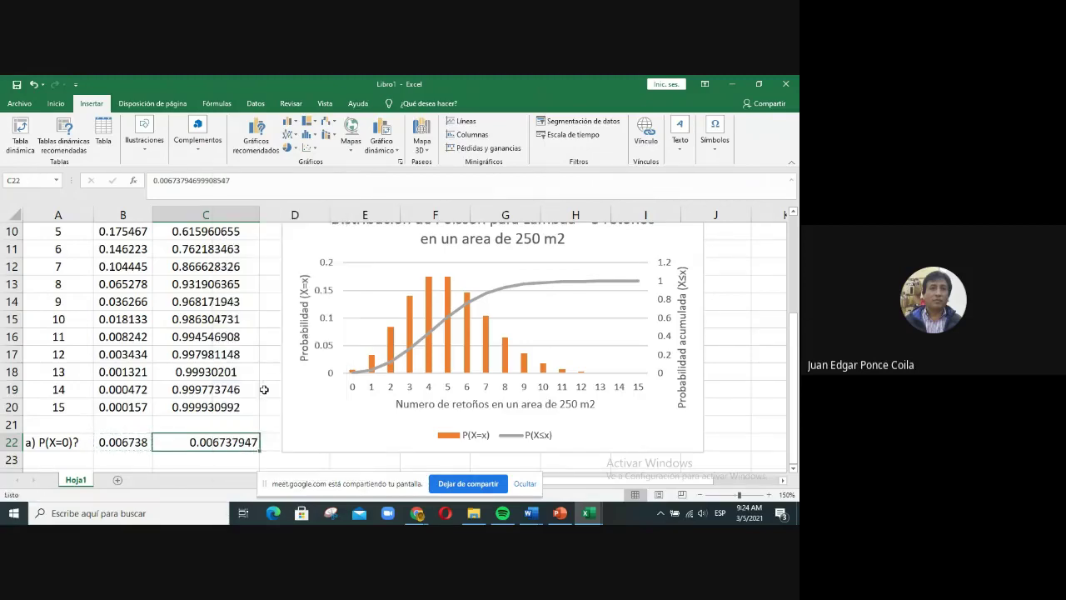
{"action": "key", "text": "ctrl+1"}
{"action": "left_click", "coordinate": [138, 314]}
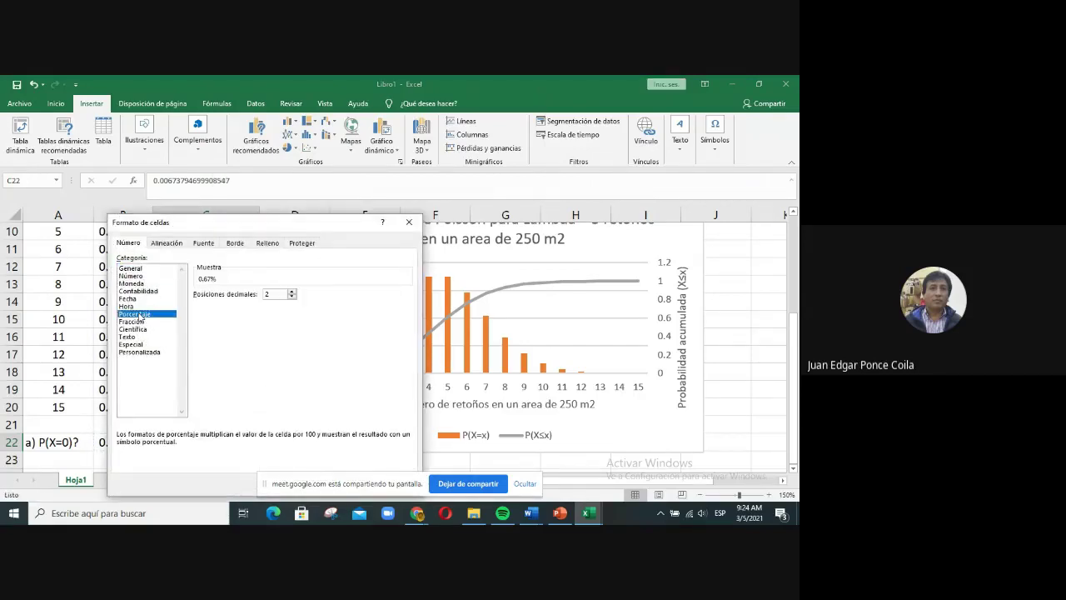
{"action": "key", "text": "Return"}
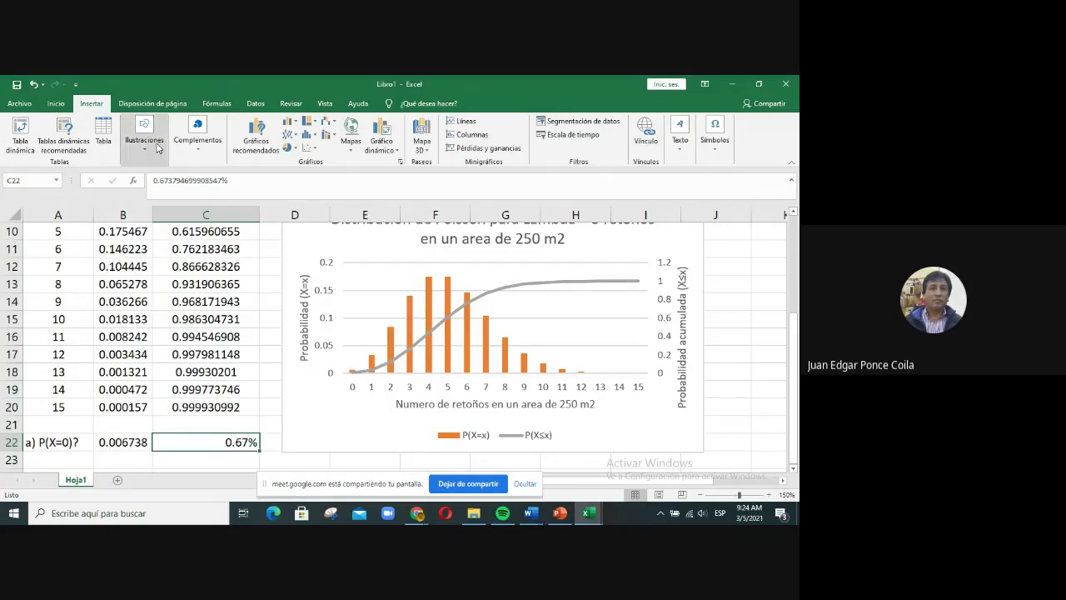
Step: Center the percentage horizontally in cell C22
{"action": "left_click", "coordinate": [55, 104]}
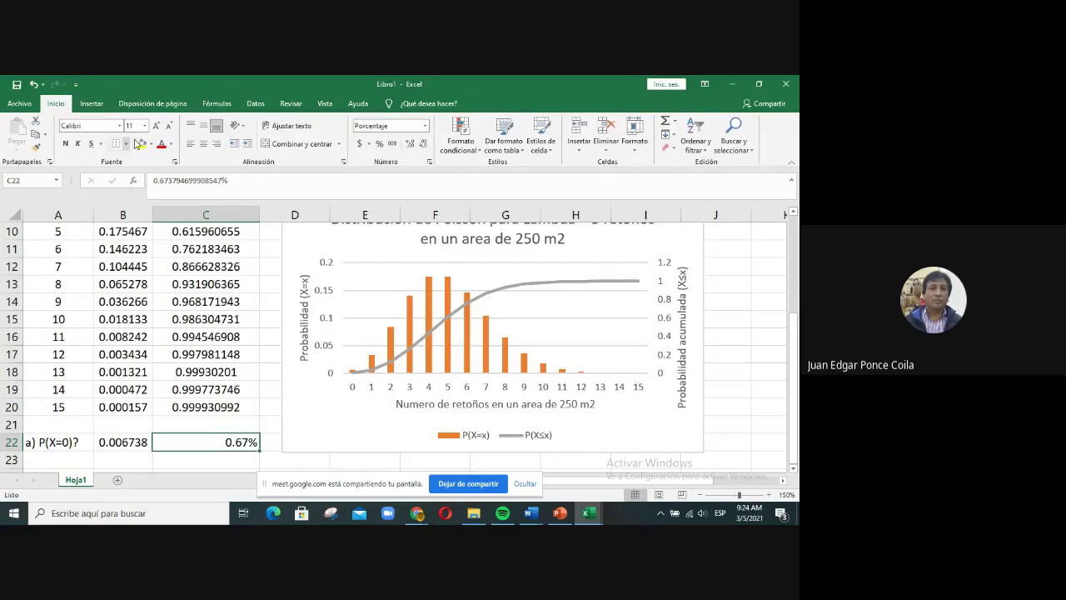
{"action": "left_click", "coordinate": [204, 144]}
{"action": "left_click", "coordinate": [191, 464]}
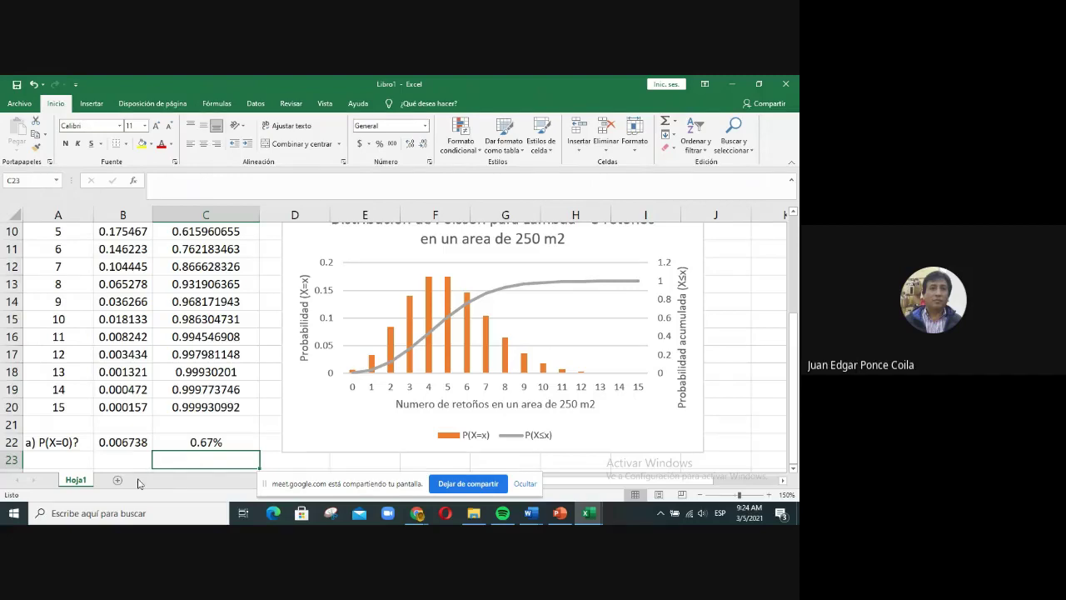
Step: Review the probability table and reread question b) about finding more than 1 shoot
{"action": "scroll", "coordinate": [155, 406], "scroll_direction": "up", "scroll_amount": 1}
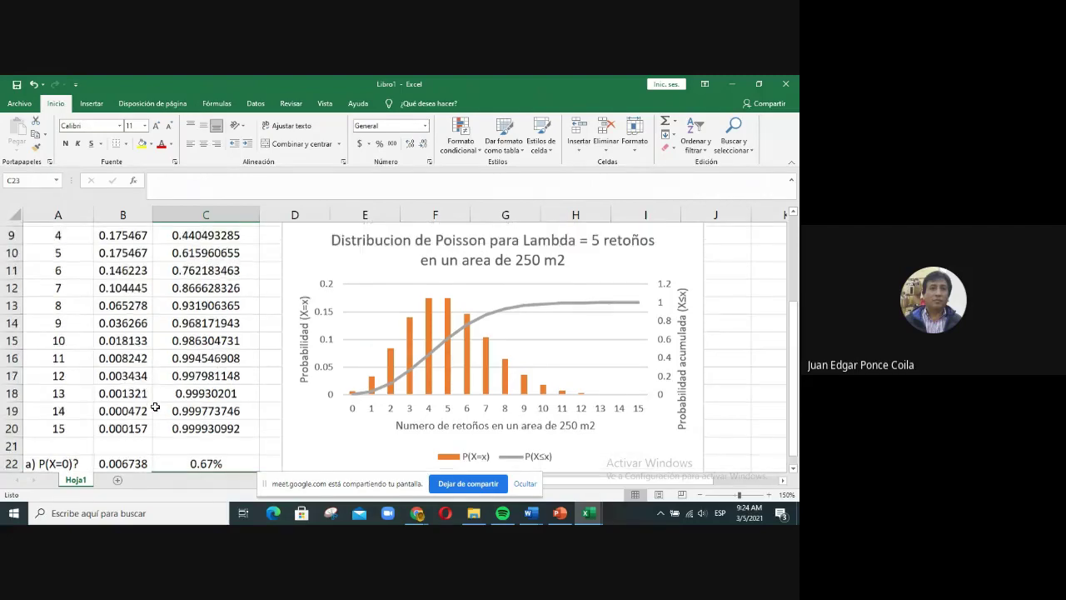
{"action": "scroll", "coordinate": [155, 406], "scroll_direction": "down", "scroll_amount": 3}
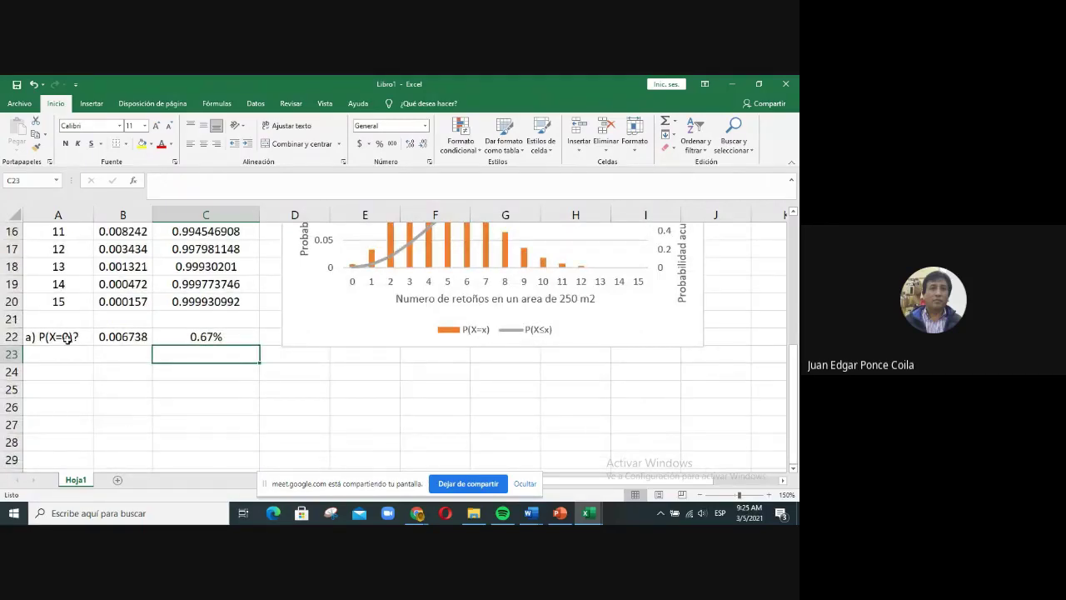
{"action": "scroll", "coordinate": [108, 375], "scroll_direction": "up", "scroll_amount": 1}
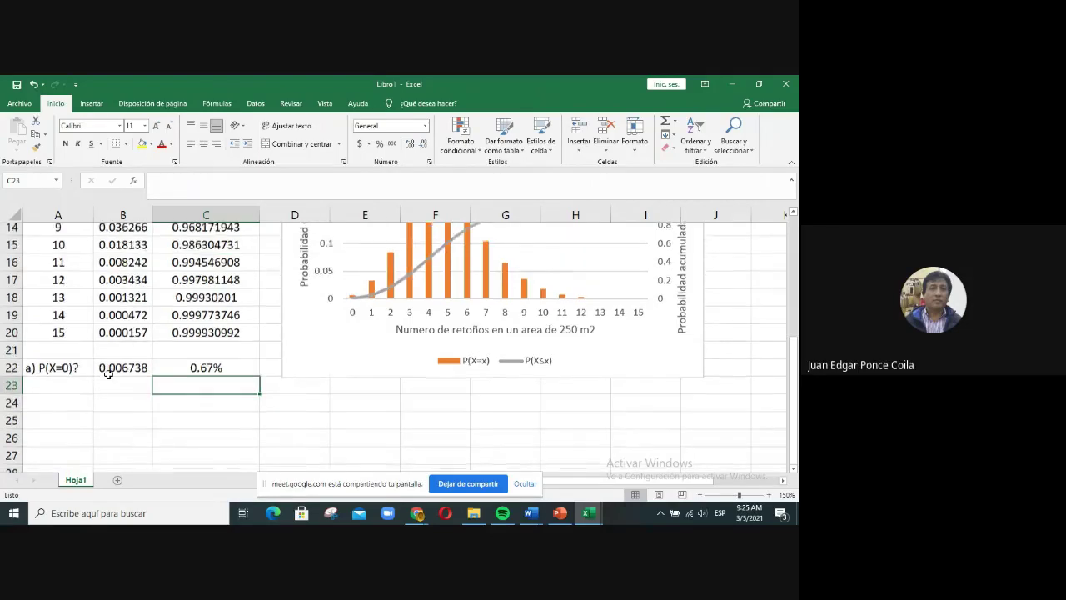
{"action": "scroll", "coordinate": [108, 375], "scroll_direction": "up", "scroll_amount": 2}
{"action": "scroll", "coordinate": [108, 374], "scroll_direction": "down", "scroll_amount": 2}
{"action": "scroll", "coordinate": [108, 374], "scroll_direction": "up", "scroll_amount": 3}
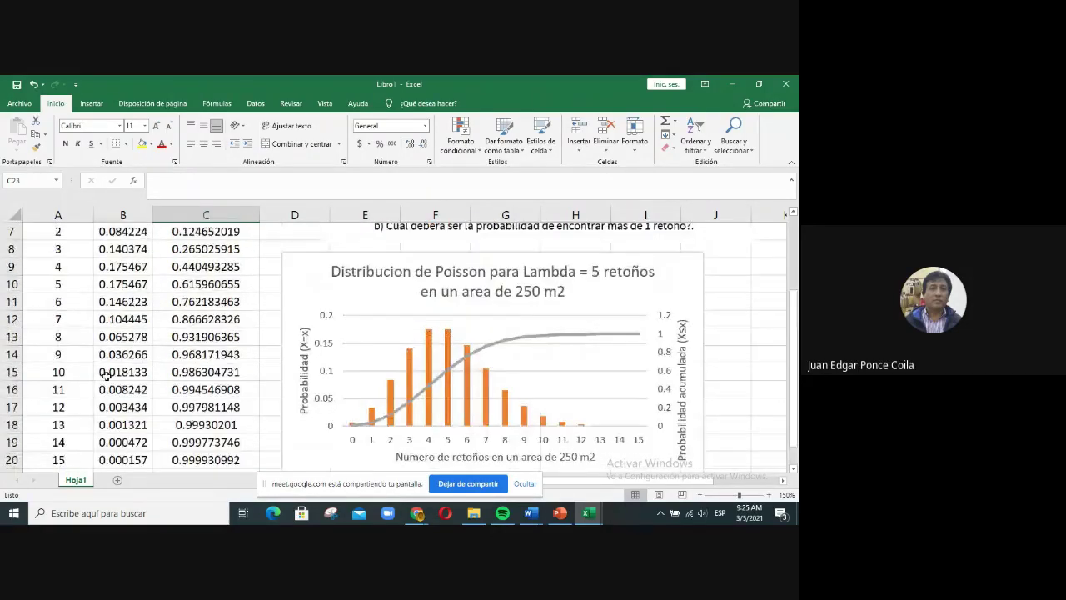
{"action": "scroll", "coordinate": [107, 375], "scroll_direction": "up", "scroll_amount": 1}
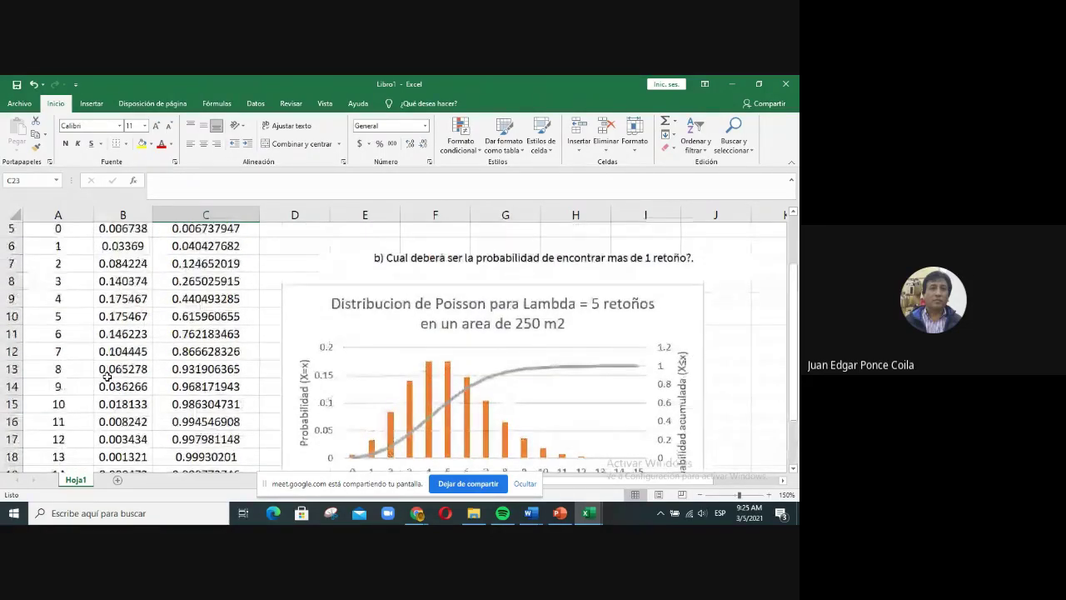
{"action": "scroll", "coordinate": [107, 375], "scroll_direction": "up", "scroll_amount": 1}
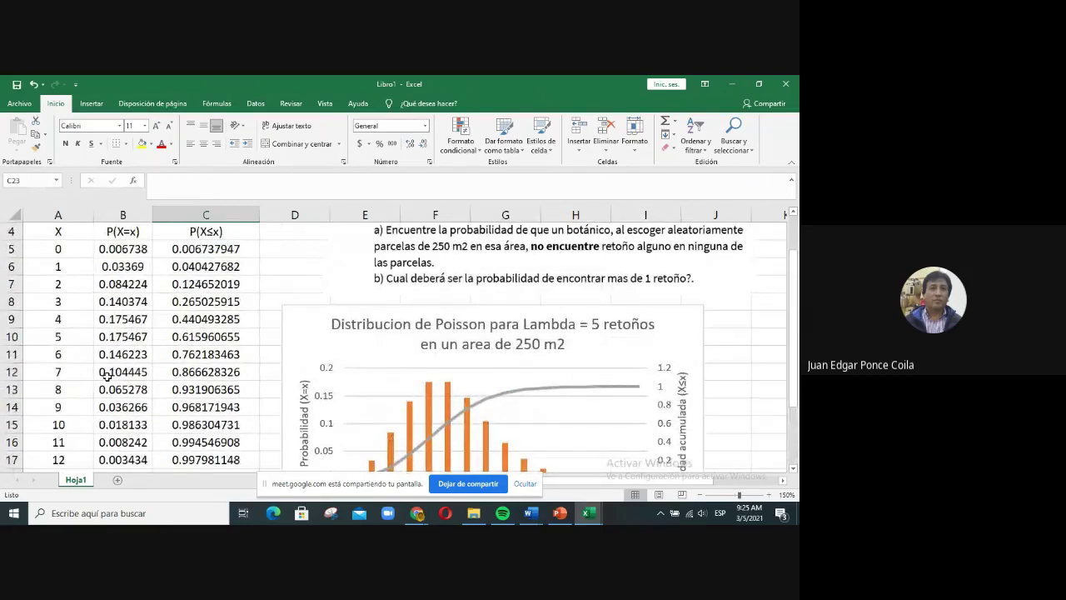
{"action": "scroll", "coordinate": [107, 376], "scroll_direction": "down", "scroll_amount": 4}
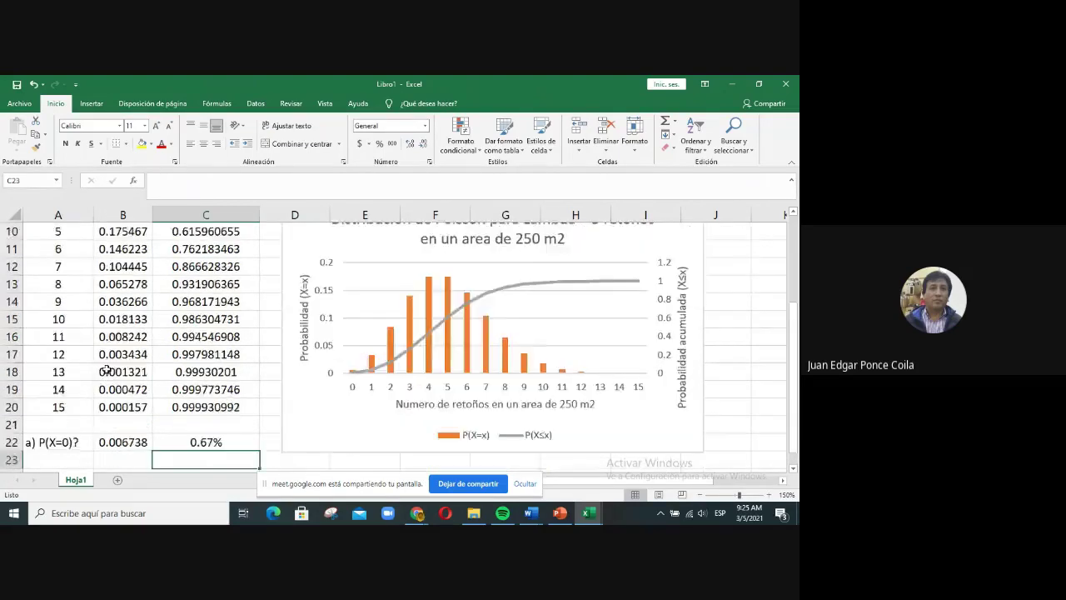
Step: Enter the label "b) P(X>1)?" in cell A24 for the exercise's second question
{"action": "left_click", "coordinate": [100, 378]}
{"action": "key", "text": "Left"}
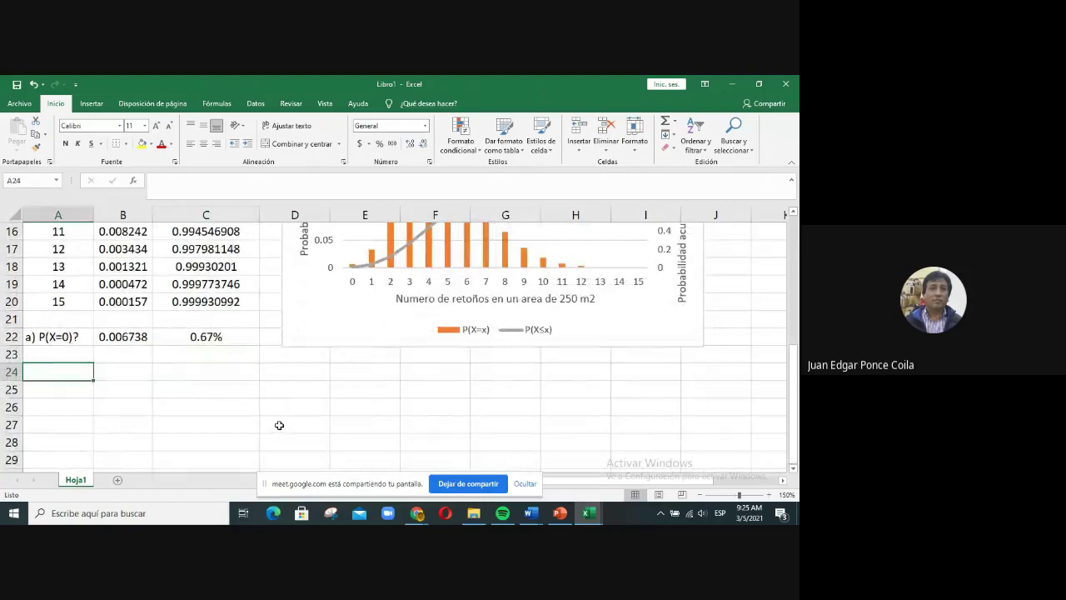
{"action": "type", "text": "b) P(X"}
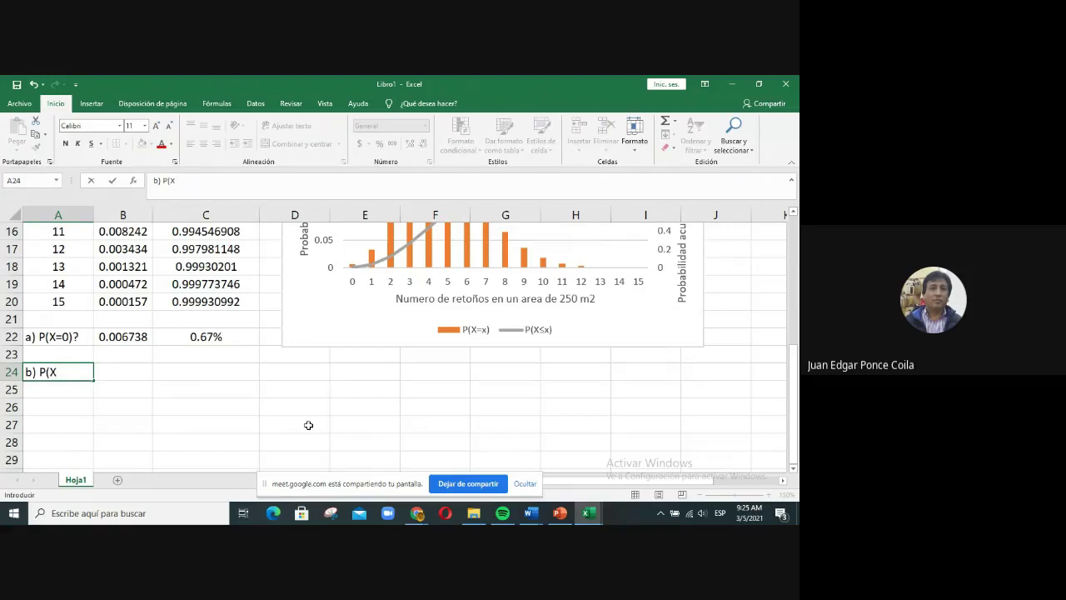
{"action": "left_click", "coordinate": [92, 104]}
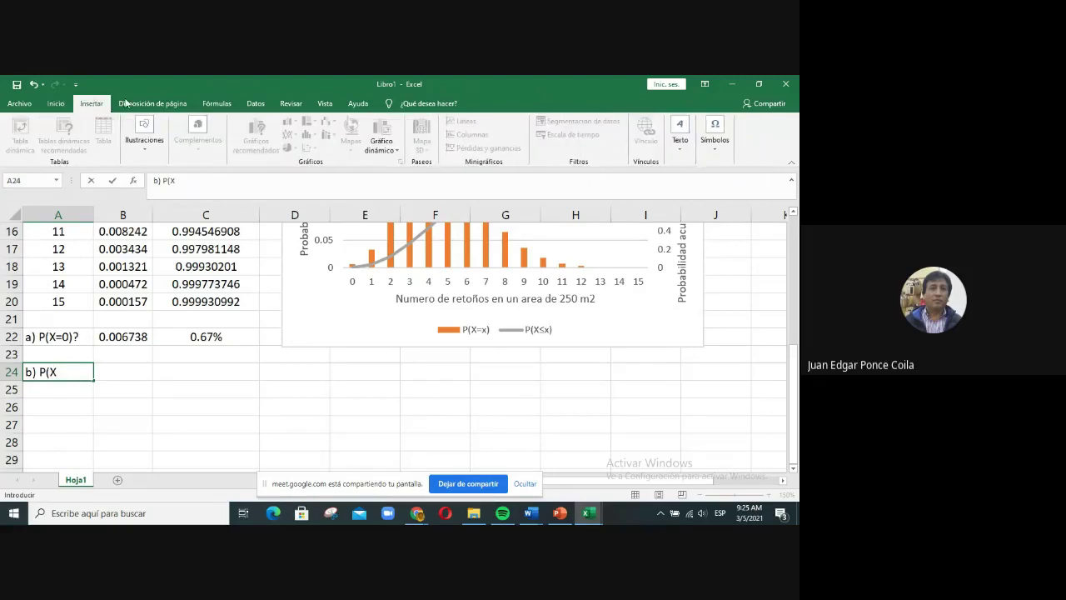
{"action": "left_click", "coordinate": [718, 154]}
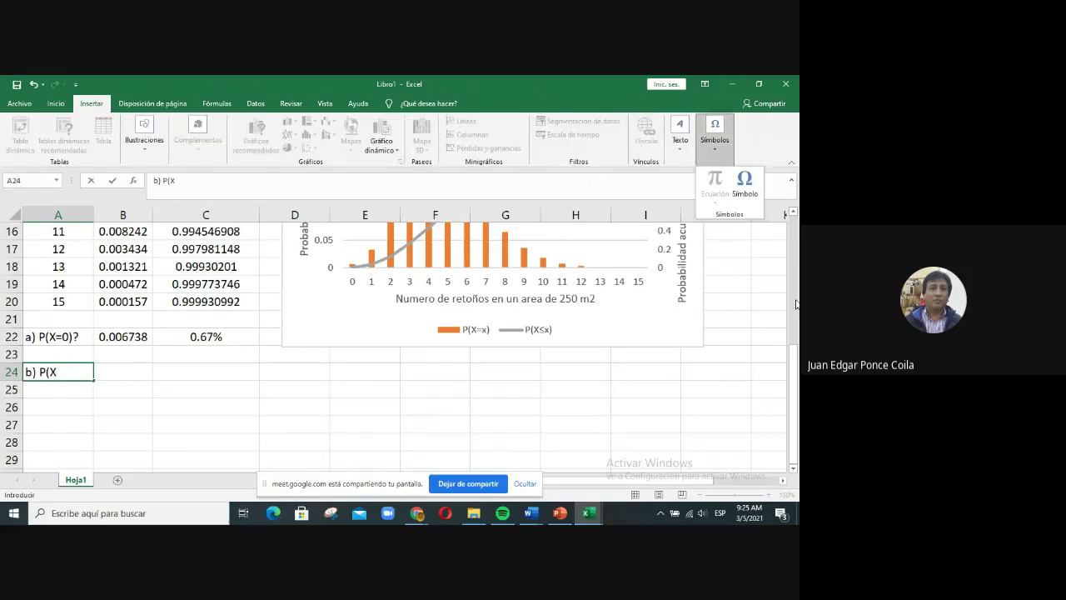
{"action": "key", "text": "Escape"}
{"action": "scroll", "coordinate": [795, 238], "scroll_direction": "up", "scroll_amount": 5}
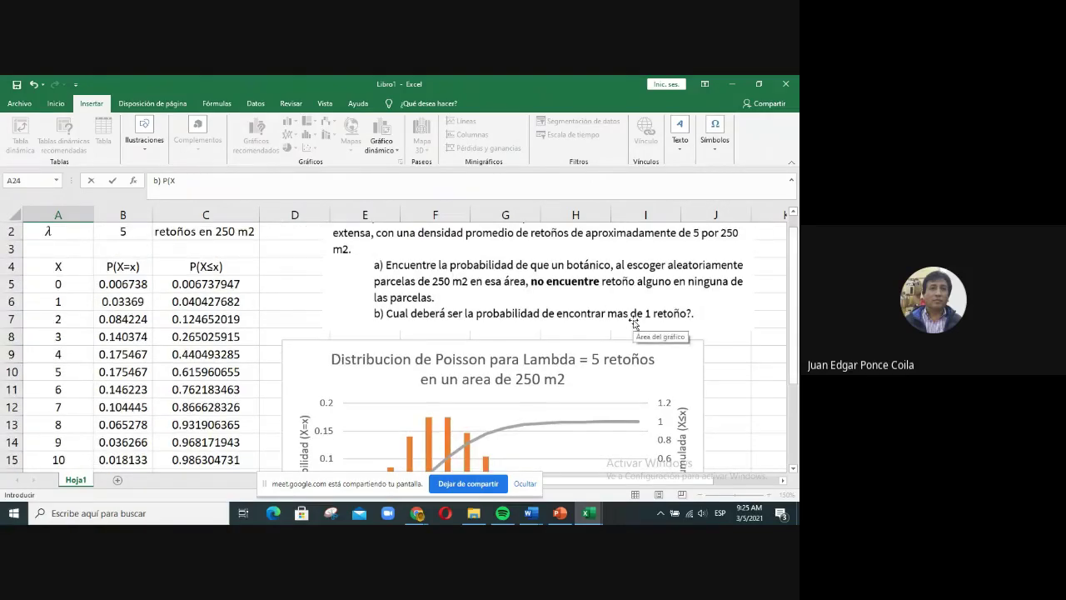
{"action": "scroll", "coordinate": [762, 367], "scroll_direction": "down", "scroll_amount": 6}
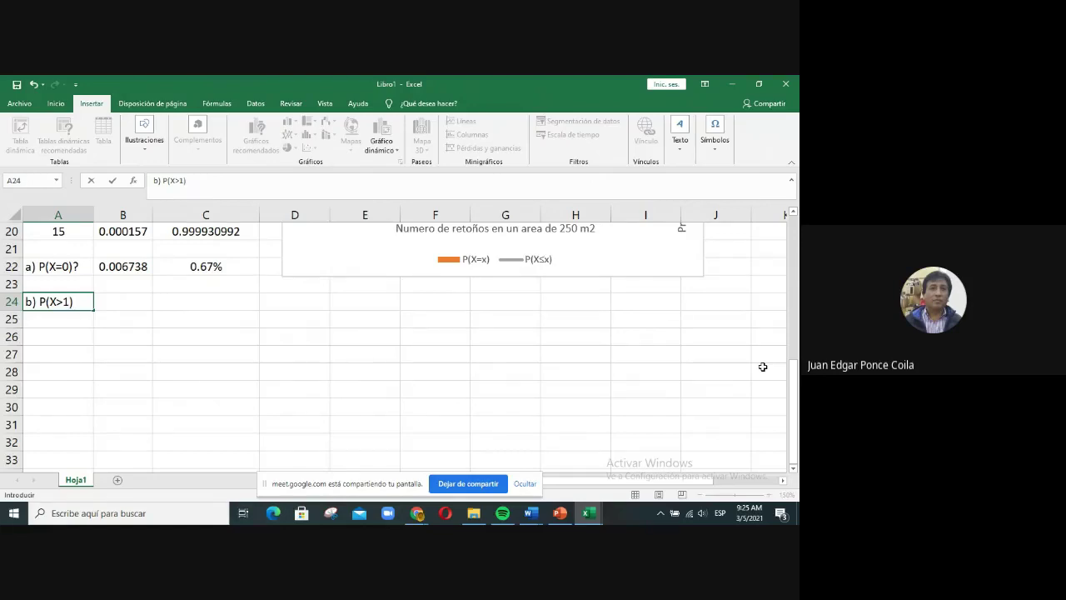
{"action": "key", "text": "Return"}
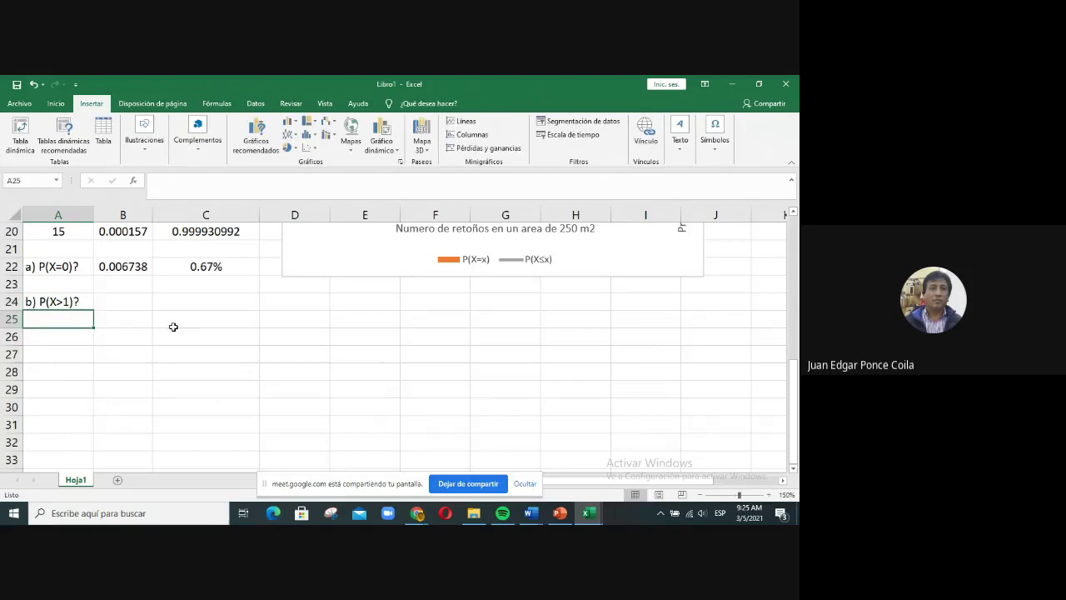
Step: Highlight the P(X=x) probabilities for X = 2 to 15 (B7:B20) with a yellow fill
{"action": "scroll", "coordinate": [170, 326], "scroll_direction": "up", "scroll_amount": 2}
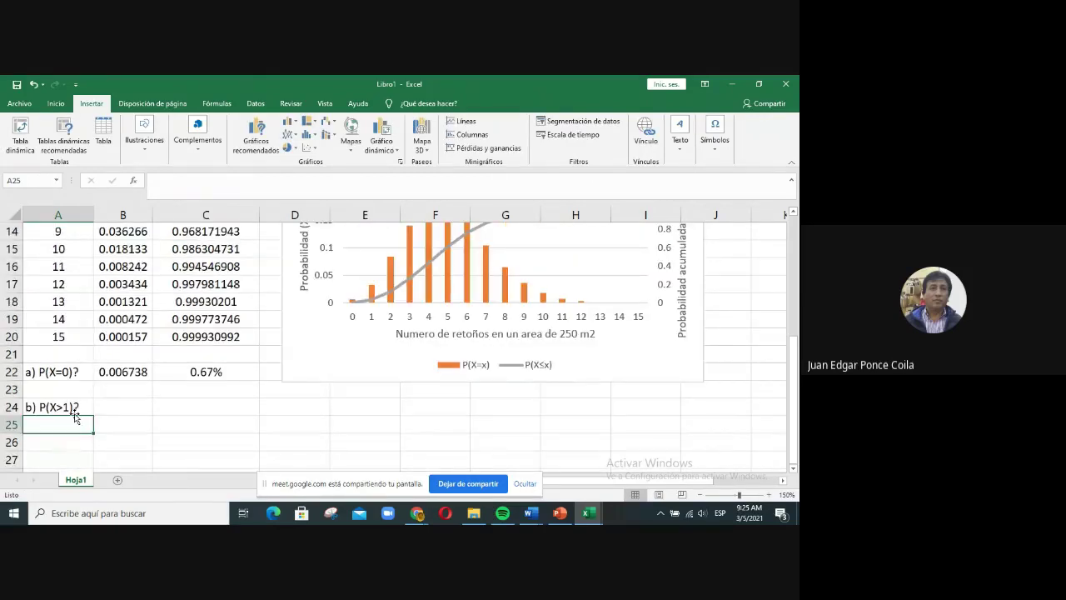
{"action": "scroll", "coordinate": [74, 411], "scroll_direction": "up", "scroll_amount": 2}
{"action": "scroll", "coordinate": [74, 410], "scroll_direction": "up", "scroll_amount": 2}
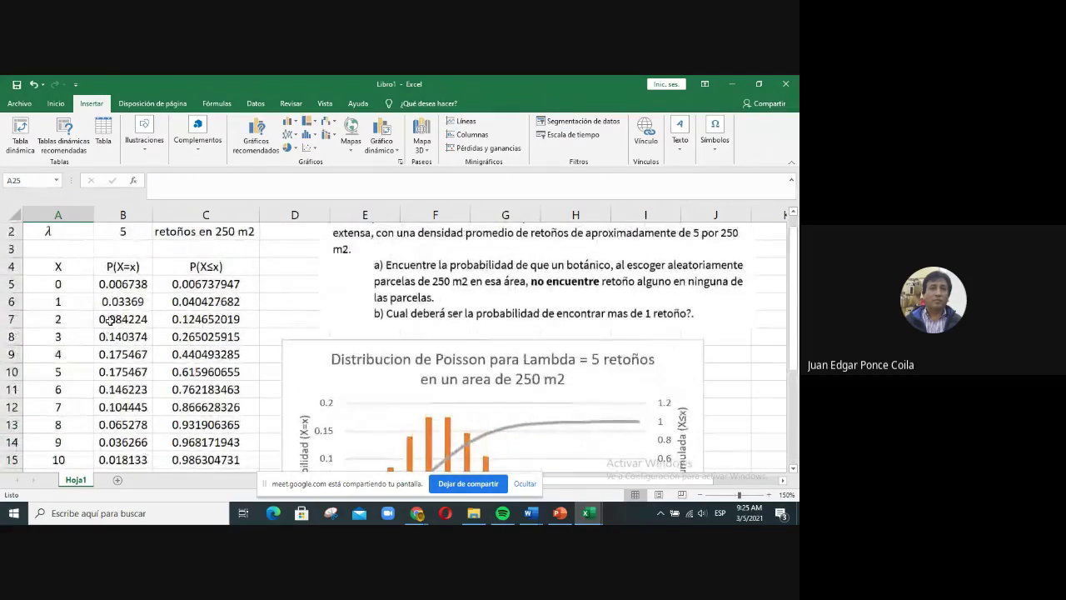
{"action": "scroll", "coordinate": [127, 336], "scroll_direction": "down", "scroll_amount": 4}
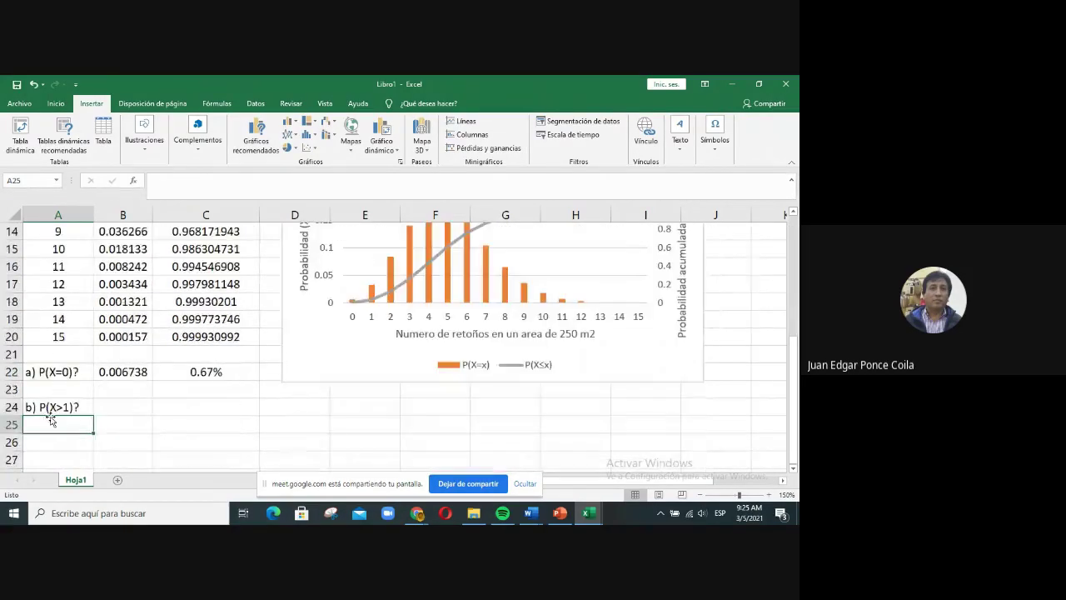
{"action": "scroll", "coordinate": [130, 355], "scroll_direction": "up", "scroll_amount": 2}
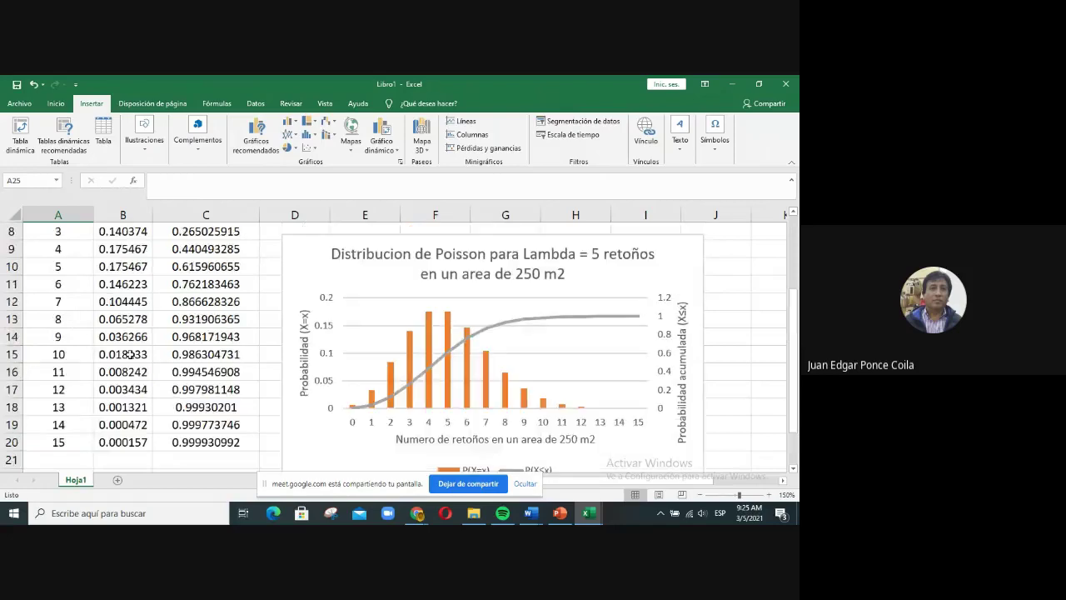
{"action": "scroll", "coordinate": [125, 334], "scroll_direction": "up", "scroll_amount": 1}
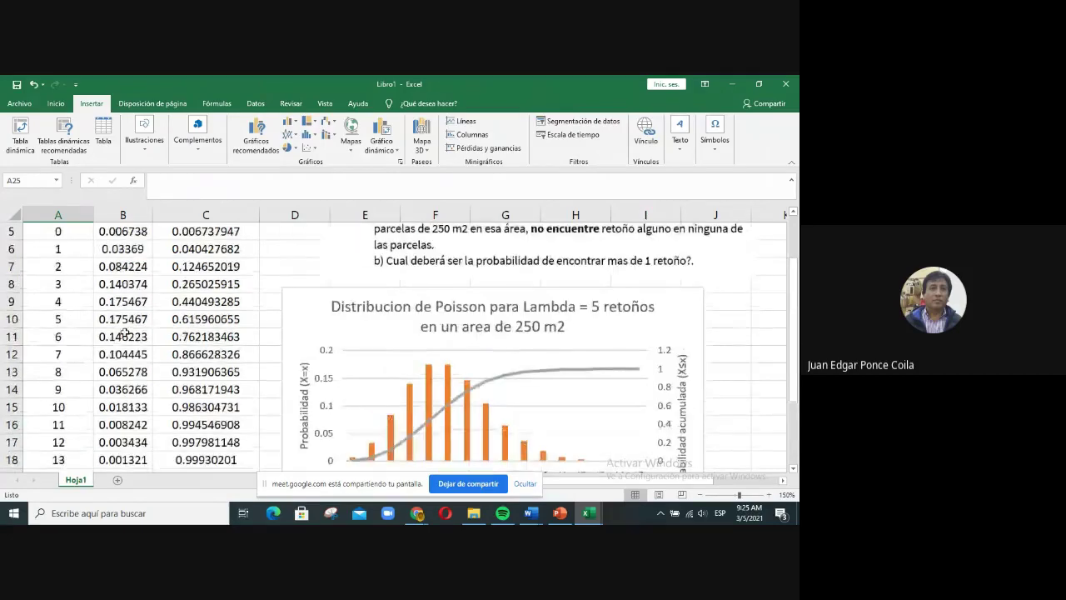
{"action": "left_click", "coordinate": [120, 265]}
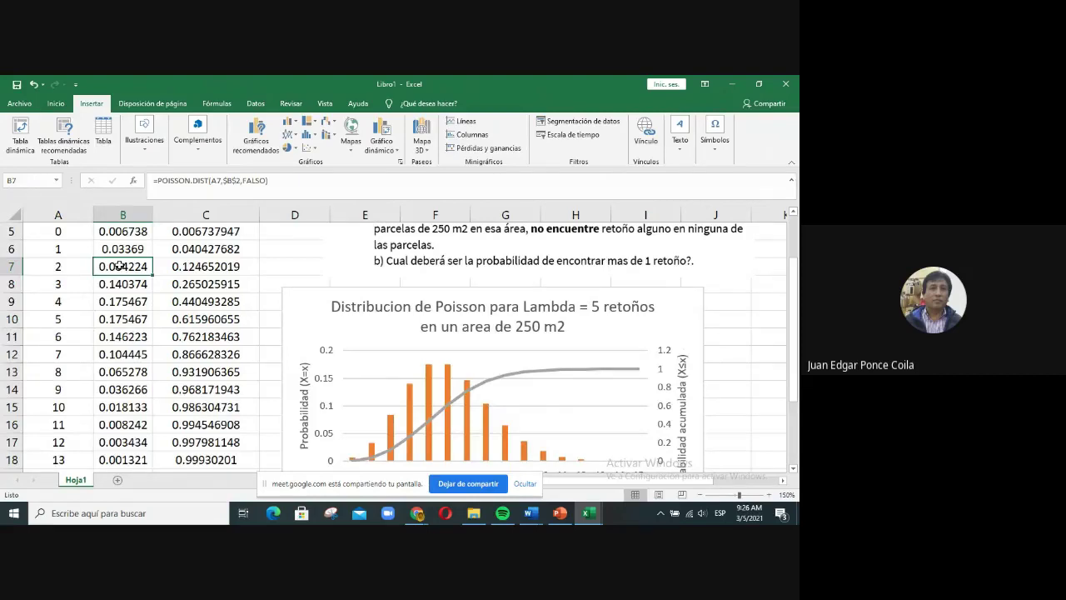
{"action": "left_click_drag", "start_coordinate": [120, 266], "coordinate": [121, 443]}
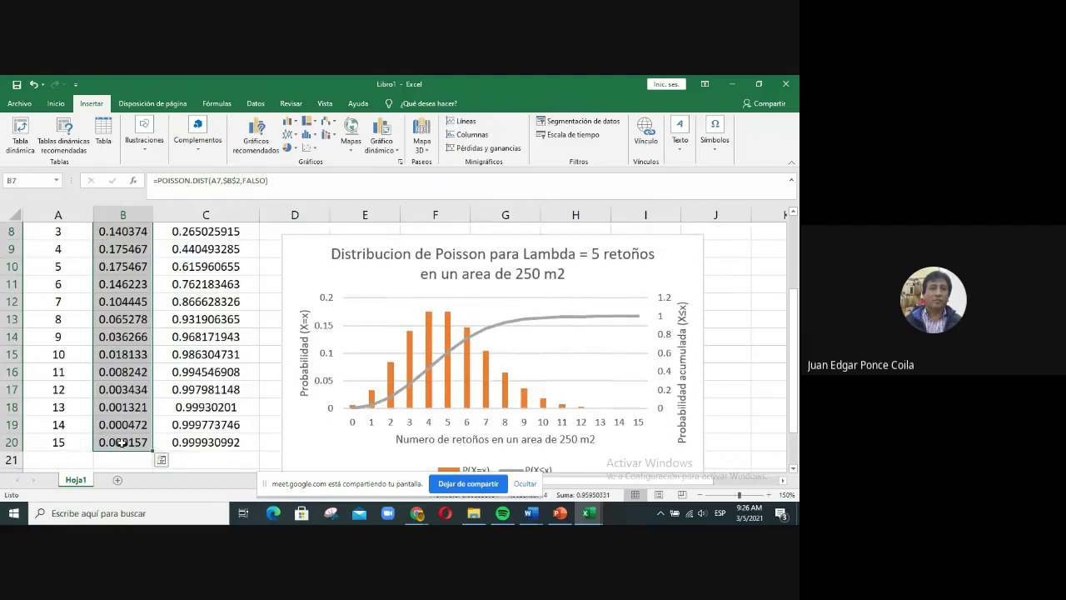
{"action": "left_click", "coordinate": [56, 103]}
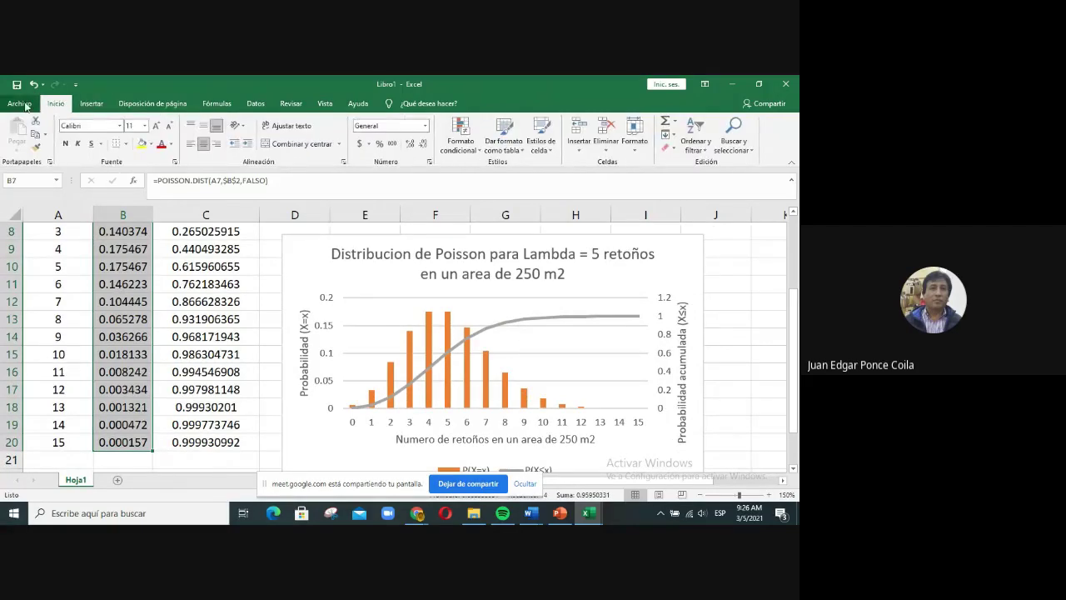
{"action": "left_click", "coordinate": [142, 144]}
{"action": "scroll", "coordinate": [118, 345], "scroll_direction": "up", "scroll_amount": 3}
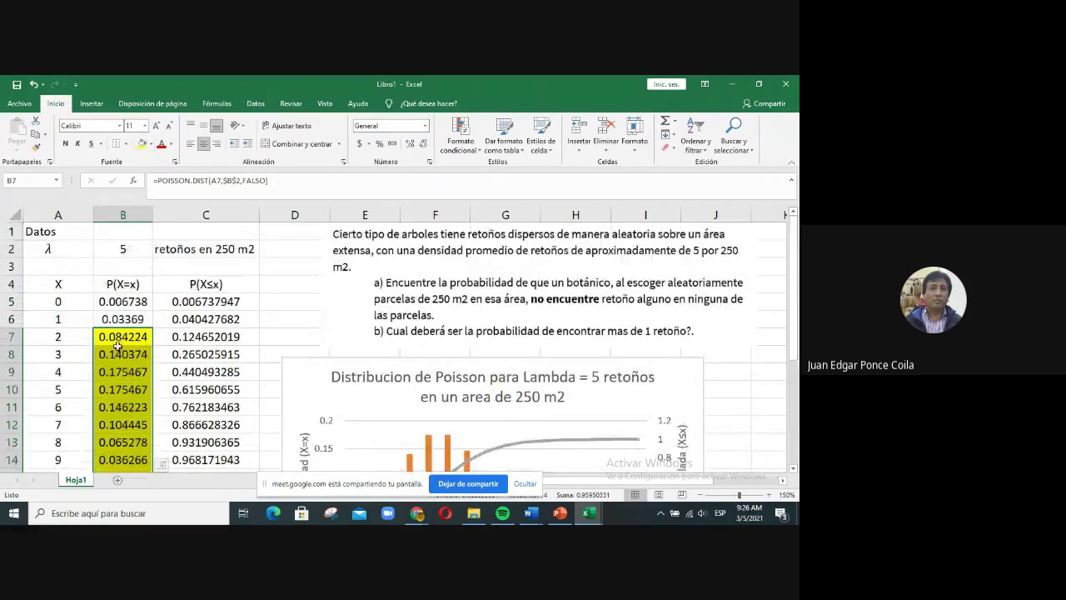
Step: Shade the P(X=x) probabilities for X = 0 and 1 (B5:B6) with a light blue fill
{"action": "scroll", "coordinate": [118, 347], "scroll_direction": "down", "scroll_amount": 1}
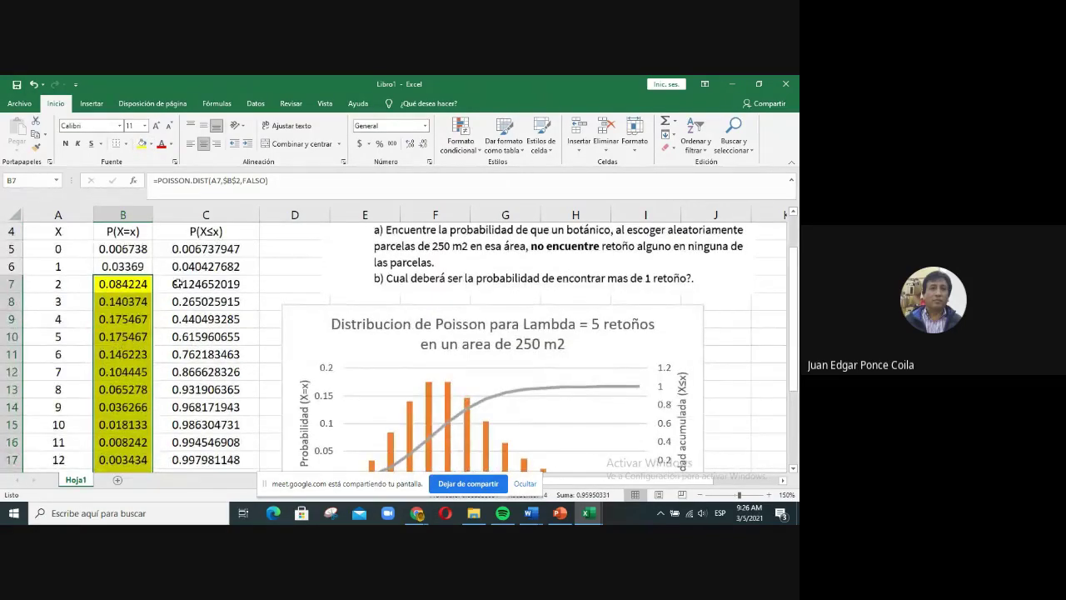
{"action": "left_click", "coordinate": [107, 244]}
{"action": "left_click_drag", "start_coordinate": [107, 247], "coordinate": [110, 265]}
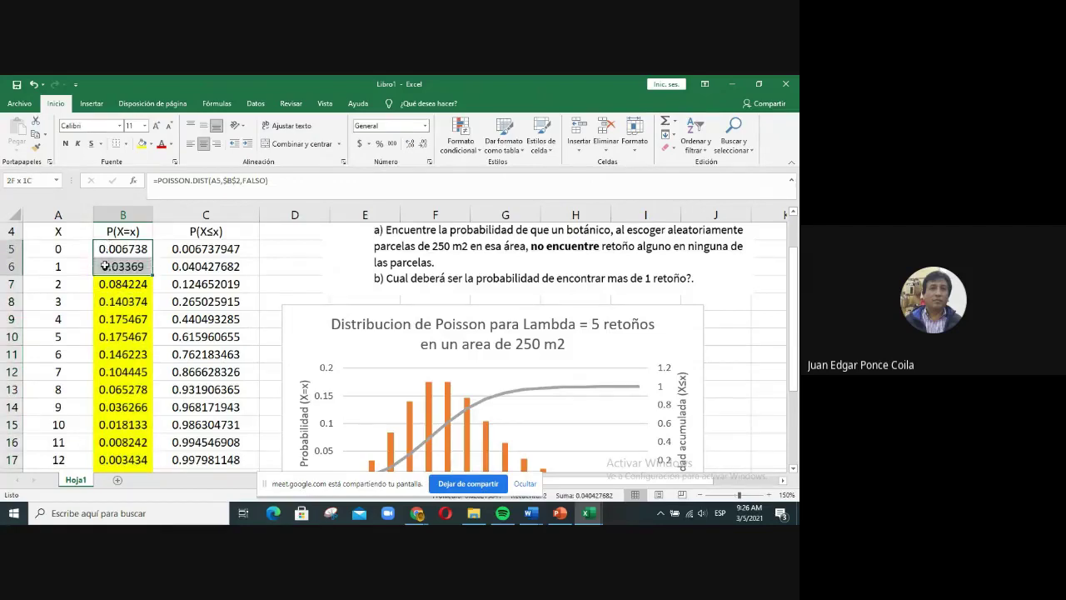
{"action": "left_click", "coordinate": [151, 144]}
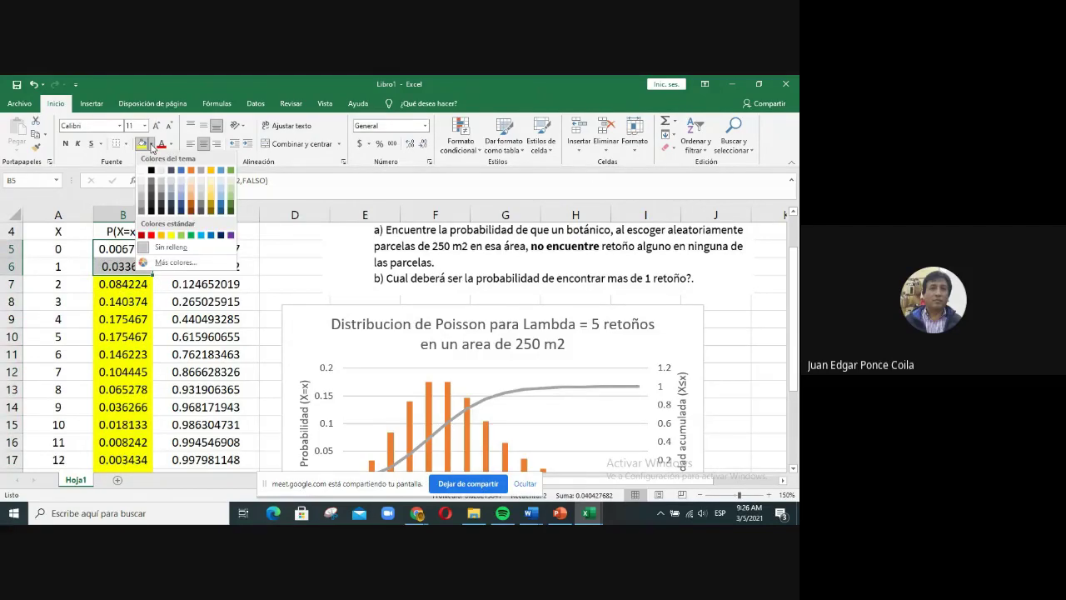
{"action": "left_click", "coordinate": [179, 187]}
{"action": "left_click", "coordinate": [286, 281]}
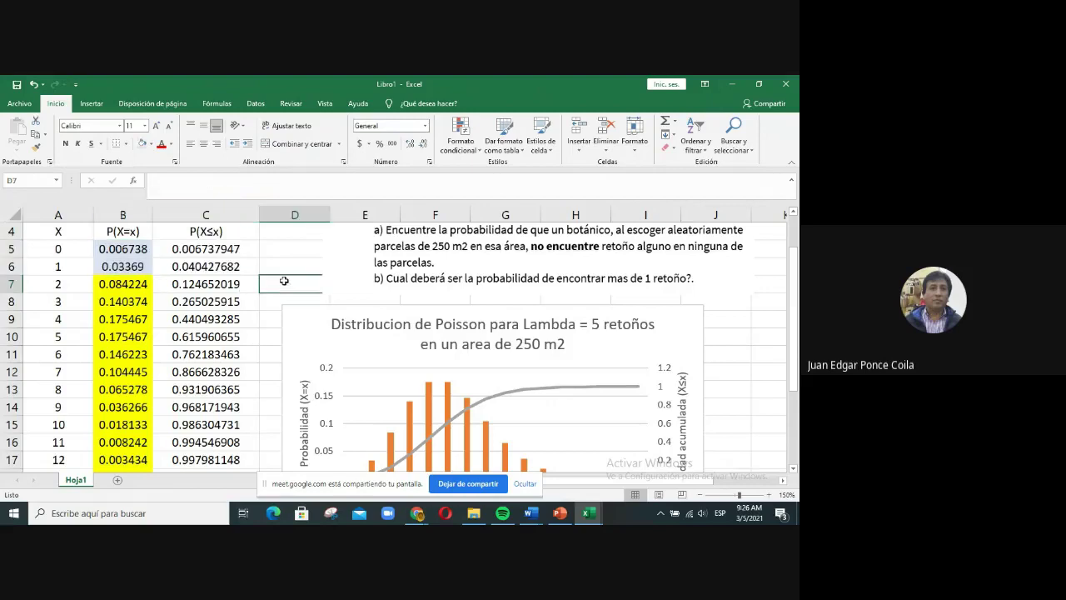
{"action": "left_click", "coordinate": [125, 284]}
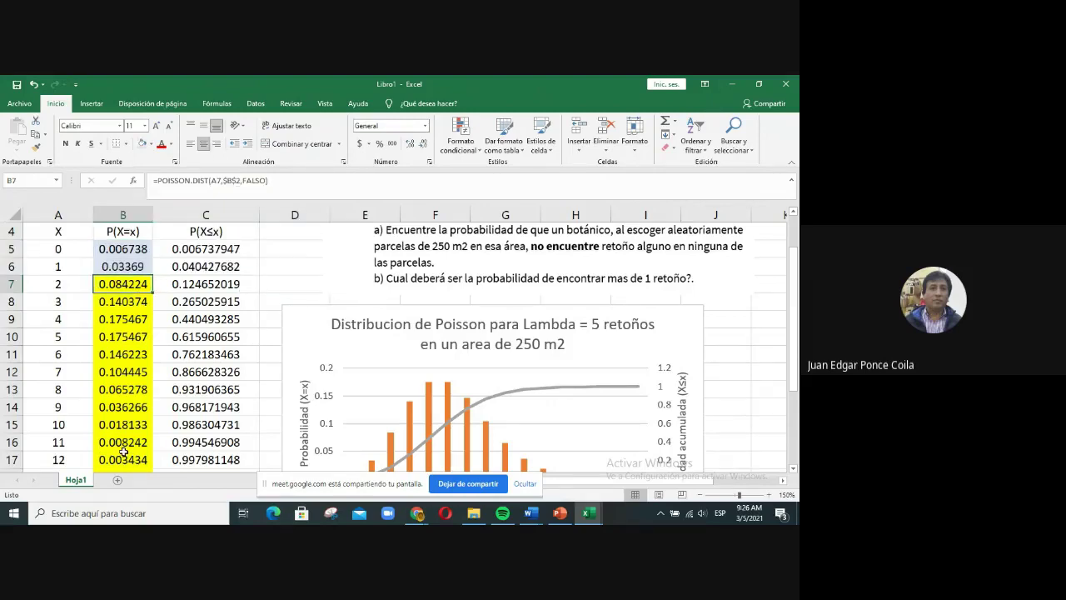
{"action": "scroll", "coordinate": [123, 451], "scroll_direction": "down", "scroll_amount": 2}
{"action": "scroll", "coordinate": [123, 450], "scroll_direction": "up", "scroll_amount": 3}
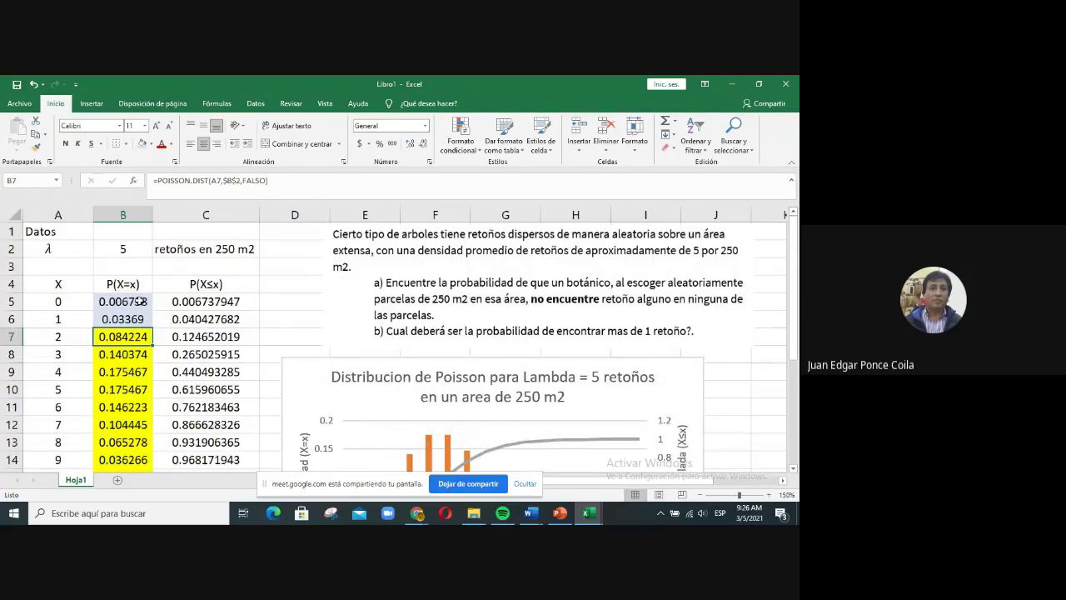
Step: Start the complement expression for question b) in cell A25 with "P(X"
{"action": "scroll", "coordinate": [156, 433], "scroll_direction": "down", "scroll_amount": 7}
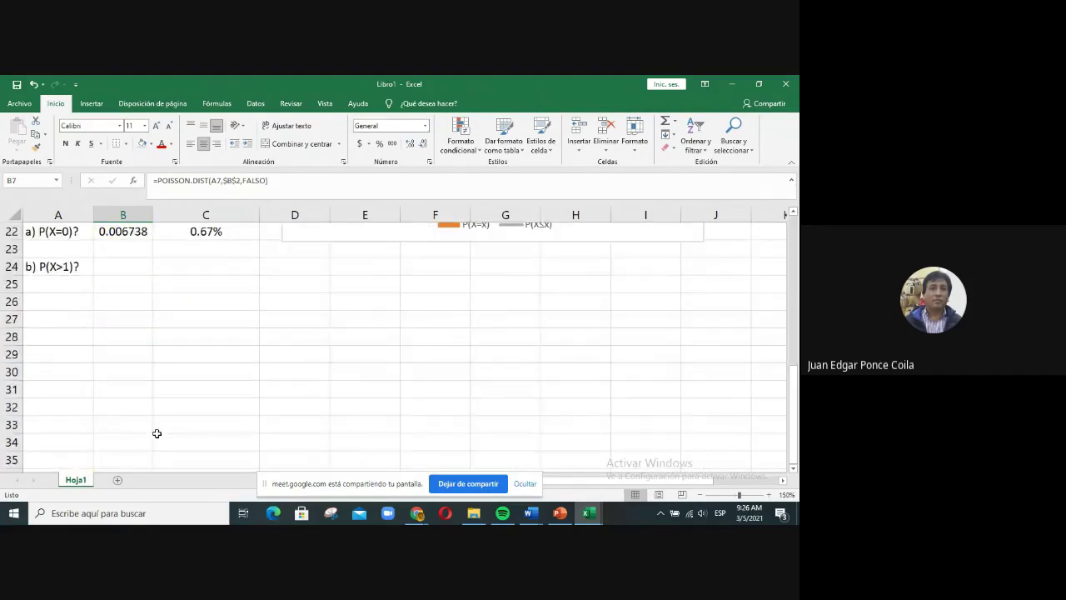
{"action": "scroll", "coordinate": [157, 433], "scroll_direction": "up", "scroll_amount": 2}
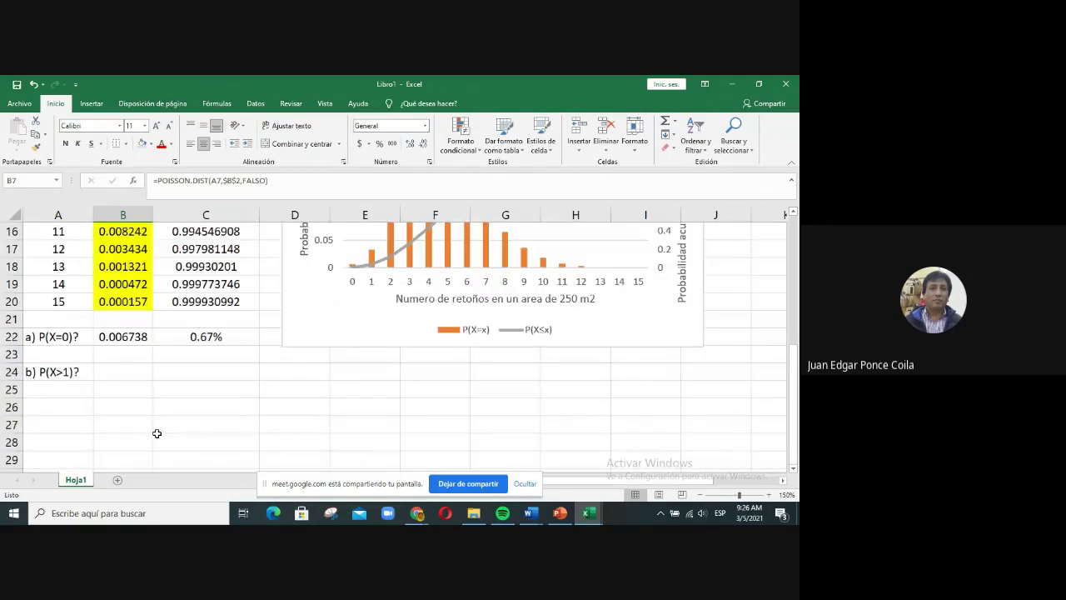
{"action": "left_click", "coordinate": [37, 390]}
{"action": "scroll", "coordinate": [103, 313], "scroll_direction": "up", "scroll_amount": 5}
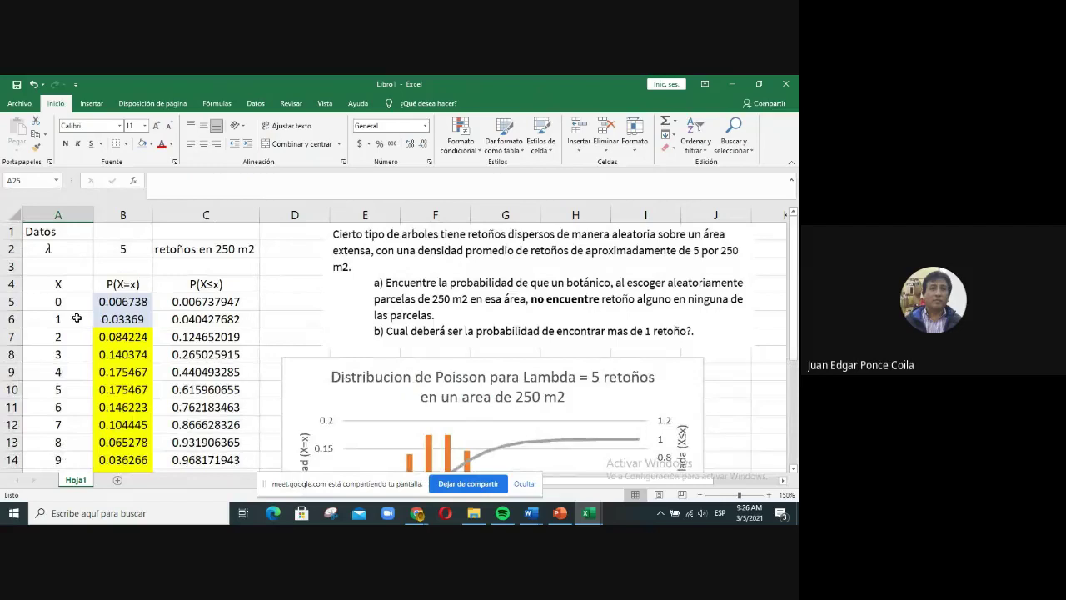
{"action": "scroll", "coordinate": [150, 343], "scroll_direction": "down", "scroll_amount": 2}
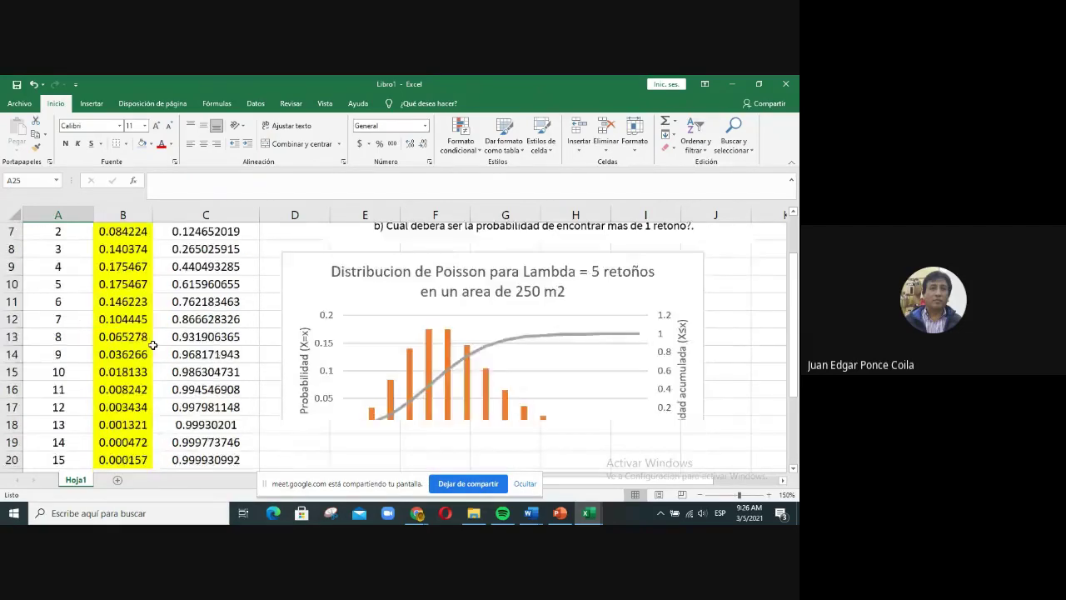
{"action": "scroll", "coordinate": [154, 345], "scroll_direction": "down", "scroll_amount": 4}
{"action": "type", "text": "P"}
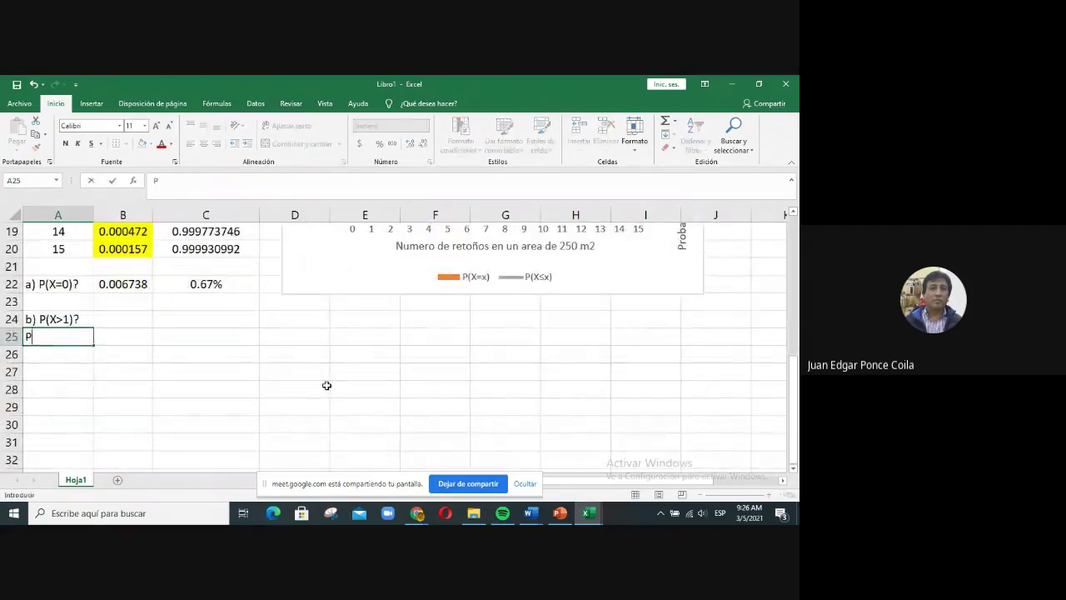
{"action": "type", "text": "(X"}
{"action": "left_click", "coordinate": [91, 103]}
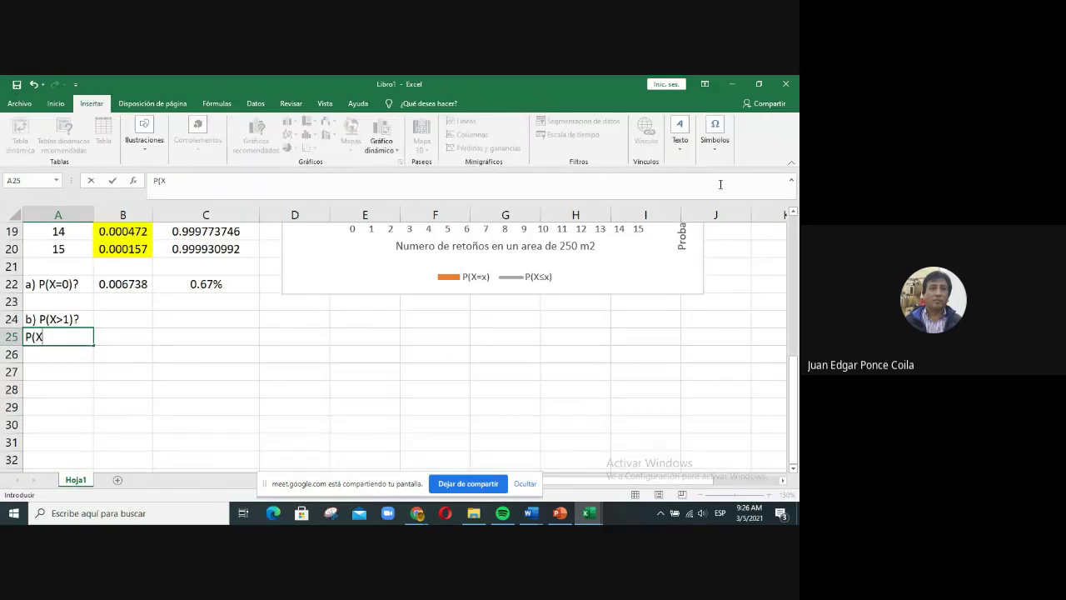
{"action": "left_click", "coordinate": [716, 133]}
{"action": "left_click", "coordinate": [746, 188]}
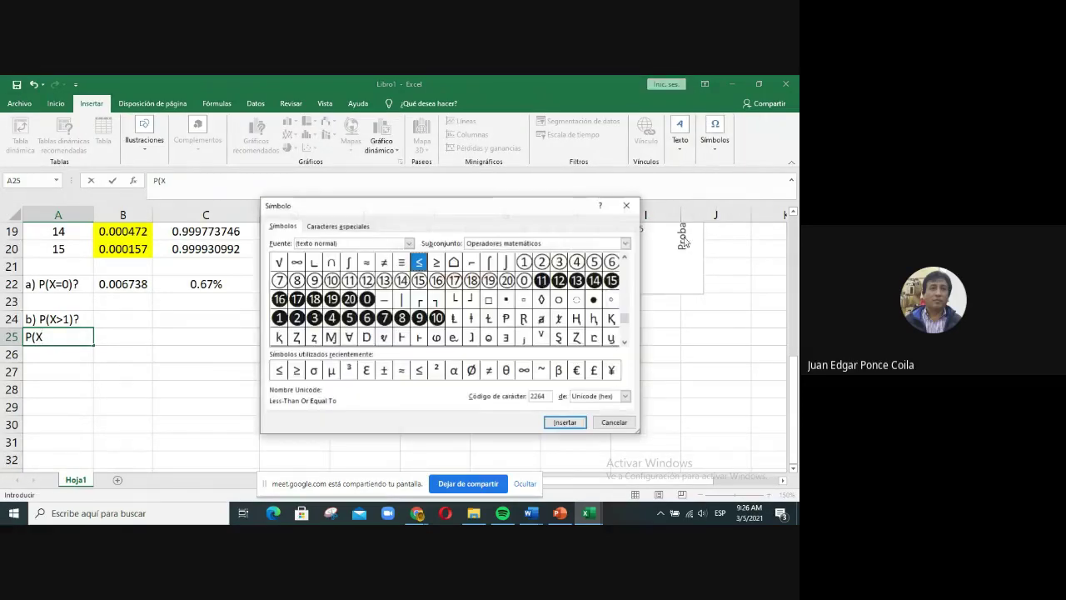
{"action": "left_click", "coordinate": [279, 370]}
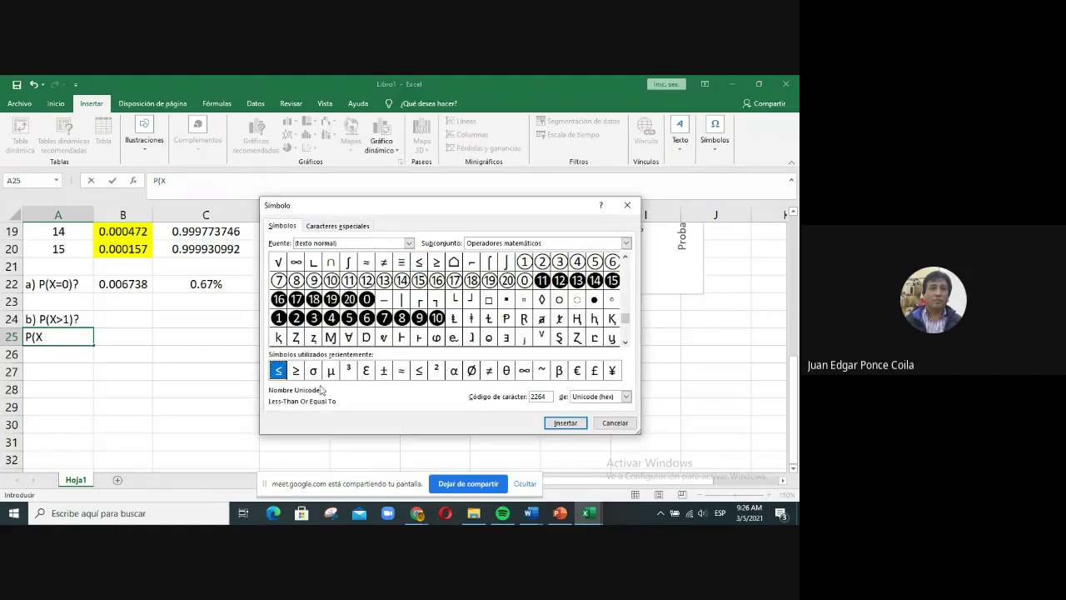
{"action": "left_click", "coordinate": [566, 422]}
{"action": "left_click", "coordinate": [615, 423]}
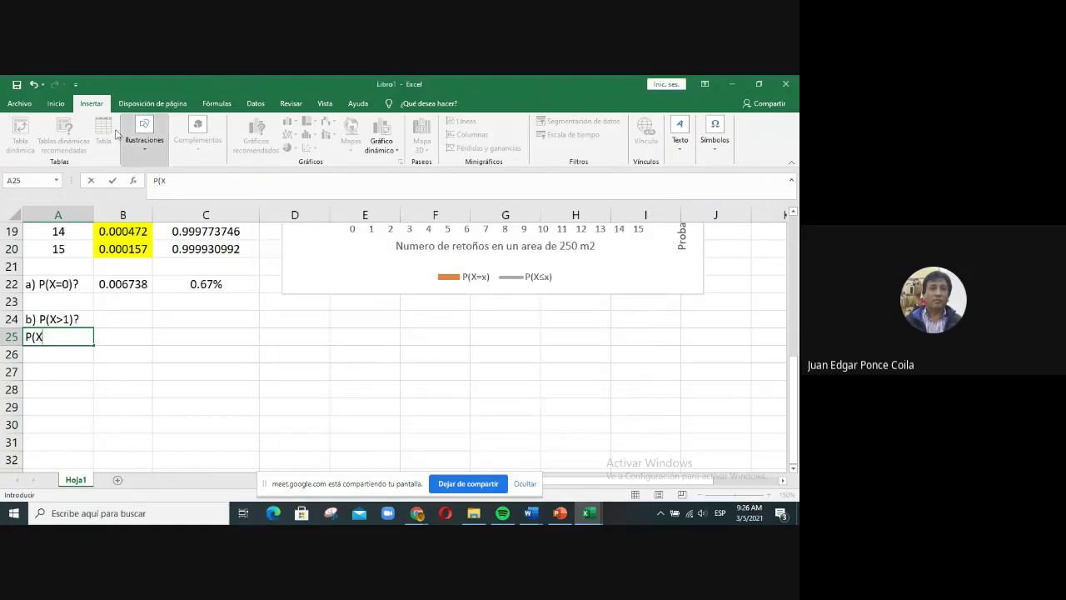
Step: Insert the ≤ symbol in the A25 expression and follow it with 1 to form P(X≤1)
{"action": "left_click", "coordinate": [714, 132]}
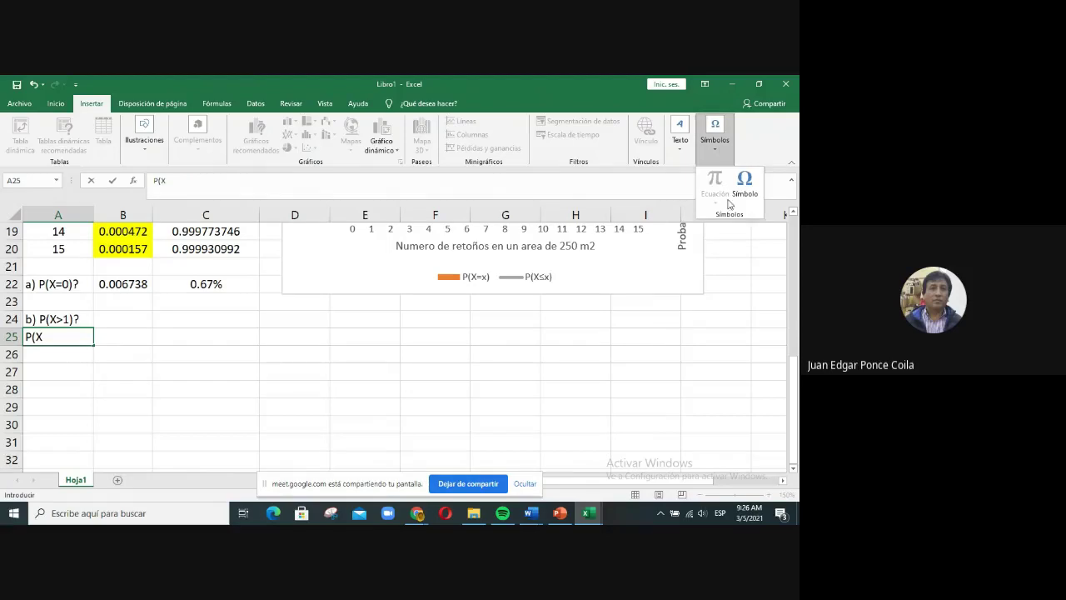
{"action": "left_click", "coordinate": [744, 185]}
{"action": "left_click", "coordinate": [281, 373]}
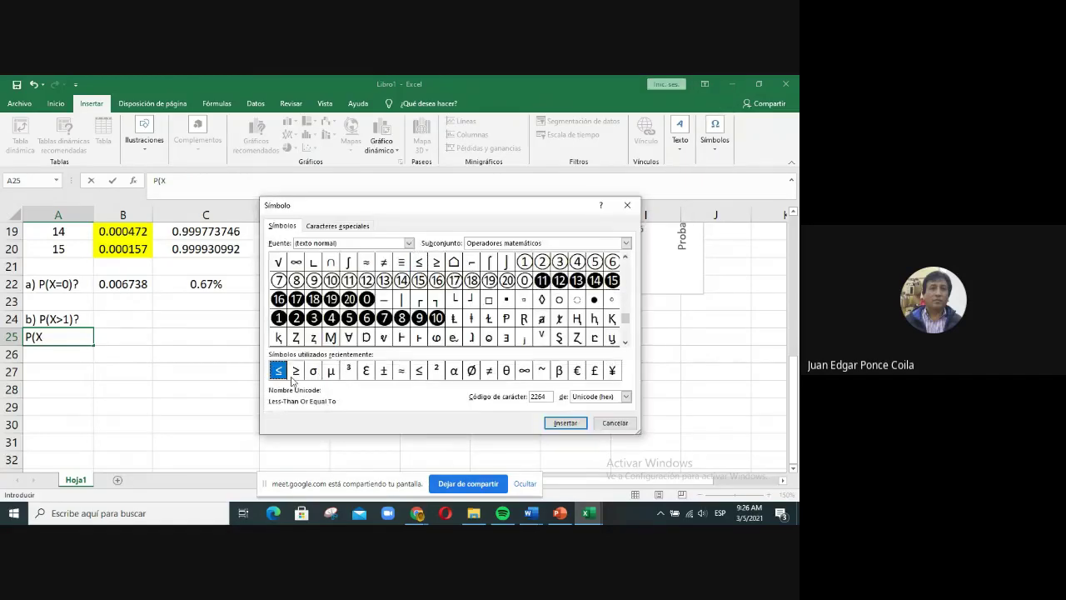
{"action": "left_click", "coordinate": [566, 422]}
{"action": "left_click", "coordinate": [613, 421]}
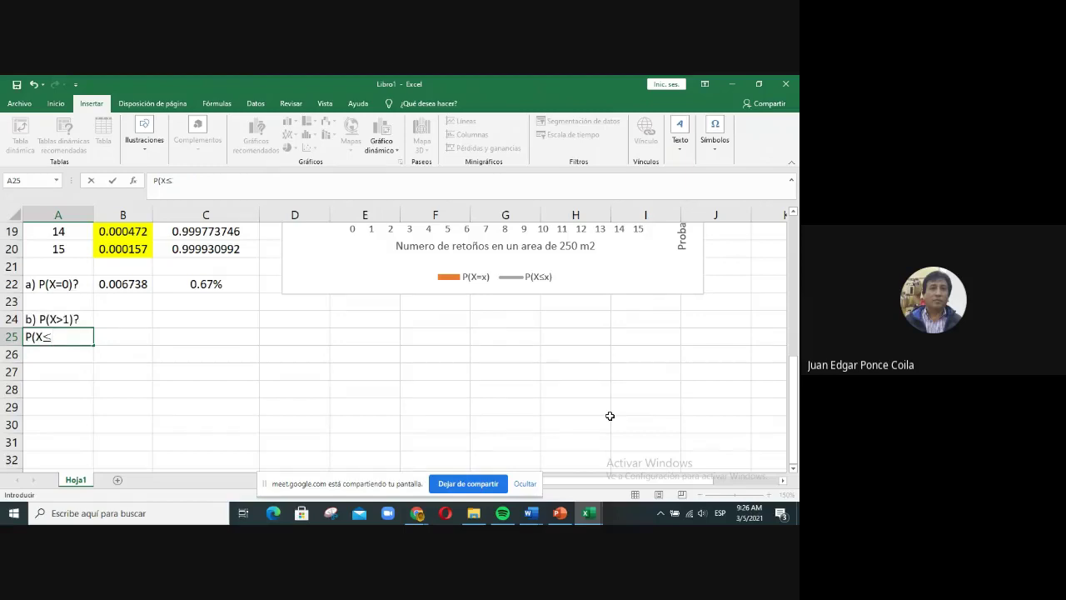
{"action": "type", "text": "1"}
Step: Extend the A25 expression with "+P(X" after checking the two shaded groups in the probability table
{"action": "scroll", "coordinate": [606, 413], "scroll_direction": "up", "scroll_amount": 6}
{"action": "scroll", "coordinate": [583, 400], "scroll_direction": "down", "scroll_amount": 1}
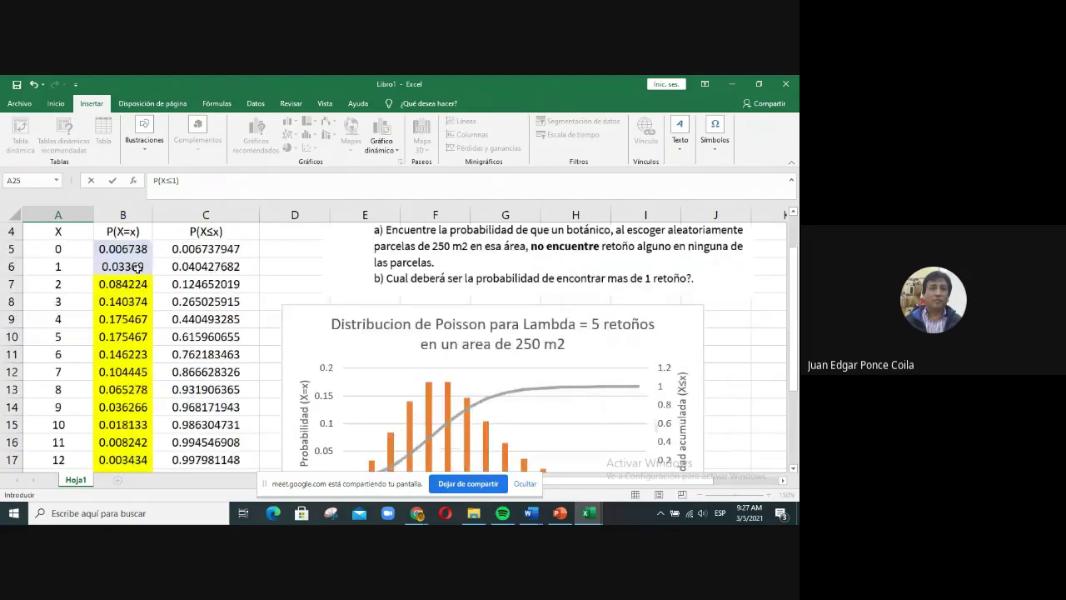
{"action": "scroll", "coordinate": [175, 283], "scroll_direction": "down", "scroll_amount": 3}
{"action": "scroll", "coordinate": [178, 296], "scroll_direction": "down", "scroll_amount": 2}
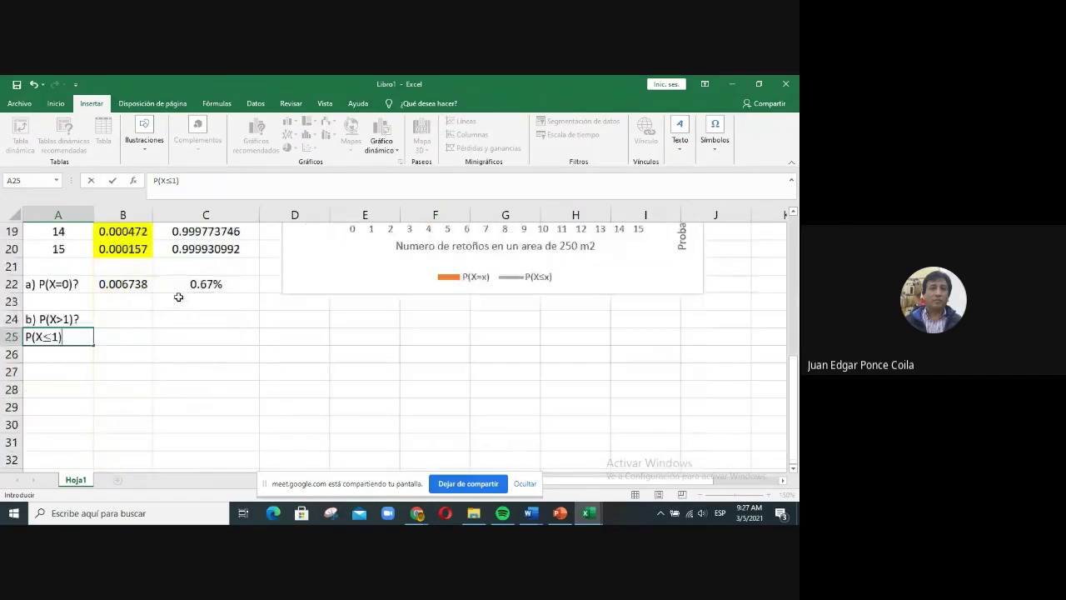
{"action": "type", "text": "+P"}
{"action": "scroll", "coordinate": [115, 376], "scroll_direction": "up", "scroll_amount": 6}
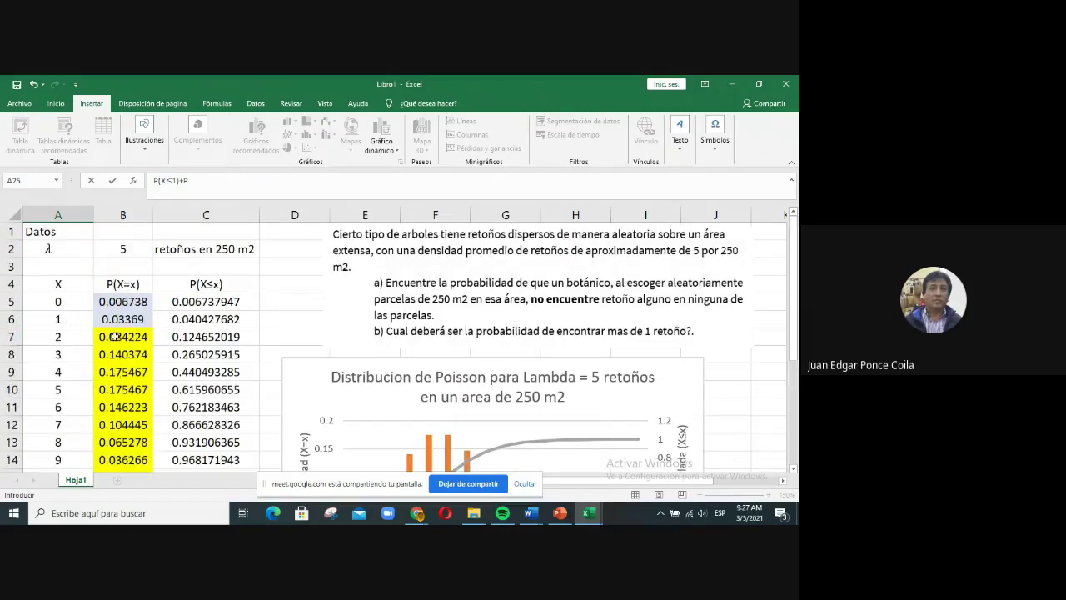
{"action": "scroll", "coordinate": [115, 335], "scroll_direction": "down", "scroll_amount": 1}
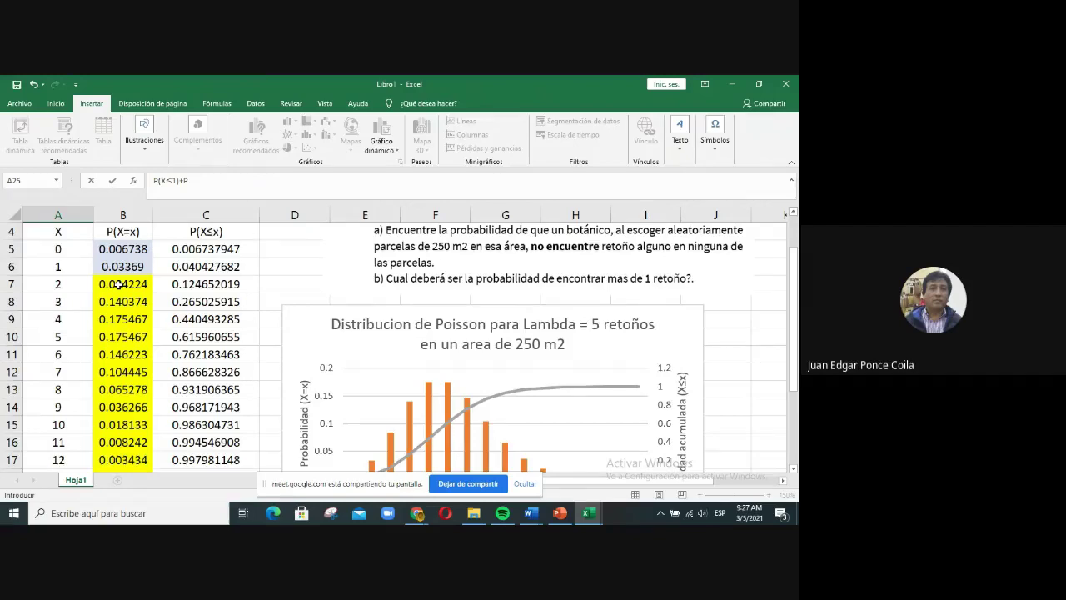
{"action": "scroll", "coordinate": [121, 284], "scroll_direction": "down", "scroll_amount": 4}
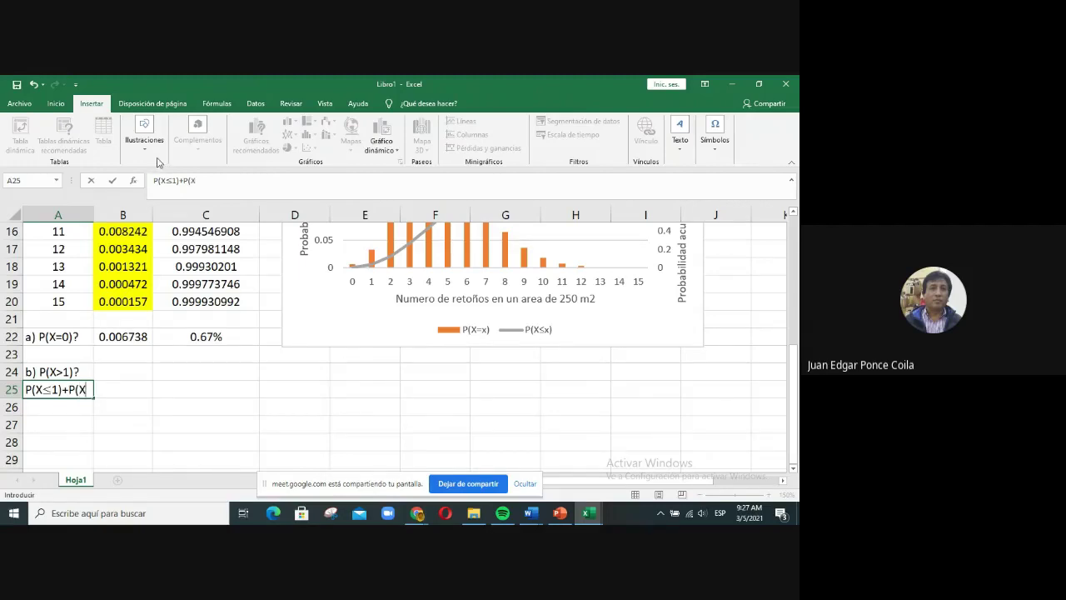
Step: Insert the ≥ symbol and complete cell A25 as P(X≤1)+P(X≥2)=1
{"action": "left_click", "coordinate": [715, 133]}
{"action": "left_click", "coordinate": [746, 193]}
{"action": "left_click", "coordinate": [297, 372]}
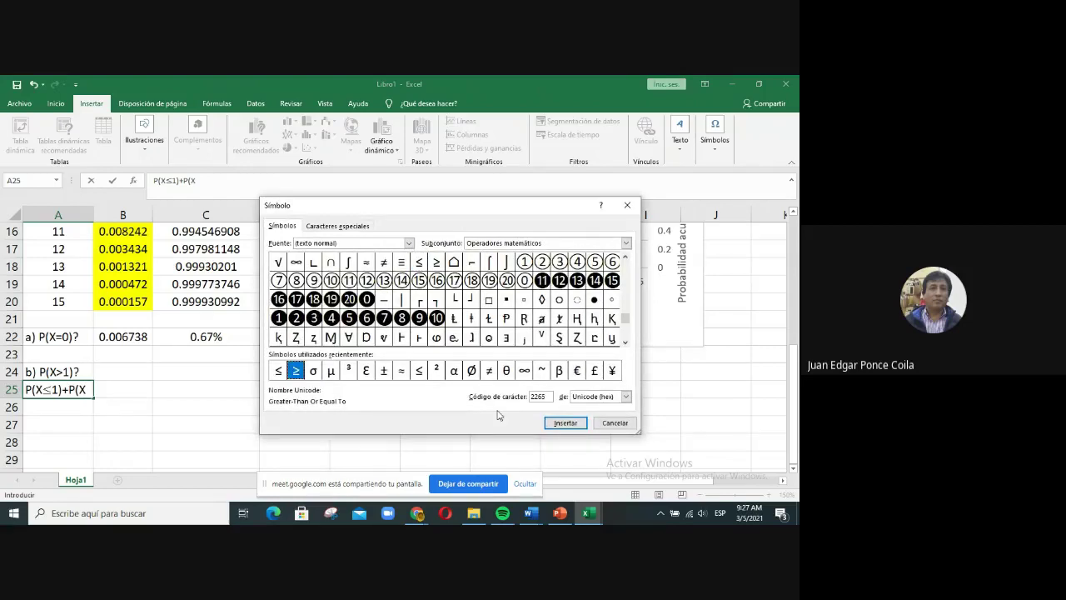
{"action": "left_click", "coordinate": [565, 422]}
{"action": "left_click", "coordinate": [613, 421]}
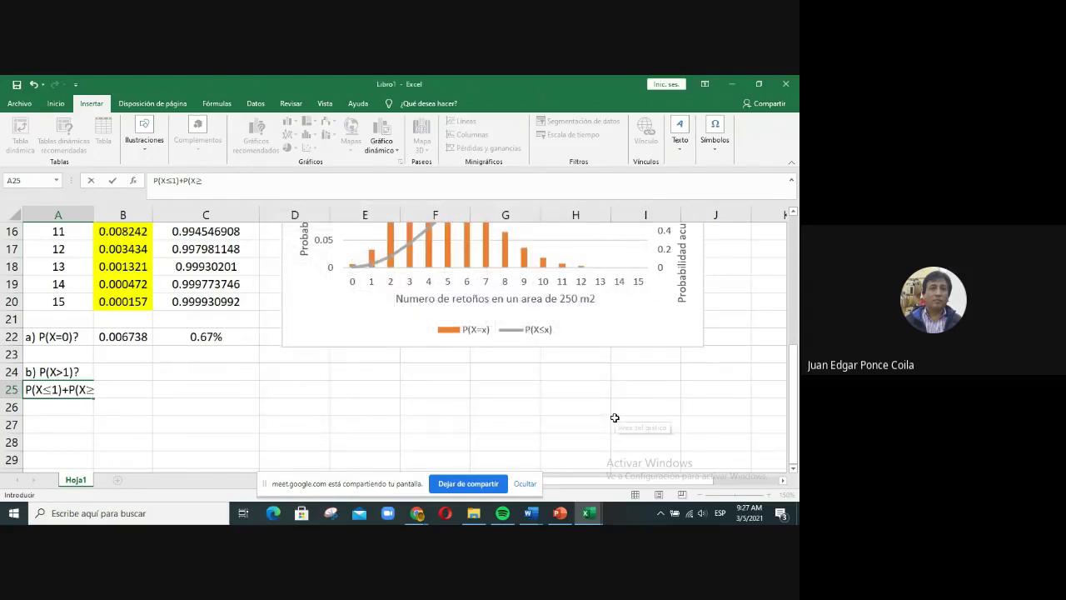
{"action": "type", "text": "2)=1"}
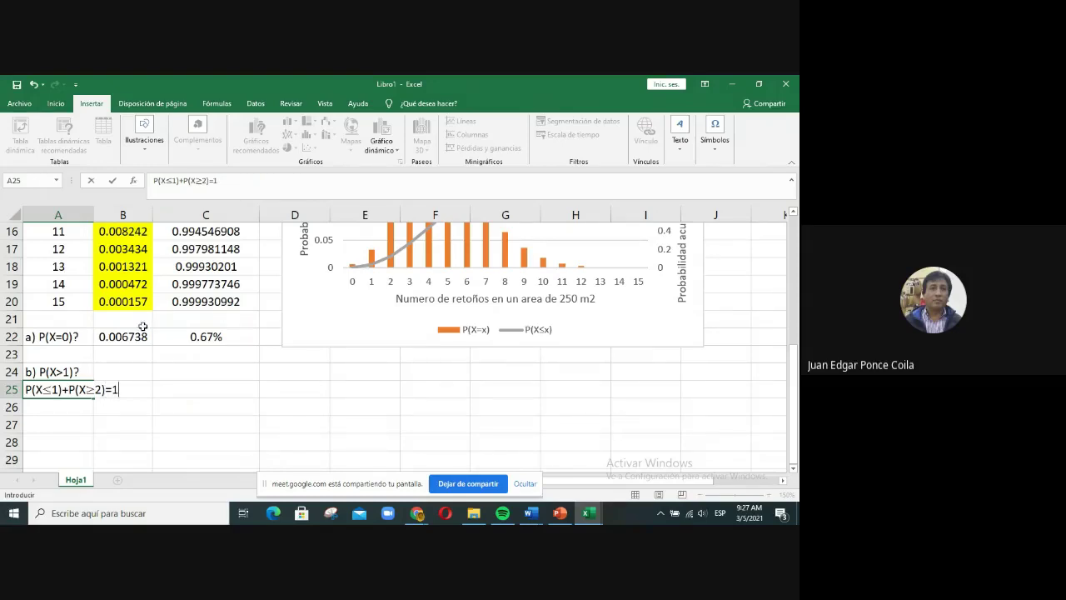
{"action": "scroll", "coordinate": [125, 275], "scroll_direction": "up", "scroll_amount": 3}
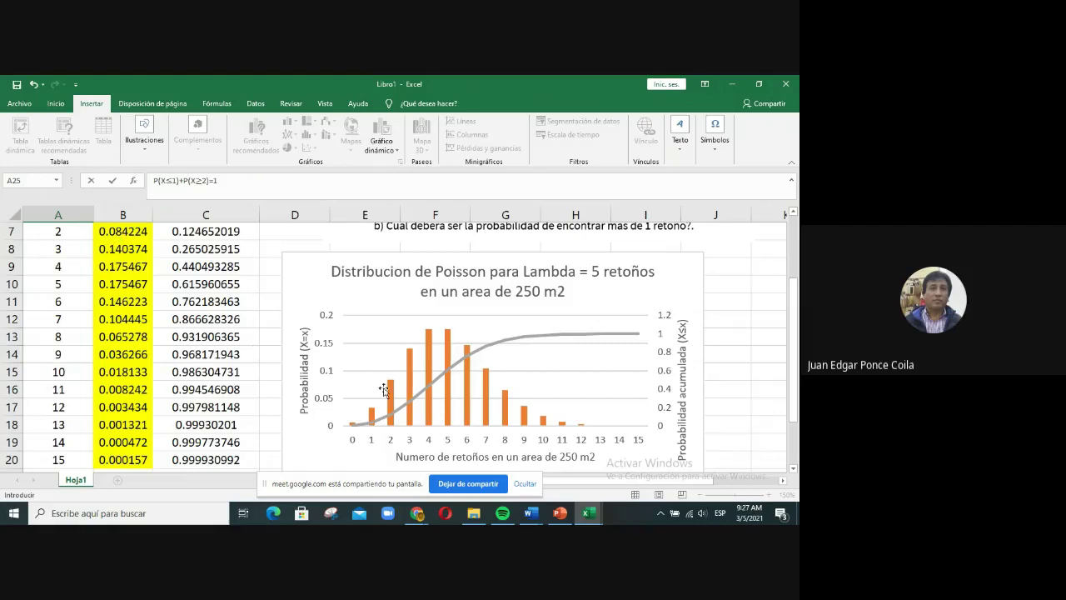
{"action": "scroll", "coordinate": [155, 332], "scroll_direction": "up", "scroll_amount": 1}
{"action": "scroll", "coordinate": [156, 331], "scroll_direction": "up", "scroll_amount": 2}
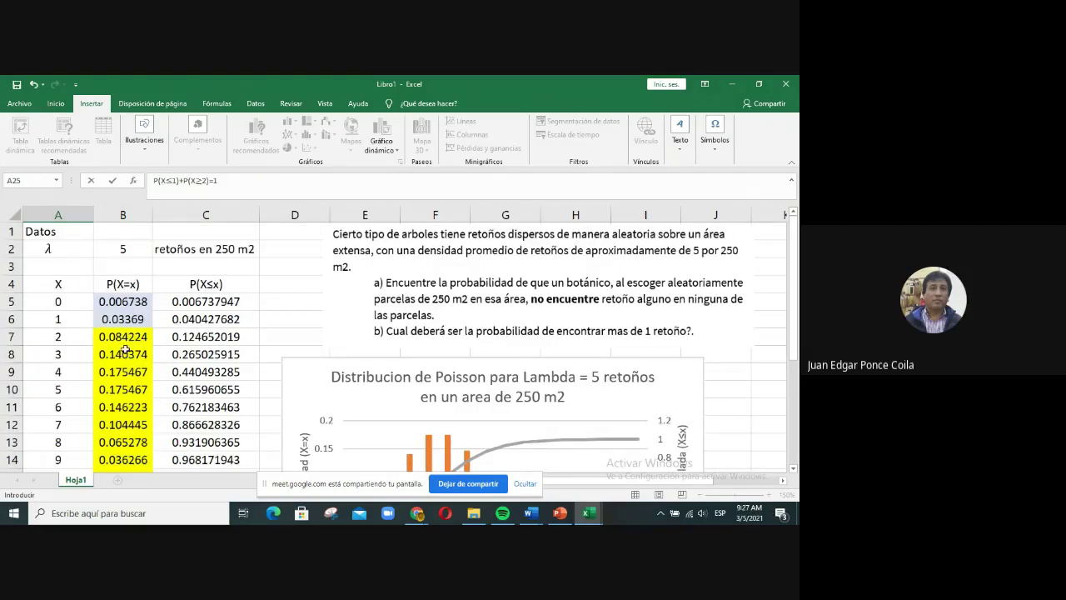
{"action": "scroll", "coordinate": [120, 333], "scroll_direction": "down", "scroll_amount": 5}
{"action": "scroll", "coordinate": [117, 325], "scroll_direction": "down", "scroll_amount": 1}
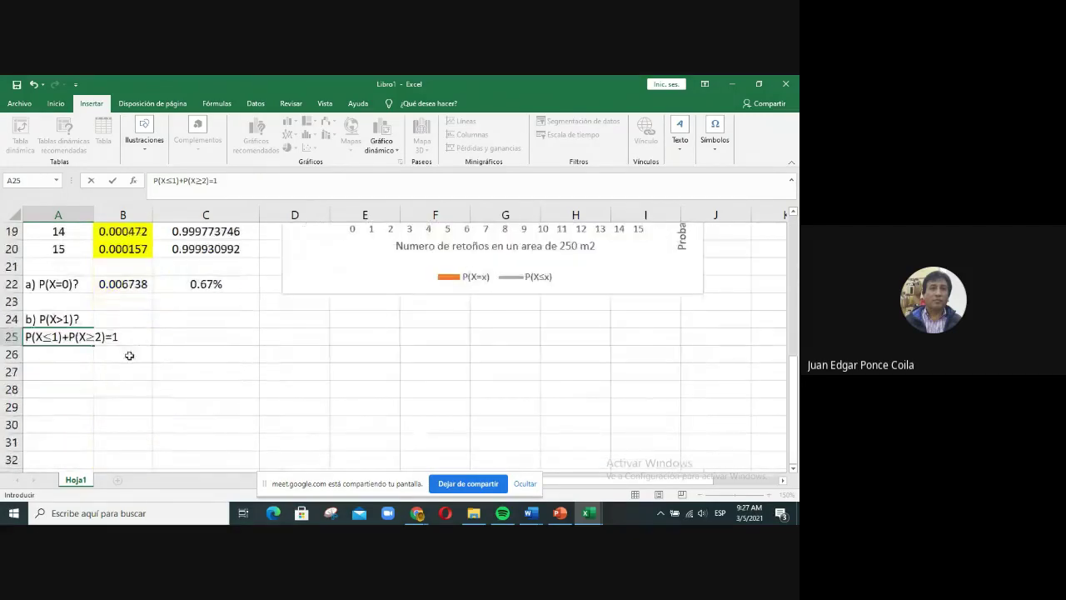
{"action": "key", "text": "Return"}
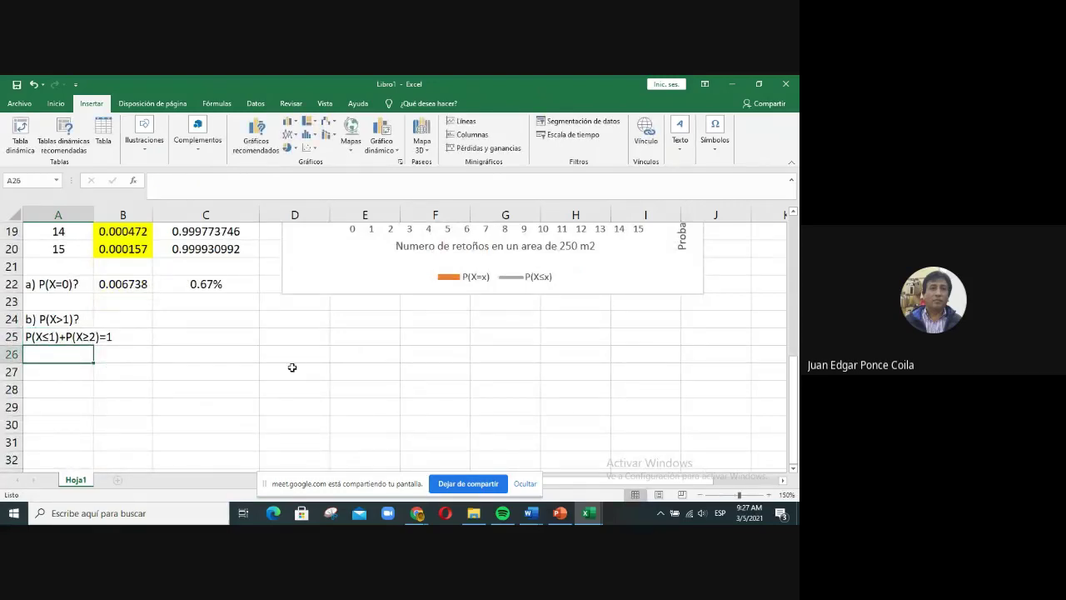
Step: Enter the equivalence P(X>1)=P(X≥2) in cell A26, using the inserted ≥ symbol
{"action": "type", "text": "P"}
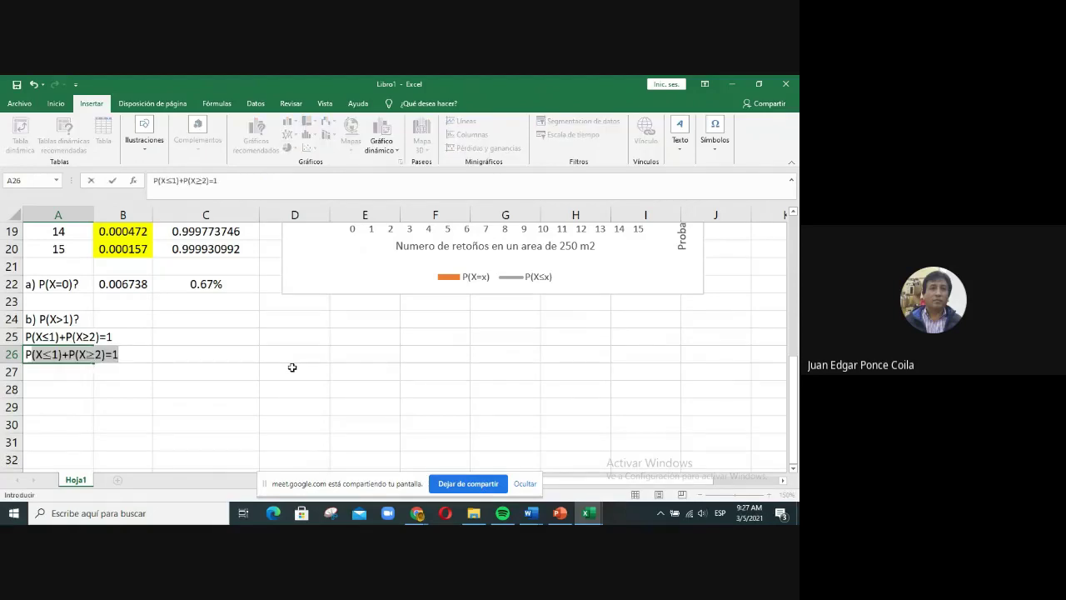
{"action": "type", "text": "(X≤"}
{"action": "type", "text": ">"}
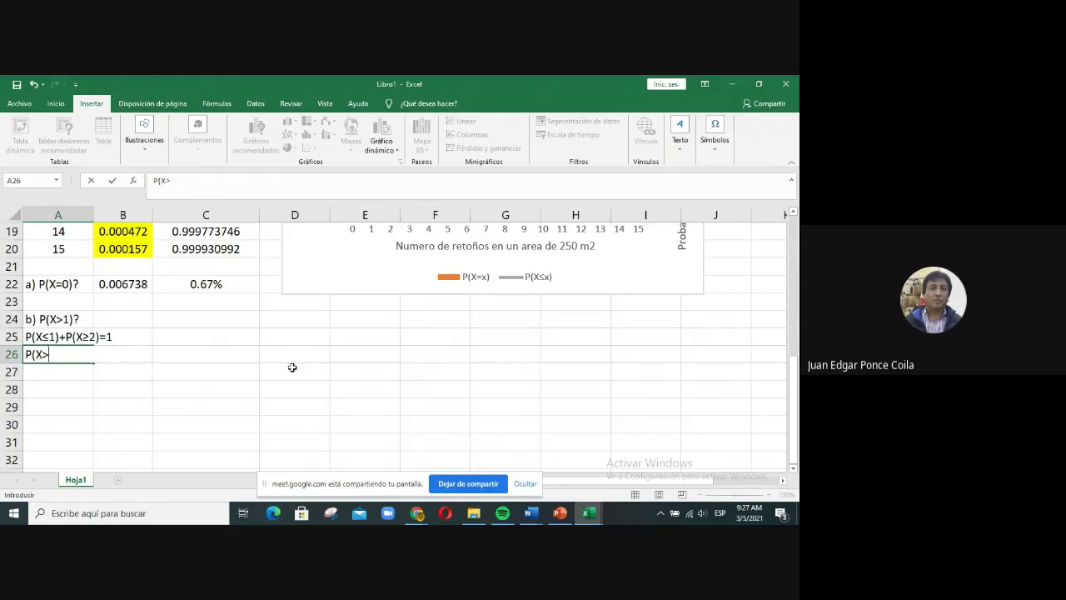
{"action": "type", "text": "1)=P(X"}
{"action": "left_click", "coordinate": [723, 158]}
{"action": "left_click", "coordinate": [745, 188]}
{"action": "left_click", "coordinate": [280, 371]}
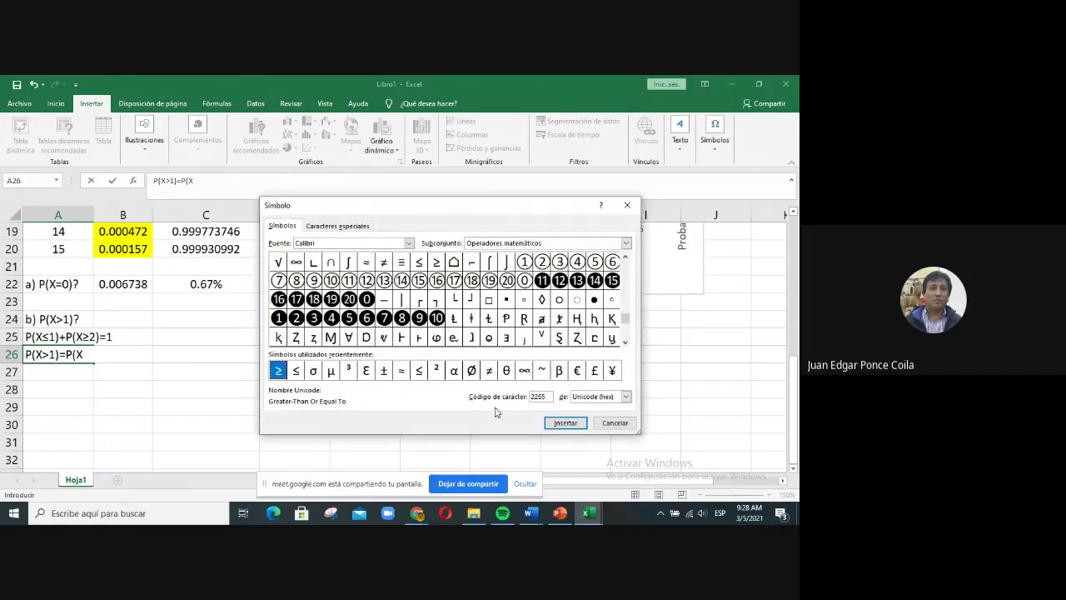
{"action": "left_click", "coordinate": [565, 422]}
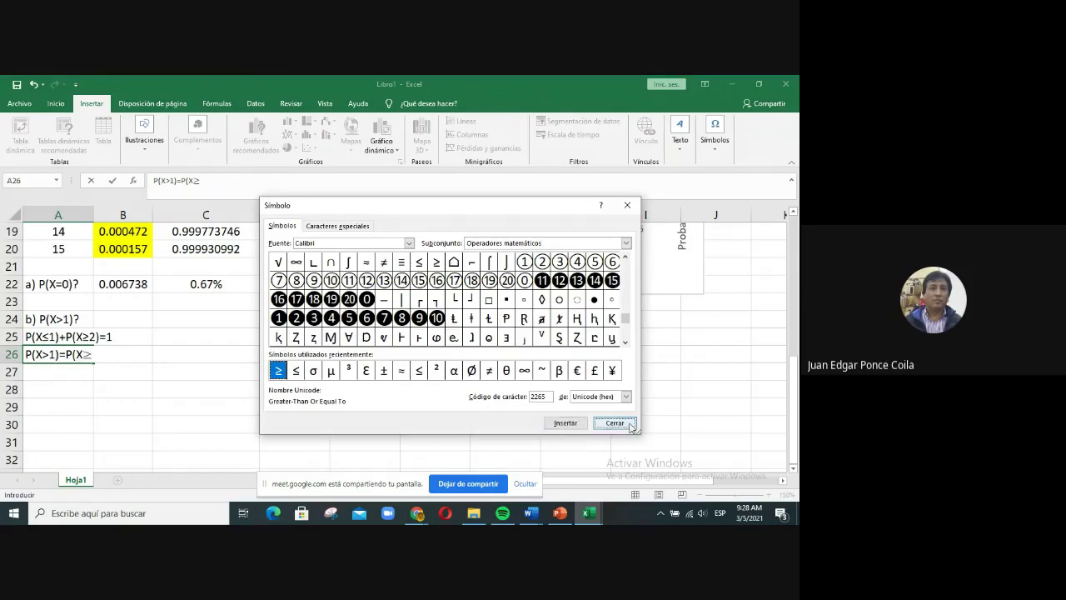
{"action": "left_click", "coordinate": [629, 423]}
{"action": "type", "text": "2"}
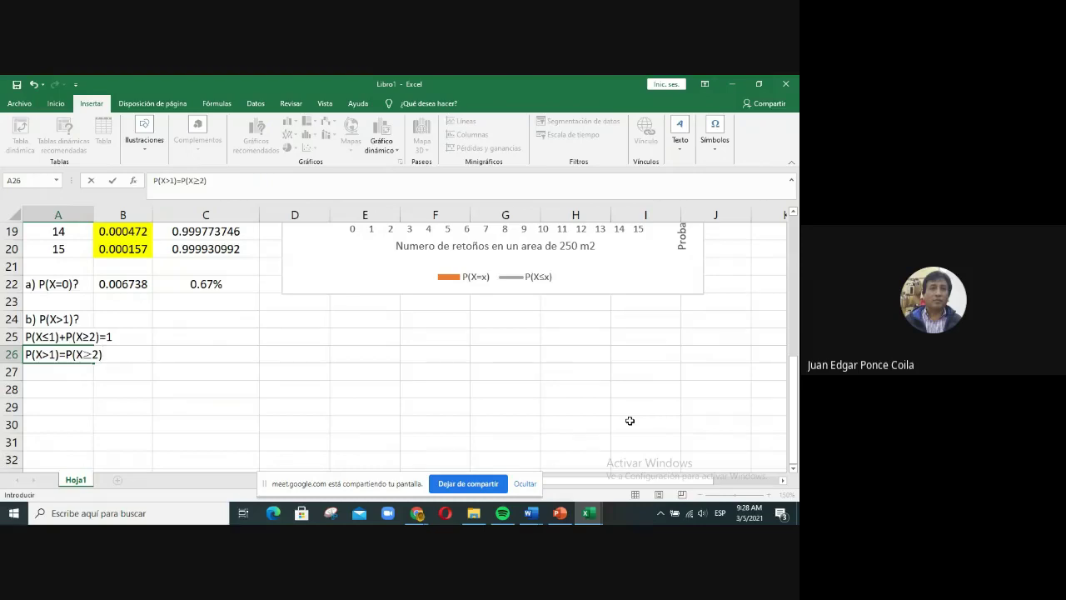
{"action": "key", "text": "Return"}
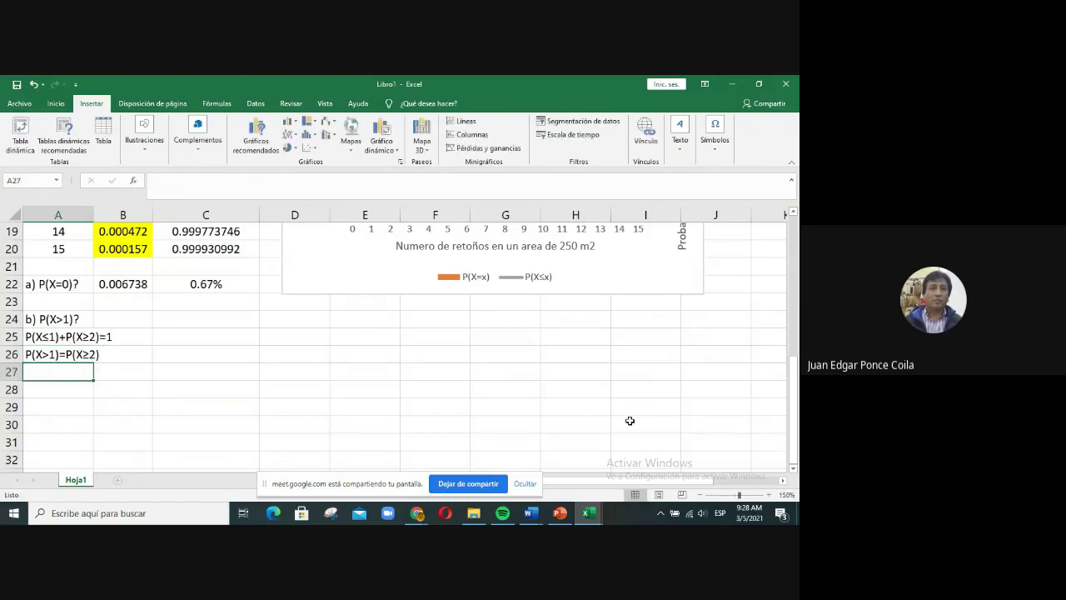
Step: Copy the expression in cell A25 into cell A27 after reviewing the two shaded groups in the table
{"action": "scroll", "coordinate": [604, 403], "scroll_direction": "up", "scroll_amount": 4}
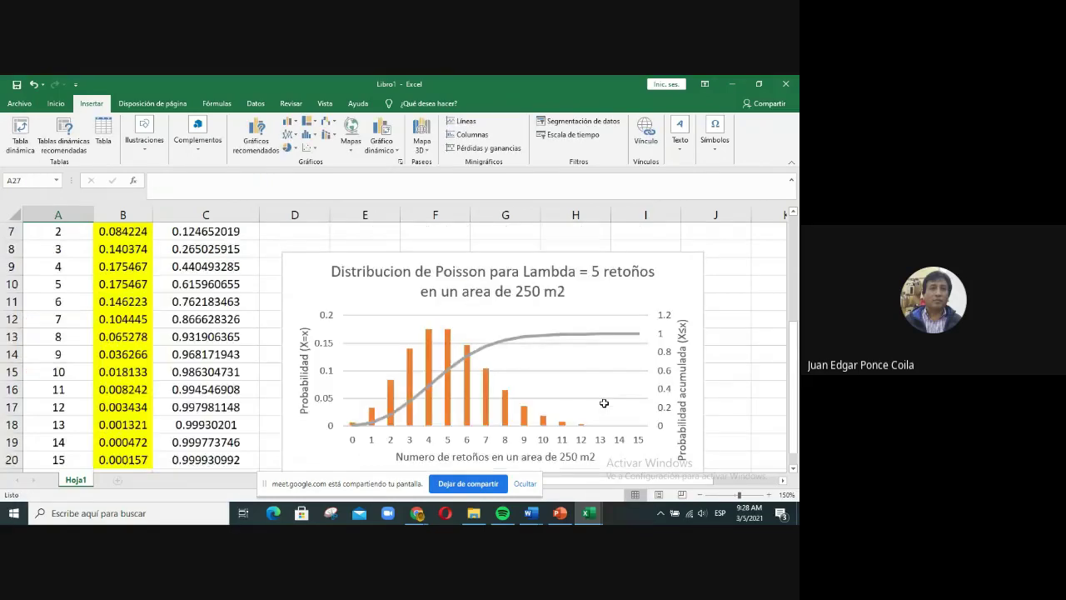
{"action": "scroll", "coordinate": [604, 403], "scroll_direction": "up", "scroll_amount": 1}
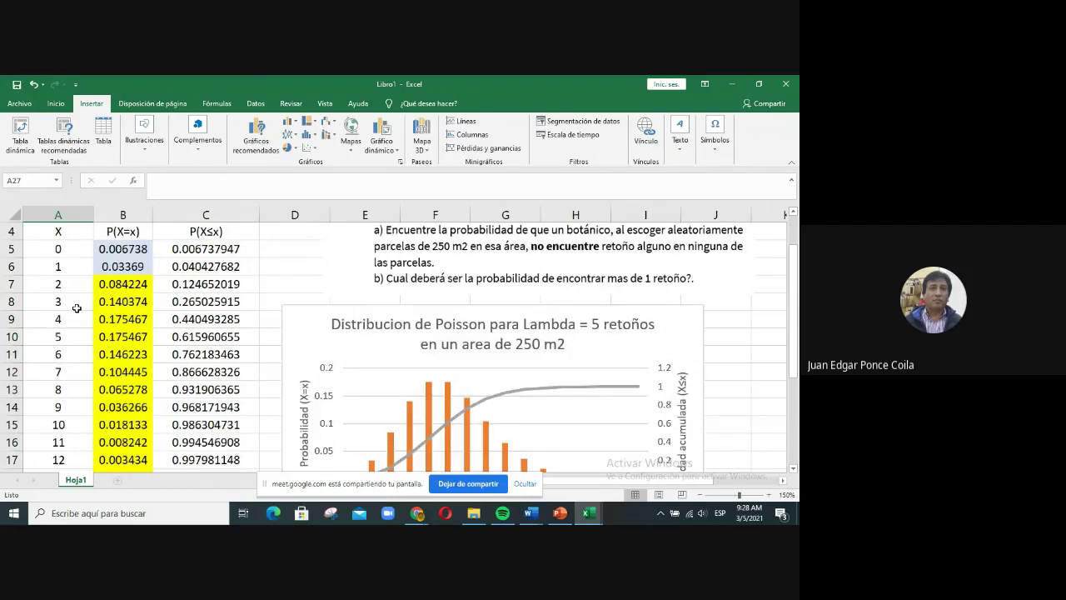
{"action": "scroll", "coordinate": [77, 308], "scroll_direction": "down", "scroll_amount": 5}
{"action": "left_click", "coordinate": [155, 357]}
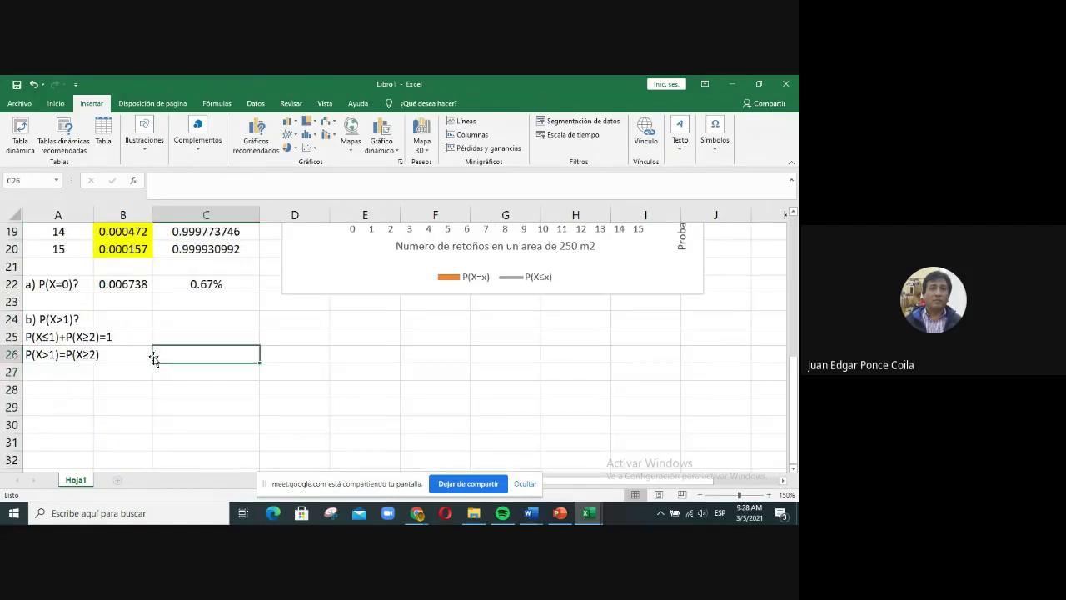
{"action": "left_click", "coordinate": [59, 379]}
{"action": "left_click", "coordinate": [60, 336]}
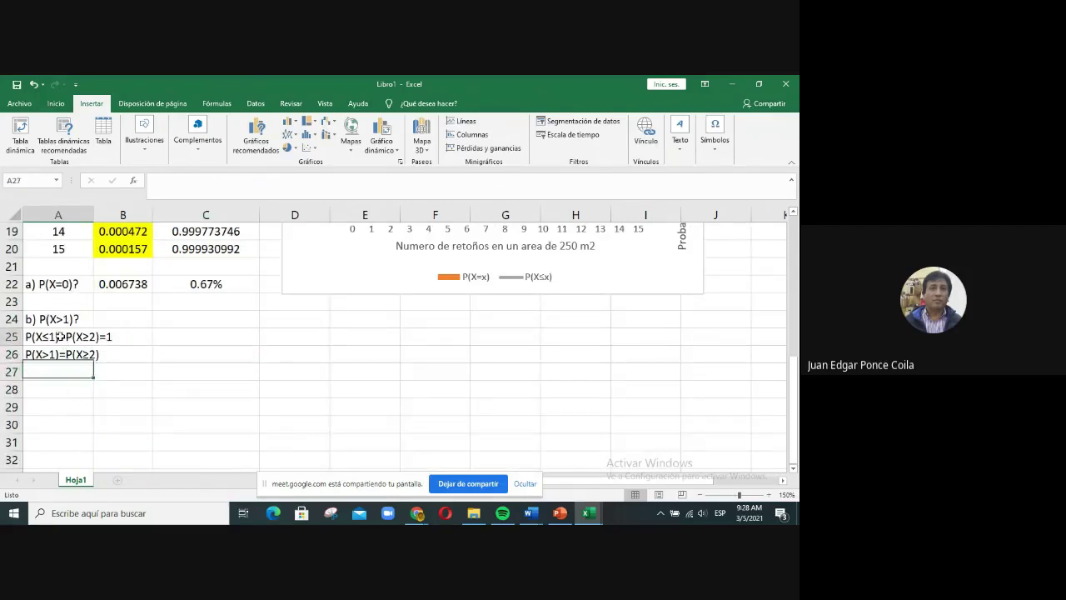
{"action": "key", "text": "ctrl+c"}
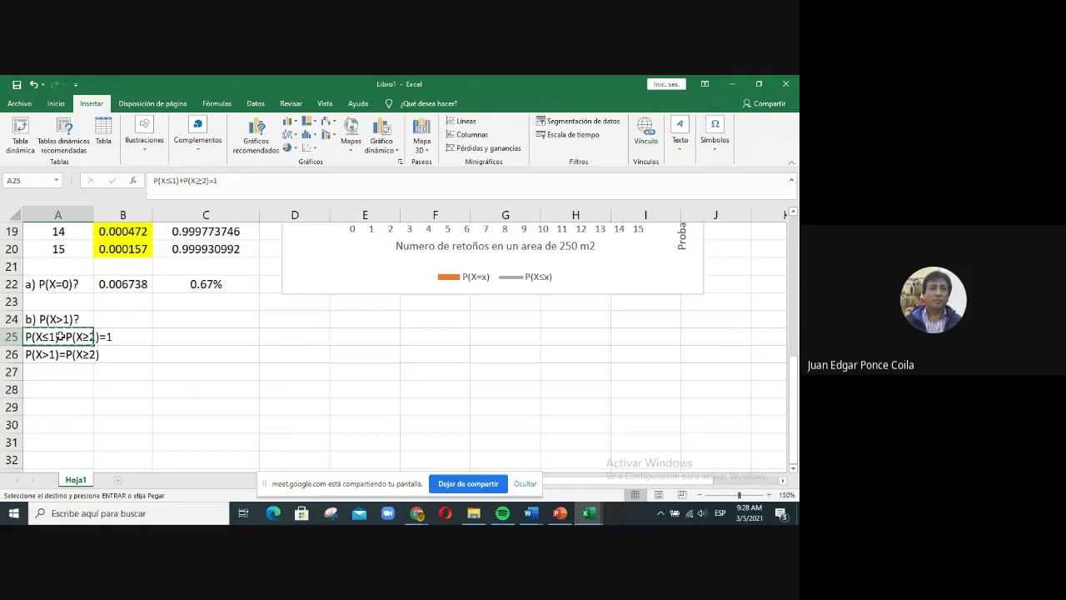
{"action": "left_click", "coordinate": [55, 372]}
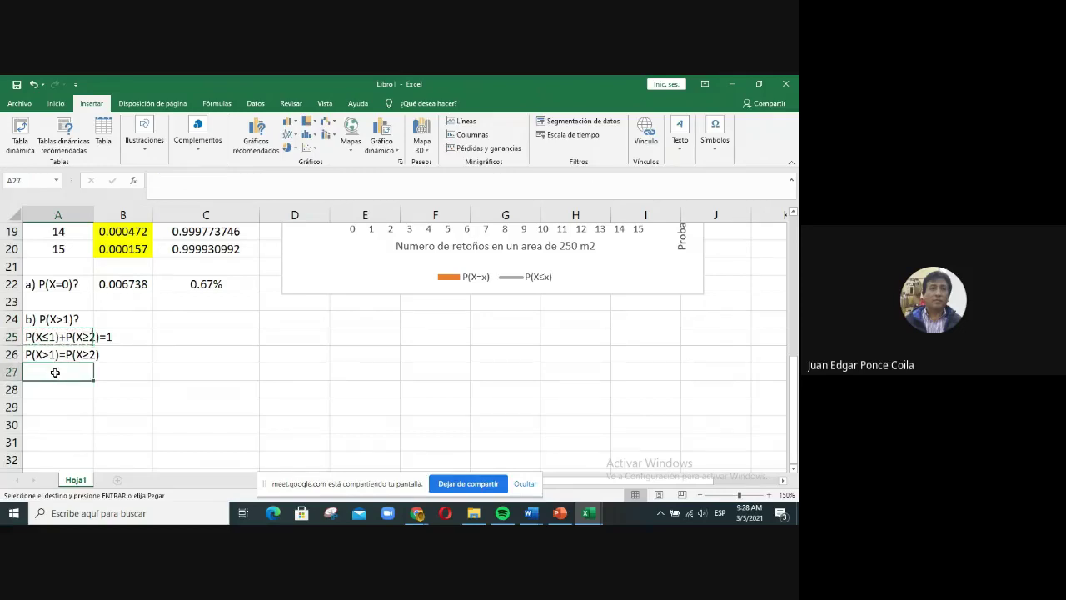
{"action": "key", "text": "ctrl+v"}
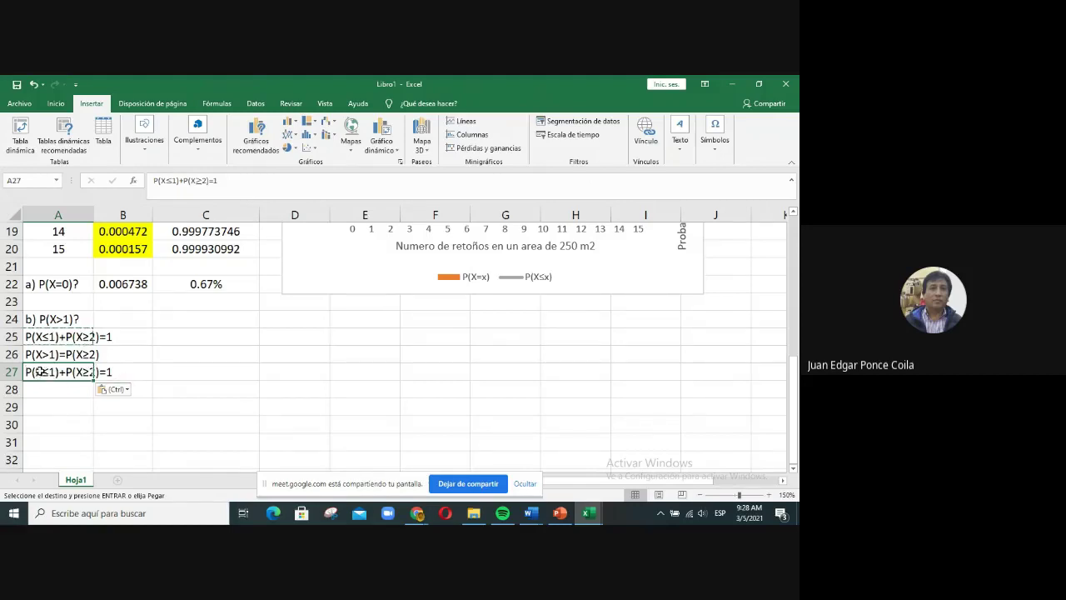
Step: Rearrange the expression in cell A27 to read P(X≥2)=1-P(X≤1)
{"action": "left_click", "coordinate": [168, 180]}
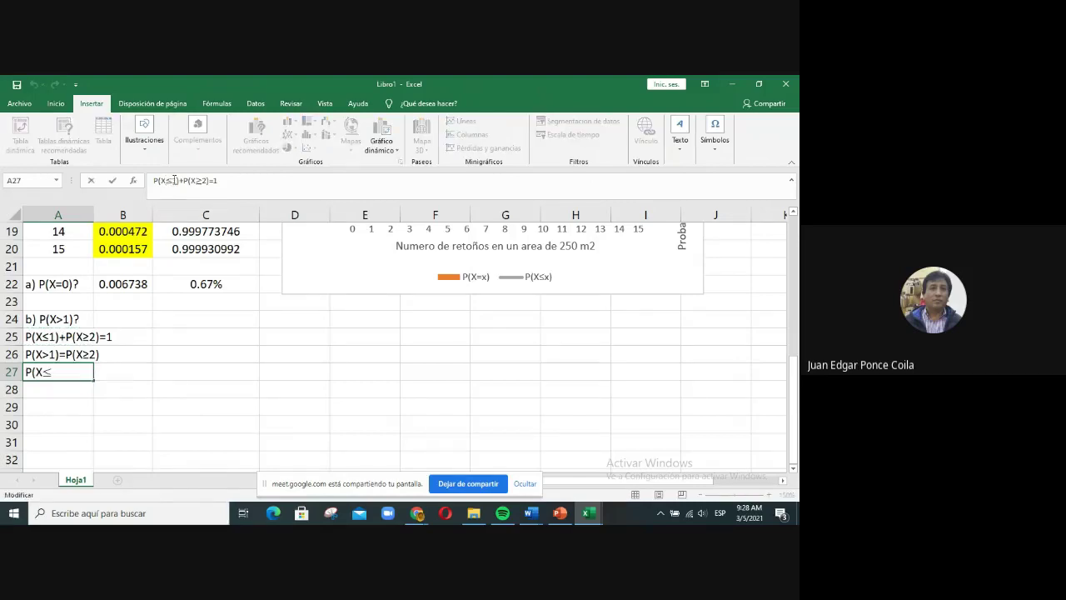
{"action": "left_click_drag", "start_coordinate": [184, 180], "coordinate": [206, 180]}
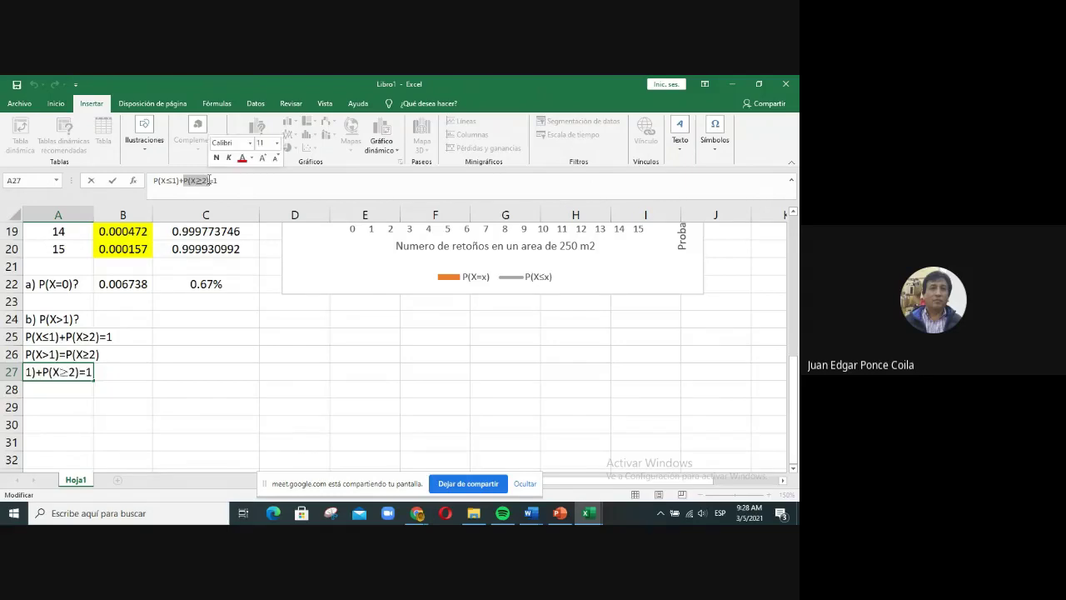
{"action": "key", "text": "BackSpace"}
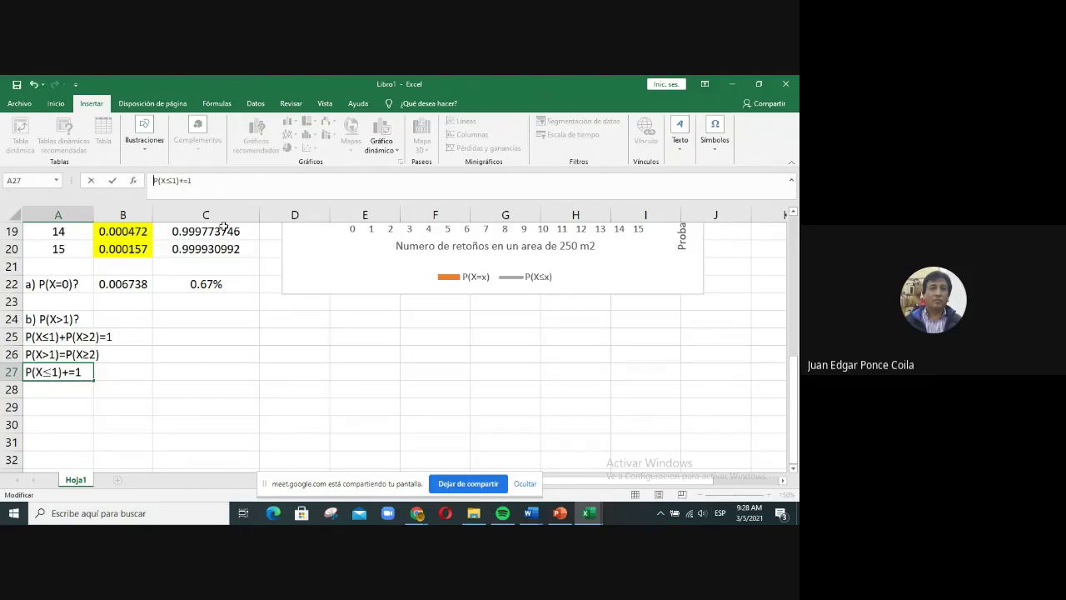
{"action": "key", "text": "ctrl+v"}
{"action": "type", "text": "=1"}
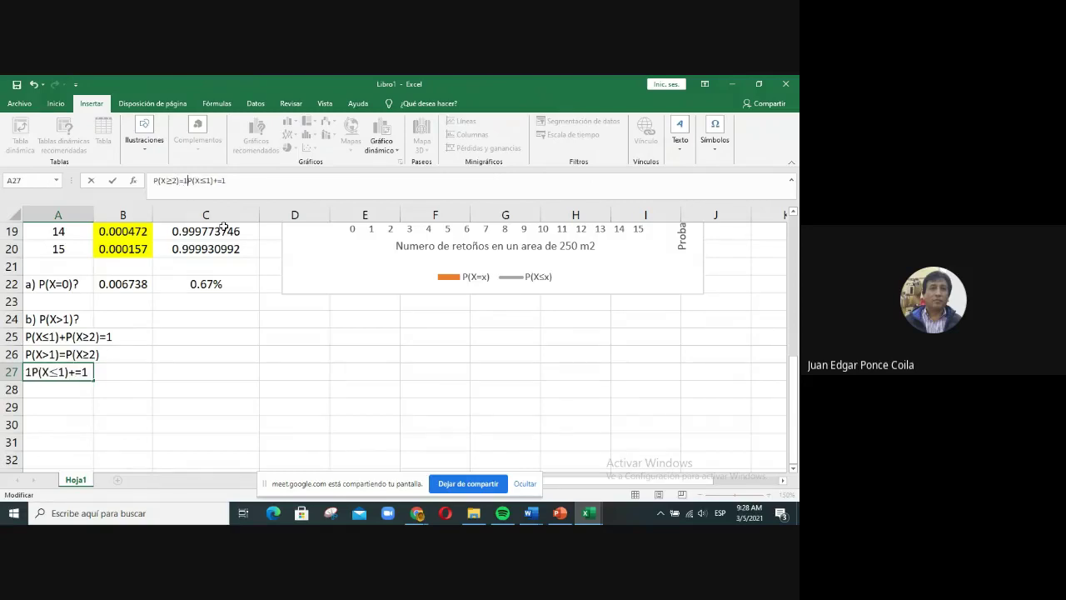
{"action": "type", "text": "-"}
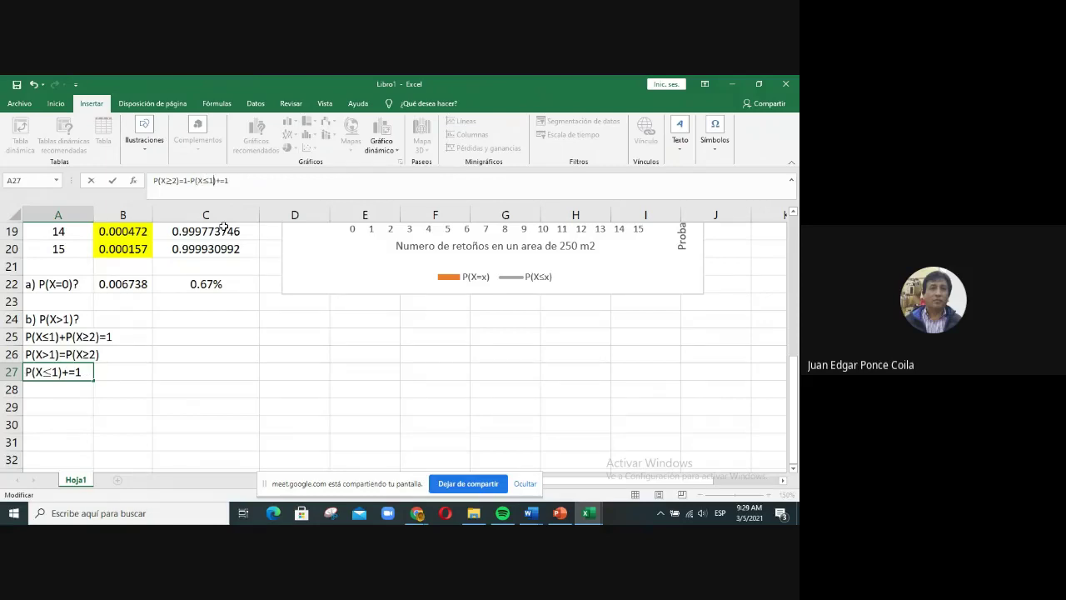
{"action": "key", "text": "Delete"}
{"action": "key", "text": "Delete"}
{"action": "key", "text": "Return"}
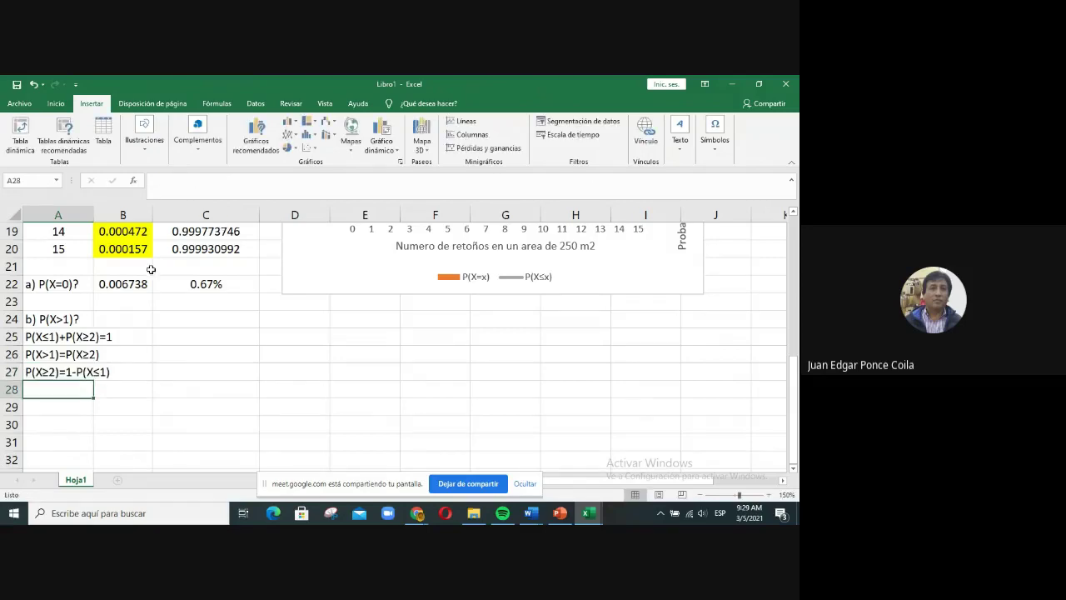
Step: Enter the formula =1-C6 in cell C27 to calculate P(X≥2) from the cumulative probability for X=1
{"action": "left_click", "coordinate": [52, 374]}
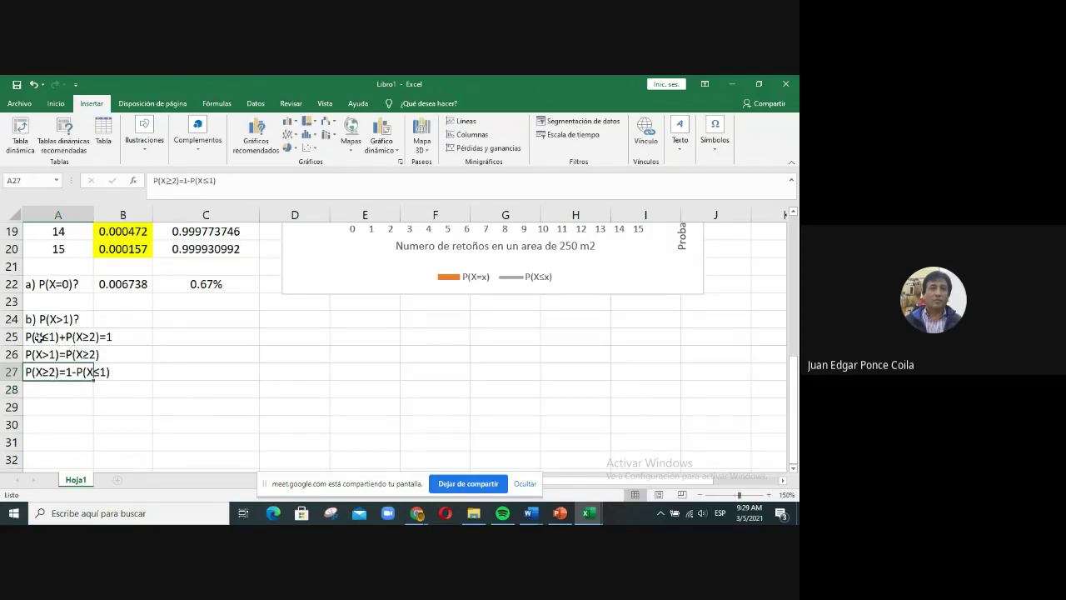
{"action": "left_click_drag", "start_coordinate": [38, 337], "coordinate": [120, 334]}
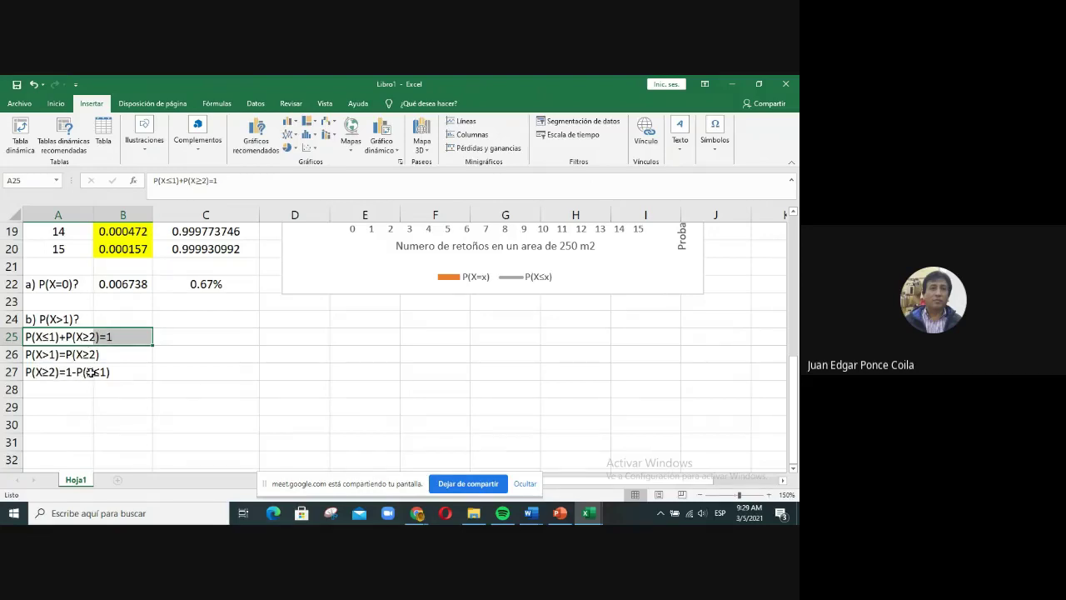
{"action": "left_click", "coordinate": [144, 390]}
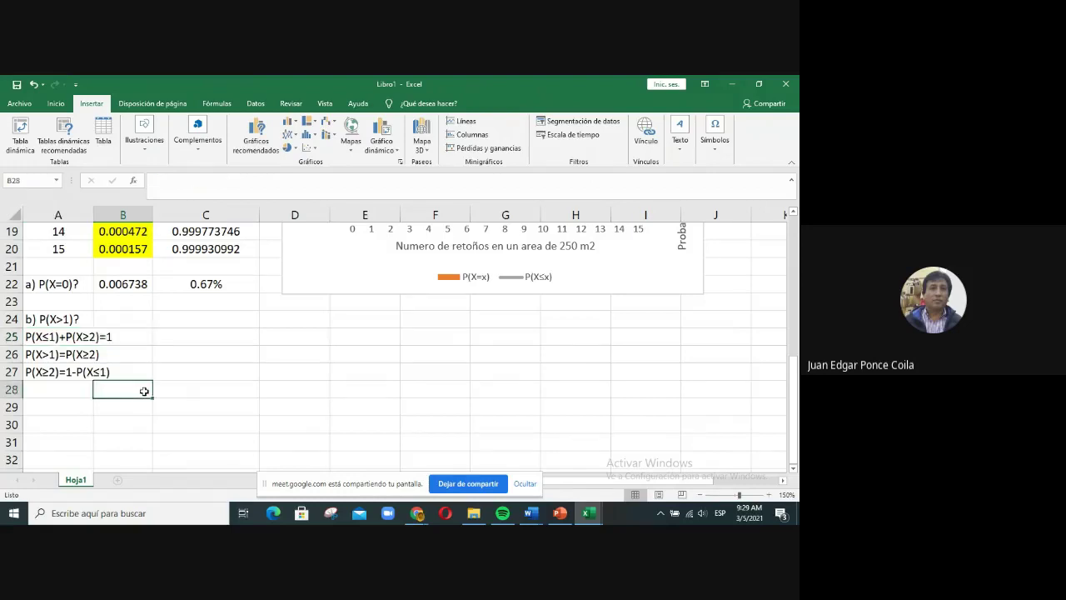
{"action": "left_click", "coordinate": [191, 373]}
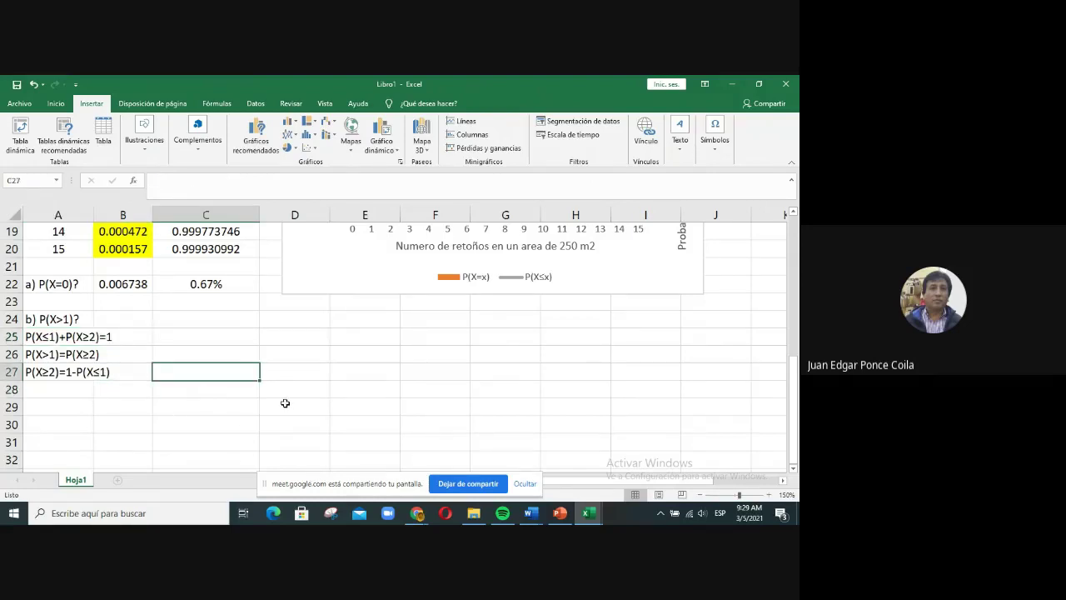
{"action": "type", "text": "=1"}
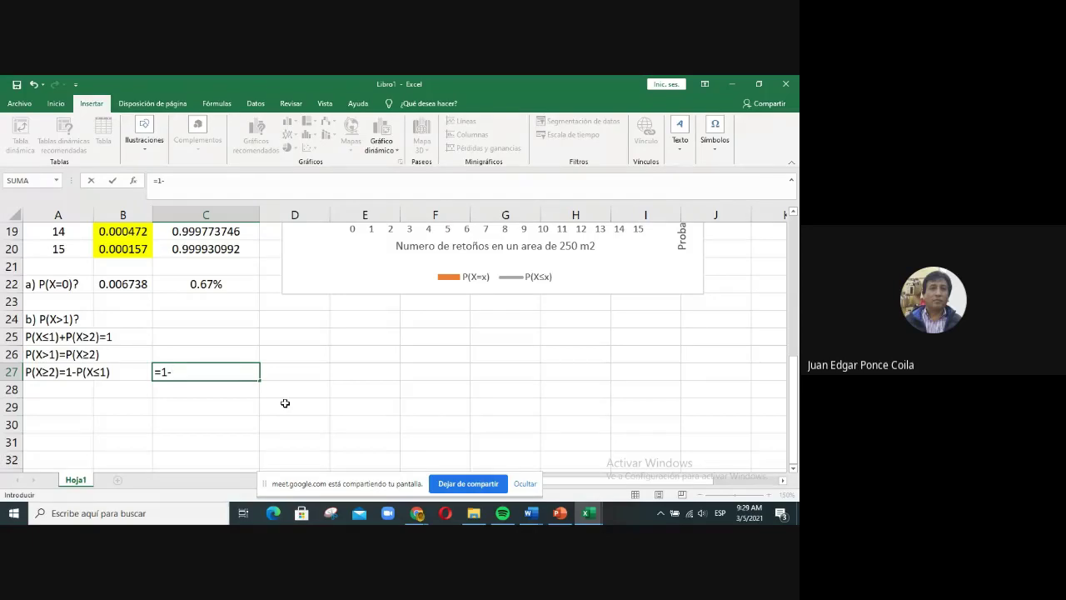
{"action": "type", "text": "-"}
{"action": "key", "text": "Up"}
{"action": "key", "text": "Up"}
{"action": "key", "text": "Up"}
{"action": "key", "text": "Up"}
{"action": "key", "text": "Up"}
{"action": "key", "text": "Up"}
{"action": "key", "text": "Up"}
{"action": "key", "text": "Up"}
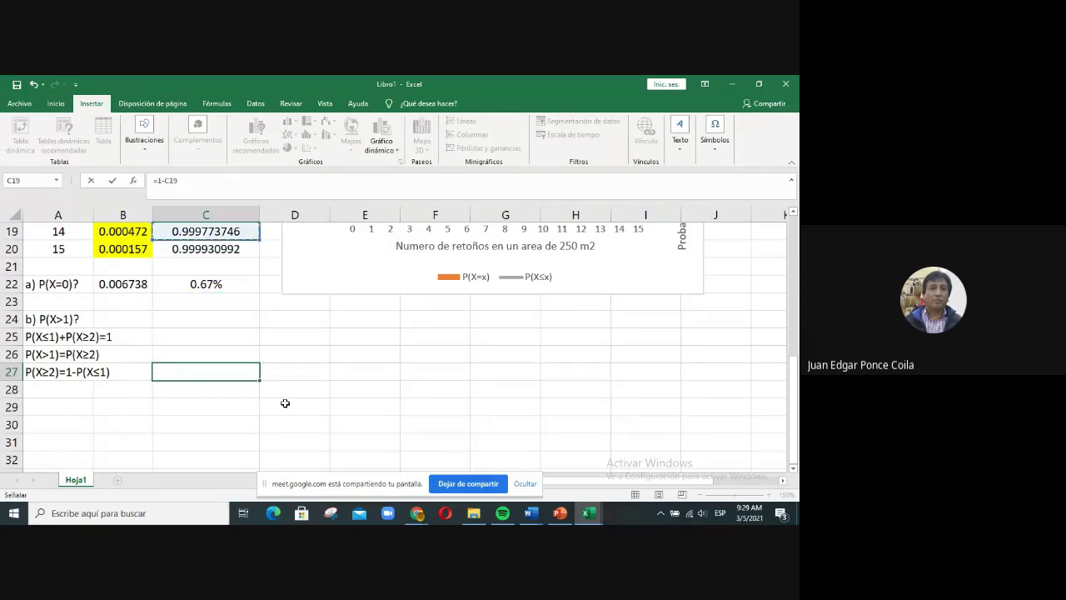
{"action": "key", "text": "Up"}
{"action": "key", "text": "Up"}
{"action": "key", "text": "Up"}
{"action": "key", "text": "Up"}
{"action": "key", "text": "Up"}
{"action": "key", "text": "Up"}
{"action": "key", "text": "Up"}
{"action": "key", "text": "Up"}
{"action": "key", "text": "Up"}
{"action": "key", "text": "Up"}
{"action": "key", "text": "Up"}
{"action": "key", "text": "Up"}
{"action": "key", "text": "Up"}
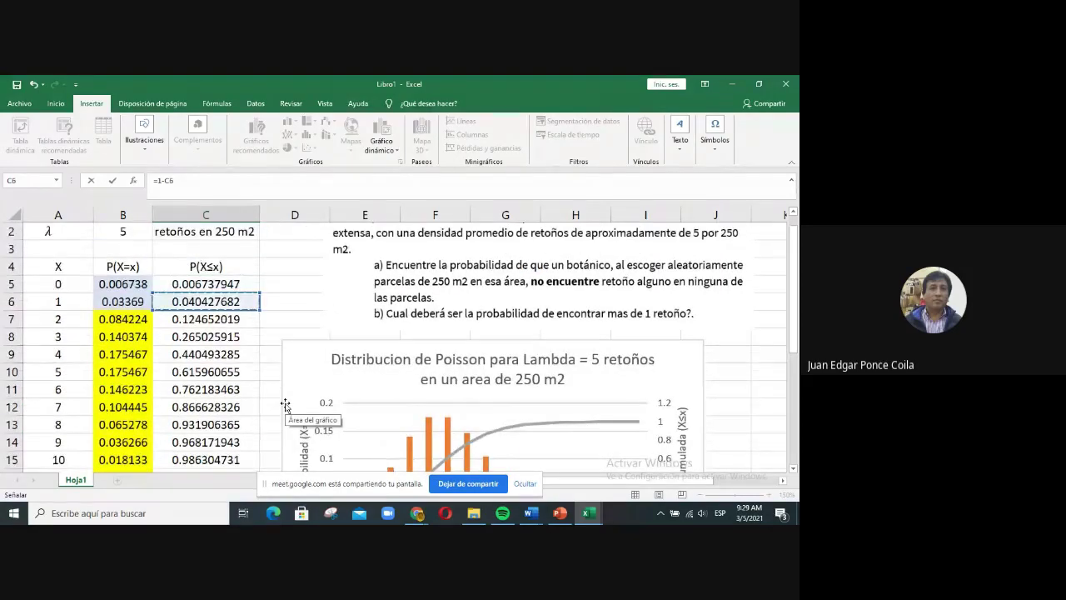
{"action": "key", "text": "Return"}
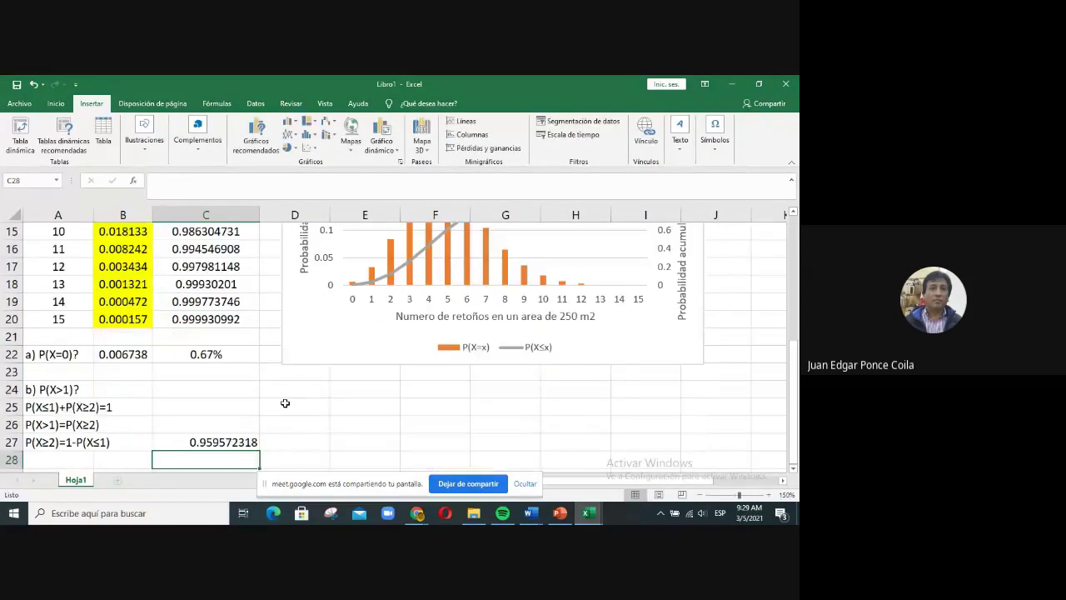
Step: Center cell C27 and format it as a number with 3 decimal places
{"action": "key", "text": "Up"}
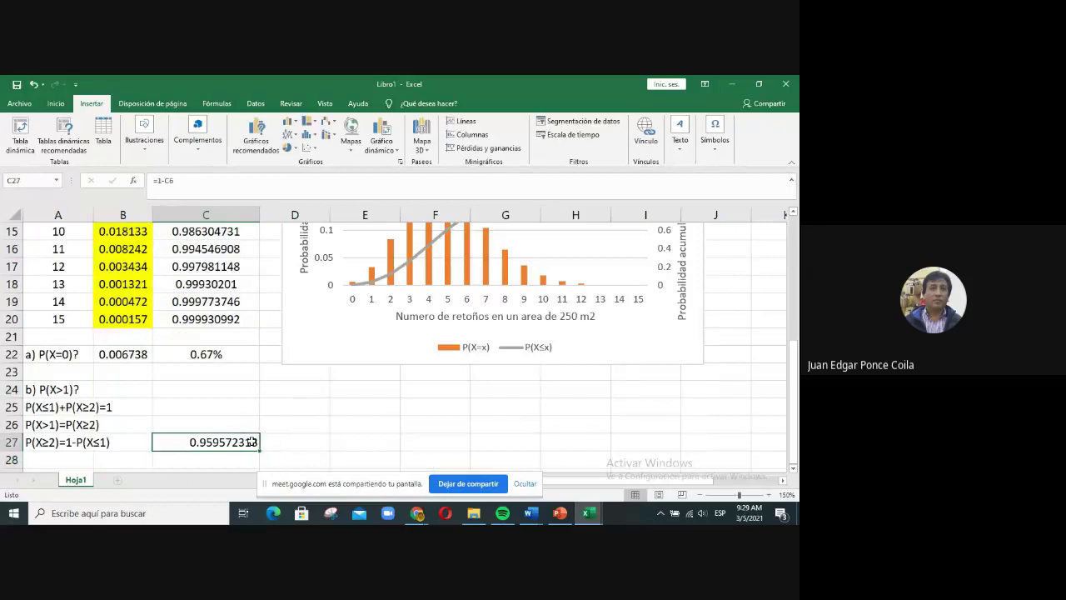
{"action": "left_click", "coordinate": [55, 103]}
{"action": "left_click", "coordinate": [204, 145]}
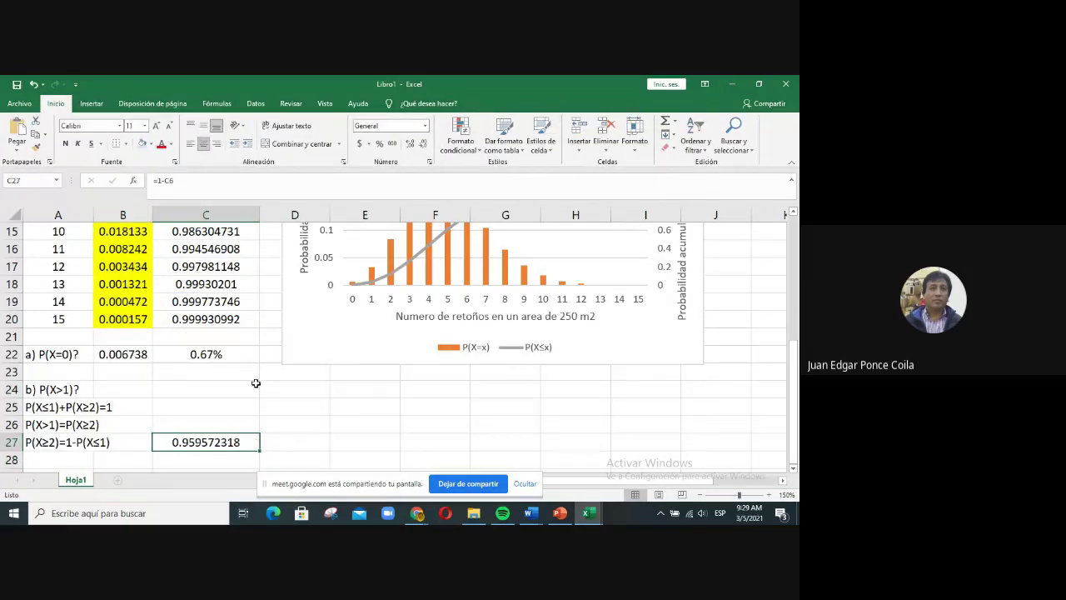
{"action": "scroll", "coordinate": [248, 383], "scroll_direction": "down", "scroll_amount": 1}
{"action": "right_click", "coordinate": [243, 389]}
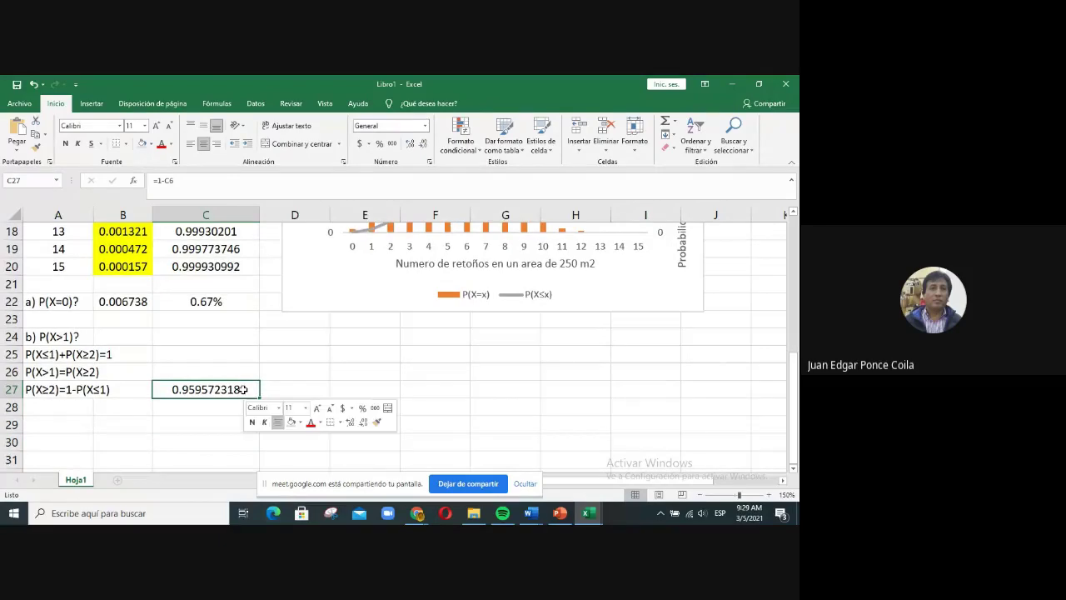
{"action": "left_click", "coordinate": [293, 339]}
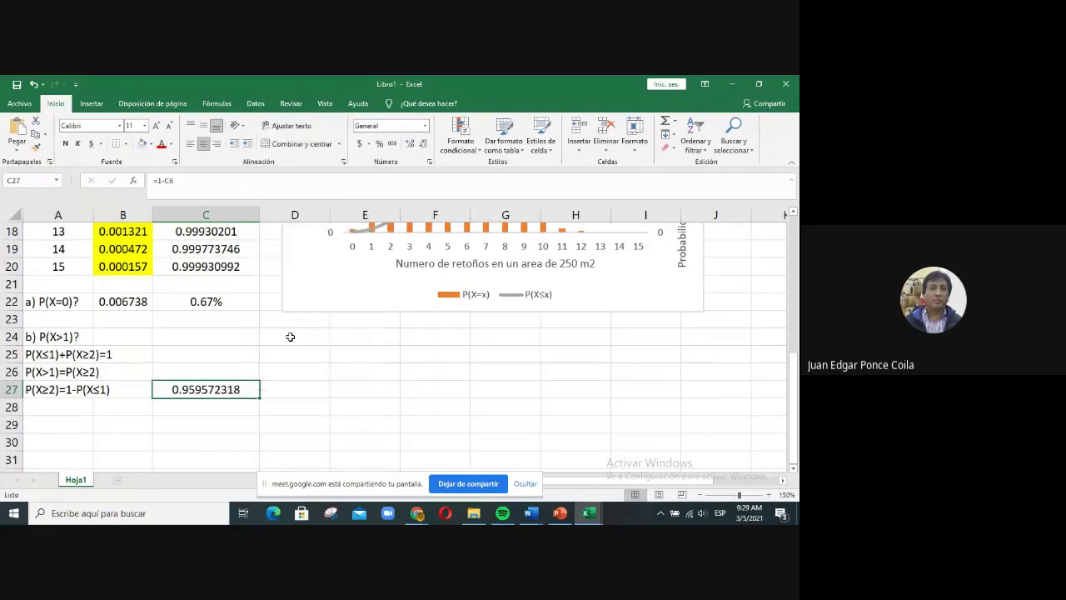
{"action": "left_click", "coordinate": [176, 250]}
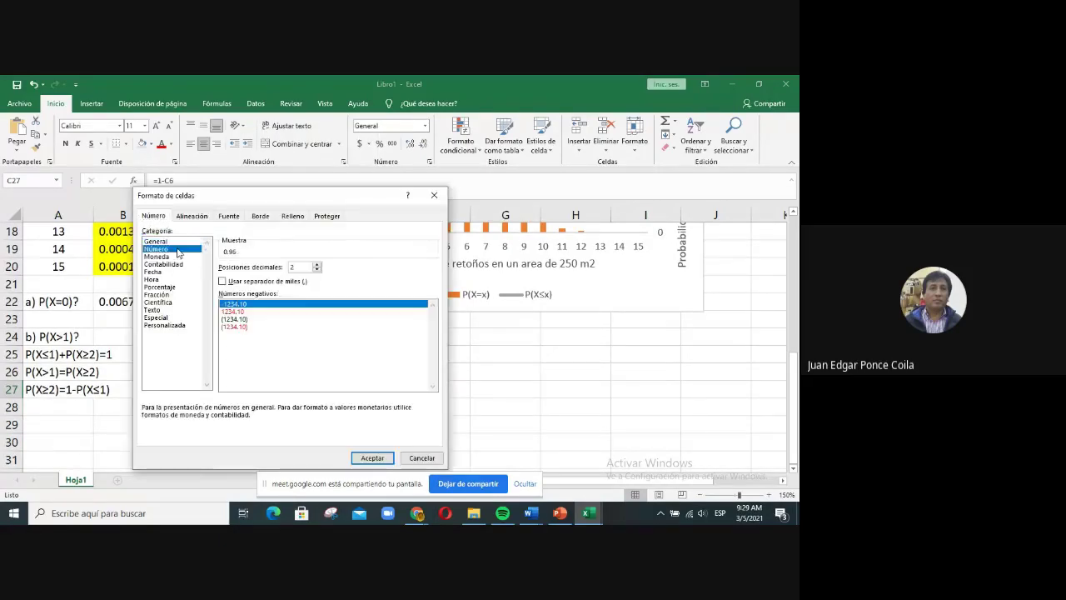
{"action": "left_click", "coordinate": [318, 269]}
{"action": "left_click", "coordinate": [318, 265]}
{"action": "left_click", "coordinate": [317, 264]}
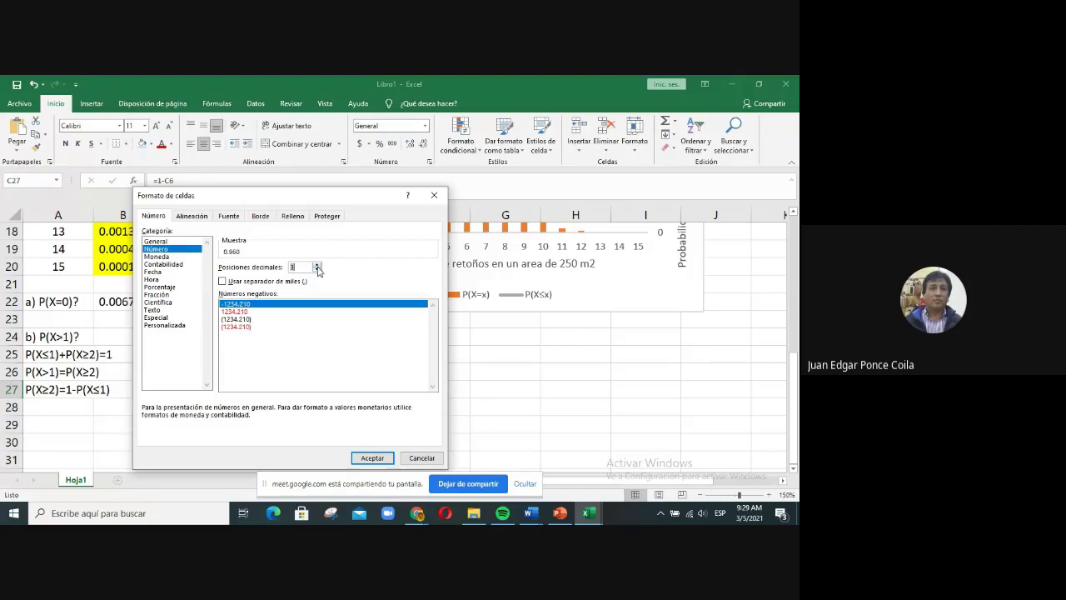
{"action": "left_click", "coordinate": [371, 457]}
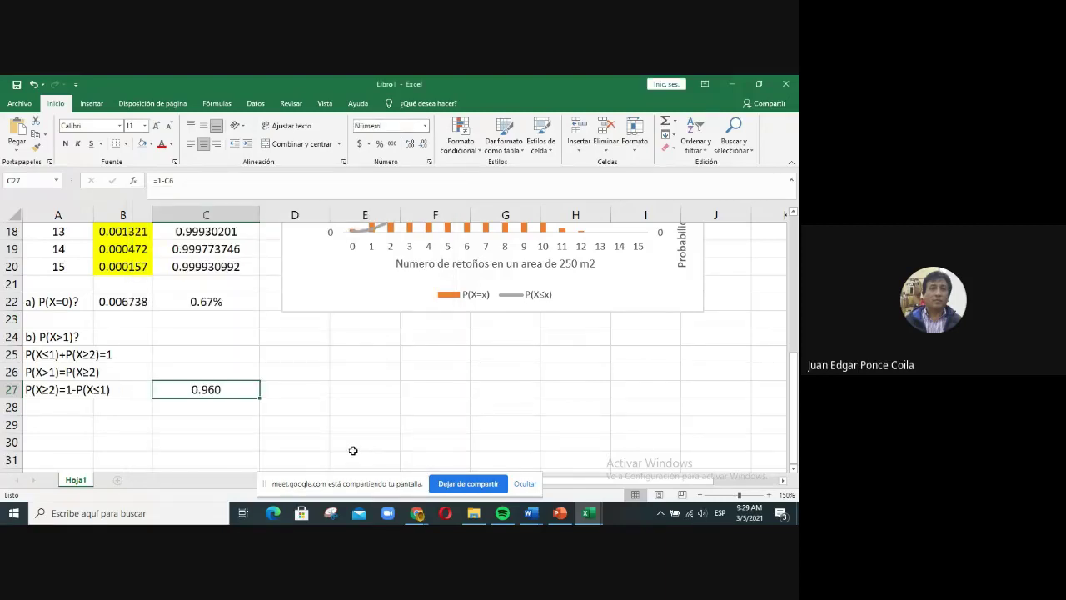
Step: Copy cell C27 and paste only its value into cell D27
{"action": "right_click", "coordinate": [218, 390]}
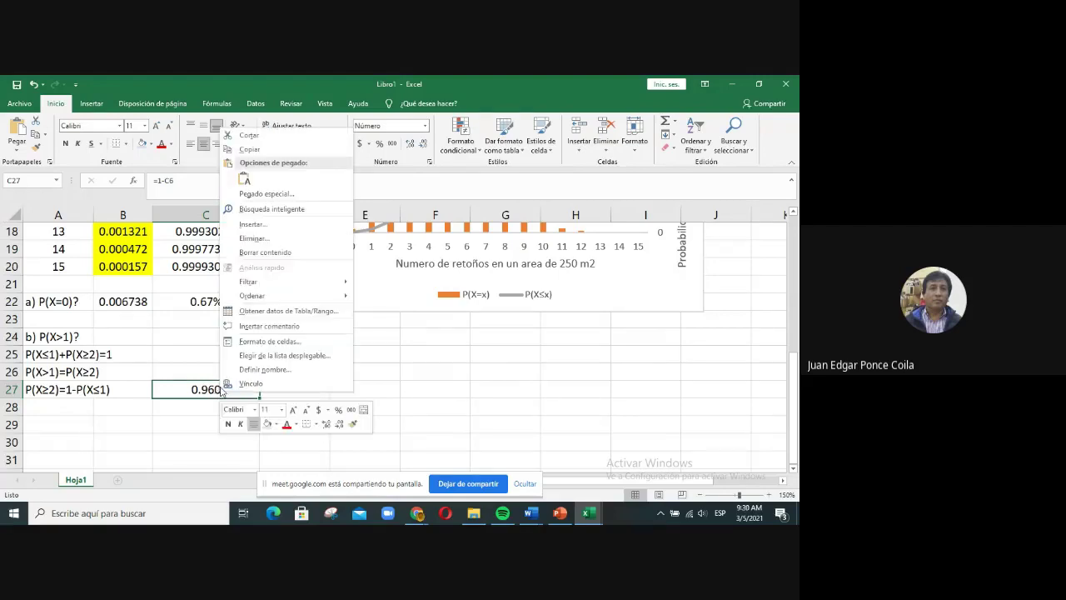
{"action": "left_click", "coordinate": [178, 417]}
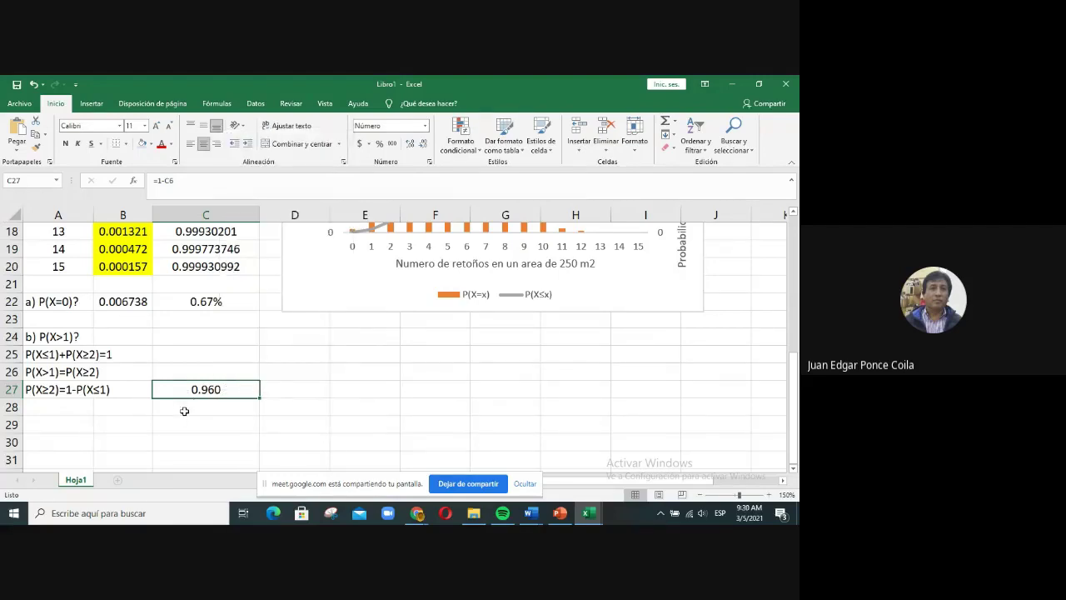
{"action": "key", "text": "ctrl+c"}
{"action": "left_click", "coordinate": [295, 391]}
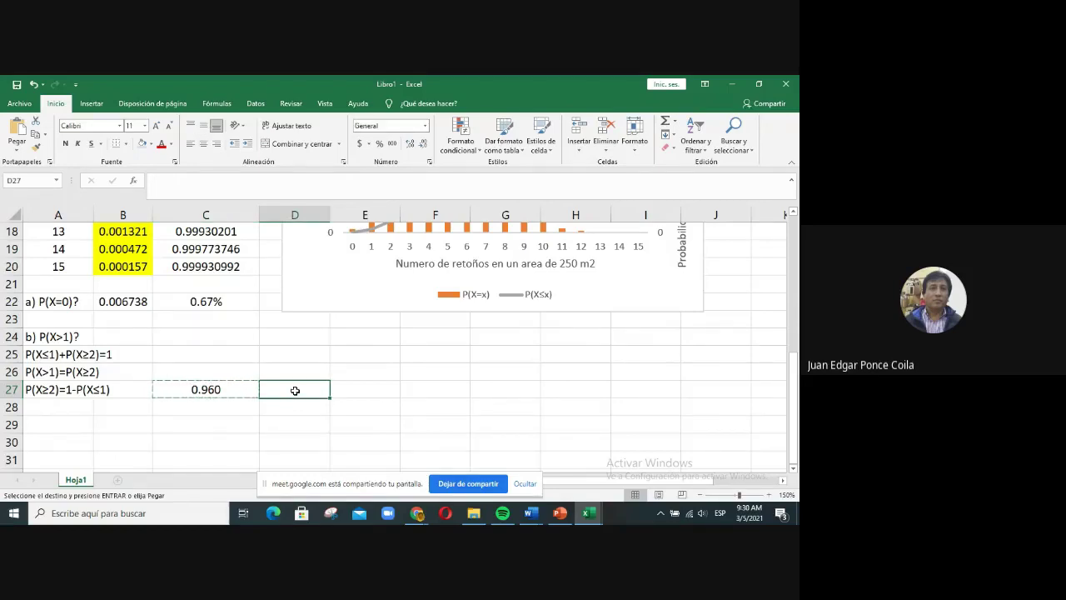
{"action": "right_click", "coordinate": [295, 390]}
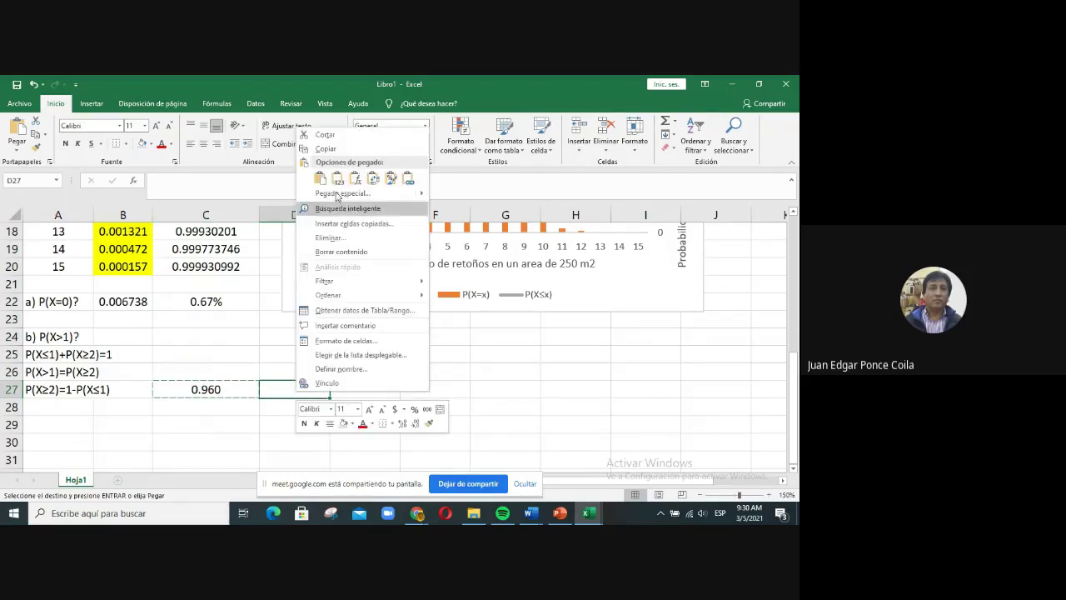
{"action": "left_click", "coordinate": [339, 184]}
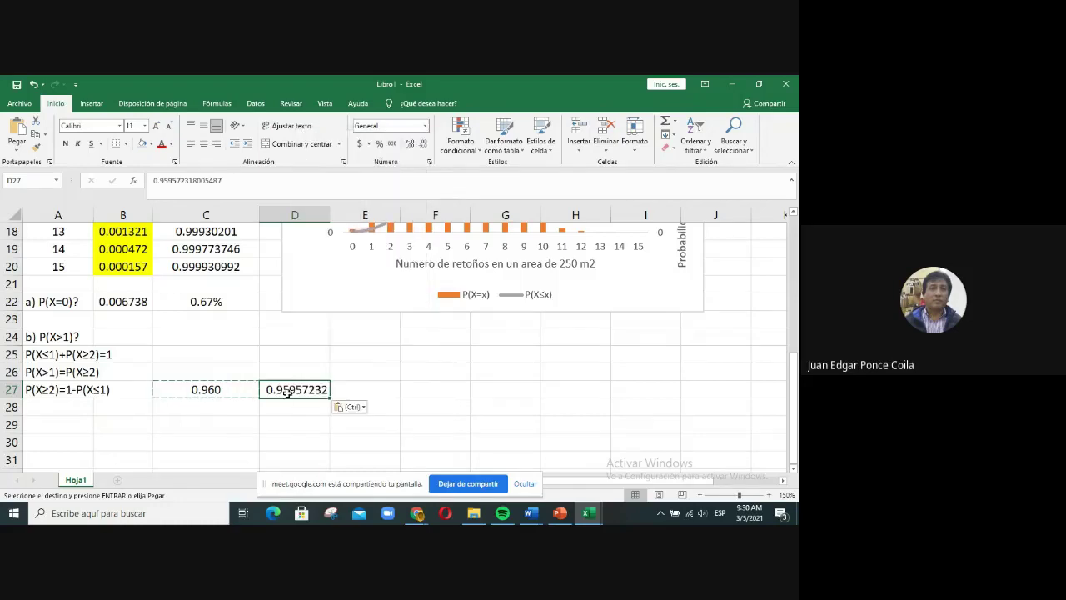
Step: Format cell D27 as a percentage with 2 decimal places and center its content
{"action": "right_click", "coordinate": [290, 399]}
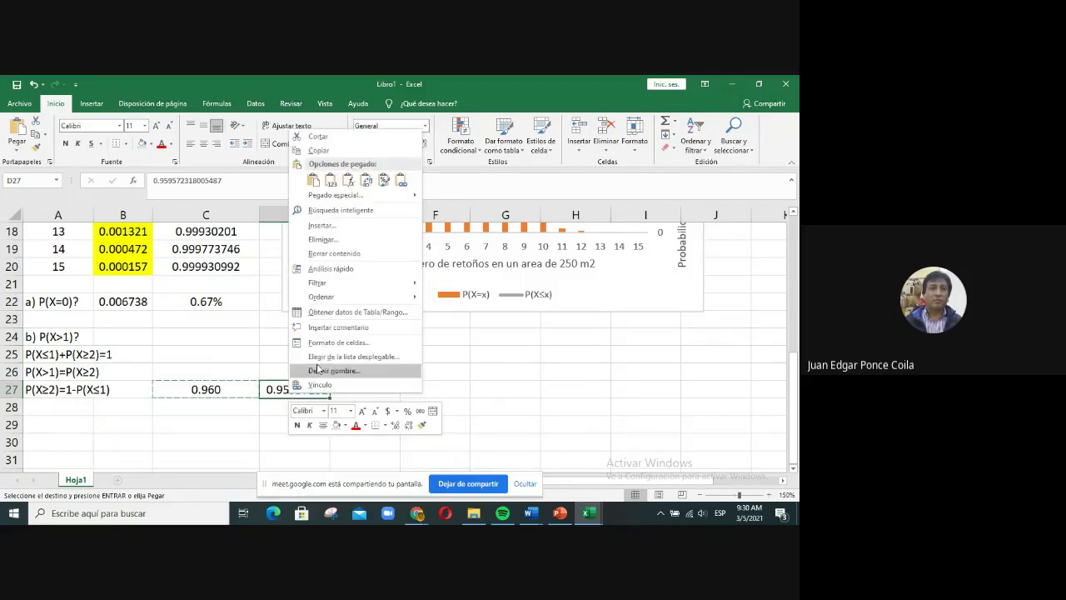
{"action": "left_click", "coordinate": [340, 343]}
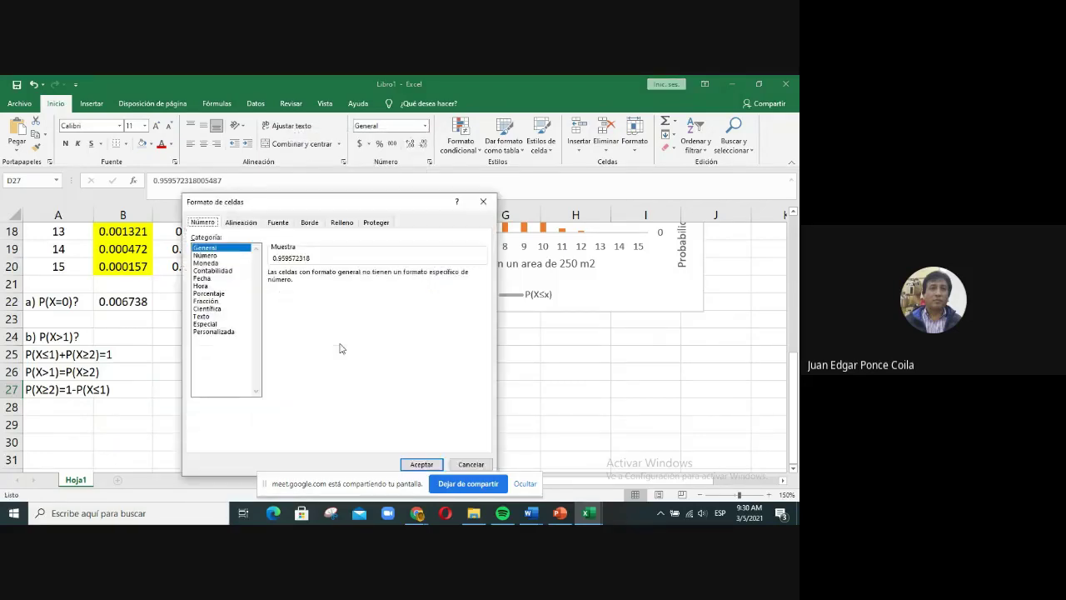
{"action": "left_click", "coordinate": [218, 293]}
{"action": "left_click", "coordinate": [419, 465]}
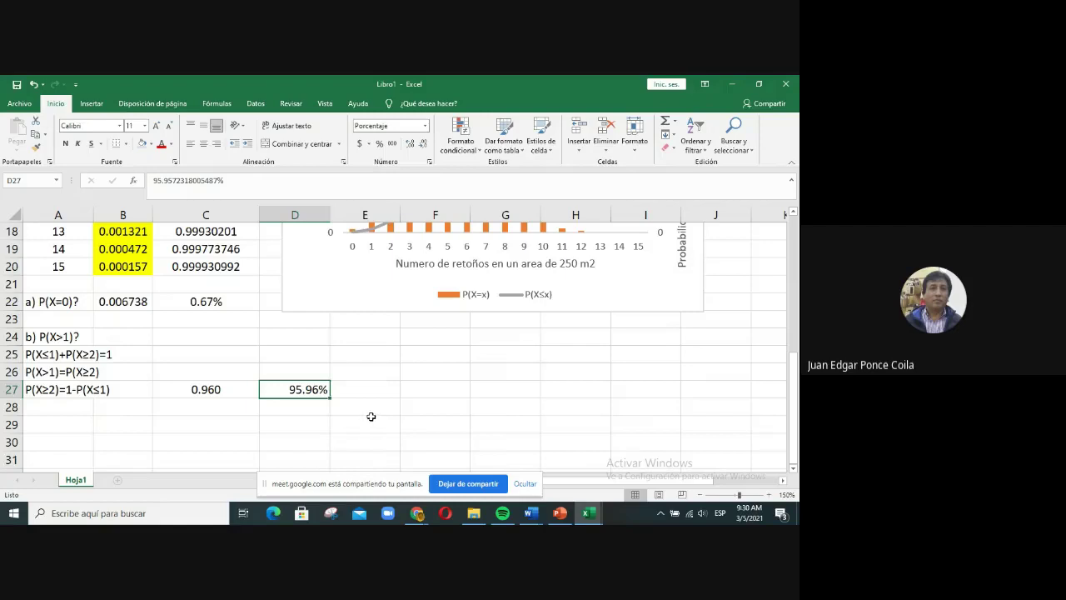
{"action": "left_click", "coordinate": [203, 146]}
{"action": "left_click", "coordinate": [366, 393]}
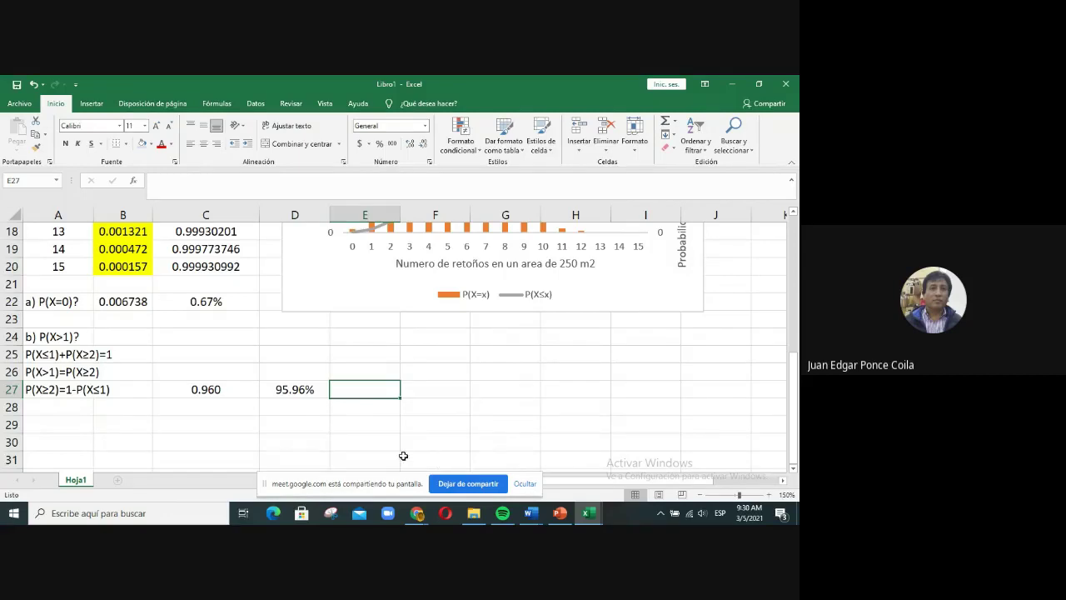
Step: Review the answers to parts a and b against the exercise statement, the probability table and the chart
{"action": "scroll", "coordinate": [402, 454], "scroll_direction": "up", "scroll_amount": 3}
{"action": "scroll", "coordinate": [94, 409], "scroll_direction": "down", "scroll_amount": 2}
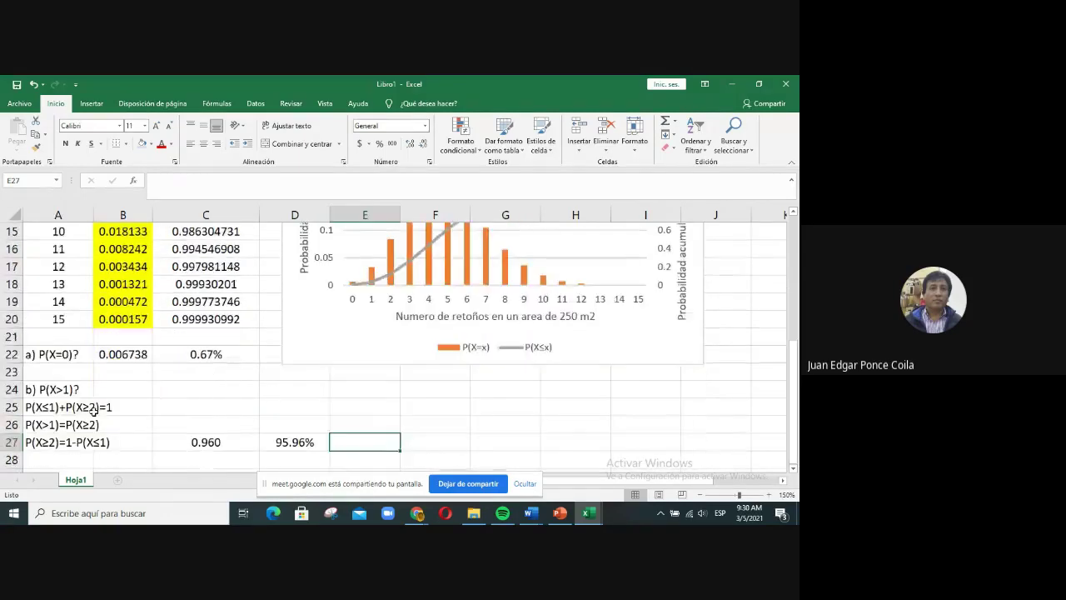
{"action": "left_click", "coordinate": [51, 355]}
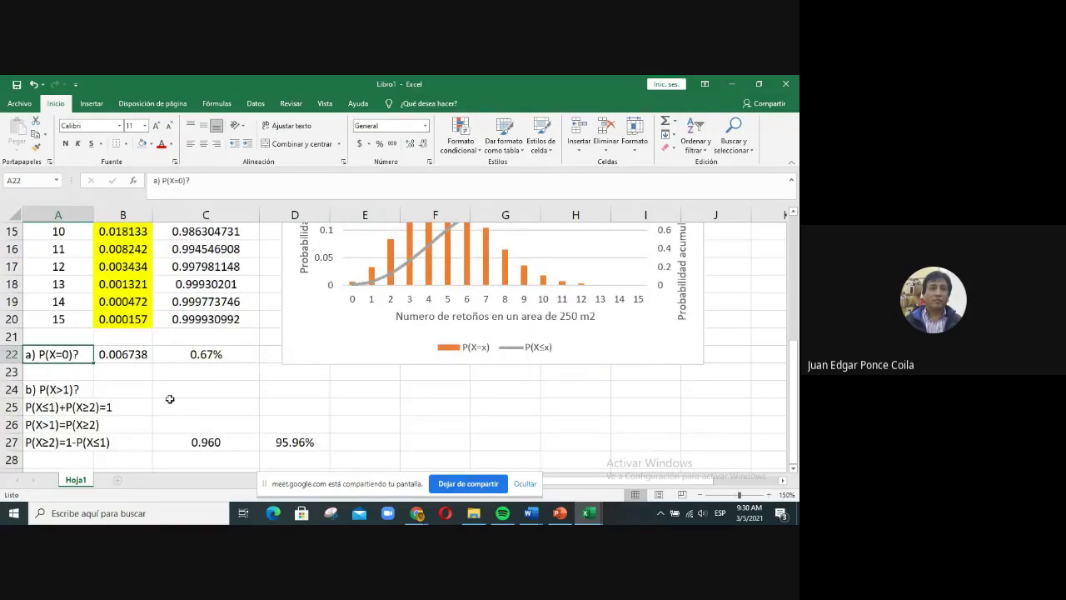
{"action": "scroll", "coordinate": [169, 399], "scroll_direction": "down", "scroll_amount": 1}
{"action": "left_click", "coordinate": [318, 389]}
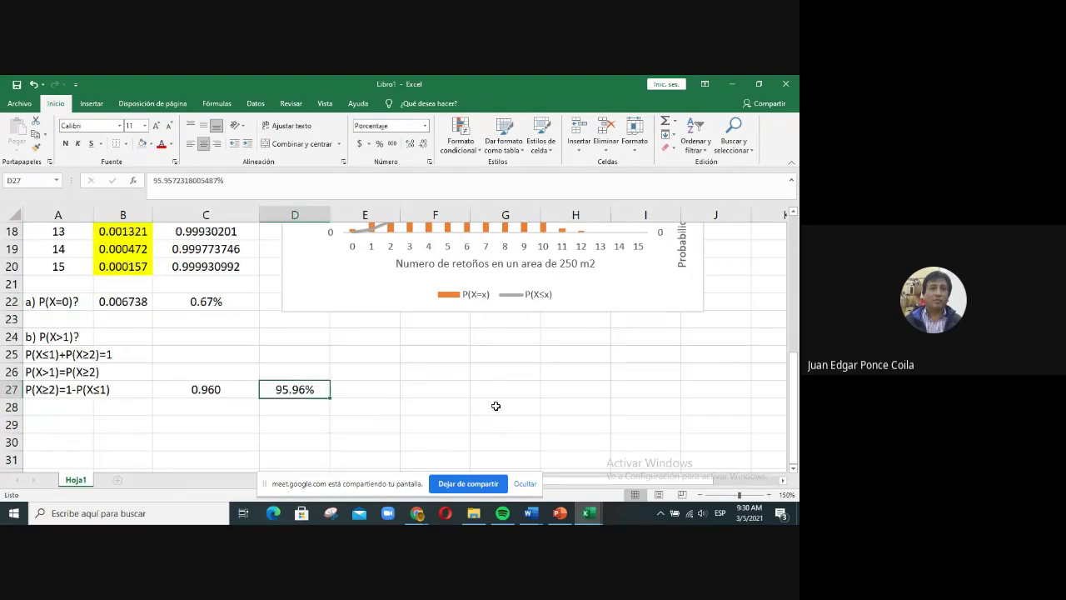
{"action": "scroll", "coordinate": [496, 406], "scroll_direction": "up", "scroll_amount": 6}
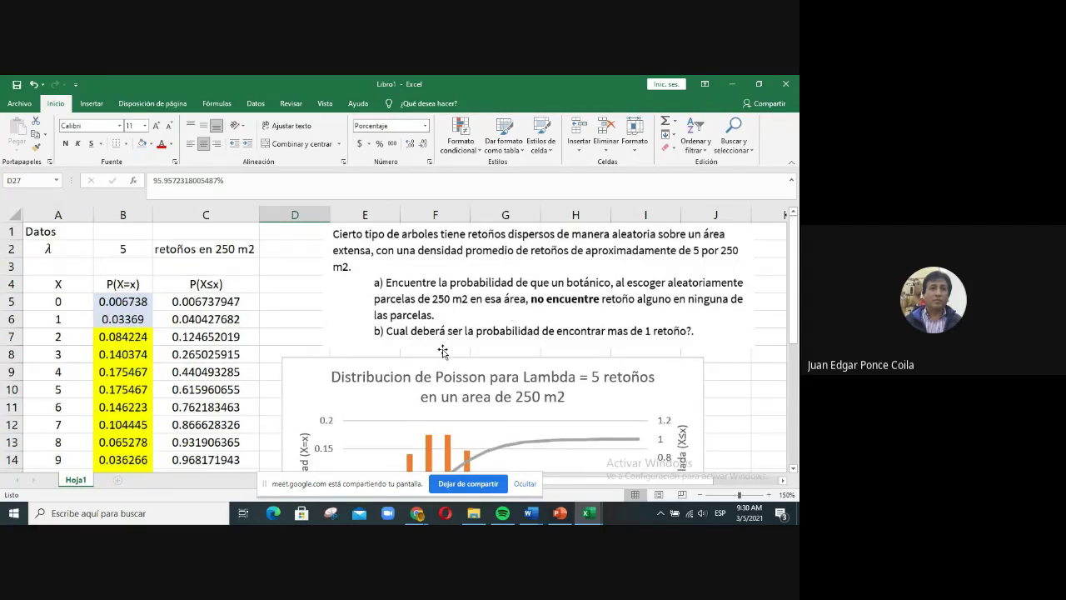
{"action": "scroll", "coordinate": [555, 377], "scroll_direction": "down", "scroll_amount": 2}
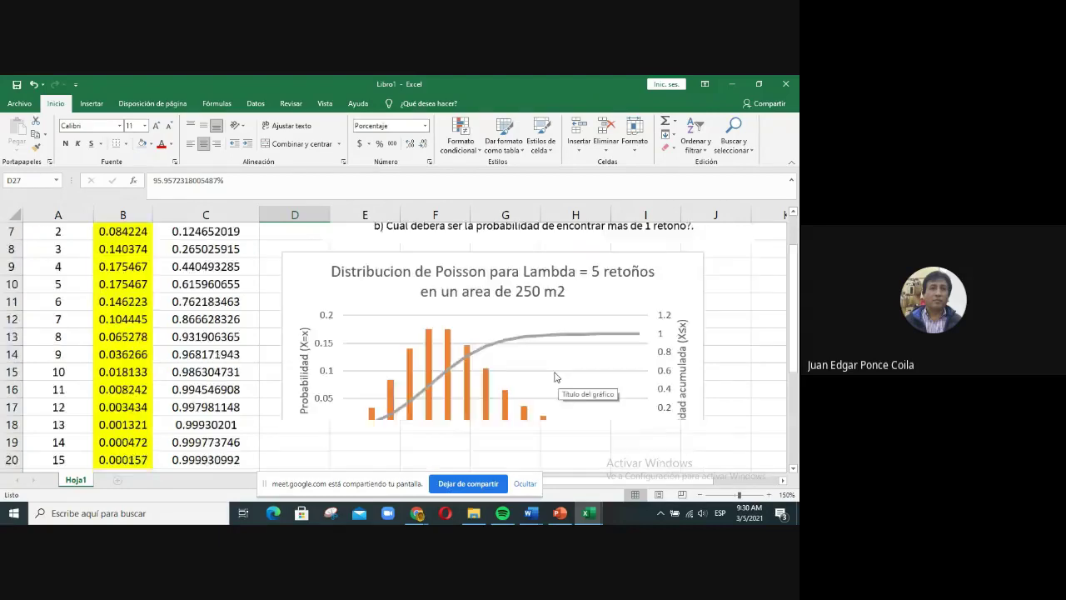
{"action": "scroll", "coordinate": [555, 377], "scroll_direction": "down", "scroll_amount": 4}
{"action": "left_click", "coordinate": [542, 384]}
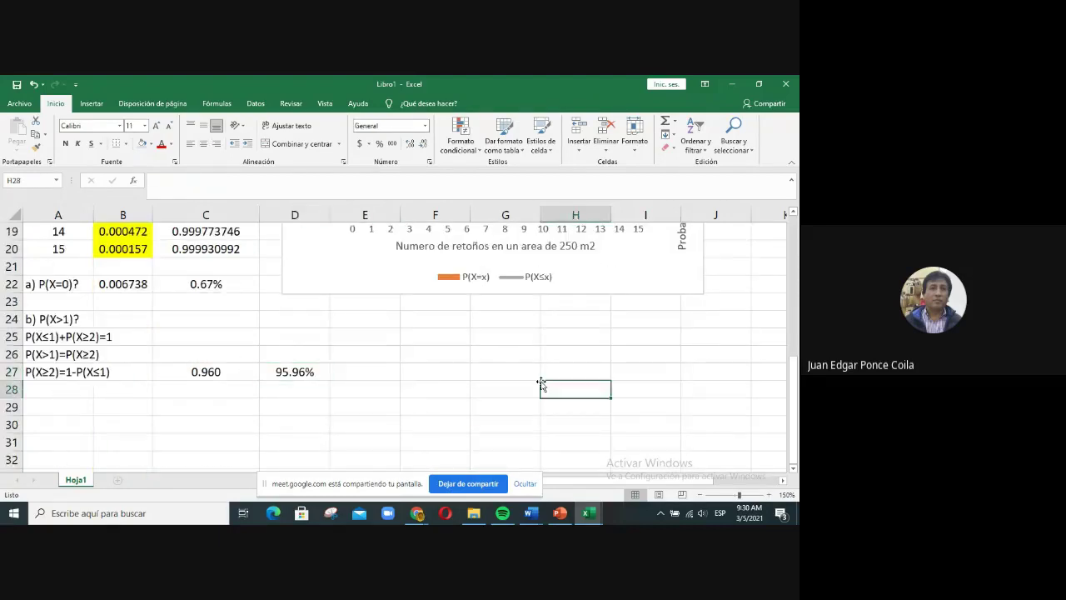
{"action": "scroll", "coordinate": [542, 385], "scroll_direction": "up", "scroll_amount": 6}
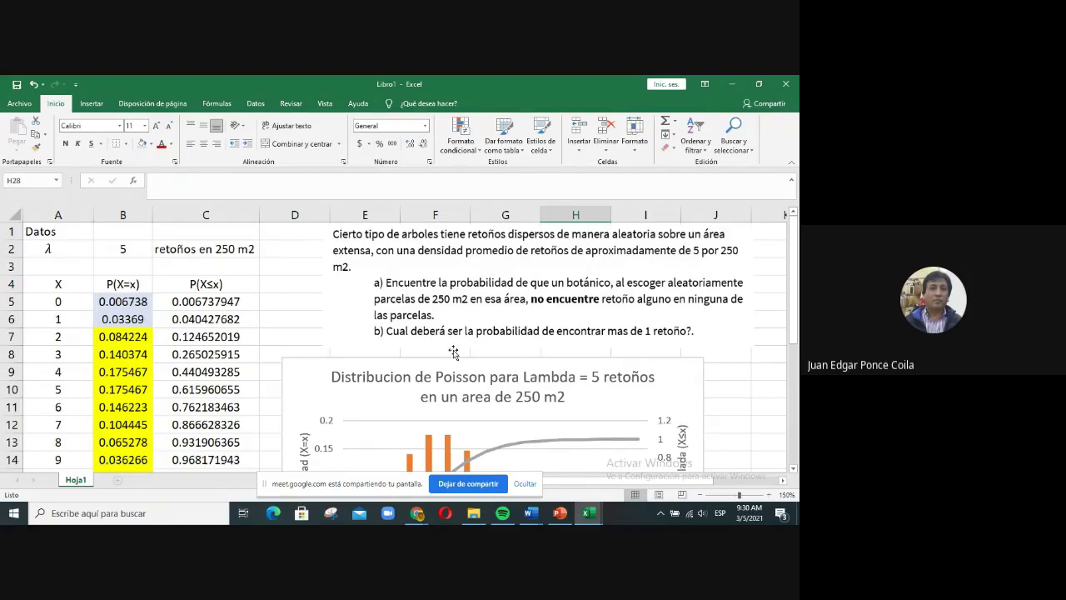
{"action": "scroll", "coordinate": [453, 351], "scroll_direction": "down", "scroll_amount": 7}
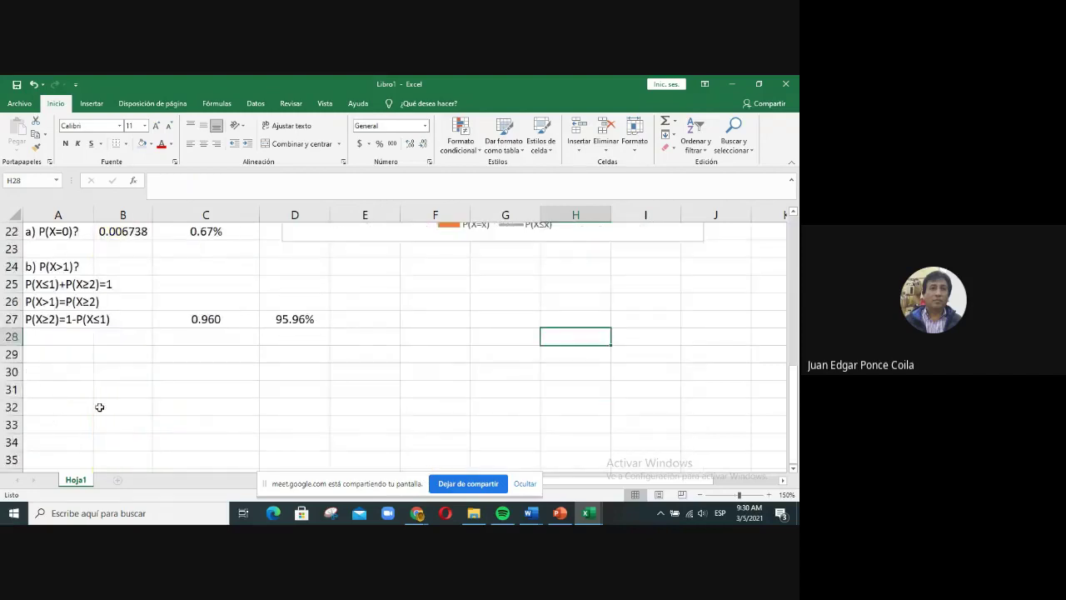
Step: Enter the question "c) Cual es la probabilidad de encontrar a lo sumo 3 retoños en los 250 m2" in cell A29
{"action": "scroll", "coordinate": [47, 352], "scroll_direction": "up", "scroll_amount": 1}
{"action": "left_click", "coordinate": [52, 406]}
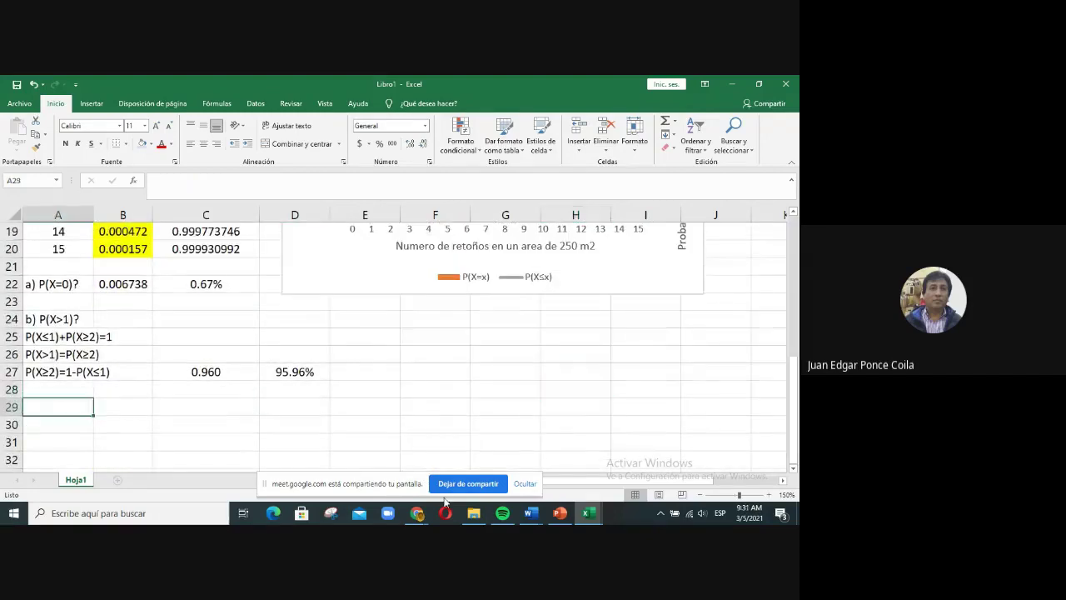
{"action": "type", "text": "c)"}
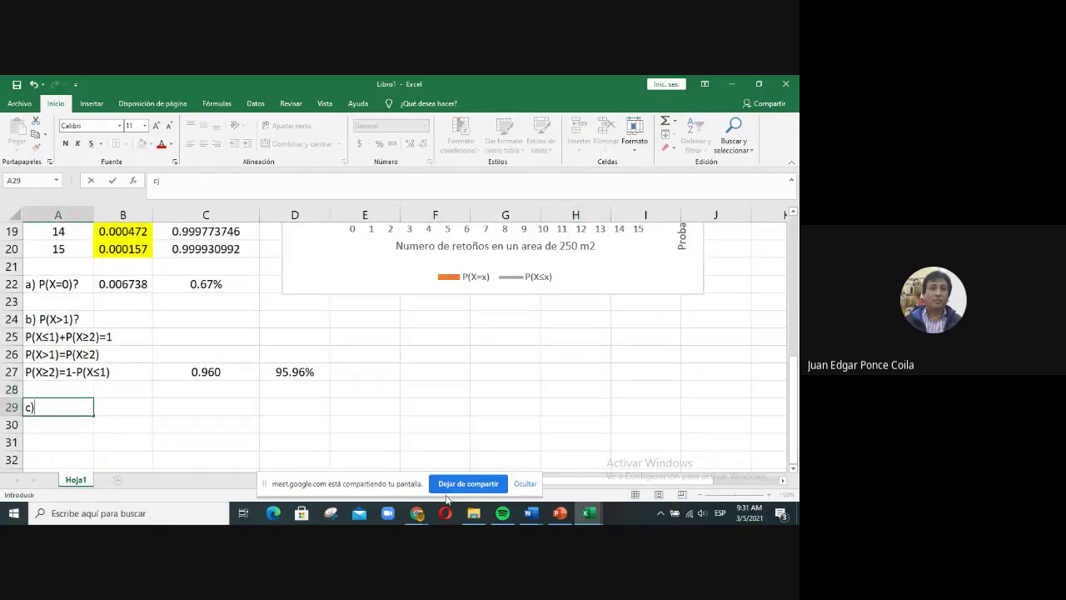
{"action": "type", "text": " Cual es la proba"}
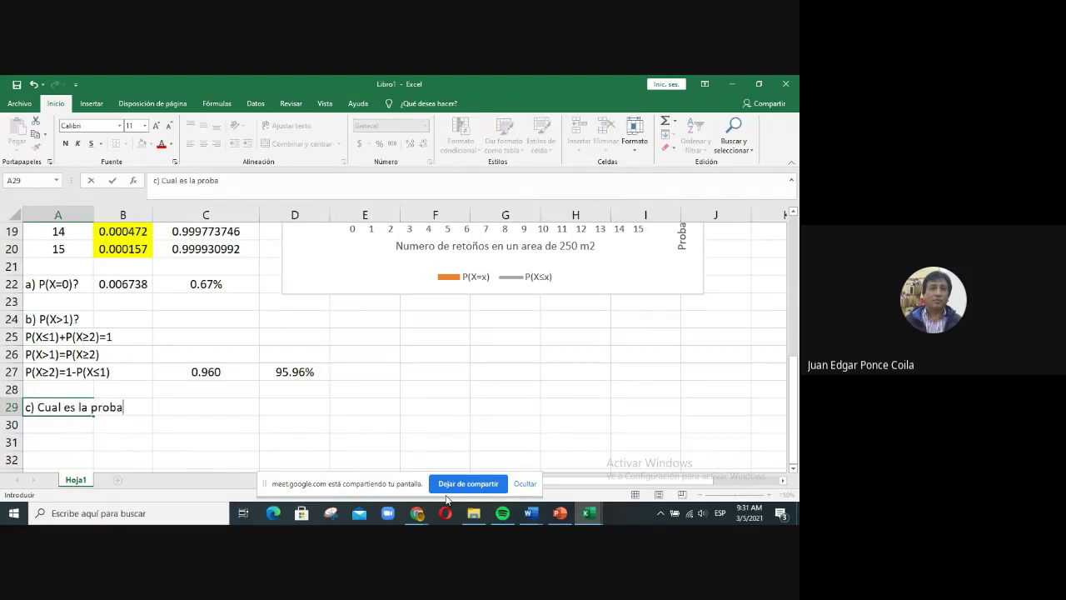
{"action": "type", "text": "bilidadd de enc"}
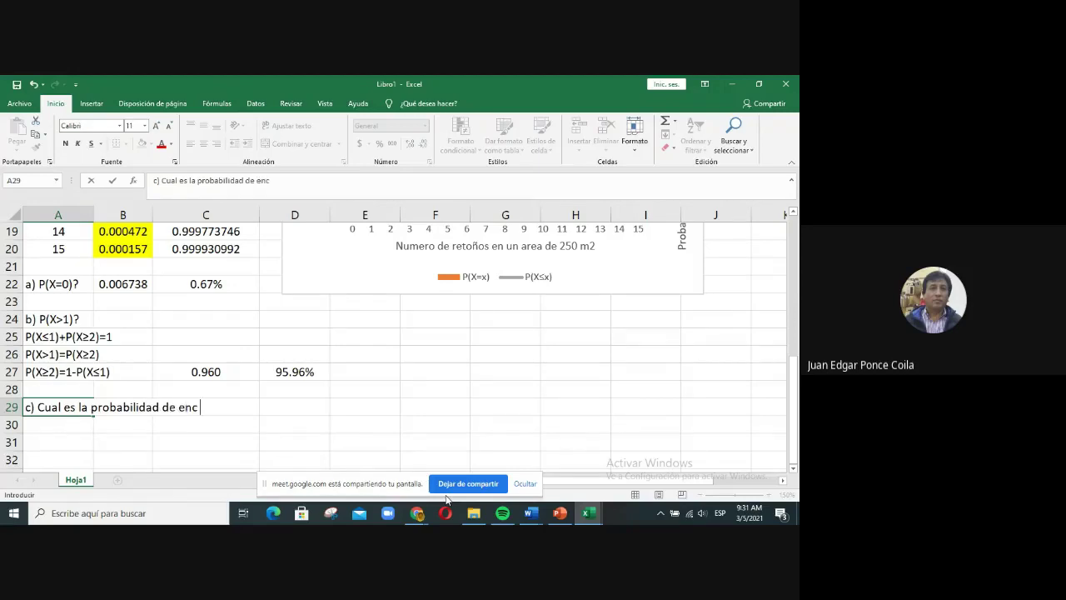
{"action": "type", "text": "onta"}
{"action": "key", "text": "BackSpace"}
{"action": "type", "text": "rar"}
{"action": "type", "text": "los"}
{"action": "key", "text": "BackSpace"}
{"action": "key", "text": "BackSpace"}
{"action": "type", "text": "sumo"}
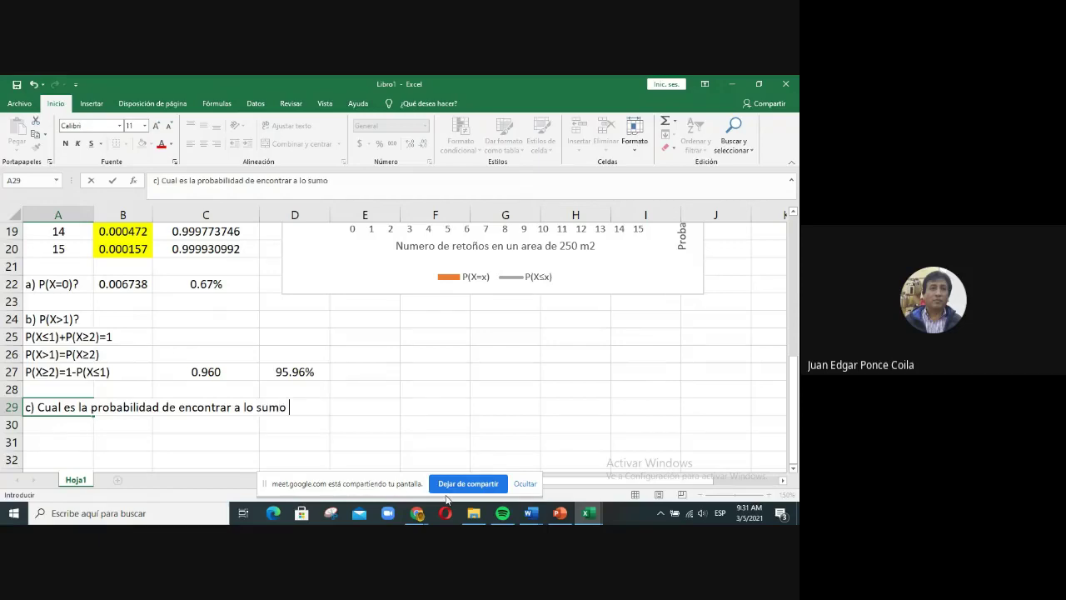
{"action": "type", "text": " 3 retoños en los"}
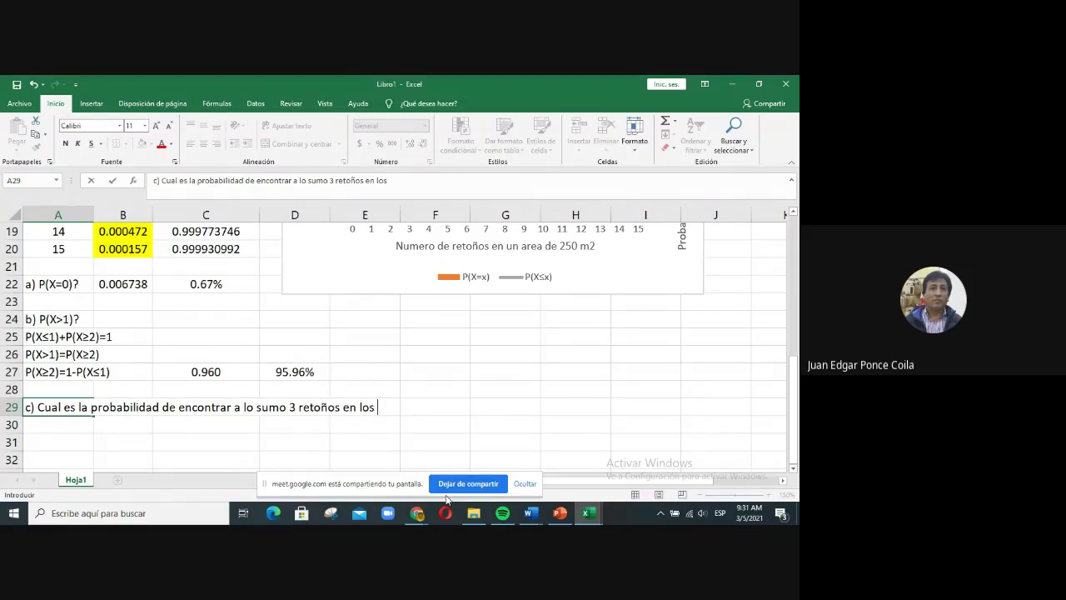
{"action": "type", "text": " 250 m2"}
{"action": "key", "text": "Return"}
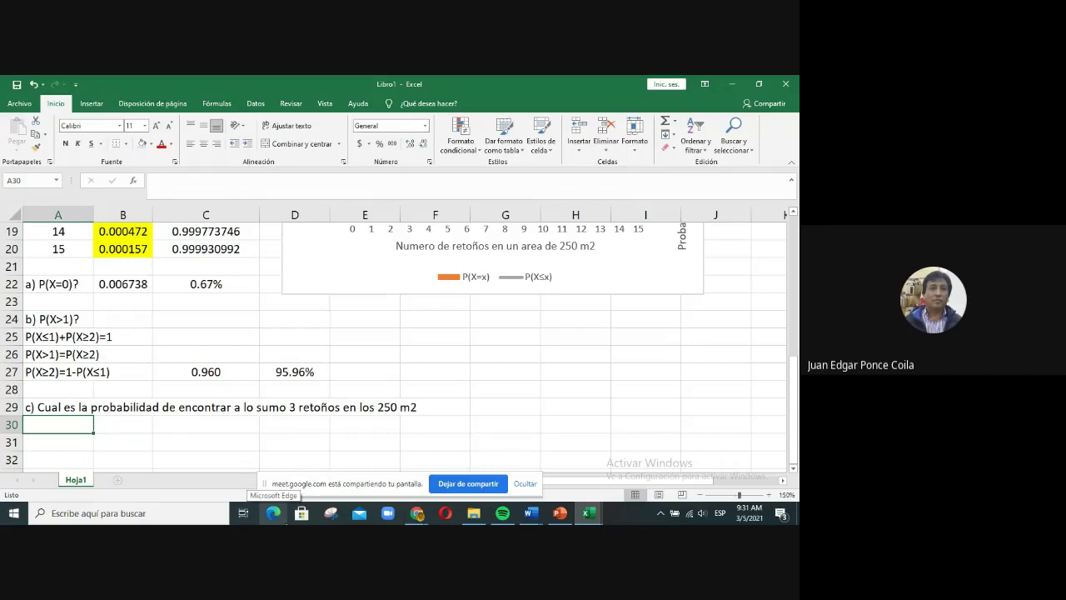
Step: Enter the expression P(X≤3)? in cell A30, inserting the less-than-or-equal sign as a symbol
{"action": "type", "text": "P("}
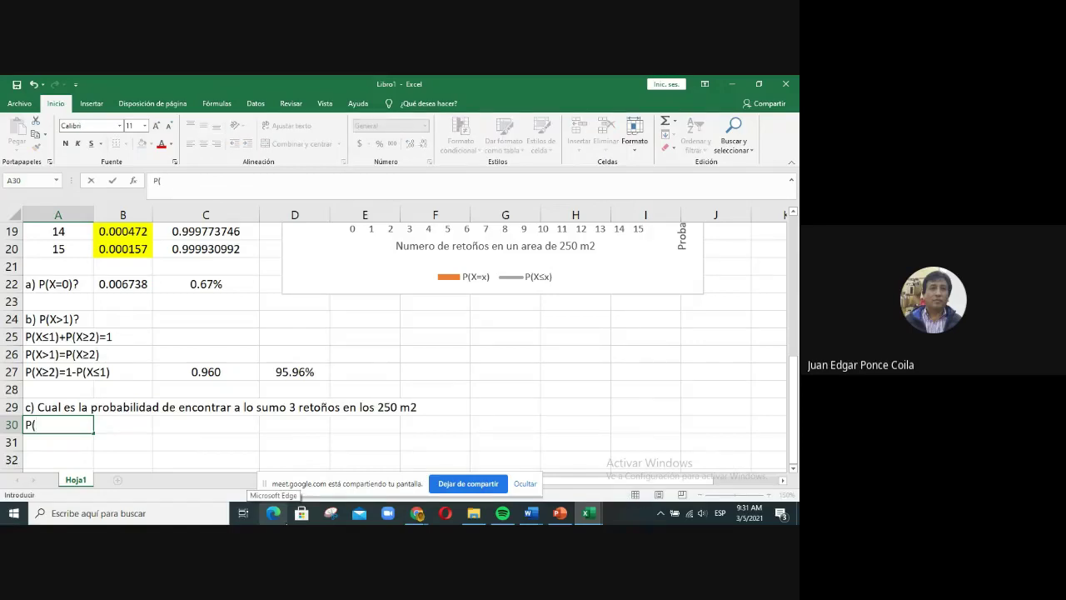
{"action": "type", "text": "X"}
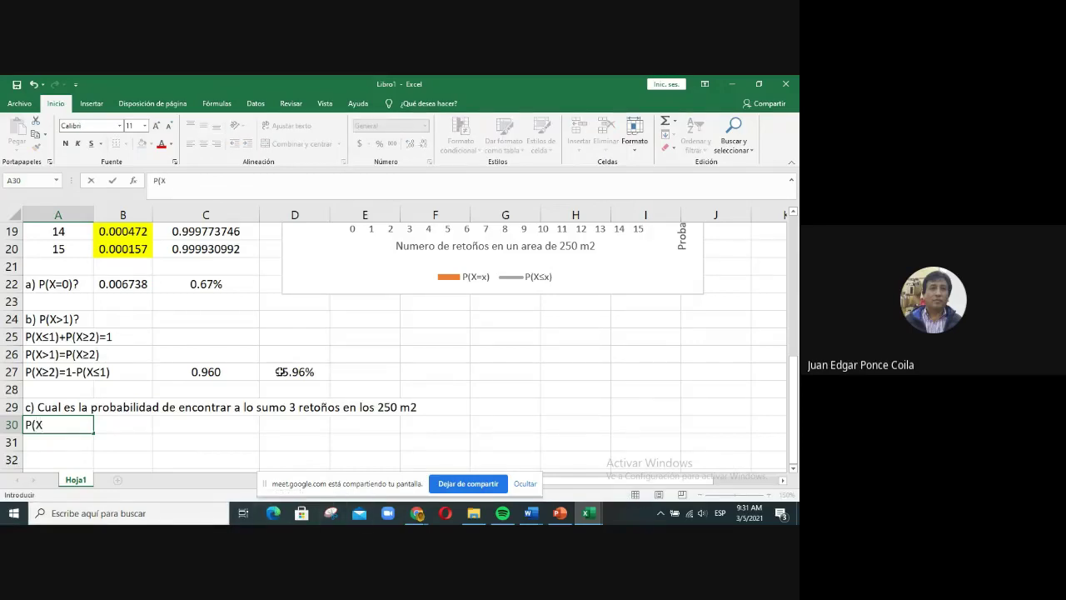
{"action": "left_click", "coordinate": [92, 103]}
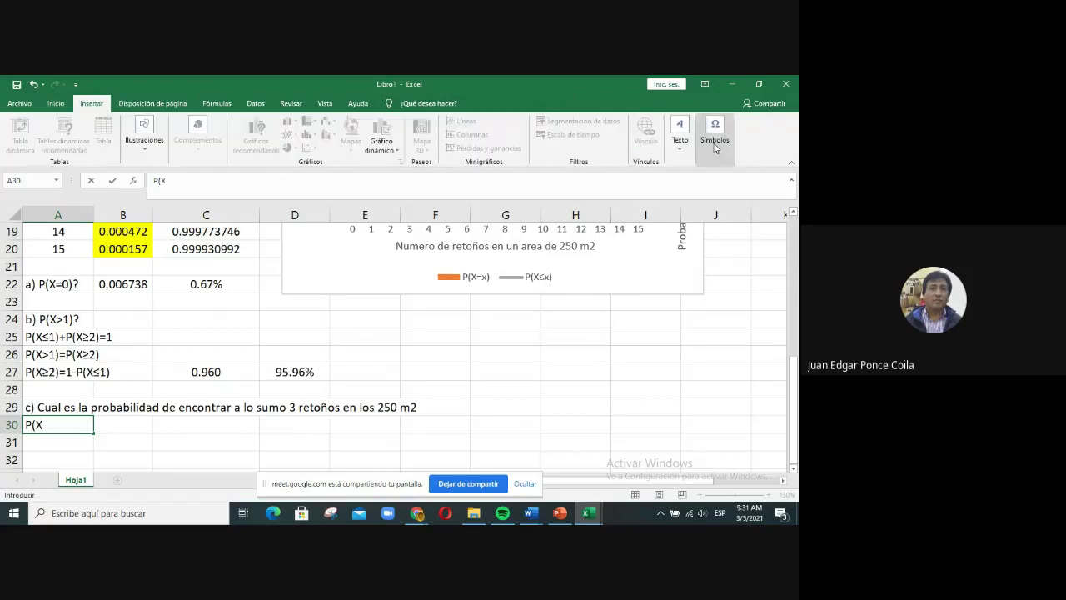
{"action": "left_click", "coordinate": [716, 148]}
{"action": "left_click", "coordinate": [749, 188]}
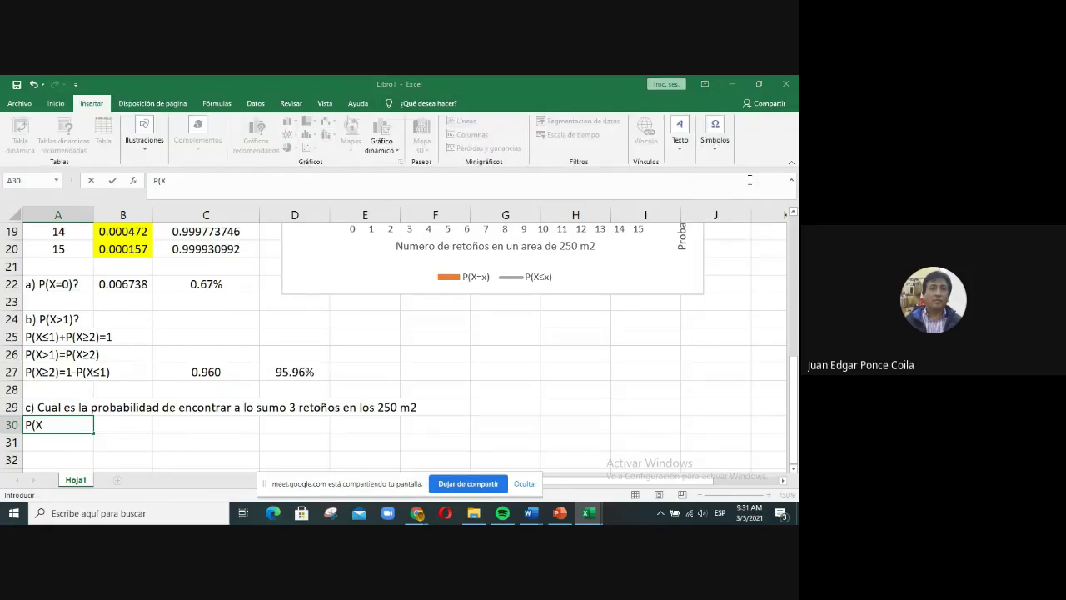
{"action": "left_click", "coordinate": [296, 370]}
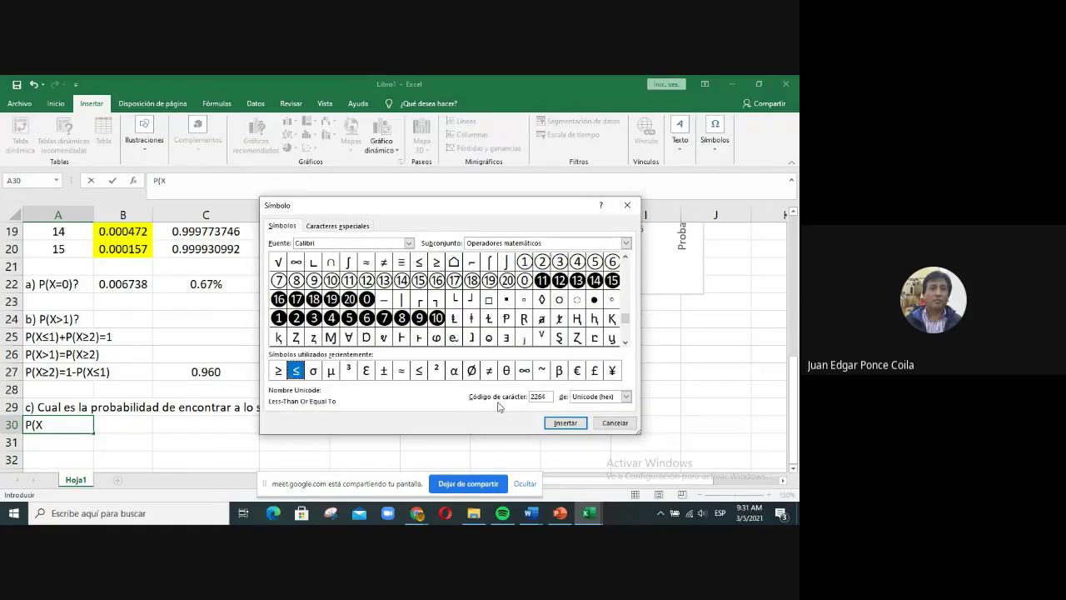
{"action": "left_click", "coordinate": [565, 422]}
{"action": "left_click", "coordinate": [615, 423]}
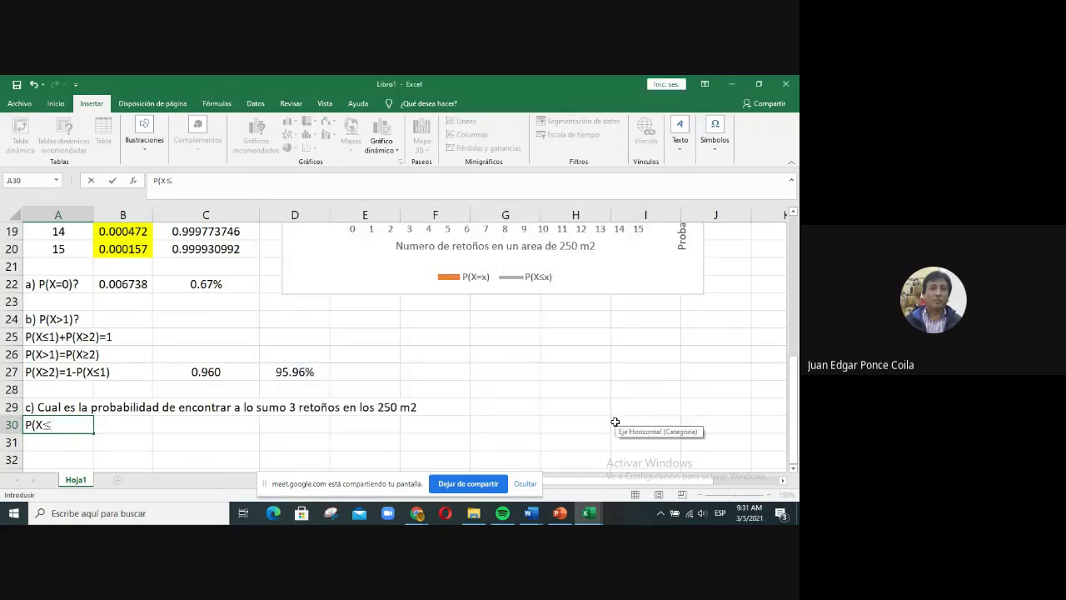
{"action": "type", "text": "3"}
{"action": "key", "text": "BackSpace"}
{"action": "type", "text": "3)?"}
{"action": "key", "text": "Return"}
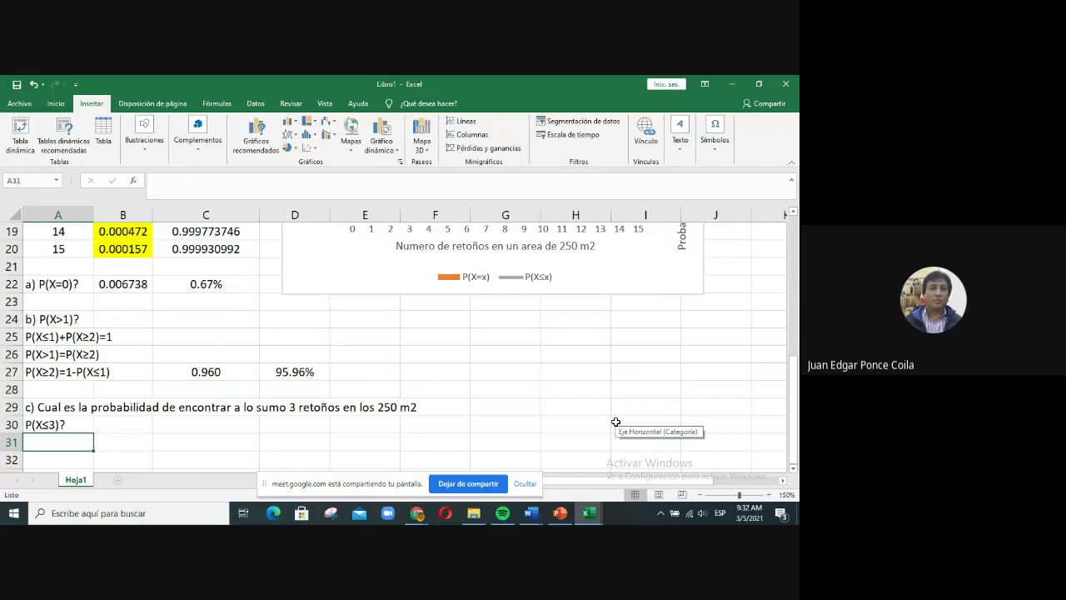
Step: Enter the formula =C8 in cell B30 to bring in the cumulative probability for X=3, and reselect that cell
{"action": "key", "text": "Up"}
{"action": "key", "text": "Right"}
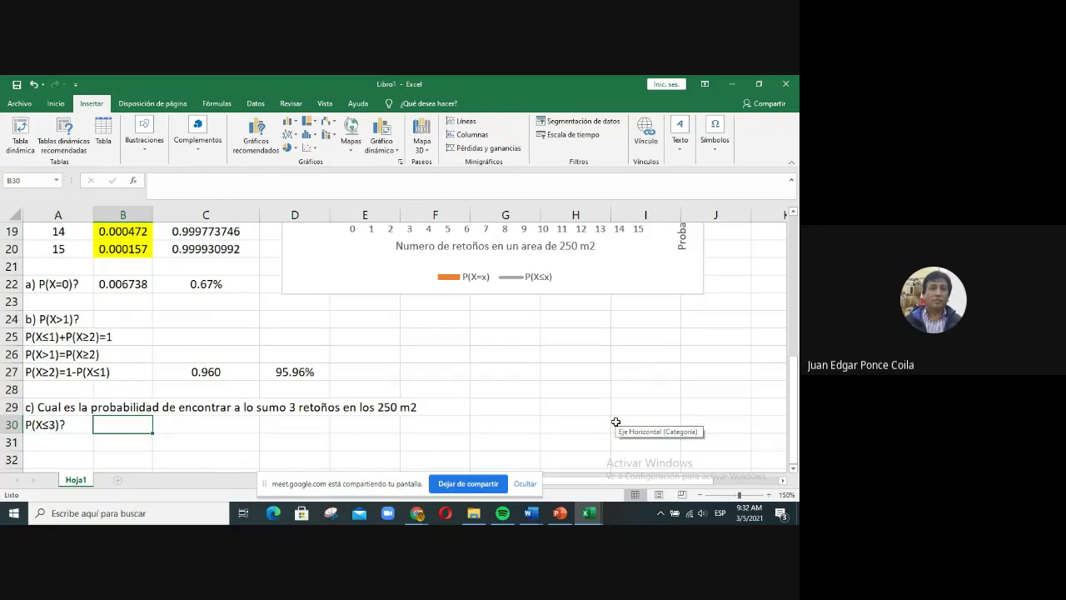
{"action": "type", "text": "="}
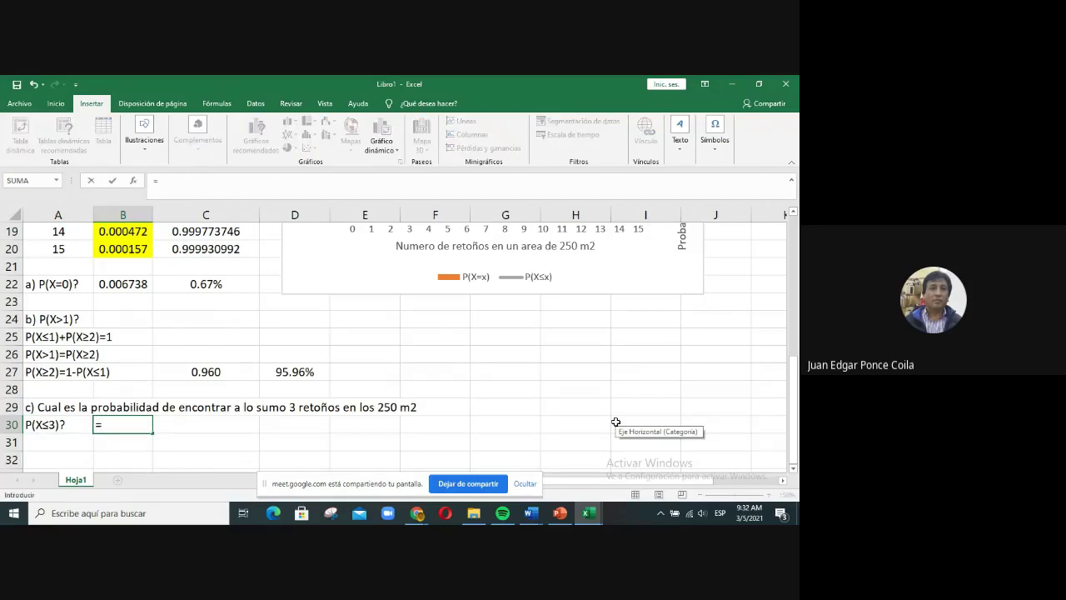
{"action": "key", "text": "Up"}
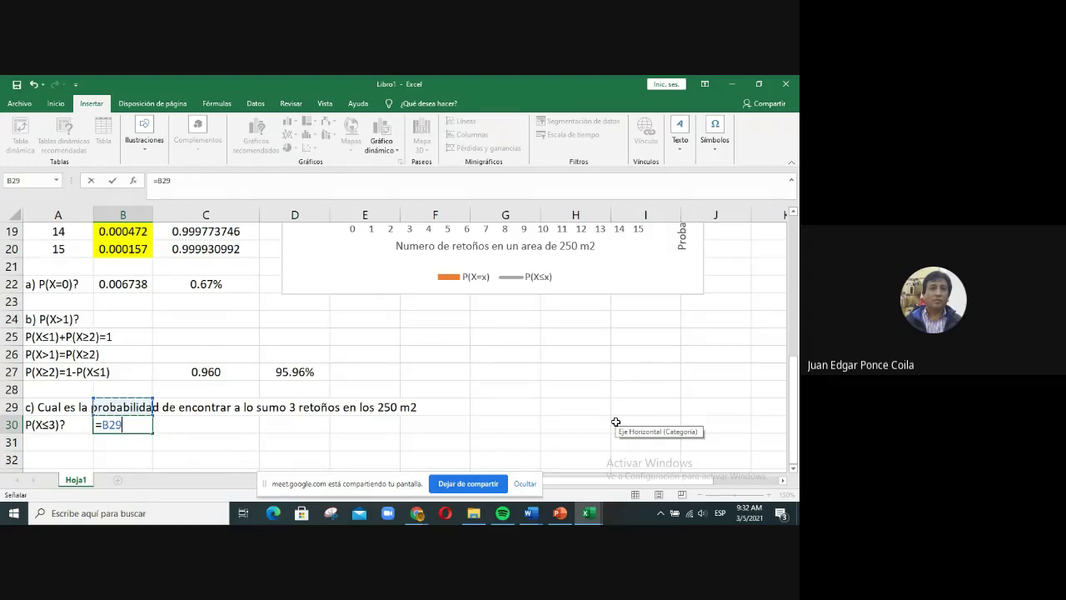
{"action": "key", "text": "Up"}
{"action": "key", "text": "Up"}
{"action": "key", "text": "Up"}
{"action": "key", "text": "Up"}
{"action": "key", "text": "Up"}
{"action": "key", "text": "Up"}
{"action": "key", "text": "Up"}
{"action": "key", "text": "Up"}
{"action": "key", "text": "Up"}
{"action": "key", "text": "Up"}
{"action": "key", "text": "Up"}
{"action": "key", "text": "Up"}
{"action": "key", "text": "Up"}
{"action": "key", "text": "Up"}
{"action": "key", "text": "Up"}
{"action": "key", "text": "Up"}
{"action": "key", "text": "Up"}
{"action": "key", "text": "Up"}
{"action": "key", "text": "Up"}
{"action": "key", "text": "Up"}
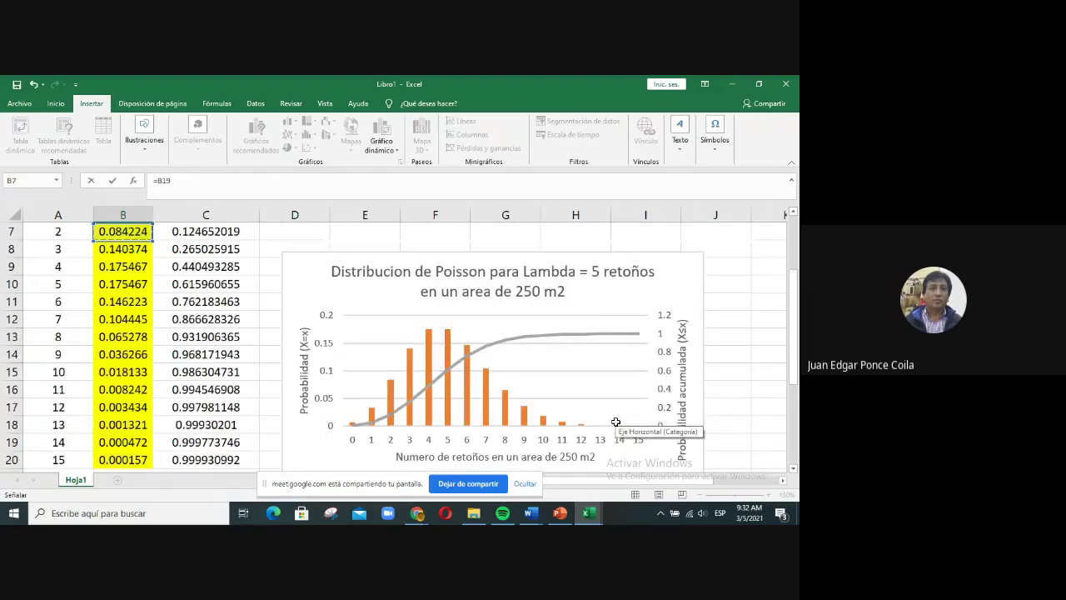
{"action": "key", "text": "Up"}
{"action": "key", "text": "Up"}
{"action": "key", "text": "Right"}
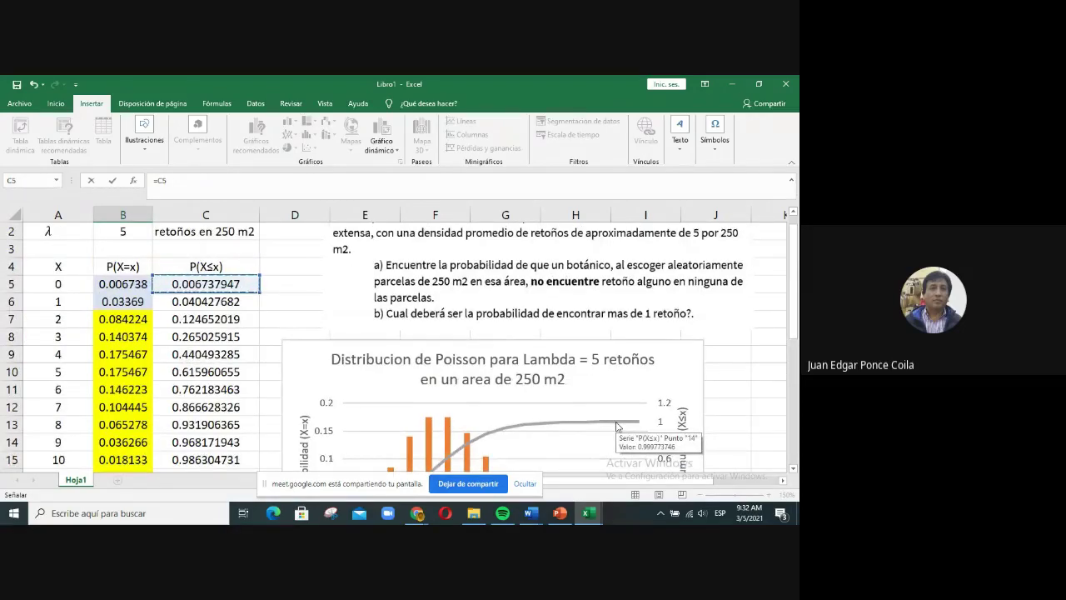
{"action": "key", "text": "Down"}
{"action": "key", "text": "Down"}
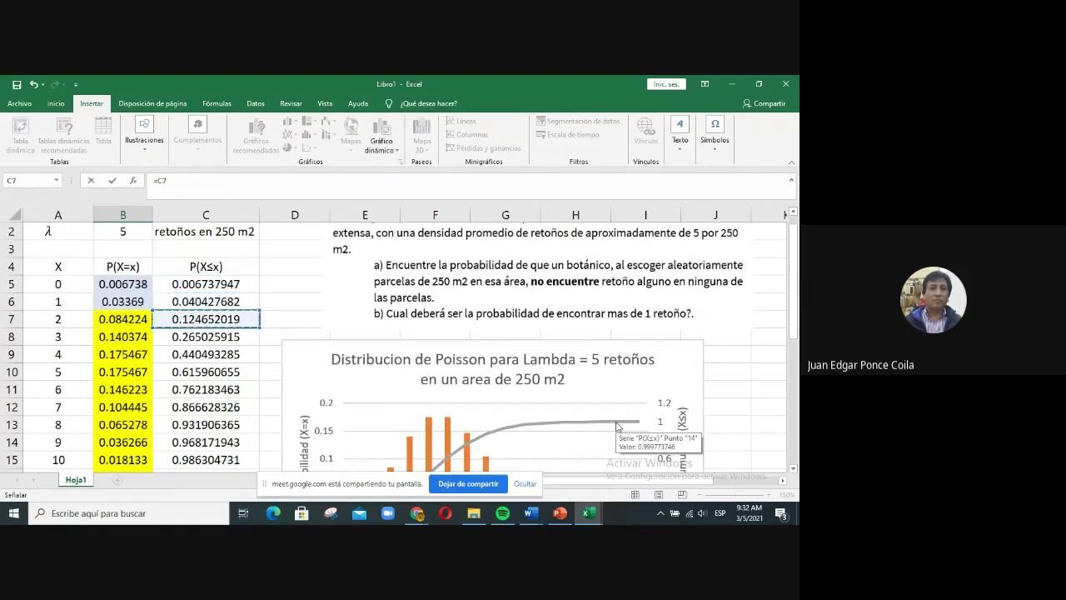
{"action": "key", "text": "Down"}
{"action": "key", "text": "Return"}
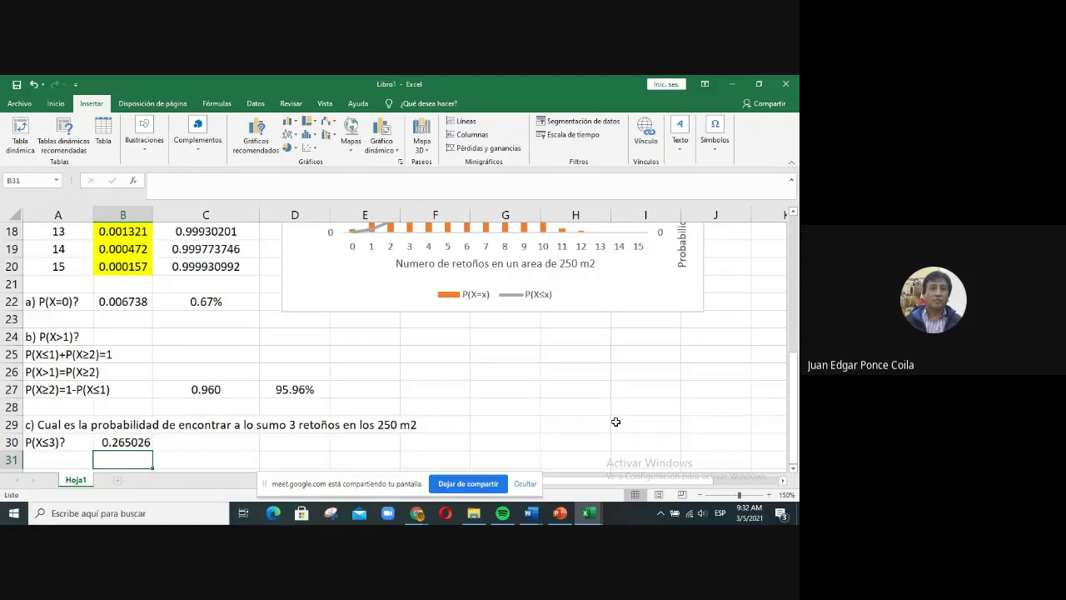
{"action": "scroll", "coordinate": [210, 392], "scroll_direction": "down", "scroll_amount": 1}
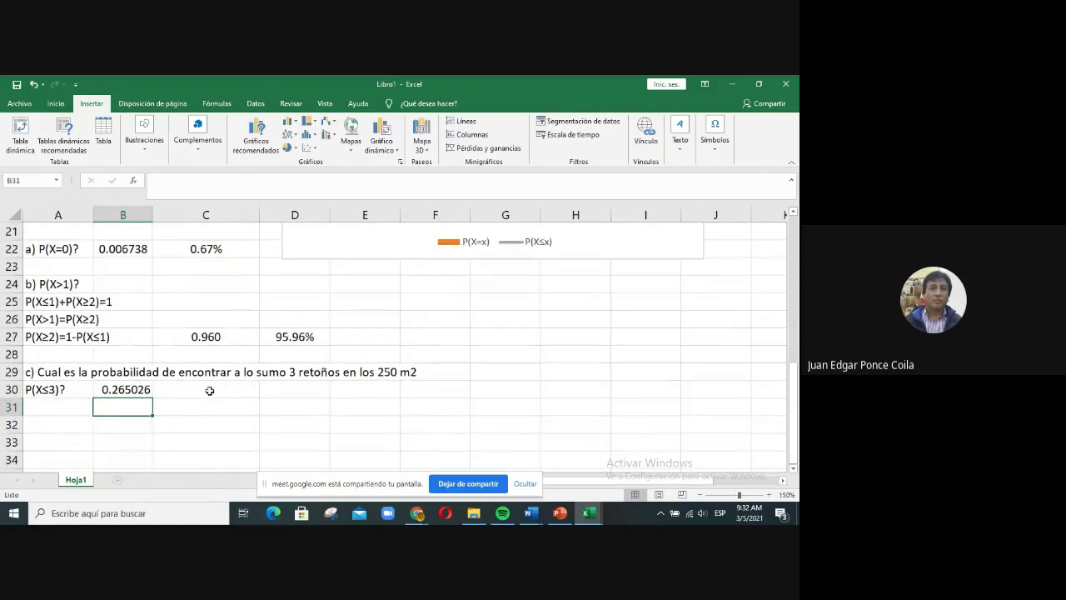
{"action": "left_click", "coordinate": [107, 390]}
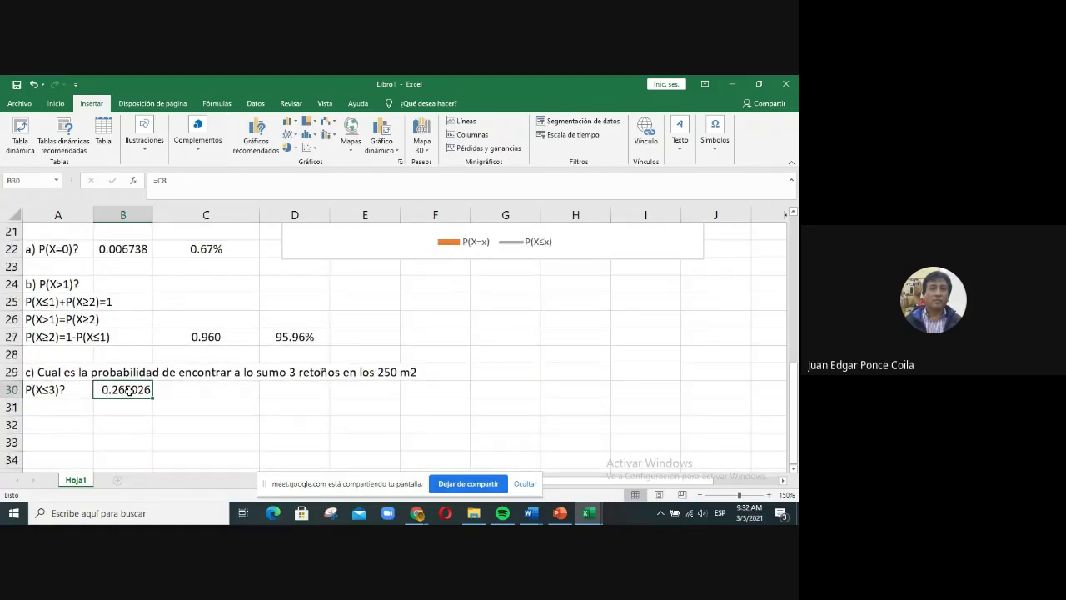
{"action": "right_click", "coordinate": [129, 390]}
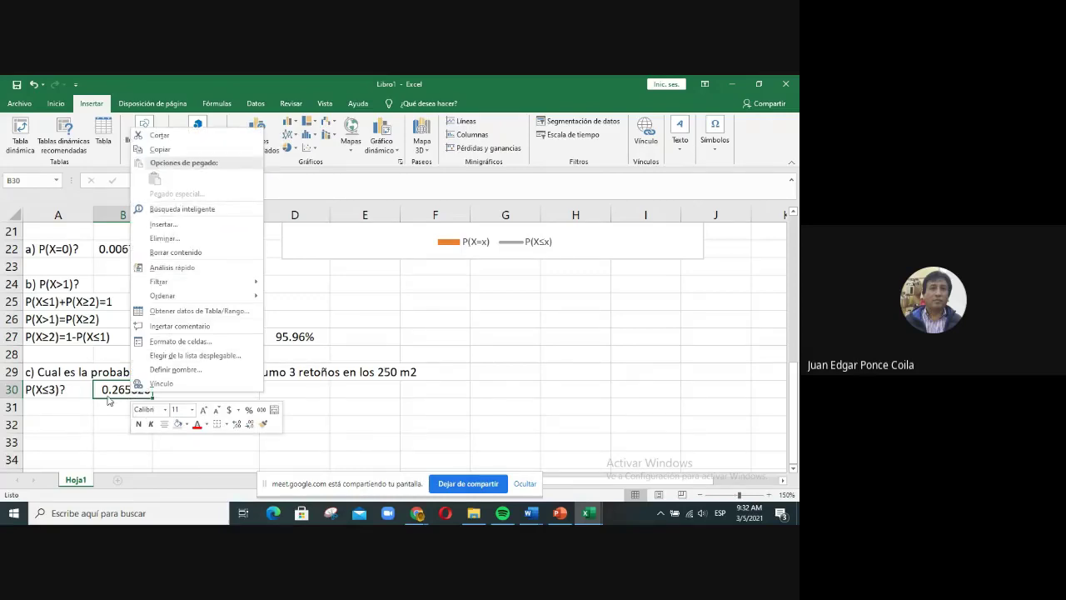
{"action": "left_click", "coordinate": [117, 391]}
{"action": "right_click", "coordinate": [119, 390]}
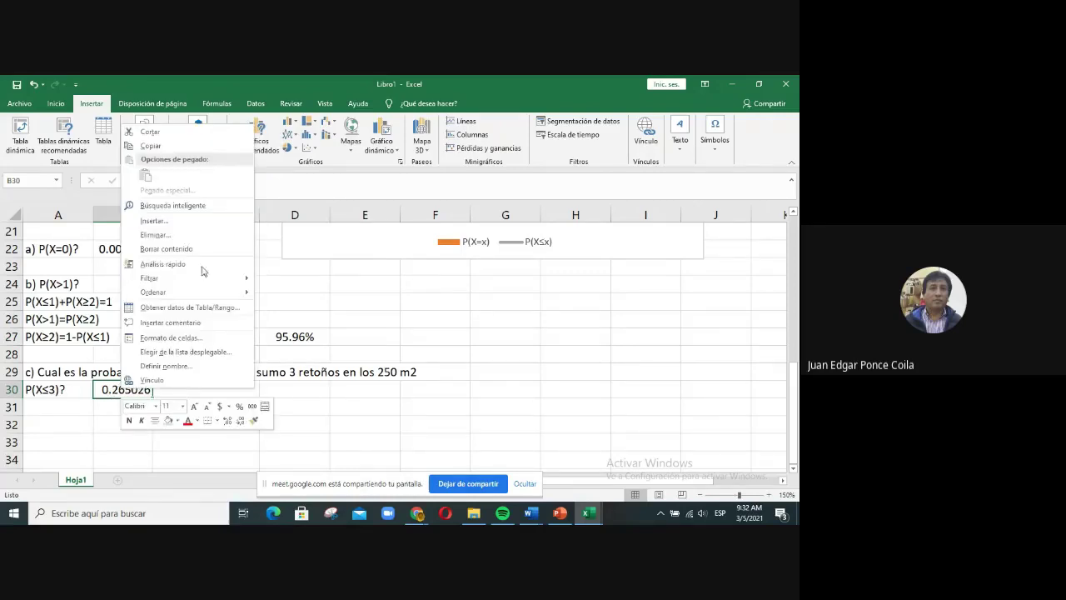
{"action": "left_click", "coordinate": [119, 390]}
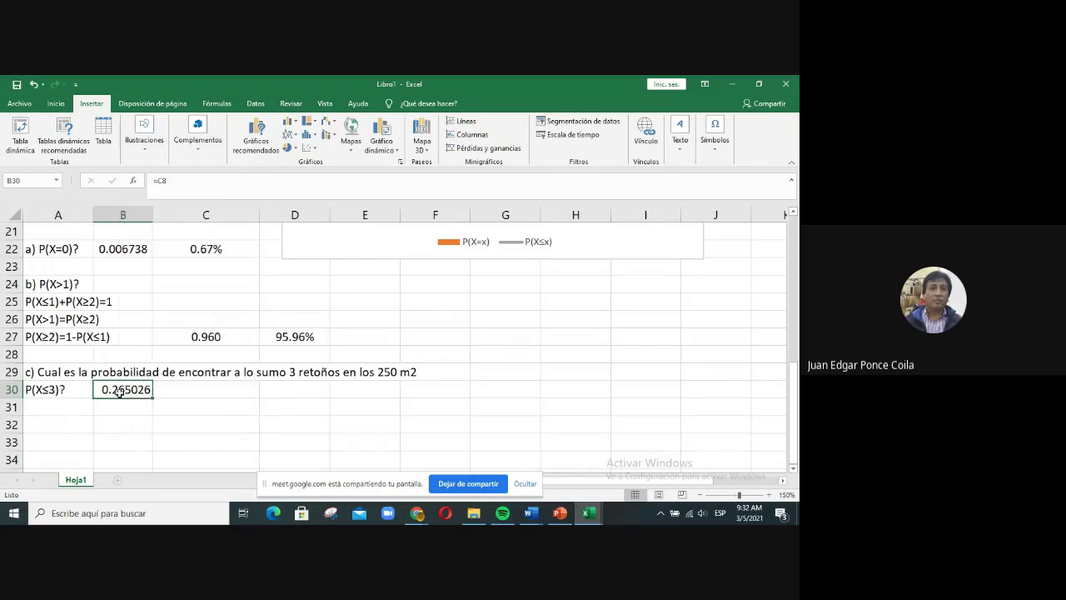
{"action": "left_click", "coordinate": [198, 408]}
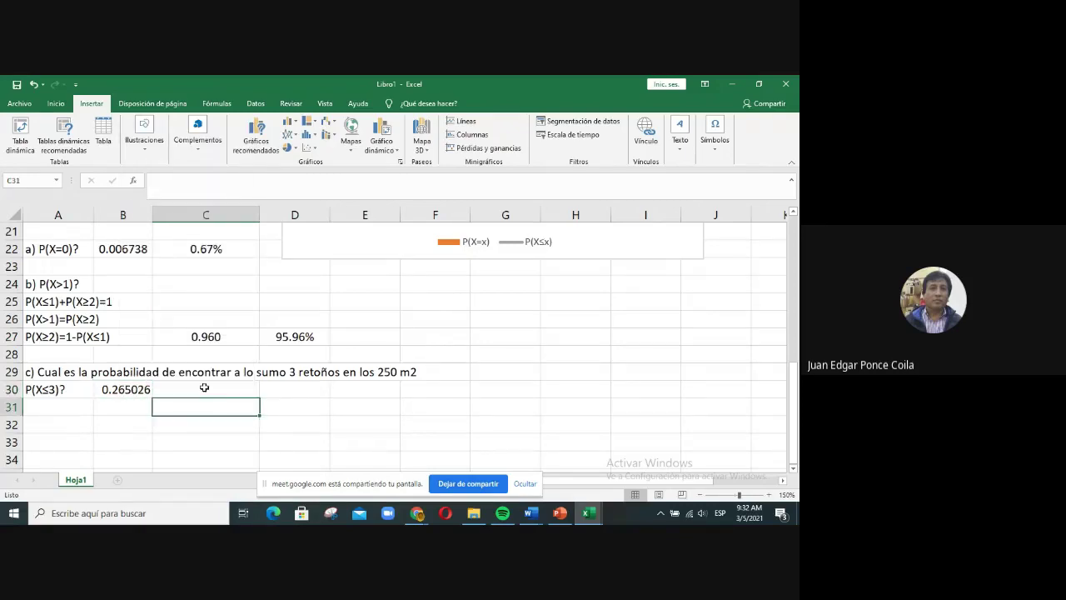
Step: Format the P(X≤3) result in cell B30 as a number with 4 decimal places and centre it
{"action": "left_click", "coordinate": [110, 390]}
{"action": "right_click", "coordinate": [111, 391]}
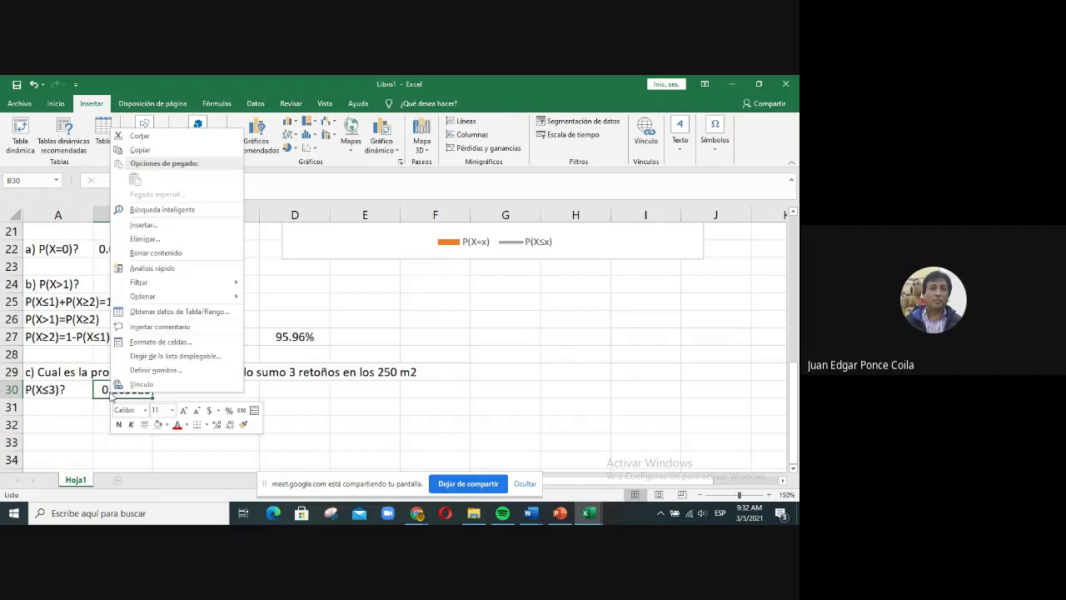
{"action": "left_click", "coordinate": [161, 342]}
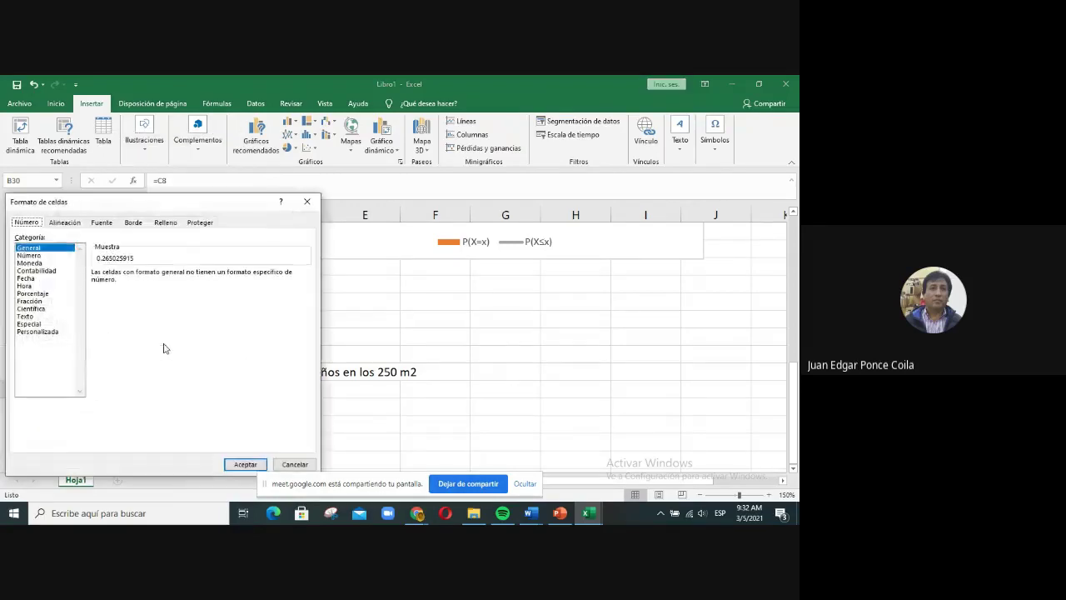
{"action": "left_click", "coordinate": [52, 256]}
{"action": "left_click", "coordinate": [190, 273]}
{"action": "left_click", "coordinate": [190, 273]}
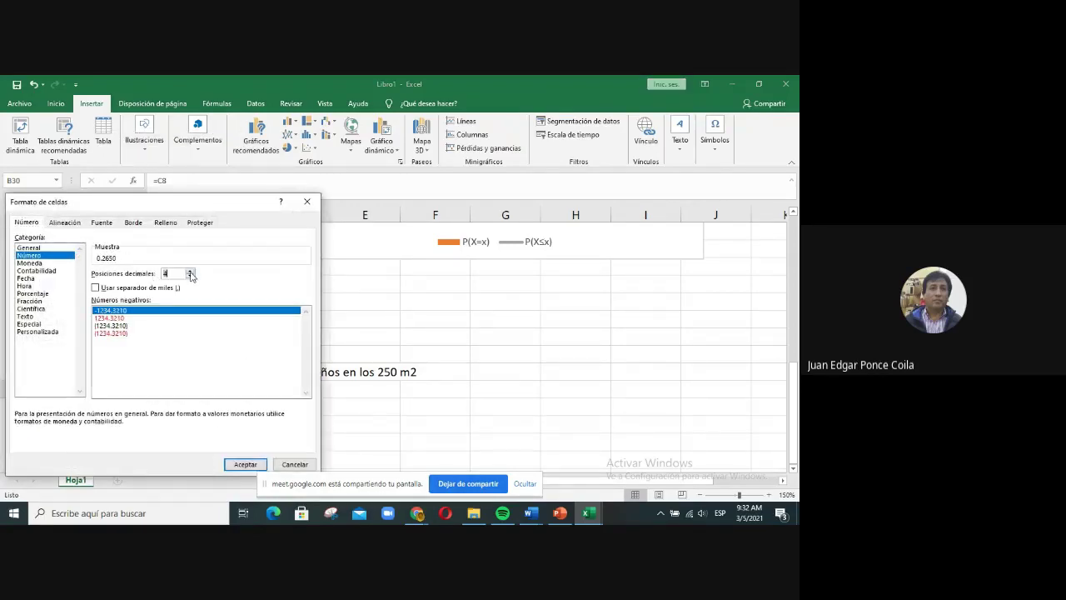
{"action": "left_click", "coordinate": [242, 463]}
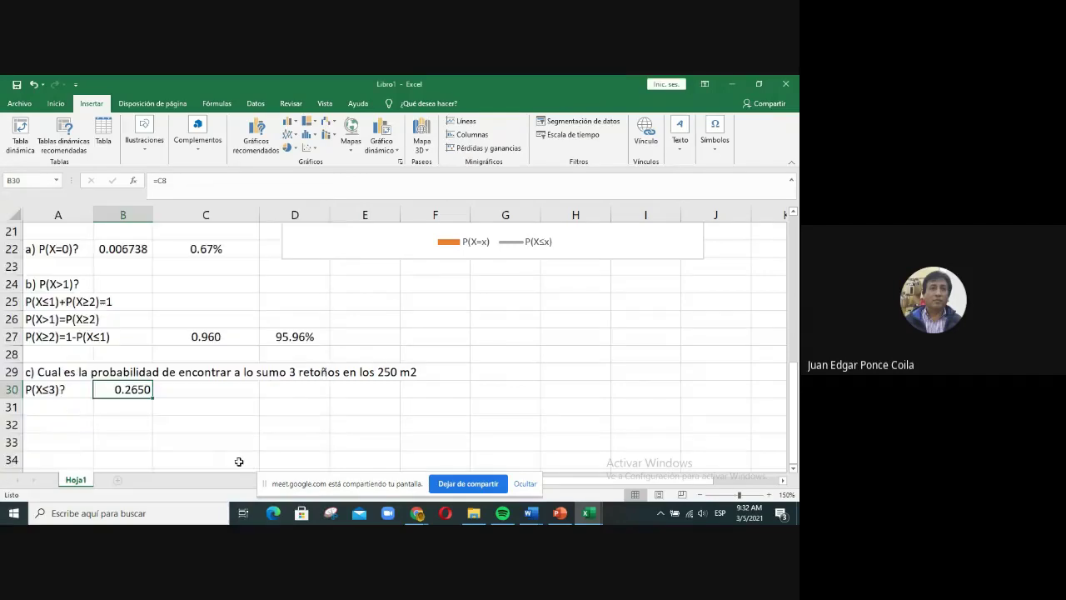
{"action": "left_click", "coordinate": [55, 104]}
{"action": "left_click", "coordinate": [203, 143]}
{"action": "left_click", "coordinate": [191, 422]}
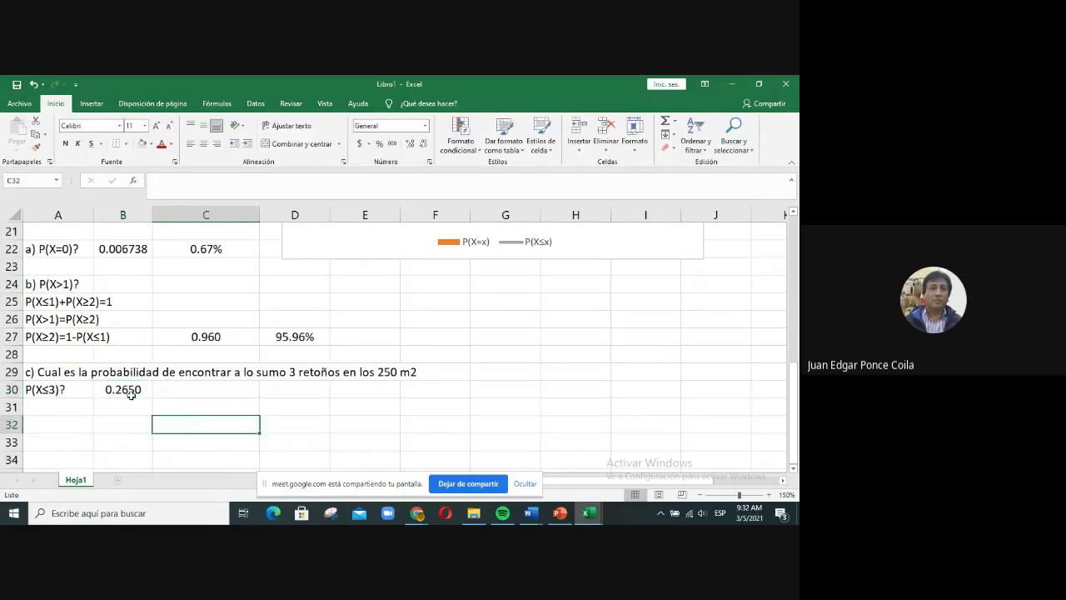
{"action": "left_click", "coordinate": [131, 390]}
{"action": "right_click", "coordinate": [131, 390]}
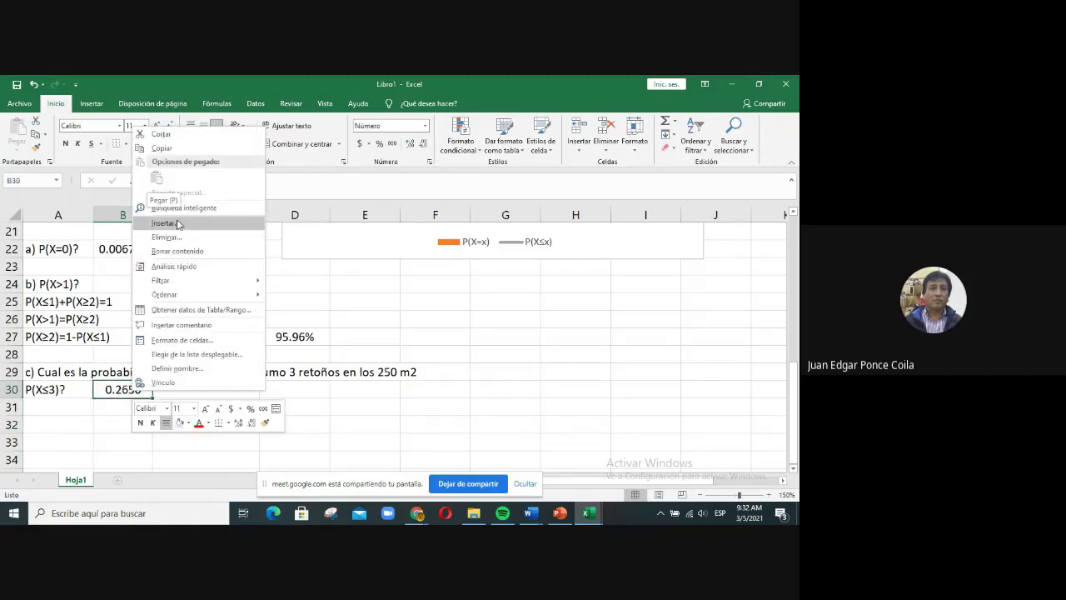
{"action": "left_click", "coordinate": [103, 416]}
Step: Enter 26.50% in cell C30 as the percentage form of P(X≤3) and centre it
{"action": "left_click", "coordinate": [175, 394]}
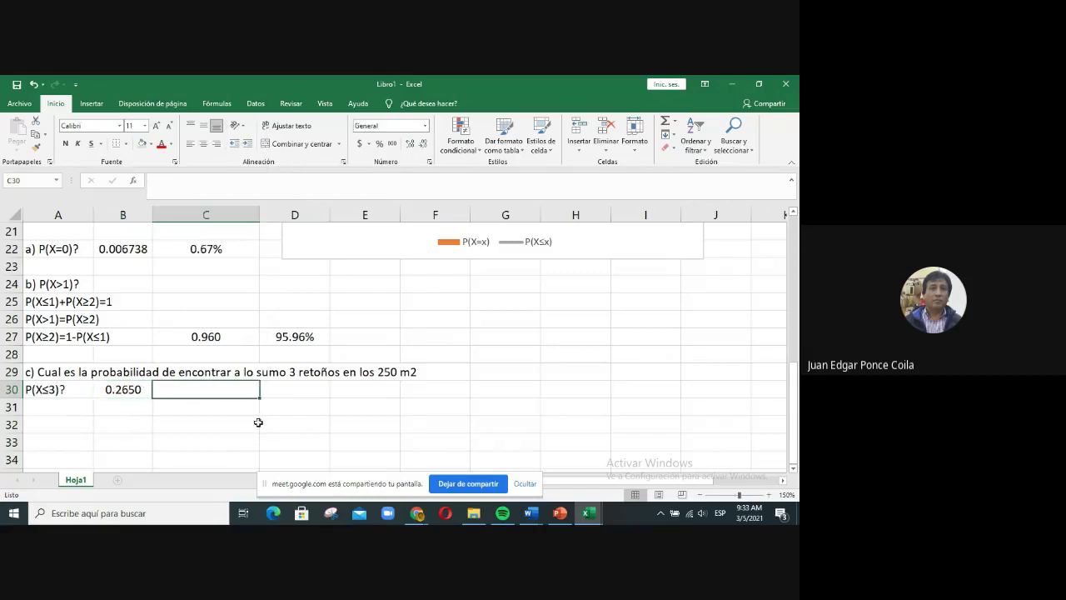
{"action": "left_click", "coordinate": [125, 389]}
{"action": "left_click", "coordinate": [192, 392]}
{"action": "type", "text": "26.5"}
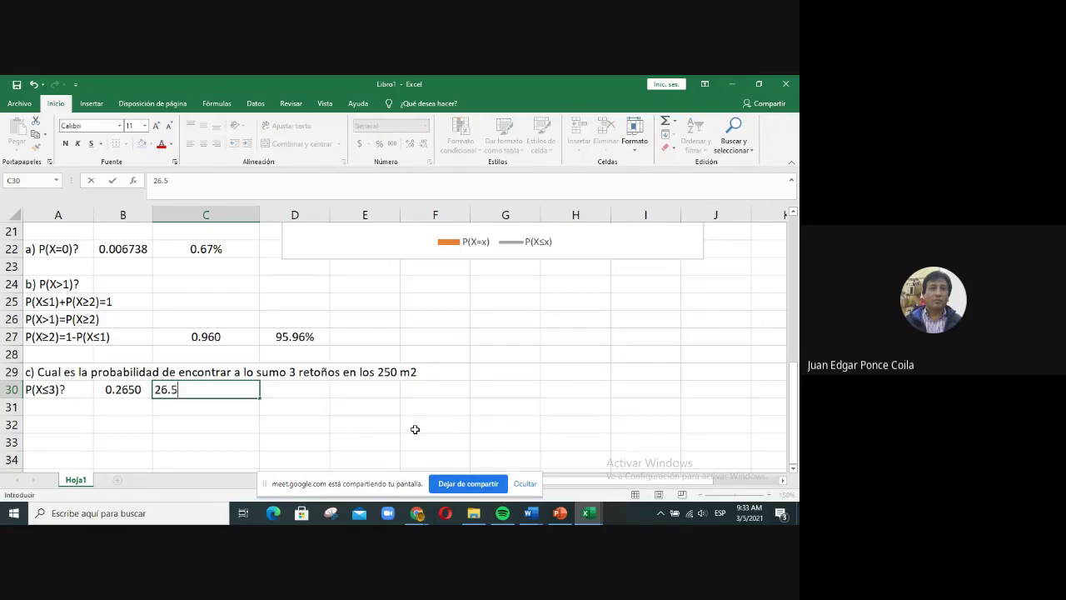
{"action": "type", "text": "0%"}
{"action": "key", "text": "Return"}
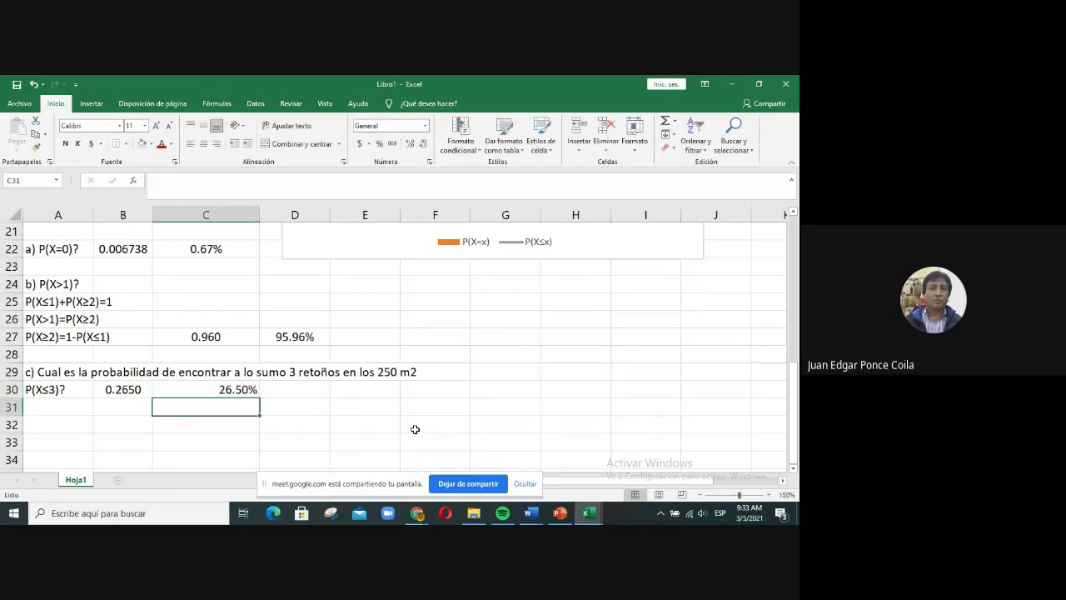
{"action": "left_click", "coordinate": [225, 385]}
{"action": "left_click", "coordinate": [323, 402]}
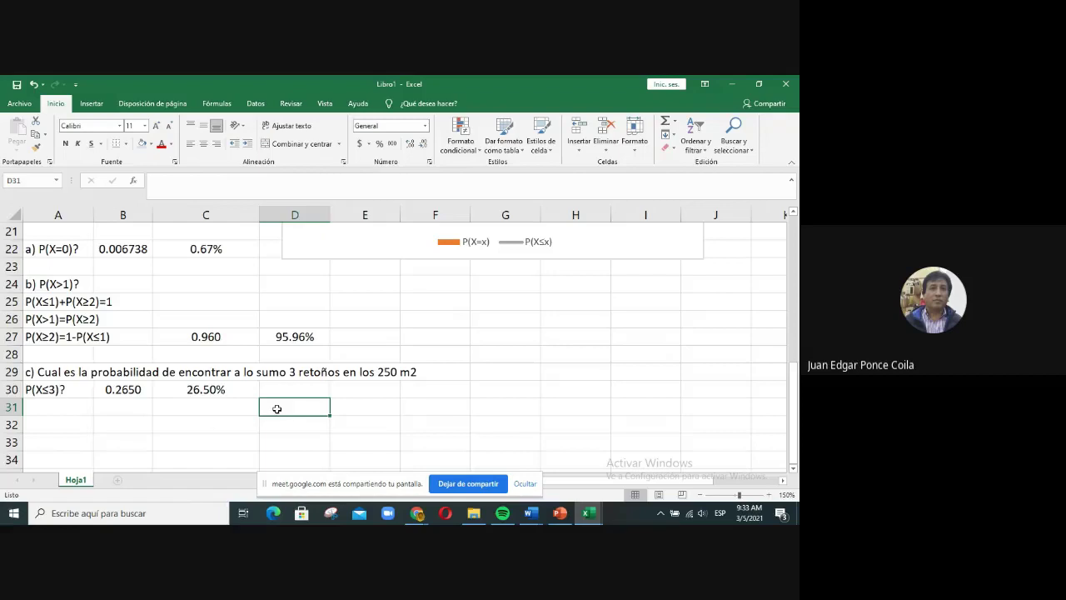
Step: Review the exercise statement, the probability table and the chart together with the answers to parts a, b and c
{"action": "scroll", "coordinate": [276, 408], "scroll_direction": "up", "scroll_amount": 6}
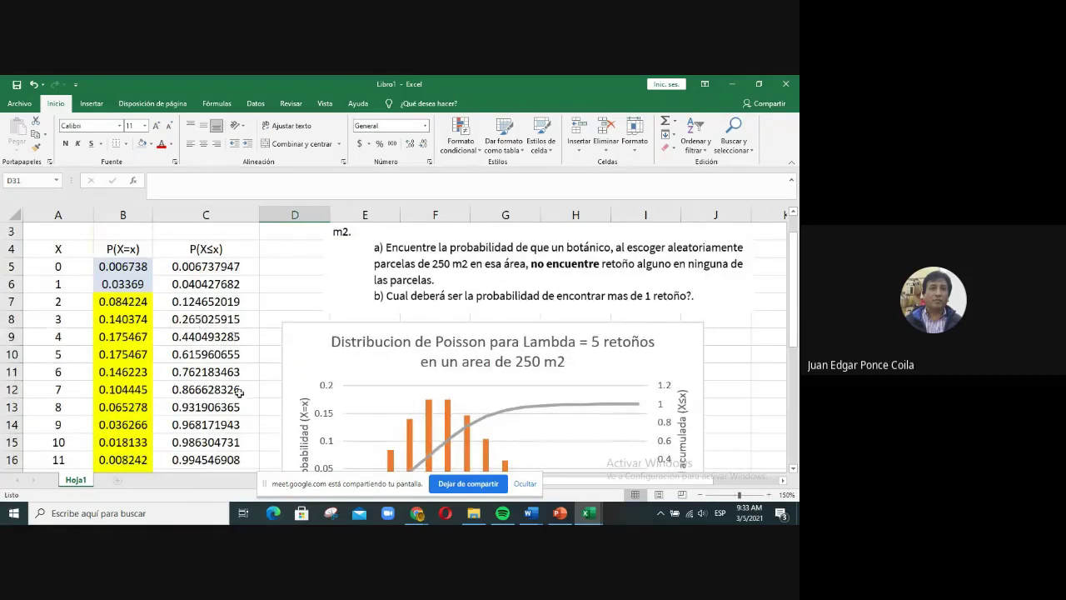
{"action": "scroll", "coordinate": [240, 393], "scroll_direction": "down", "scroll_amount": 6}
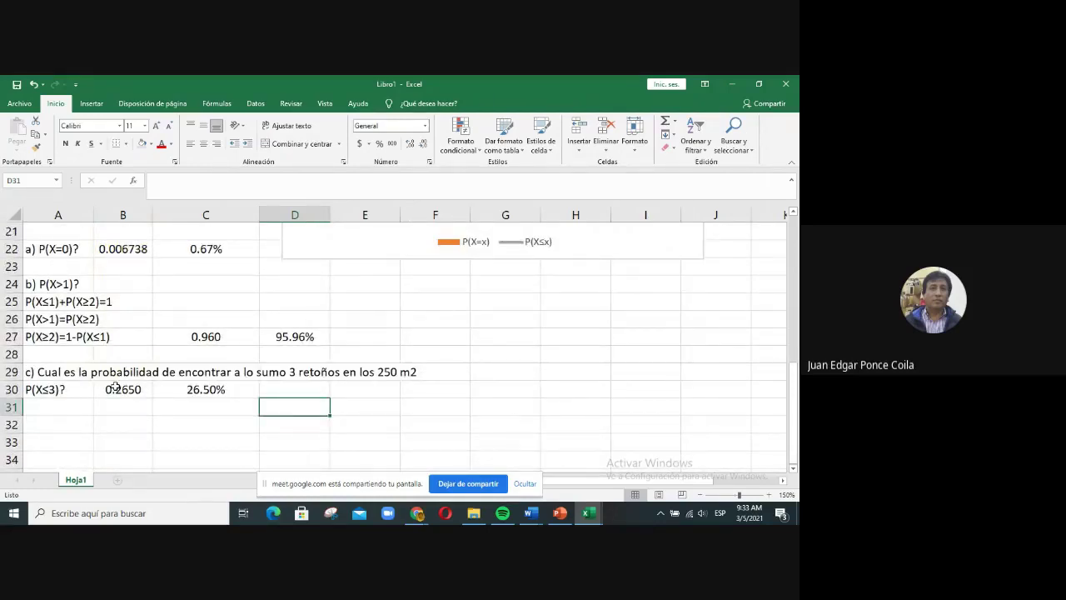
{"action": "scroll", "coordinate": [117, 388], "scroll_direction": "up", "scroll_amount": 7}
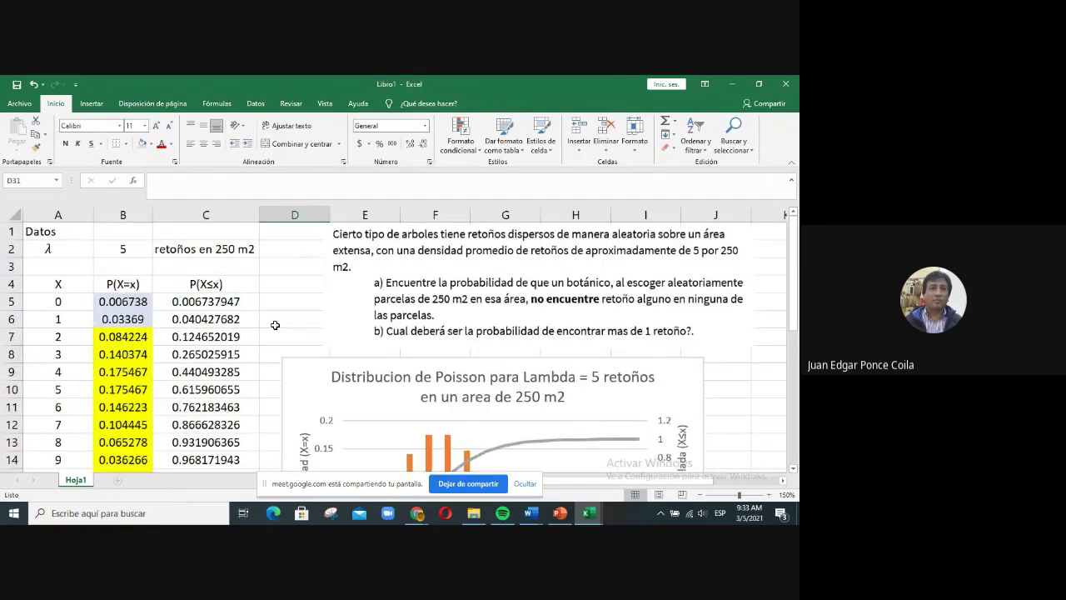
{"action": "scroll", "coordinate": [275, 325], "scroll_direction": "down", "scroll_amount": 8}
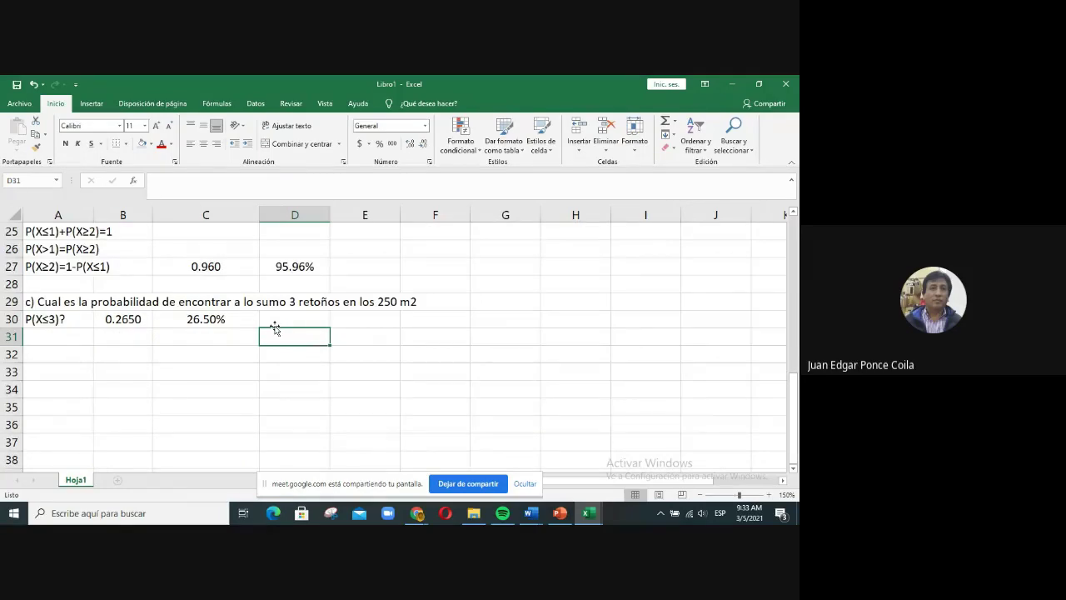
{"action": "scroll", "coordinate": [275, 329], "scroll_direction": "up", "scroll_amount": 1}
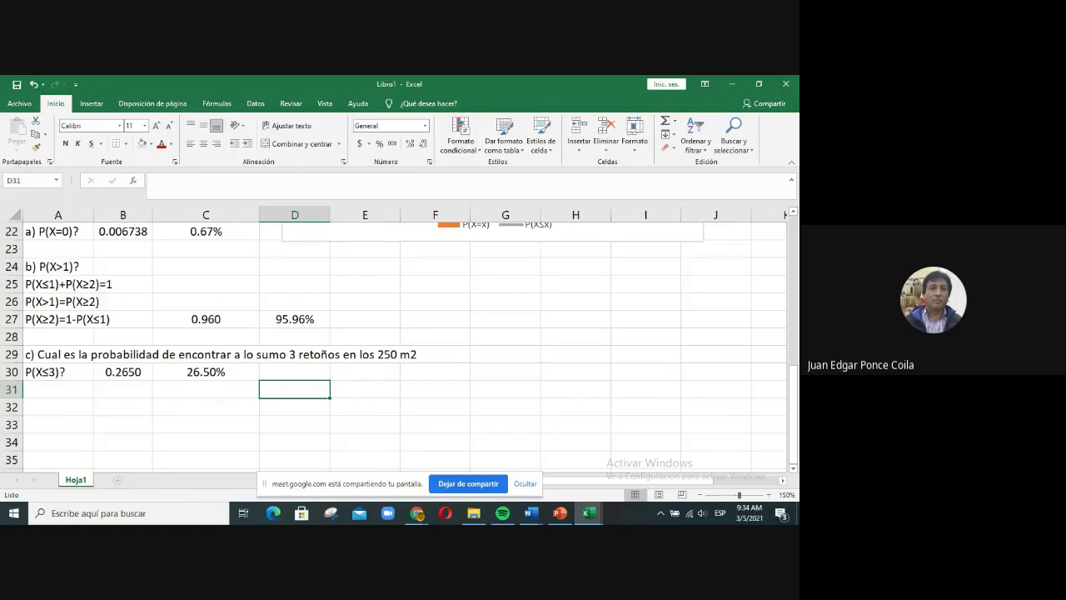
{"action": "left_click", "coordinate": [537, 393]}
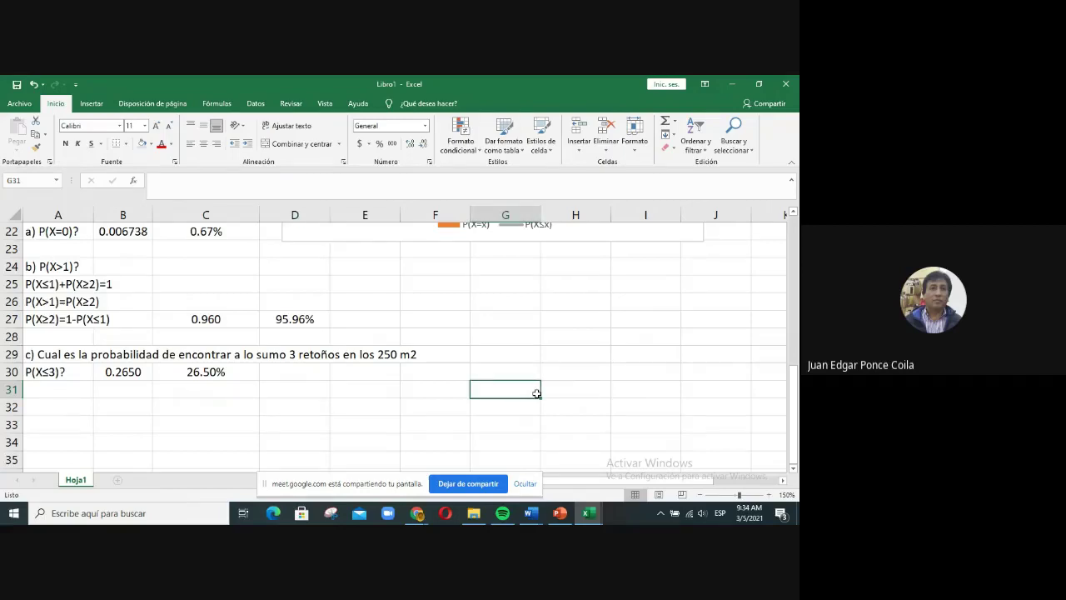
{"action": "scroll", "coordinate": [536, 393], "scroll_direction": "up", "scroll_amount": 7}
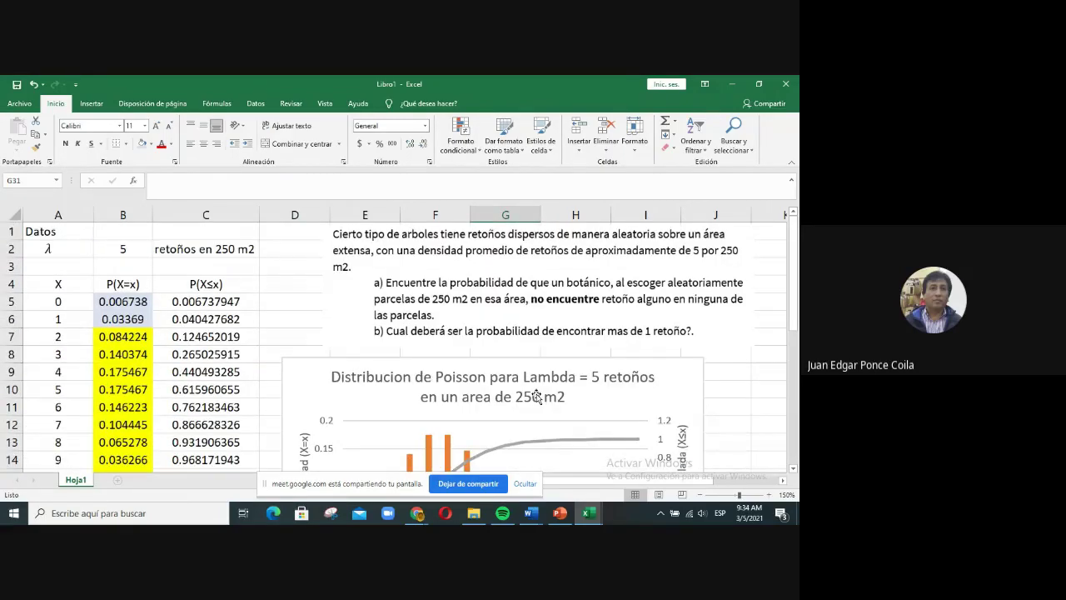
{"action": "scroll", "coordinate": [403, 358], "scroll_direction": "down", "scroll_amount": 5}
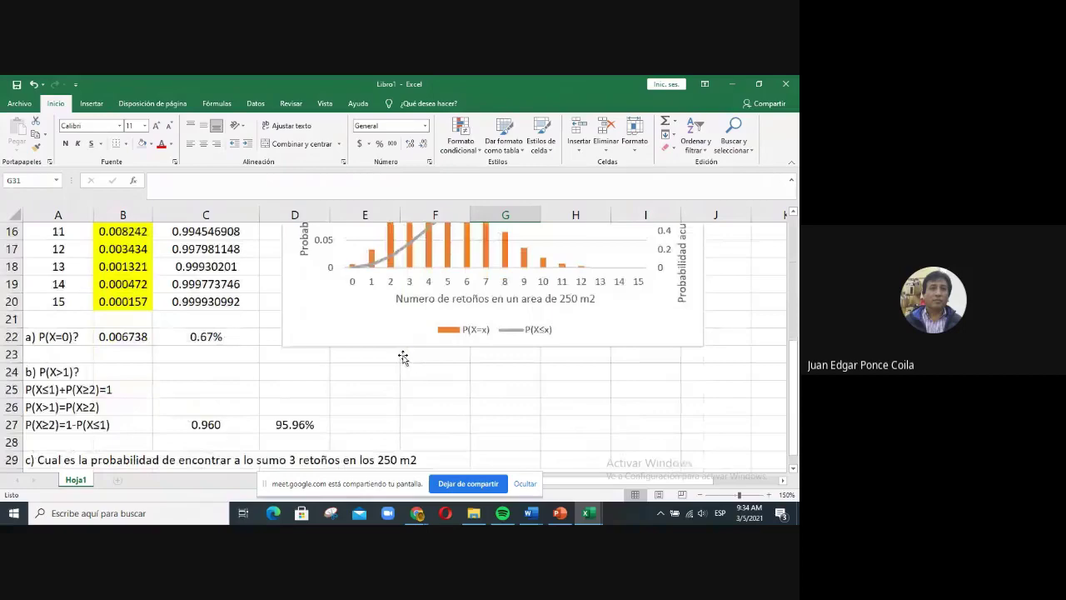
Step: Stop sharing the screen in the Google Meet call
{"action": "left_click", "coordinate": [481, 485]}
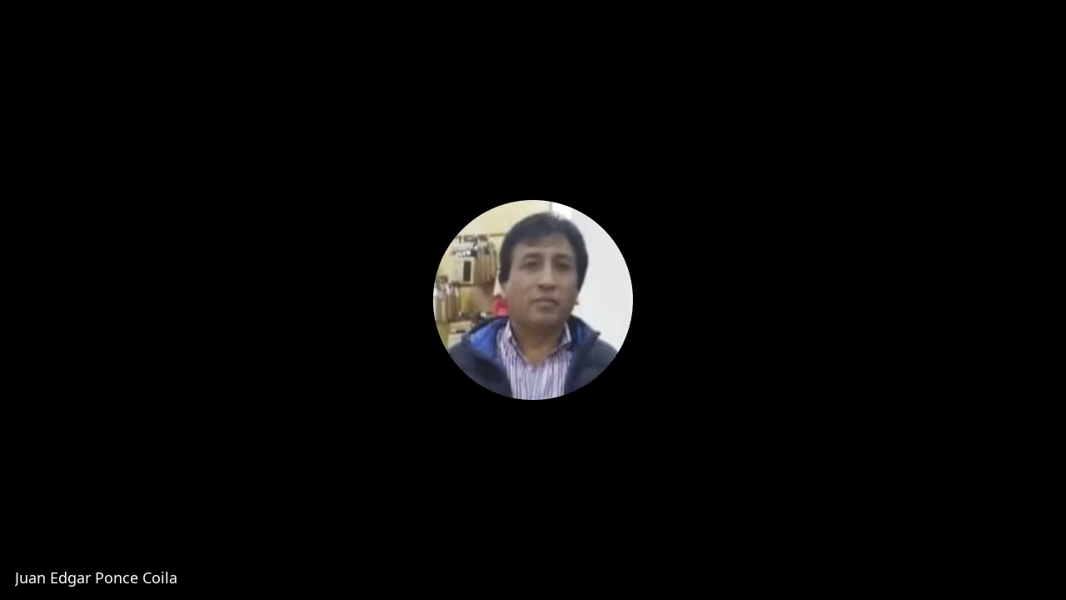